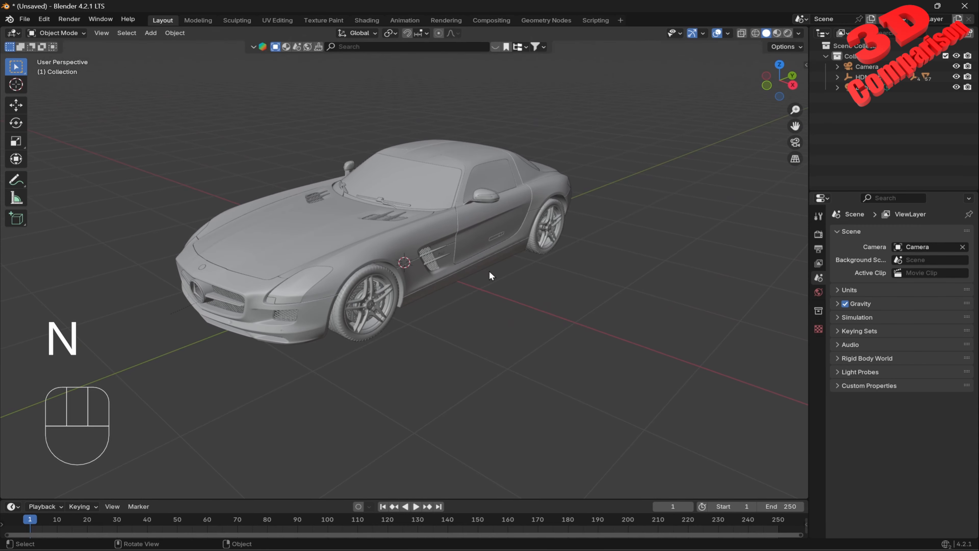
Switch the viewport shading to Material Preview to show the car's materials.
{"action": "scroll", "coordinate": [489, 271], "scroll_direction": "up", "scroll_amount": 5}
{"action": "left_click", "coordinate": [778, 34]}
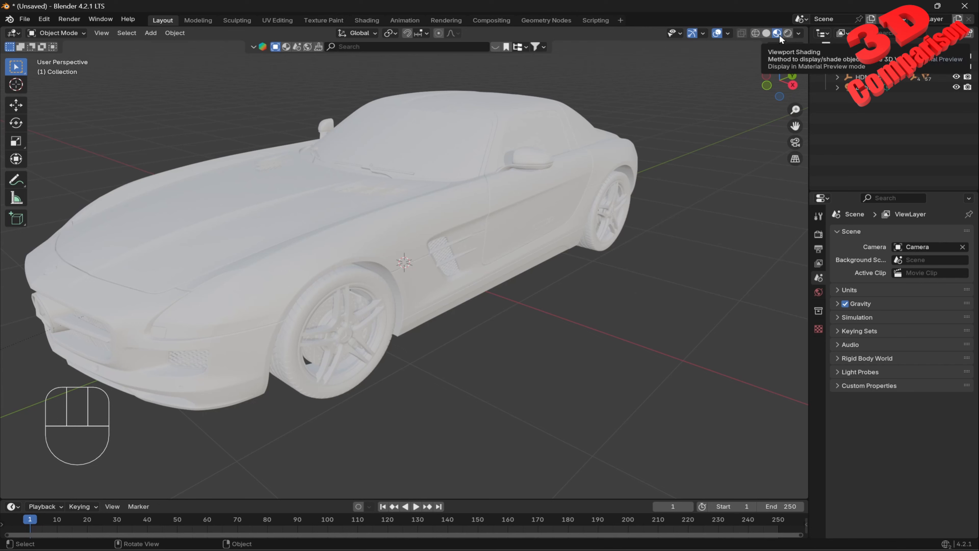
{"action": "key", "text": "z"}
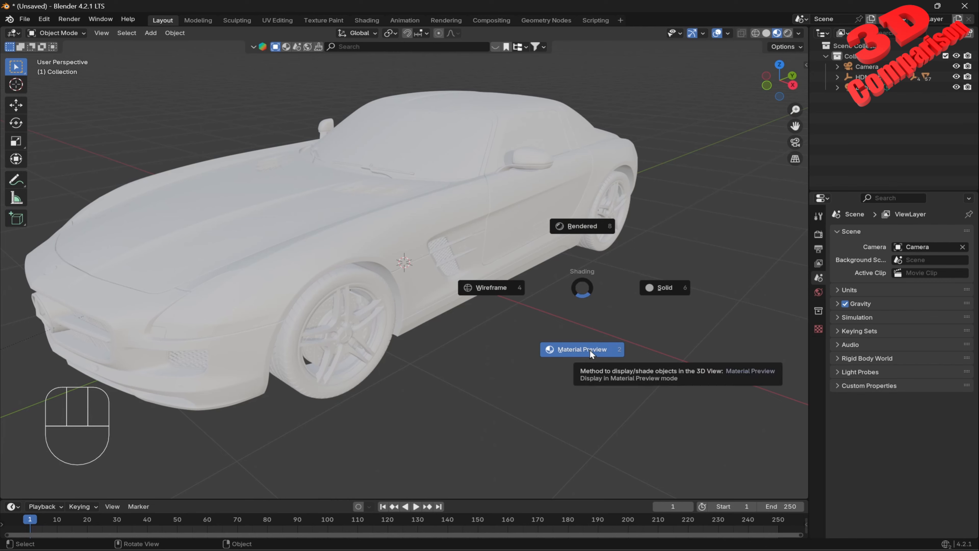
{"action": "key", "text": "Escape"}
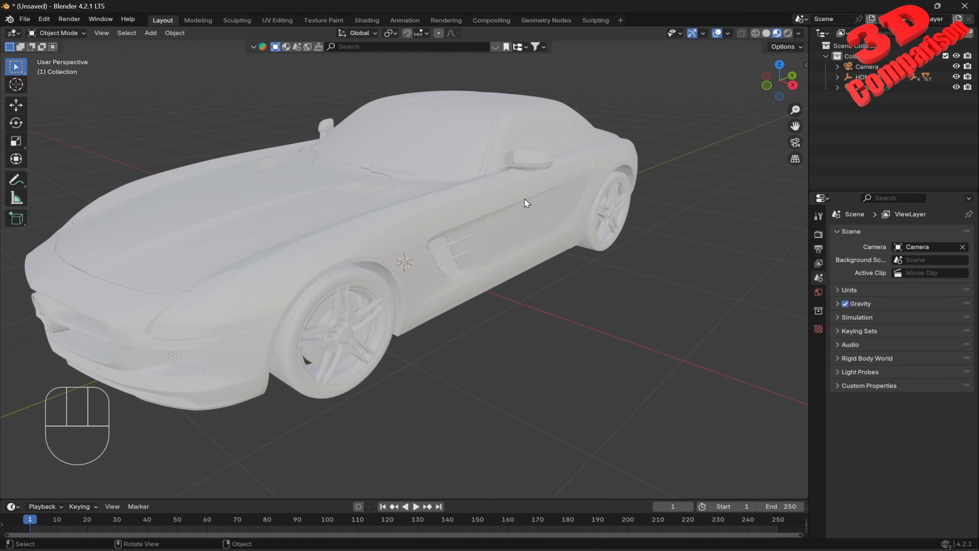
Select the car's painted body shell and try moving it to check which parts belong to it.
{"action": "left_click", "coordinate": [430, 217]}
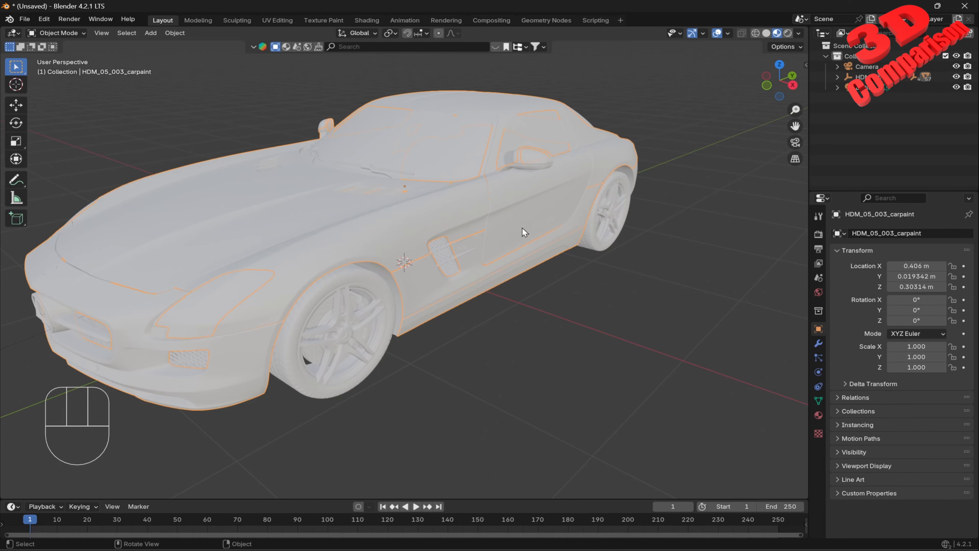
{"action": "middle_click_drag", "start_coordinate": [522, 228], "coordinate": [584, 198]}
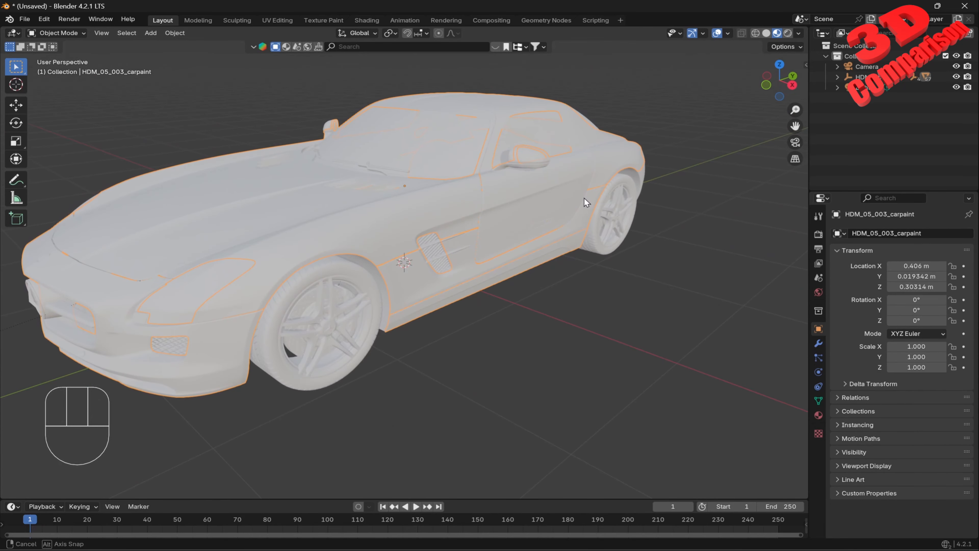
{"action": "scroll", "coordinate": [570, 210], "scroll_direction": "down", "scroll_amount": 2}
{"action": "key", "text": "g"}
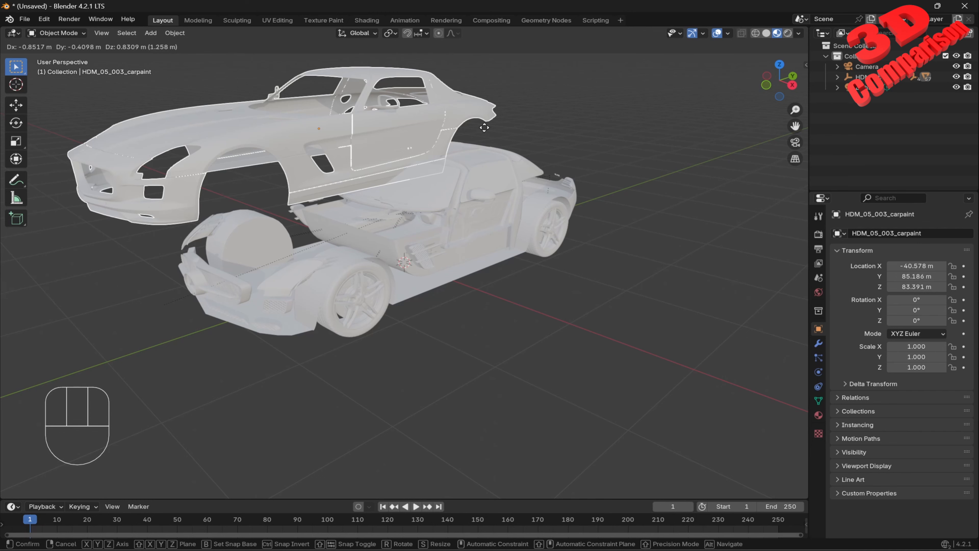
{"action": "key", "text": "Escape"}
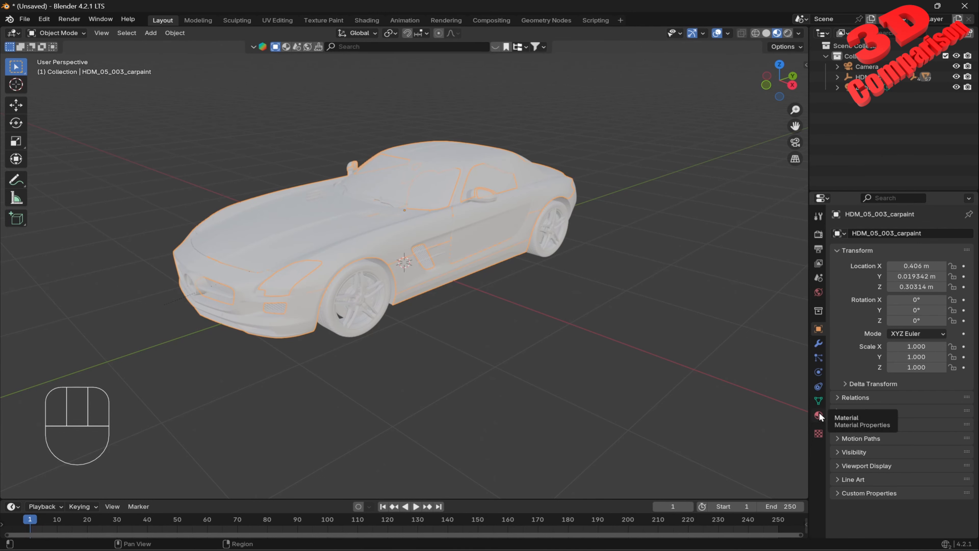
Create a new material on the painted body shell and darken its base color to grey.
{"action": "scroll", "coordinate": [509, 223], "scroll_direction": "up", "scroll_amount": 5}
{"action": "middle_click_drag", "start_coordinate": [514, 208], "coordinate": [408, 146]}
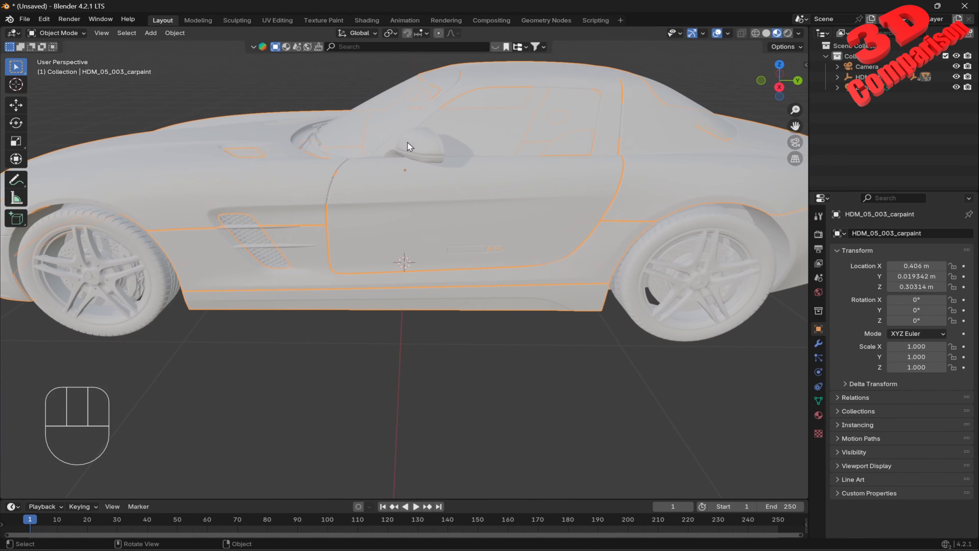
{"action": "middle_click_drag", "start_coordinate": [625, 114], "coordinate": [655, 184]}
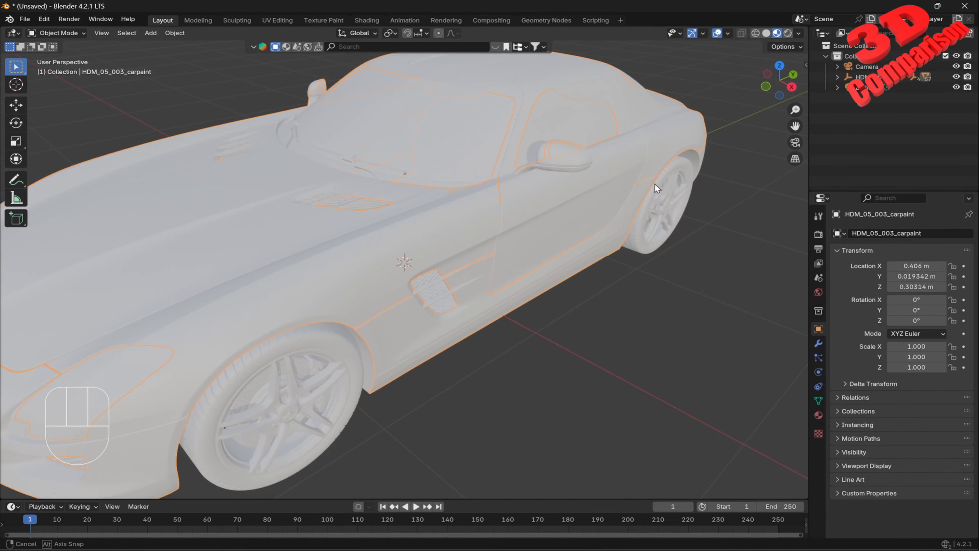
{"action": "scroll", "coordinate": [685, 278], "scroll_direction": "down", "scroll_amount": 3}
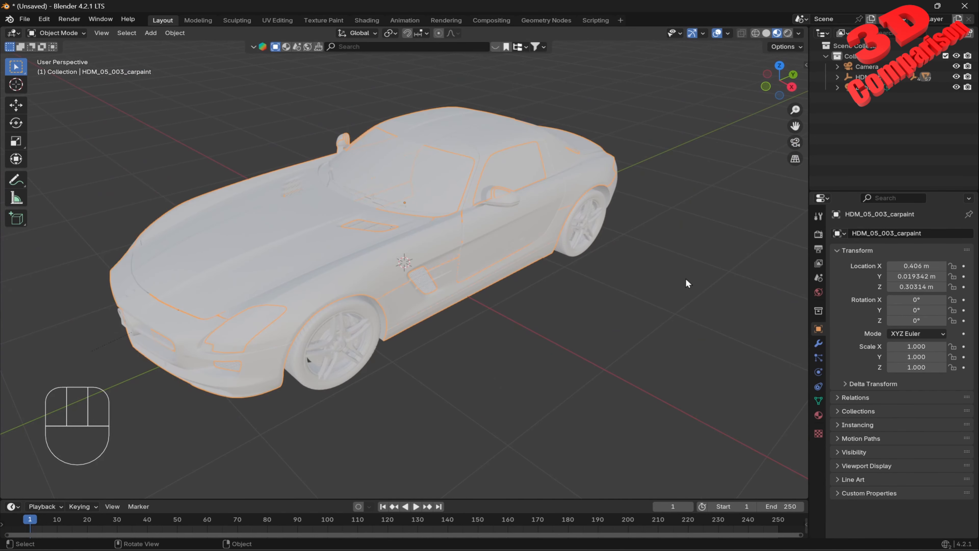
{"action": "left_click", "coordinate": [818, 415]}
{"action": "left_click", "coordinate": [879, 281]}
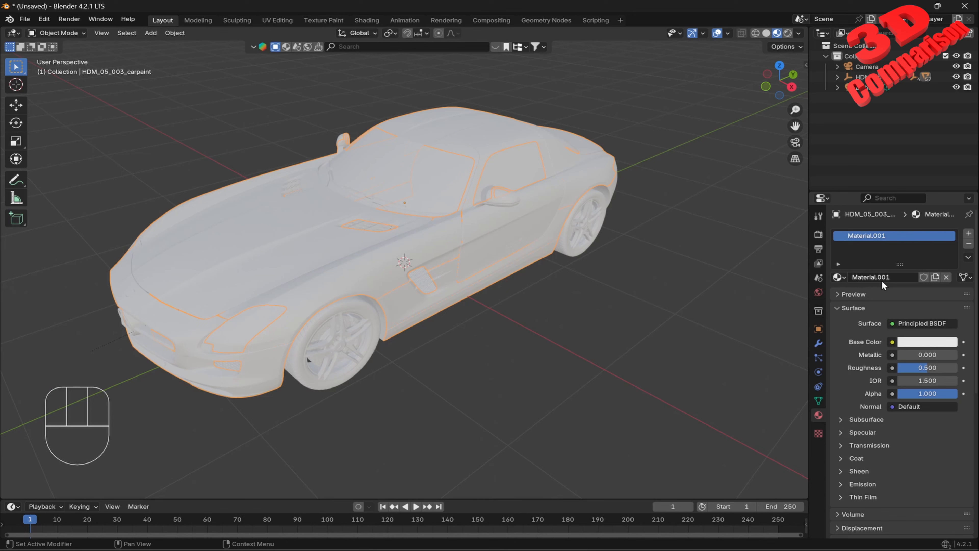
{"action": "left_click", "coordinate": [912, 341]}
{"action": "mouse_move", "coordinate": [950, 240]}
{"action": "left_mouse_down"}
{"action": "mouse_move", "coordinate": [920, 259]}
{"action": "mouse_move", "coordinate": [951, 225]}
{"action": "left_mouse_up"}
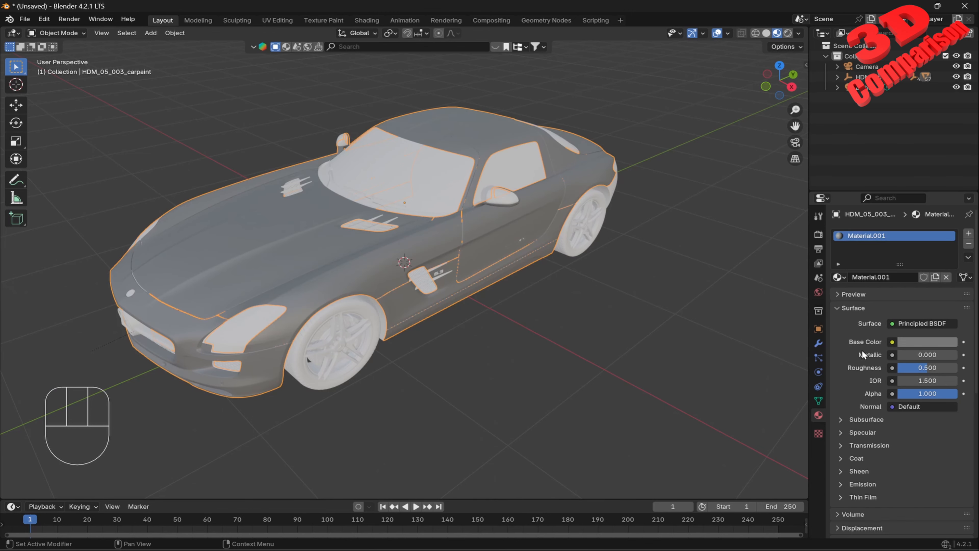
Set the body material's metallic value to 0.620 and rename the material car paint.
{"action": "left_click_drag", "start_coordinate": [918, 356], "coordinate": [935, 355]}
{"action": "middle_click_drag", "start_coordinate": [586, 337], "coordinate": [617, 309]}
{"action": "left_click", "coordinate": [853, 236]}
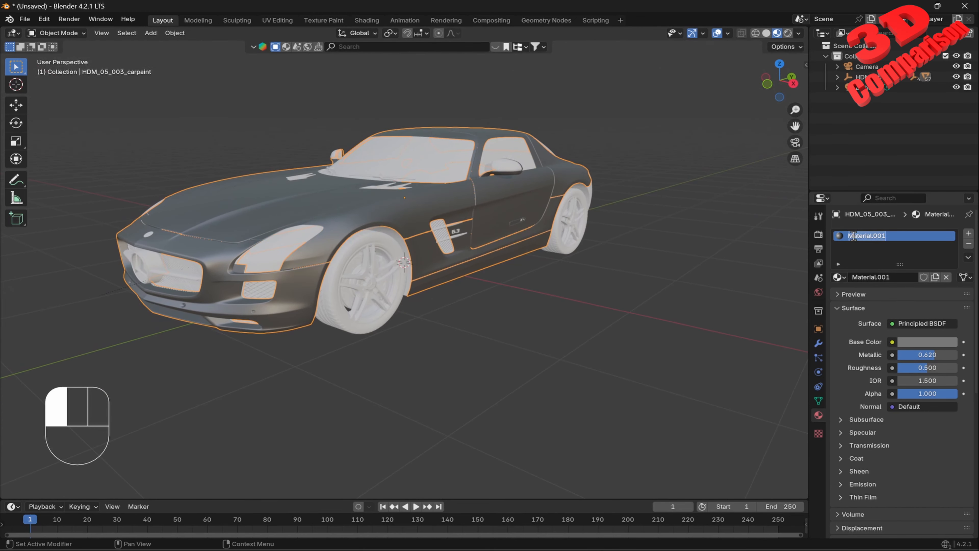
{"action": "type", "text": "car paint"}
{"action": "key", "text": "Return"}
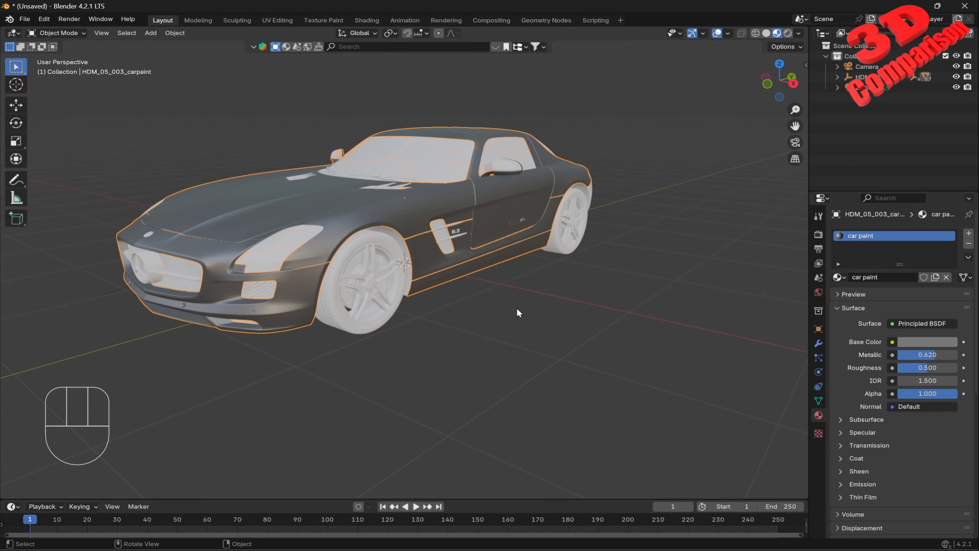
Separate the entire painted body mesh into individual objects by loose parts.
{"action": "left_click", "coordinate": [528, 337]}
{"action": "left_click", "coordinate": [509, 207]}
{"action": "key", "text": "Tab"}
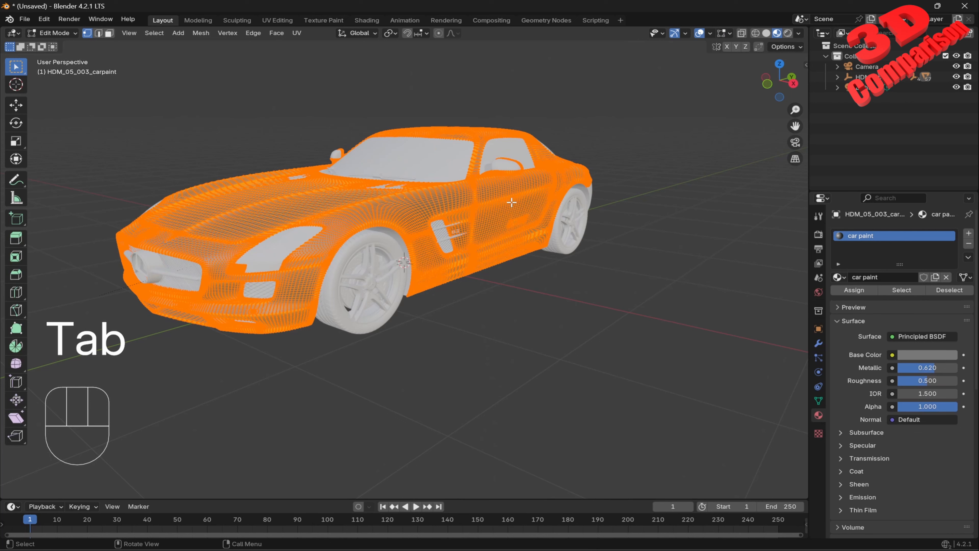
{"action": "key", "text": "a"}
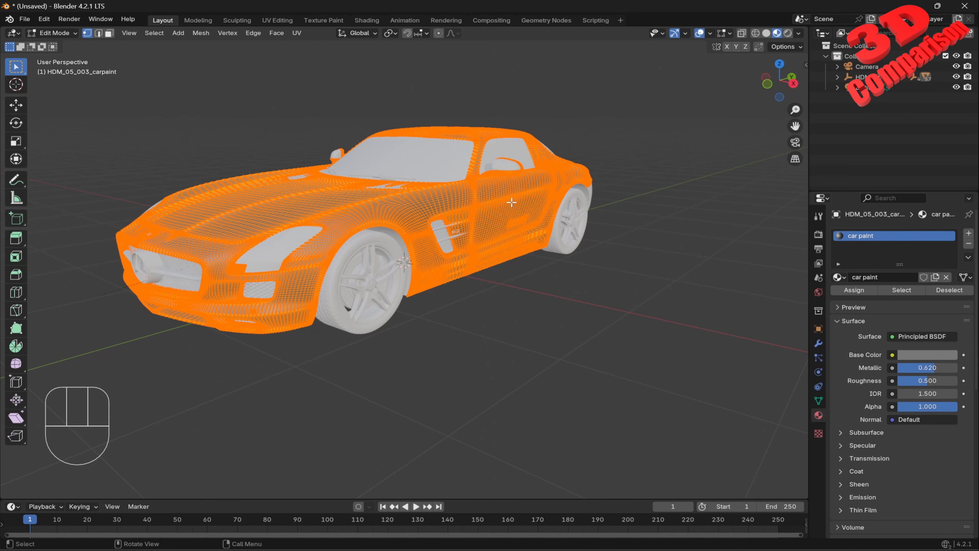
{"action": "key", "text": "p"}
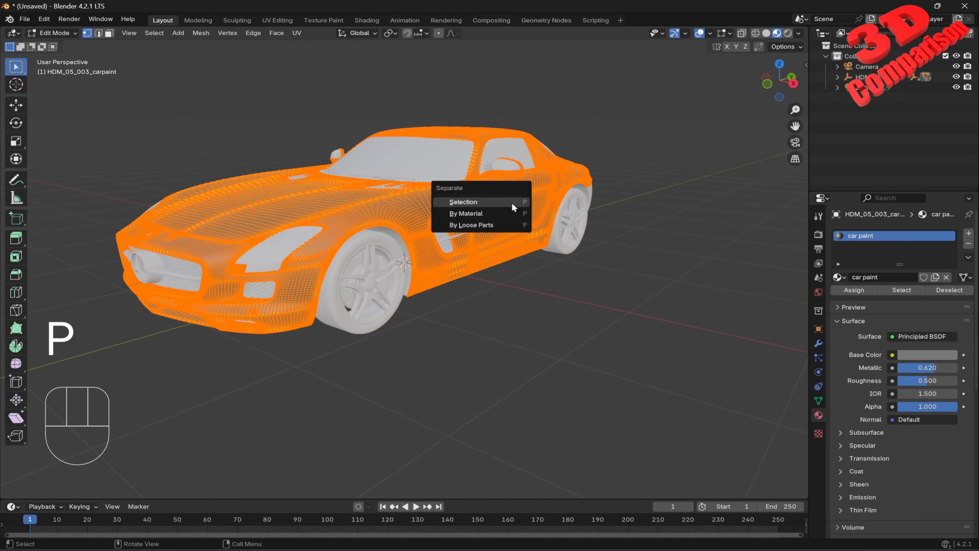
{"action": "left_click", "coordinate": [487, 225]}
{"action": "key", "text": "Tab"}
Check that the door, front fender, hood and trunk lid are separate objects by selecting them and test-moving the first three.
{"action": "middle_click_drag", "start_coordinate": [560, 312], "coordinate": [507, 232]}
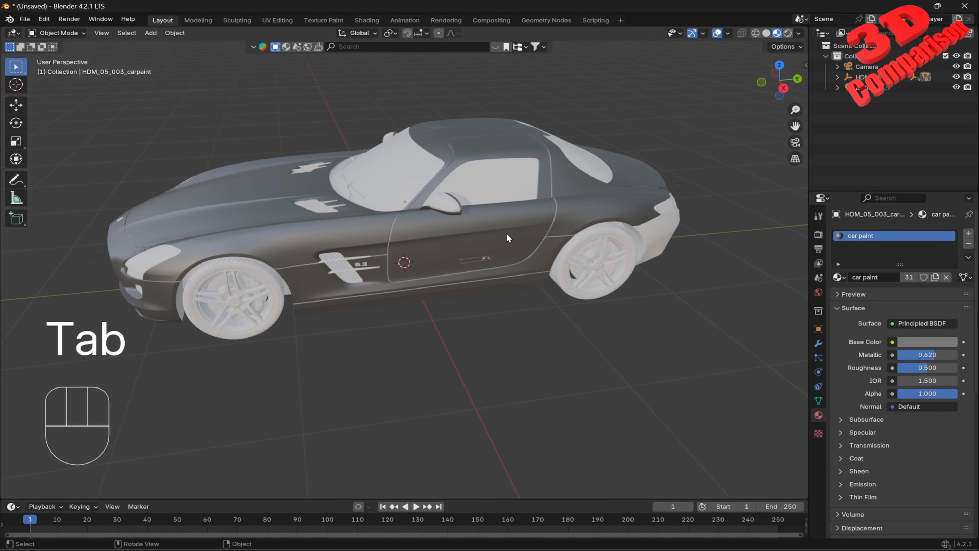
{"action": "left_click", "coordinate": [507, 232]}
{"action": "key", "text": "g"}
{"action": "key", "text": "Escape"}
{"action": "left_click", "coordinate": [383, 225]}
{"action": "key", "text": "g"}
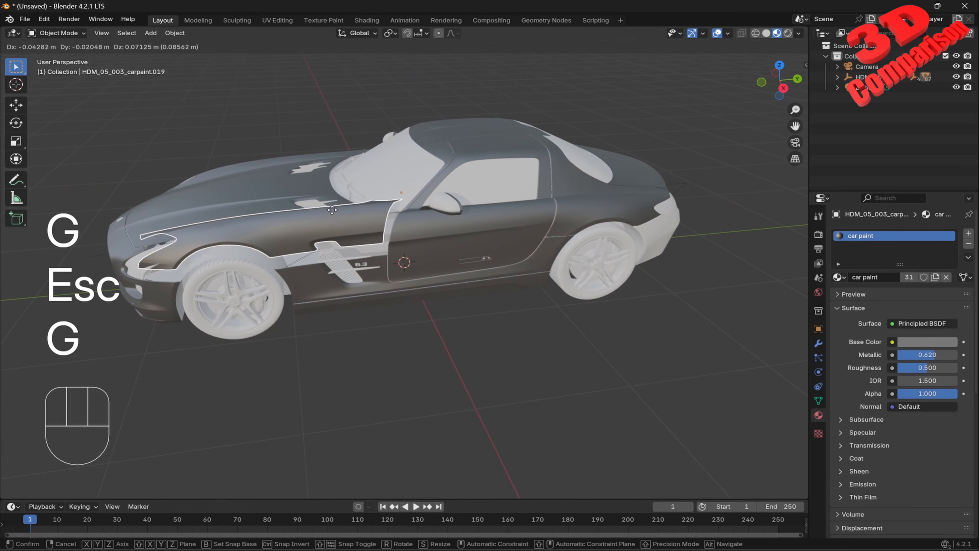
{"action": "key", "text": "Escape"}
{"action": "left_click", "coordinate": [260, 207]}
{"action": "key", "text": "g"}
{"action": "key", "text": "Escape"}
{"action": "left_click", "coordinate": [636, 178]}
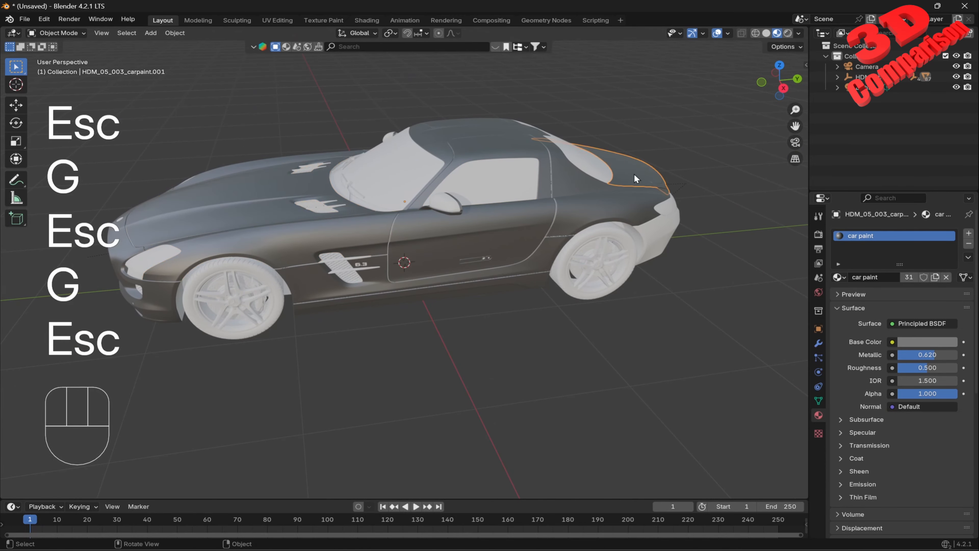
Create a material named Tire on the front-left tire and set its base color to black.
{"action": "middle_click_drag", "start_coordinate": [609, 198], "coordinate": [452, 242]}
{"action": "scroll", "coordinate": [403, 268], "scroll_direction": "up", "scroll_amount": 3}
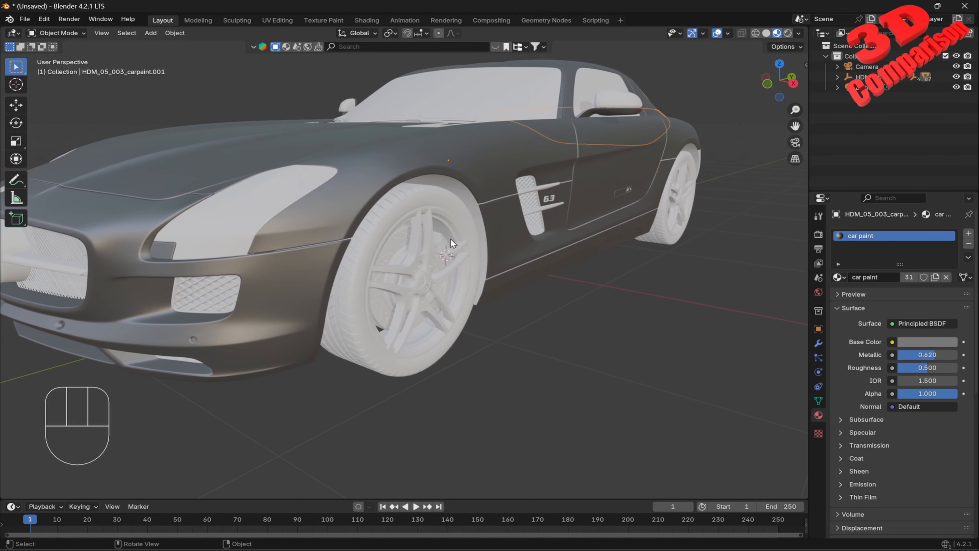
{"action": "left_click", "coordinate": [419, 197]}
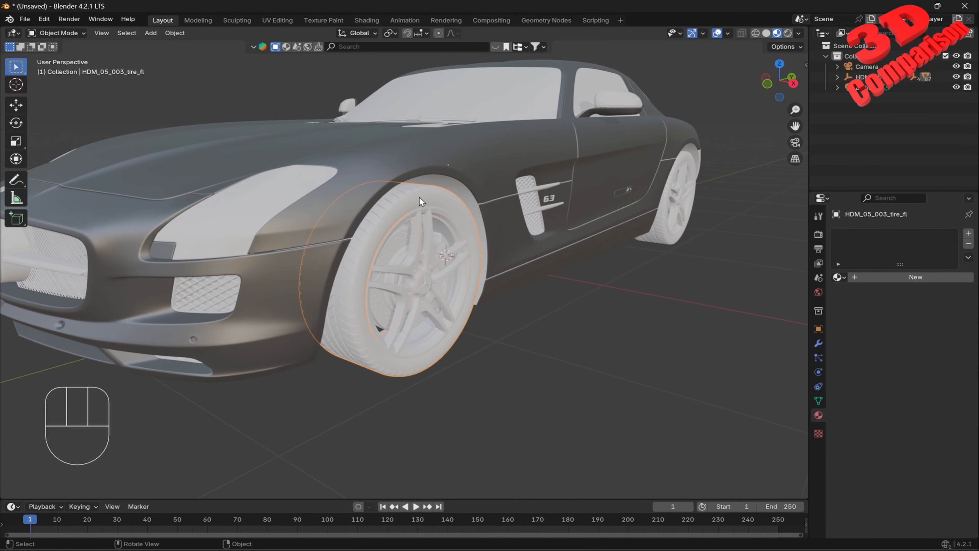
{"action": "left_click", "coordinate": [872, 278]}
{"action": "type", "text": "Tire"}
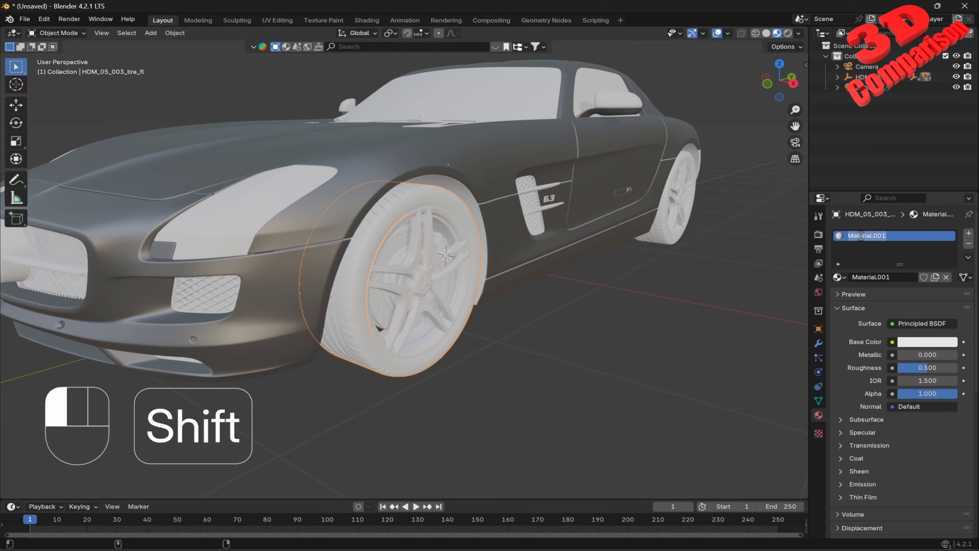
{"action": "key", "text": "Return"}
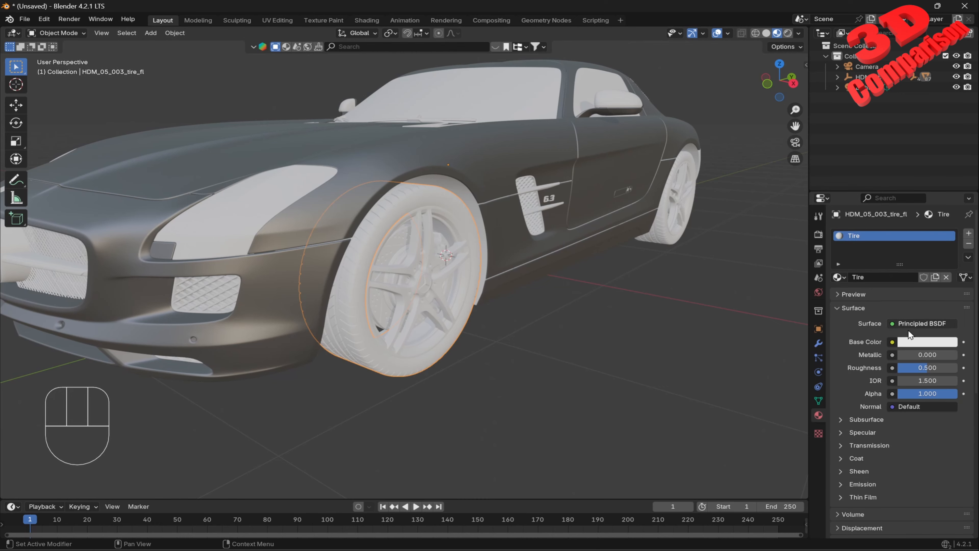
{"action": "left_click", "coordinate": [911, 342]}
{"action": "left_click", "coordinate": [949, 257]}
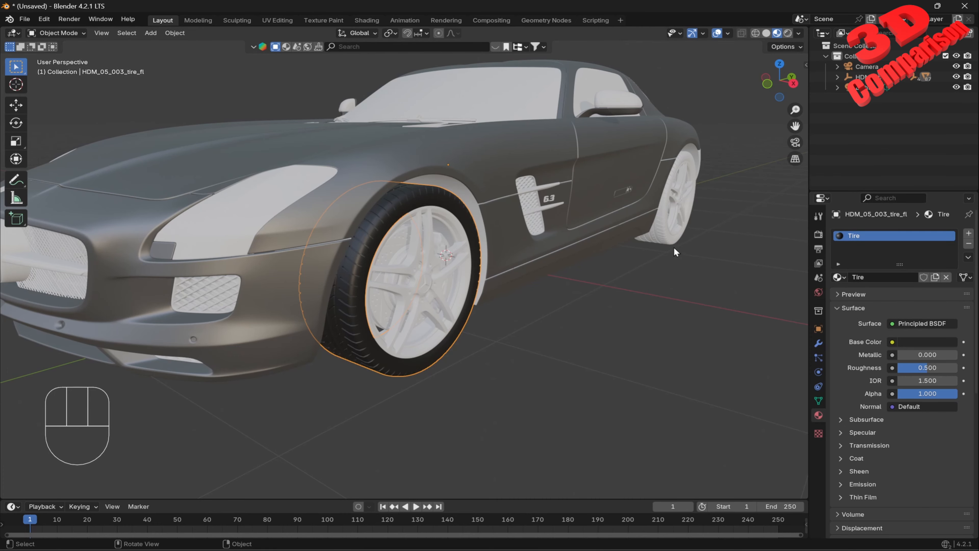
Assign the existing Tire material to the rear-left, front-right and rear-right tires.
{"action": "left_click", "coordinate": [662, 239]}
{"action": "left_click", "coordinate": [839, 277]}
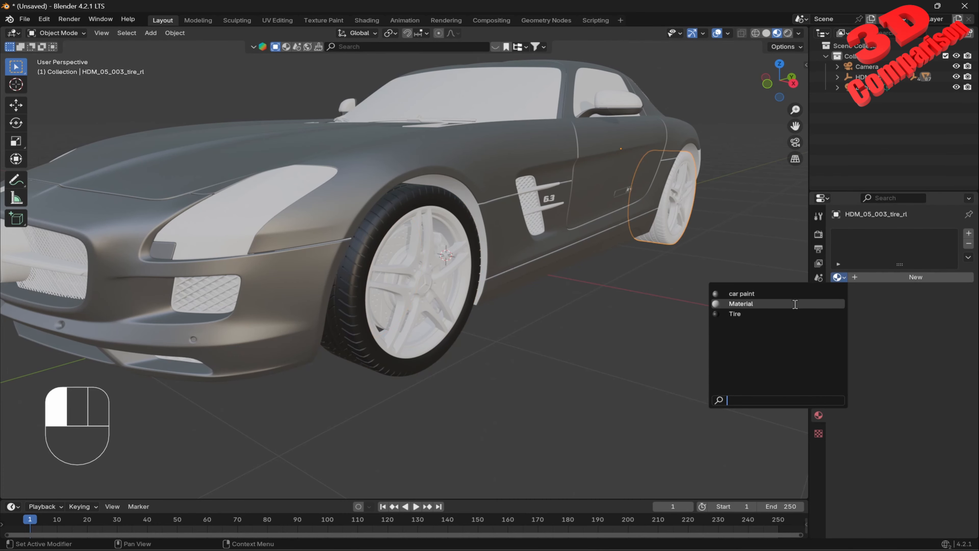
{"action": "left_click", "coordinate": [768, 315]}
{"action": "scroll", "coordinate": [387, 247], "scroll_direction": "down", "scroll_amount": 5}
{"action": "middle_click_drag", "start_coordinate": [388, 247], "coordinate": [475, 281]}
{"action": "left_click", "coordinate": [475, 281]}
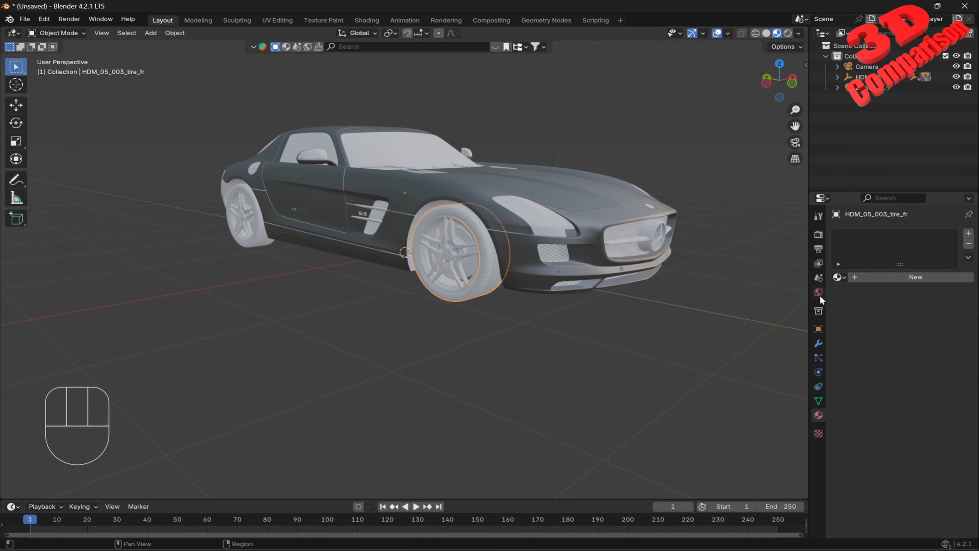
{"action": "left_click", "coordinate": [838, 277]}
{"action": "left_click", "coordinate": [768, 314]}
{"action": "left_click", "coordinate": [266, 234]}
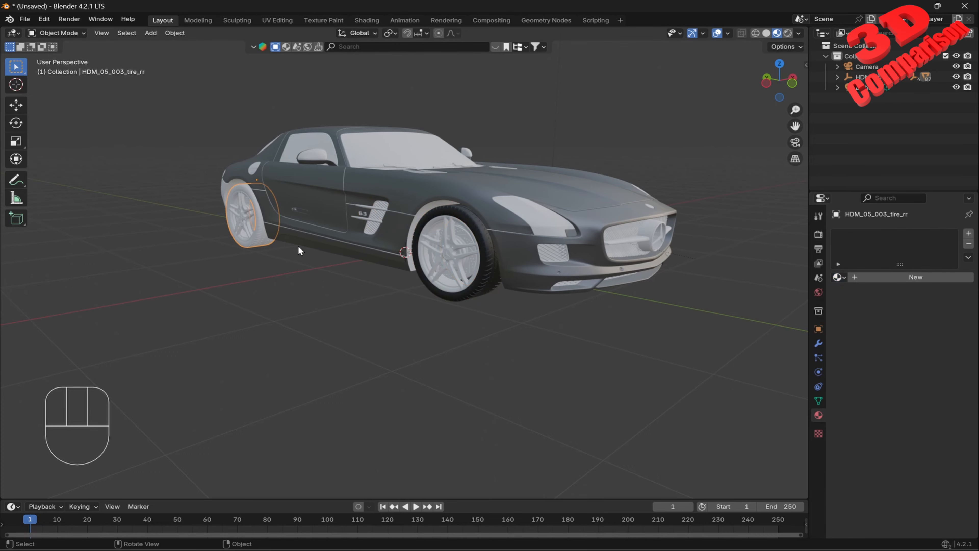
{"action": "left_click", "coordinate": [839, 277]}
{"action": "left_click", "coordinate": [802, 316]}
Create a new material on the front-left rim and darken its base color to dark grey.
{"action": "middle_click_drag", "start_coordinate": [632, 238], "coordinate": [493, 238]}
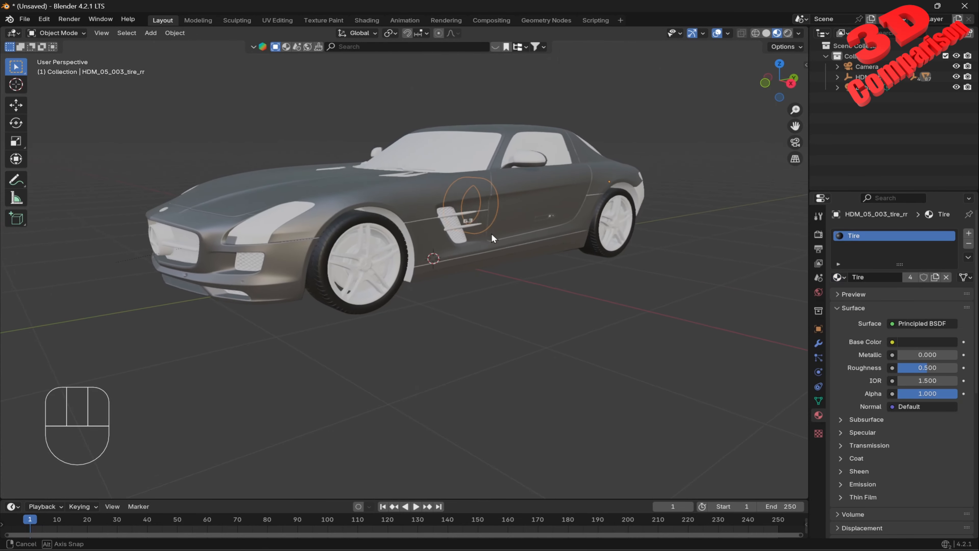
{"action": "scroll", "coordinate": [418, 267], "scroll_direction": "up", "scroll_amount": 3}
{"action": "middle_click_drag", "start_coordinate": [418, 267], "coordinate": [497, 227]}
{"action": "left_click", "coordinate": [499, 224]}
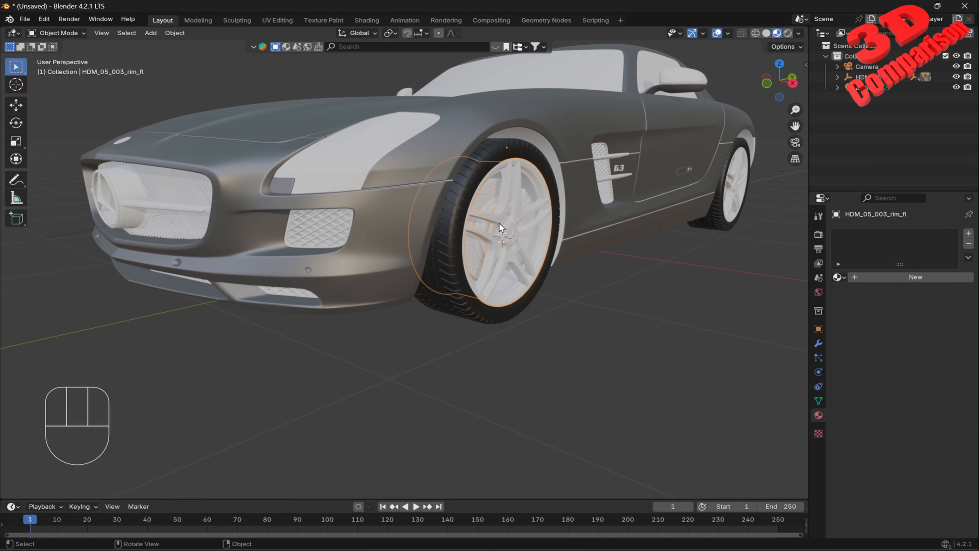
{"action": "left_click", "coordinate": [895, 277]}
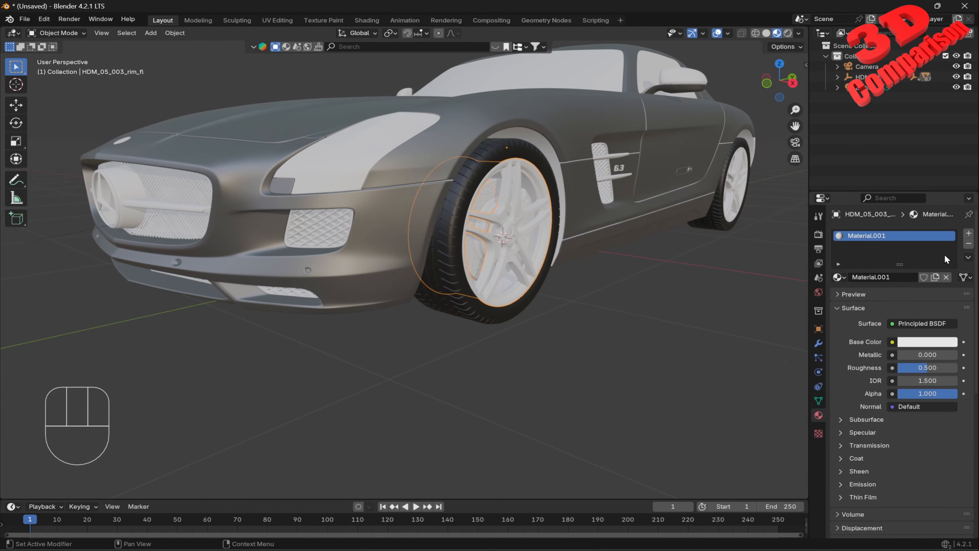
{"action": "left_click", "coordinate": [931, 342]}
{"action": "left_click", "coordinate": [946, 227]}
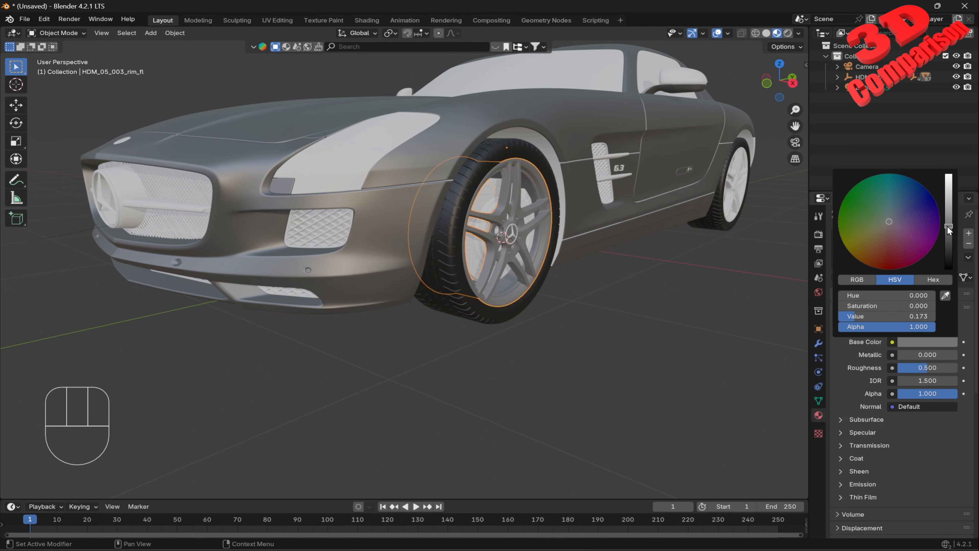
{"action": "left_click_drag", "start_coordinate": [948, 226], "coordinate": [948, 234]}
Set the front-left rim material's metallic to 0.703 and roughness to 0.342, and rename it Rims.
{"action": "left_click_drag", "start_coordinate": [908, 356], "coordinate": [927, 367]}
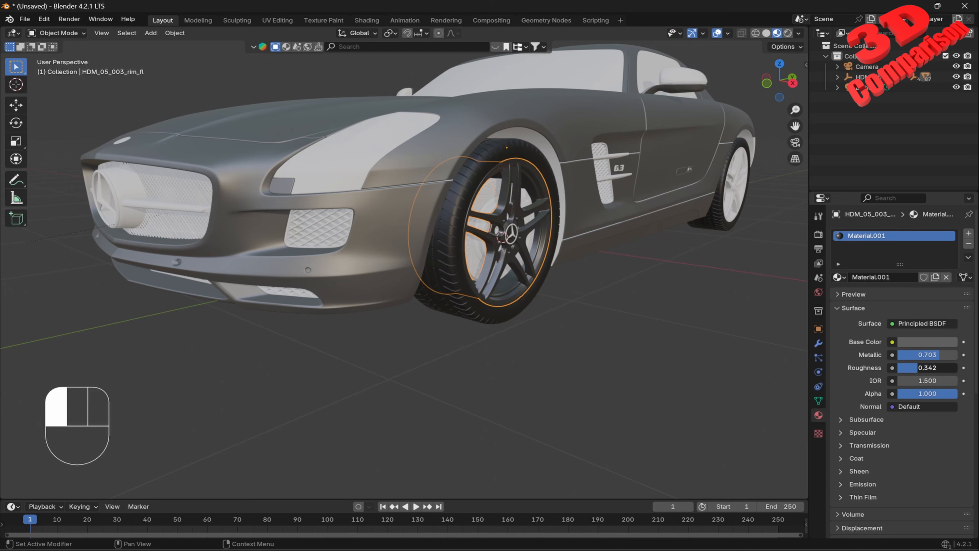
{"action": "left_click", "coordinate": [659, 314]}
{"action": "left_click", "coordinate": [506, 208]}
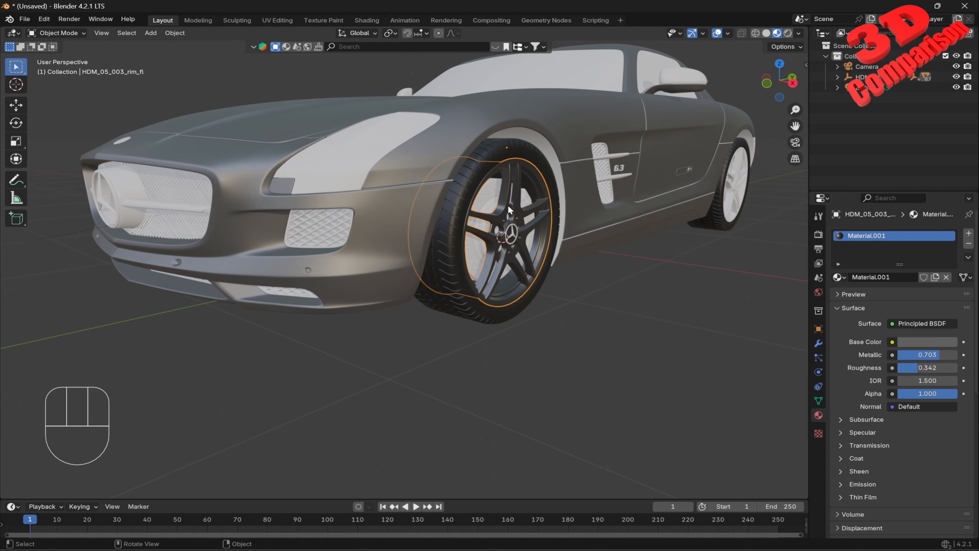
{"action": "double_click", "coordinate": [866, 237]}
{"action": "type", "text": "Rim"}
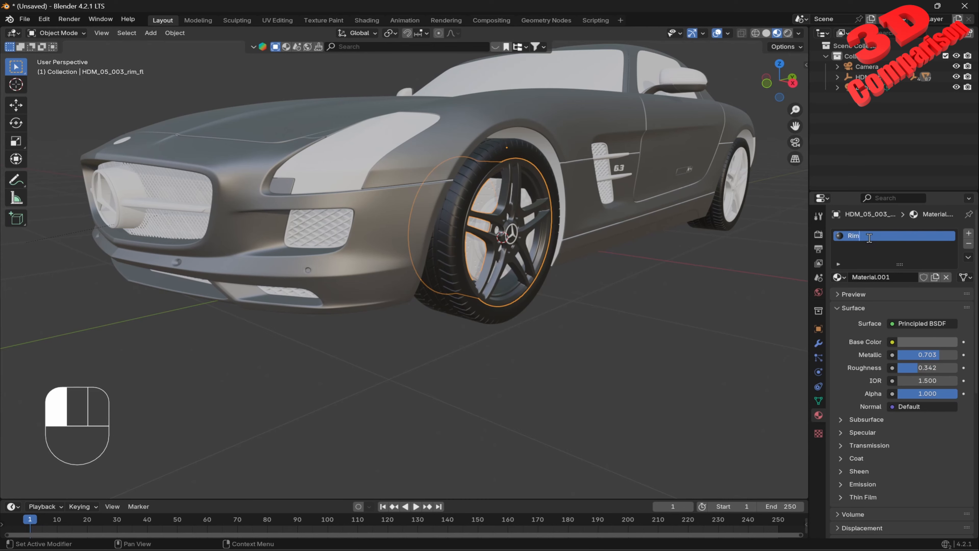
{"action": "type", "text": "s"}
{"action": "key", "text": "Return"}
Assign the existing Rims material to the rear-left, front-right and rear-right rims.
{"action": "left_click", "coordinate": [736, 204]}
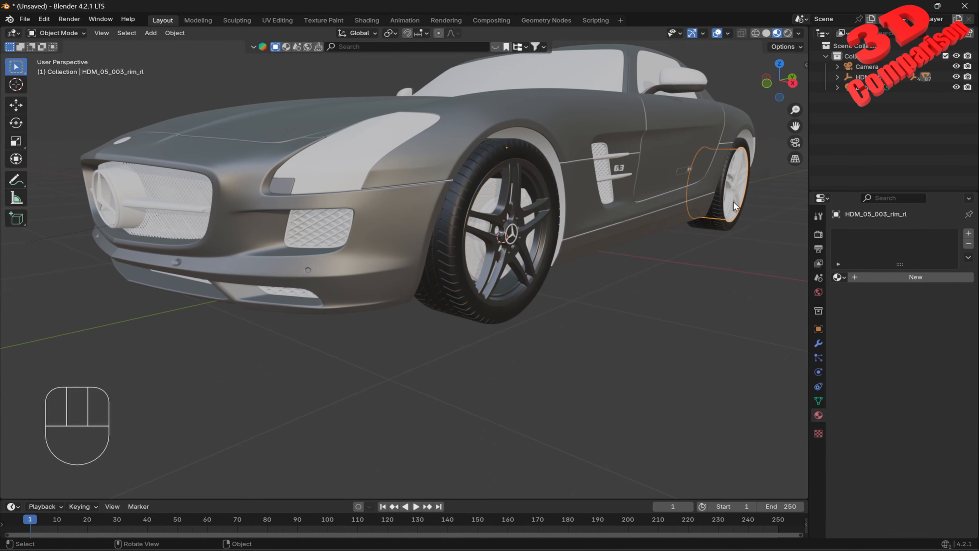
{"action": "left_click", "coordinate": [840, 276]}
{"action": "left_click", "coordinate": [737, 313]}
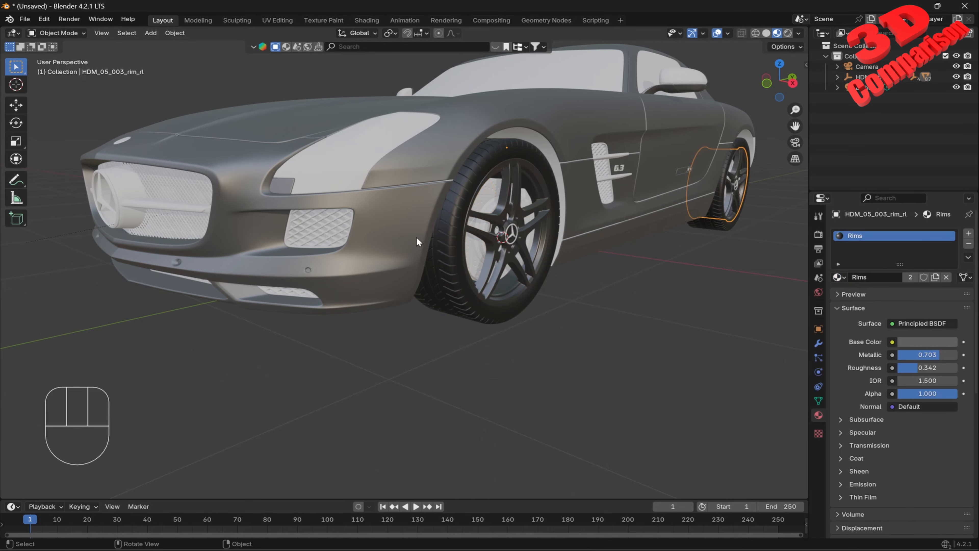
{"action": "middle_click_drag", "start_coordinate": [416, 236], "coordinate": [452, 202]}
{"action": "left_click", "coordinate": [458, 201]}
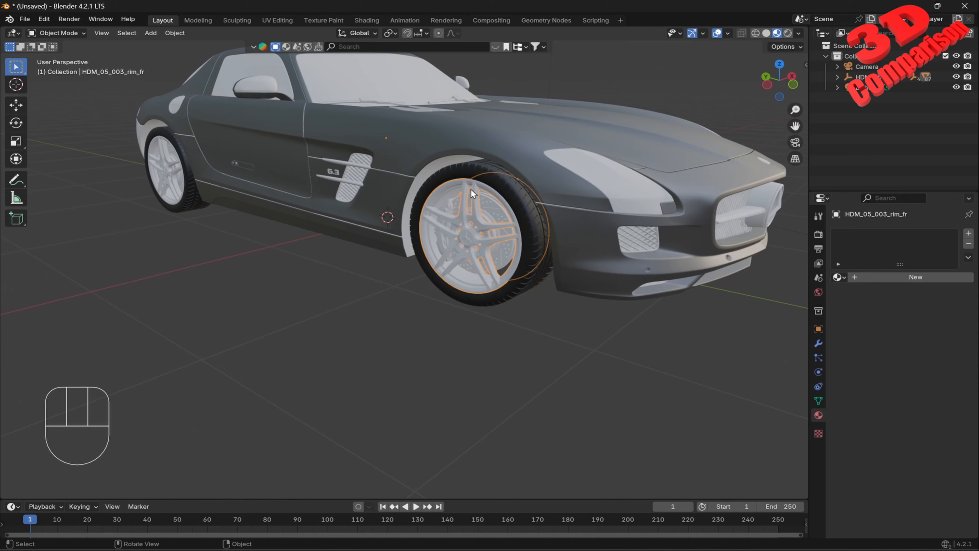
{"action": "left_click", "coordinate": [844, 280]}
{"action": "left_click", "coordinate": [737, 314]}
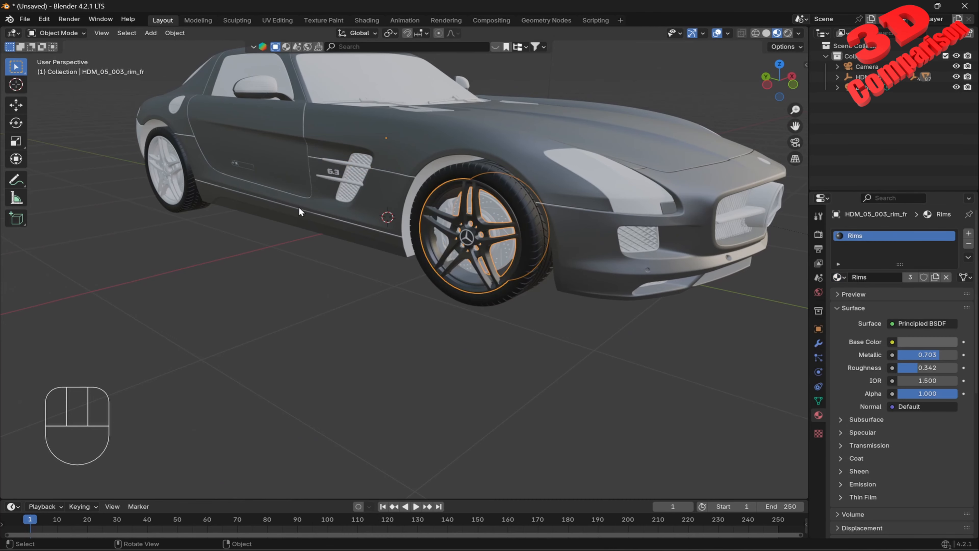
{"action": "left_click", "coordinate": [181, 185]}
{"action": "left_click", "coordinate": [839, 277]}
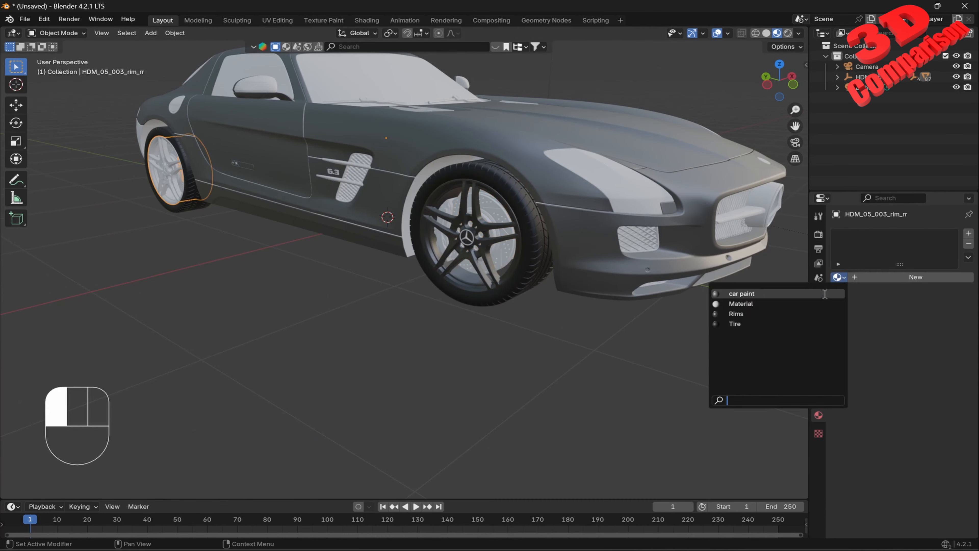
{"action": "left_click", "coordinate": [766, 311]}
Select the grille mesh and test-move it to check which parts belong to the object, cancelling the move.
{"action": "middle_click_drag", "start_coordinate": [670, 215], "coordinate": [505, 224]}
{"action": "left_click", "coordinate": [425, 244]}
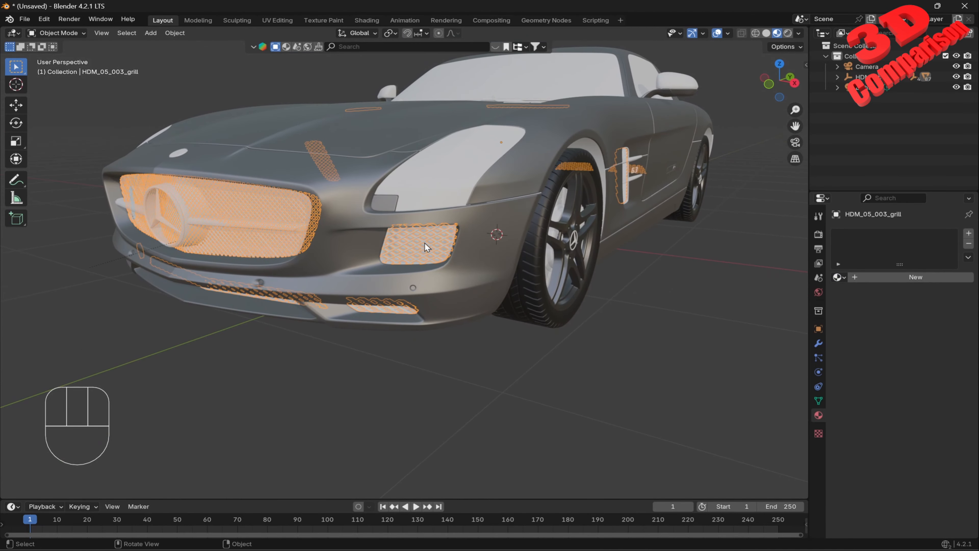
{"action": "scroll", "coordinate": [425, 243], "scroll_direction": "down", "scroll_amount": 6}
{"action": "key", "text": "g"}
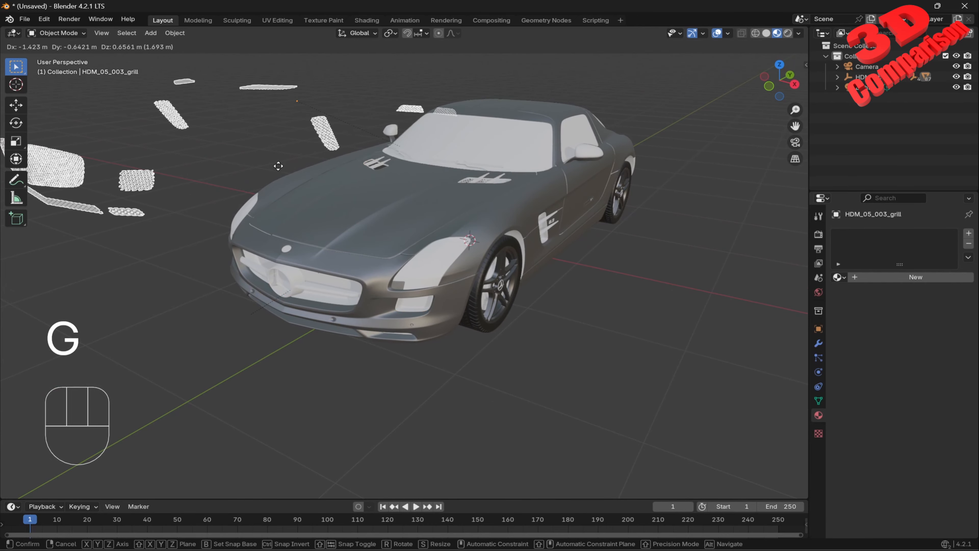
{"action": "key", "text": "Escape"}
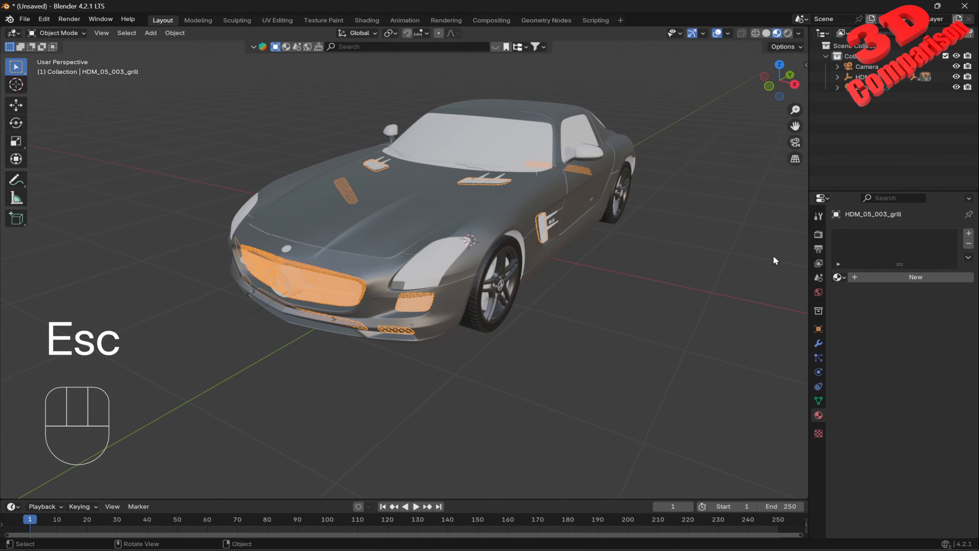
Create a new material on the grille and name it Black.
{"action": "left_click", "coordinate": [862, 279]}
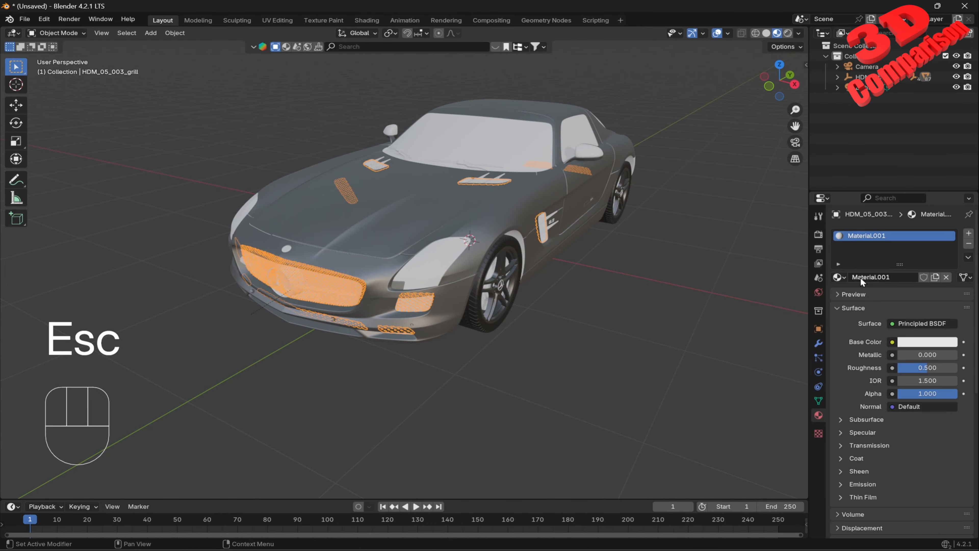
{"action": "left_click", "coordinate": [867, 237]}
{"action": "type", "text": "Blac"}
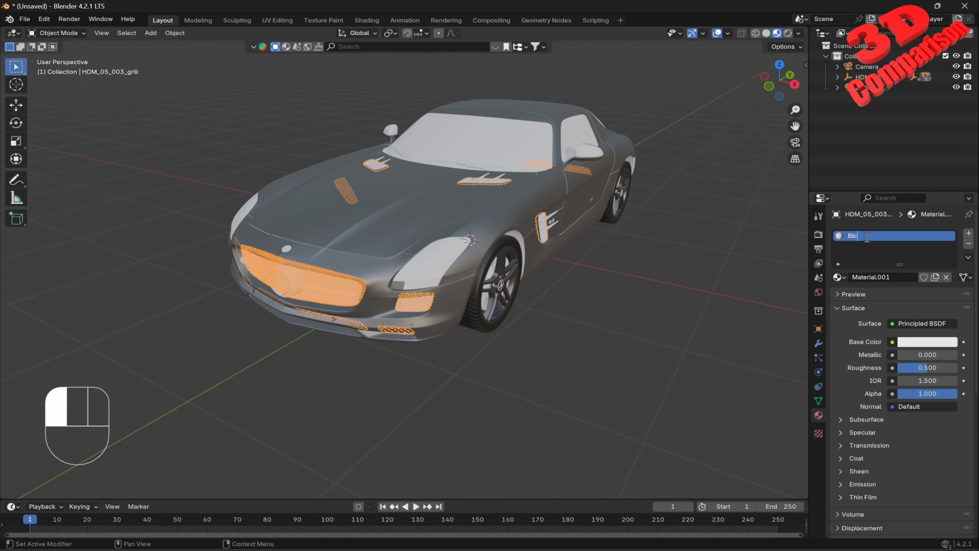
{"action": "key", "text": "BackSpace"}
{"action": "type", "text": "ack"}
{"action": "key", "text": "Return"}
Set the Black material's base color to black and its metallic to 0.430.
{"action": "left_click", "coordinate": [910, 339]}
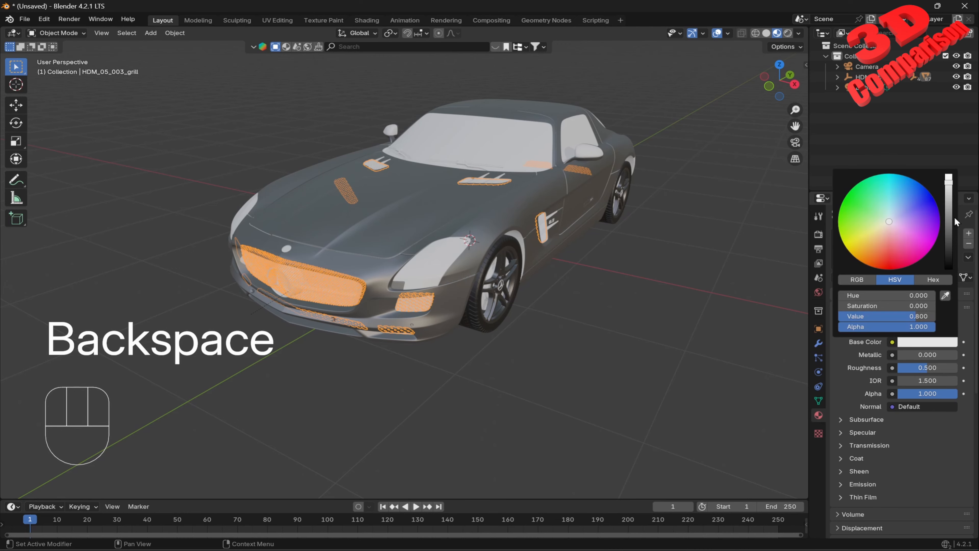
{"action": "left_click_drag", "start_coordinate": [954, 217], "coordinate": [949, 267]}
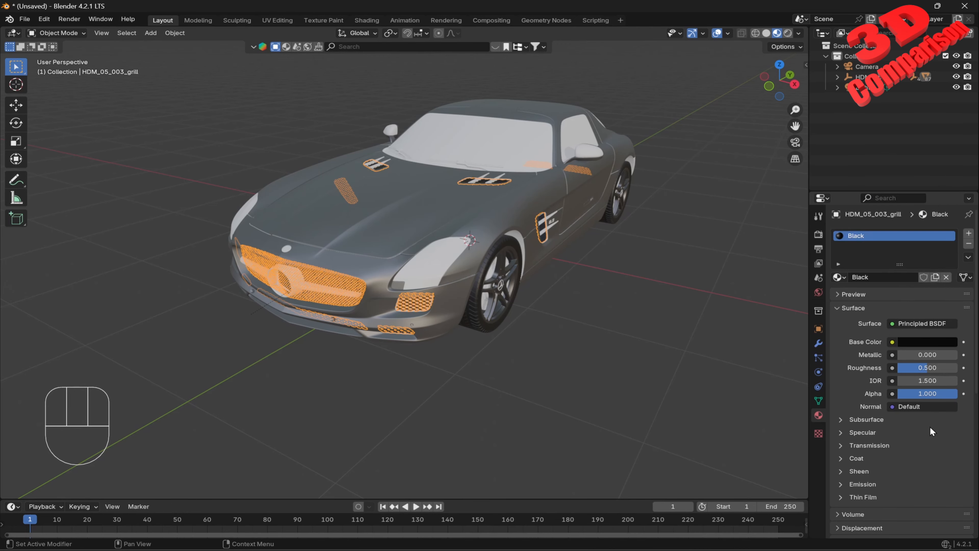
{"action": "left_click_drag", "start_coordinate": [912, 354], "coordinate": [871, 353]}
{"action": "left_click", "coordinate": [584, 335]}
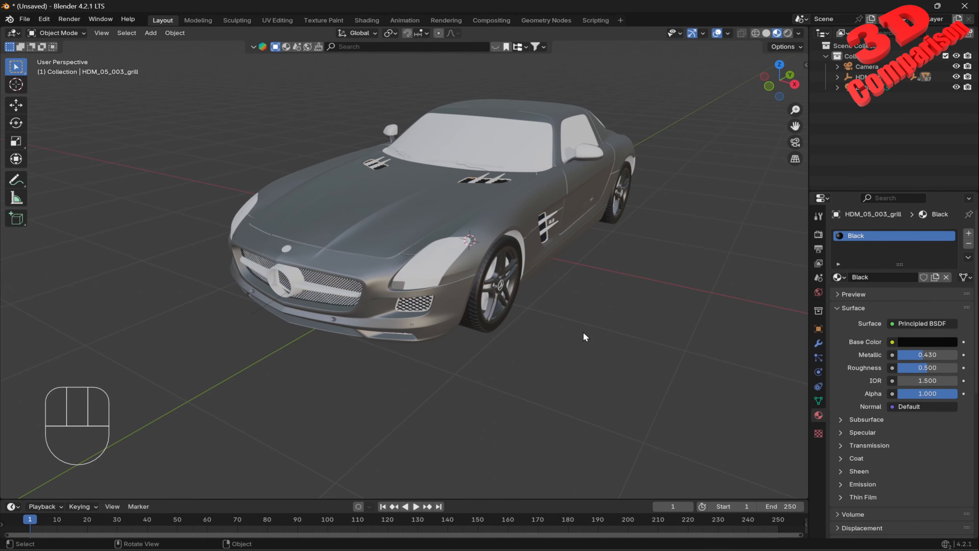
Test-move the underbody and wheel-arch liner object to check its extent, and assign the existing Black material to it.
{"action": "middle_click_drag", "start_coordinate": [521, 292], "coordinate": [459, 212]}
{"action": "scroll", "coordinate": [446, 246], "scroll_direction": "up", "scroll_amount": 5}
{"action": "scroll", "coordinate": [477, 205], "scroll_direction": "down", "scroll_amount": 3}
{"action": "scroll", "coordinate": [459, 215], "scroll_direction": "down", "scroll_amount": 6}
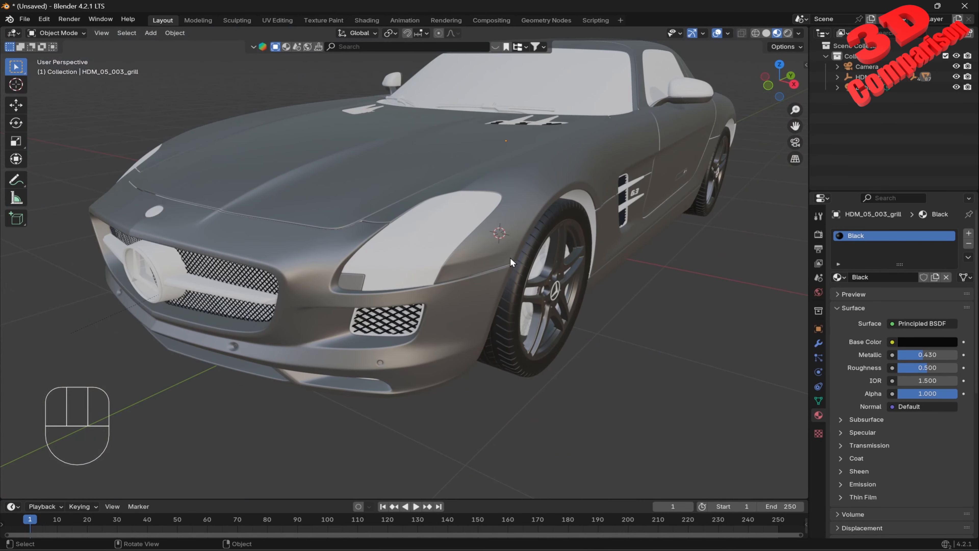
{"action": "left_click", "coordinate": [585, 202]}
{"action": "middle_click_drag", "start_coordinate": [584, 203], "coordinate": [556, 141]}
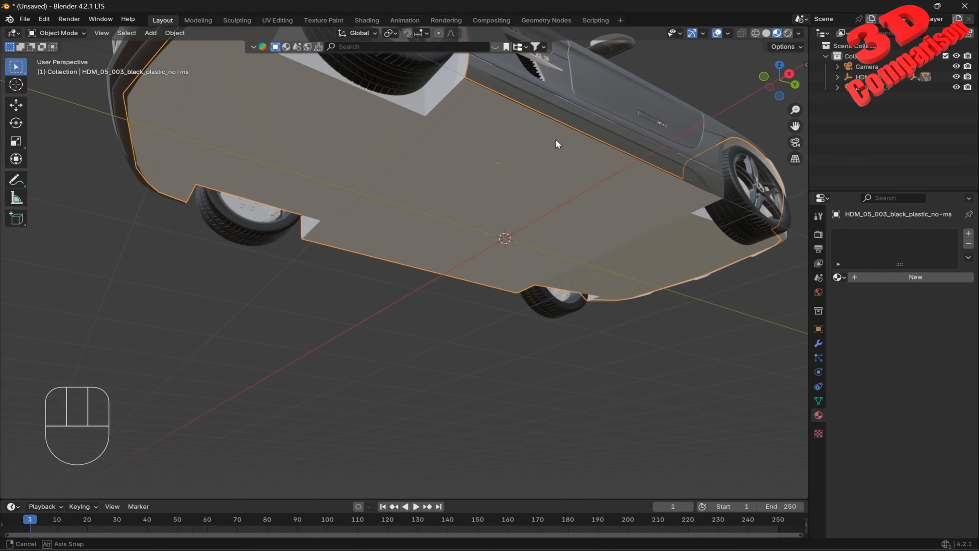
{"action": "key", "text": "g"}
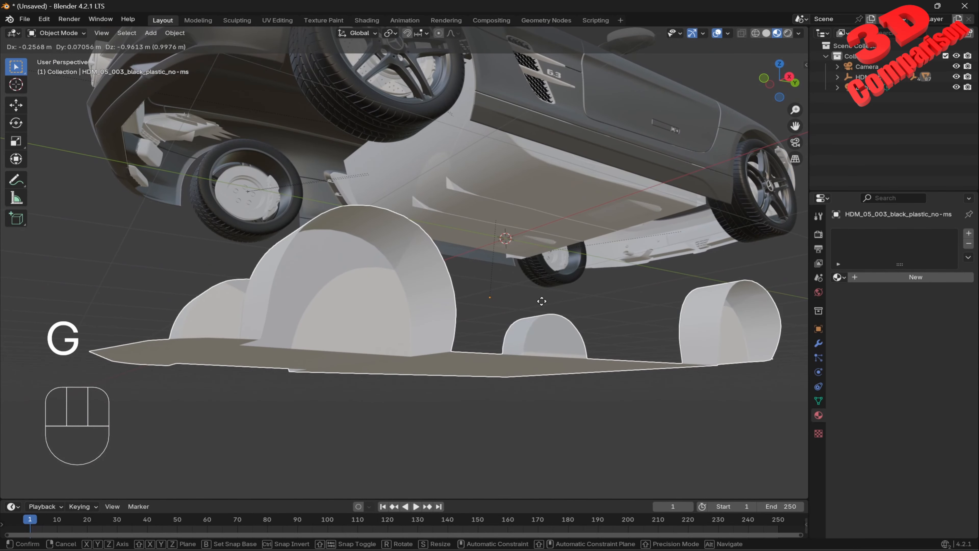
{"action": "key", "text": "Escape"}
{"action": "left_click", "coordinate": [840, 277]}
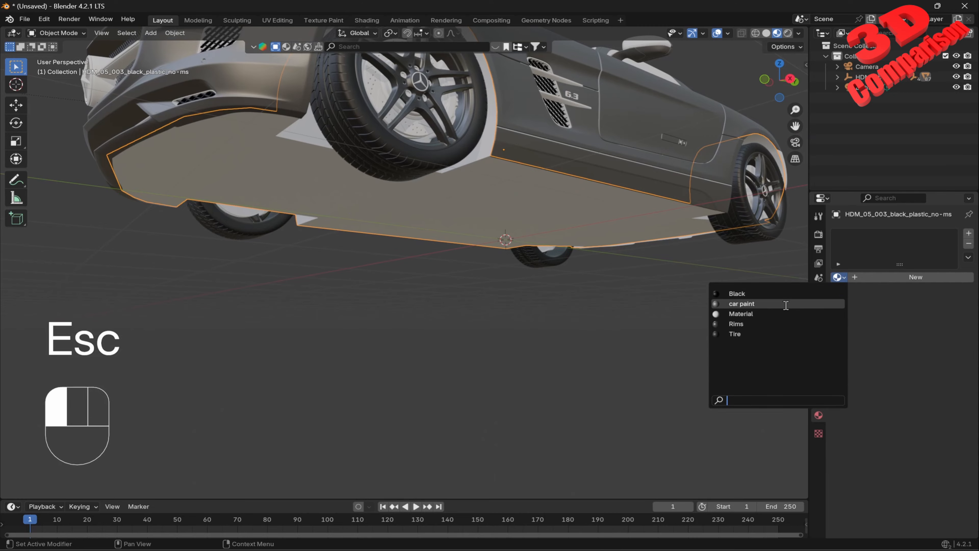
{"action": "left_click", "coordinate": [775, 294]}
Assign the existing car paint material to the fins on the hood and side vents.
{"action": "mouse_move", "coordinate": [565, 196]}
{"action": "middle_mouse_down"}
{"action": "mouse_move", "coordinate": [566, 229]}
{"action": "mouse_move", "coordinate": [547, 226]}
{"action": "mouse_move", "coordinate": [562, 240]}
{"action": "mouse_move", "coordinate": [518, 234]}
{"action": "mouse_move", "coordinate": [545, 243]}
{"action": "mouse_move", "coordinate": [539, 255]}
{"action": "middle_mouse_up"}
{"action": "left_click", "coordinate": [549, 240]}
{"action": "left_click", "coordinate": [838, 277]}
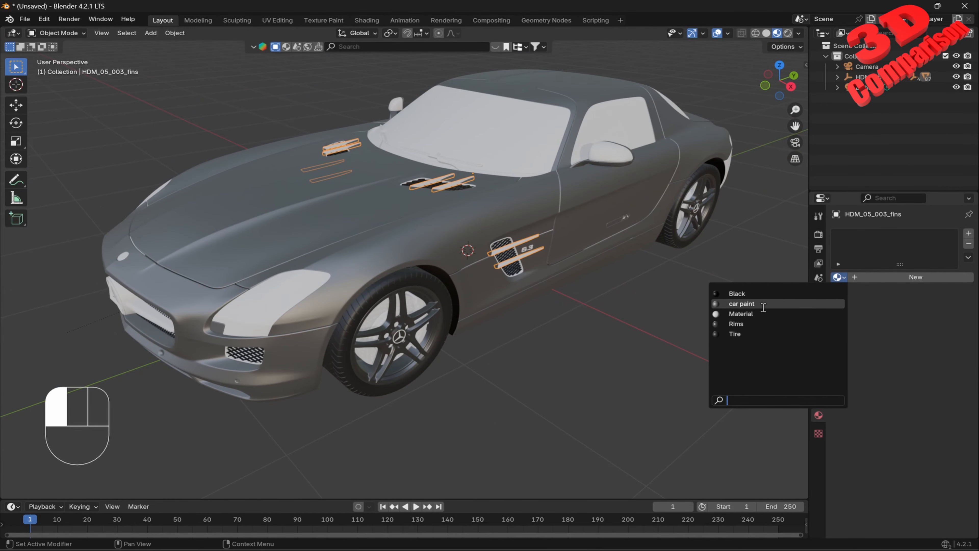
{"action": "left_click", "coordinate": [800, 303]}
Assign the existing Black material to the black plastic object comprising the vent frames, wipers and mirror trim.
{"action": "scroll", "coordinate": [551, 244], "scroll_direction": "up", "scroll_amount": 3}
{"action": "middle_click_drag", "start_coordinate": [551, 244], "coordinate": [564, 249], "text": "shift"}
{"action": "scroll", "coordinate": [484, 261], "scroll_direction": "up", "scroll_amount": 5}
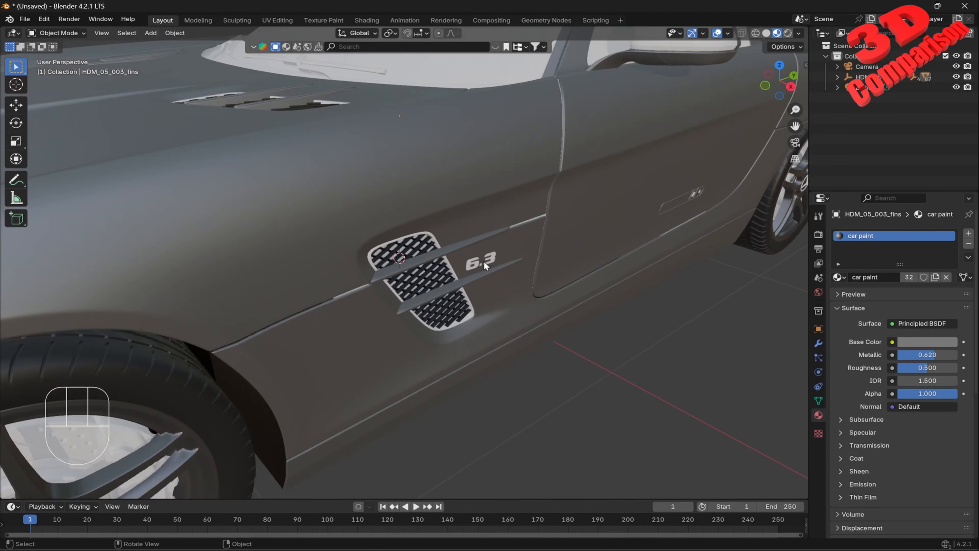
{"action": "left_click", "coordinate": [472, 257]}
{"action": "scroll", "coordinate": [469, 257], "scroll_direction": "down", "scroll_amount": 8}
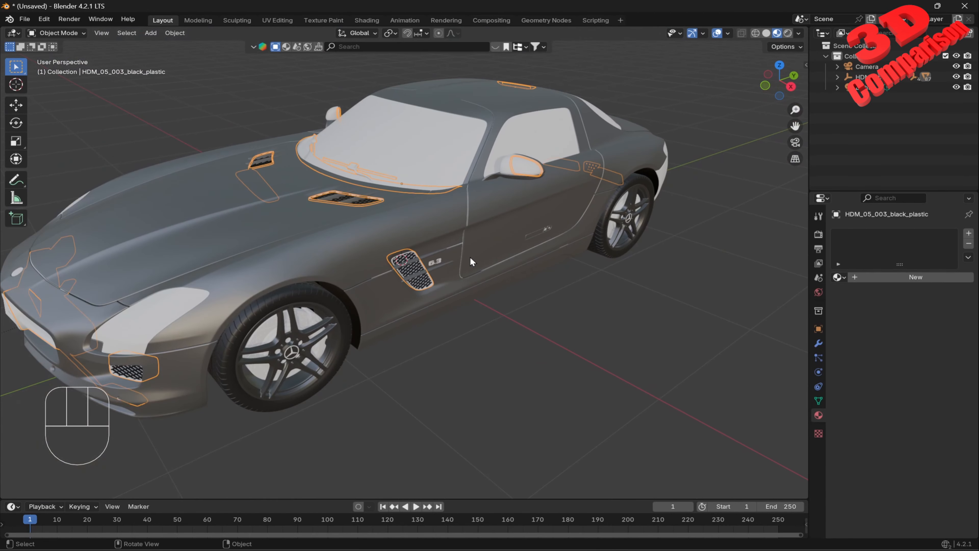
{"action": "key", "text": "g"}
{"action": "key", "text": "Escape"}
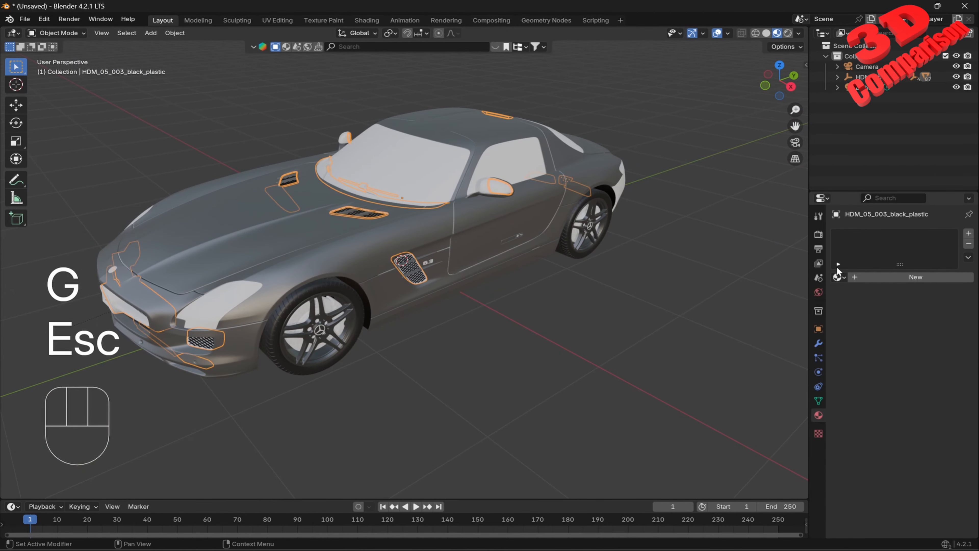
{"action": "left_click", "coordinate": [839, 277]}
{"action": "left_click", "coordinate": [750, 293]}
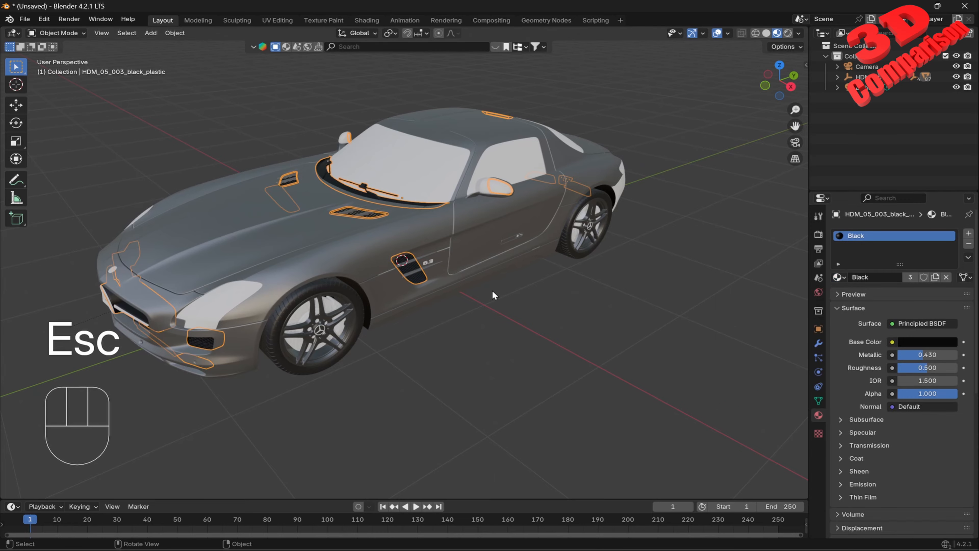
Select the chrome star, grille bar and 6.3 badge object and inspect its geometry in Edit Mode.
{"action": "middle_click_drag", "start_coordinate": [495, 296], "coordinate": [540, 271]}
{"action": "scroll", "coordinate": [411, 248], "scroll_direction": "up", "scroll_amount": 4}
{"action": "middle_click_drag", "start_coordinate": [411, 247], "coordinate": [611, 256], "text": "shift"}
{"action": "left_click", "coordinate": [533, 209]}
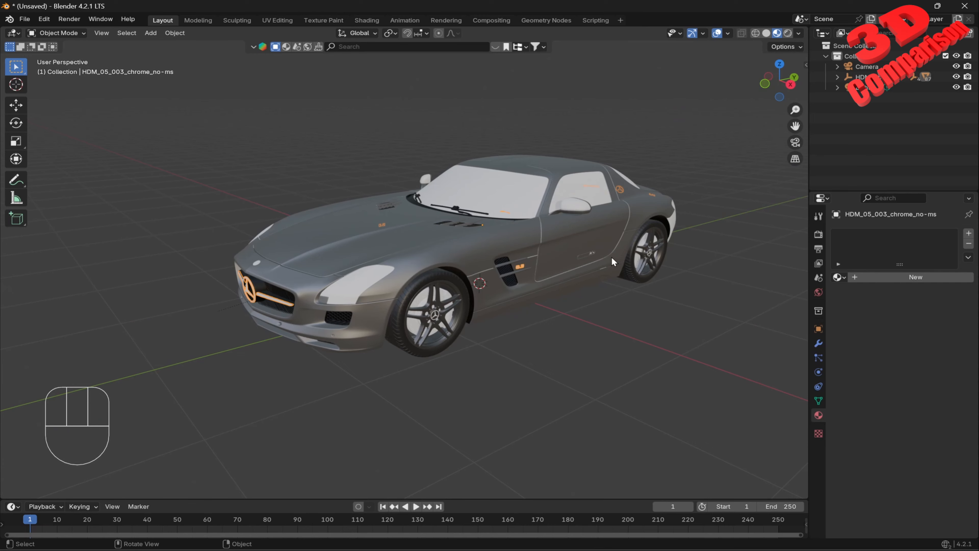
{"action": "key", "text": "Tab"}
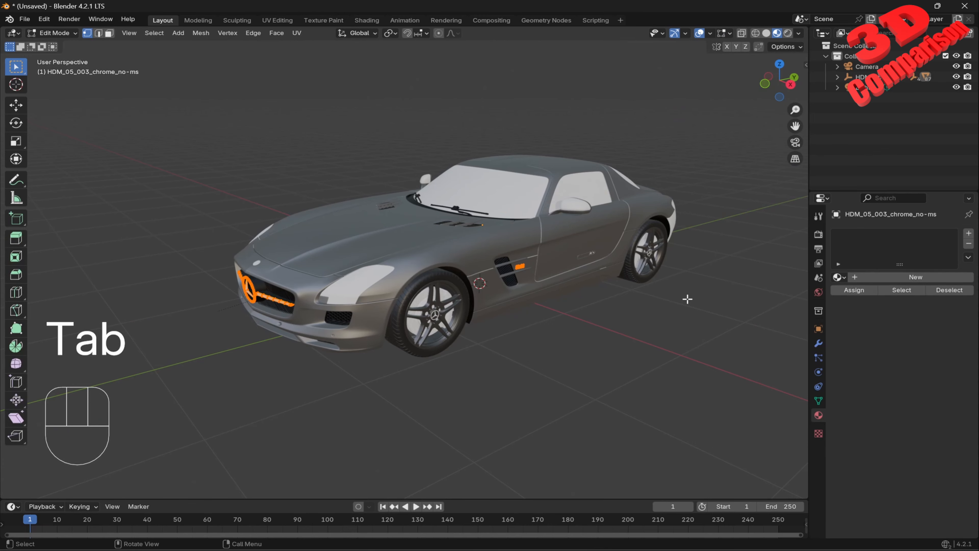
{"action": "key", "text": "Escape"}
{"action": "left_click", "coordinate": [563, 314]}
{"action": "key", "text": "Tab"}
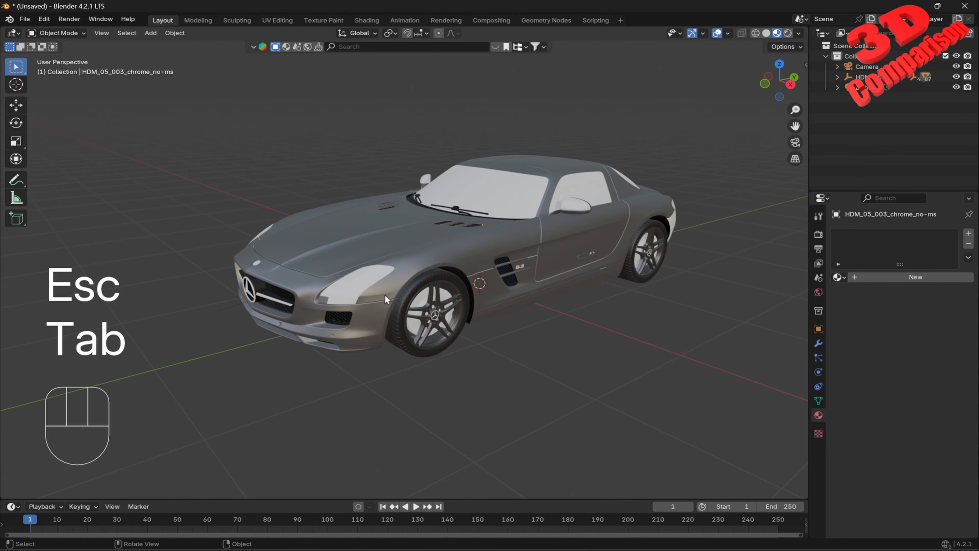
Create a material named Chrome on the grille star and badge object and darken its base color to grey.
{"action": "left_click", "coordinate": [248, 287]}
{"action": "middle_click_drag", "start_coordinate": [371, 273], "coordinate": [423, 266]}
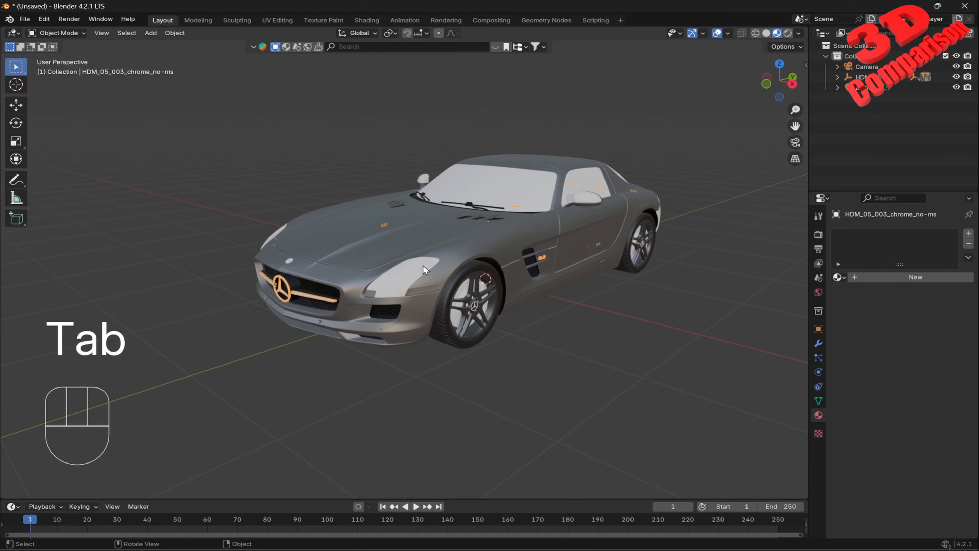
{"action": "left_click", "coordinate": [864, 277]}
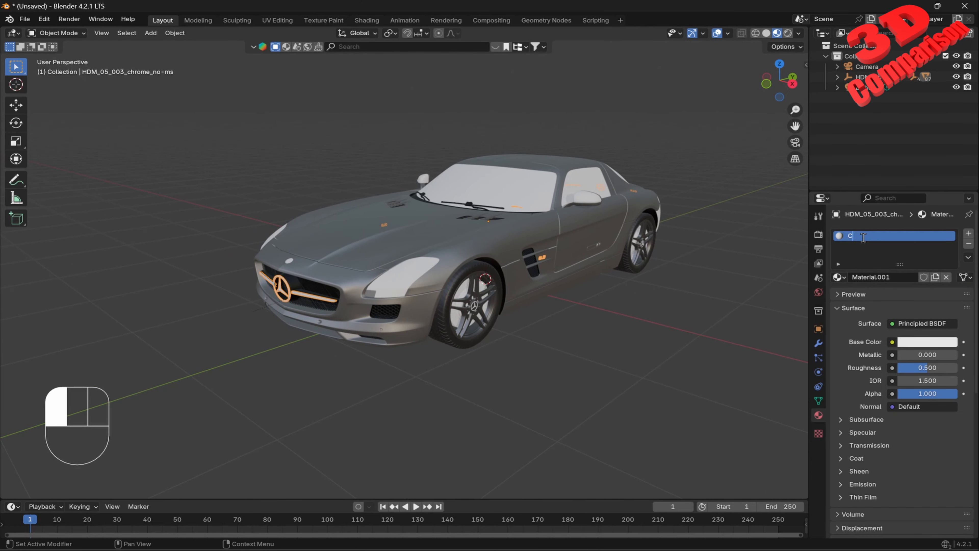
{"action": "type", "text": "me"}
{"action": "key", "text": "Return"}
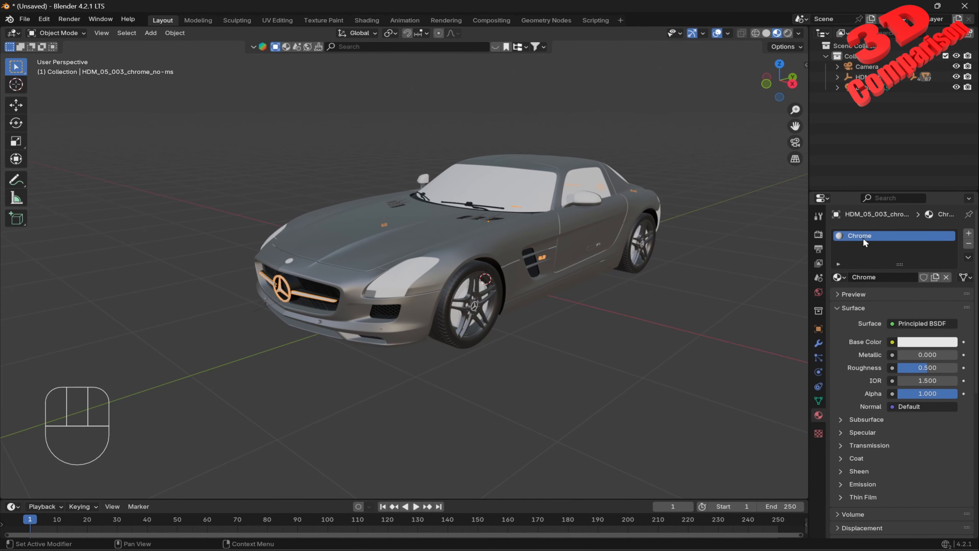
{"action": "left_click", "coordinate": [928, 342]}
{"action": "left_click_drag", "start_coordinate": [949, 267], "coordinate": [949, 235]}
{"action": "left_click", "coordinate": [950, 222]}
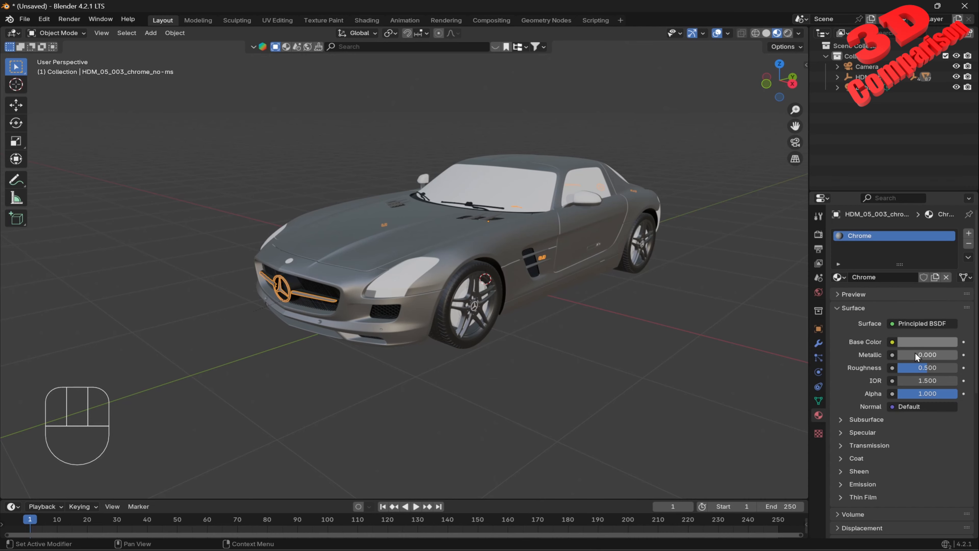
Set the Chrome material's metallic to 0.709, roughness to 0.316 and IOR to 4.200.
{"action": "left_click", "coordinate": [928, 355]}
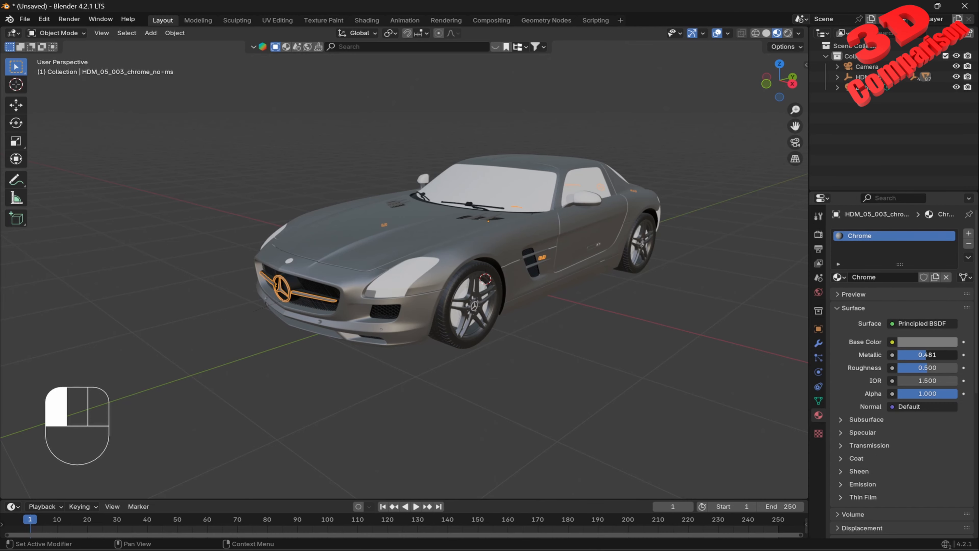
{"action": "scroll", "coordinate": [378, 320], "scroll_direction": "up", "scroll_amount": 5}
{"action": "middle_click_drag", "start_coordinate": [378, 321], "coordinate": [461, 266], "text": "shift"}
{"action": "scroll", "coordinate": [442, 244], "scroll_direction": "up", "scroll_amount": 3}
{"action": "left_click_drag", "start_coordinate": [918, 354], "coordinate": [953, 381]}
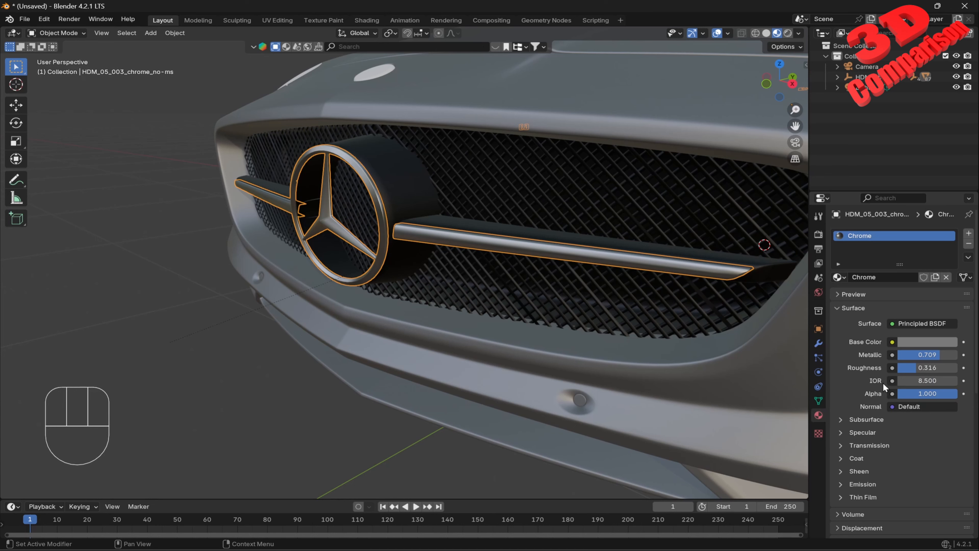
{"action": "left_click_drag", "start_coordinate": [925, 381], "coordinate": [909, 381]}
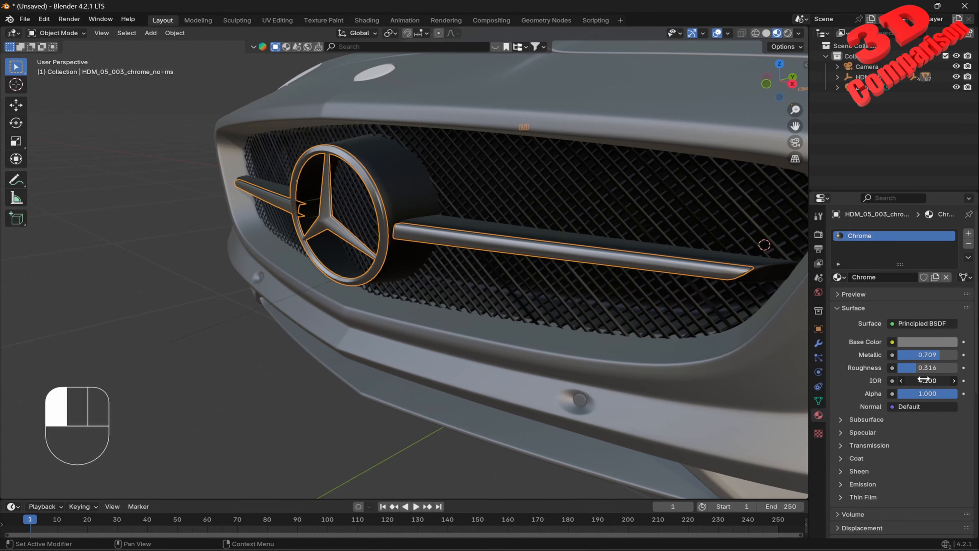
Select the unpainted mirror cap and rear bumper object and check its extent with test moves that are cancelled.
{"action": "scroll", "coordinate": [687, 268], "scroll_direction": "down", "scroll_amount": 10}
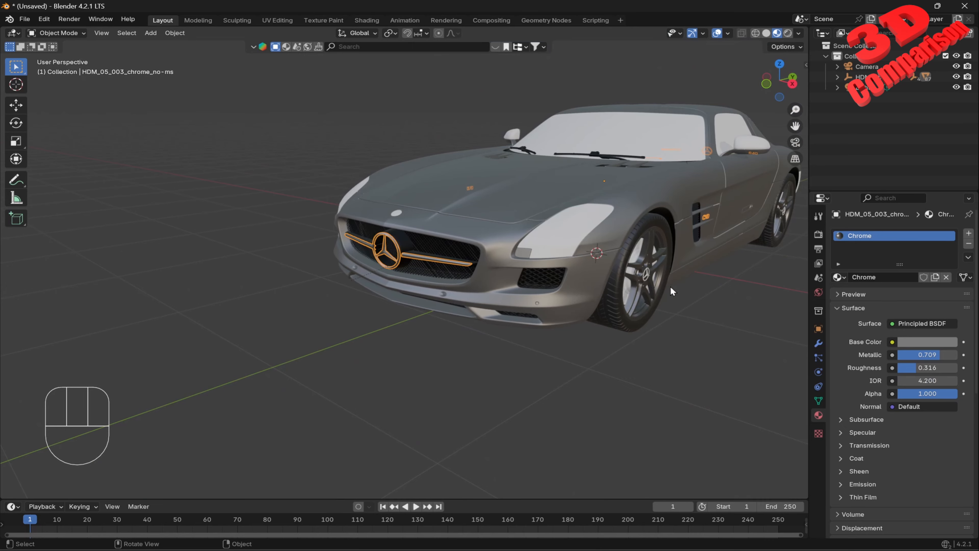
{"action": "middle_click_drag", "start_coordinate": [618, 208], "coordinate": [554, 256], "text": "shift"}
{"action": "middle_click_drag", "start_coordinate": [624, 237], "coordinate": [521, 231]}
{"action": "scroll", "coordinate": [521, 231], "scroll_direction": "up", "scroll_amount": 4}
{"action": "left_click", "coordinate": [571, 191]}
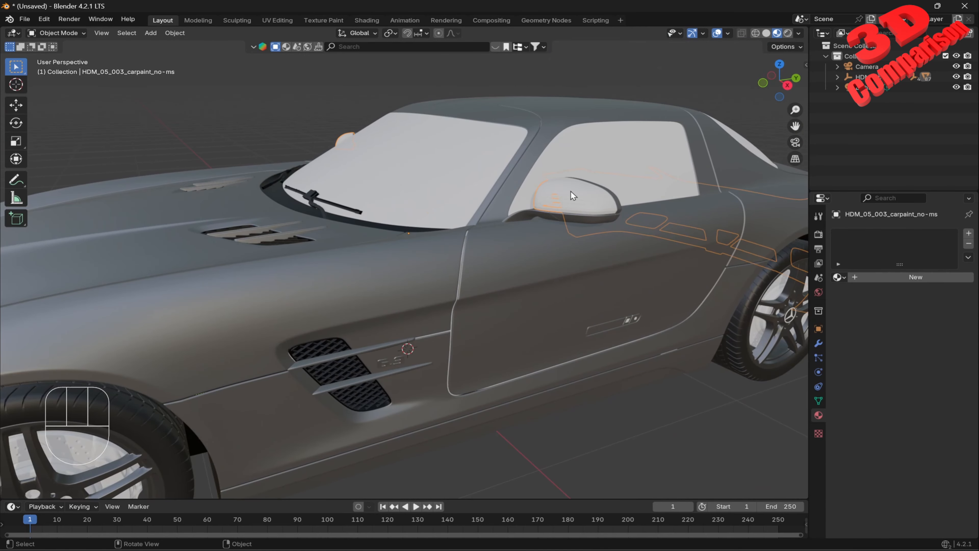
{"action": "scroll", "coordinate": [571, 190], "scroll_direction": "down", "scroll_amount": 5}
{"action": "key", "text": "g"}
{"action": "key", "text": "Escape"}
{"action": "middle_click_drag", "start_coordinate": [617, 193], "coordinate": [618, 227]}
{"action": "key", "text": "g"}
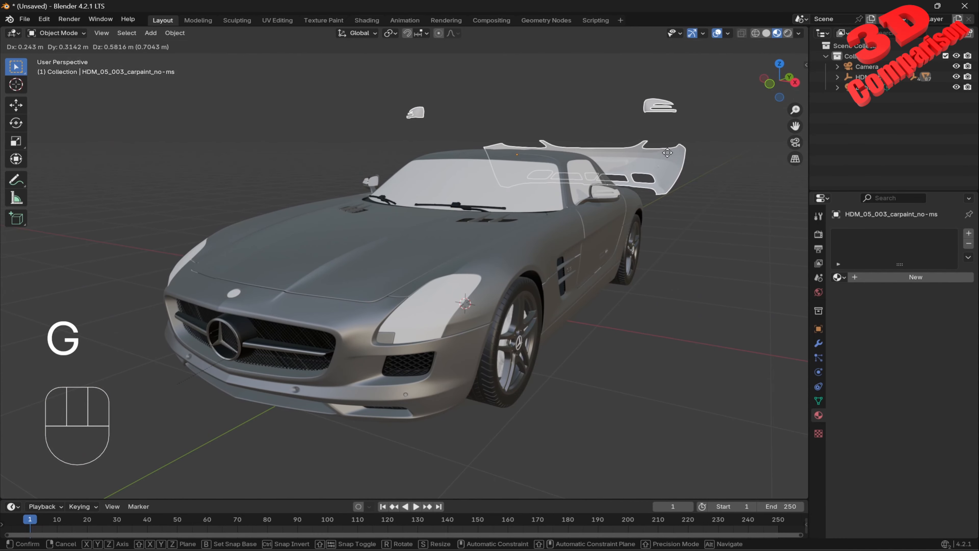
{"action": "key", "text": "Escape"}
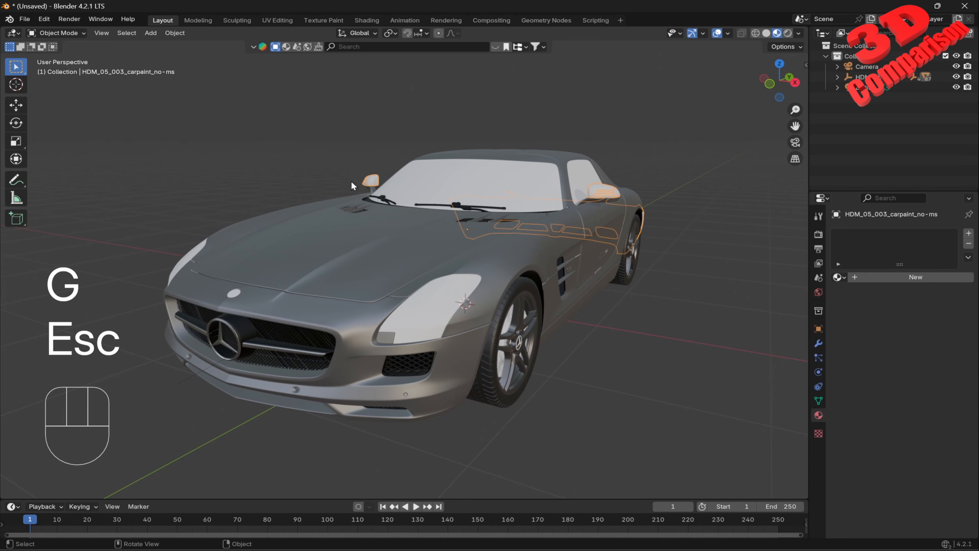
Separate the combined mirror cap and rear bumper mesh into its loose parts.
{"action": "middle_click_drag", "start_coordinate": [557, 208], "coordinate": [543, 220]}
{"action": "key", "text": "Tab"}
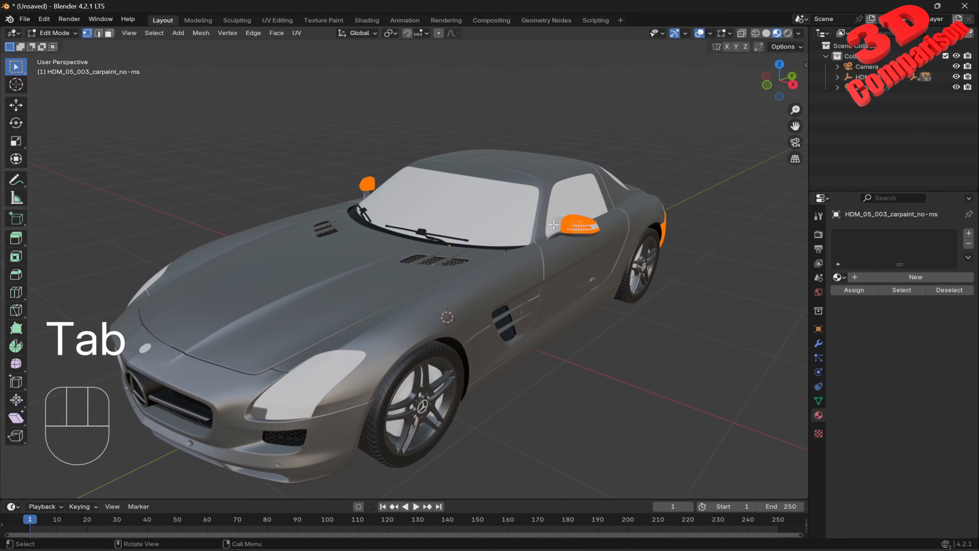
{"action": "key", "text": "a"}
{"action": "key", "text": "p"}
{"action": "left_click", "coordinate": [554, 224]}
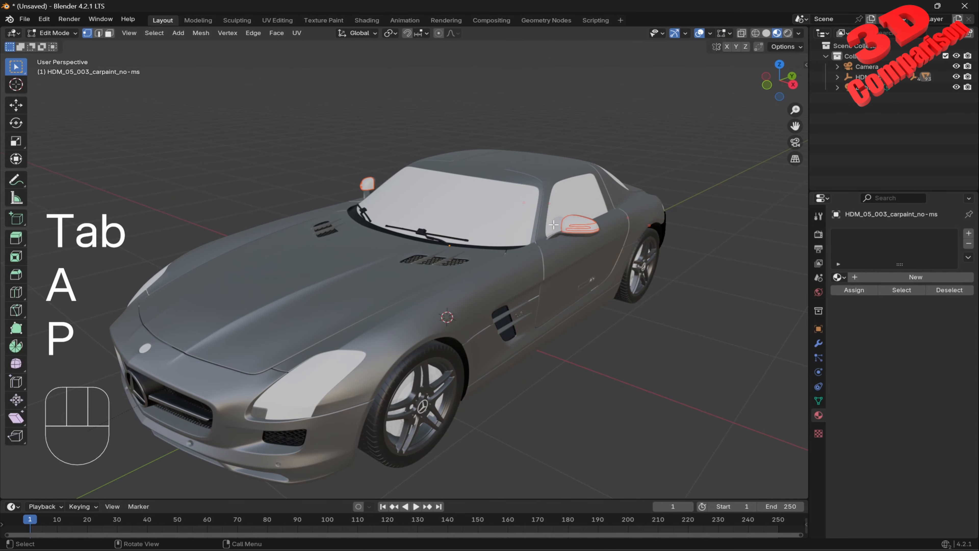
{"action": "key", "text": "Tab"}
Assign the existing car paint material to both side mirror caps.
{"action": "left_click", "coordinate": [582, 227]}
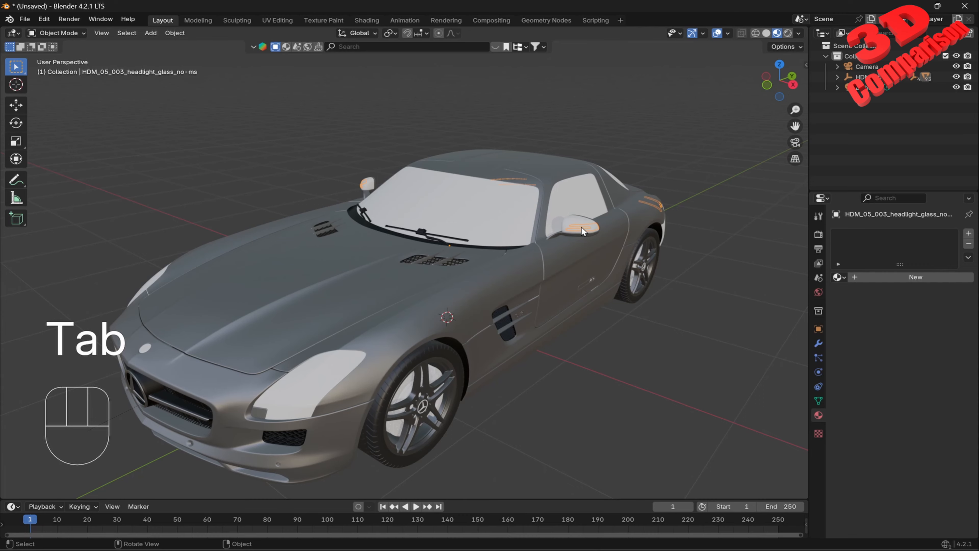
{"action": "left_click", "coordinate": [839, 277]}
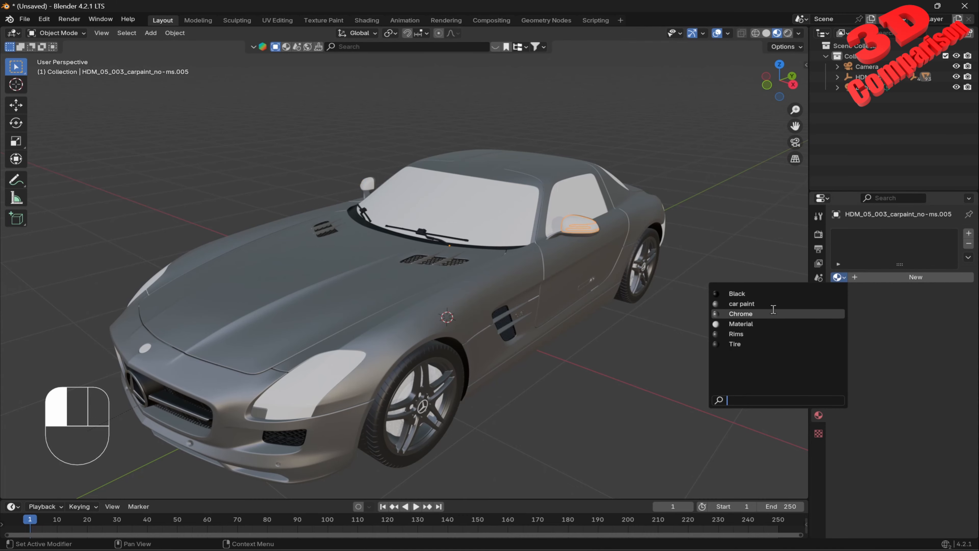
{"action": "left_click", "coordinate": [752, 304]}
{"action": "left_click", "coordinate": [369, 184]}
{"action": "left_click", "coordinate": [839, 277]}
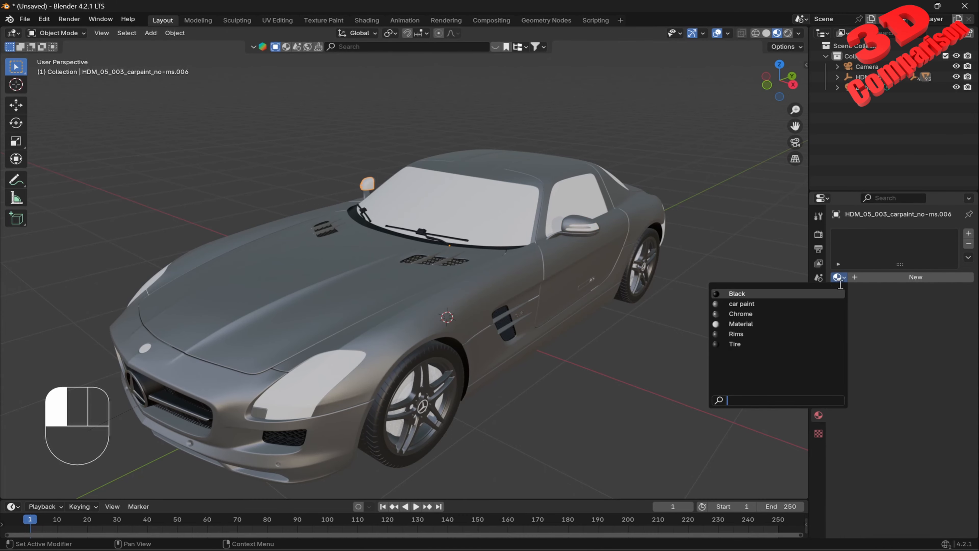
{"action": "left_click", "coordinate": [732, 302]}
Assign the existing car paint material to the rear bumper.
{"action": "middle_click_drag", "start_coordinate": [726, 290], "coordinate": [516, 305]}
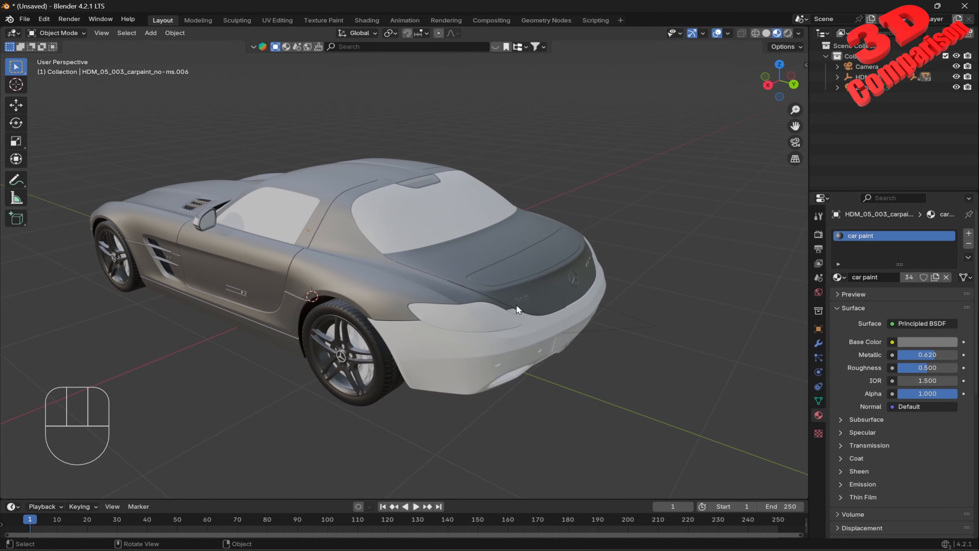
{"action": "left_click", "coordinate": [538, 329]}
{"action": "left_click", "coordinate": [839, 277]}
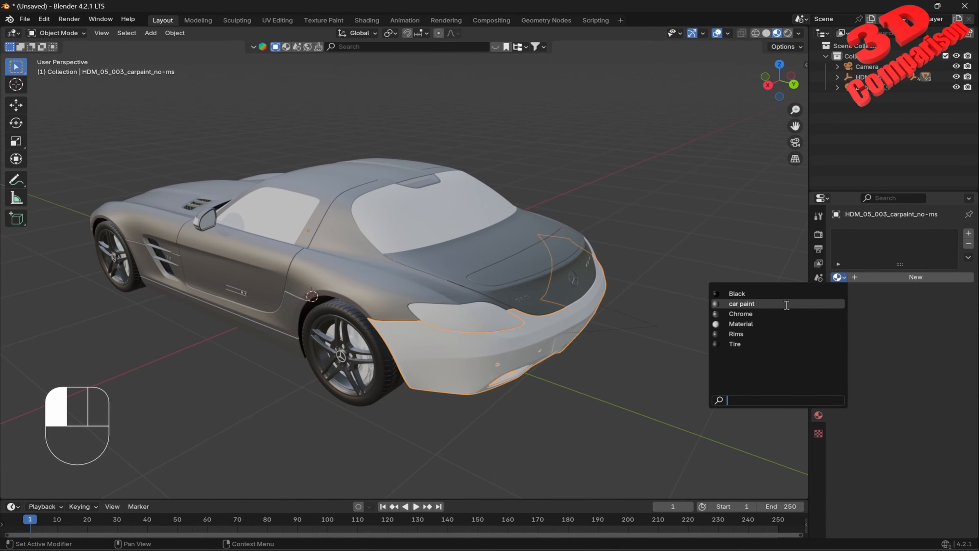
{"action": "left_click", "coordinate": [787, 305]}
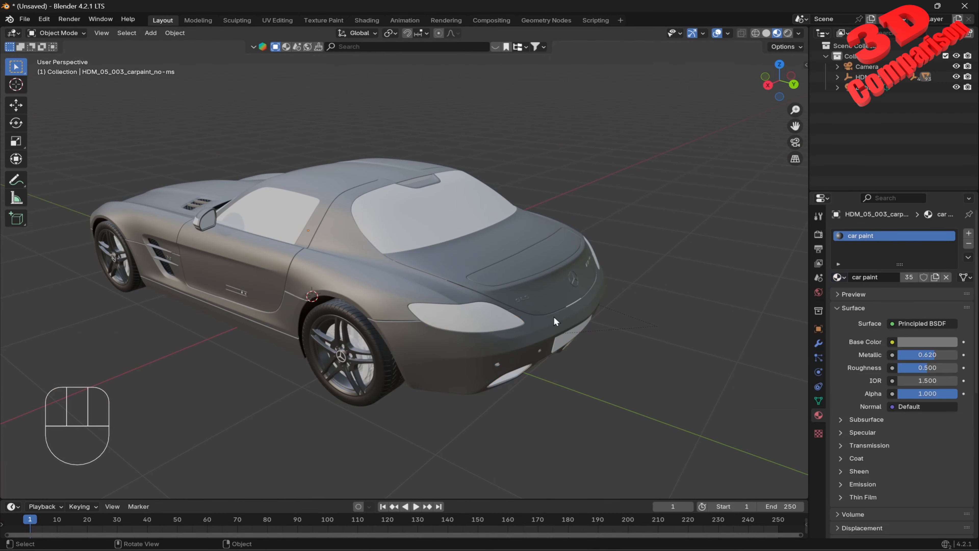
Assign the existing Chrome material to the exhaust surround object under the rear bumper.
{"action": "middle_click_drag", "start_coordinate": [554, 316], "coordinate": [501, 272]}
{"action": "left_click", "coordinate": [501, 273]}
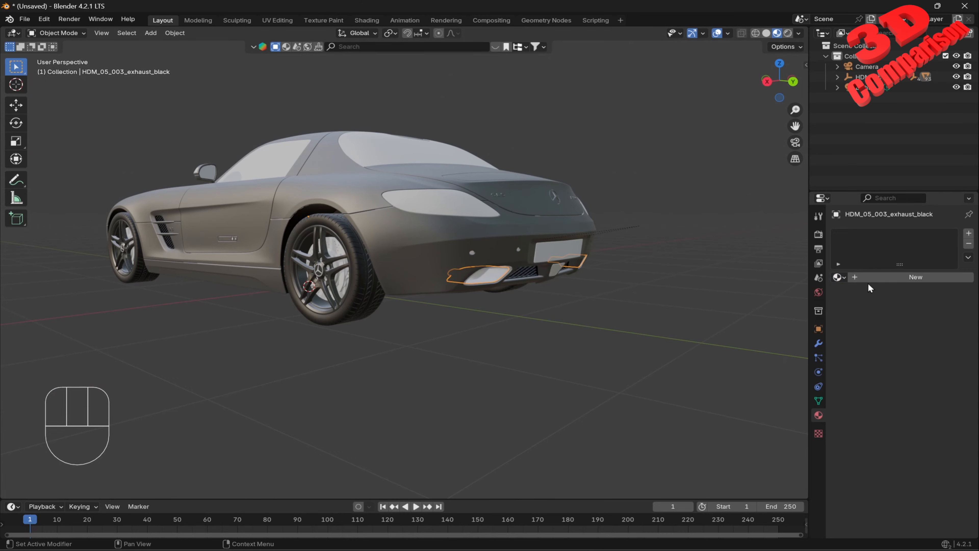
{"action": "left_click", "coordinate": [839, 277]}
{"action": "left_click", "coordinate": [787, 314]}
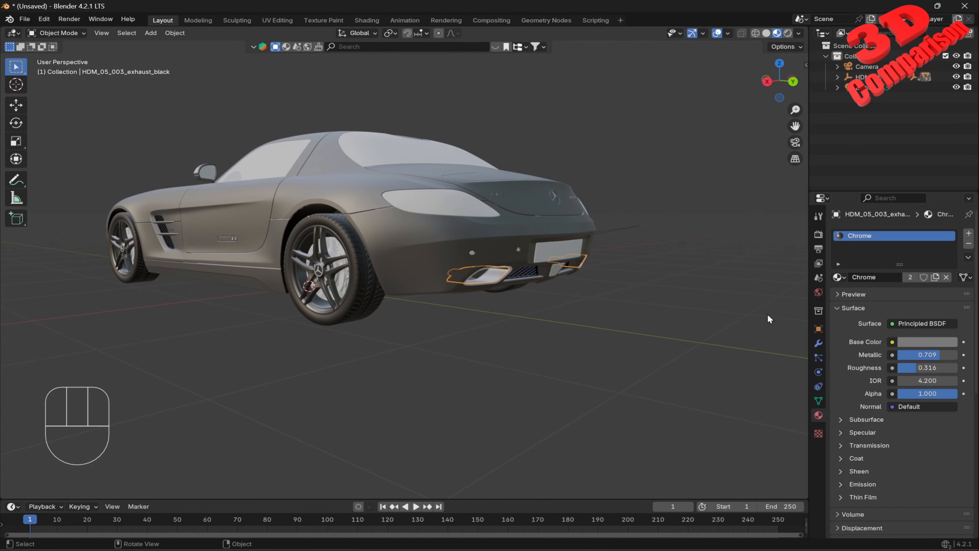
Inspect the rear chrome trim and the headlight glass object, checking the glass's extent with a cancelled test move.
{"action": "middle_click_drag", "start_coordinate": [634, 303], "coordinate": [482, 265]}
{"action": "left_click", "coordinate": [337, 278]}
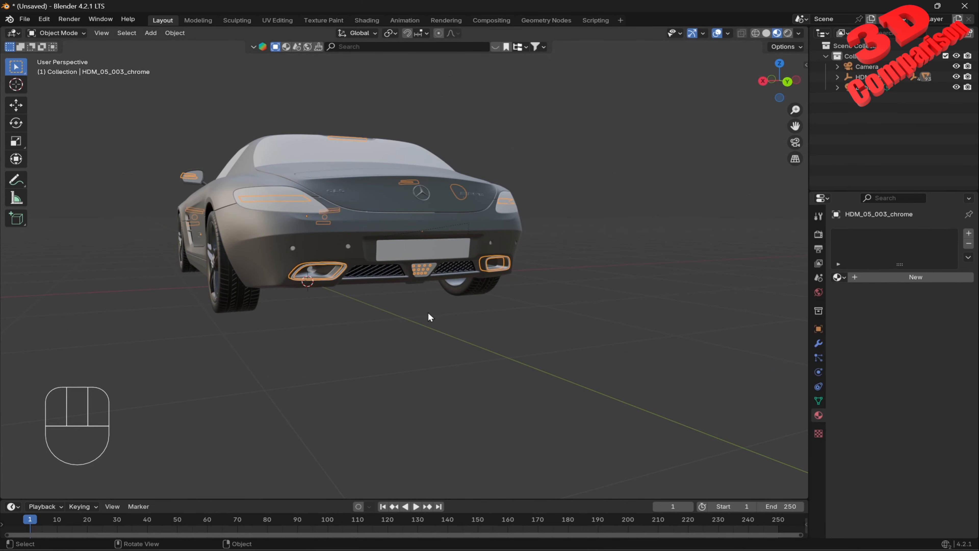
{"action": "left_click", "coordinate": [428, 314]}
{"action": "left_click", "coordinate": [427, 277]}
{"action": "middle_click_drag", "start_coordinate": [427, 278], "coordinate": [529, 291]}
{"action": "key", "text": "g"}
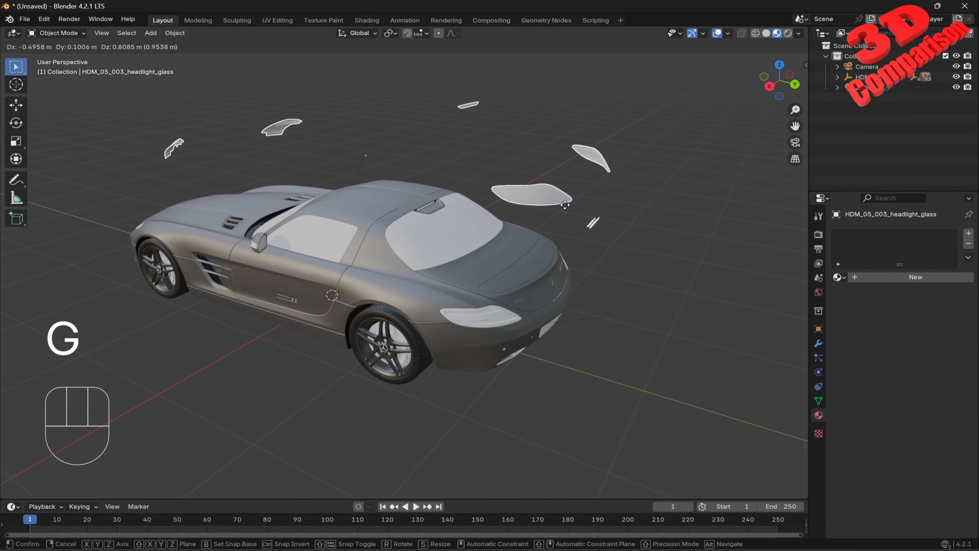
{"action": "key", "text": "Escape"}
Separate the headlight glass object into its loose parts.
{"action": "key", "text": "Tab"}
{"action": "key", "text": "a"}
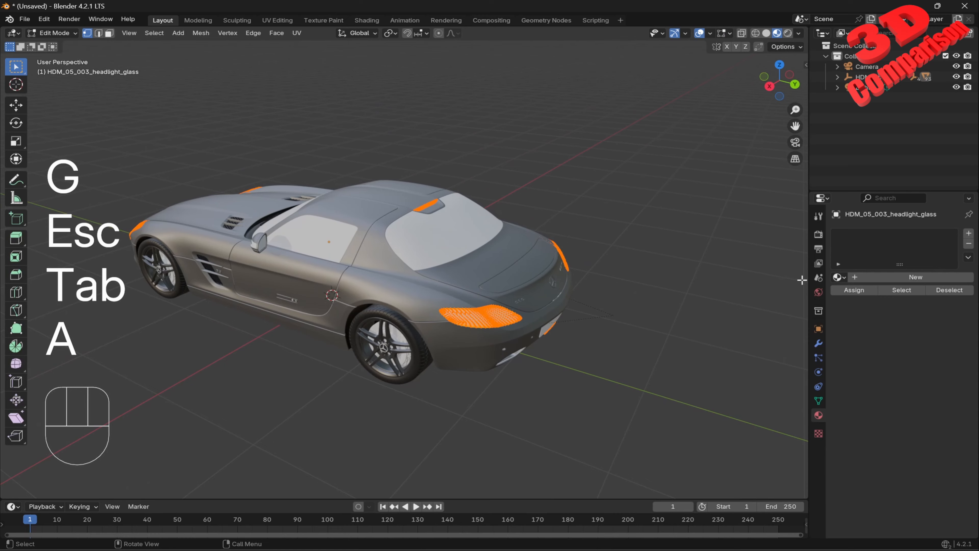
{"action": "key", "text": "p"}
{"action": "left_click", "coordinate": [803, 280]}
{"action": "key", "text": "Tab"}
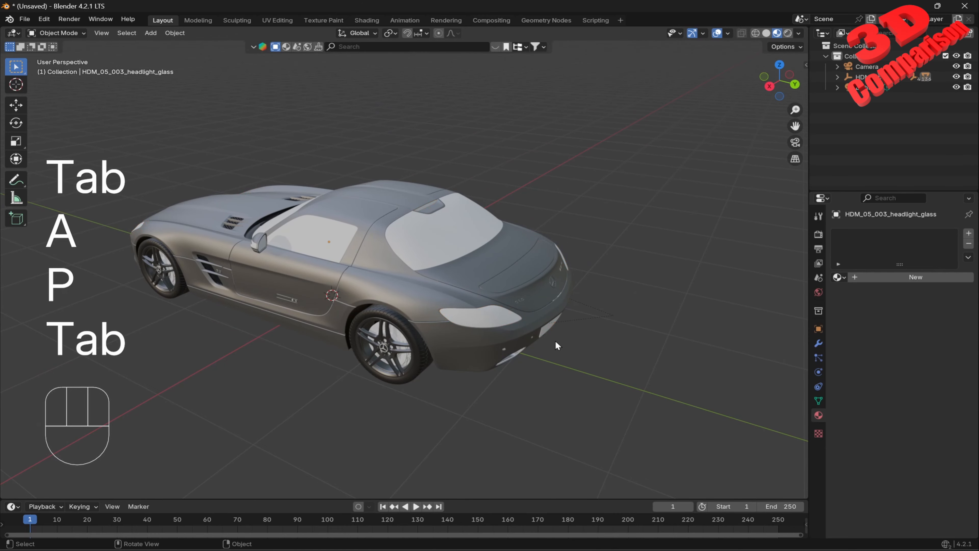
Create a new material on the front left brake caliper and darken its base color to a value of 0.020.
{"action": "middle_click_drag", "start_coordinate": [318, 278], "coordinate": [473, 268]}
{"action": "scroll", "coordinate": [464, 258], "scroll_direction": "up", "scroll_amount": 3}
{"action": "middle_click_drag", "start_coordinate": [438, 283], "coordinate": [478, 265], "text": "shift"}
{"action": "scroll", "coordinate": [350, 222], "scroll_direction": "up", "scroll_amount": 2}
{"action": "middle_click_drag", "start_coordinate": [376, 227], "coordinate": [413, 231], "text": "shift"}
{"action": "left_click", "coordinate": [413, 231]}
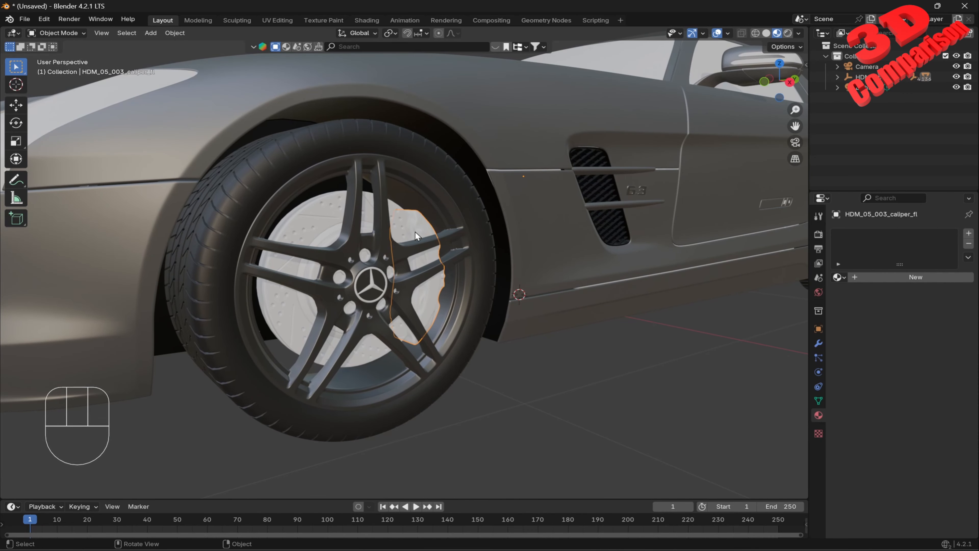
{"action": "left_click", "coordinate": [860, 278]}
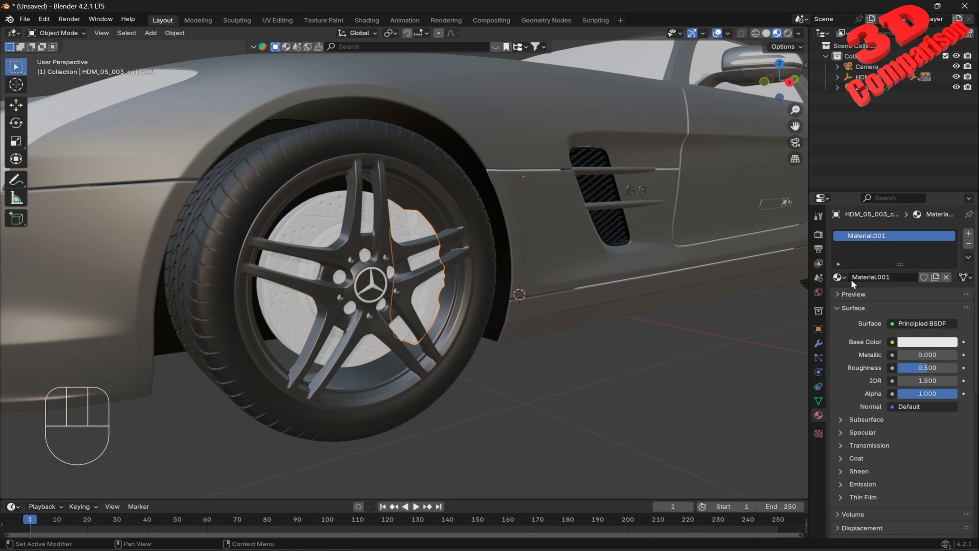
{"action": "left_click", "coordinate": [944, 341]}
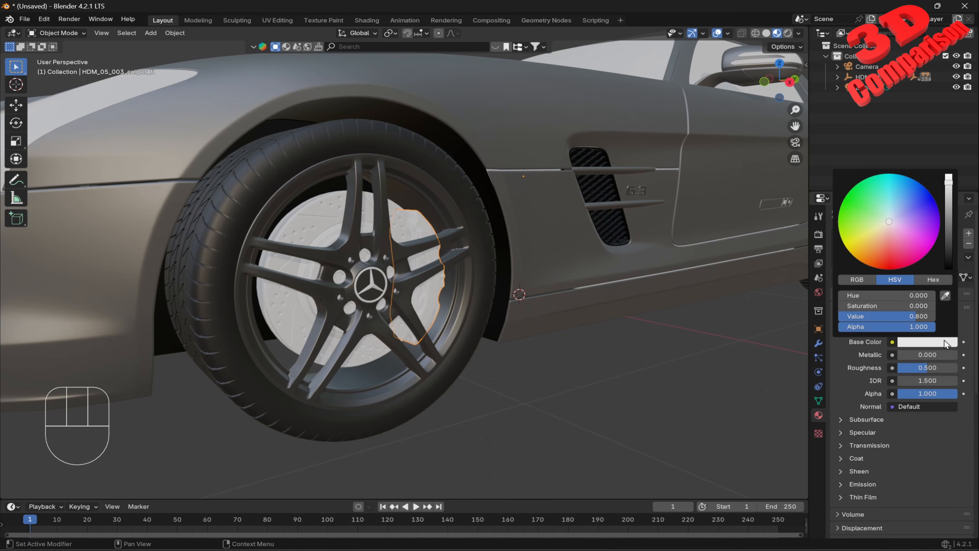
{"action": "left_click", "coordinate": [950, 258]}
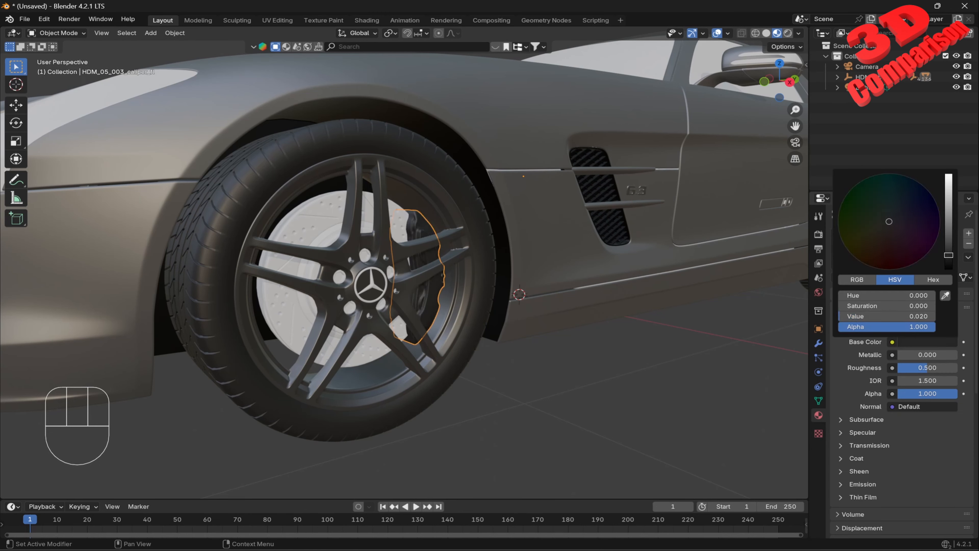
Set the caliper material's metallic to 0.880 and roughness to 0.848, and name the material Calliper.
{"action": "left_click_drag", "start_coordinate": [903, 358], "coordinate": [949, 367]}
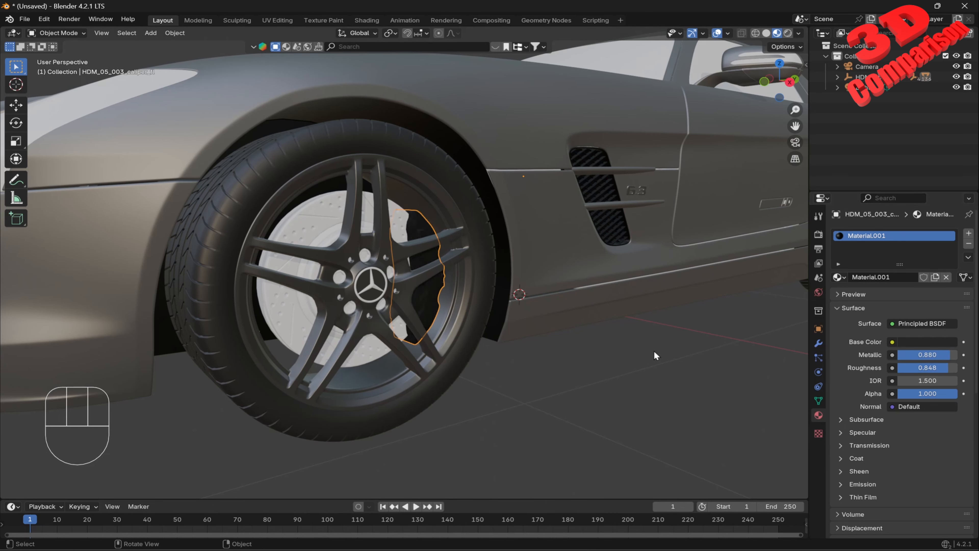
{"action": "double_click", "coordinate": [865, 237]}
{"action": "type", "text": "Calliper"}
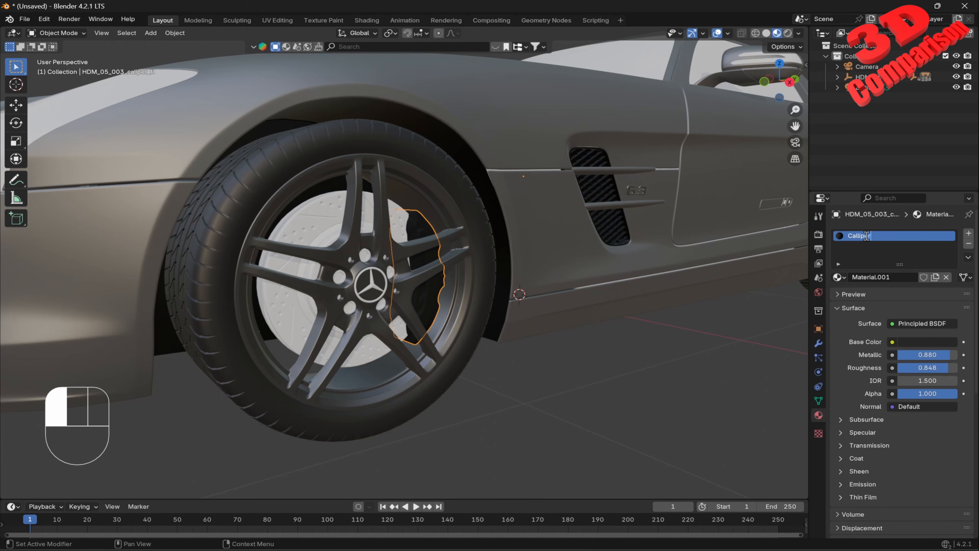
{"action": "key", "text": "Return"}
{"action": "left_click", "coordinate": [599, 344]}
Assign the Calliper material to the rear left brake caliper.
{"action": "scroll", "coordinate": [601, 336], "scroll_direction": "down", "scroll_amount": 6}
{"action": "middle_click_drag", "start_coordinate": [618, 267], "coordinate": [566, 268]}
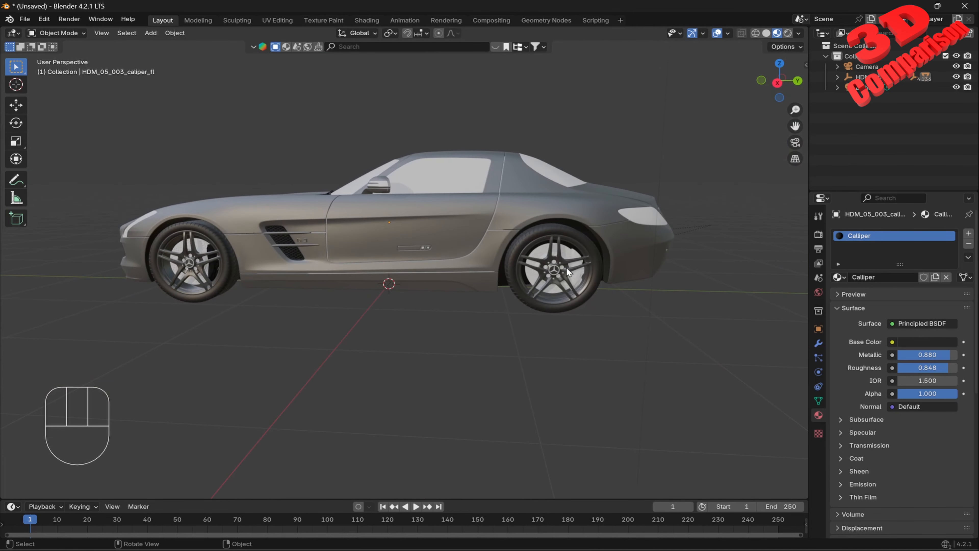
{"action": "left_click", "coordinate": [577, 270]}
{"action": "left_click", "coordinate": [584, 271]}
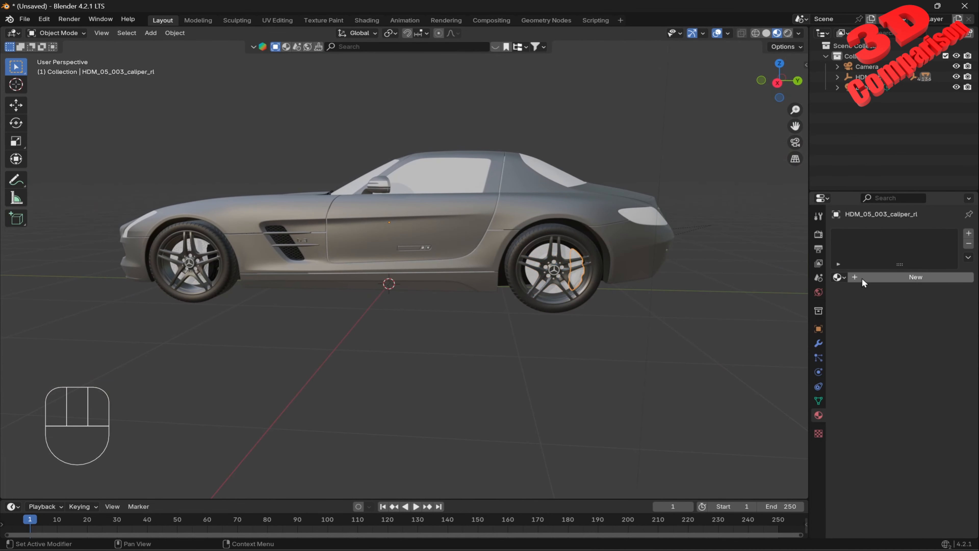
{"action": "left_click", "coordinate": [839, 277]}
{"action": "left_click", "coordinate": [756, 303]}
Assign the Calliper material to the rear right and front right brake calipers.
{"action": "middle_click_drag", "start_coordinate": [416, 266], "coordinate": [565, 245]}
{"action": "left_click", "coordinate": [624, 245]}
{"action": "scroll", "coordinate": [628, 243], "scroll_direction": "up", "scroll_amount": 3}
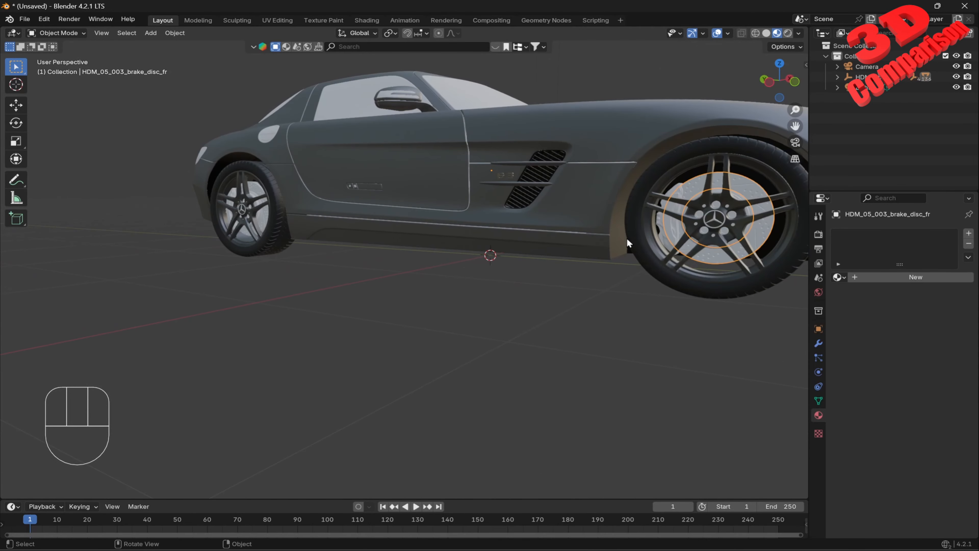
{"action": "left_click", "coordinate": [675, 226]}
{"action": "middle_click_drag", "start_coordinate": [255, 217], "coordinate": [293, 213]}
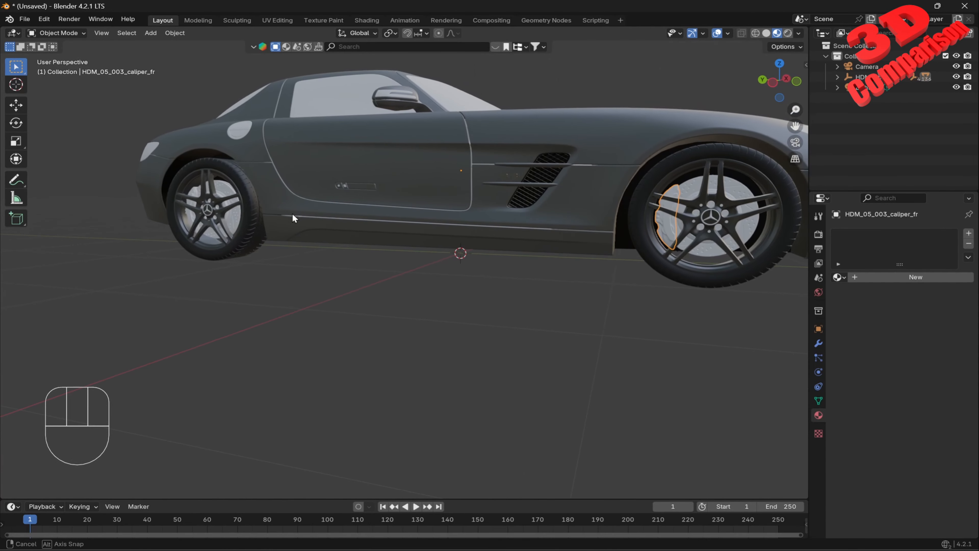
{"action": "left_click", "coordinate": [839, 277]}
{"action": "left_click", "coordinate": [796, 304]}
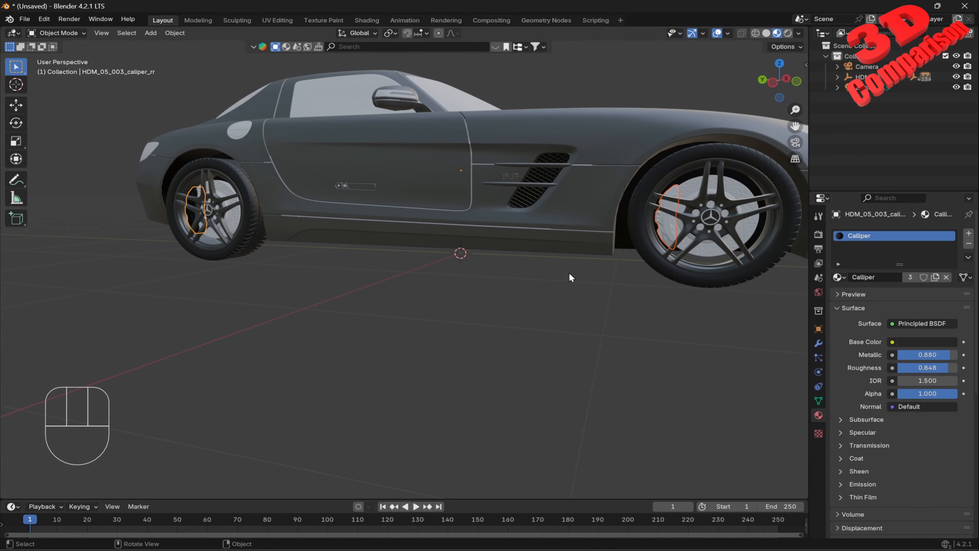
{"action": "left_click", "coordinate": [661, 235]}
{"action": "left_click", "coordinate": [845, 278]}
{"action": "left_click", "coordinate": [740, 303]}
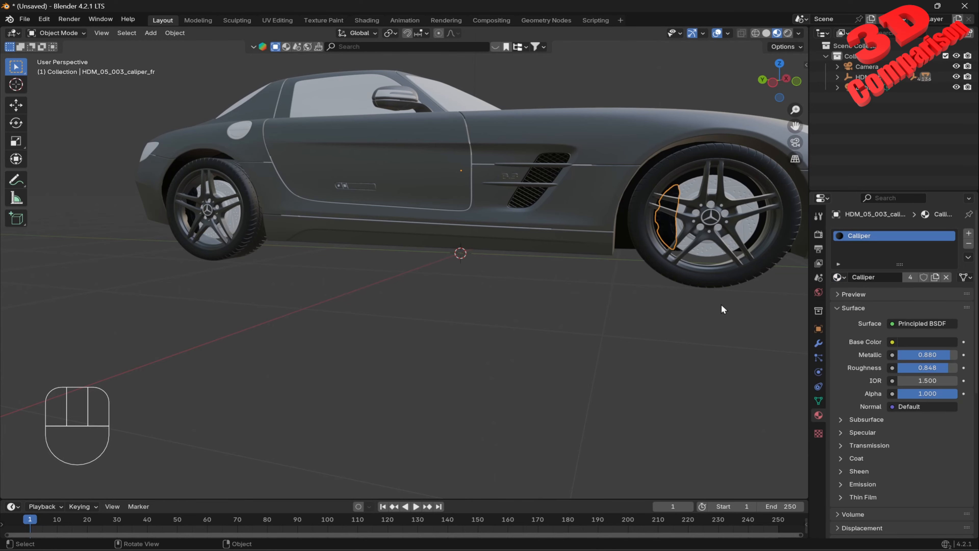
Assign the Chrome material to the Mercedes logo on the front right wheel.
{"action": "middle_click_drag", "start_coordinate": [632, 199], "coordinate": [474, 235]}
{"action": "scroll", "coordinate": [520, 230], "scroll_direction": "up", "scroll_amount": 4}
{"action": "left_click", "coordinate": [520, 222]}
{"action": "left_click", "coordinate": [517, 221]}
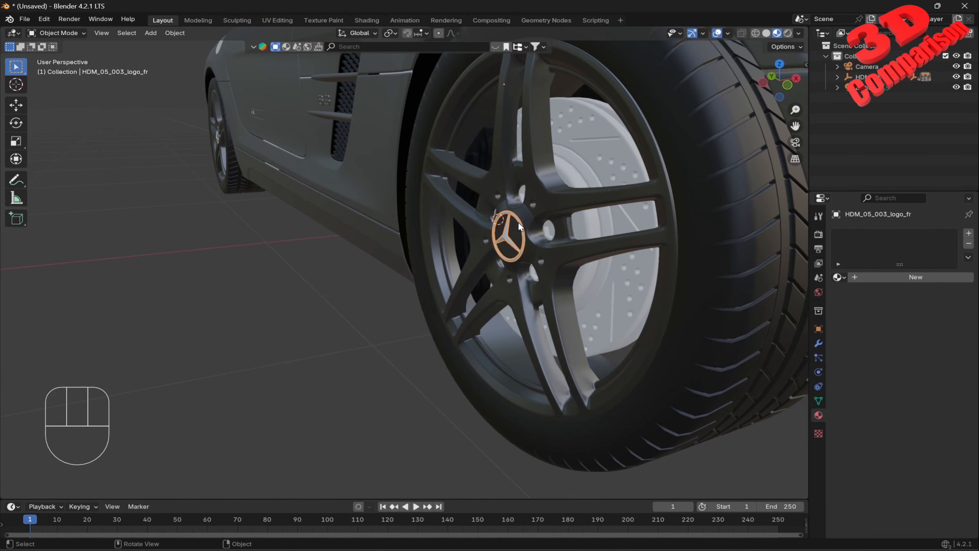
{"action": "scroll", "coordinate": [518, 223], "scroll_direction": "down", "scroll_amount": 5}
{"action": "scroll", "coordinate": [518, 222], "scroll_direction": "up", "scroll_amount": 5}
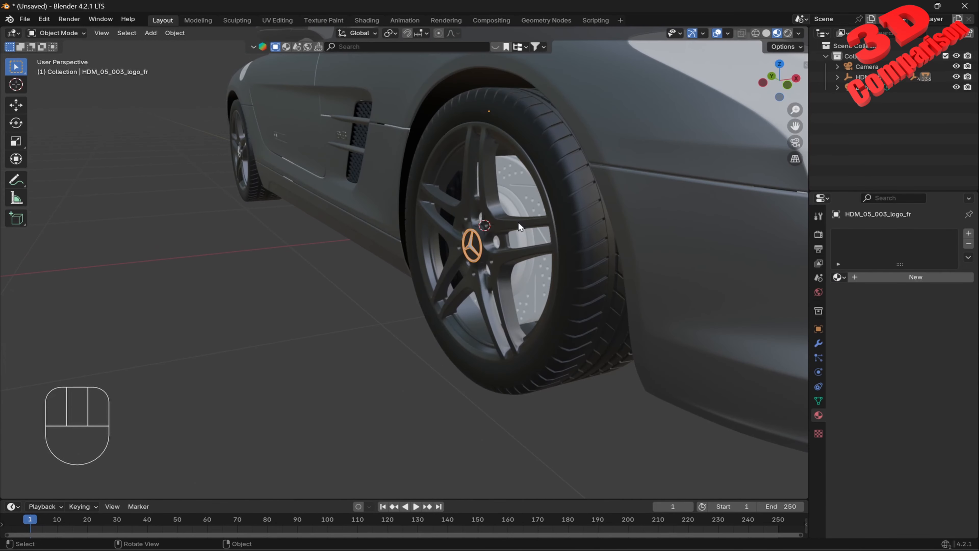
{"action": "left_click", "coordinate": [843, 277]}
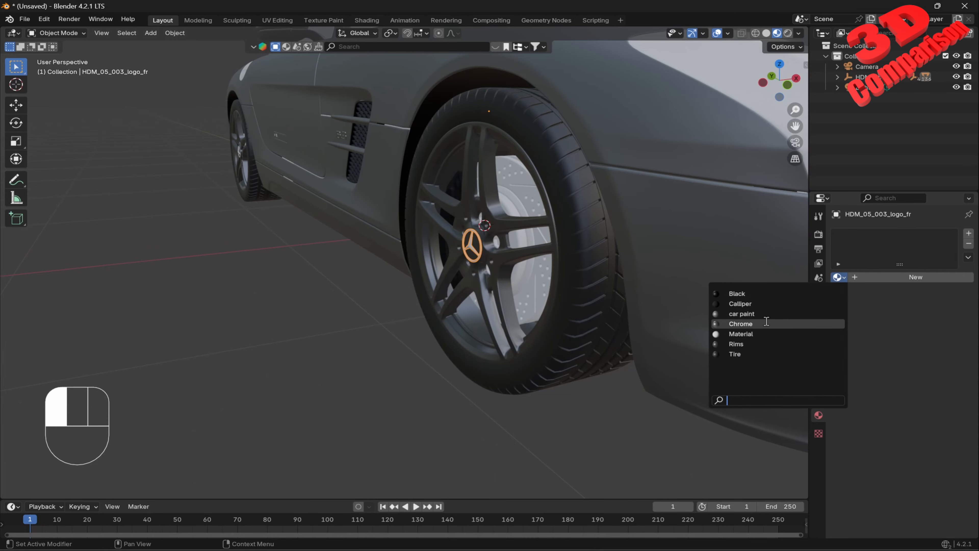
{"action": "left_click", "coordinate": [741, 323]}
Assign the Chrome material to the logo on the rear right wheel.
{"action": "middle_click_drag", "start_coordinate": [403, 263], "coordinate": [599, 295], "text": "shift"}
{"action": "middle_click_drag", "start_coordinate": [457, 215], "coordinate": [581, 341]}
{"action": "scroll", "coordinate": [506, 213], "scroll_direction": "up", "scroll_amount": 4}
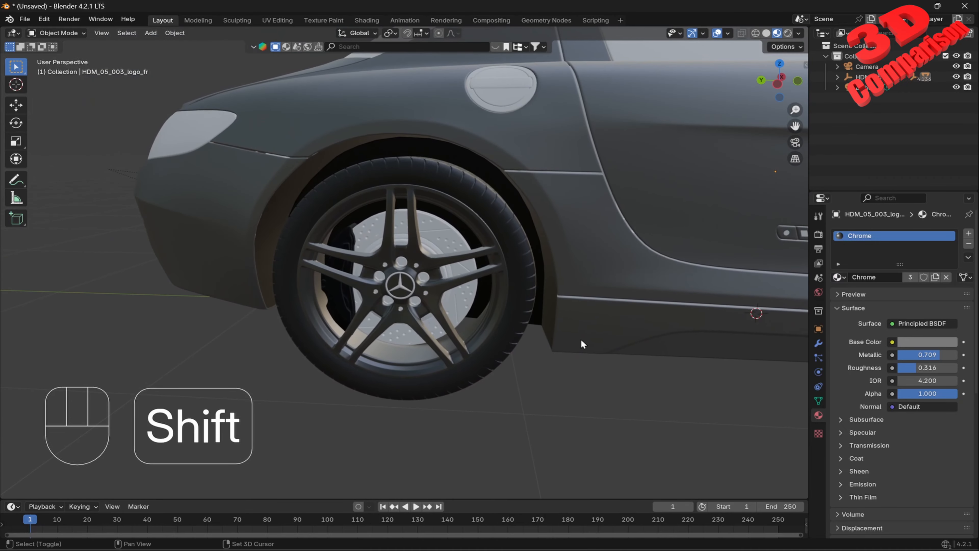
{"action": "left_click", "coordinate": [406, 280]}
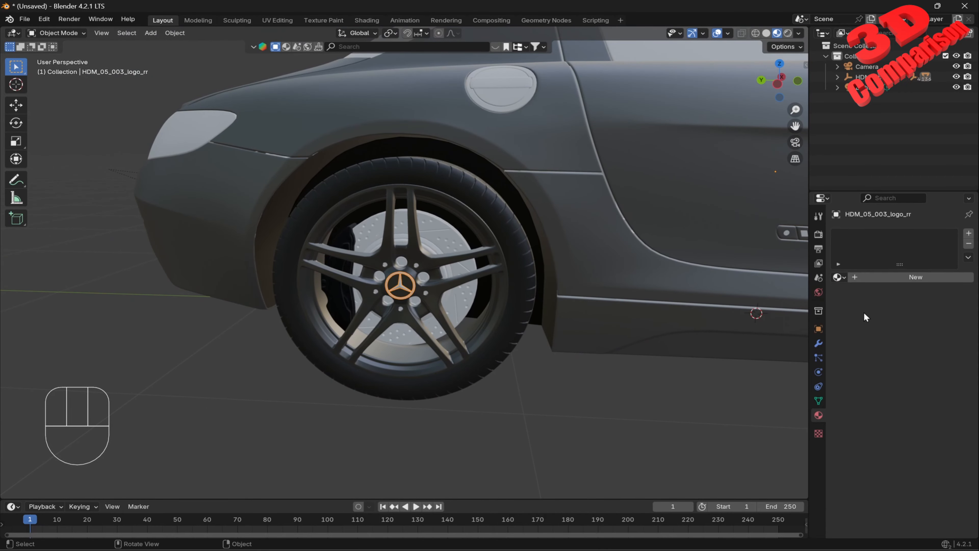
{"action": "left_click", "coordinate": [839, 277]}
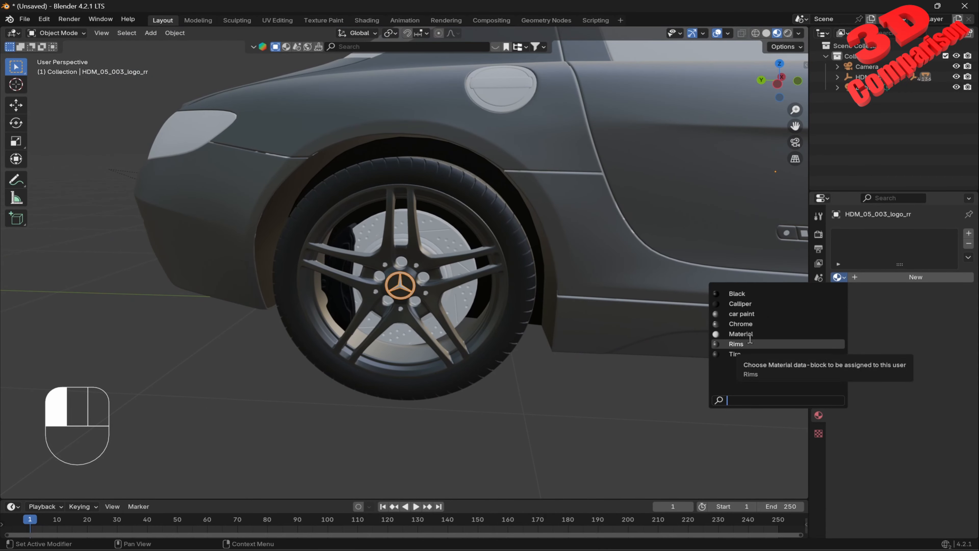
{"action": "left_click", "coordinate": [754, 314]}
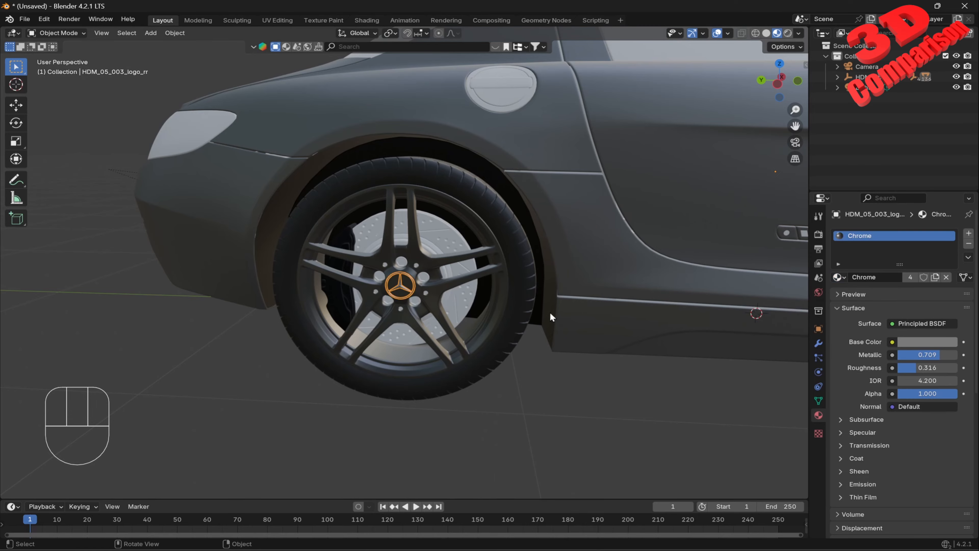
Create a new material on the rear right brake disc and name it Disk brake.
{"action": "left_click", "coordinate": [456, 256]}
{"action": "middle_click_drag", "start_coordinate": [518, 277], "coordinate": [550, 269]}
{"action": "middle_click_drag", "start_coordinate": [550, 269], "coordinate": [617, 275], "text": "shift"}
{"action": "scroll", "coordinate": [509, 283], "scroll_direction": "up", "scroll_amount": 4}
{"action": "middle_click_drag", "start_coordinate": [503, 295], "coordinate": [543, 226], "text": "shift"}
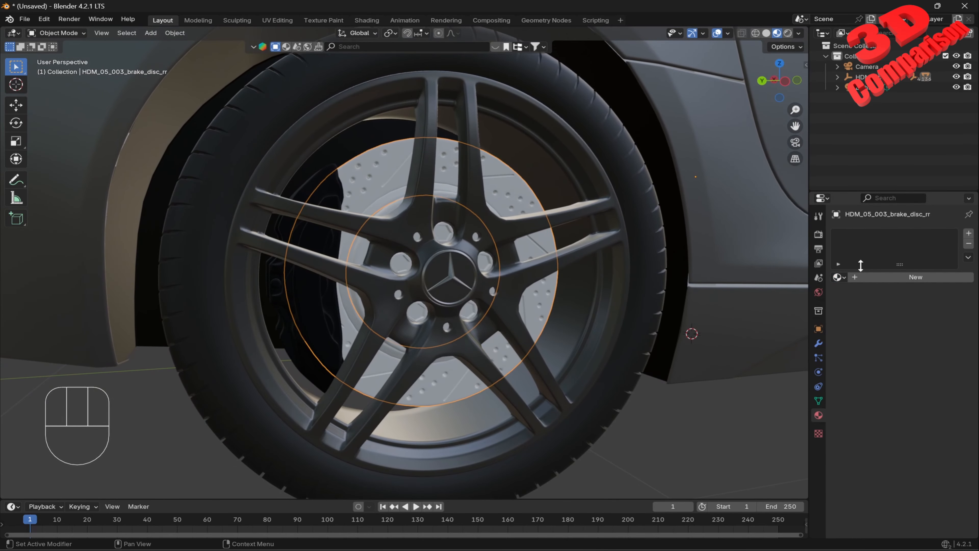
{"action": "left_click", "coordinate": [889, 277]}
{"action": "double_click", "coordinate": [860, 234]}
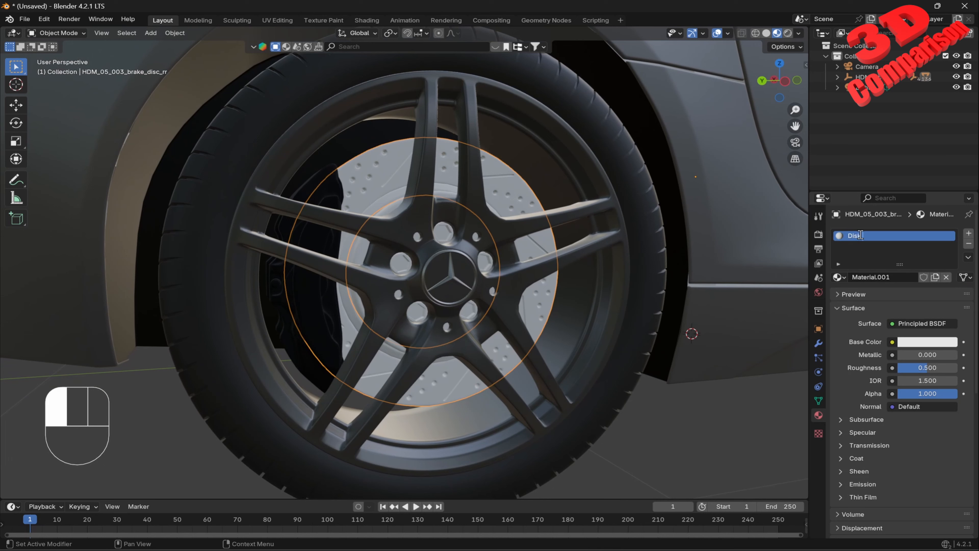
{"action": "type", "text": "Disk brake"}
{"action": "key", "text": "Return"}
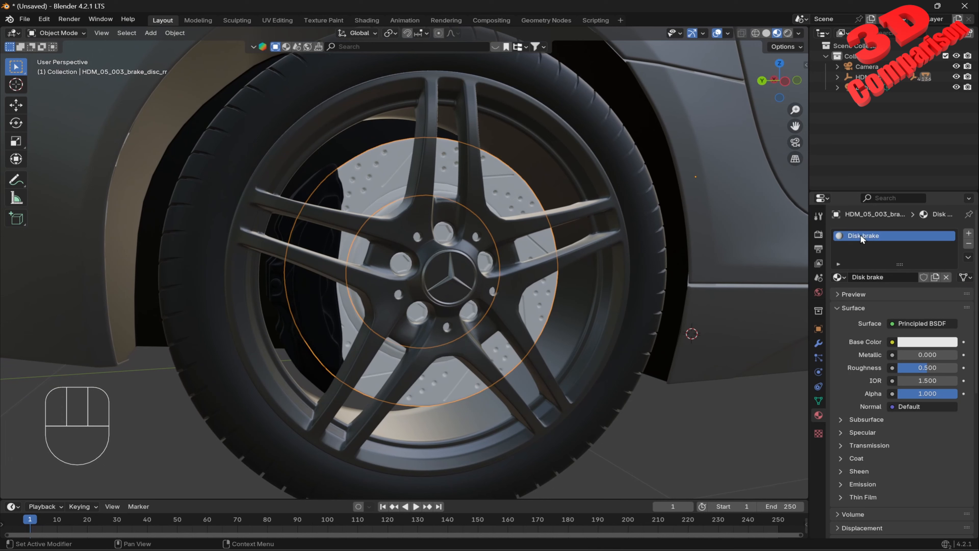
Darken the Disk brake material's base color to a value of 0.422 and set its metallic to 0.892.
{"action": "left_click", "coordinate": [930, 342]}
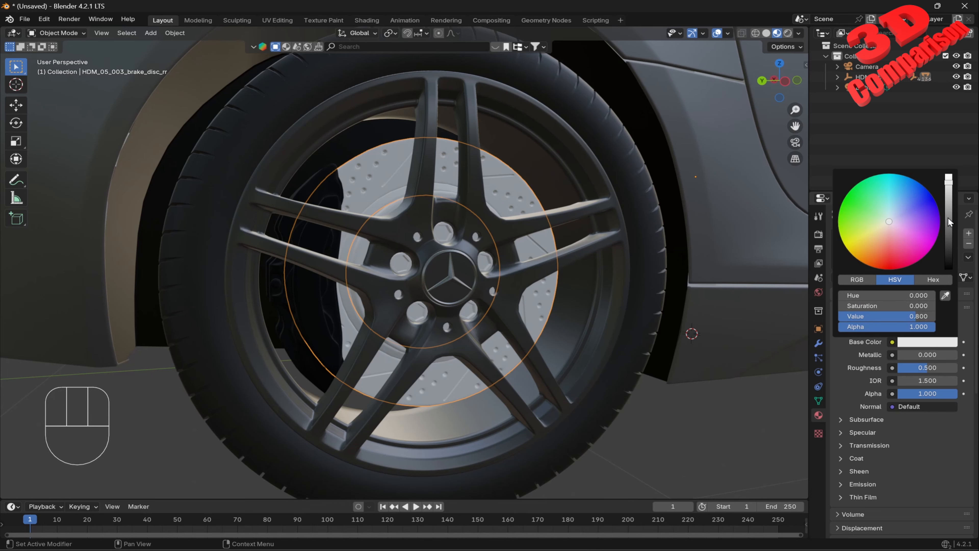
{"action": "mouse_move", "coordinate": [948, 218]}
{"action": "left_mouse_down"}
{"action": "mouse_move", "coordinate": [948, 232]}
{"action": "mouse_move", "coordinate": [948, 199]}
{"action": "left_mouse_up"}
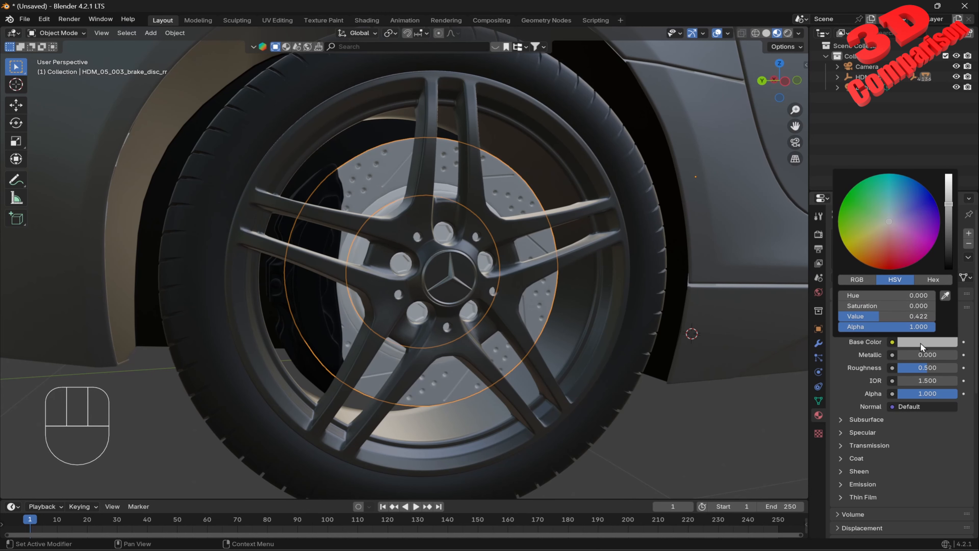
{"action": "left_click_drag", "start_coordinate": [910, 354], "coordinate": [951, 354]}
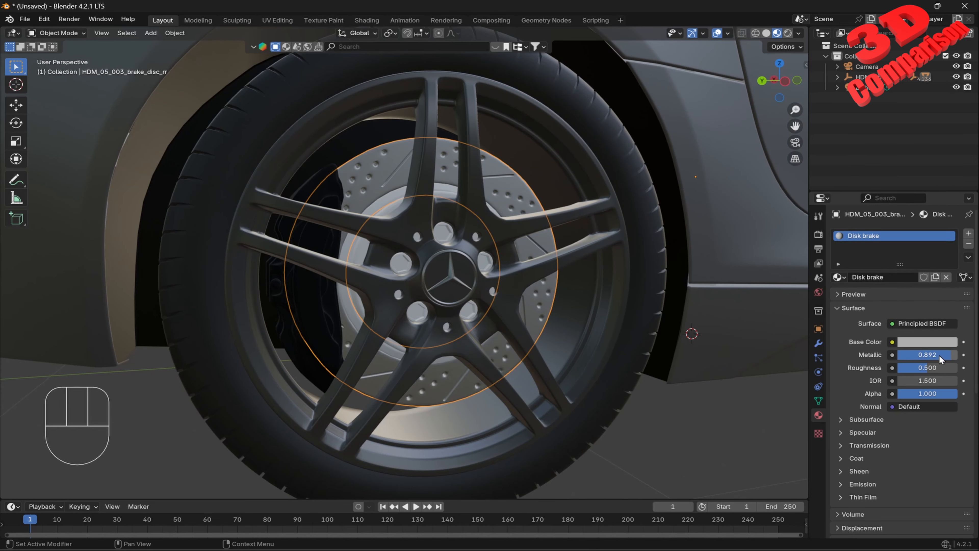
Assign the Disk brake material to the brake center of the rear right wheel.
{"action": "middle_click_drag", "start_coordinate": [756, 390], "coordinate": [590, 300]}
{"action": "left_click", "coordinate": [312, 168]}
{"action": "scroll", "coordinate": [312, 169], "scroll_direction": "down", "scroll_amount": 3}
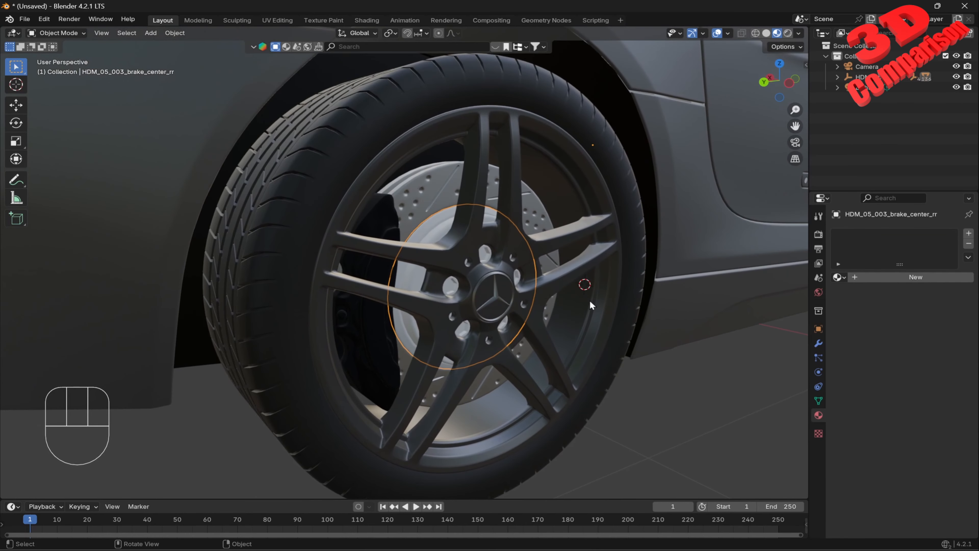
{"action": "left_click", "coordinate": [838, 276]}
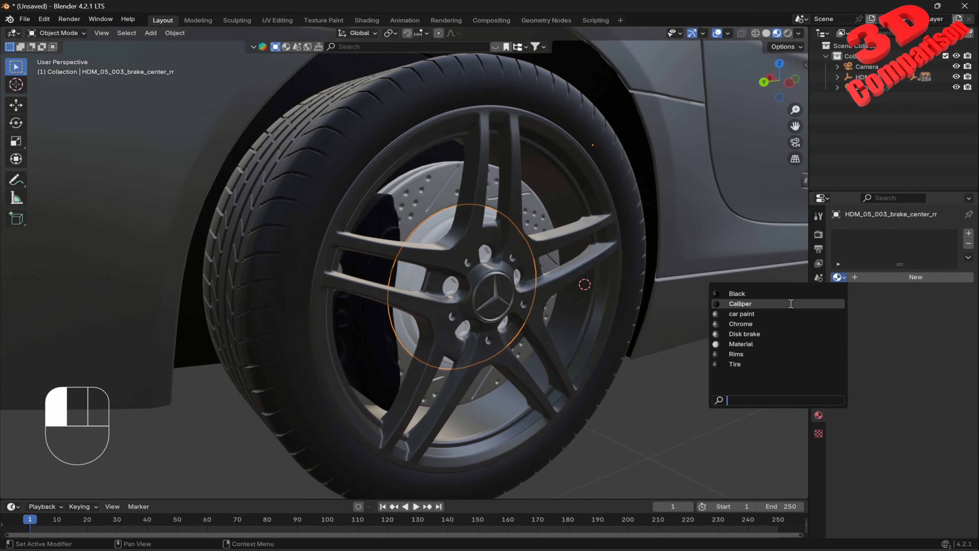
{"action": "left_click", "coordinate": [745, 334]}
{"action": "scroll", "coordinate": [582, 273], "scroll_direction": "down", "scroll_amount": 4}
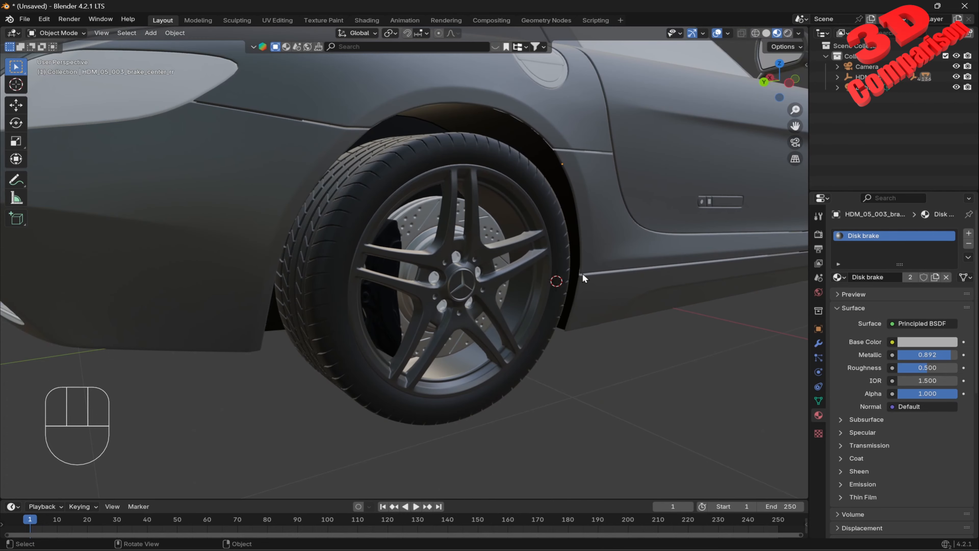
Examine the car from the front and rear, checking which parts the tail light, exhaust tip and license plate belong to.
{"action": "middle_click_drag", "start_coordinate": [582, 273], "coordinate": [498, 266]}
{"action": "middle_click_drag", "start_coordinate": [368, 233], "coordinate": [652, 246]}
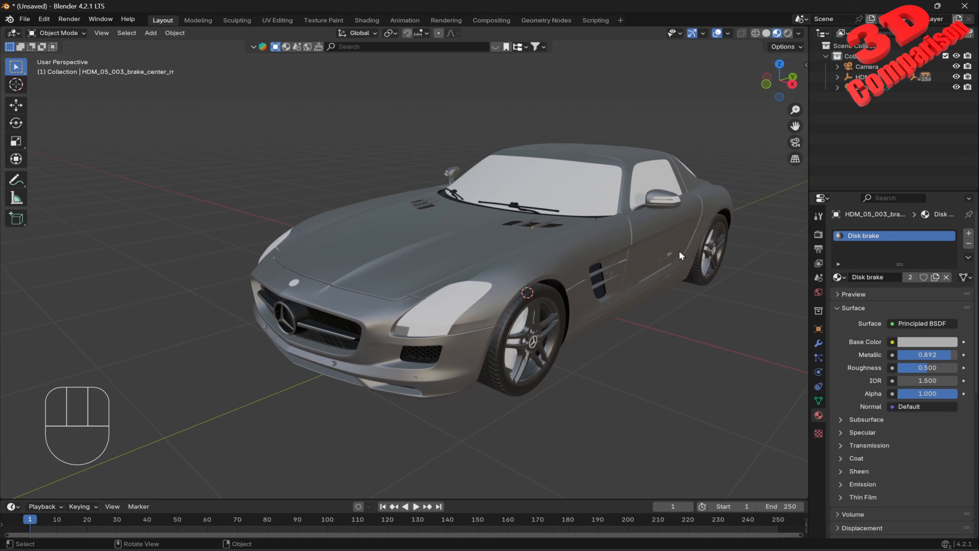
{"action": "middle_click_drag", "start_coordinate": [711, 236], "coordinate": [572, 233]}
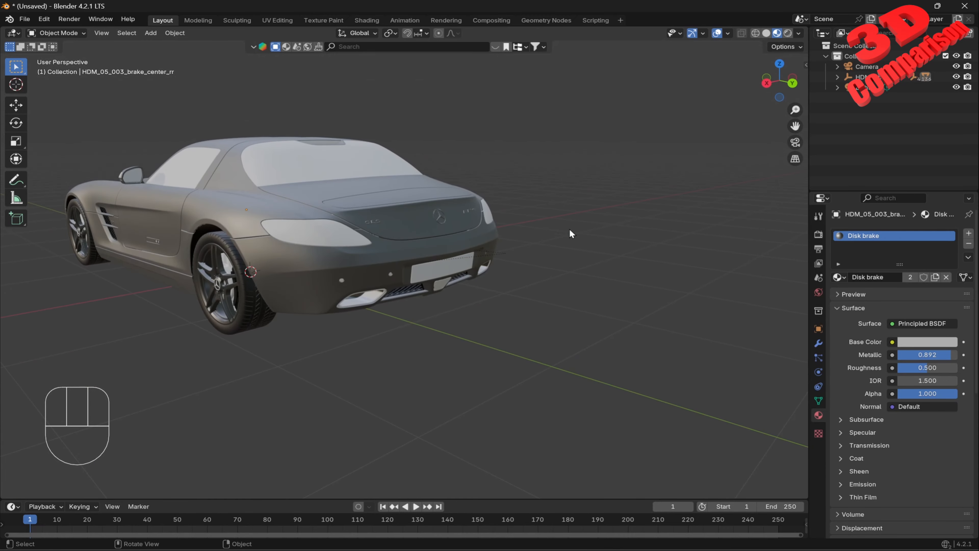
{"action": "left_click", "coordinate": [344, 240]}
{"action": "left_click", "coordinate": [367, 294]}
{"action": "left_click", "coordinate": [430, 268]}
{"action": "left_click", "coordinate": [311, 243]}
{"action": "middle_click_drag", "start_coordinate": [303, 236], "coordinate": [427, 251]}
{"action": "left_click", "coordinate": [661, 219]}
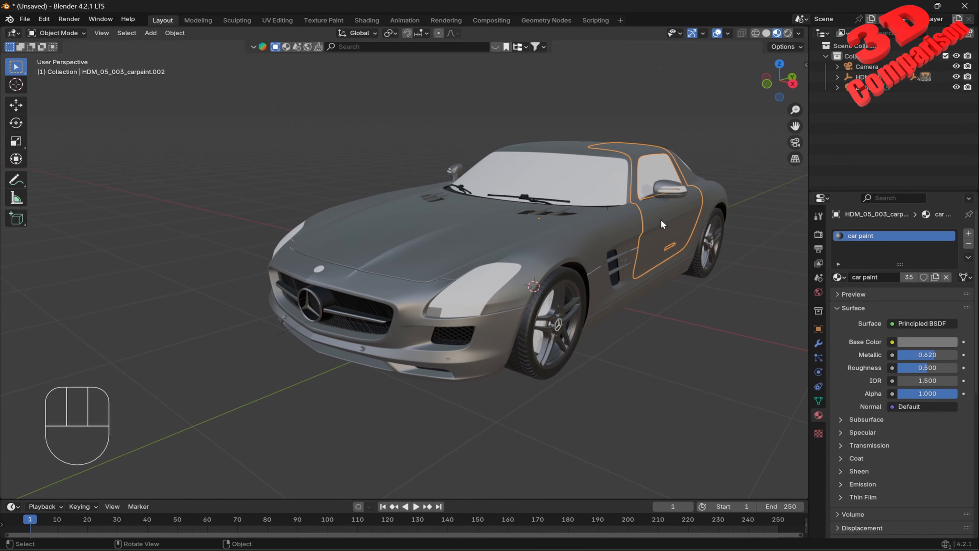
{"action": "key", "text": "g"}
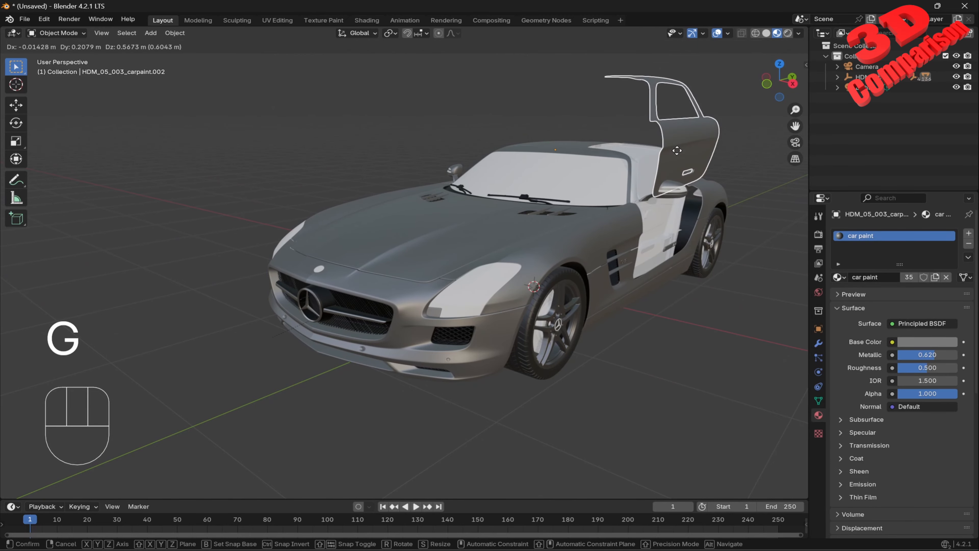
{"action": "key", "text": "Escape"}
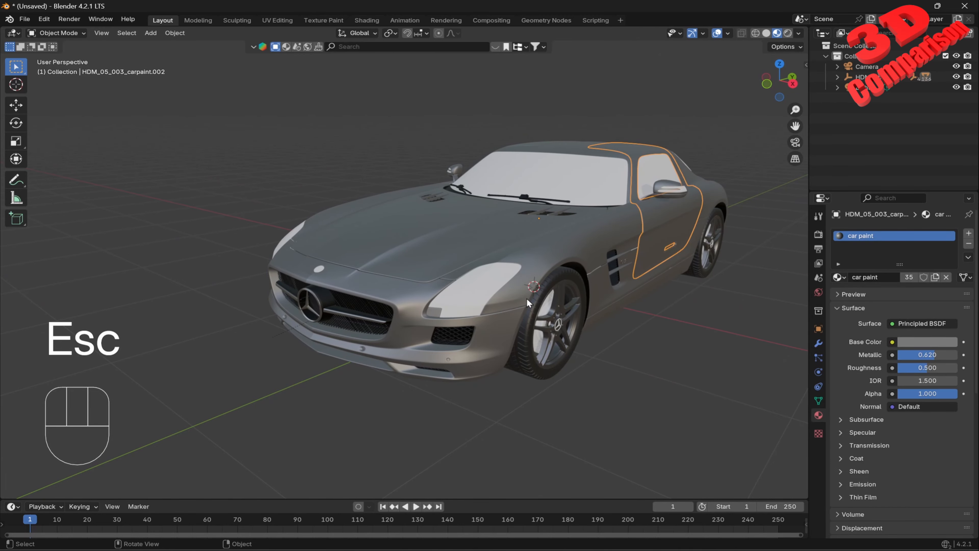
Assign the Disk brake material to the brake center and brake disc of the front left wheel.
{"action": "middle_click_drag", "start_coordinate": [527, 298], "coordinate": [531, 248], "text": "shift"}
{"action": "scroll", "coordinate": [532, 247], "scroll_direction": "up", "scroll_amount": 3}
{"action": "middle_click_drag", "start_coordinate": [603, 228], "coordinate": [422, 295], "text": "shift"}
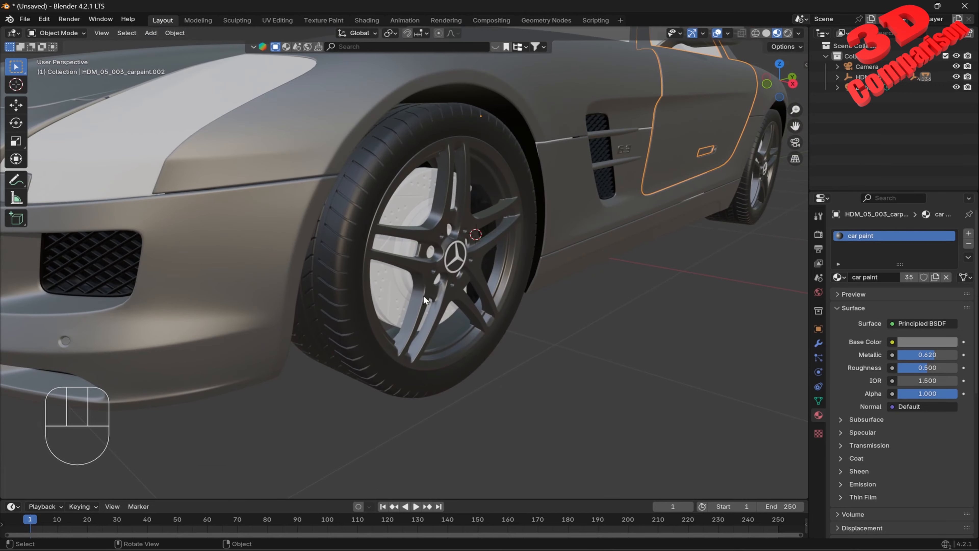
{"action": "left_click", "coordinate": [424, 286]}
{"action": "left_click", "coordinate": [840, 277]}
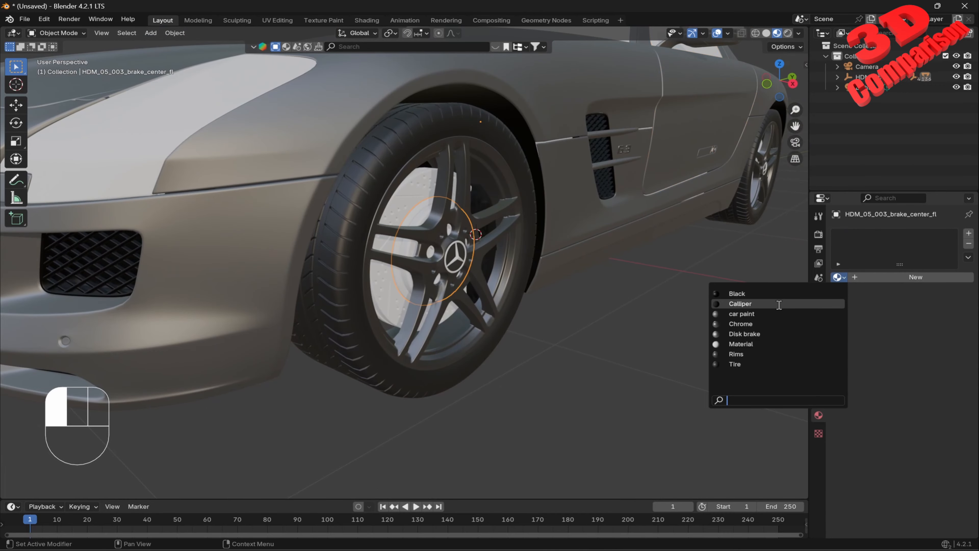
{"action": "left_click", "coordinate": [744, 333]}
{"action": "left_click", "coordinate": [388, 297]}
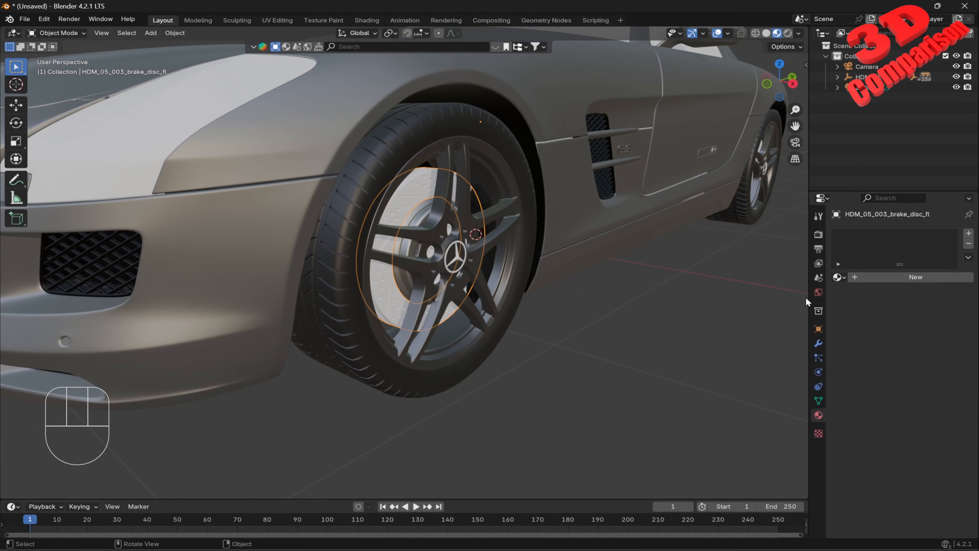
{"action": "left_click", "coordinate": [841, 277]}
{"action": "left_click", "coordinate": [789, 340]}
{"action": "scroll", "coordinate": [446, 256], "scroll_direction": "down", "scroll_amount": 5}
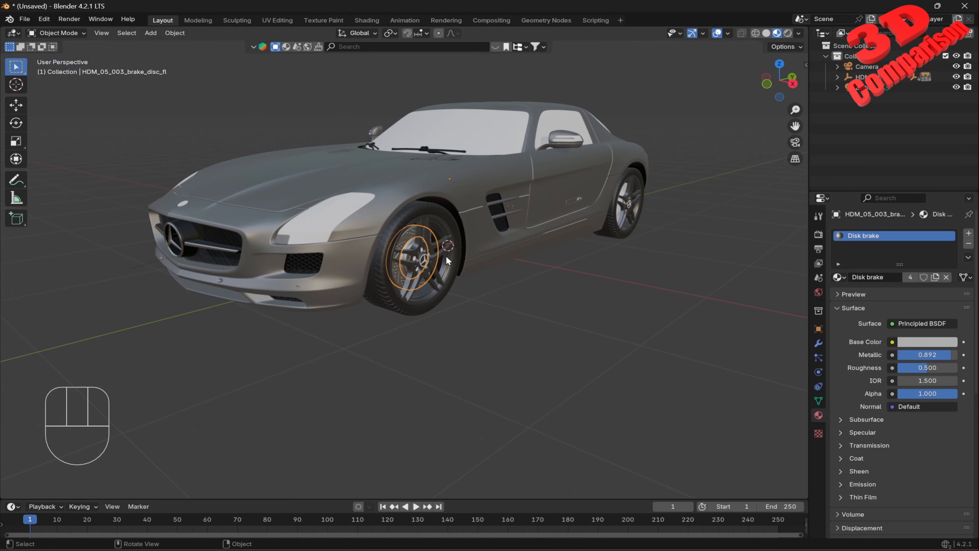
Assign the Chrome material to the logo on the front left wheel.
{"action": "scroll", "coordinate": [446, 256], "scroll_direction": "up", "scroll_amount": 9}
{"action": "left_click", "coordinate": [541, 211]}
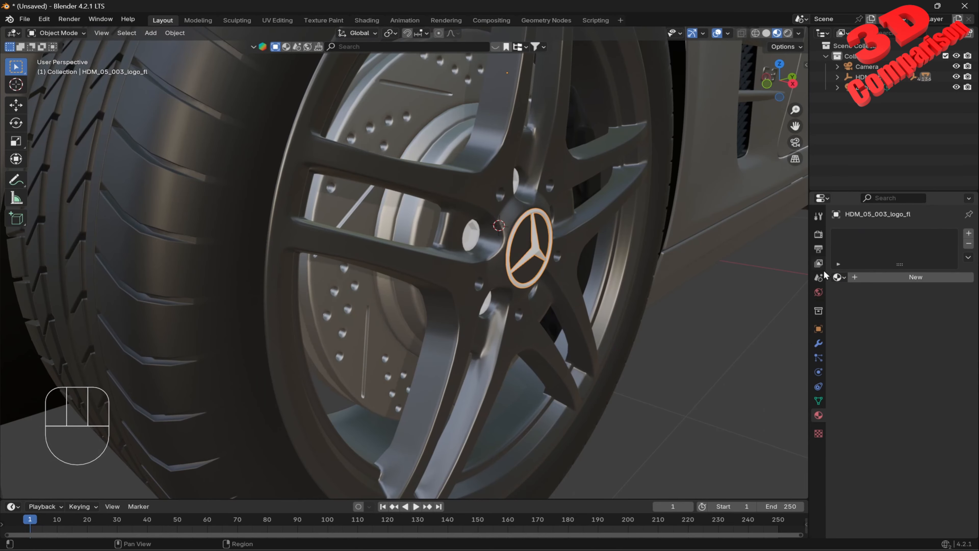
{"action": "left_click", "coordinate": [840, 277]}
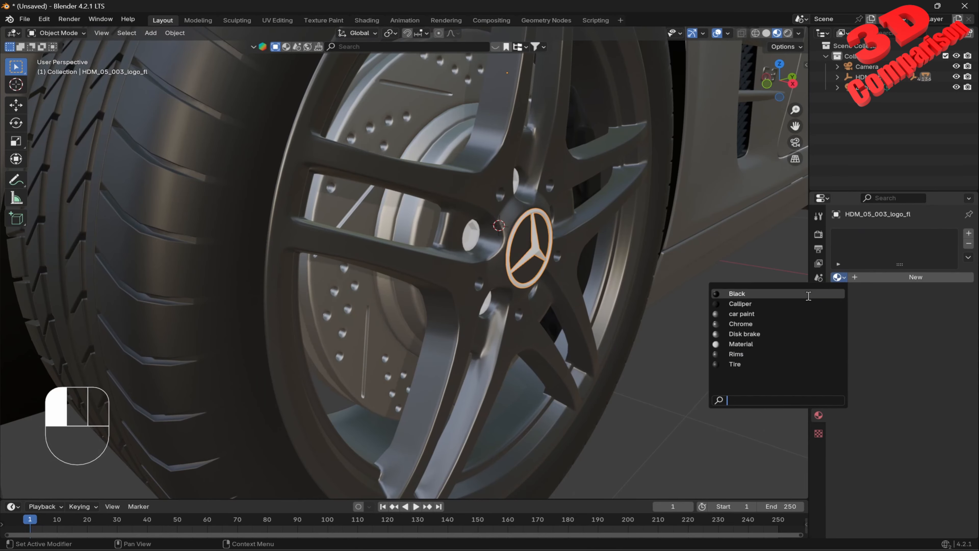
{"action": "left_click", "coordinate": [756, 326]}
Select the wheel bolts of the front left wheel.
{"action": "left_click", "coordinate": [513, 180]}
{"action": "left_click", "coordinate": [514, 180]}
{"action": "scroll", "coordinate": [517, 182], "scroll_direction": "down", "scroll_amount": 4}
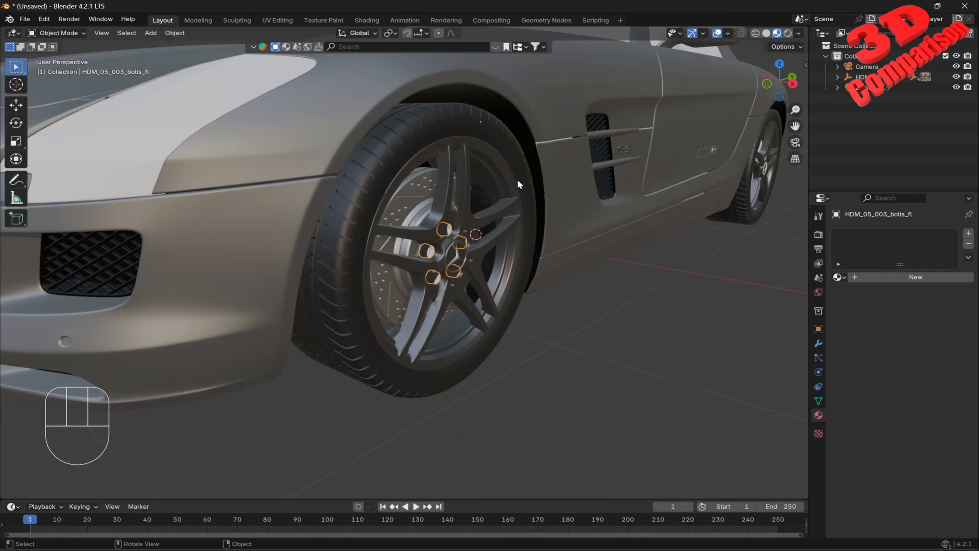
{"action": "scroll", "coordinate": [517, 180], "scroll_direction": "down", "scroll_amount": 5}
{"action": "key", "text": "g"}
{"action": "key", "text": "Escape"}
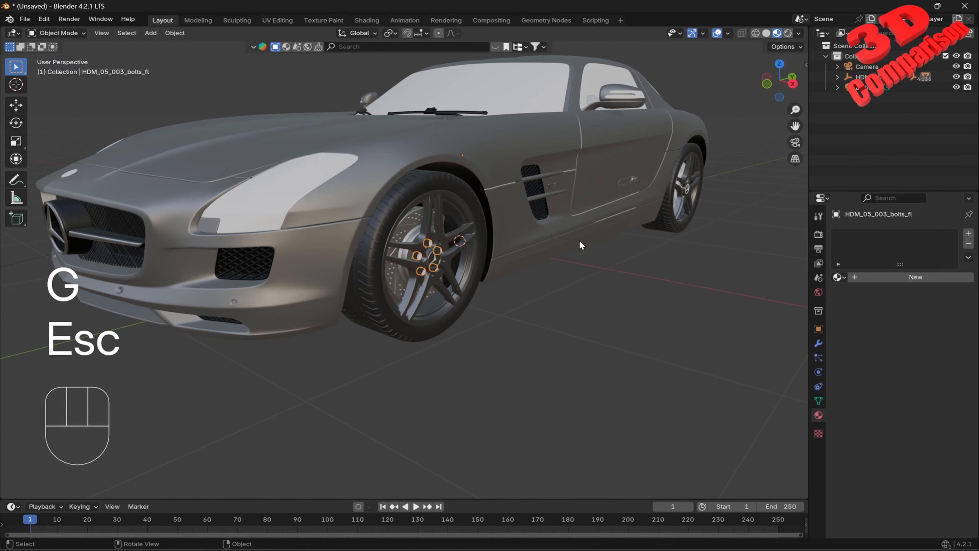
{"action": "scroll", "coordinate": [579, 240], "scroll_direction": "up", "scroll_amount": 3}
{"action": "scroll", "coordinate": [531, 257], "scroll_direction": "up", "scroll_amount": 5}
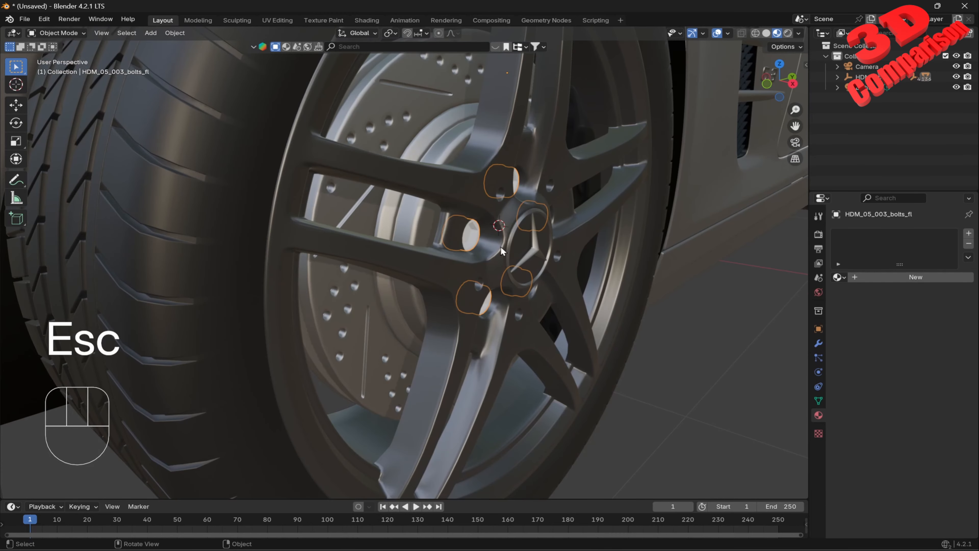
{"action": "key", "text": "g"}
{"action": "key", "text": "x"}
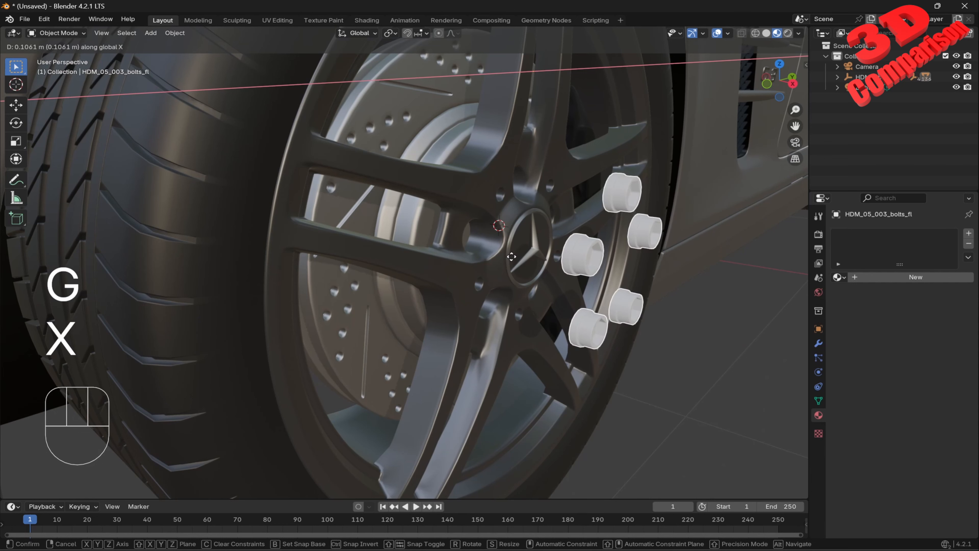
{"action": "key", "text": "Escape"}
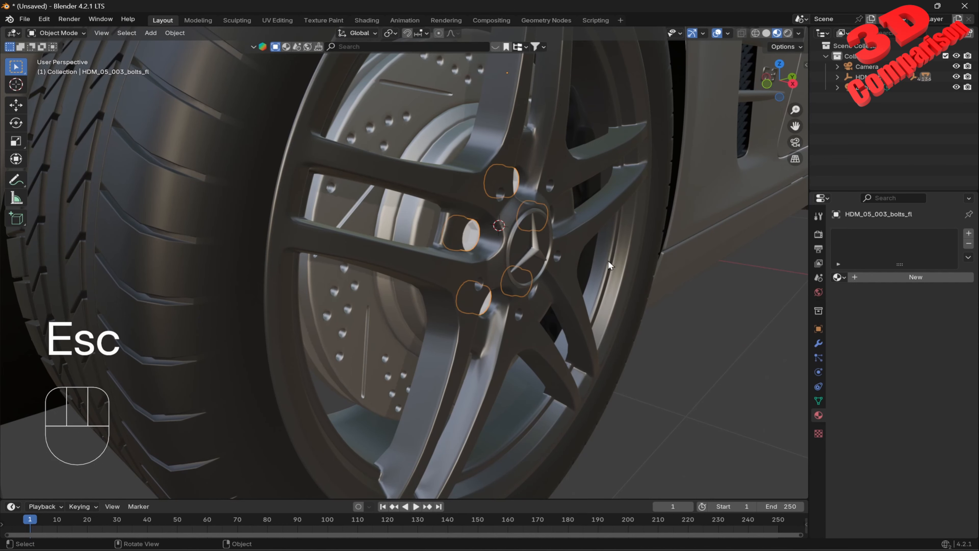
Assign the Rims material to the front left wheel bolts and deselect them.
{"action": "left_click", "coordinate": [840, 278]}
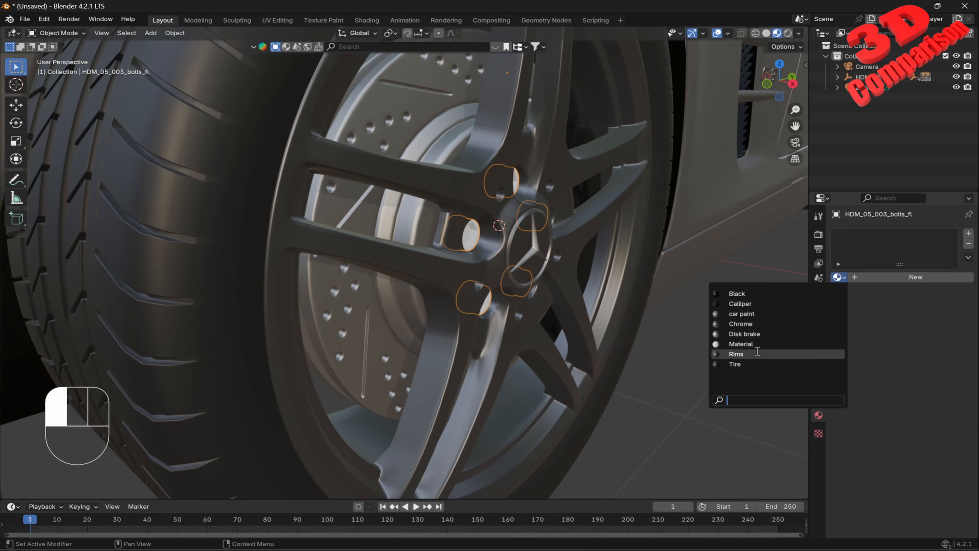
{"action": "left_click", "coordinate": [748, 354]}
{"action": "scroll", "coordinate": [684, 300], "scroll_direction": "down", "scroll_amount": 11}
{"action": "left_click", "coordinate": [581, 270]}
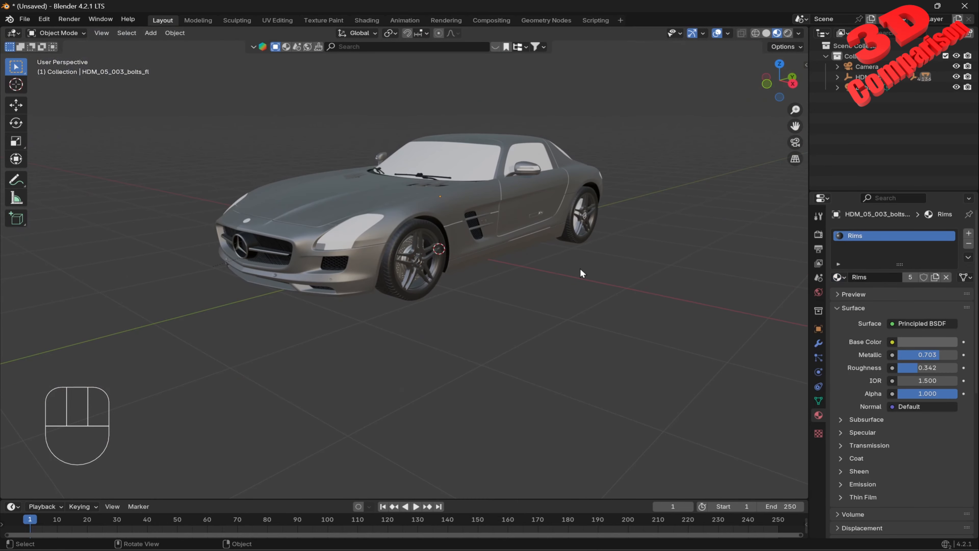
{"action": "scroll", "coordinate": [581, 272], "scroll_direction": "up", "scroll_amount": 4}
{"action": "middle_click_drag", "start_coordinate": [612, 278], "coordinate": [563, 256], "text": "shift"}
{"action": "scroll", "coordinate": [511, 247], "scroll_direction": "up", "scroll_amount": 5}
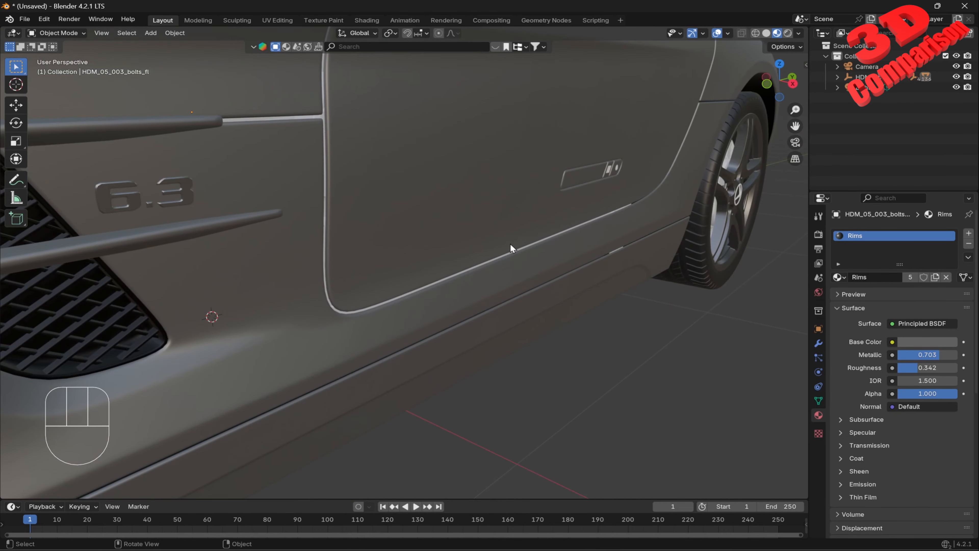
Separate the chrome object that includes the left door handle's round lock into its loose parts.
{"action": "middle_click_drag", "start_coordinate": [511, 247], "coordinate": [416, 259], "text": "shift"}
{"action": "scroll", "coordinate": [416, 259], "scroll_direction": "up", "scroll_amount": 3}
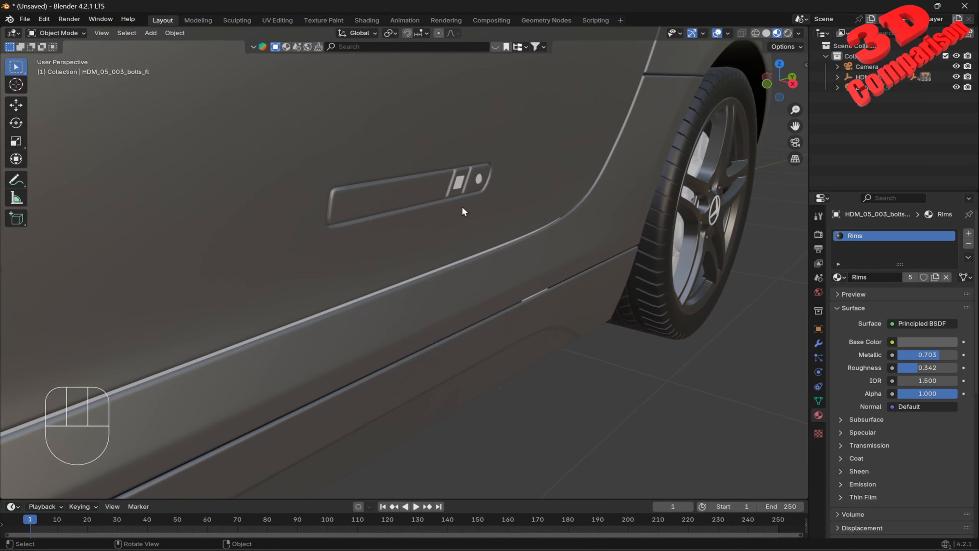
{"action": "middle_click_drag", "start_coordinate": [480, 186], "coordinate": [447, 220], "text": "shift"}
{"action": "scroll", "coordinate": [439, 220], "scroll_direction": "up", "scroll_amount": 5}
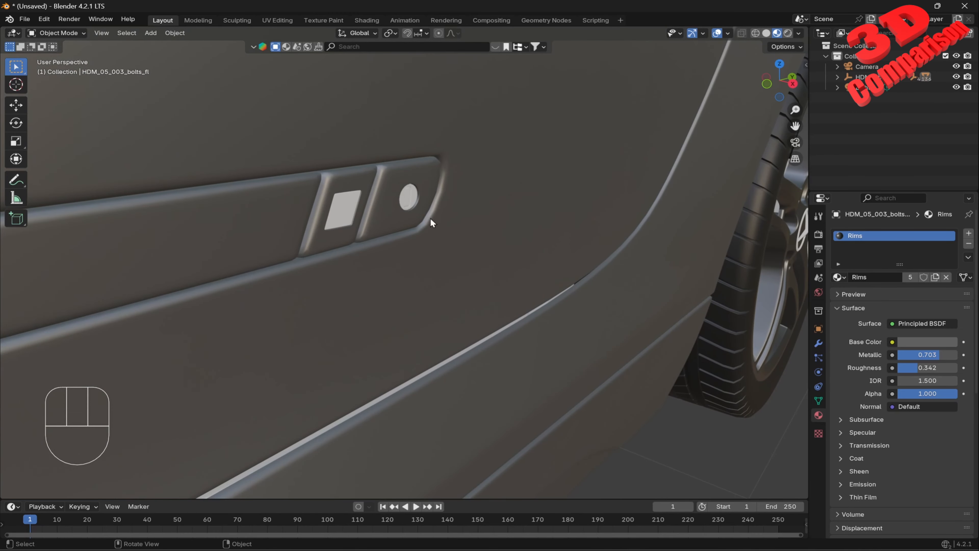
{"action": "left_click", "coordinate": [408, 202]}
{"action": "scroll", "coordinate": [418, 202], "scroll_direction": "down", "scroll_amount": 8}
{"action": "key", "text": "g"}
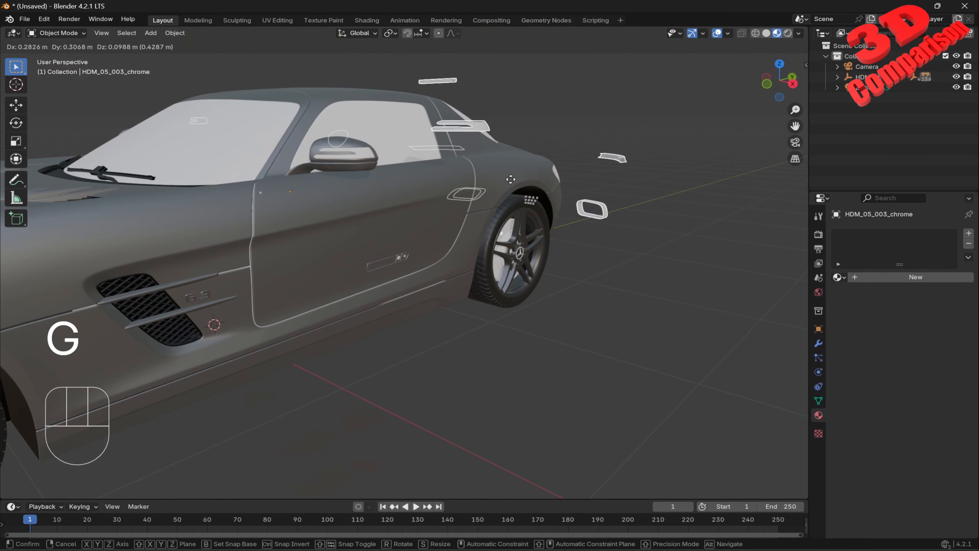
{"action": "key", "text": "Escape"}
{"action": "key", "text": "Tab"}
{"action": "key", "text": "a"}
{"action": "key", "text": "a"}
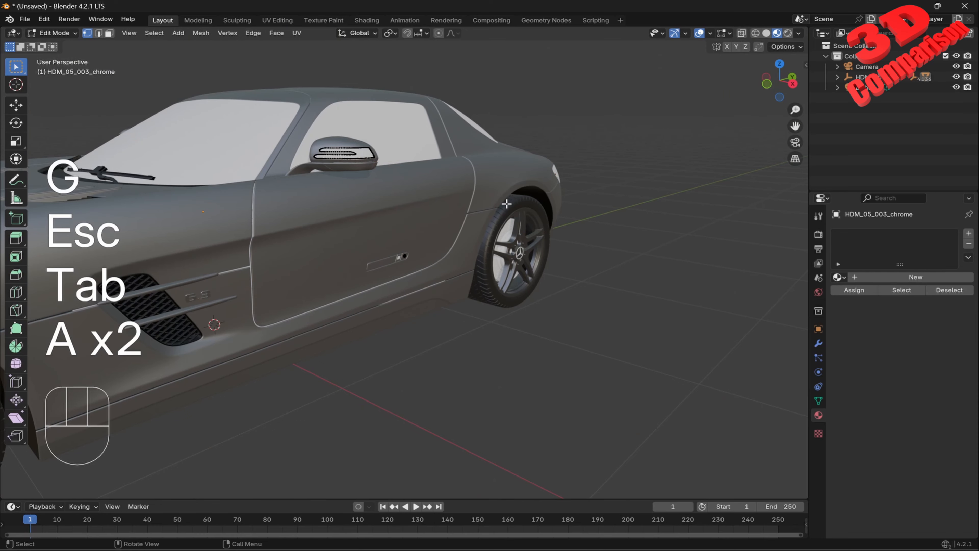
{"action": "key", "text": "p"}
{"action": "left_click", "coordinate": [490, 204]}
{"action": "key", "text": "Tab"}
Assign the Chrome material to both parts of the round lock on the left door handle.
{"action": "scroll", "coordinate": [416, 254], "scroll_direction": "up", "scroll_amount": 5}
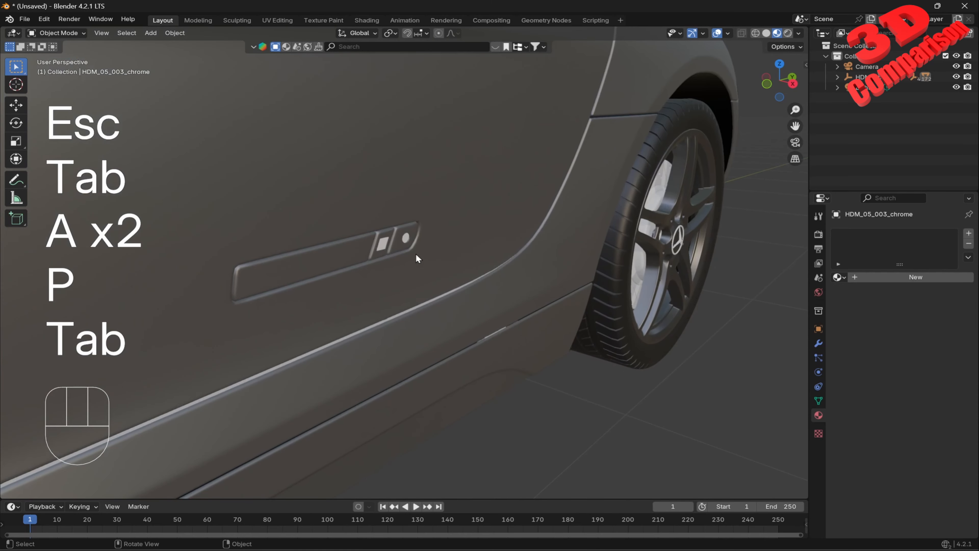
{"action": "scroll", "coordinate": [416, 254], "scroll_direction": "up", "scroll_amount": 5}
{"action": "scroll", "coordinate": [417, 214], "scroll_direction": "down", "scroll_amount": 3}
{"action": "left_click", "coordinate": [409, 201]}
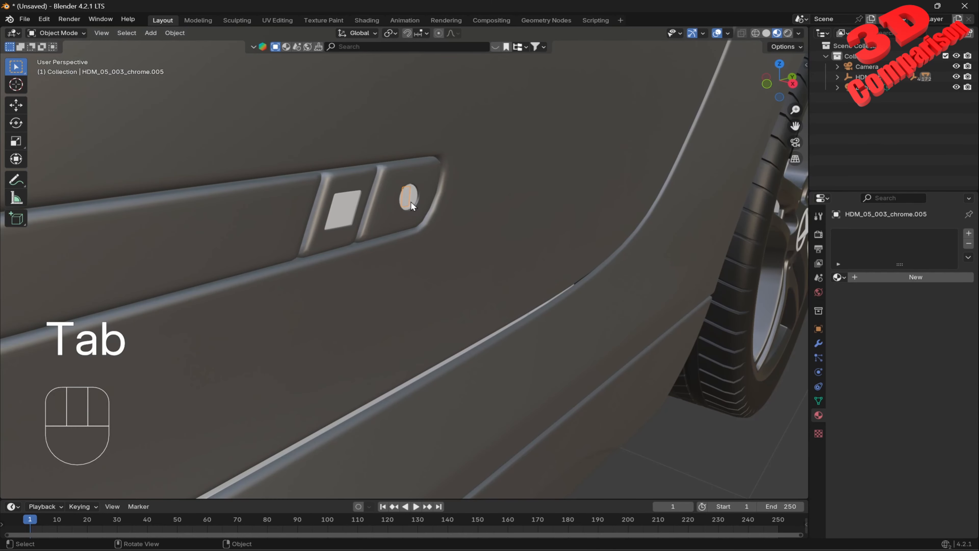
{"action": "left_click", "coordinate": [842, 276]}
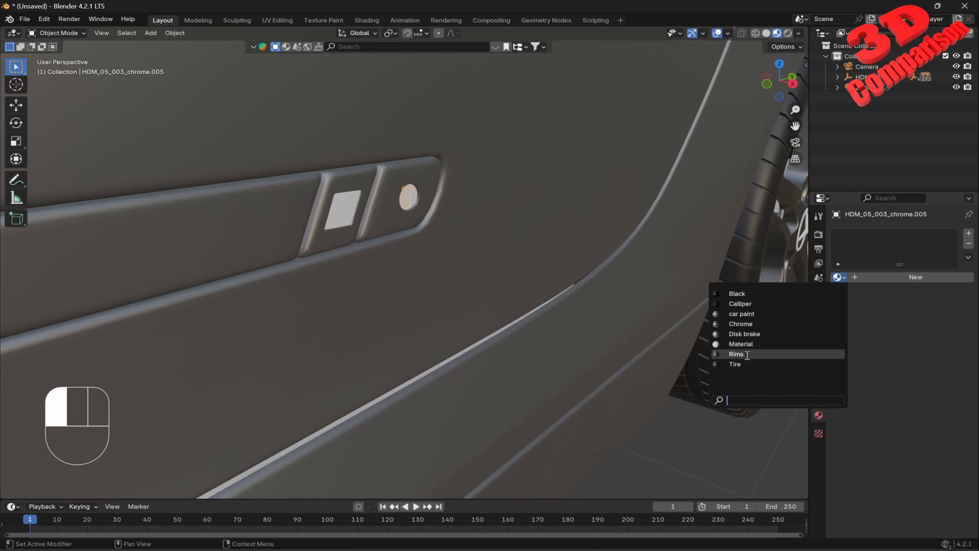
{"action": "left_click", "coordinate": [751, 324]}
{"action": "left_click", "coordinate": [410, 197]}
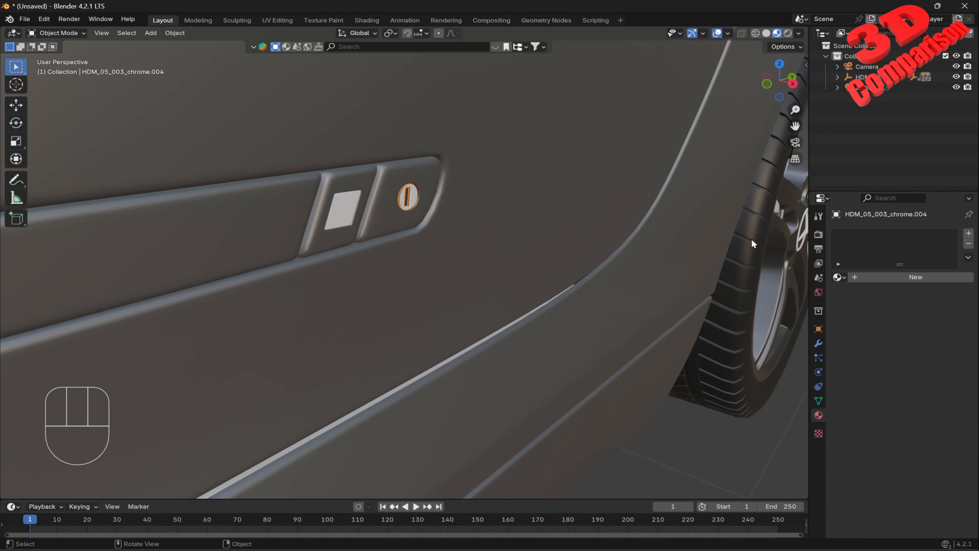
{"action": "left_click", "coordinate": [837, 277]}
{"action": "left_click", "coordinate": [768, 324]}
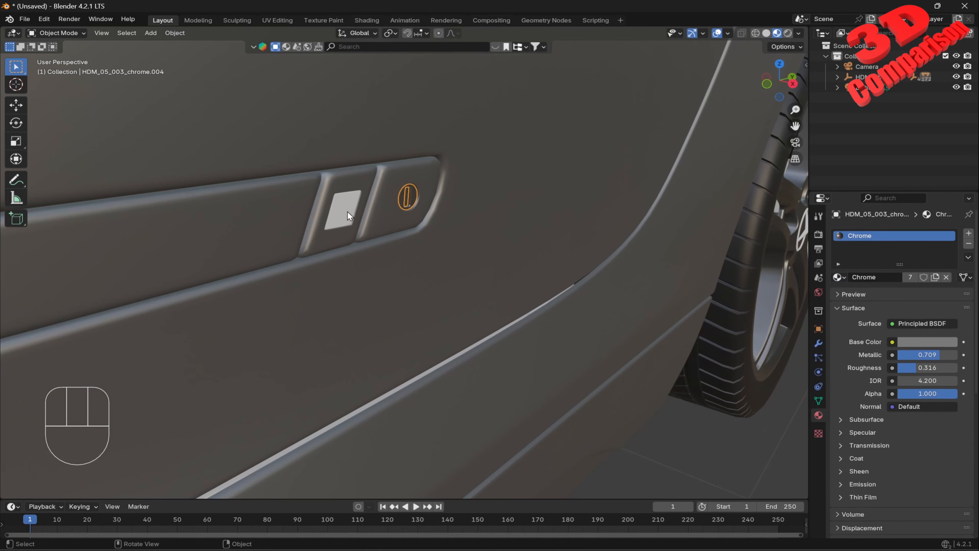
Separate the object containing the interior, underbody and the door handle's square inset into loose parts.
{"action": "scroll", "coordinate": [420, 214], "scroll_direction": "down", "scroll_amount": 10}
{"action": "key", "text": "g"}
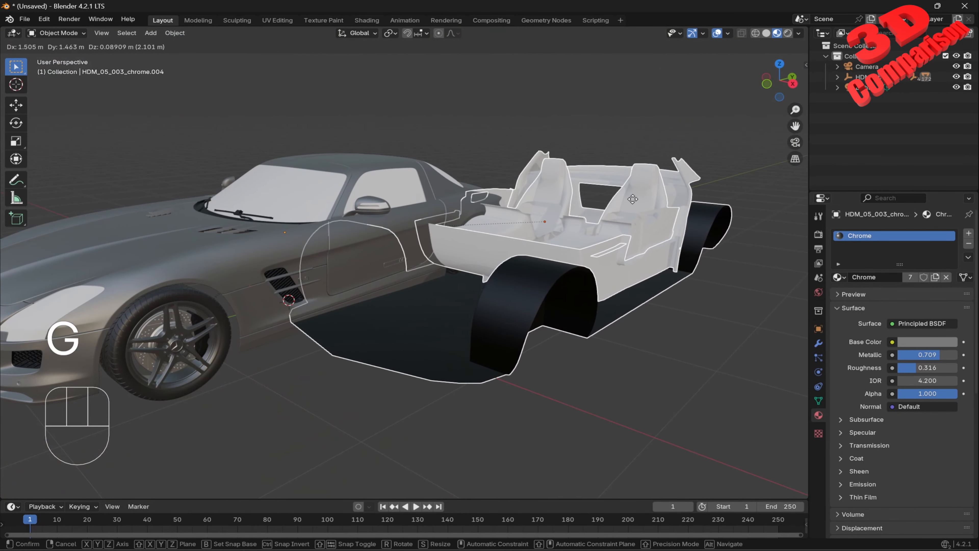
{"action": "key", "text": "Escape"}
{"action": "key", "text": "Tab"}
{"action": "key", "text": "a"}
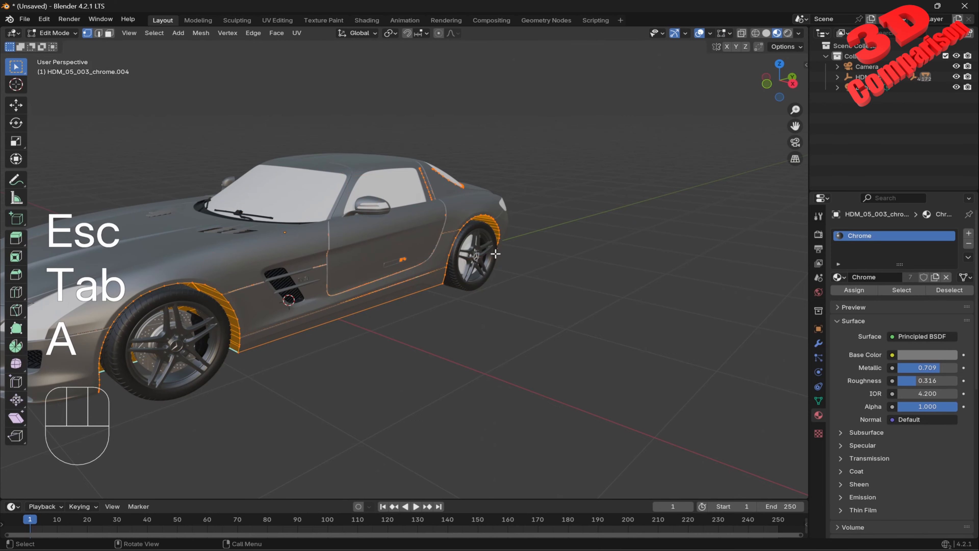
{"action": "key", "text": "p"}
{"action": "left_click", "coordinate": [494, 254]}
{"action": "key", "text": "Tab"}
Assign the Black material to the square inset beside the lock on the left door handle.
{"action": "scroll", "coordinate": [422, 252], "scroll_direction": "up", "scroll_amount": 8}
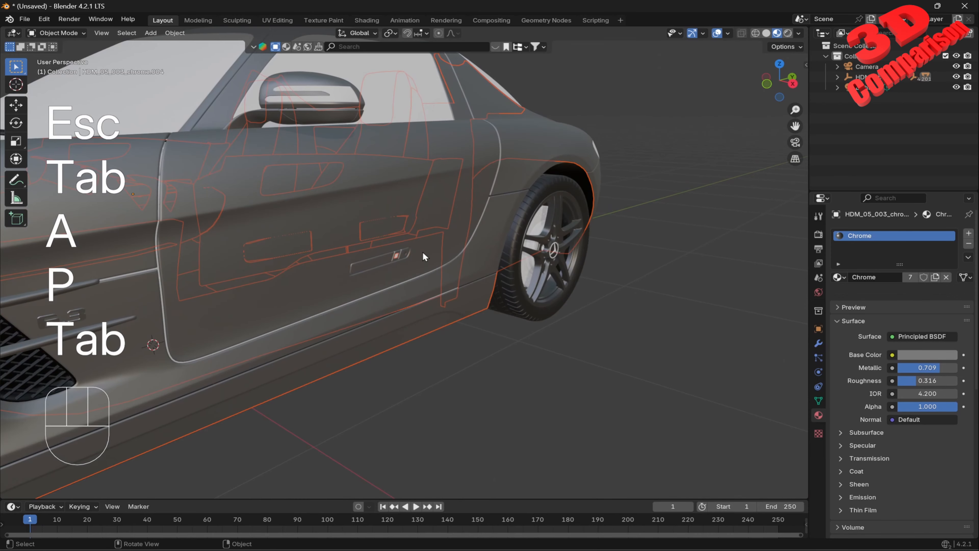
{"action": "scroll", "coordinate": [393, 238], "scroll_direction": "down", "scroll_amount": 8}
{"action": "left_click", "coordinate": [334, 210]}
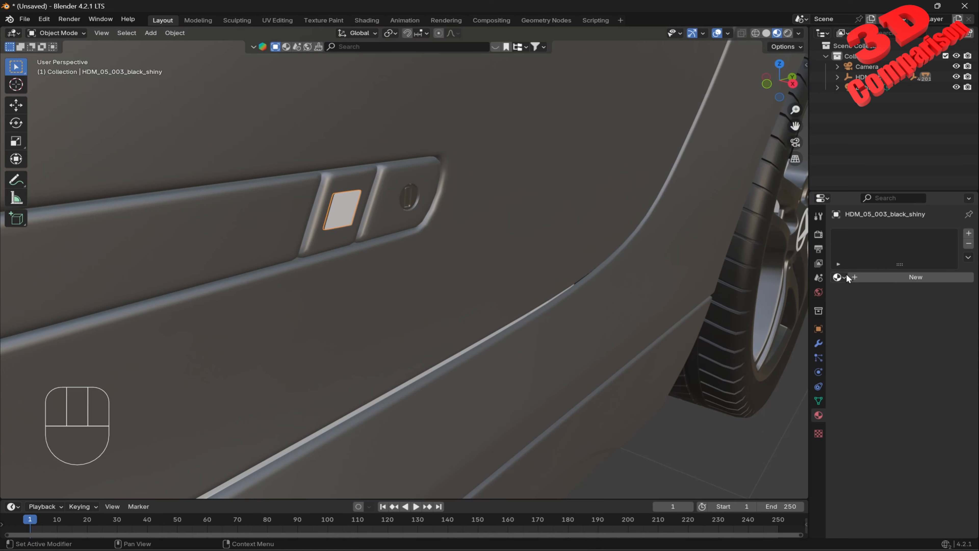
{"action": "left_click", "coordinate": [840, 277]}
{"action": "left_click", "coordinate": [771, 293]}
{"action": "left_click", "coordinate": [642, 376]}
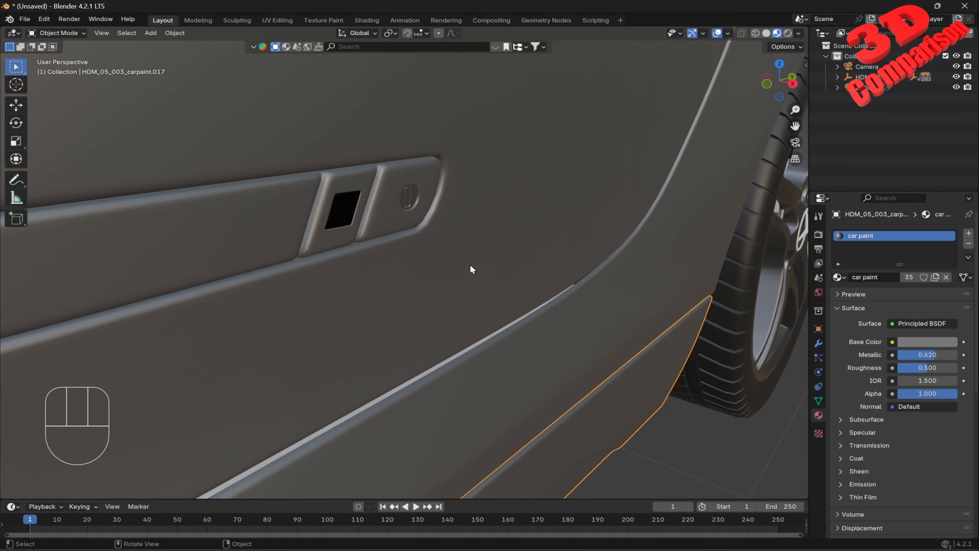
Assign the Disk brake material to the brake center and brake disc of the rear left wheel.
{"action": "scroll", "coordinate": [470, 264], "scroll_direction": "down", "scroll_amount": 5}
{"action": "left_click", "coordinate": [532, 267]}
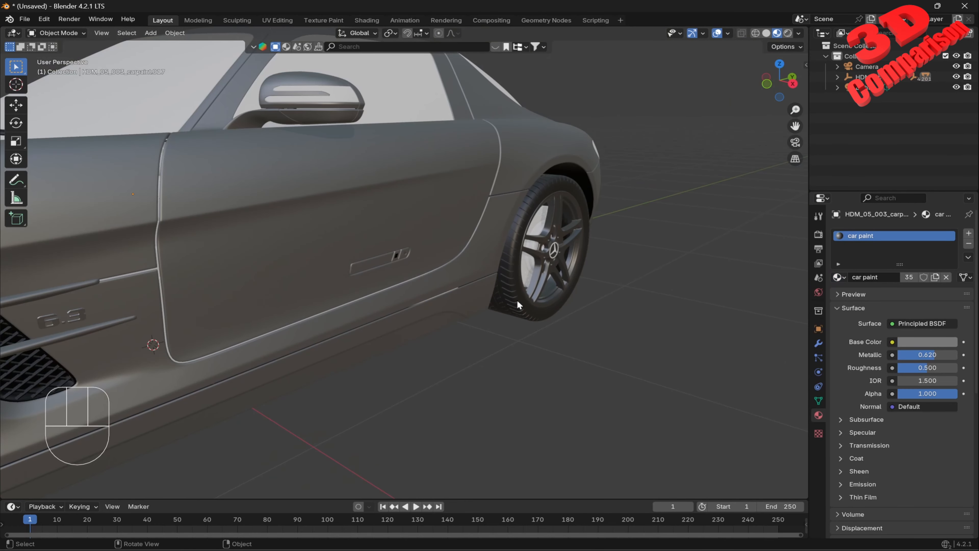
{"action": "left_click", "coordinate": [840, 277]}
{"action": "left_click", "coordinate": [789, 334]}
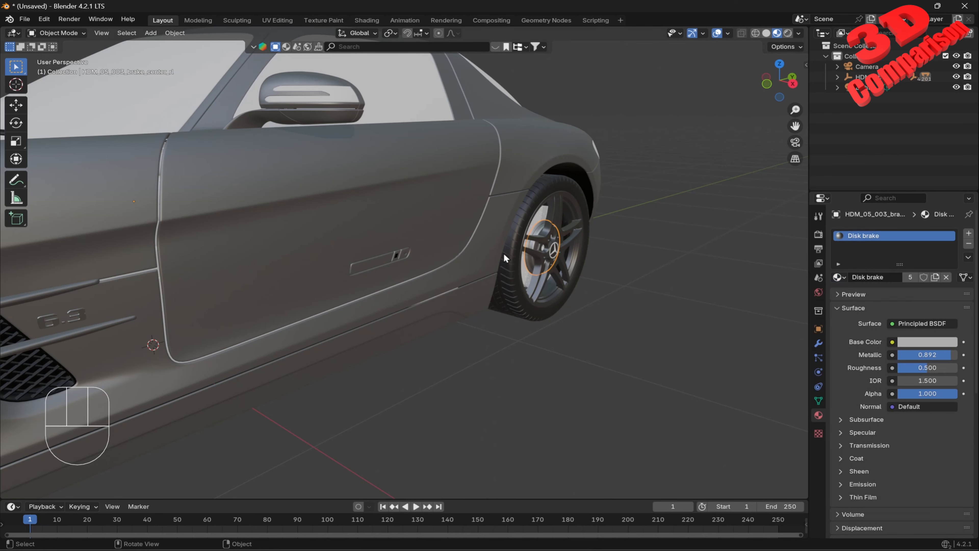
{"action": "left_click", "coordinate": [525, 274]}
{"action": "left_click", "coordinate": [841, 277]}
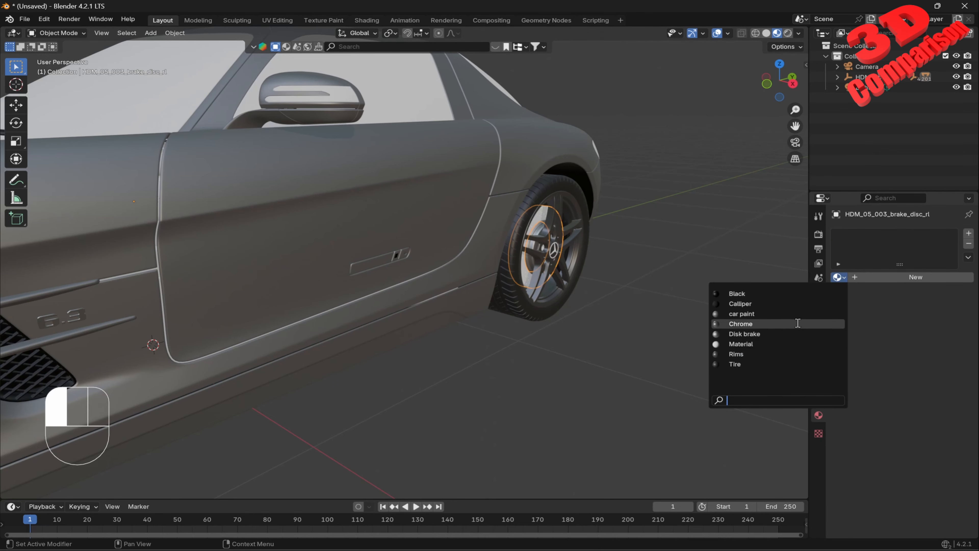
{"action": "left_click", "coordinate": [776, 335]}
Assign the Chrome material to the logo on the rear left wheel.
{"action": "left_click", "coordinate": [555, 251]}
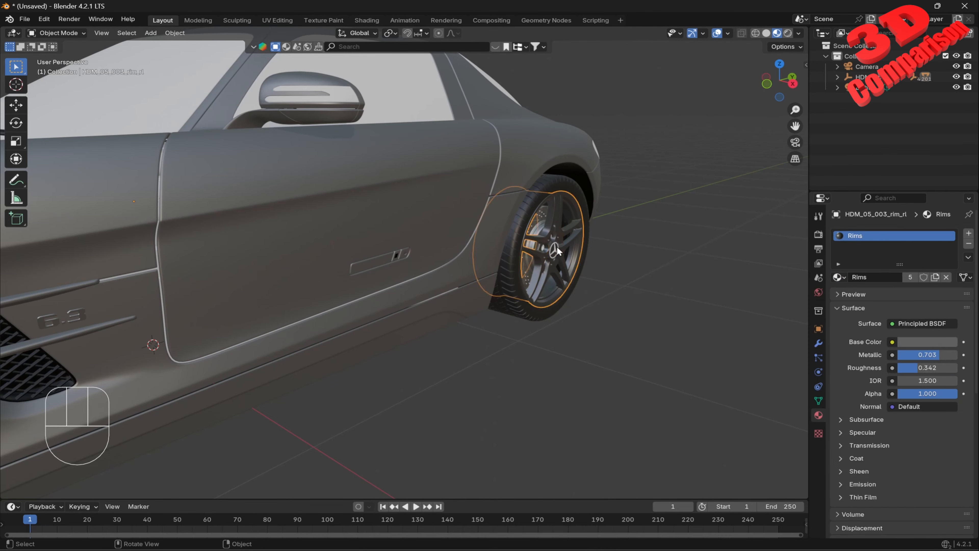
{"action": "left_click", "coordinate": [555, 251]}
{"action": "left_click", "coordinate": [841, 277]}
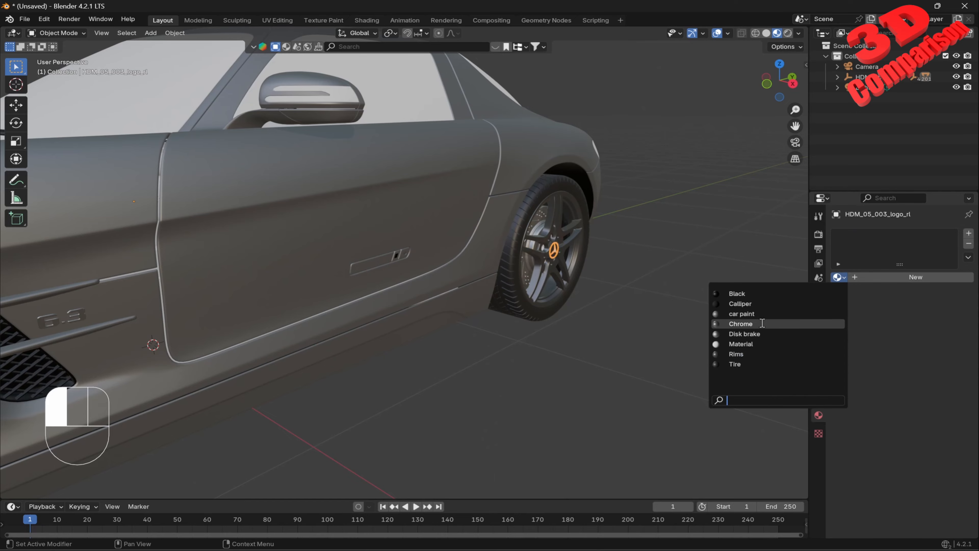
{"action": "left_click", "coordinate": [779, 324]}
Create a new material named Headlight on the left headlight glass.
{"action": "middle_click_drag", "start_coordinate": [636, 330], "coordinate": [387, 277]}
{"action": "scroll", "coordinate": [356, 323], "scroll_direction": "down", "scroll_amount": 2}
{"action": "scroll", "coordinate": [386, 277], "scroll_direction": "down", "scroll_amount": 1}
{"action": "scroll", "coordinate": [387, 277], "scroll_direction": "up", "scroll_amount": 4}
{"action": "scroll", "coordinate": [387, 277], "scroll_direction": "down", "scroll_amount": 4}
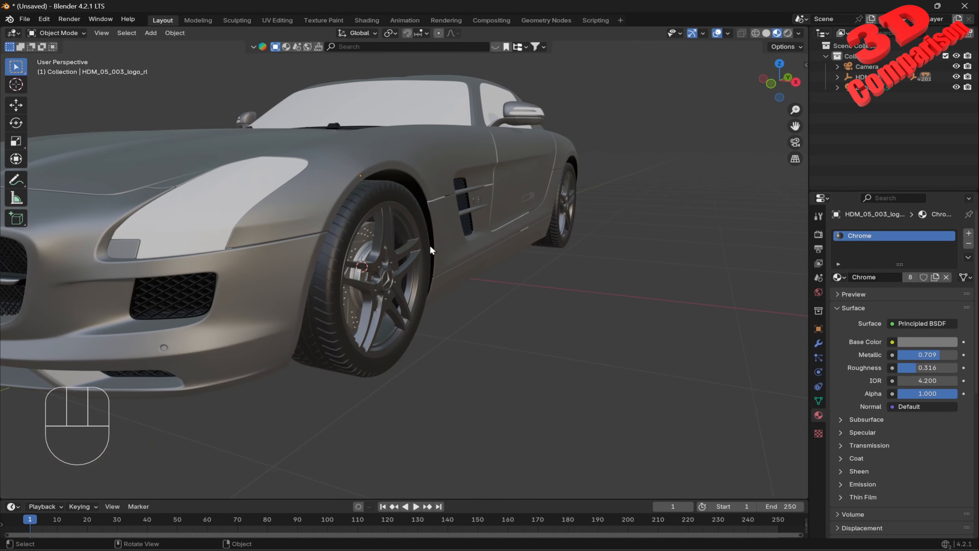
{"action": "middle_click_drag", "start_coordinate": [474, 204], "coordinate": [480, 231], "text": "shift"}
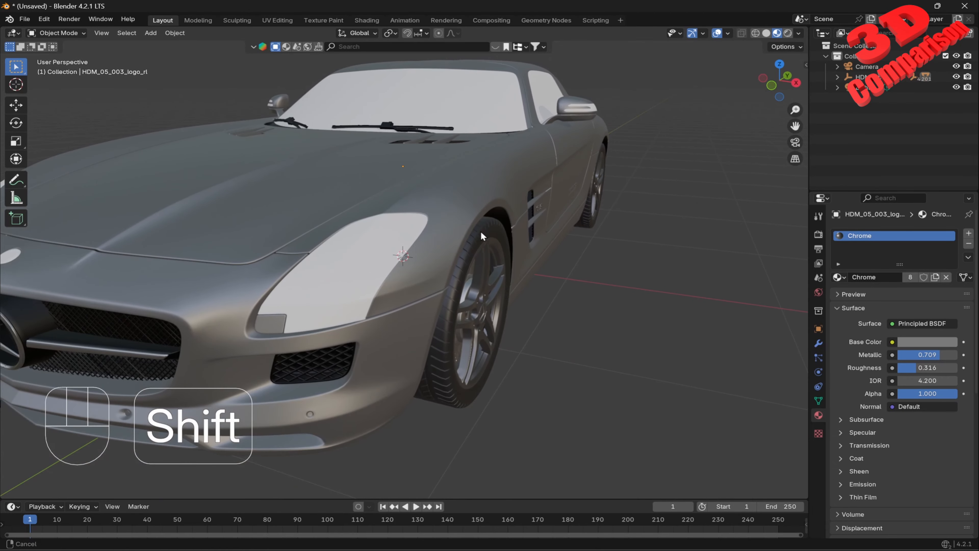
{"action": "left_click", "coordinate": [403, 251]}
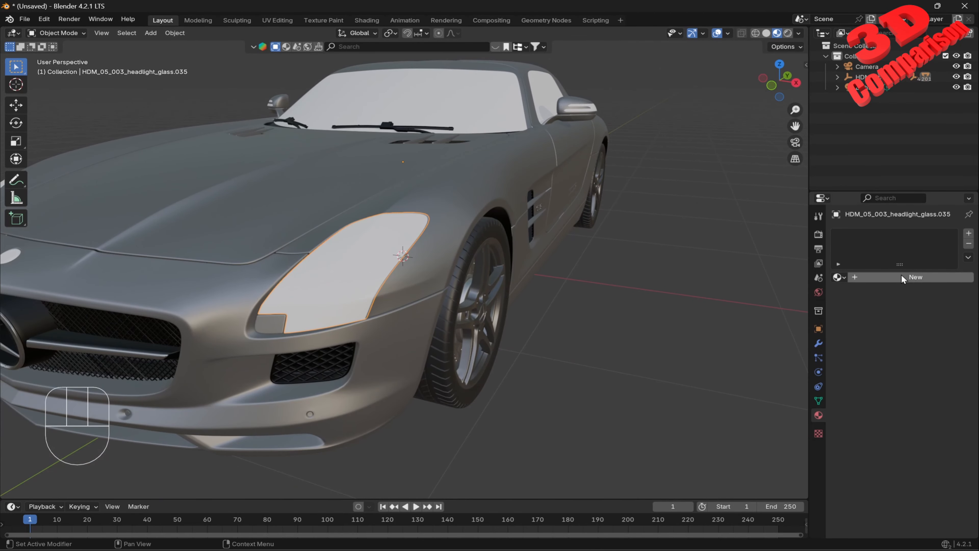
{"action": "left_click", "coordinate": [893, 277]}
{"action": "double_click", "coordinate": [859, 236]}
{"action": "type", "text": "He"}
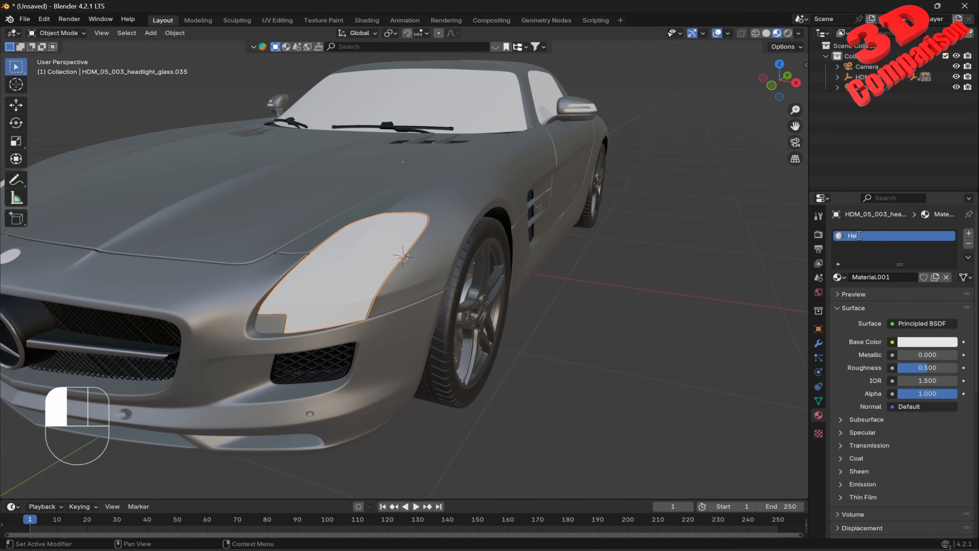
{"action": "type", "text": "adlight"}
{"action": "key", "text": "Return"}
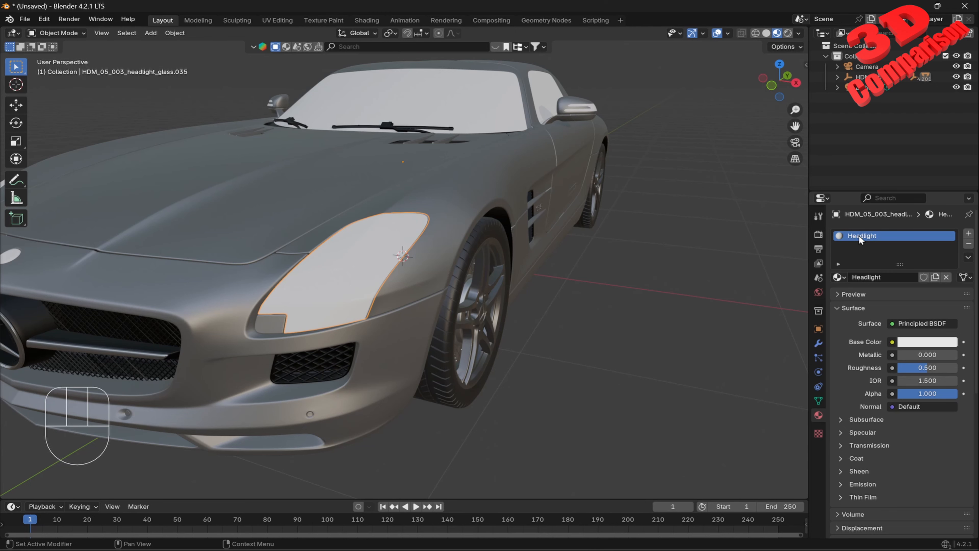
Lower the Headlight material's alpha to 0.063 so that the glass is nearly transparent.
{"action": "left_click_drag", "start_coordinate": [938, 401], "coordinate": [879, 401]}
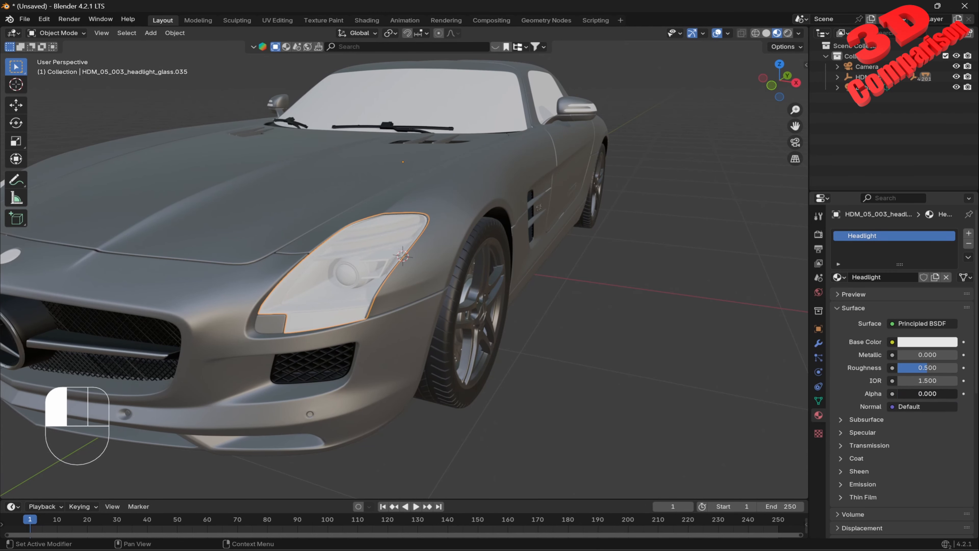
{"action": "left_click_drag", "start_coordinate": [901, 394], "coordinate": [900, 394]}
{"action": "key", "text": "shift+c"}
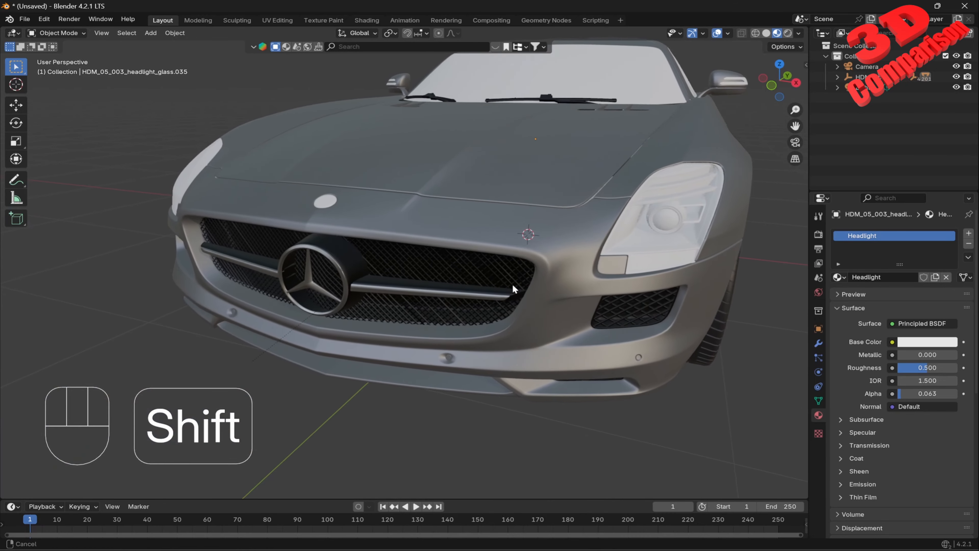
Assign the Headlight material to the right headlight glass.
{"action": "left_click", "coordinate": [215, 165]}
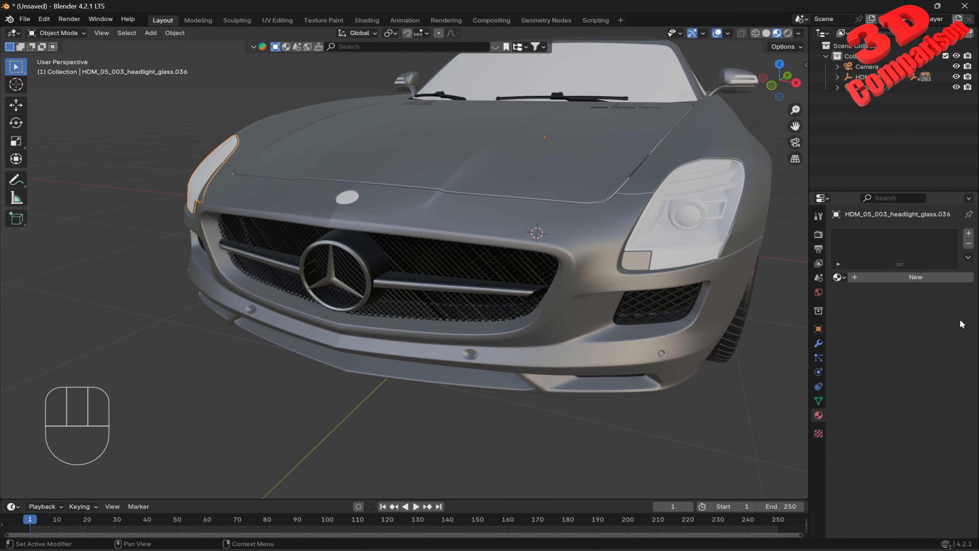
{"action": "left_click", "coordinate": [838, 277]}
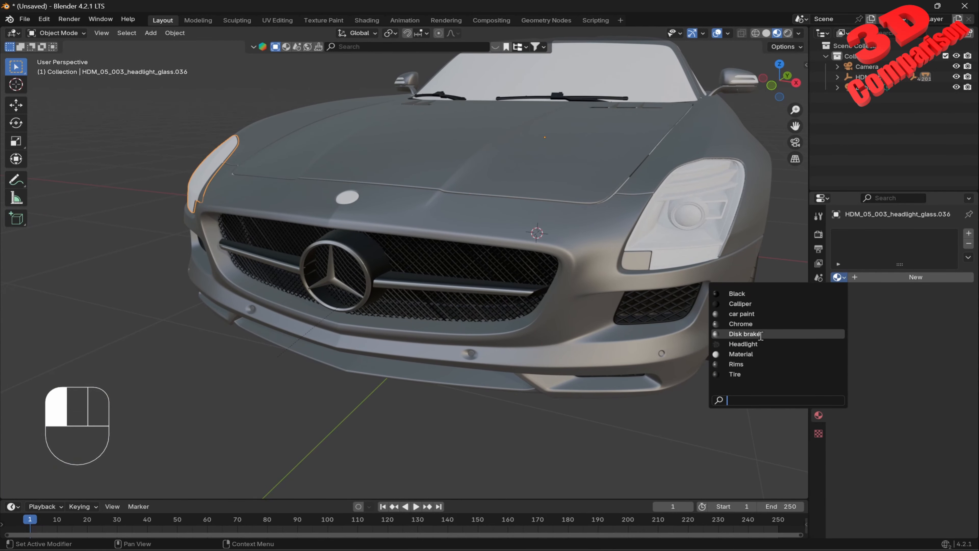
{"action": "left_click", "coordinate": [771, 344]}
Assign the Chrome material to the round emblem at the front of the hood.
{"action": "left_click", "coordinate": [347, 199]}
{"action": "middle_click_drag", "start_coordinate": [480, 228], "coordinate": [524, 249], "text": "shift"}
{"action": "scroll", "coordinate": [529, 248], "scroll_direction": "up", "scroll_amount": 1}
{"action": "middle_click_drag", "start_coordinate": [603, 270], "coordinate": [580, 271], "text": "shift"}
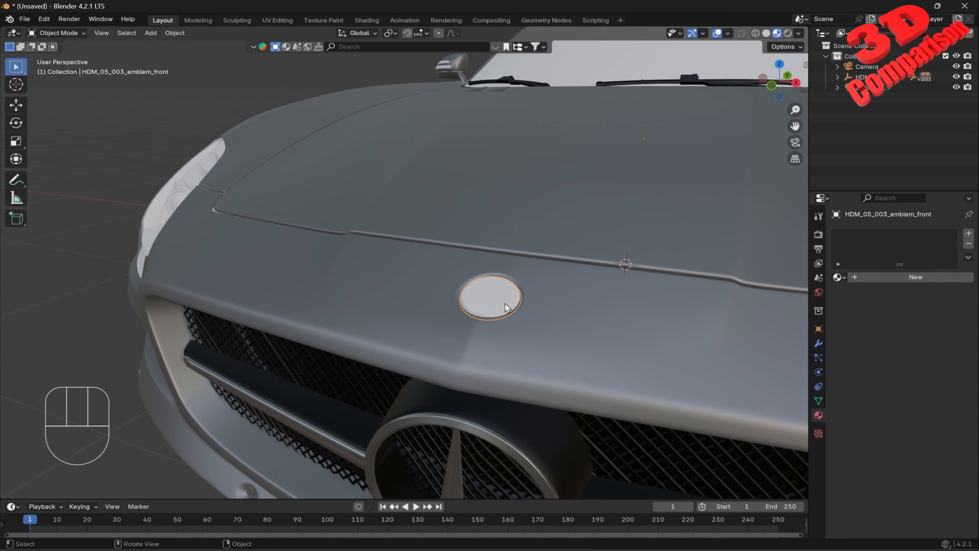
{"action": "left_click", "coordinate": [839, 278]}
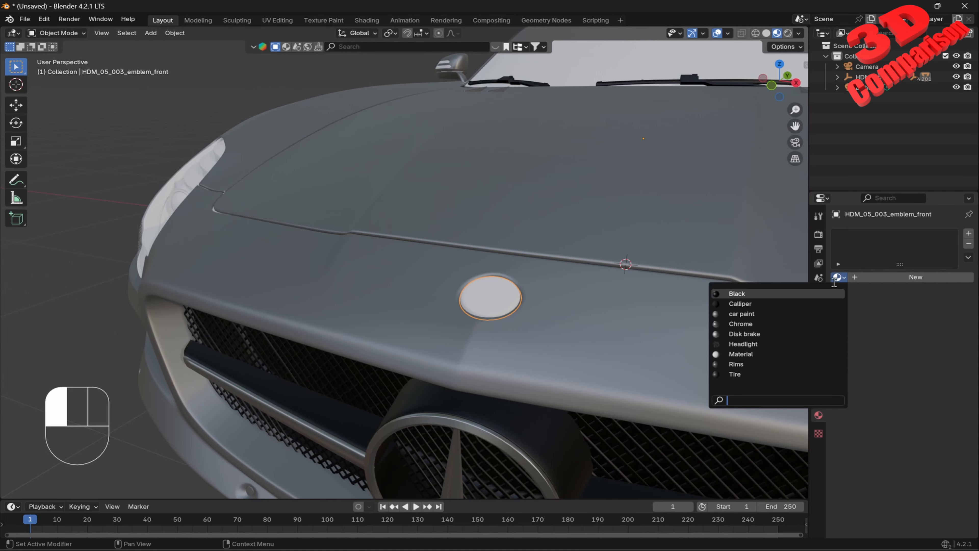
{"action": "left_click", "coordinate": [740, 316]}
Examine the car's front and both headlights, selecting the right headlight glass.
{"action": "scroll", "coordinate": [656, 277], "scroll_direction": "down", "scroll_amount": 8}
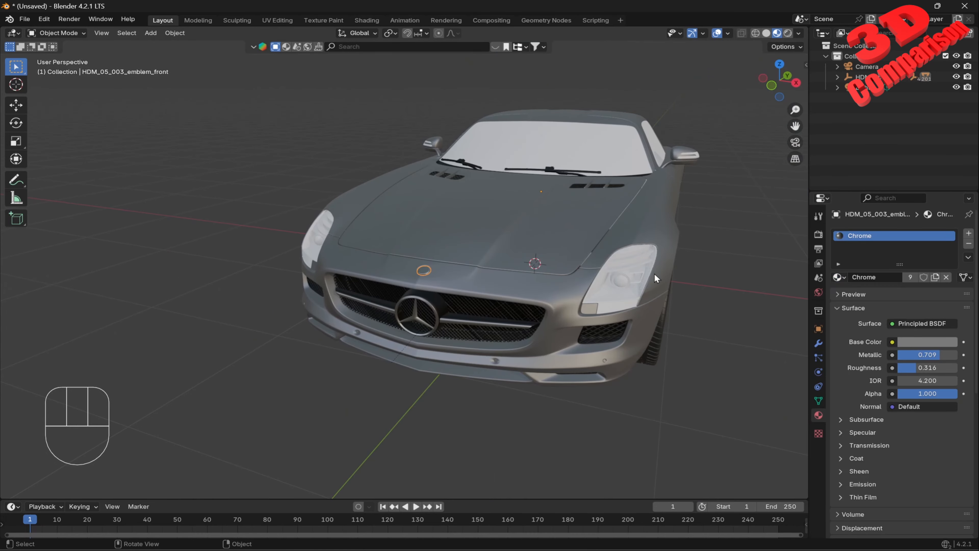
{"action": "mouse_move", "coordinate": [610, 286]}
{"action": "middle_mouse_down"}
{"action": "mouse_move", "coordinate": [589, 282]}
{"action": "mouse_move", "coordinate": [599, 287]}
{"action": "middle_mouse_up"}
{"action": "scroll", "coordinate": [580, 275], "scroll_direction": "down", "scroll_amount": 3}
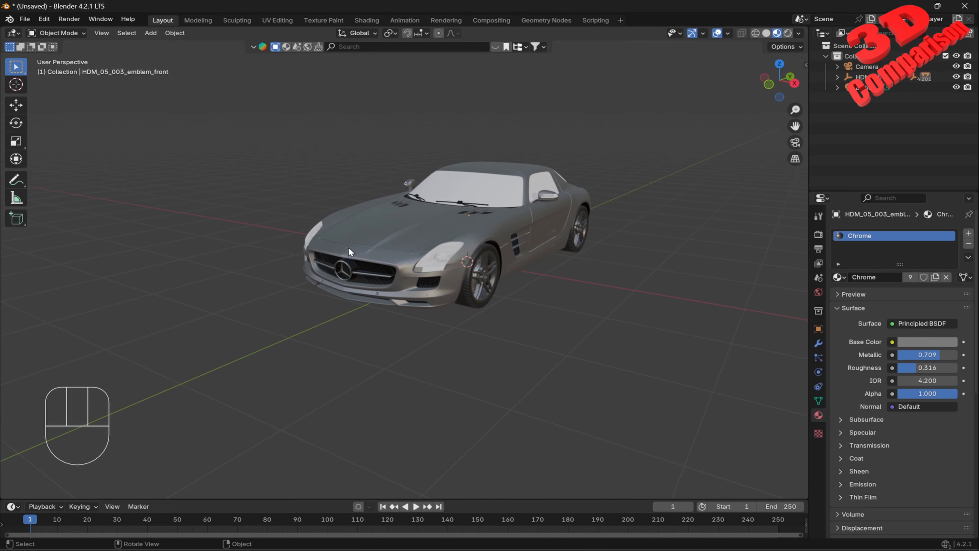
{"action": "scroll", "coordinate": [468, 244], "scroll_direction": "up", "scroll_amount": 4}
{"action": "scroll", "coordinate": [484, 242], "scroll_direction": "up", "scroll_amount": 3}
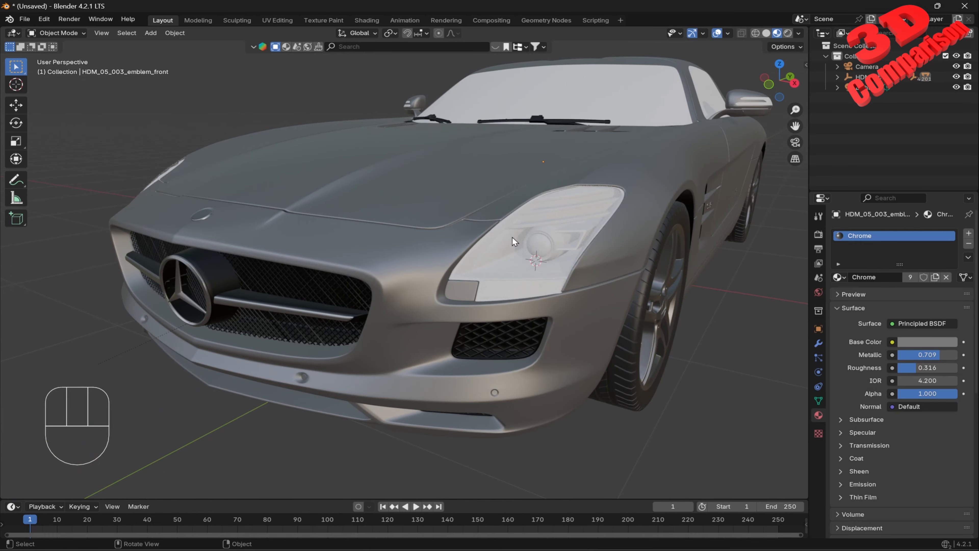
{"action": "middle_click_drag", "start_coordinate": [513, 237], "coordinate": [543, 250]}
{"action": "left_click", "coordinate": [470, 284]}
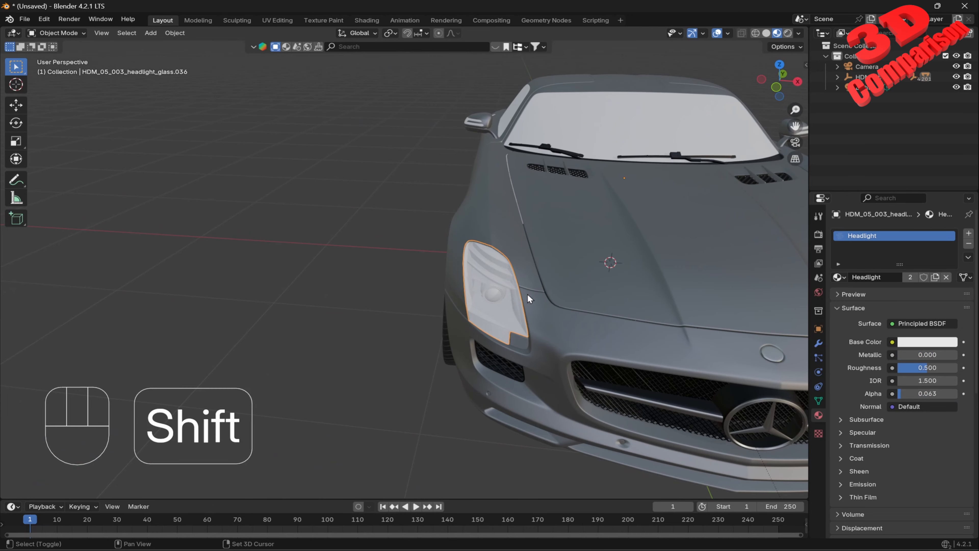
{"action": "middle_click_drag", "start_coordinate": [527, 295], "coordinate": [560, 272], "text": "shift"}
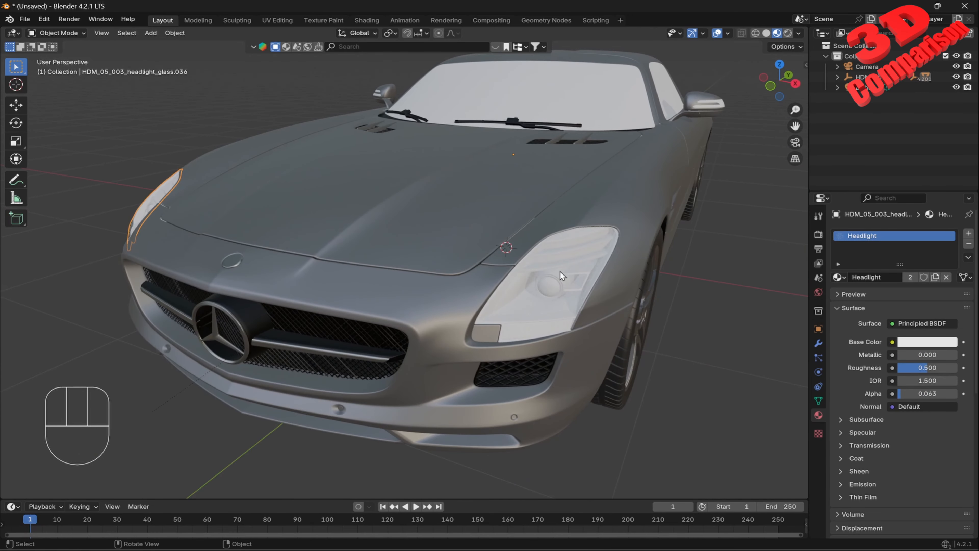
Hide the near headlight's glass cover and try moving the black headlight mesh beneath it.
{"action": "left_click", "coordinate": [580, 264]}
{"action": "key", "text": "h"}
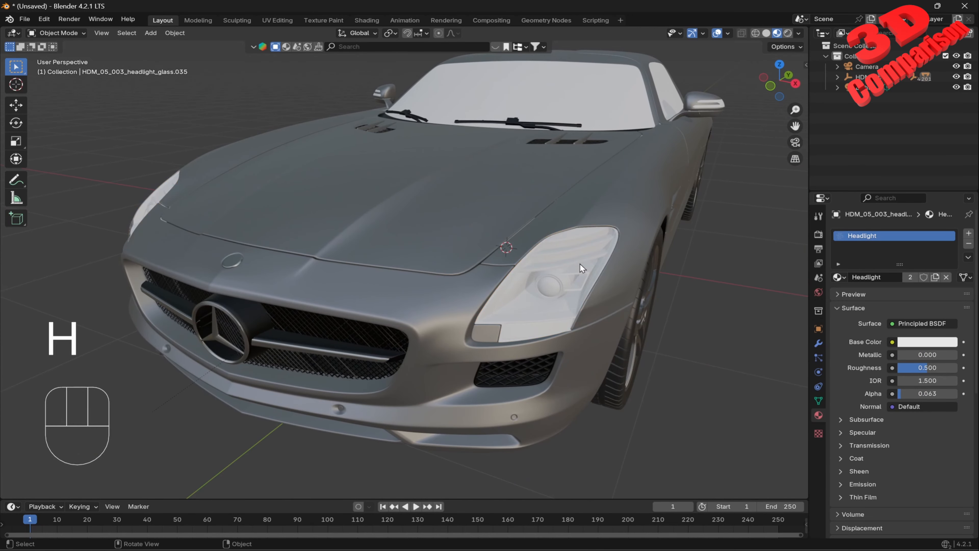
{"action": "left_click", "coordinate": [586, 261]}
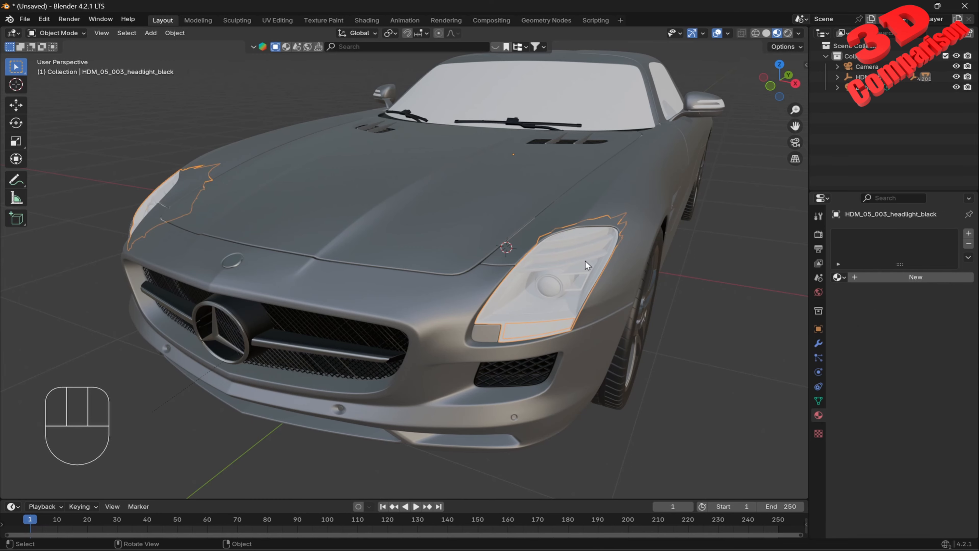
{"action": "key", "text": "g"}
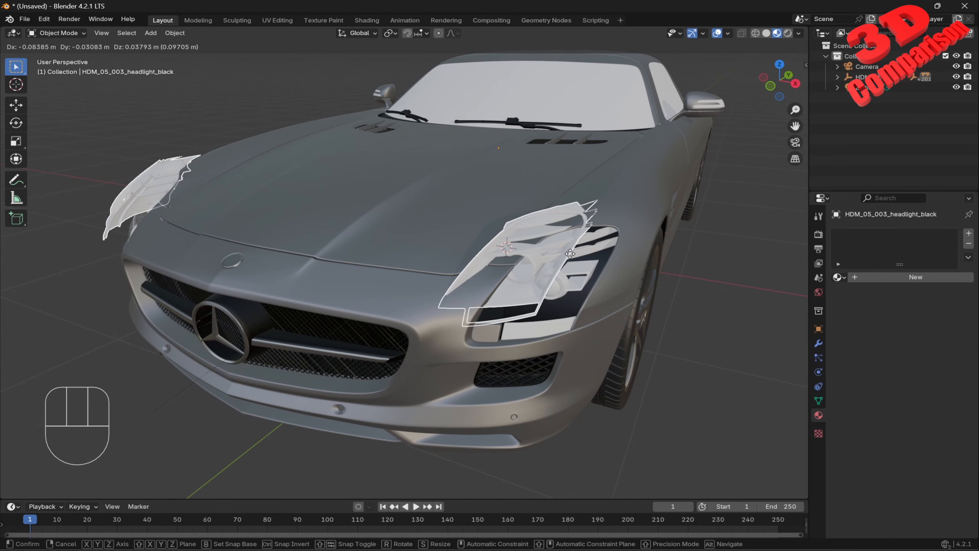
{"action": "key", "text": "Escape"}
Separate the black headlight mesh into its loose parts.
{"action": "middle_click_drag", "start_coordinate": [579, 273], "coordinate": [554, 265]}
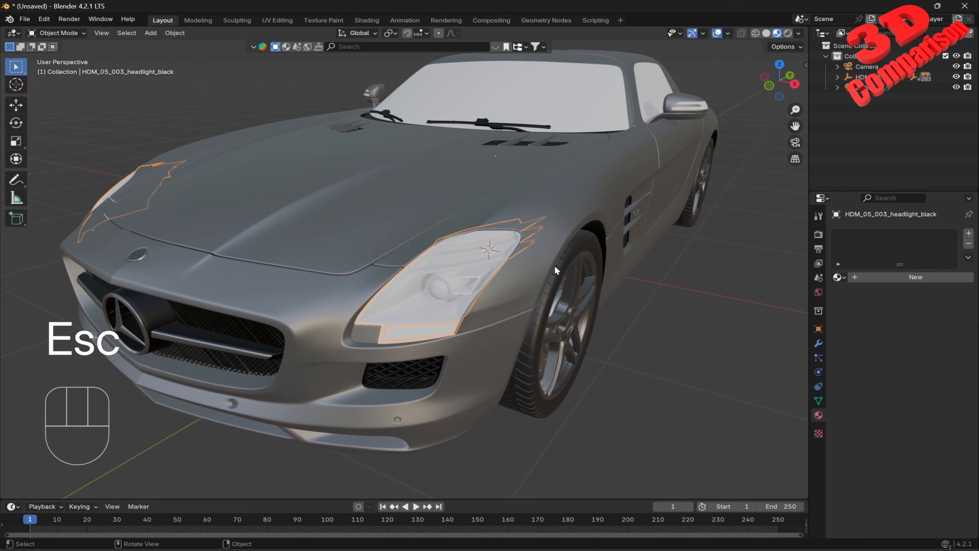
{"action": "scroll", "coordinate": [497, 267], "scroll_direction": "up", "scroll_amount": 5}
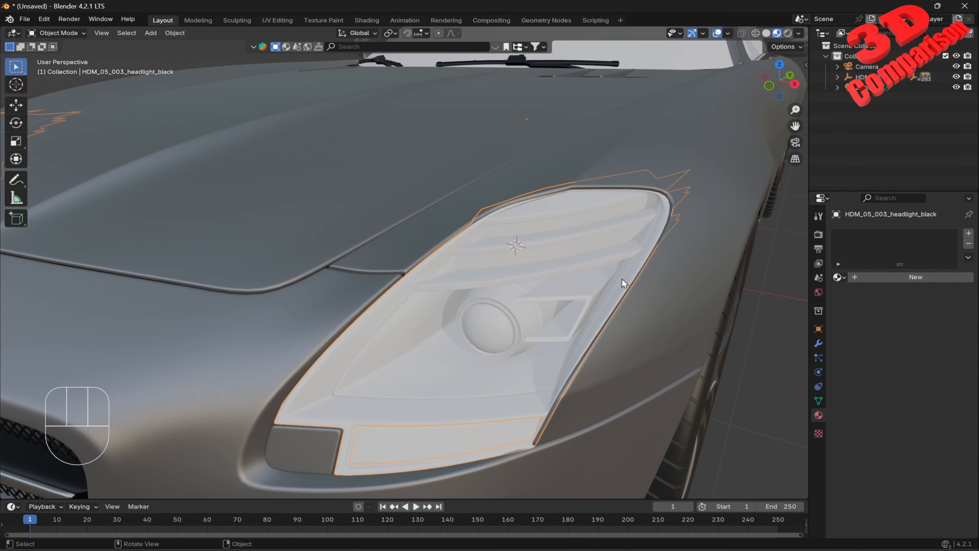
{"action": "scroll", "coordinate": [622, 278], "scroll_direction": "down", "scroll_amount": 5}
{"action": "key", "text": "Tab"}
{"action": "key", "text": "a"}
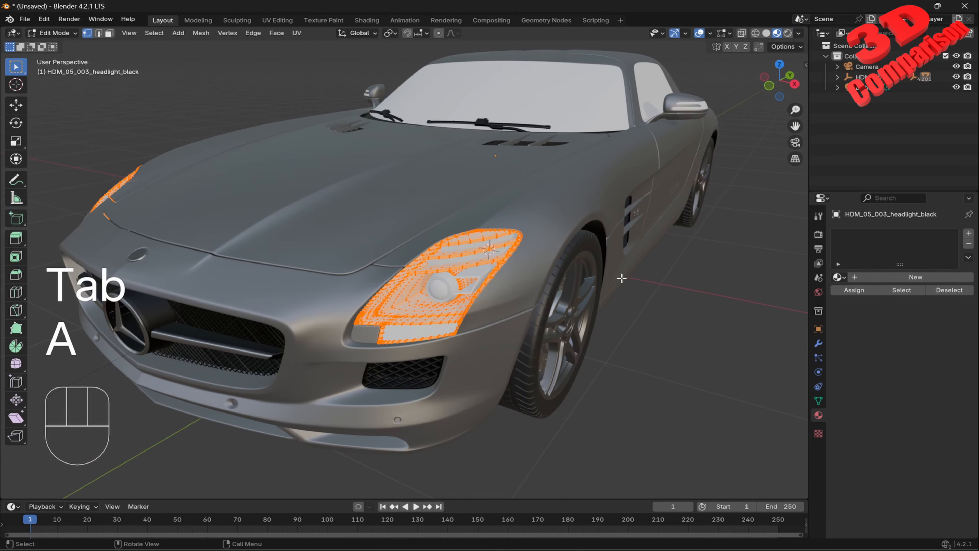
{"action": "key", "text": "p"}
{"action": "left_click", "coordinate": [614, 279]}
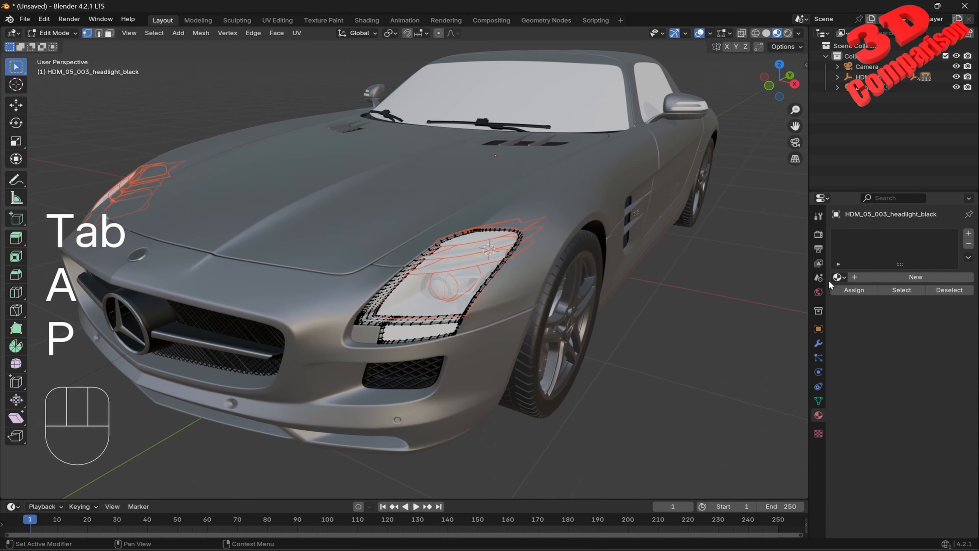
Assign the Black material to the outer frame of the headlight housing.
{"action": "left_click", "coordinate": [839, 277]}
{"action": "left_click", "coordinate": [758, 296]}
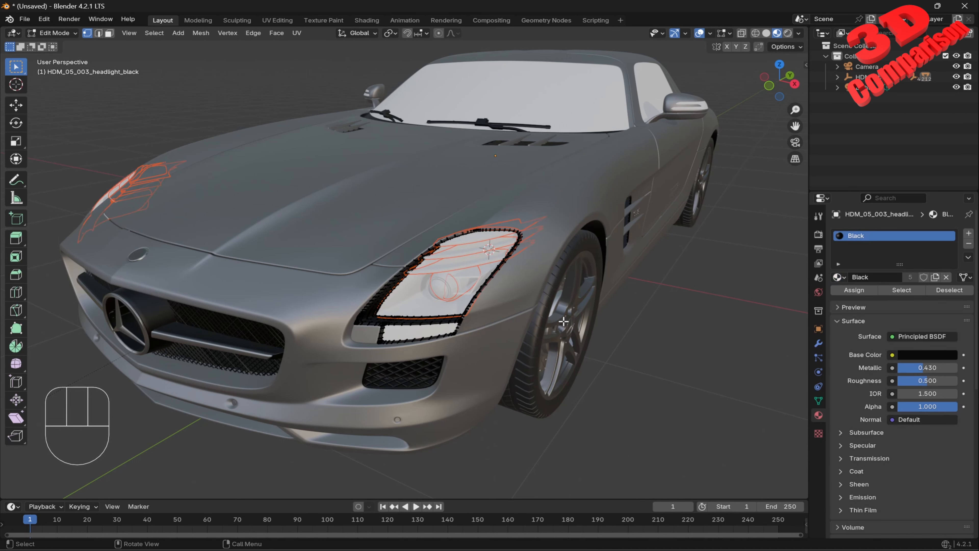
{"action": "key", "text": "Tab"}
Test-move the separated inner bowl of the near headlight, cancel the move, and assign the Black material to it.
{"action": "left_click", "coordinate": [415, 308]}
{"action": "key", "text": "g"}
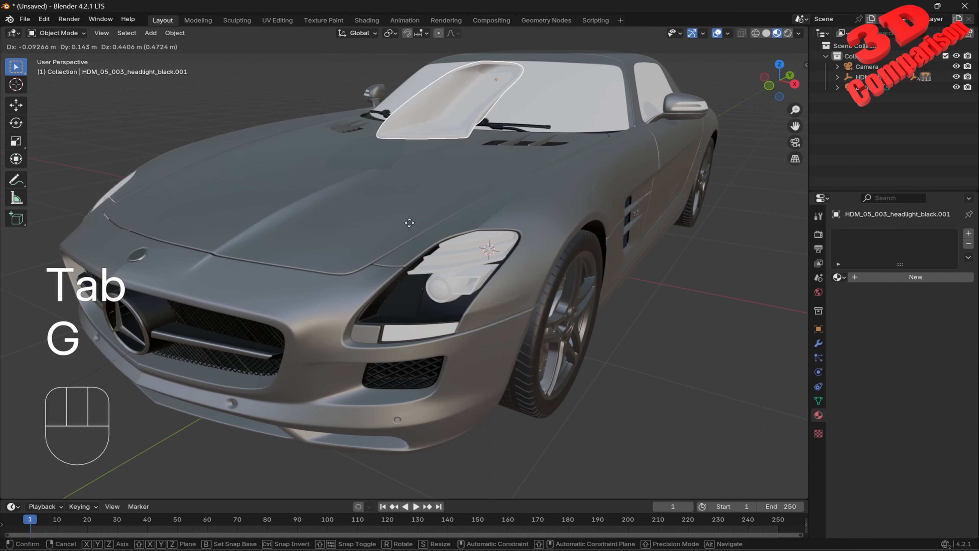
{"action": "key", "text": "Escape"}
{"action": "left_click", "coordinate": [839, 277]}
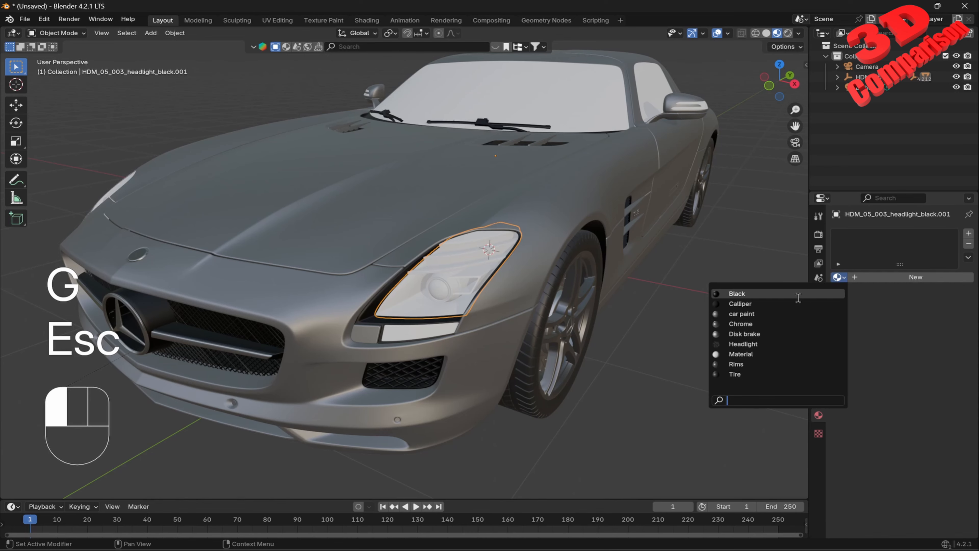
{"action": "left_click", "coordinate": [758, 296]}
Assign the Rims material to the three curved fins inside the near headlight.
{"action": "left_click", "coordinate": [436, 267]}
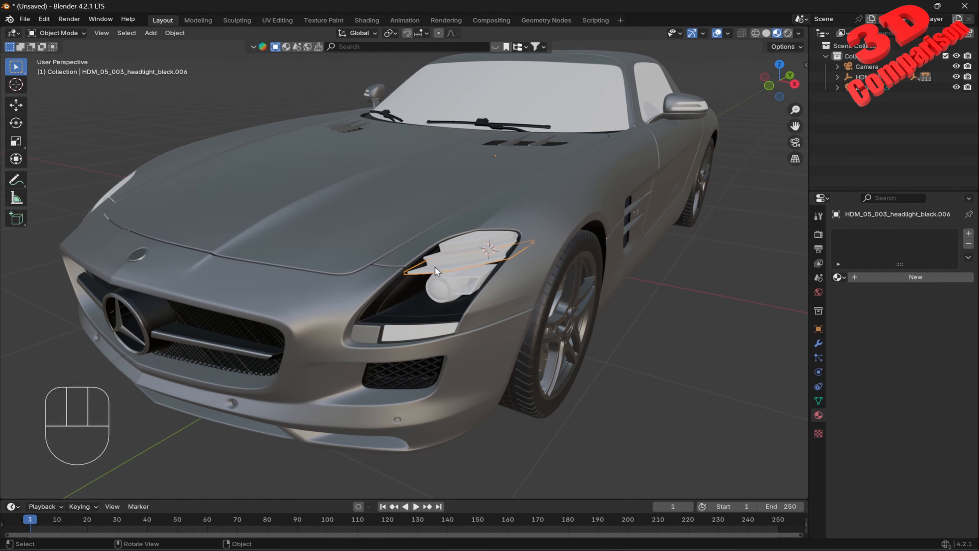
{"action": "scroll", "coordinate": [440, 266], "scroll_direction": "up", "scroll_amount": 5}
{"action": "left_click", "coordinate": [534, 220], "text": "shift"}
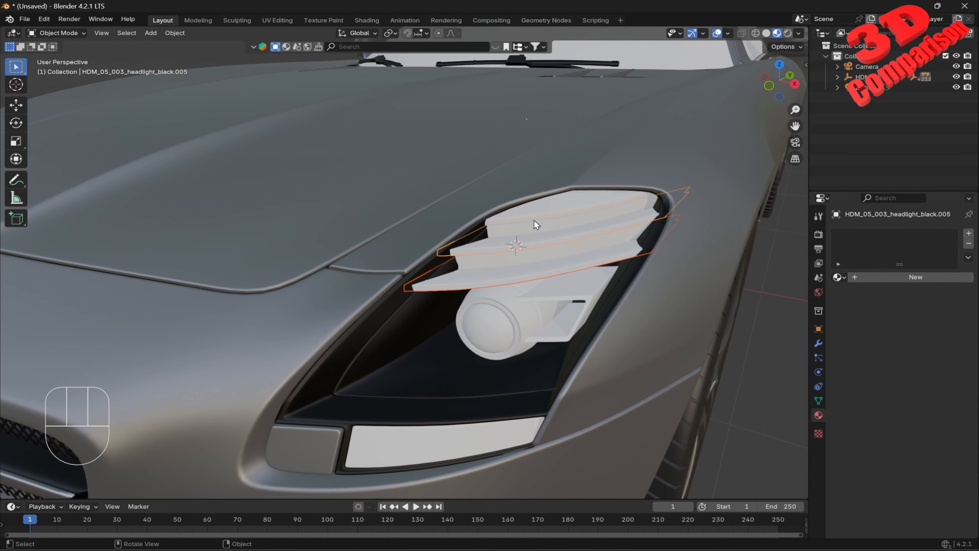
{"action": "left_click", "coordinate": [841, 276]}
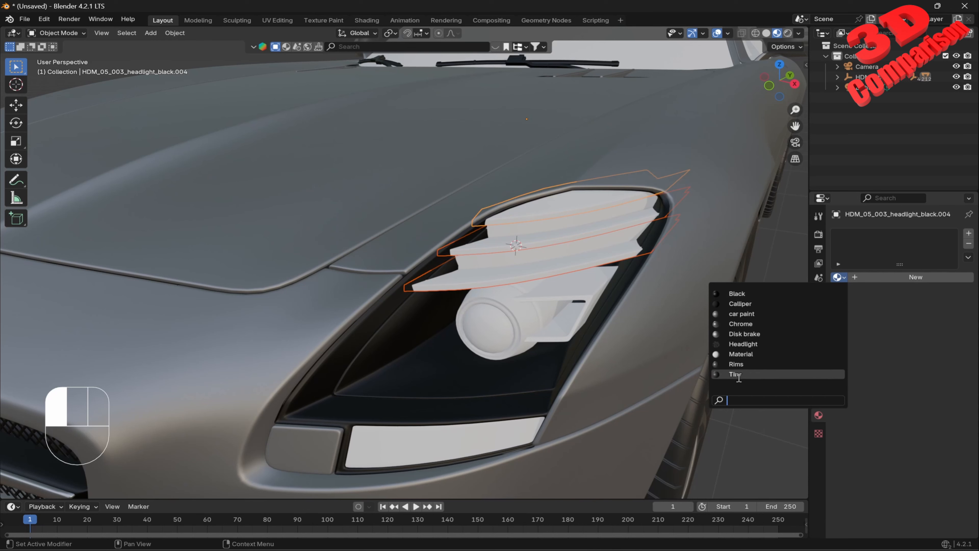
{"action": "left_click", "coordinate": [740, 363]}
{"action": "left_click", "coordinate": [555, 245]}
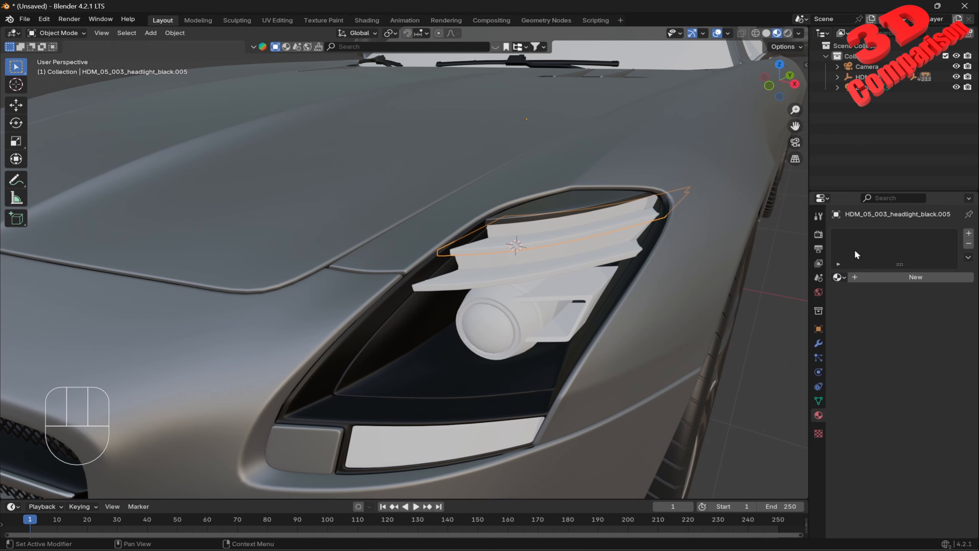
{"action": "left_click", "coordinate": [839, 278]}
{"action": "left_click", "coordinate": [744, 363]}
{"action": "left_click", "coordinate": [551, 267]}
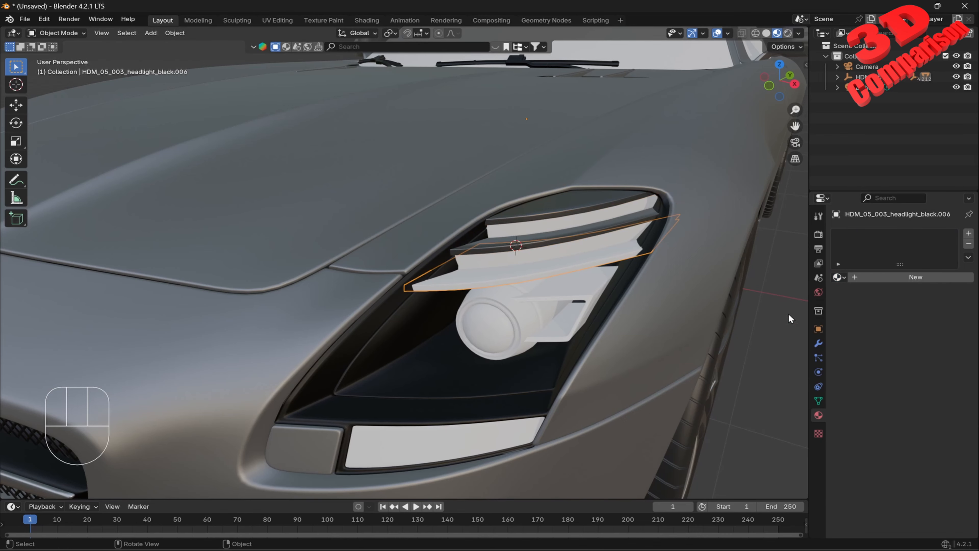
{"action": "left_click", "coordinate": [839, 277]}
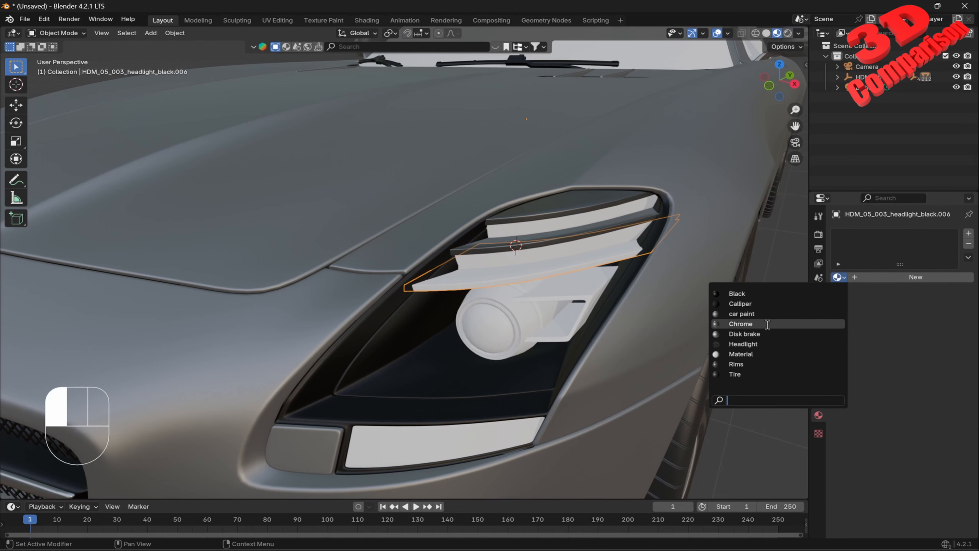
{"action": "left_click", "coordinate": [745, 364]}
Assign the Headlight material to the two glass strips between the headlight's curved fins.
{"action": "left_click", "coordinate": [537, 260]}
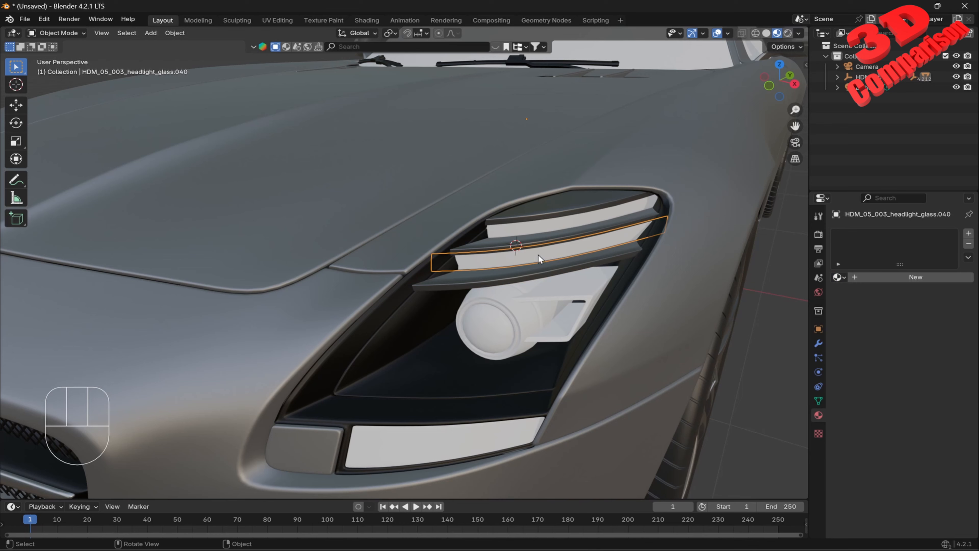
{"action": "left_click", "coordinate": [559, 225], "text": "shift"}
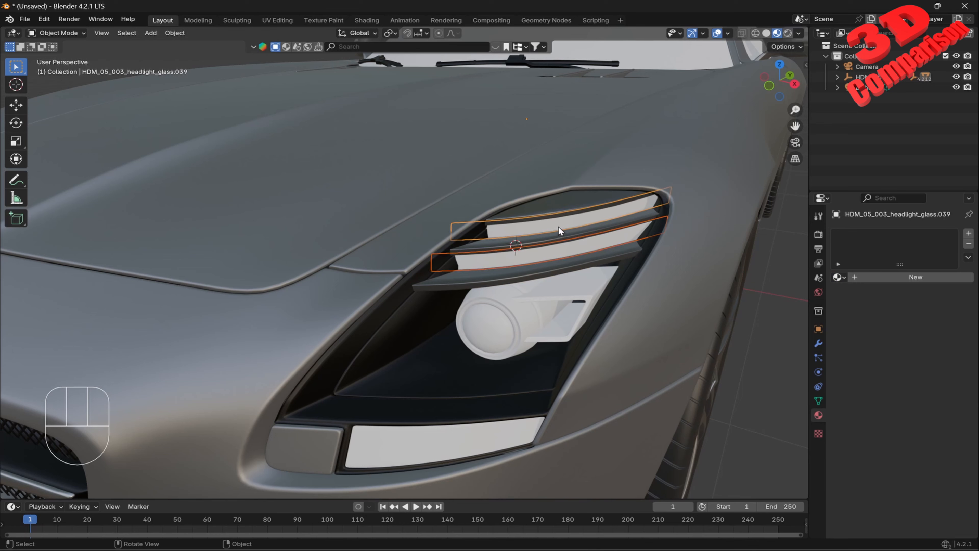
{"action": "left_click", "coordinate": [839, 277]}
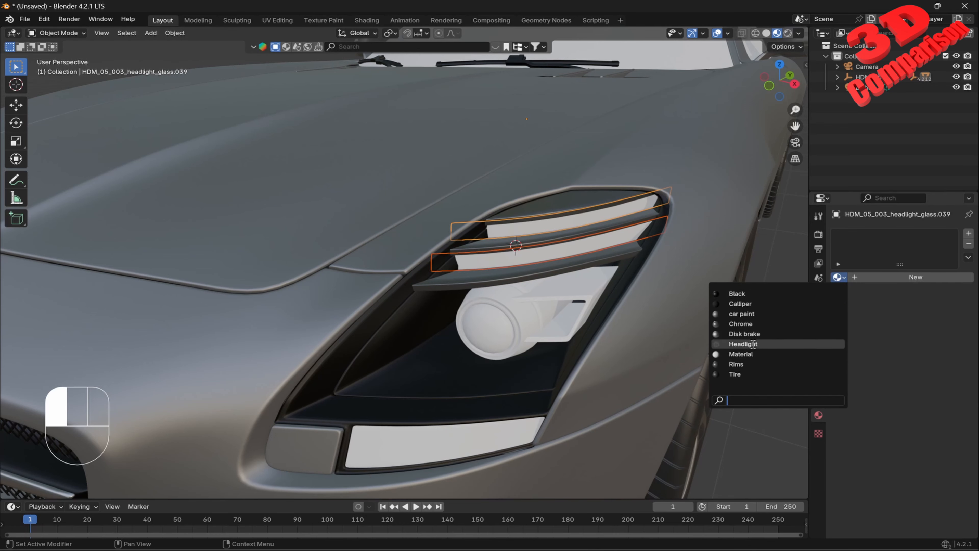
{"action": "left_click", "coordinate": [744, 344]}
{"action": "left_click", "coordinate": [554, 247]}
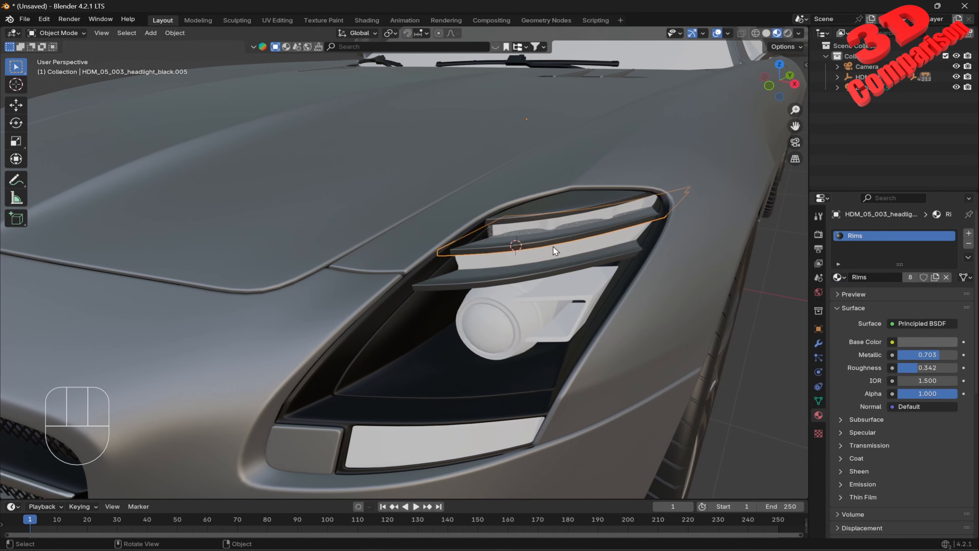
{"action": "left_click", "coordinate": [840, 277]}
{"action": "left_click", "coordinate": [761, 343]}
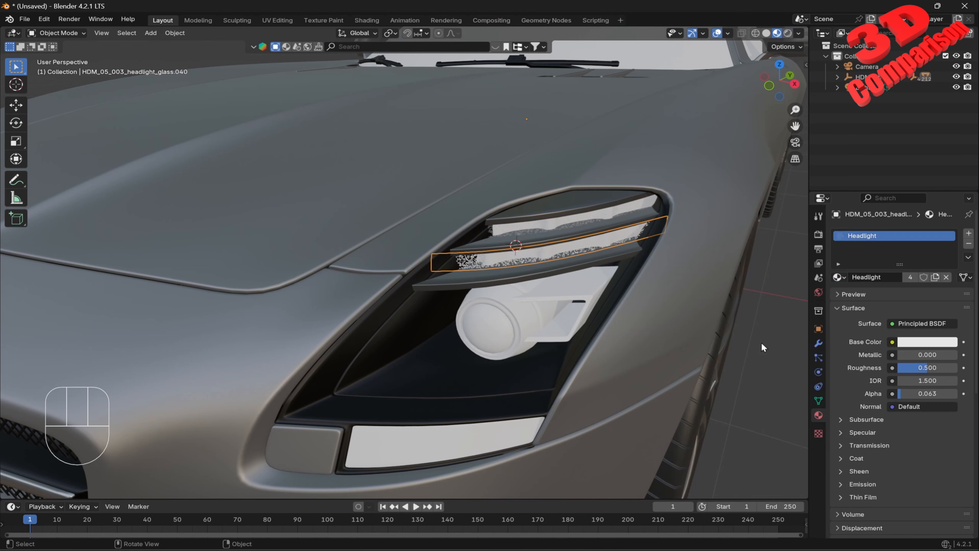
Create a new material named silver on the projector housing inside the near headlight.
{"action": "left_click", "coordinate": [596, 289]}
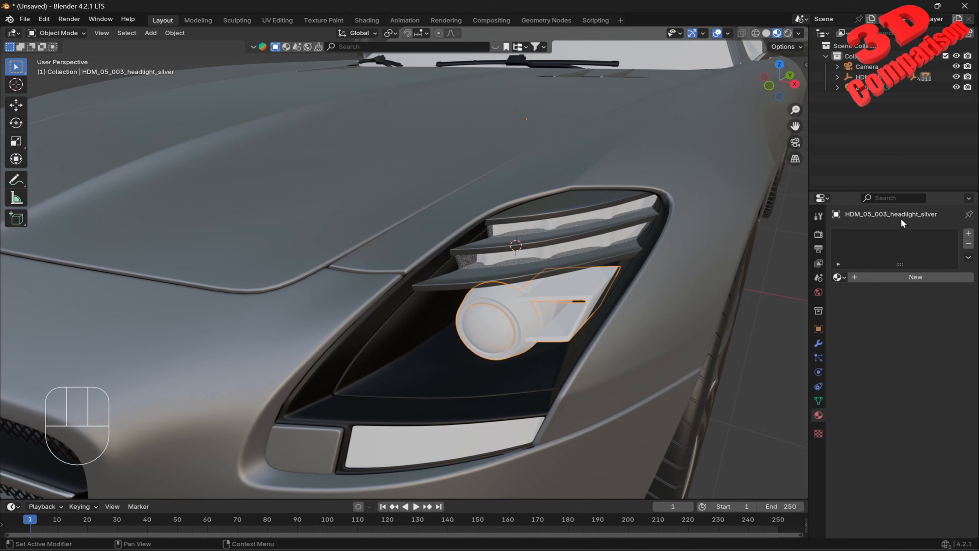
{"action": "left_click", "coordinate": [911, 276]}
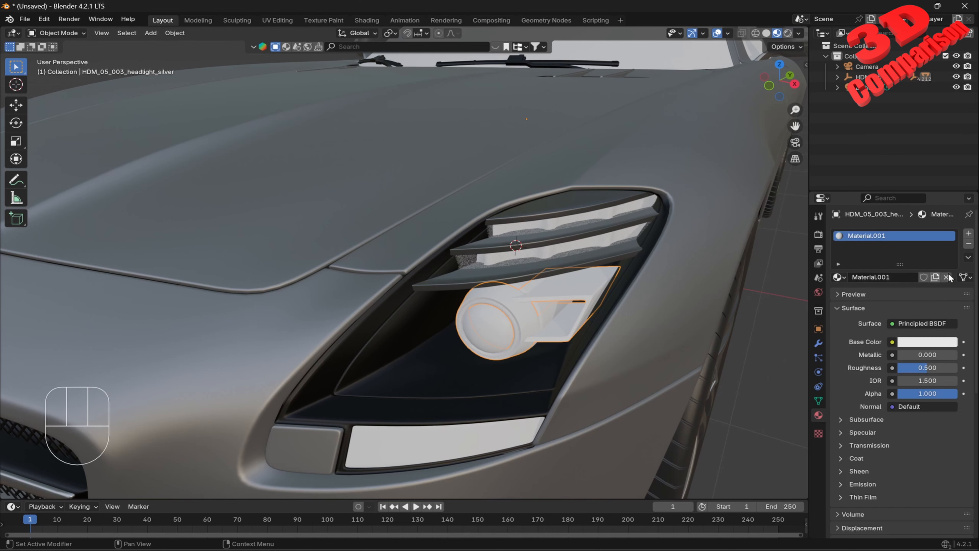
{"action": "type", "text": "s"}
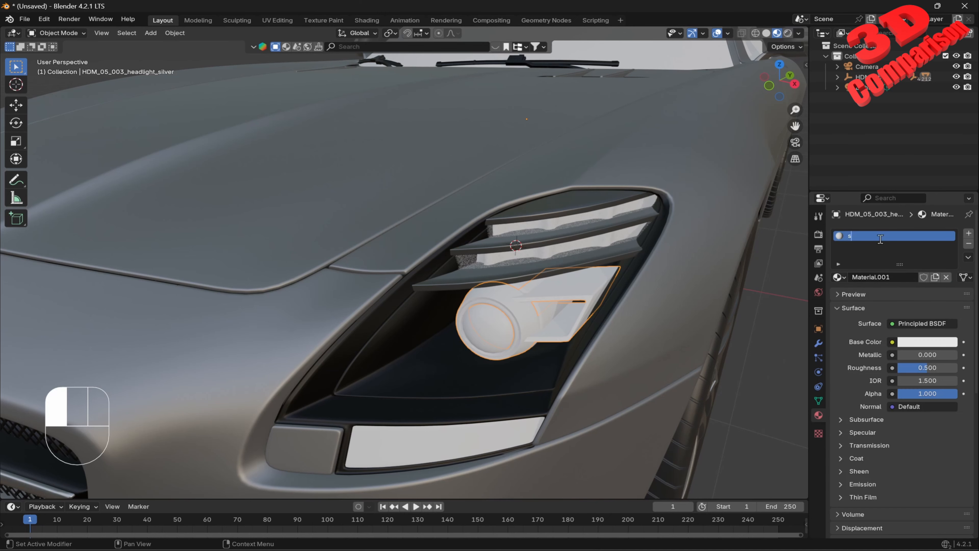
{"action": "type", "text": "ilve"}
{"action": "key", "text": "Return"}
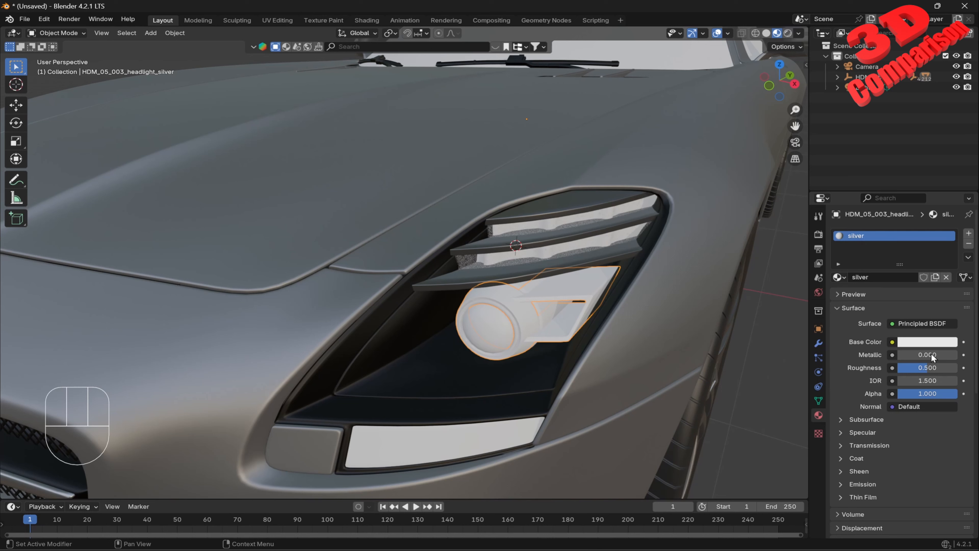
Darken the silver material's base color to a medium grey.
{"action": "left_click", "coordinate": [929, 343]}
{"action": "left_click", "coordinate": [949, 241]}
{"action": "left_click_drag", "start_coordinate": [950, 242], "coordinate": [950, 227]}
{"action": "scroll", "coordinate": [613, 286], "scroll_direction": "down", "scroll_amount": 10}
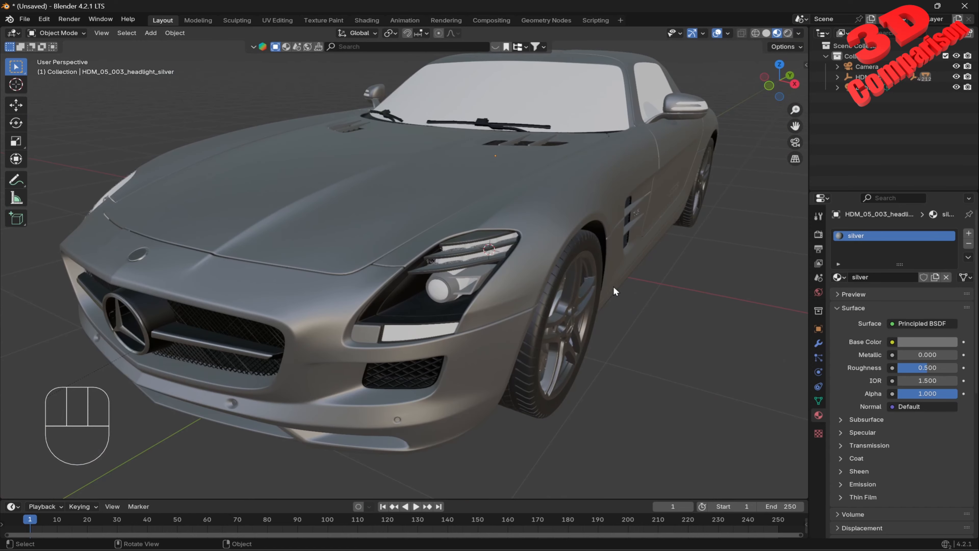
Give the xenon lens a new material with a pale blue base color of hue 0.543 and saturation 0.094, and metallic 0.532.
{"action": "middle_click_drag", "start_coordinate": [452, 285], "coordinate": [416, 279]}
{"action": "left_click", "coordinate": [466, 295]}
{"action": "scroll", "coordinate": [475, 297], "scroll_direction": "up", "scroll_amount": 1}
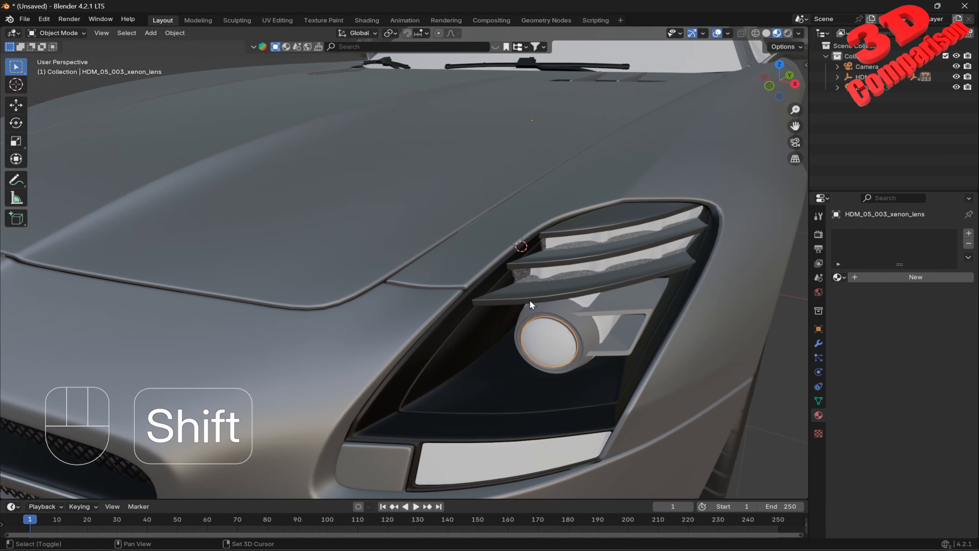
{"action": "middle_click_drag", "start_coordinate": [529, 300], "coordinate": [507, 289], "text": "shift"}
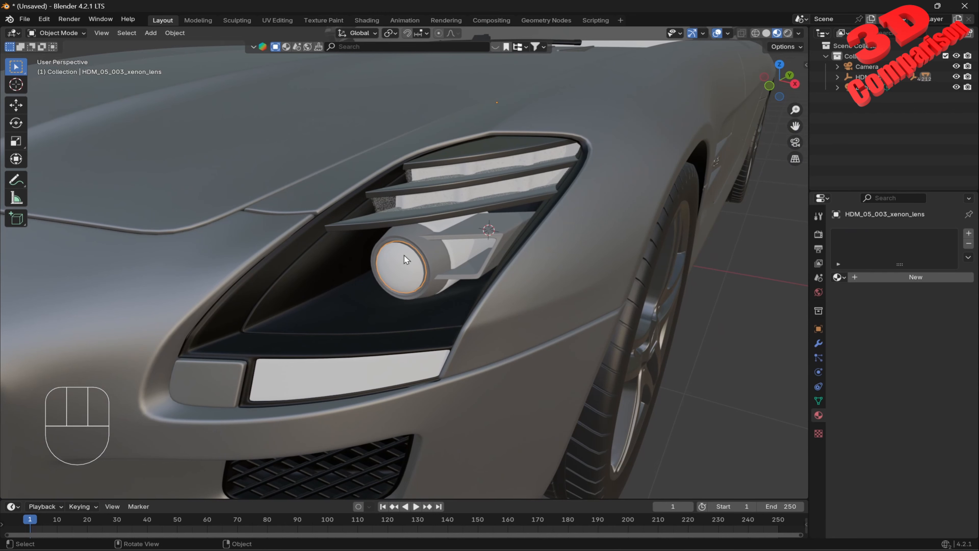
{"action": "left_click", "coordinate": [901, 278]}
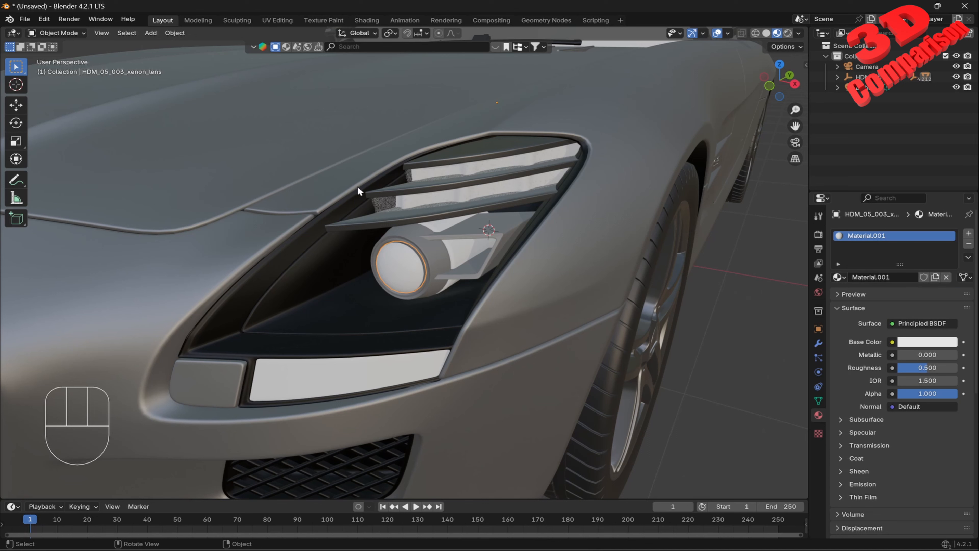
{"action": "left_click", "coordinate": [912, 345]}
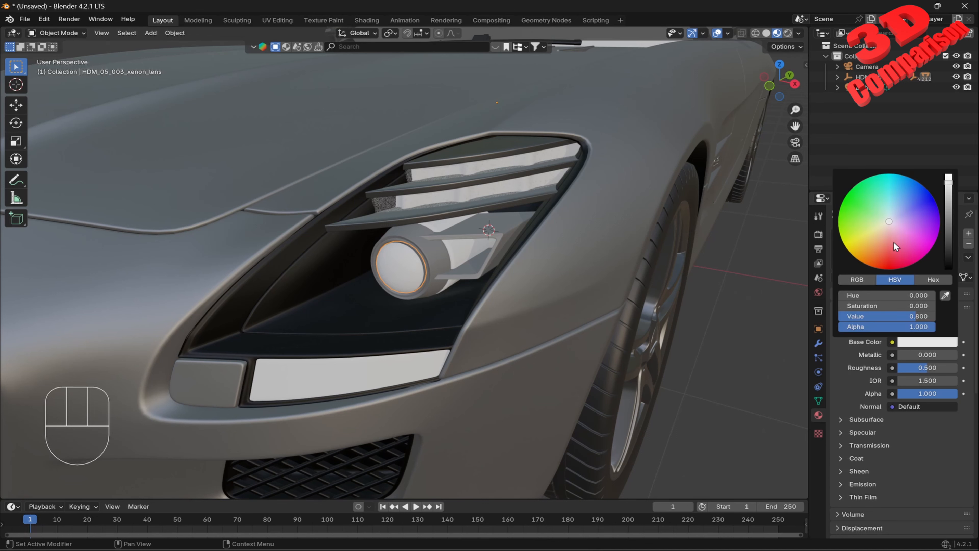
{"action": "left_click", "coordinate": [888, 230]}
{"action": "mouse_move", "coordinate": [888, 231]}
{"action": "left_mouse_down"}
{"action": "mouse_move", "coordinate": [880, 230]}
{"action": "mouse_move", "coordinate": [890, 219]}
{"action": "left_mouse_up"}
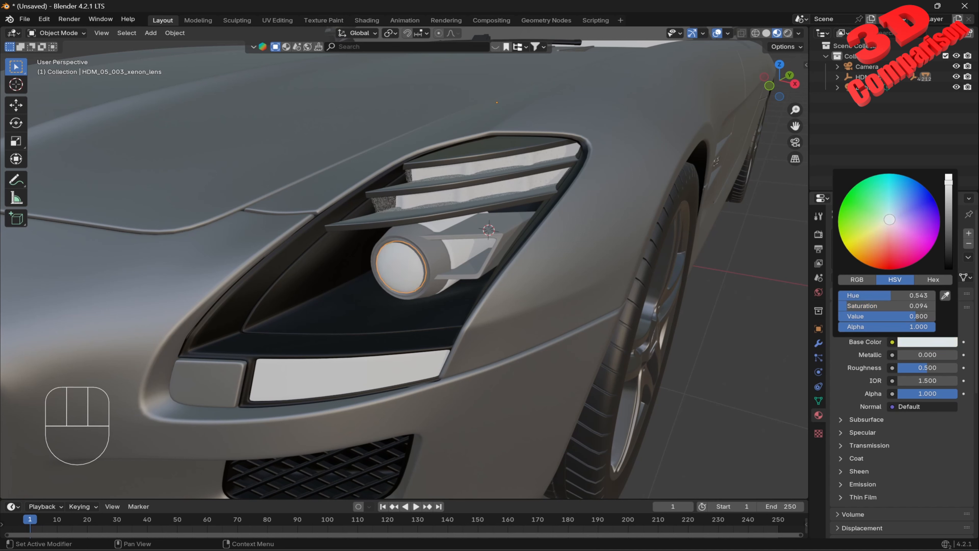
{"action": "left_click_drag", "start_coordinate": [903, 355], "coordinate": [938, 354]}
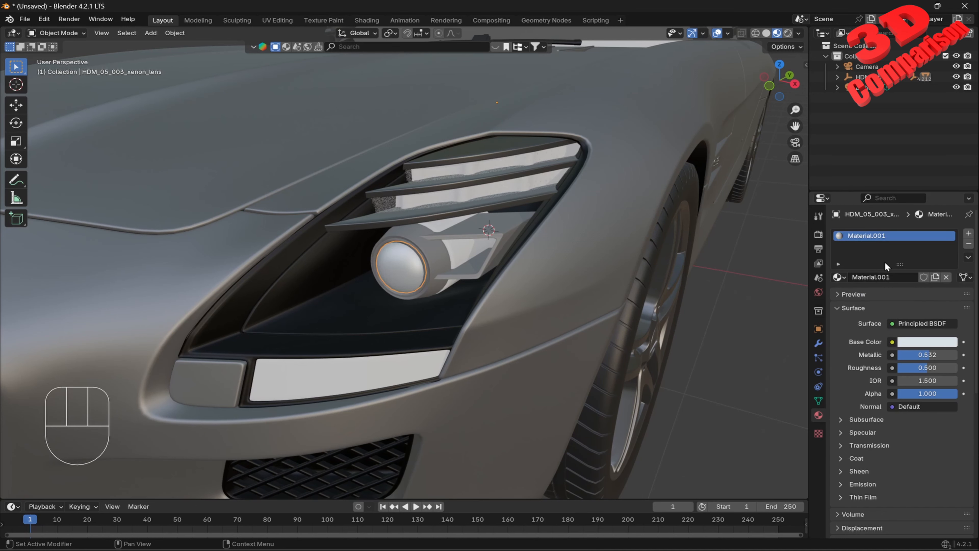
Rename the xenon lens's material to xeon light.
{"action": "left_click", "coordinate": [861, 240]}
{"action": "double_click", "coordinate": [861, 237]}
{"action": "type", "text": "x"}
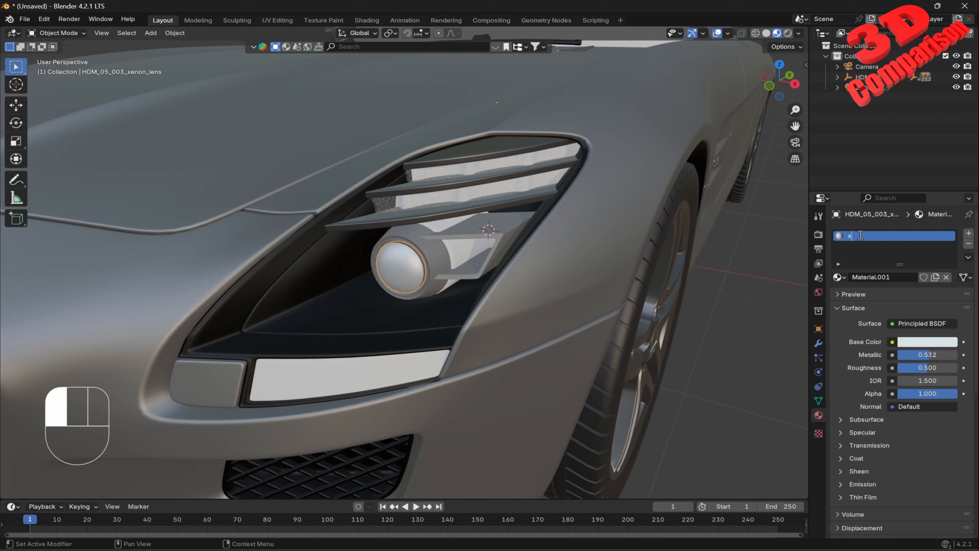
{"action": "type", "text": "eon light"}
{"action": "key", "text": "Return"}
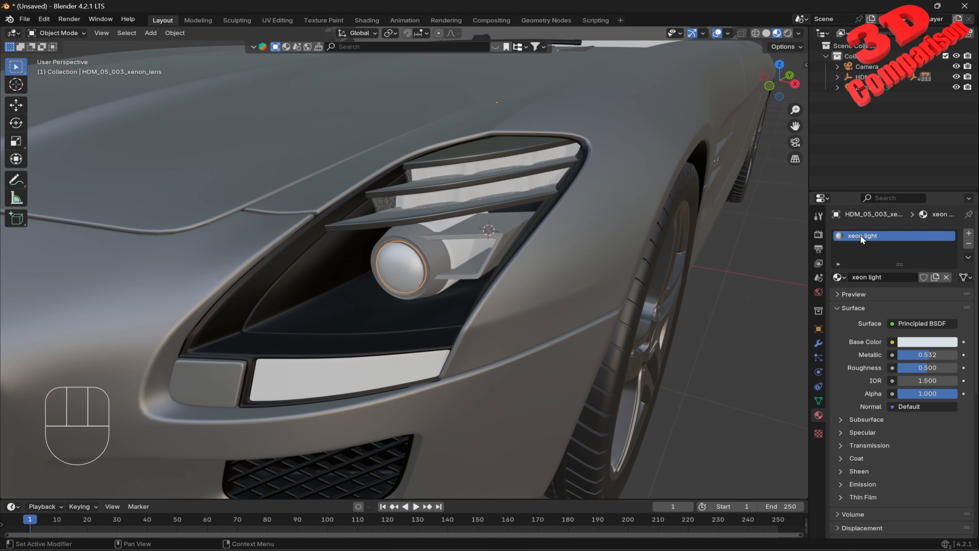
Try the Black material on the round shell behind the near headlight's projector.
{"action": "left_click", "coordinate": [466, 247]}
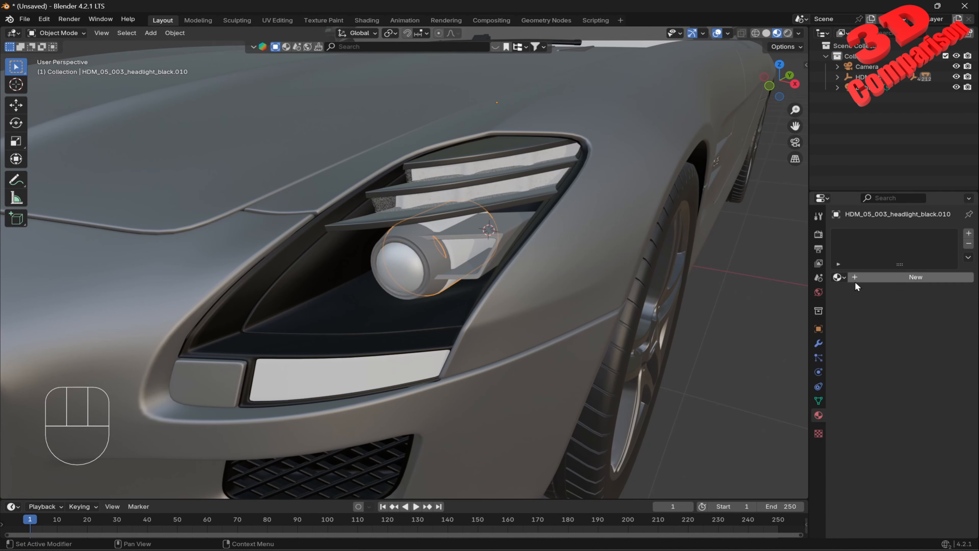
{"action": "left_click", "coordinate": [839, 277]}
{"action": "left_click", "coordinate": [779, 294]}
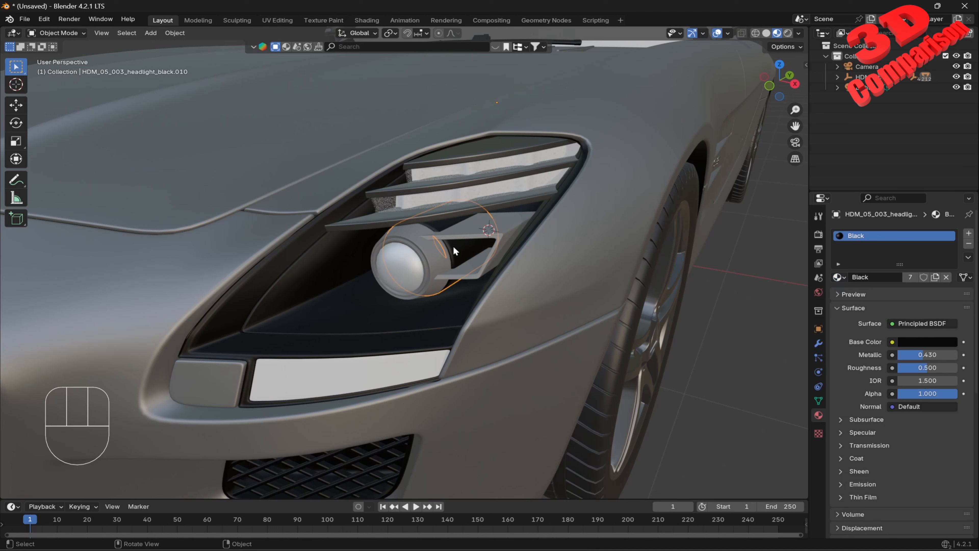
Assign the silver material to the round shell behind the near headlight's projector, matching the projector housing.
{"action": "left_click", "coordinate": [477, 236]}
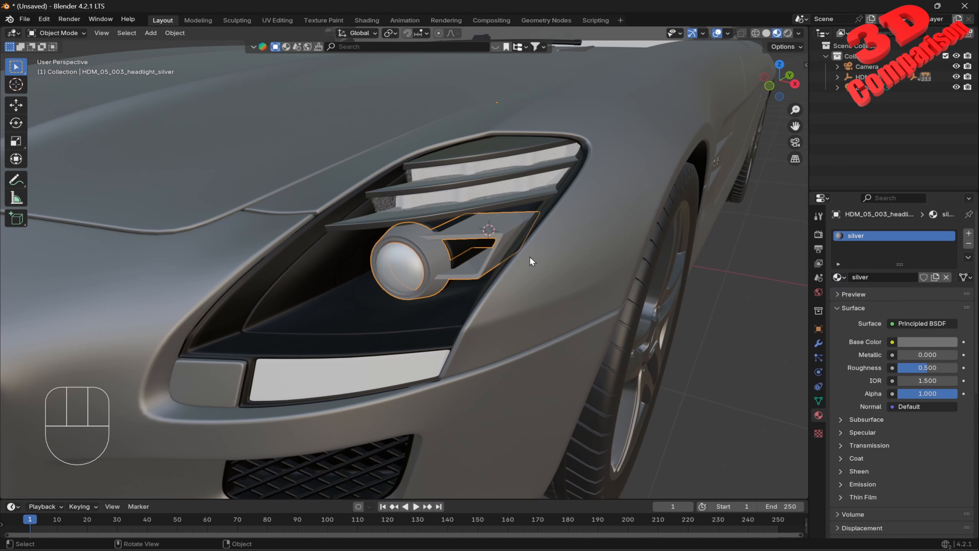
{"action": "left_click", "coordinate": [461, 251]}
{"action": "left_click", "coordinate": [839, 277]}
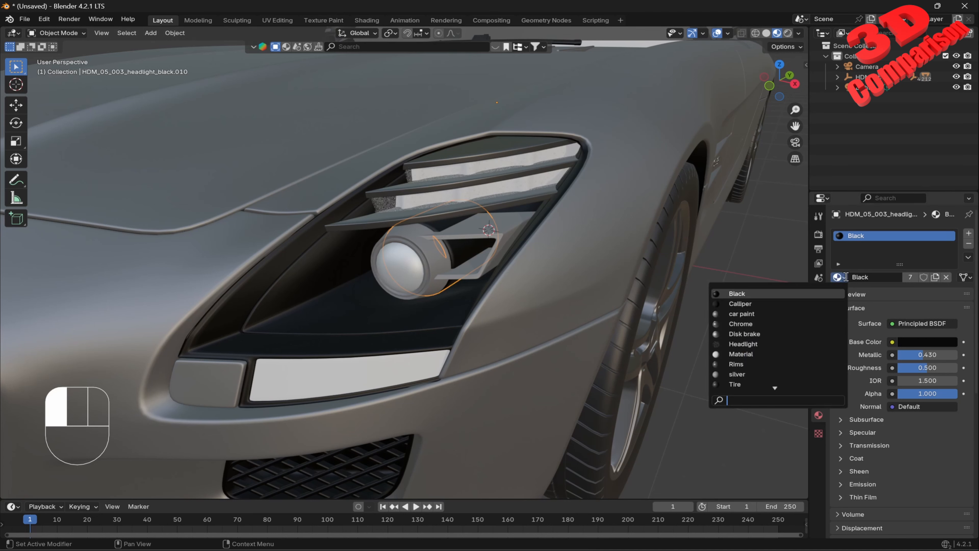
{"action": "left_click", "coordinate": [742, 374]}
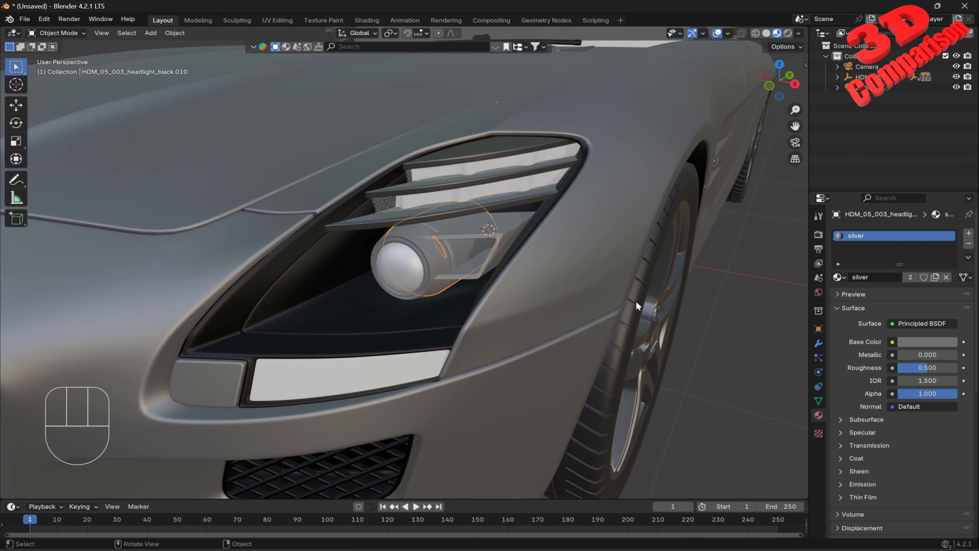
Assign the Headlight material to the glass cover of the near headlight's lower light strip.
{"action": "scroll", "coordinate": [500, 195], "scroll_direction": "down", "scroll_amount": 8}
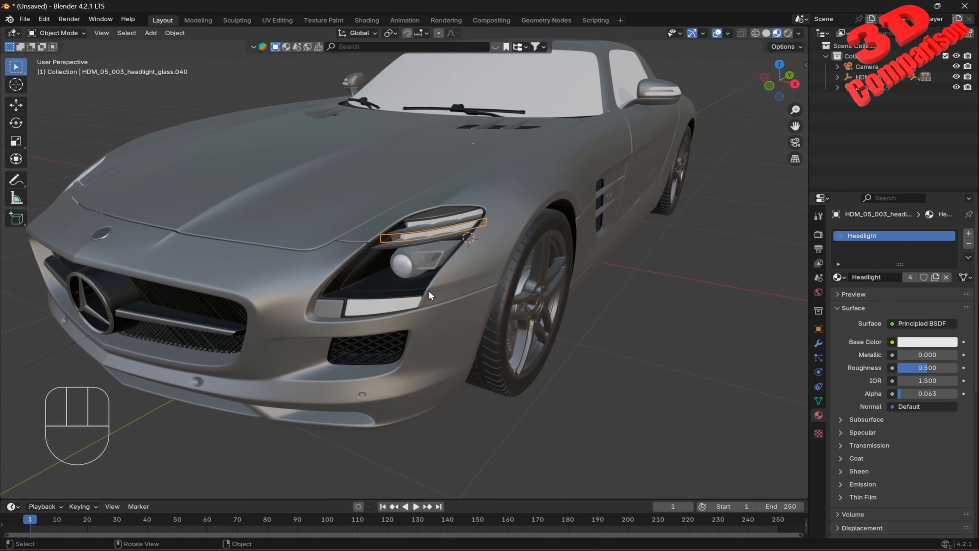
{"action": "left_click", "coordinate": [383, 305]}
{"action": "scroll", "coordinate": [401, 315], "scroll_direction": "up", "scroll_amount": 4}
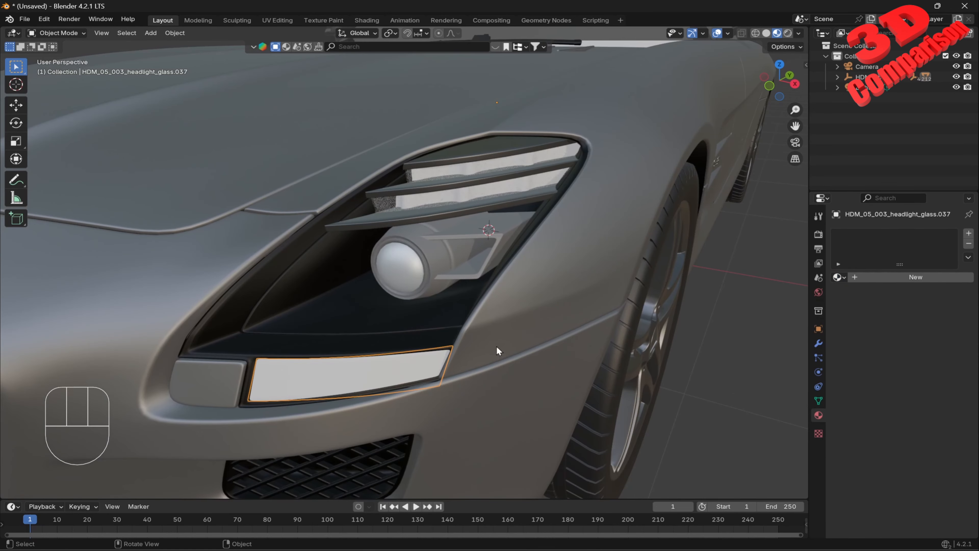
{"action": "left_click", "coordinate": [838, 277]}
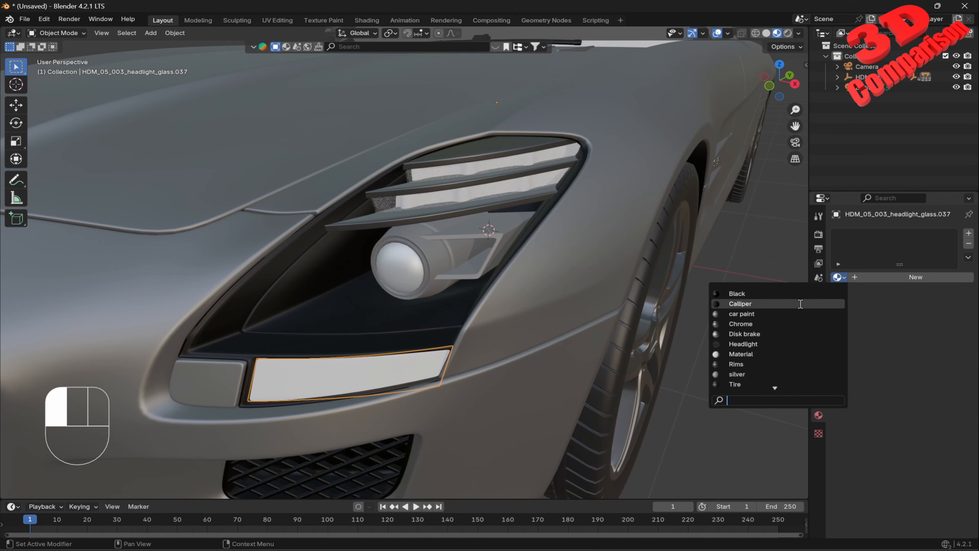
{"action": "left_click", "coordinate": [765, 344]}
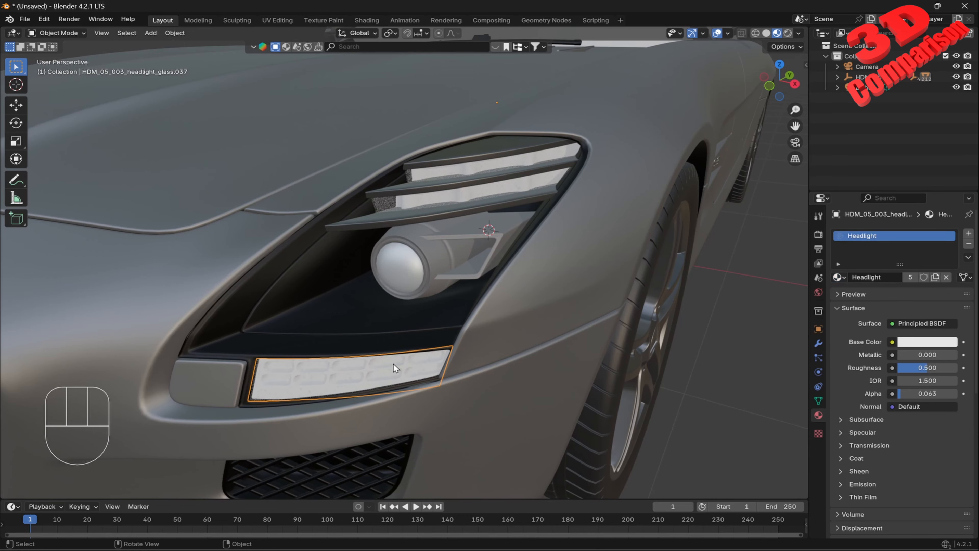
Hide the lower light strip's glass cover and assign the Chrome material to the reflector behind it.
{"action": "middle_click_drag", "start_coordinate": [396, 369], "coordinate": [381, 242], "text": "shift"}
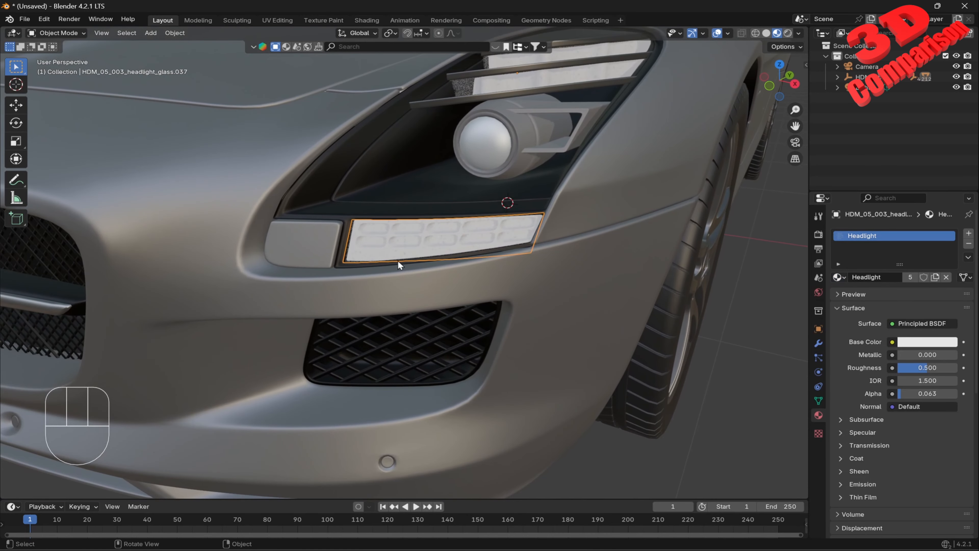
{"action": "key", "text": "alt+a"}
{"action": "key", "text": "h"}
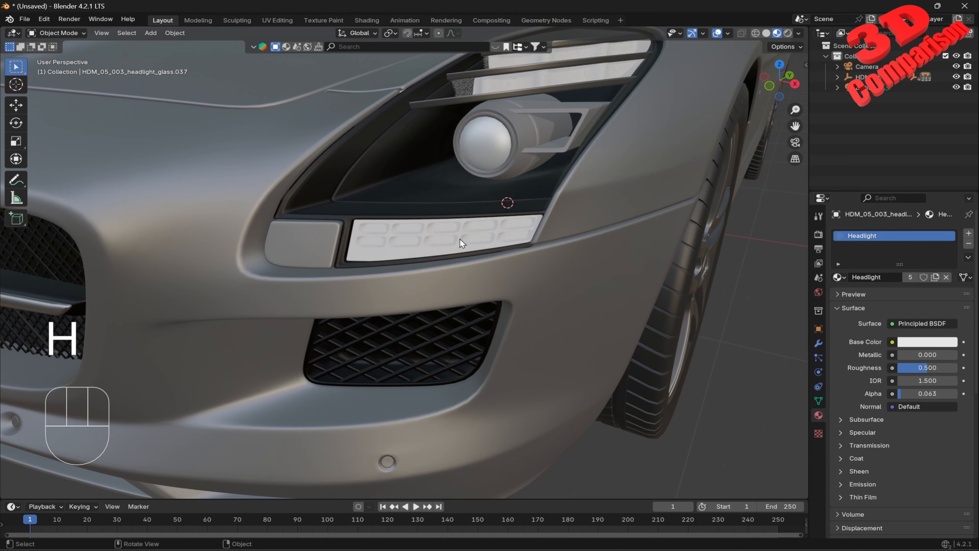
{"action": "left_click", "coordinate": [461, 234]}
{"action": "left_click", "coordinate": [838, 277]}
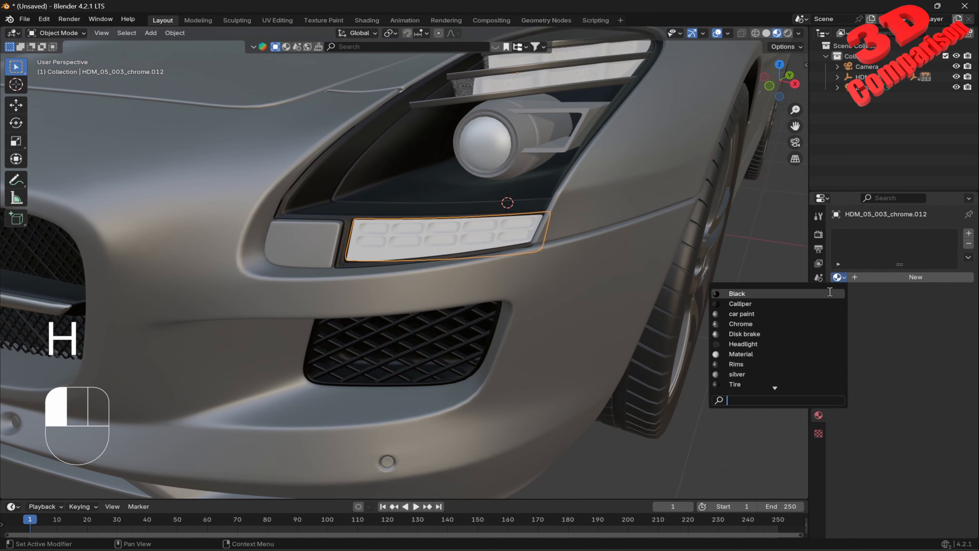
{"action": "left_click", "coordinate": [768, 323]}
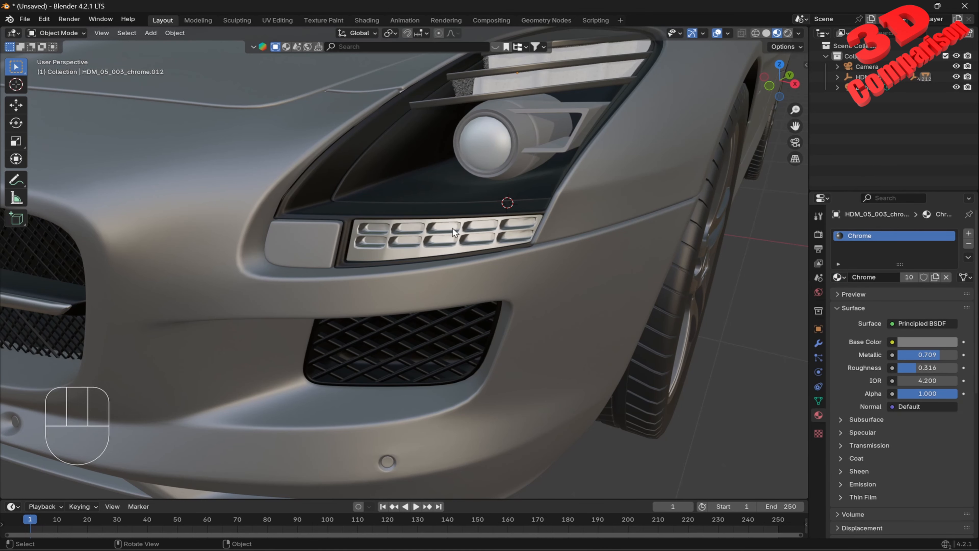
Reveal all hidden parts of the car and clear the selection.
{"action": "scroll", "coordinate": [453, 228], "scroll_direction": "down", "scroll_amount": 5}
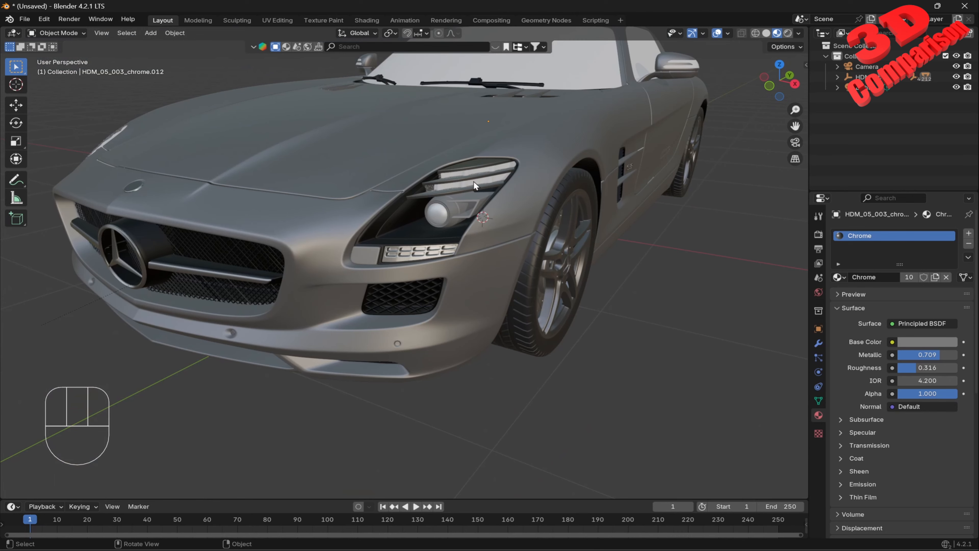
{"action": "key", "text": "alt+h"}
{"action": "left_click", "coordinate": [699, 287]}
{"action": "scroll", "coordinate": [586, 240], "scroll_direction": "down", "scroll_amount": 3}
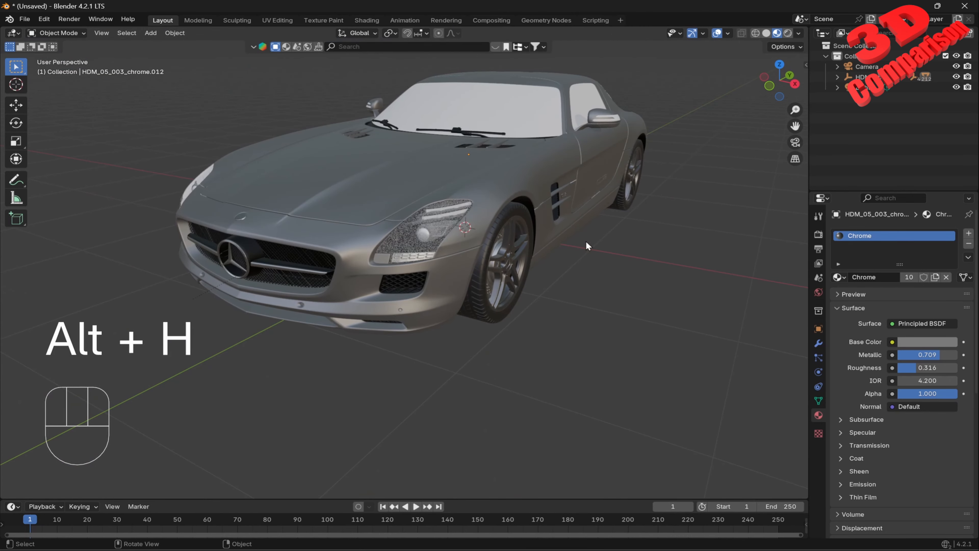
Hide the outer glass of the car's right headlight and assign the Black material to its inner housing.
{"action": "middle_click_drag", "start_coordinate": [378, 221], "coordinate": [415, 220]}
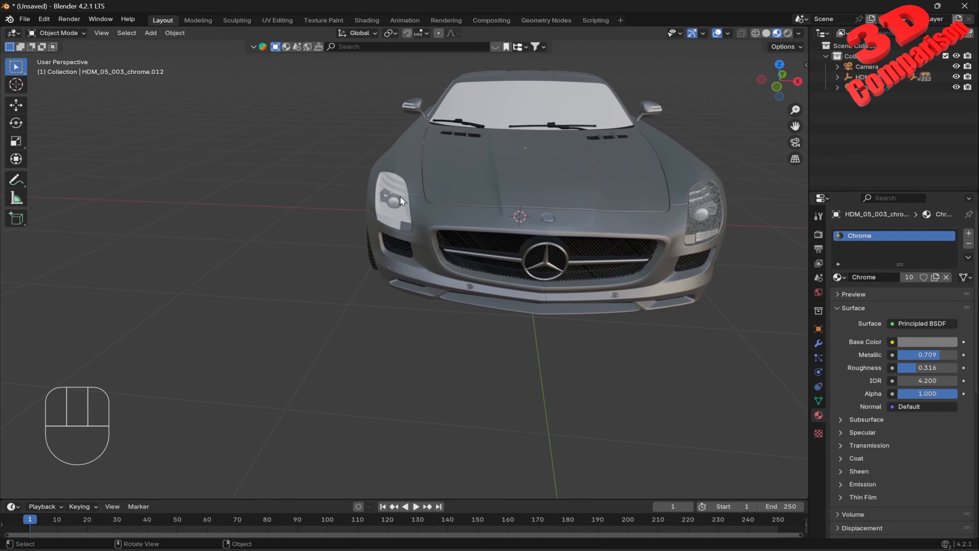
{"action": "scroll", "coordinate": [361, 195], "scroll_direction": "up", "scroll_amount": 5}
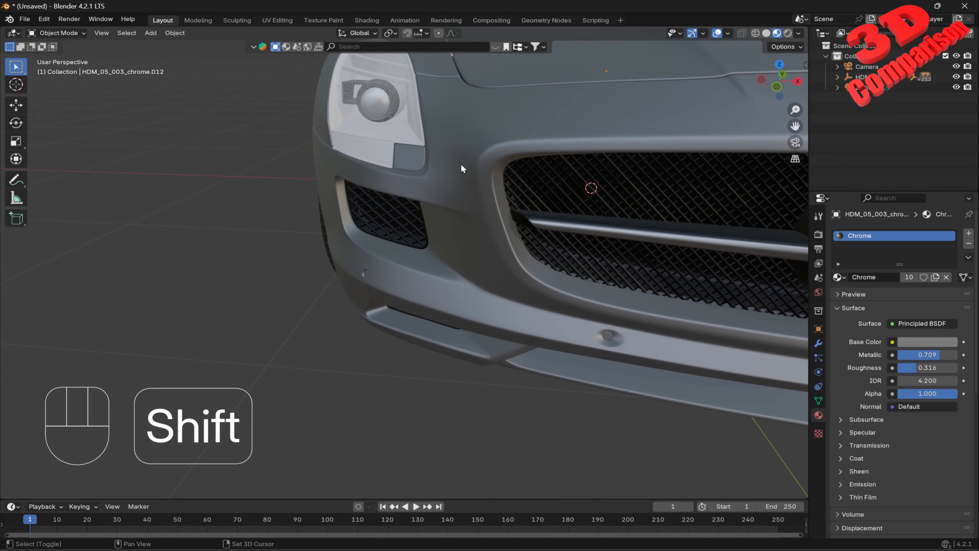
{"action": "middle_click_drag", "start_coordinate": [461, 164], "coordinate": [463, 255], "text": "shift"}
{"action": "left_click", "coordinate": [459, 260]}
{"action": "key", "text": "h"}
{"action": "left_click", "coordinate": [463, 262]}
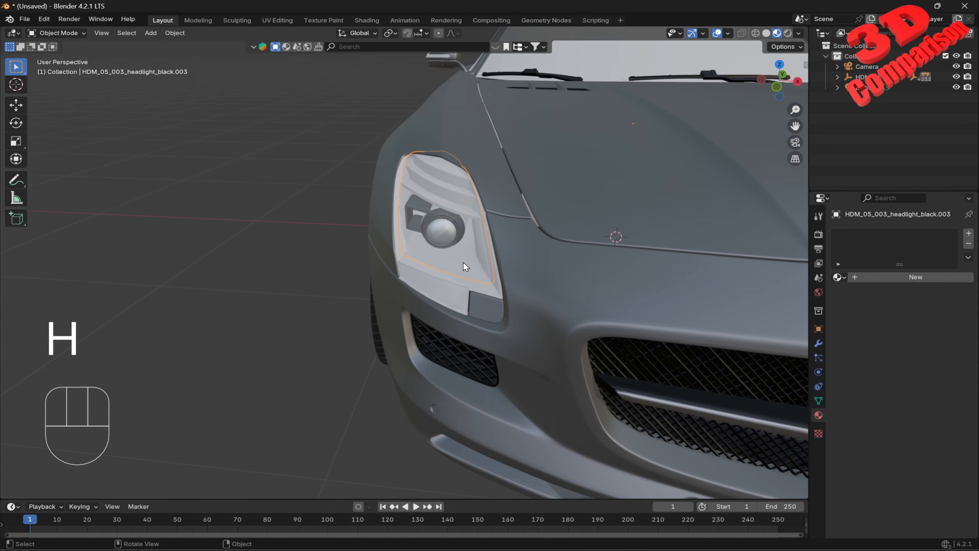
{"action": "left_click", "coordinate": [838, 277]}
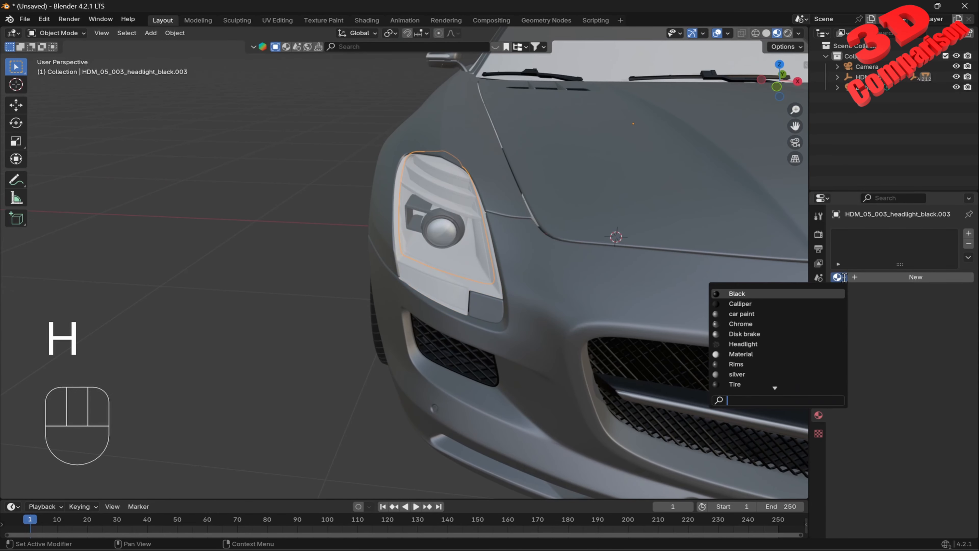
{"action": "left_click", "coordinate": [780, 300]}
Assign the Headlight material to the glass cover of the right headlight's lower light strip.
{"action": "left_click", "coordinate": [460, 296]}
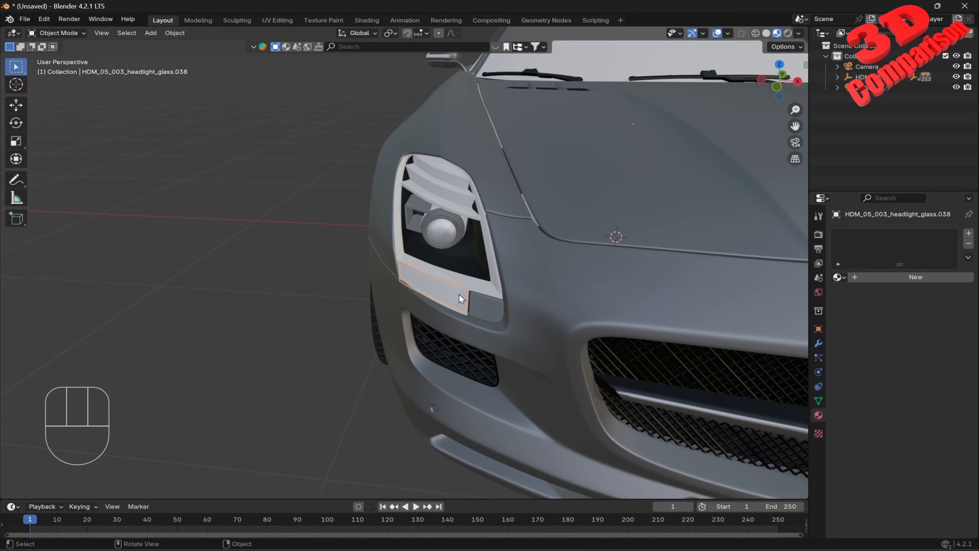
{"action": "left_click", "coordinate": [837, 277]}
{"action": "left_click", "coordinate": [756, 346]}
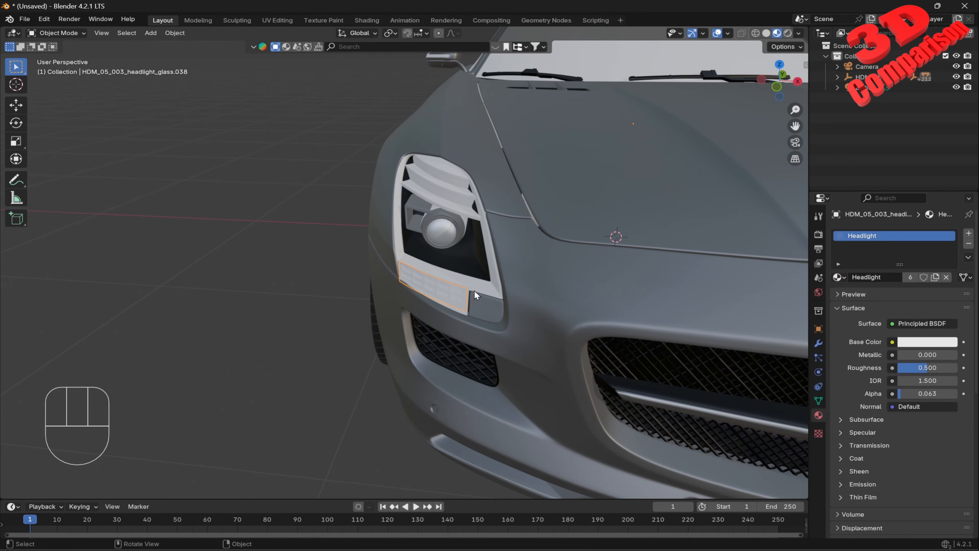
Assign the Black material to the frame surrounding the right headlight's interior.
{"action": "left_click", "coordinate": [474, 289]}
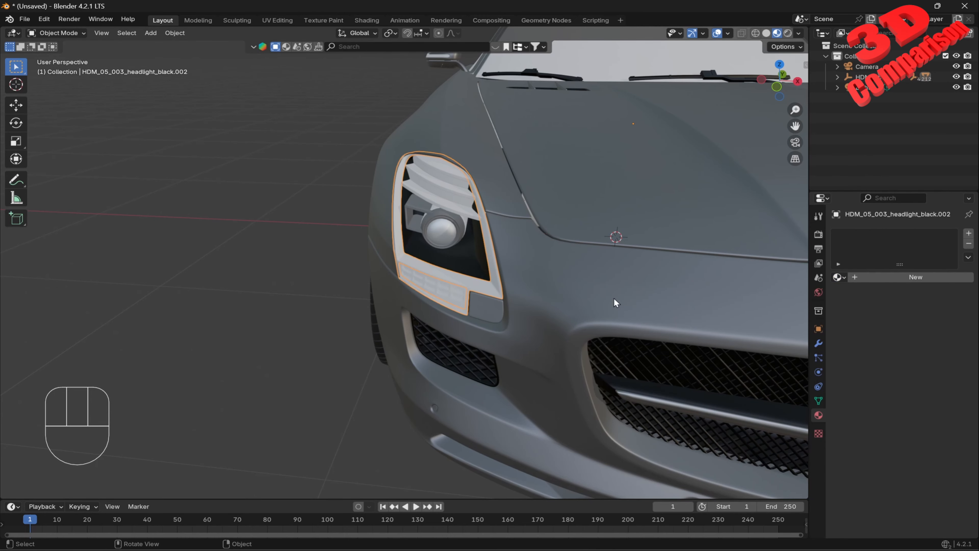
{"action": "left_click", "coordinate": [844, 277]}
{"action": "left_click", "coordinate": [798, 297]}
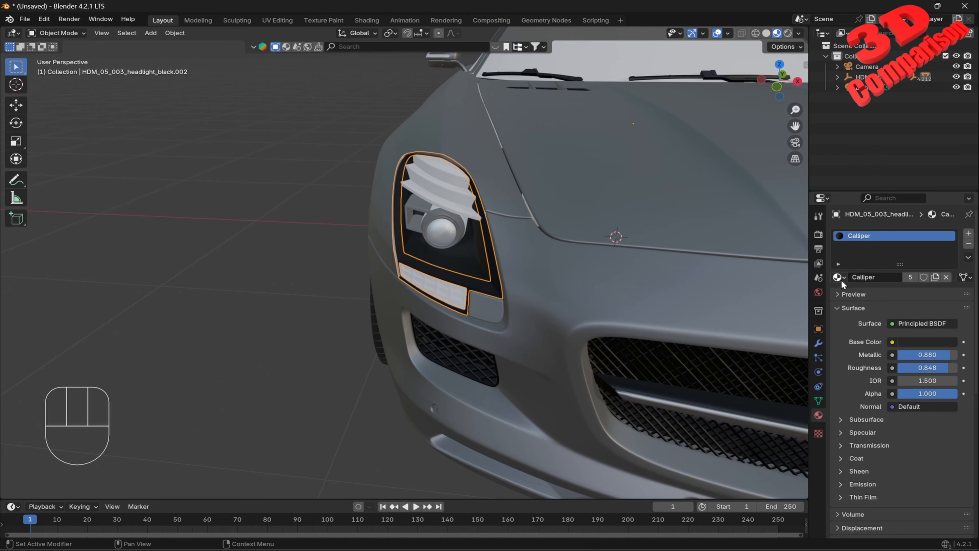
{"action": "left_click", "coordinate": [841, 280]}
{"action": "left_click", "coordinate": [795, 292]}
Assign the Black material to the lower and middle fins above the right headlight's projector.
{"action": "left_click", "coordinate": [466, 209]}
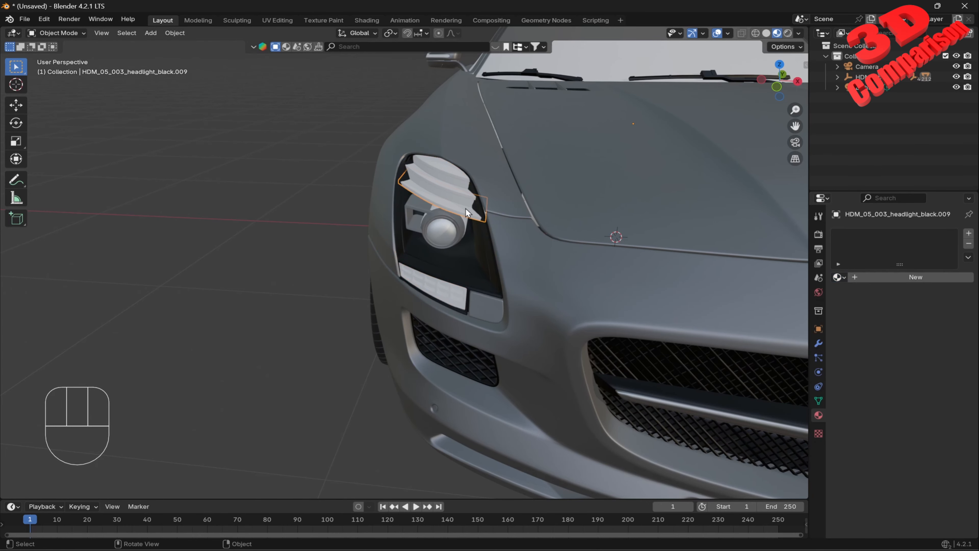
{"action": "scroll", "coordinate": [705, 269], "scroll_direction": "down", "scroll_amount": 5}
{"action": "middle_click_drag", "start_coordinate": [705, 268], "coordinate": [618, 267], "text": "shift"}
{"action": "scroll", "coordinate": [692, 255], "scroll_direction": "up", "scroll_amount": 4}
{"action": "left_click", "coordinate": [838, 277]}
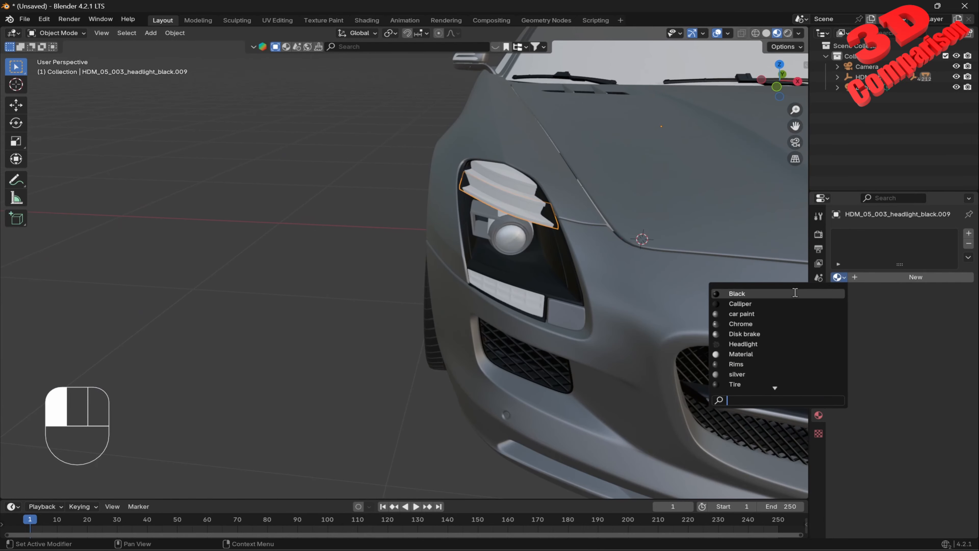
{"action": "left_click", "coordinate": [793, 290]}
{"action": "left_click", "coordinate": [524, 199]}
{"action": "left_click", "coordinate": [837, 277]}
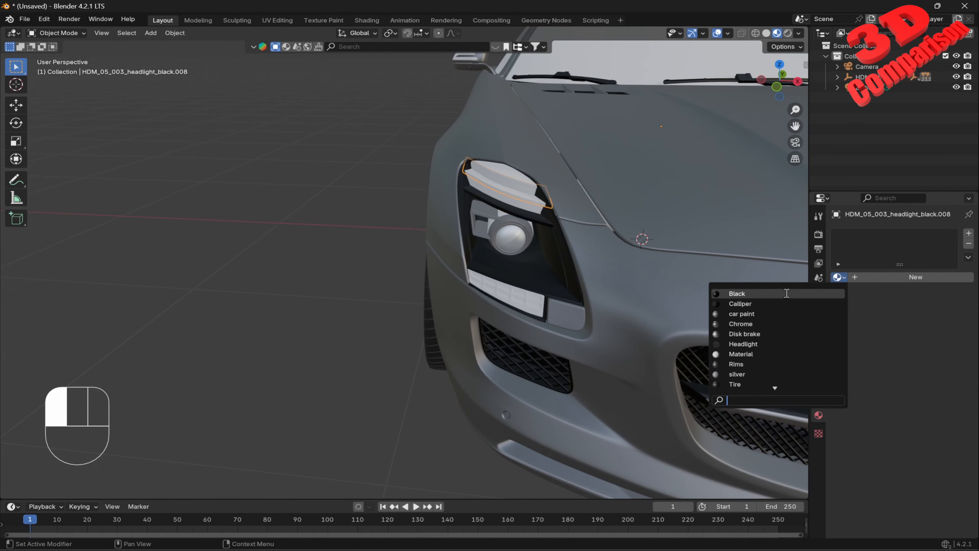
{"action": "left_click", "coordinate": [782, 291]}
Assign the Headlight material to the two glass strips between the right headlight's fins.
{"action": "left_click", "coordinate": [535, 206]}
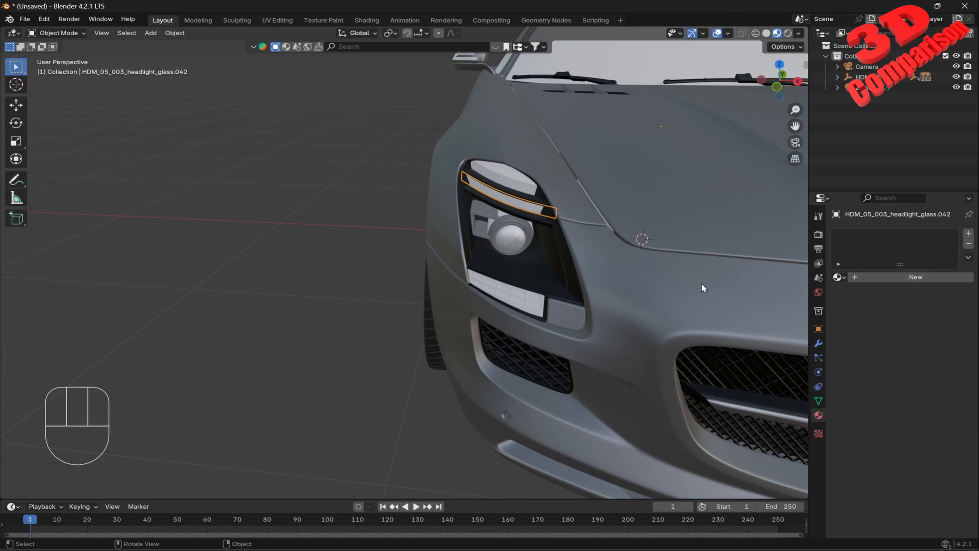
{"action": "left_click", "coordinate": [840, 277]}
{"action": "left_click", "coordinate": [756, 344]}
{"action": "left_click", "coordinate": [515, 186]}
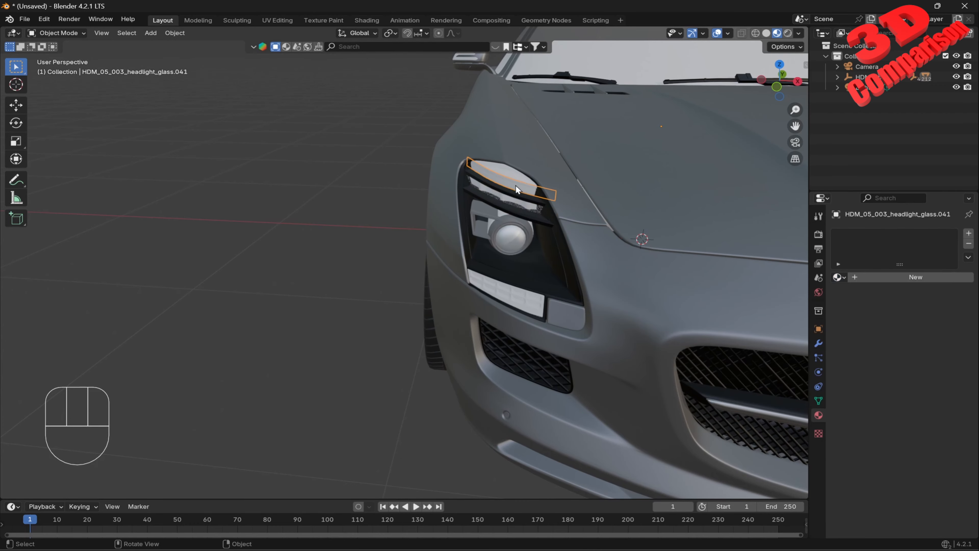
{"action": "left_click", "coordinate": [838, 277]}
{"action": "left_click", "coordinate": [756, 344]}
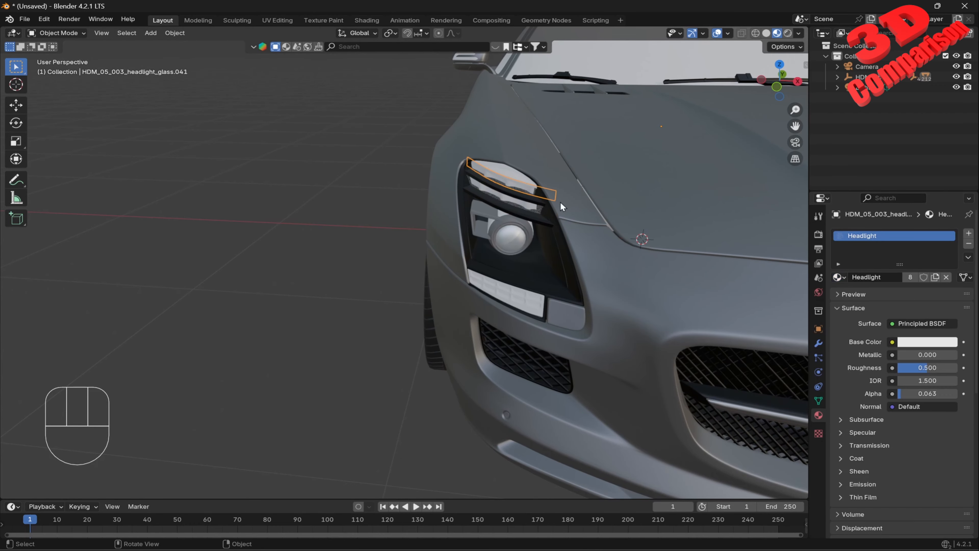
Assign the Black material to the uppermost fin of the right headlight.
{"action": "left_click", "coordinate": [528, 183]}
{"action": "left_click", "coordinate": [837, 277]}
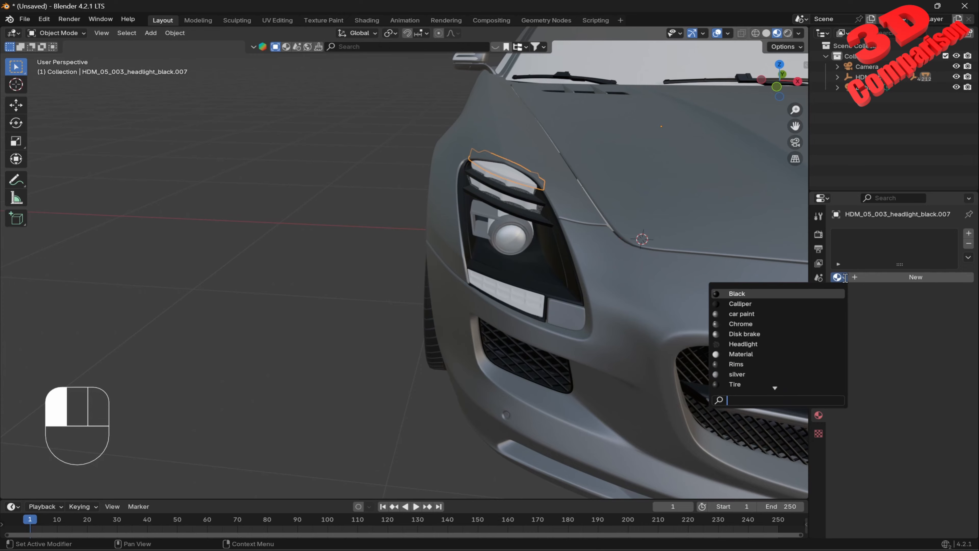
{"action": "left_click", "coordinate": [783, 294]}
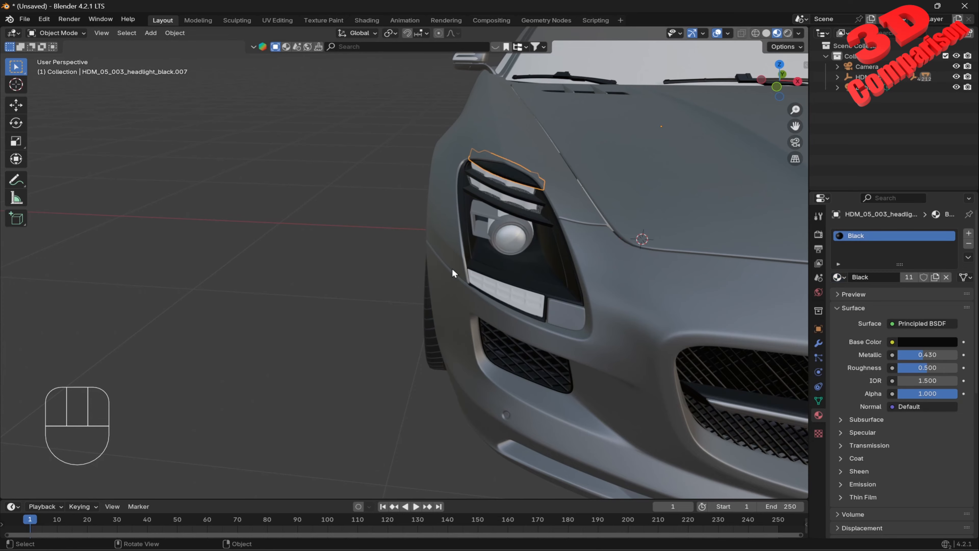
Assign the silver material to the round shell behind the right headlight's projector.
{"action": "left_click", "coordinate": [502, 215]}
{"action": "middle_click_drag", "start_coordinate": [628, 259], "coordinate": [534, 258], "text": "shift"}
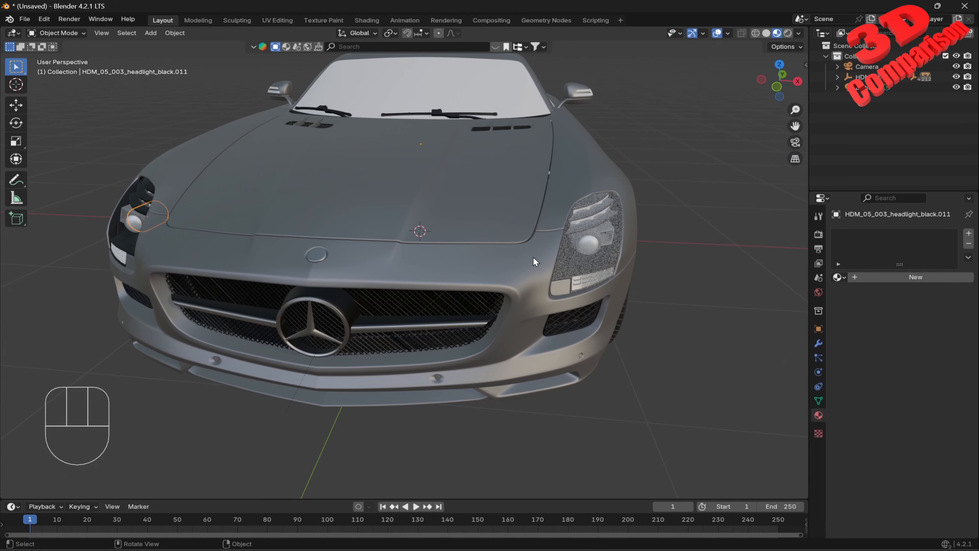
{"action": "left_click", "coordinate": [839, 277]}
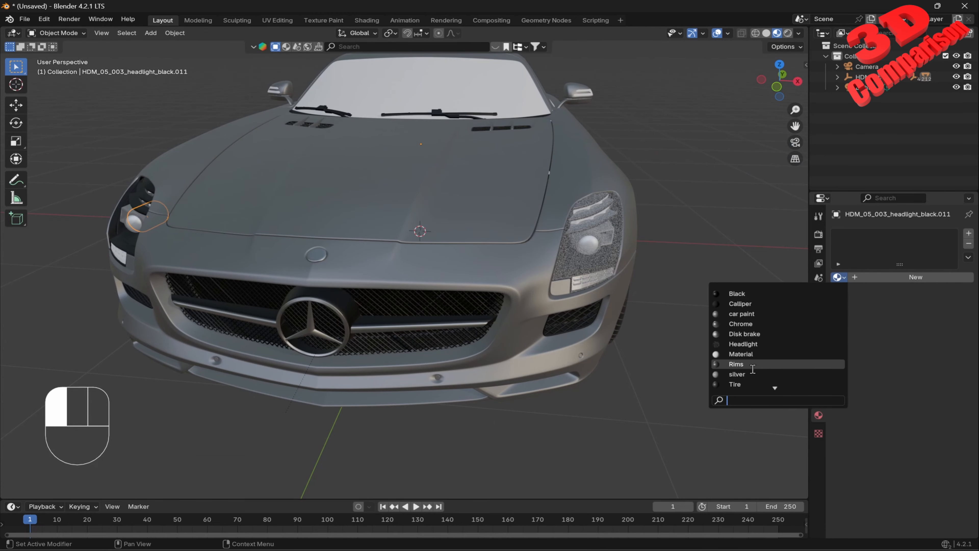
{"action": "left_click", "coordinate": [771, 365]}
Hide the outer glass of the car's left headlight.
{"action": "middle_click_drag", "start_coordinate": [366, 271], "coordinate": [456, 240], "text": "shift"}
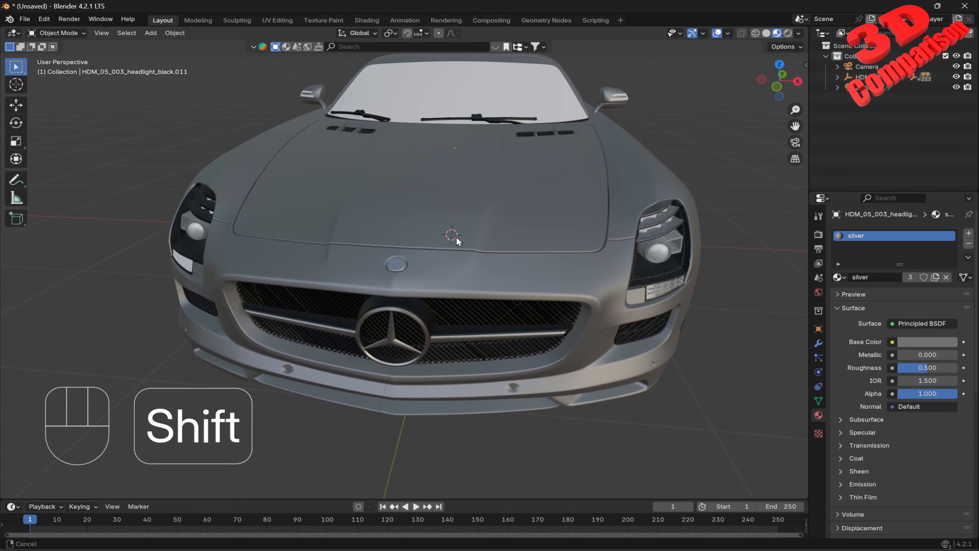
{"action": "left_click", "coordinate": [660, 228]}
{"action": "key", "text": "h"}
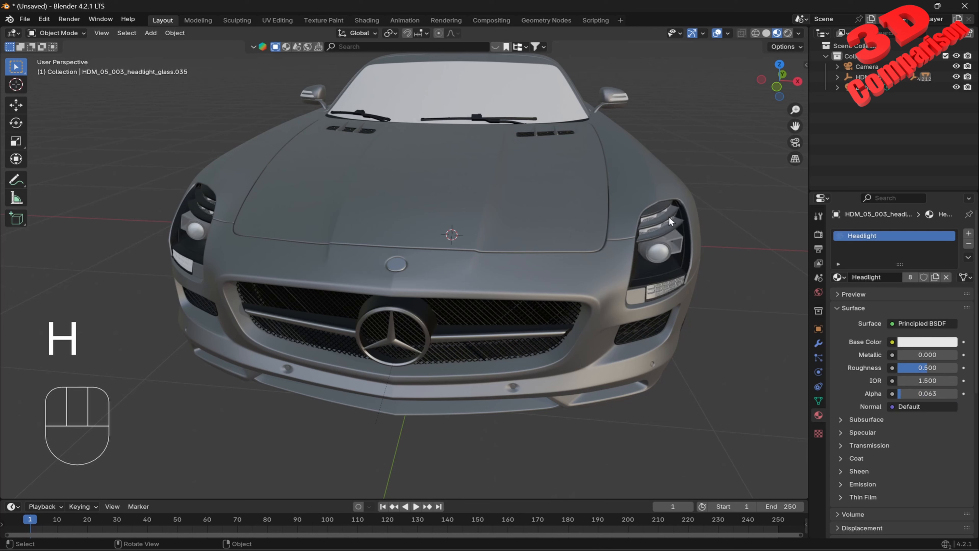
Assign the silver material to the three black fins inside the car's right headlight.
{"action": "left_click", "coordinate": [205, 197]}
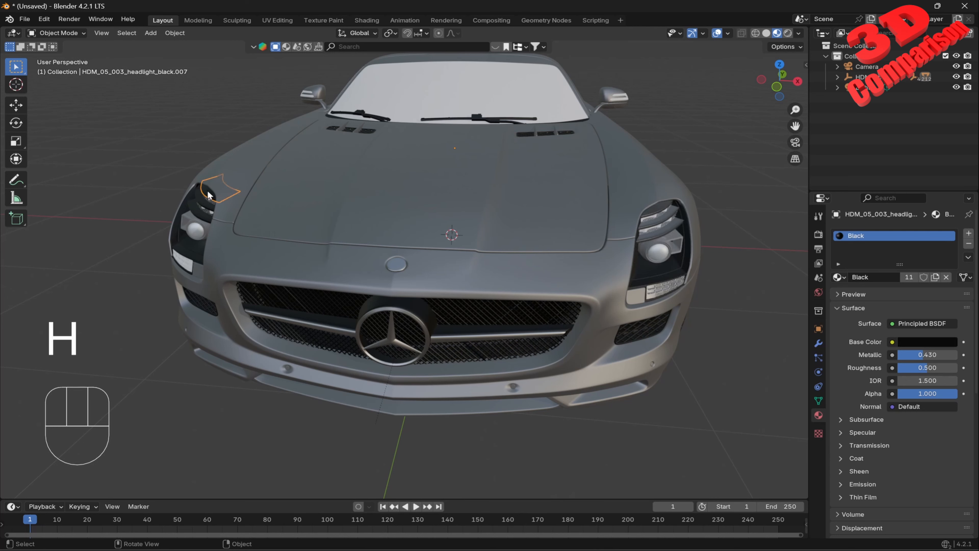
{"action": "left_click", "coordinate": [840, 277]}
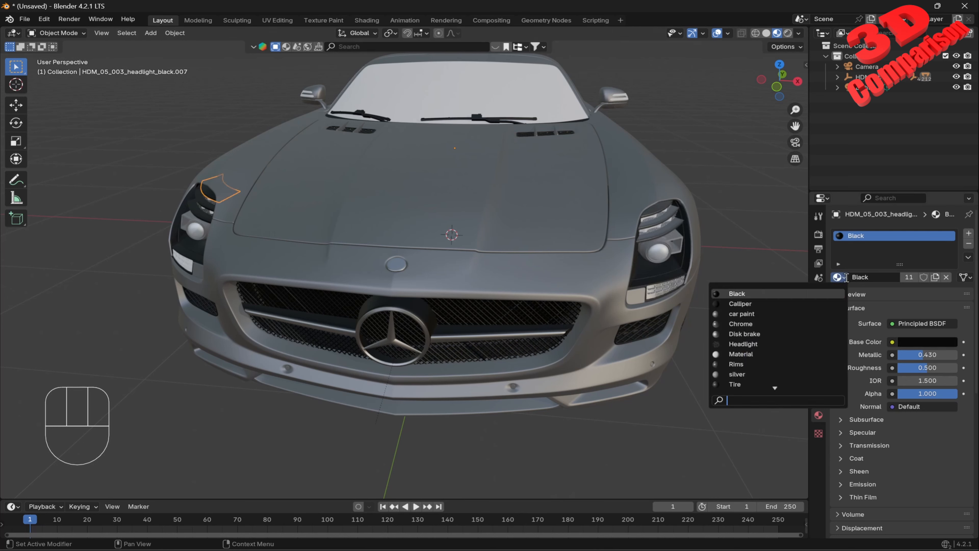
{"action": "left_click", "coordinate": [206, 209]}
{"action": "left_click", "coordinate": [839, 277]}
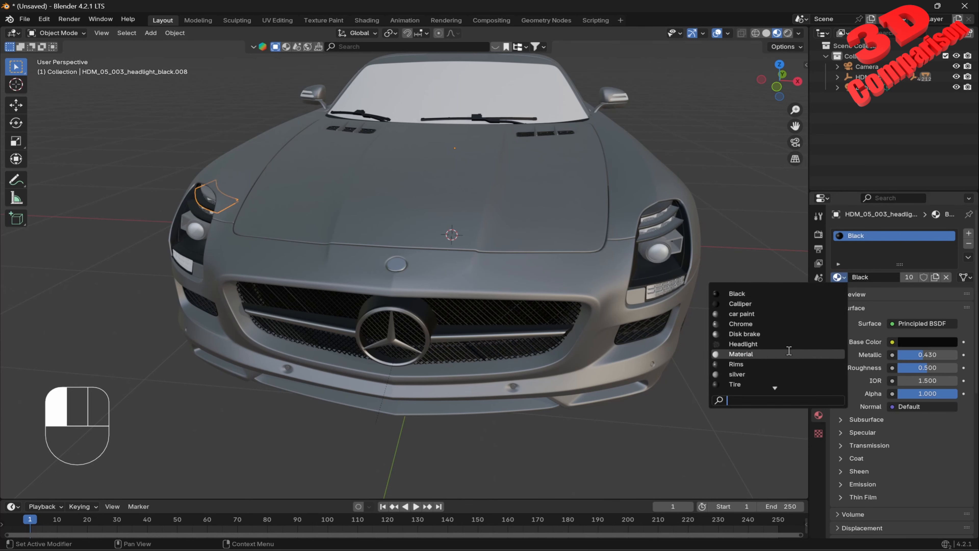
{"action": "left_click", "coordinate": [746, 373]}
{"action": "left_click", "coordinate": [204, 222]}
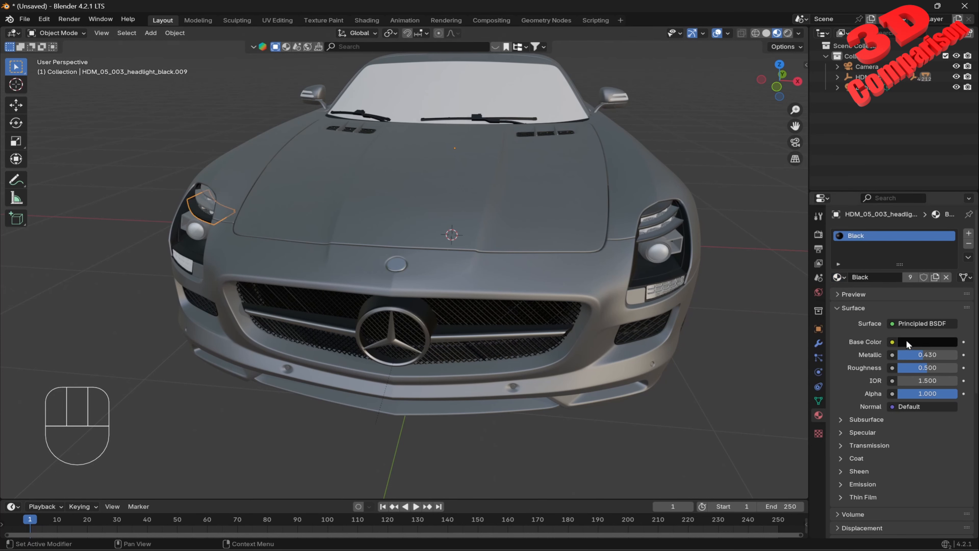
{"action": "left_click", "coordinate": [841, 278]}
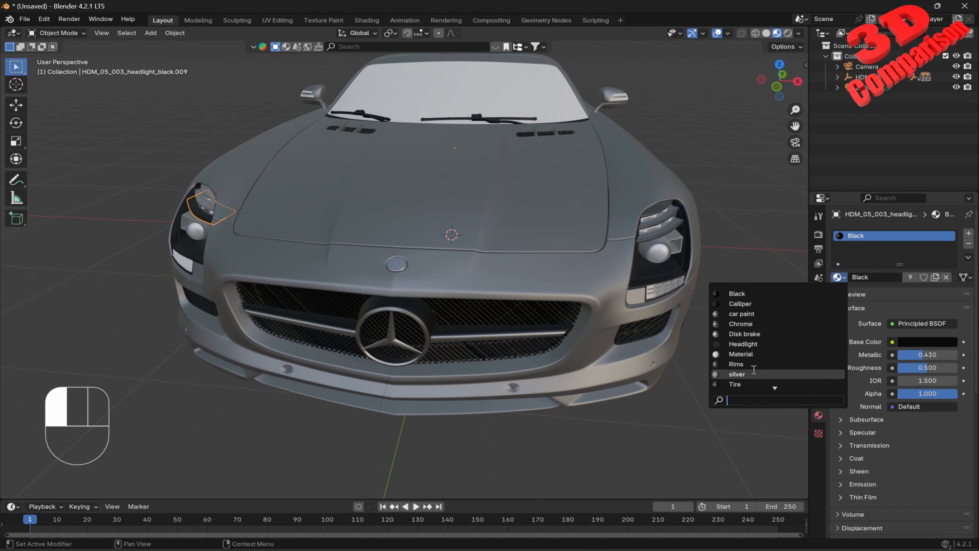
{"action": "left_click", "coordinate": [746, 373]}
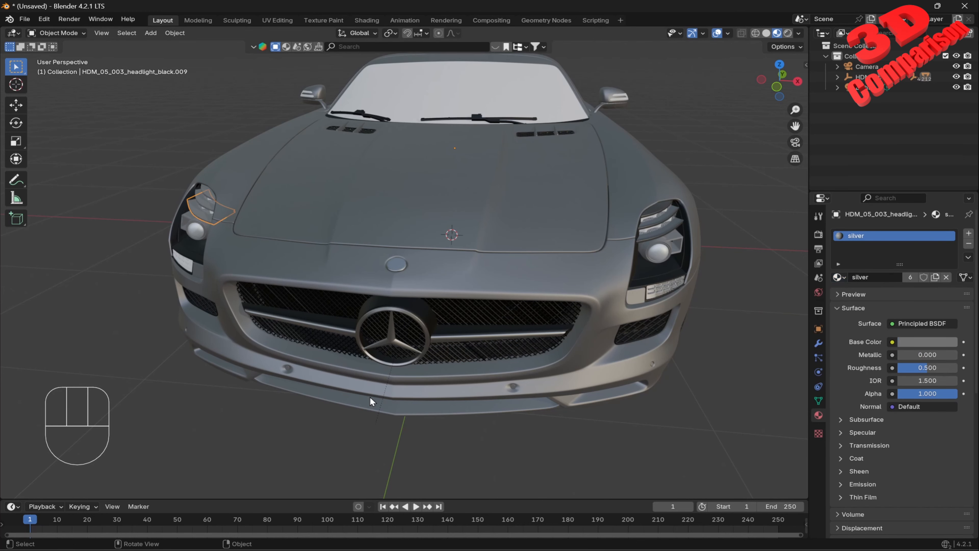
Hide the cover over the lower light strip of the car's right headlight and assign the Chrome material to the strip.
{"action": "left_click", "coordinate": [374, 406]}
{"action": "mouse_move", "coordinate": [352, 276]}
{"action": "middle_mouse_down", "text": "shift"}
{"action": "mouse_move", "coordinate": [420, 259]}
{"action": "mouse_move", "coordinate": [467, 261]}
{"action": "middle_mouse_up", "text": "shift"}
{"action": "scroll", "coordinate": [428, 243], "scroll_direction": "up", "scroll_amount": 2}
{"action": "left_click", "coordinate": [424, 213]}
{"action": "key", "text": "h"}
{"action": "left_click", "coordinate": [424, 213]}
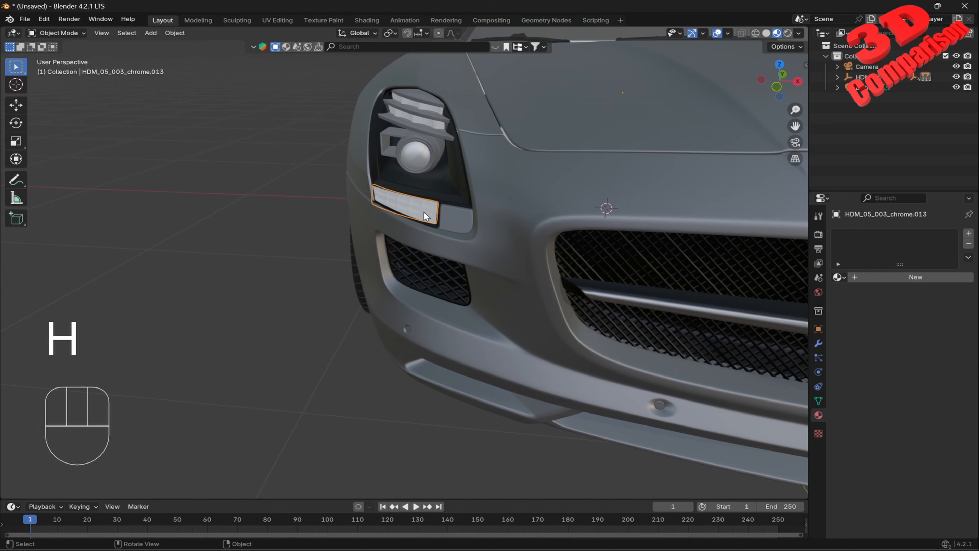
{"action": "left_click", "coordinate": [839, 277]}
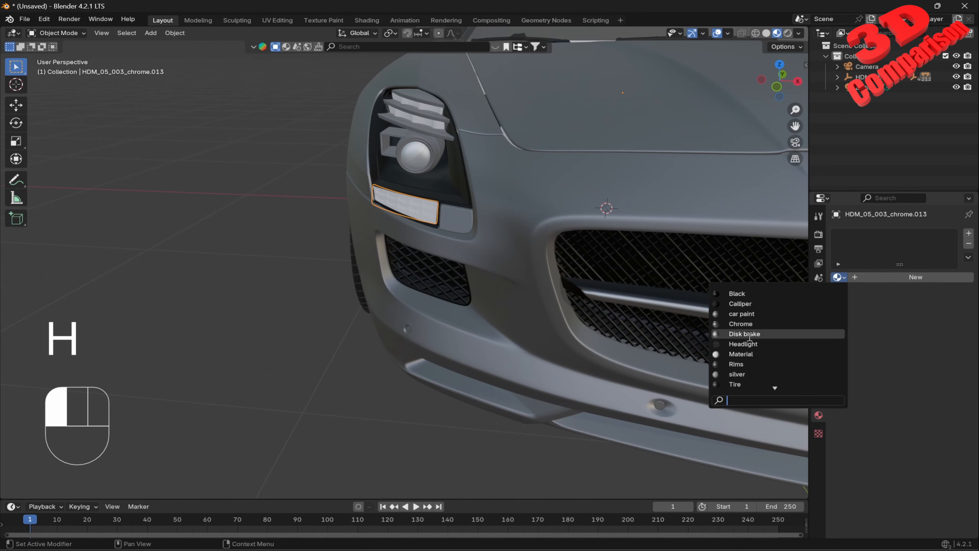
{"action": "left_click", "coordinate": [733, 324]}
Unhide all hidden objects to restore the outer glass on both headlights.
{"action": "scroll", "coordinate": [610, 268], "scroll_direction": "down", "scroll_amount": 5}
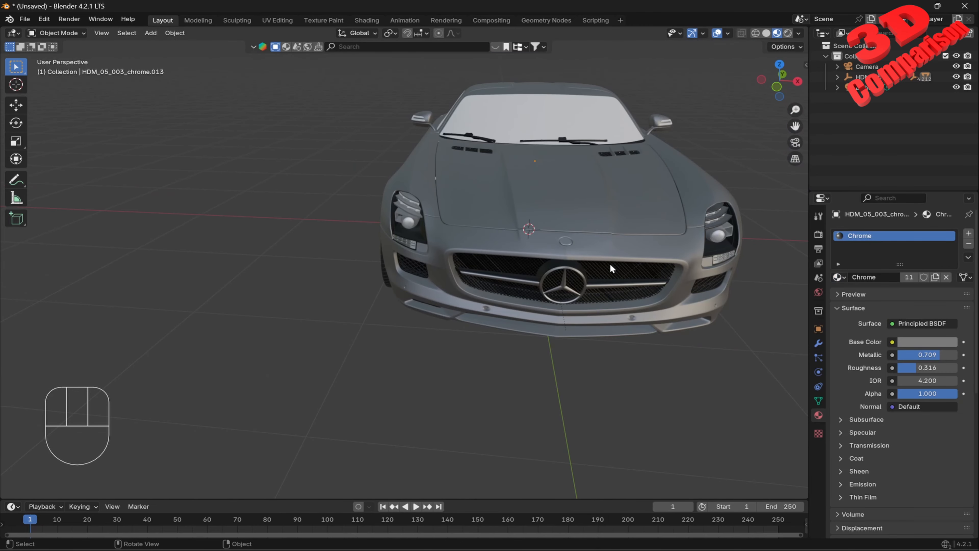
{"action": "left_click", "coordinate": [409, 222]}
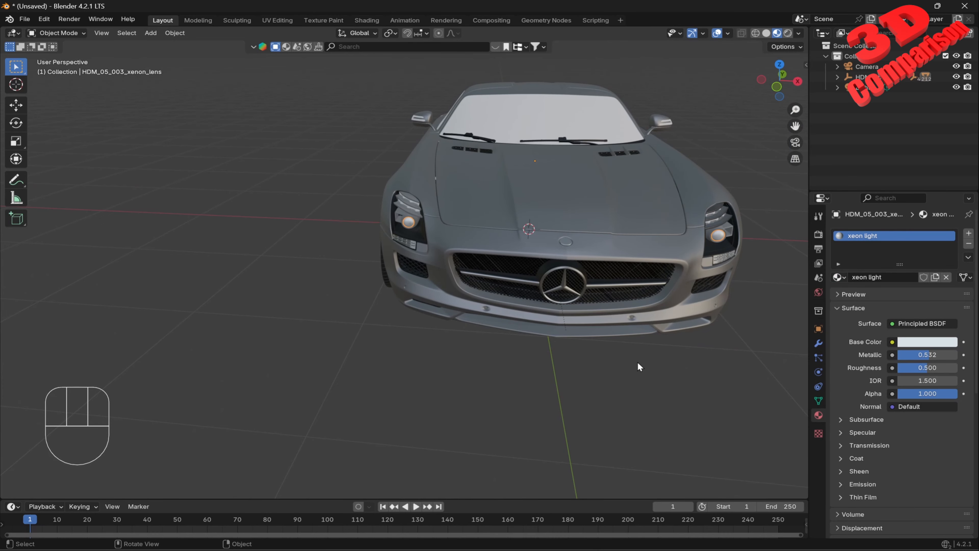
{"action": "key", "text": "alt+h"}
{"action": "middle_click_drag", "start_coordinate": [675, 228], "coordinate": [592, 170]}
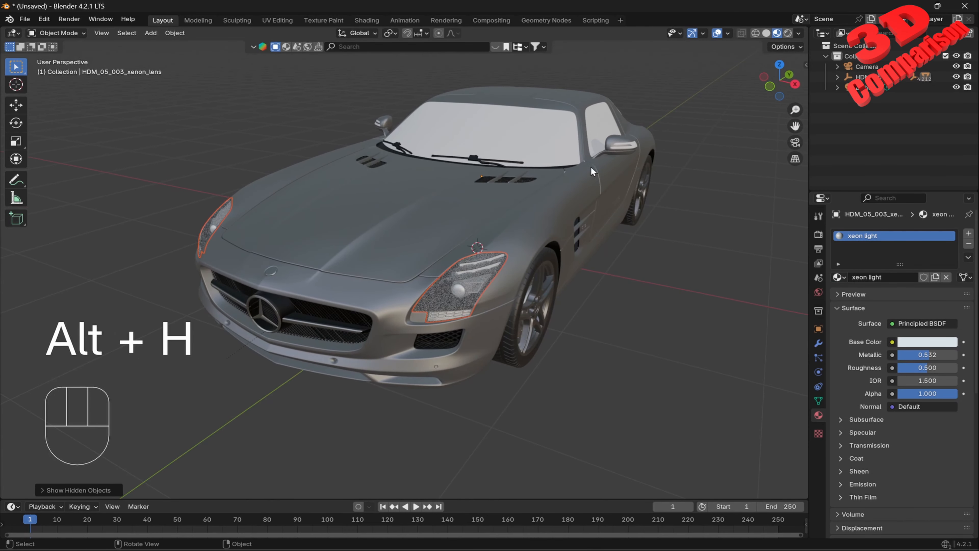
Separate the car's windows object into its loose parts.
{"action": "left_click", "coordinate": [550, 145]}
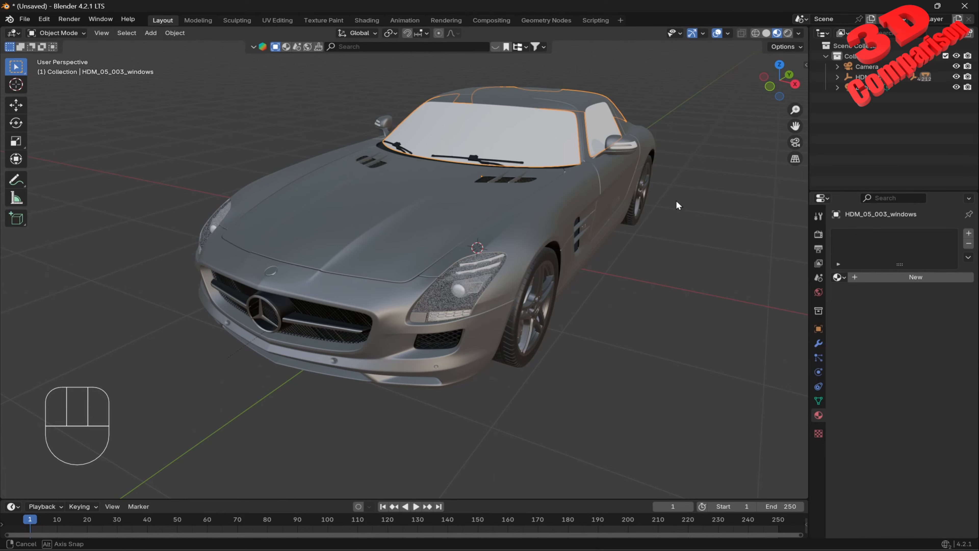
{"action": "middle_click_drag", "start_coordinate": [676, 200], "coordinate": [637, 222]}
{"action": "key", "text": "g"}
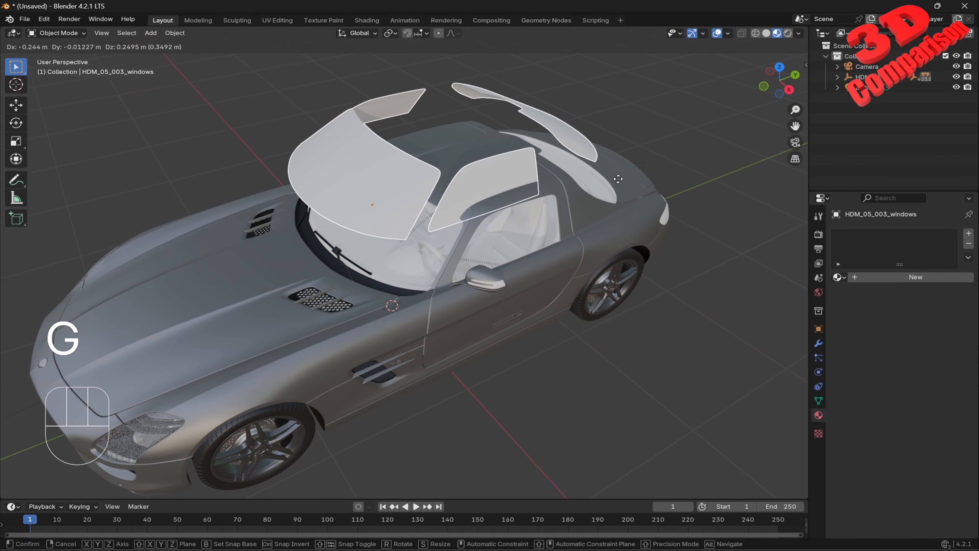
{"action": "key", "text": "Escape"}
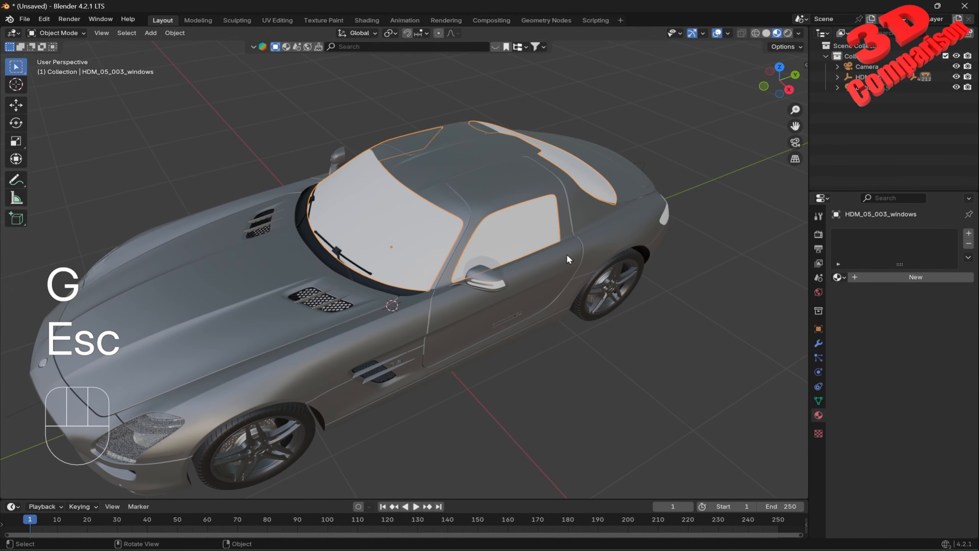
{"action": "middle_click_drag", "start_coordinate": [567, 259], "coordinate": [590, 236]}
{"action": "key", "text": "Tab"}
{"action": "key", "text": "a"}
{"action": "key", "text": "p"}
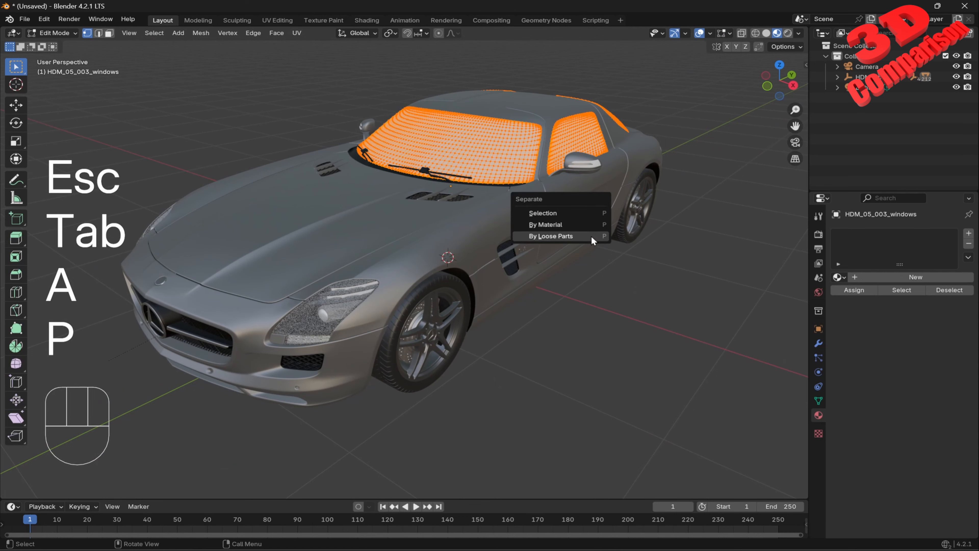
{"action": "left_click", "coordinate": [592, 235]}
{"action": "key", "text": "Tab"}
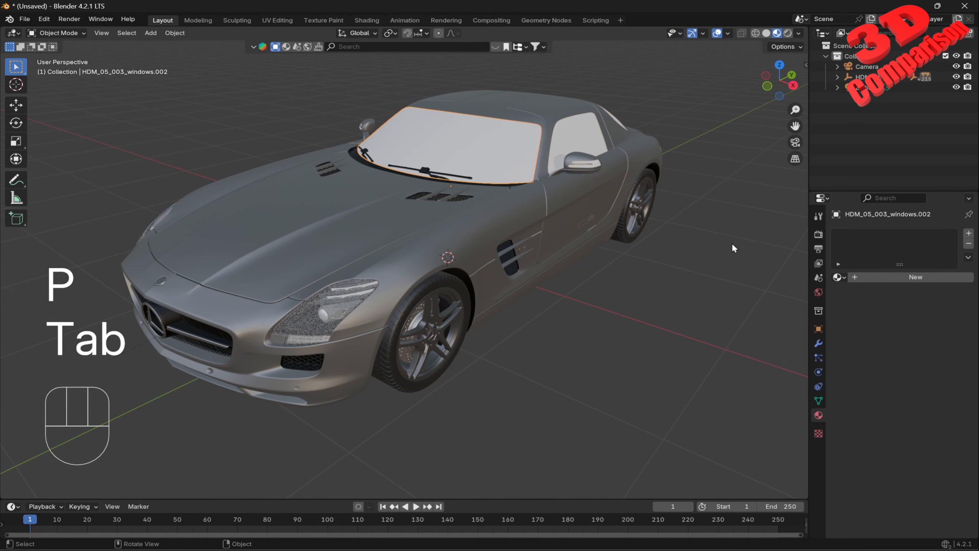
Create a new material named windshield on the front windscreen and set its alpha to 0.057.
{"action": "left_click", "coordinate": [838, 277]}
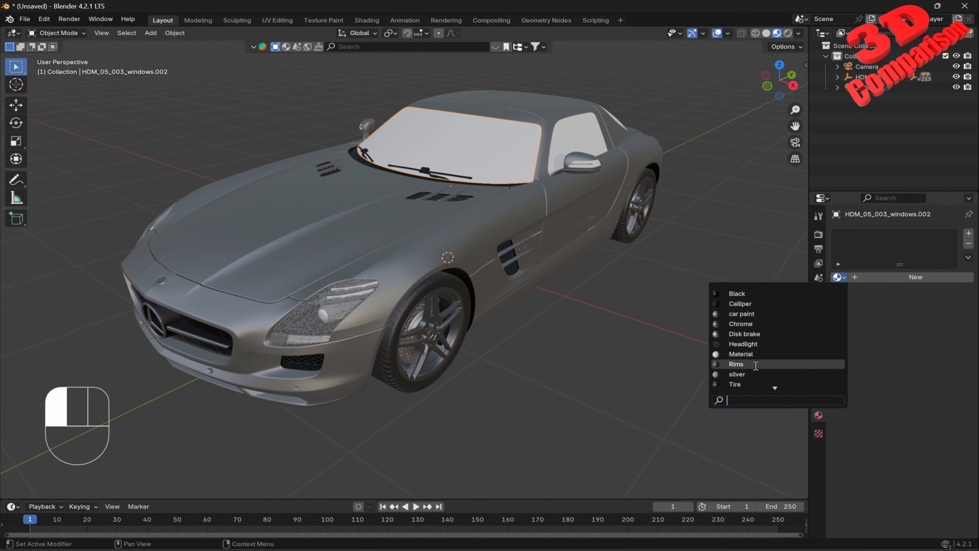
{"action": "left_click", "coordinate": [618, 345]}
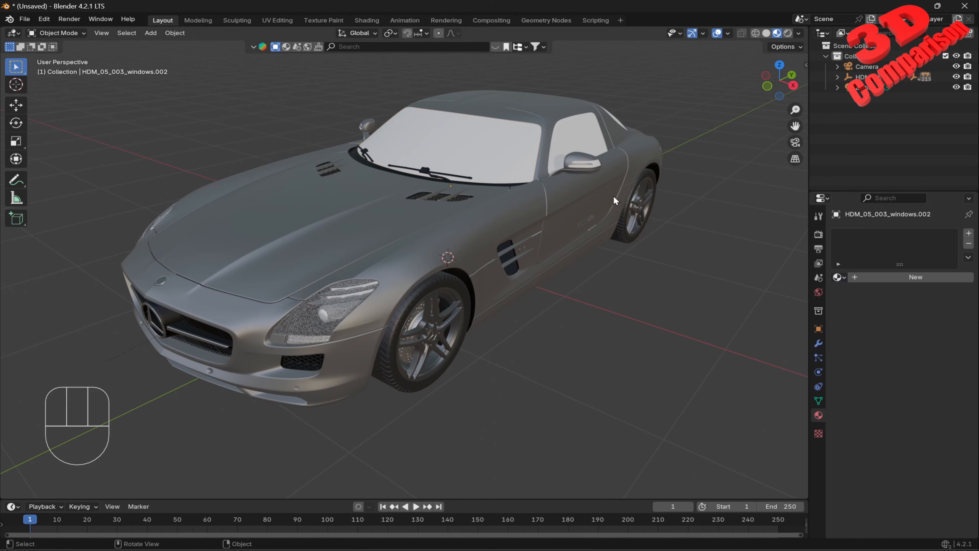
{"action": "left_click", "coordinate": [514, 156]}
{"action": "left_click", "coordinate": [899, 279]}
{"action": "double_click", "coordinate": [872, 235]}
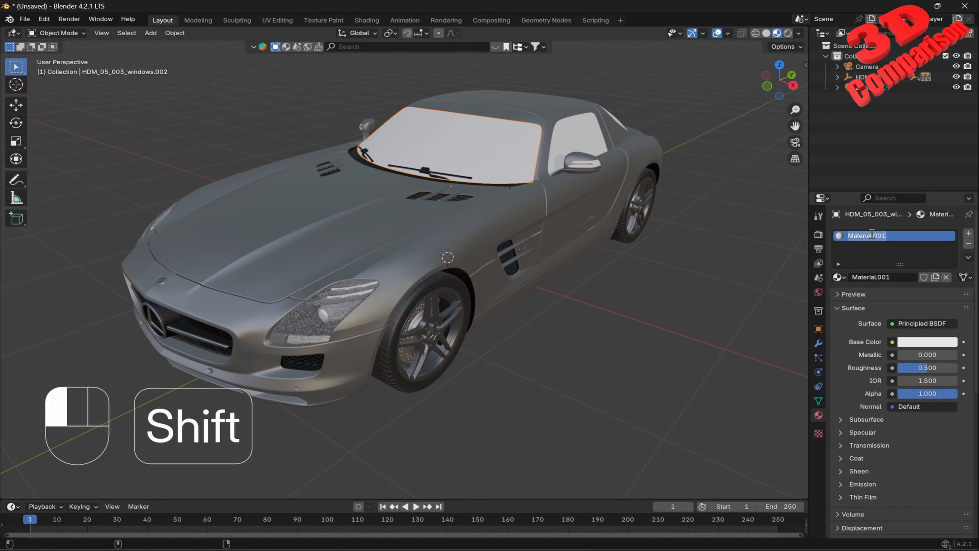
{"action": "type", "text": "Gl"}
{"action": "key", "text": "BackSpace"}
{"action": "key", "text": "BackSpace"}
{"action": "type", "text": "windshield"}
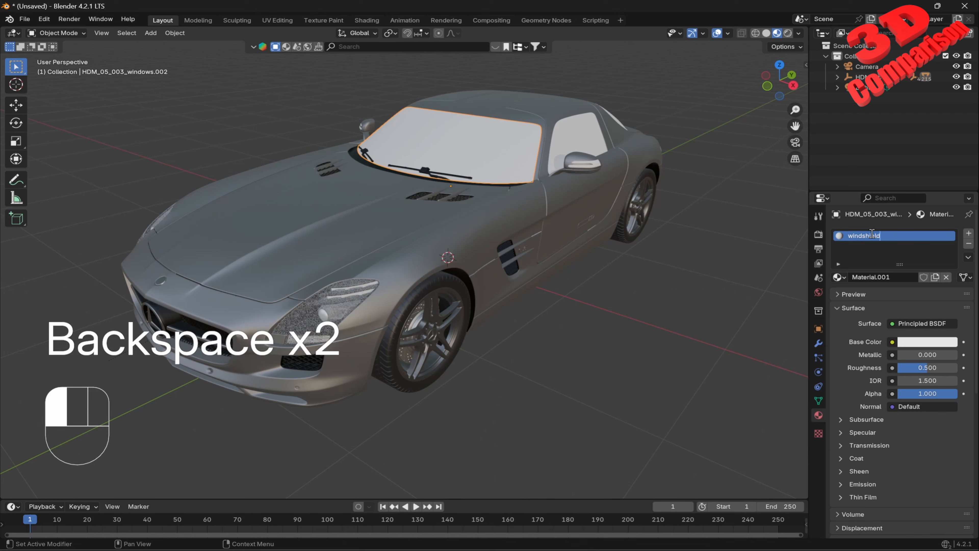
{"action": "left_click", "coordinate": [872, 234]}
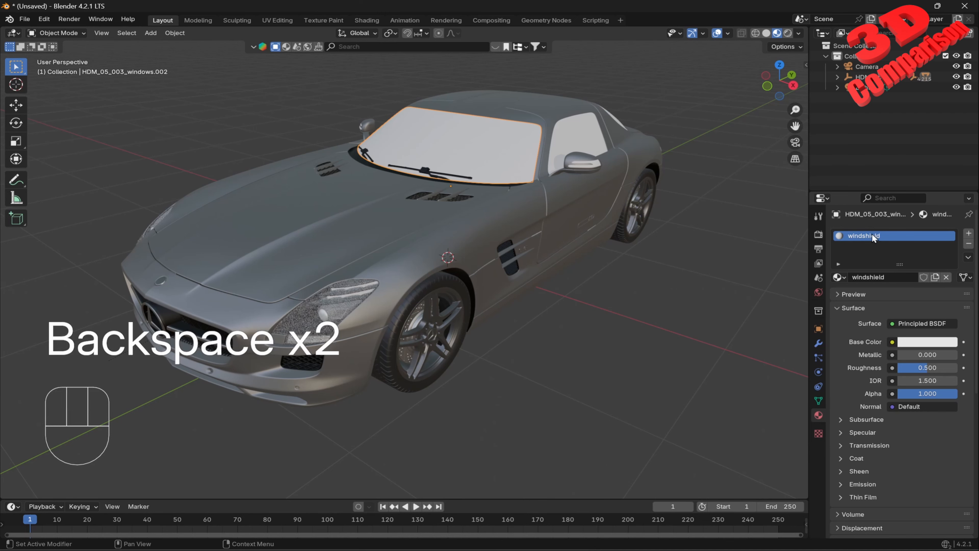
{"action": "left_click", "coordinate": [927, 342]}
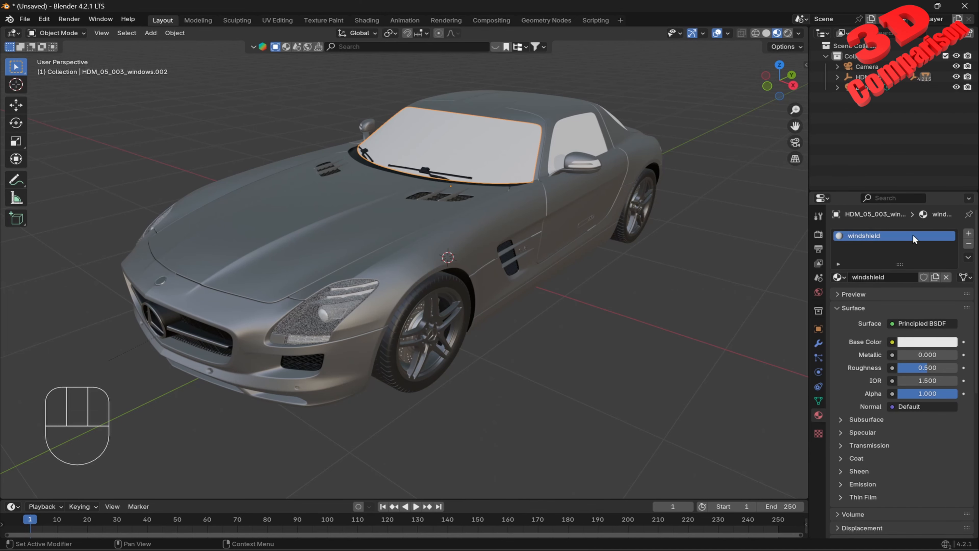
{"action": "left_click_drag", "start_coordinate": [933, 402], "coordinate": [903, 401]}
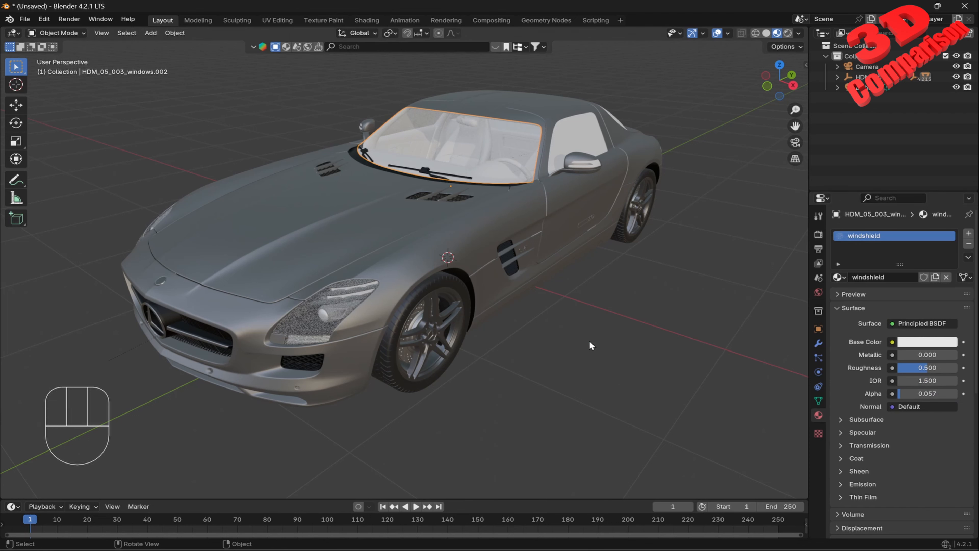
Assign the windshield material to the door window on the car's left side.
{"action": "left_click", "coordinate": [569, 160]}
{"action": "left_click", "coordinate": [839, 277]}
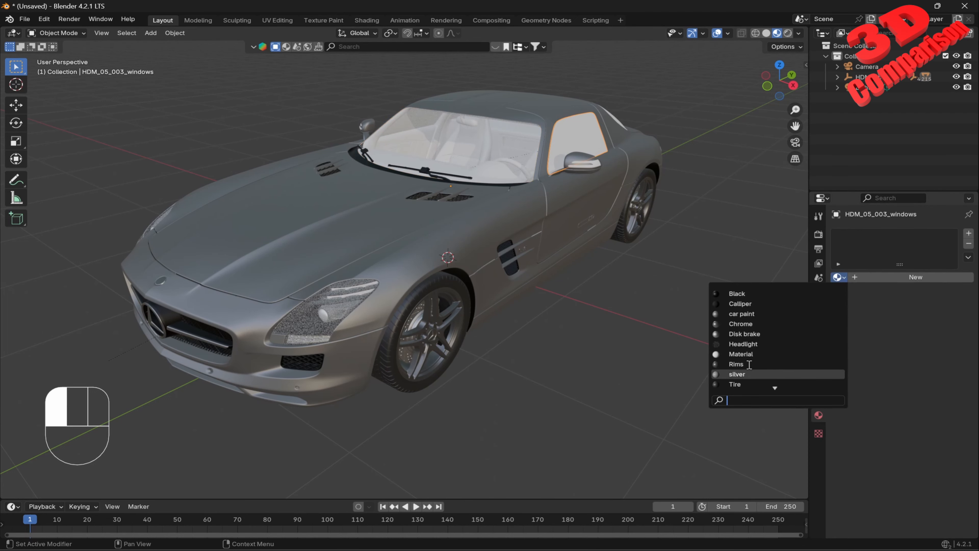
{"action": "type", "text": "w"}
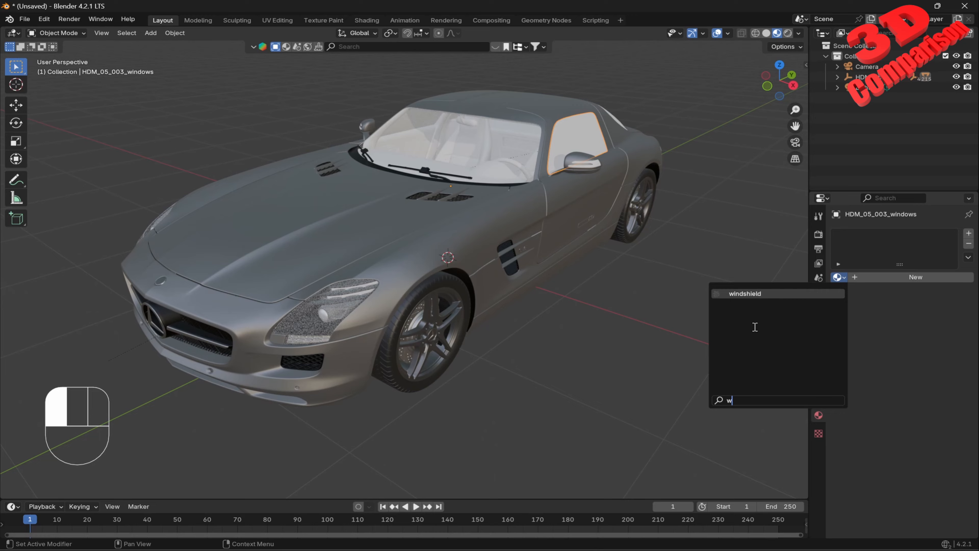
{"action": "left_click", "coordinate": [759, 295]}
Assign the windshield material to the rear window.
{"action": "middle_click_drag", "start_coordinate": [758, 295], "coordinate": [437, 167]}
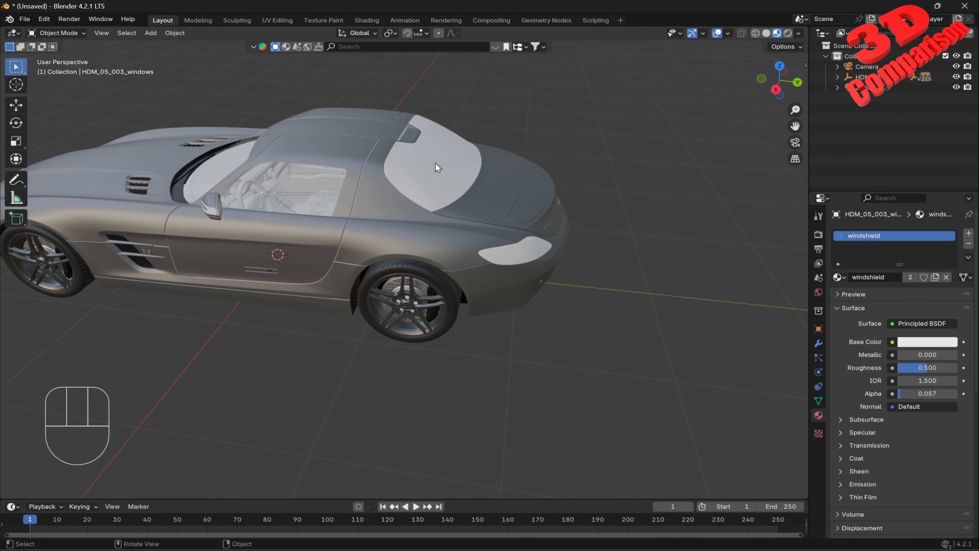
{"action": "left_click", "coordinate": [437, 166]}
{"action": "left_click", "coordinate": [839, 277]}
{"action": "type", "text": "wi"}
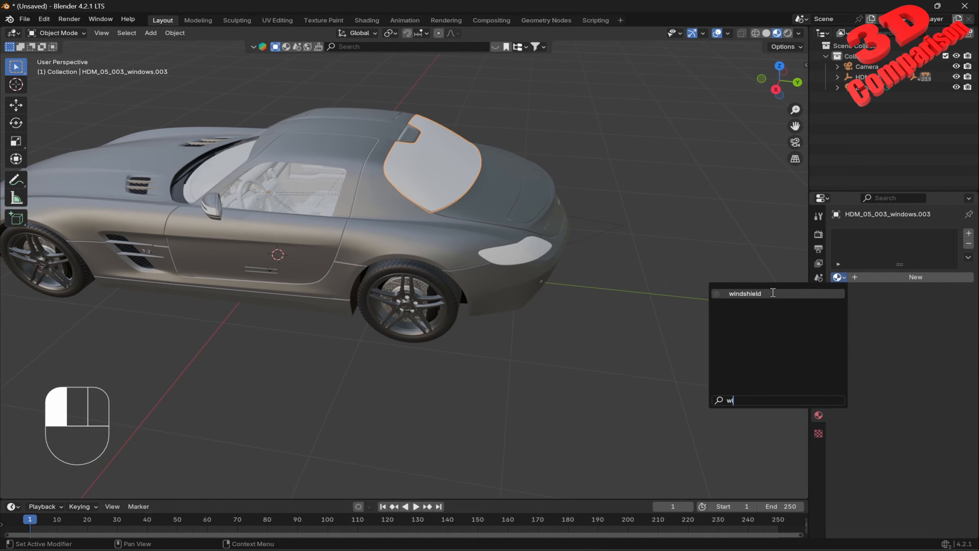
{"action": "left_click", "coordinate": [773, 293]}
Assign the windshield material to the door window on the car's right side.
{"action": "middle_click_drag", "start_coordinate": [636, 246], "coordinate": [439, 236]}
{"action": "left_click", "coordinate": [411, 216]}
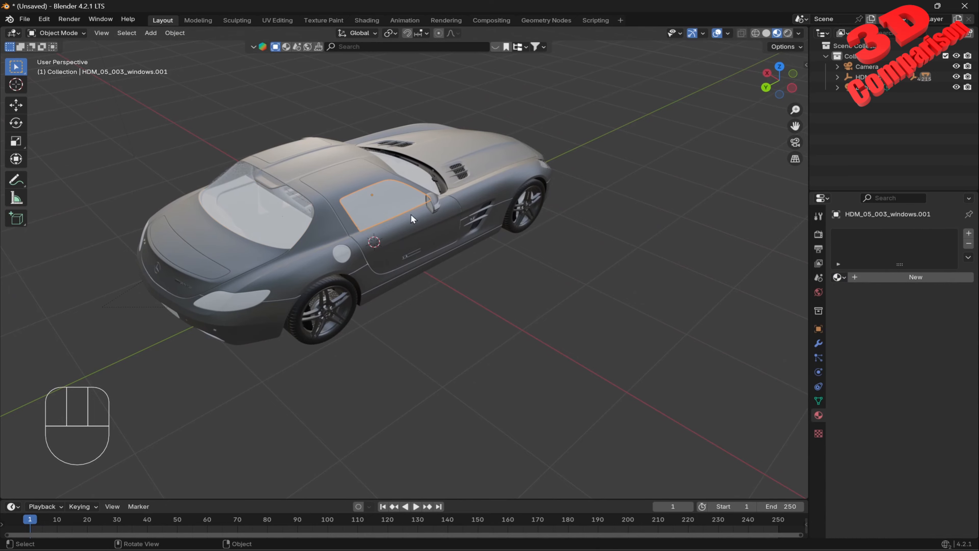
{"action": "left_click", "coordinate": [839, 276]}
{"action": "type", "text": "wi"}
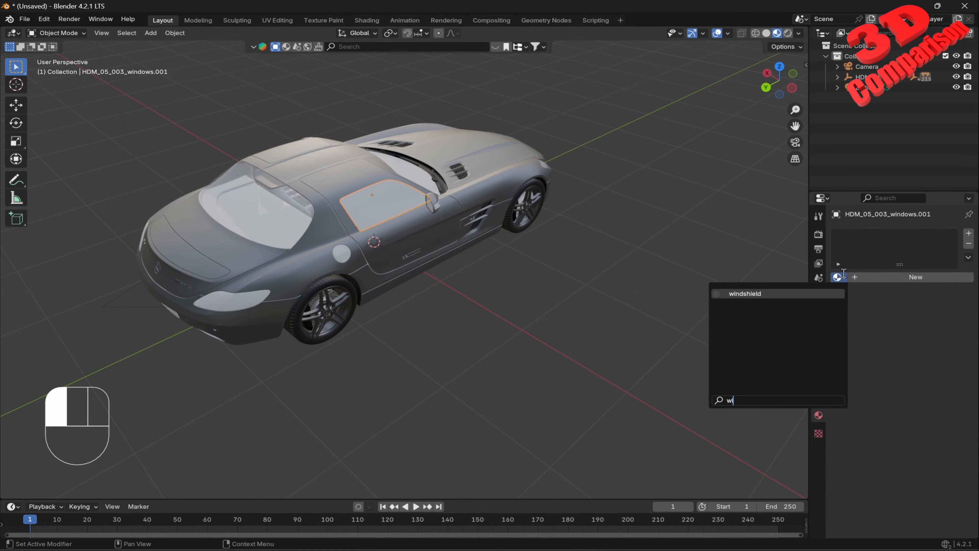
{"action": "left_click", "coordinate": [778, 293]}
Assign the Headlight material to the light glass on the side mirrors.
{"action": "middle_click_drag", "start_coordinate": [524, 262], "coordinate": [537, 244]}
{"action": "scroll", "coordinate": [607, 208], "scroll_direction": "up", "scroll_amount": 5}
{"action": "scroll", "coordinate": [499, 235], "scroll_direction": "up", "scroll_amount": 3}
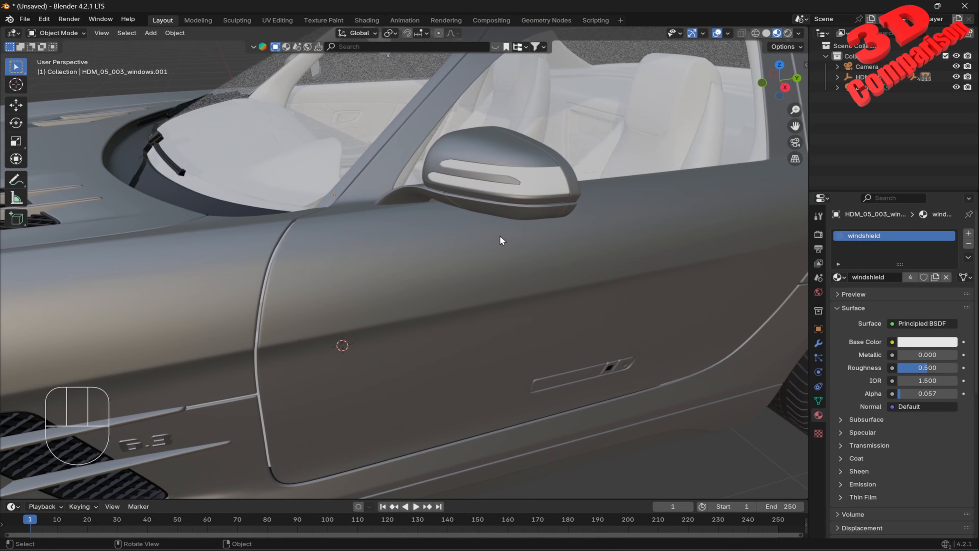
{"action": "left_click", "coordinate": [535, 189]}
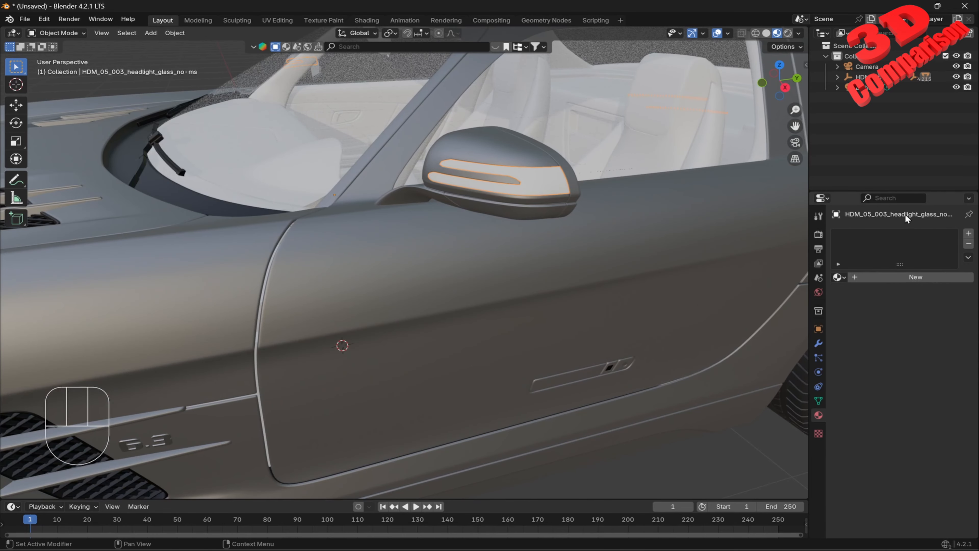
{"action": "left_click", "coordinate": [839, 277]}
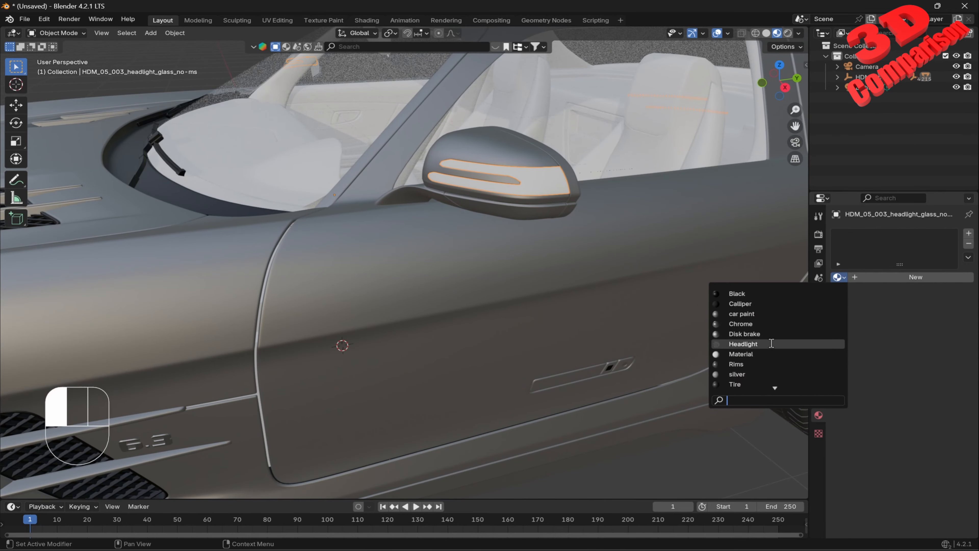
{"action": "left_click", "coordinate": [756, 342]}
Separate the object containing the mirror light glass into its loose parts.
{"action": "scroll", "coordinate": [550, 246], "scroll_direction": "down", "scroll_amount": 5}
{"action": "mouse_move", "coordinate": [550, 245]}
{"action": "middle_mouse_down"}
{"action": "mouse_move", "coordinate": [503, 230]}
{"action": "mouse_move", "coordinate": [562, 236]}
{"action": "middle_mouse_up"}
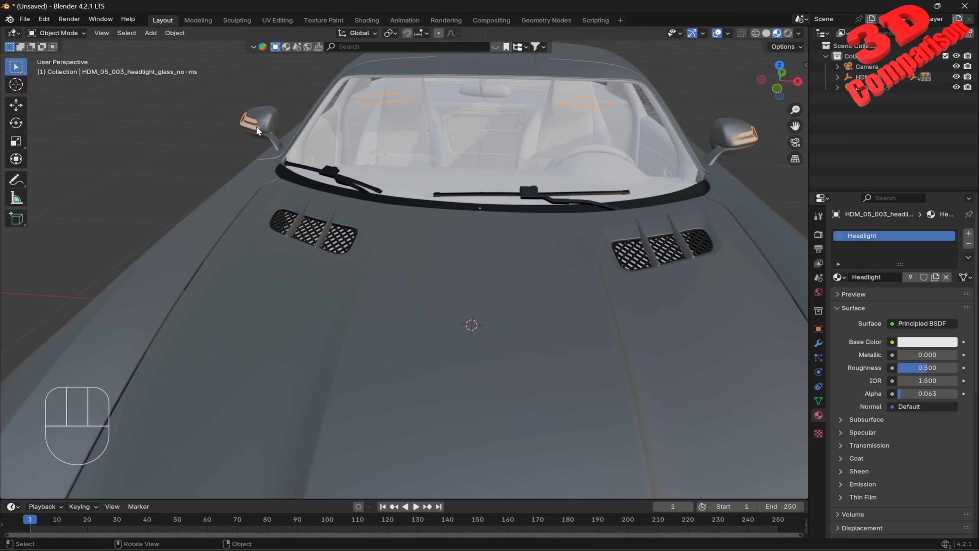
{"action": "middle_click_drag", "start_coordinate": [552, 195], "coordinate": [747, 335]}
{"action": "middle_click_drag", "start_coordinate": [702, 219], "coordinate": [704, 217]}
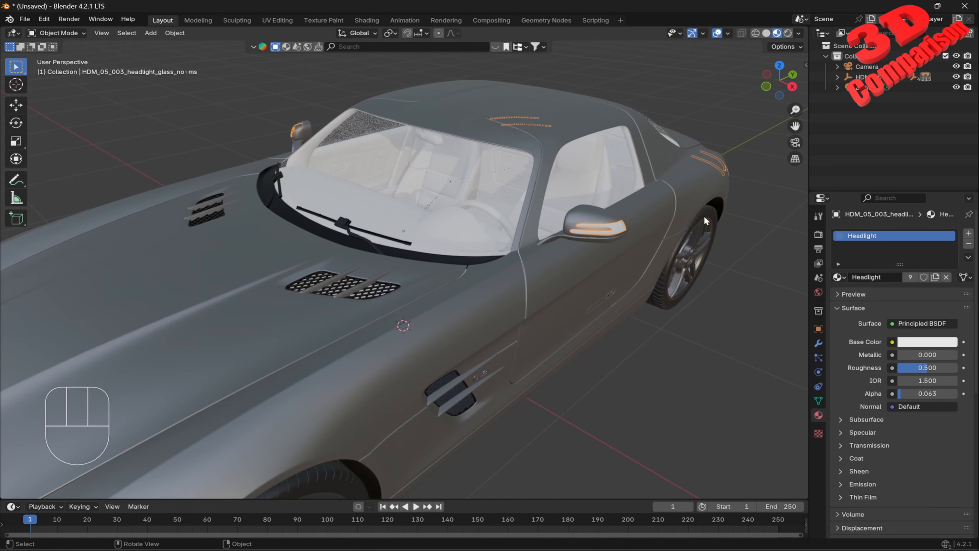
{"action": "key", "text": "Tab"}
{"action": "key", "text": "a"}
{"action": "key", "text": "p"}
{"action": "left_click", "coordinate": [685, 219]}
{"action": "key", "text": "Tab"}
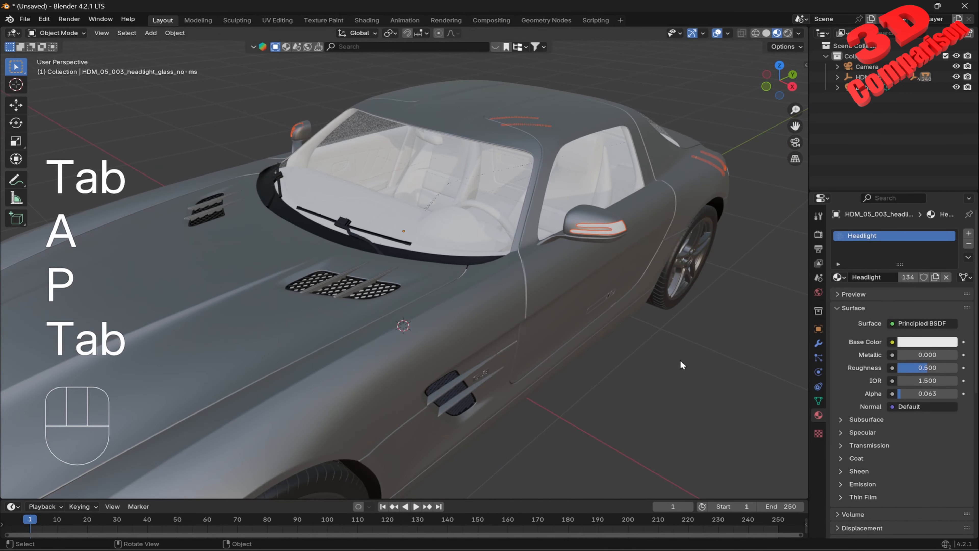
Hide the light glass on the driver-side mirror and assign the Chrome material to the trim behind it.
{"action": "left_click", "coordinate": [618, 226]}
{"action": "key", "text": "h"}
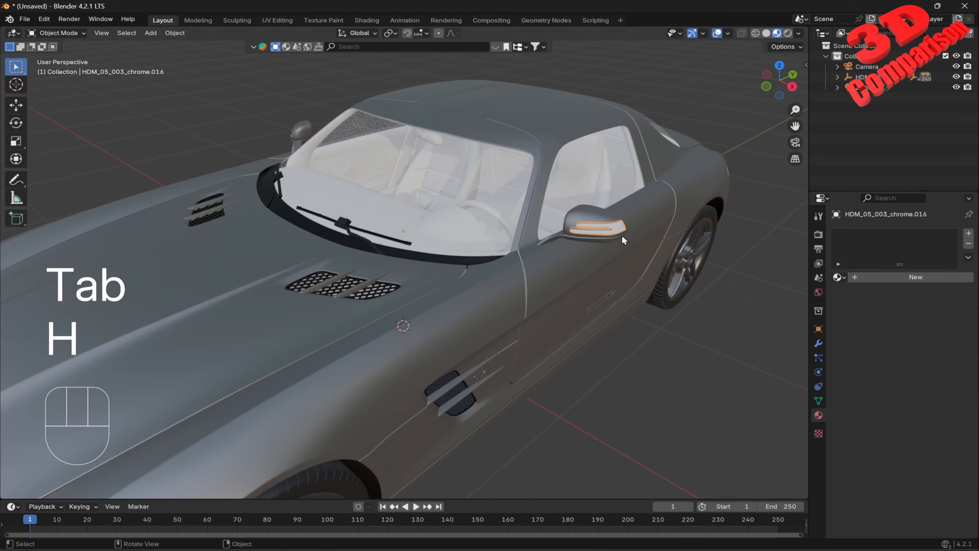
{"action": "left_click", "coordinate": [839, 278]}
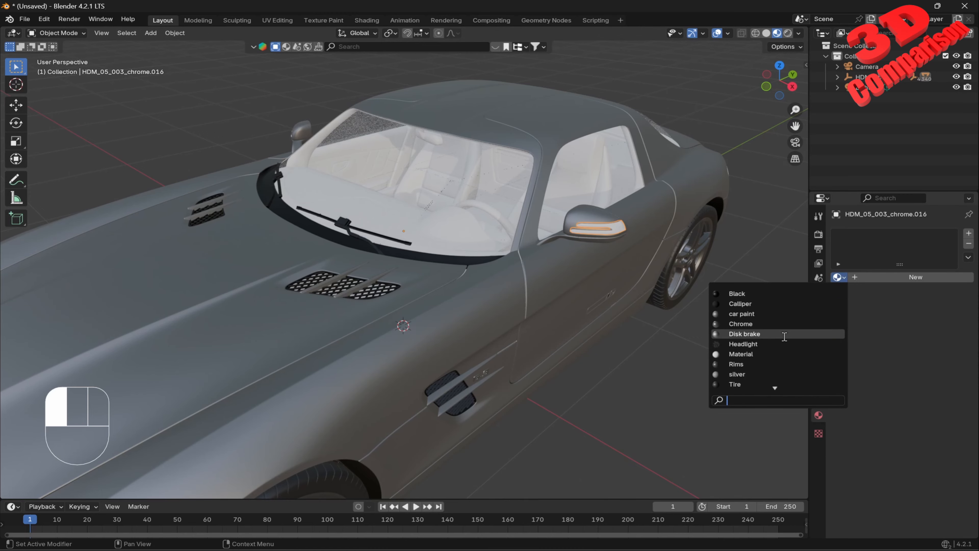
{"action": "left_click", "coordinate": [780, 324]}
Hide the passenger-side mirror's light glass, assign Chrome to the trim behind it, and unhide all hidden objects.
{"action": "middle_click_drag", "start_coordinate": [606, 291], "coordinate": [307, 127]}
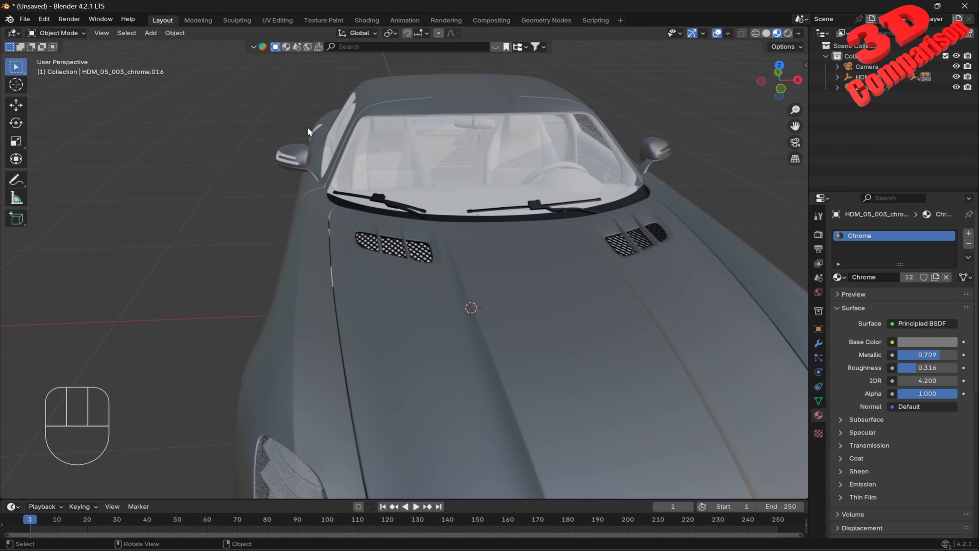
{"action": "left_click", "coordinate": [281, 158]}
{"action": "left_click", "coordinate": [840, 277]}
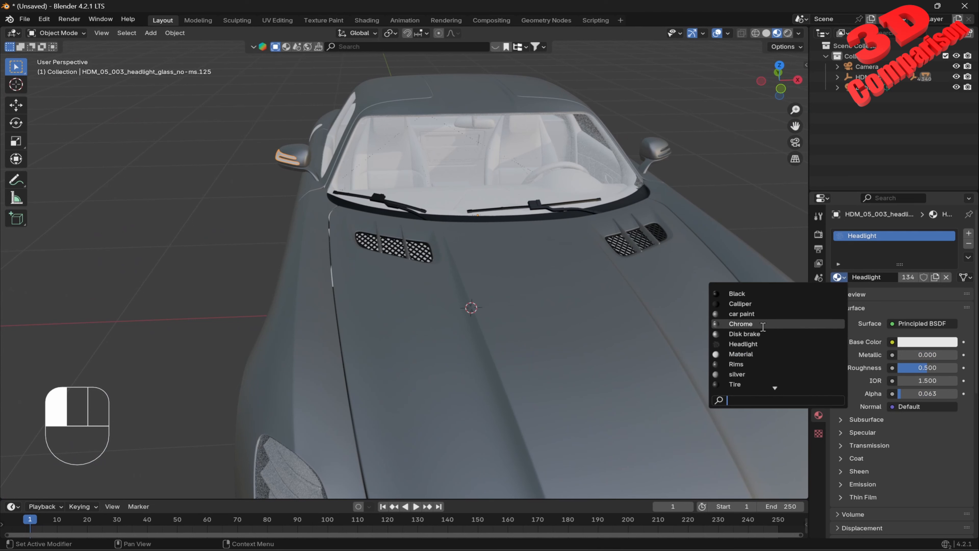
{"action": "left_click", "coordinate": [437, 254]}
{"action": "key", "text": "h"}
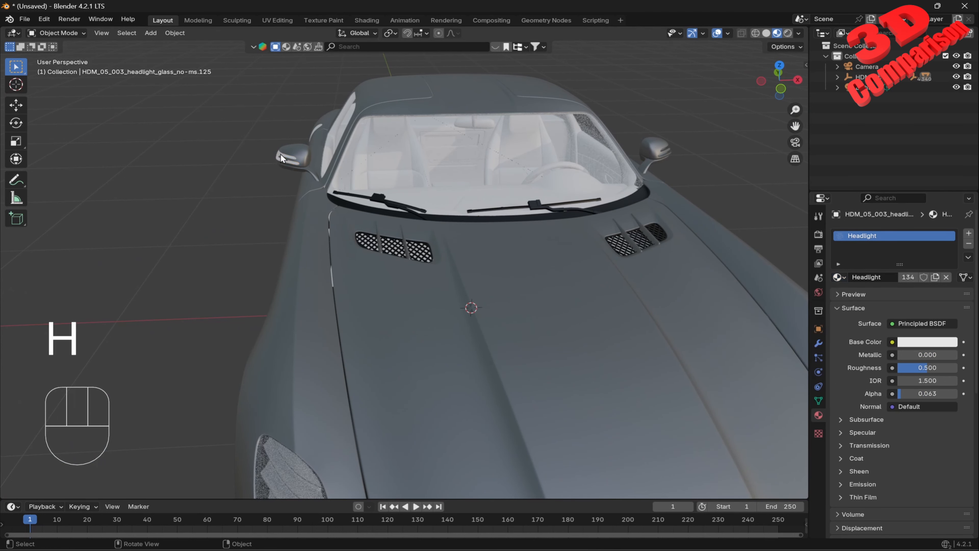
{"action": "left_click", "coordinate": [281, 154]}
{"action": "left_click", "coordinate": [279, 154]}
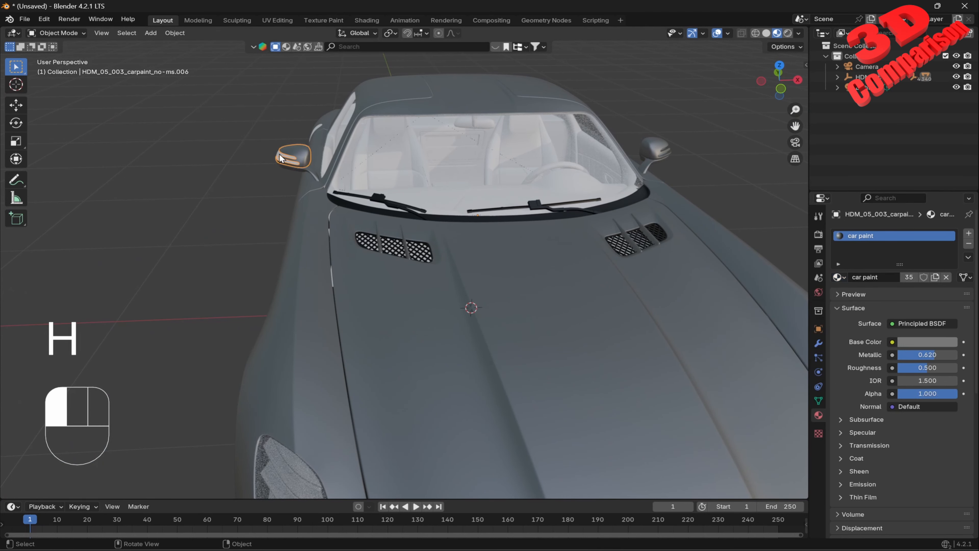
{"action": "left_click", "coordinate": [840, 277]}
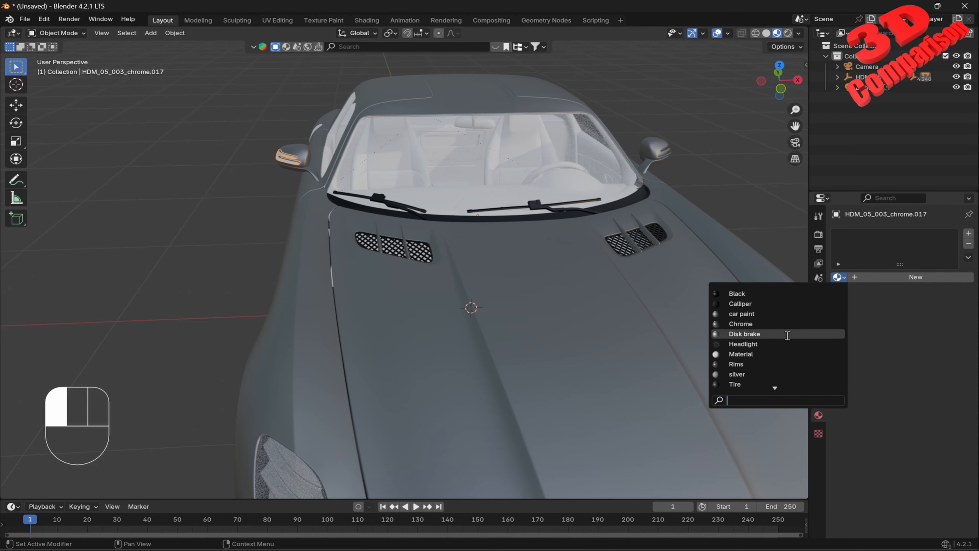
{"action": "left_click", "coordinate": [786, 324]}
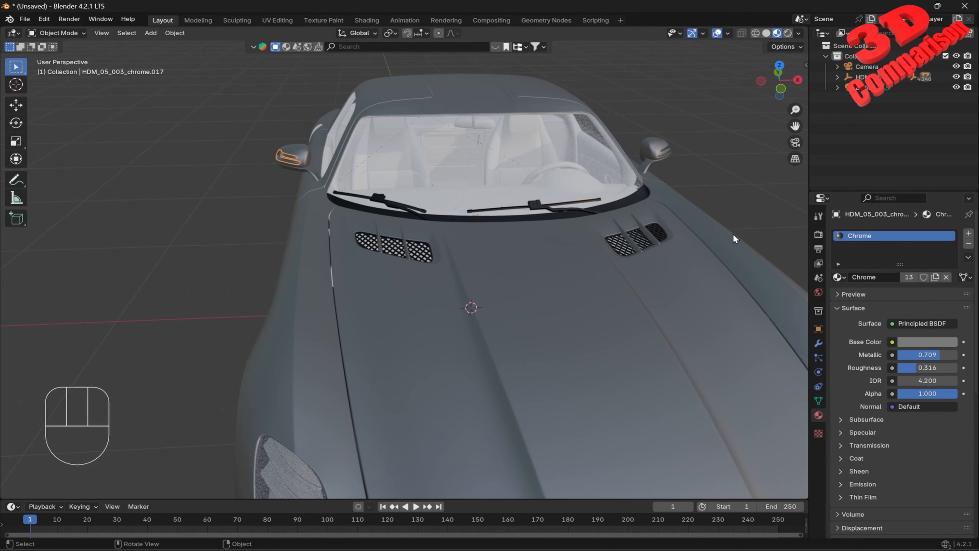
{"action": "left_click", "coordinate": [734, 232]}
{"action": "key", "text": "alt+h"}
Hide the windshield and assign the Black material to the interior object that includes the dashboard and roof lining.
{"action": "mouse_move", "coordinate": [707, 170]}
{"action": "middle_mouse_down"}
{"action": "mouse_move", "coordinate": [699, 181]}
{"action": "mouse_move", "coordinate": [550, 178]}
{"action": "middle_mouse_up"}
{"action": "left_click", "coordinate": [439, 176]}
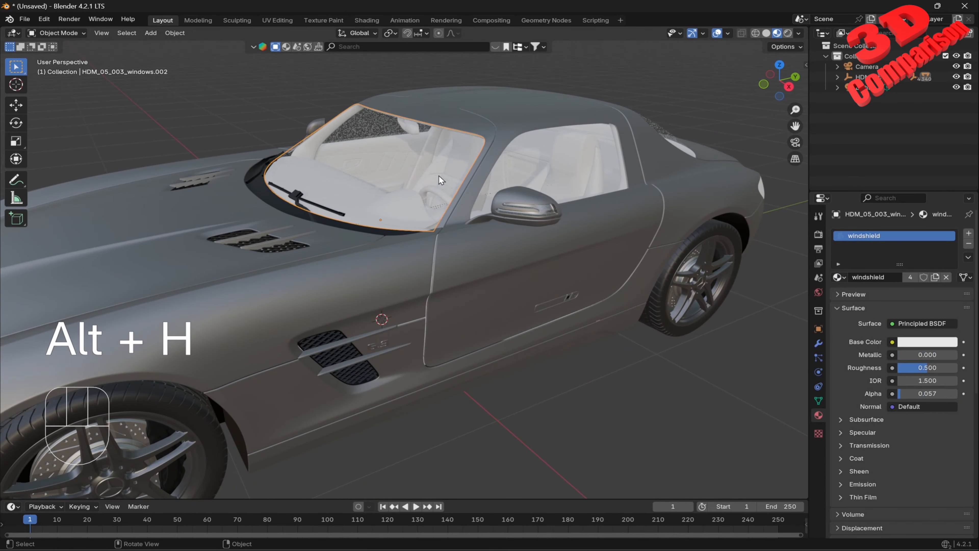
{"action": "key", "text": "h"}
{"action": "left_click", "coordinate": [419, 208]}
{"action": "middle_click_drag", "start_coordinate": [422, 204], "coordinate": [434, 215]}
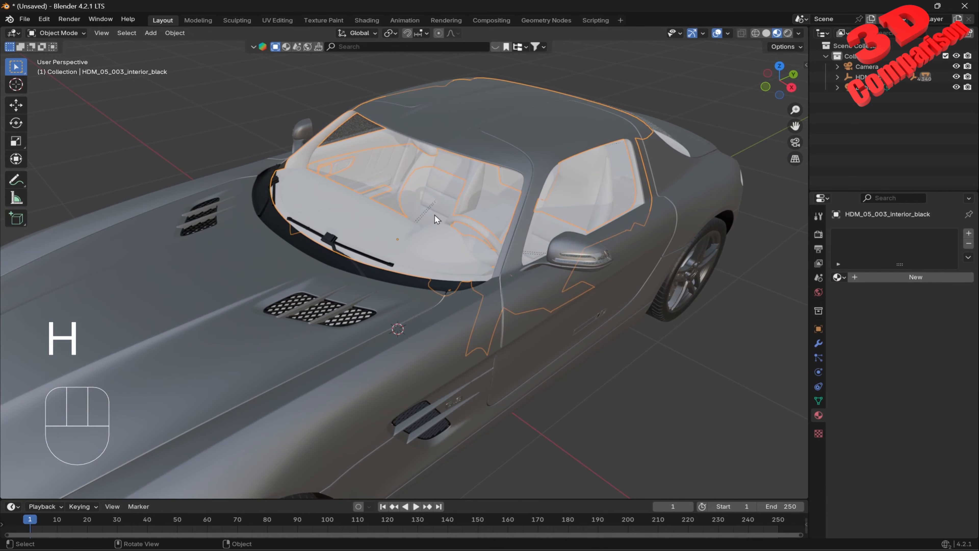
{"action": "key", "text": "g"}
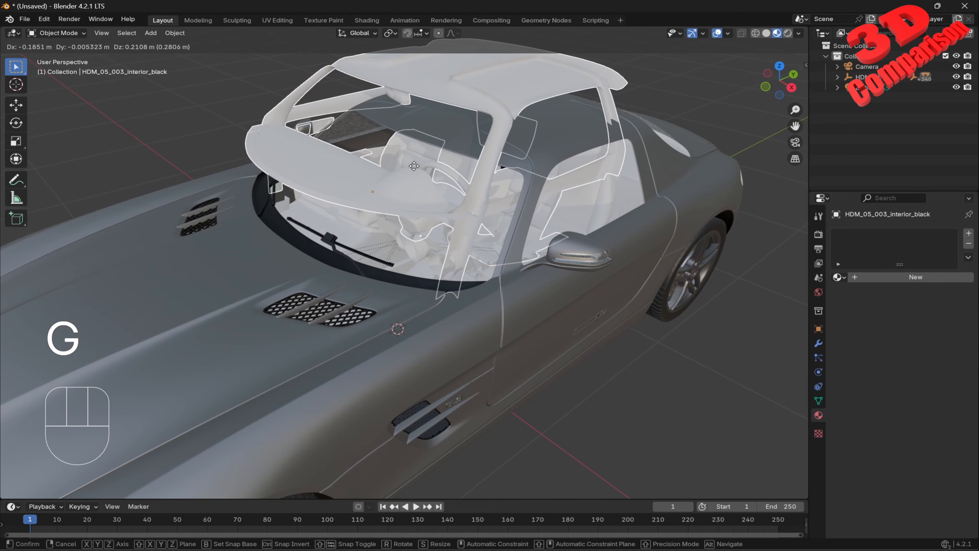
{"action": "key", "text": "Escape"}
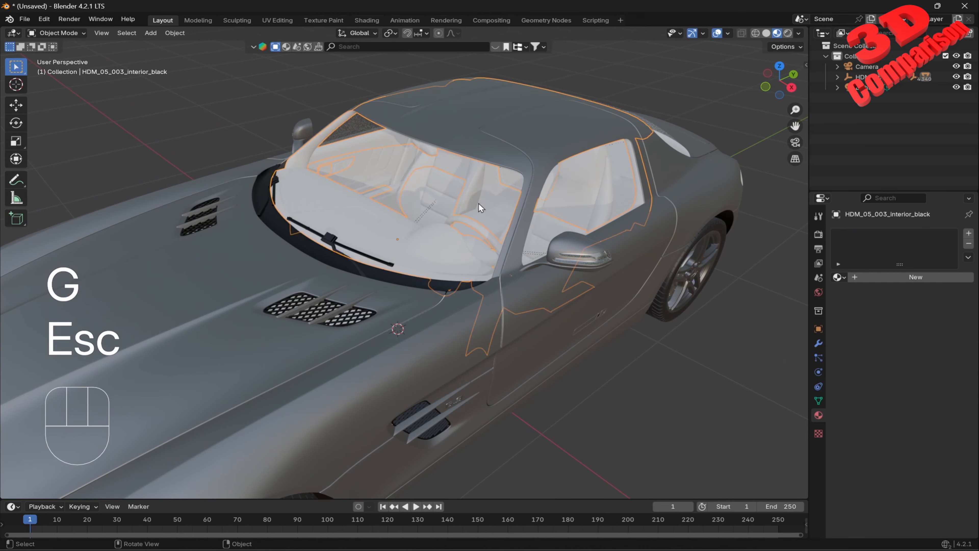
{"action": "left_click", "coordinate": [839, 277]}
{"action": "left_click", "coordinate": [745, 293]}
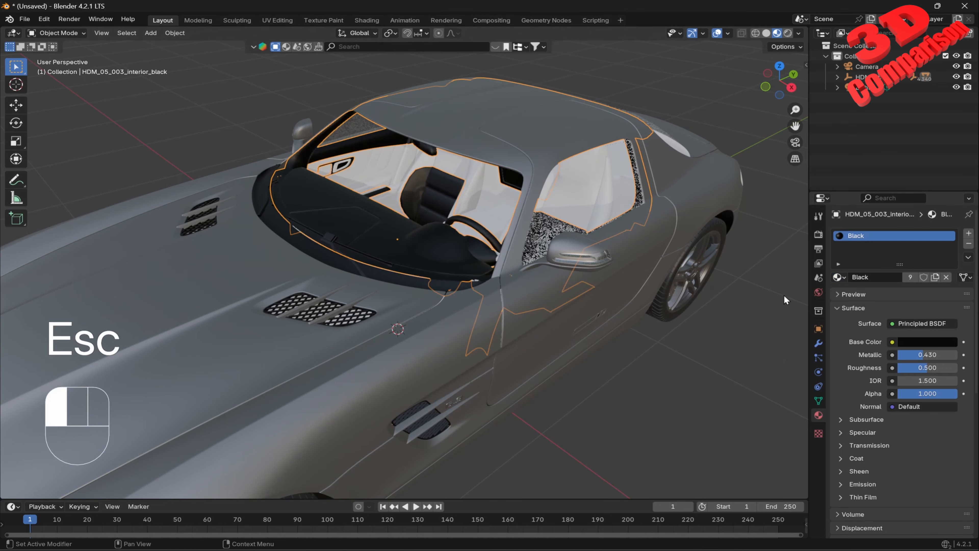
Assign the Black material to the interior carpet piece behind the seats.
{"action": "left_click", "coordinate": [489, 205]}
{"action": "key", "text": "g"}
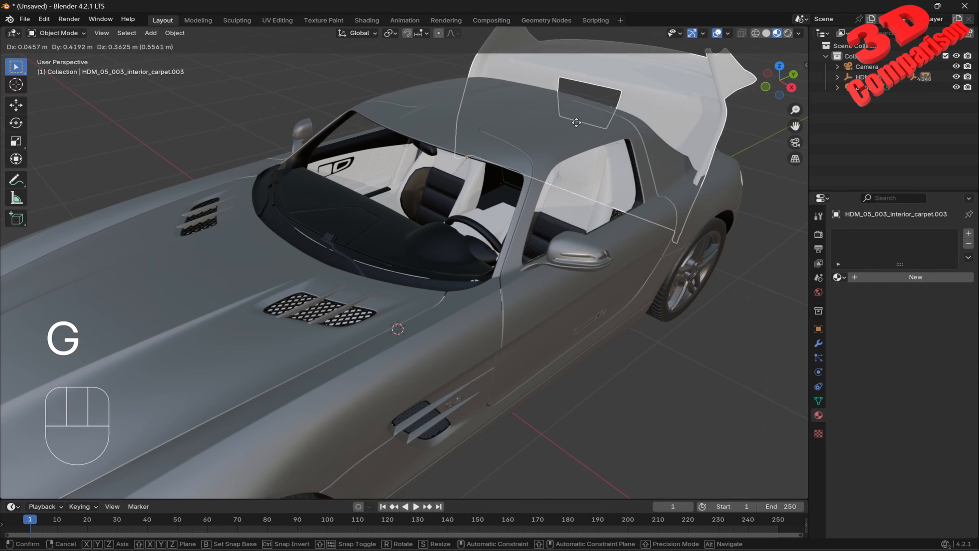
{"action": "key", "text": "Escape"}
{"action": "left_click", "coordinate": [840, 277]}
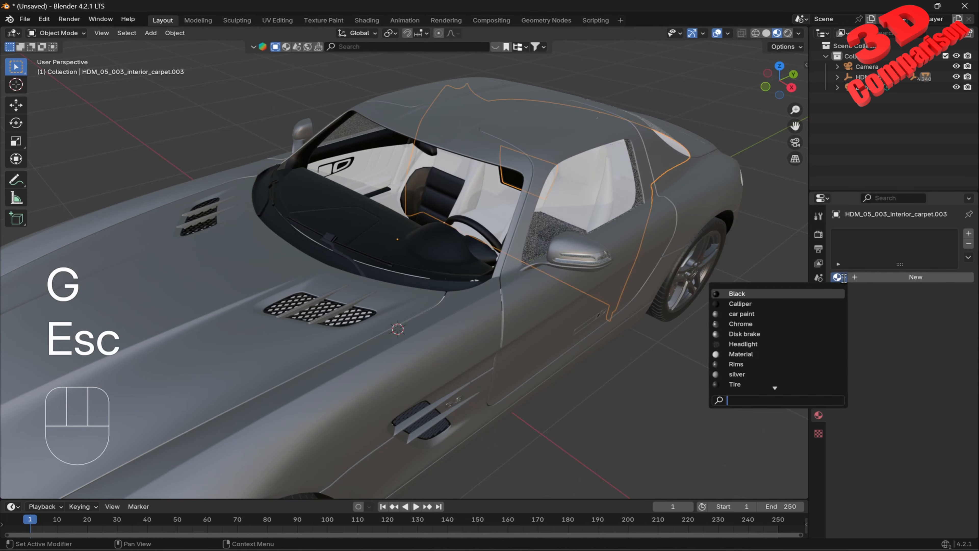
{"action": "left_click", "coordinate": [765, 297]}
Hide the driver-side door window and assign the Black material to the upper front upholstery of the driver's seat.
{"action": "left_click", "coordinate": [617, 224]}
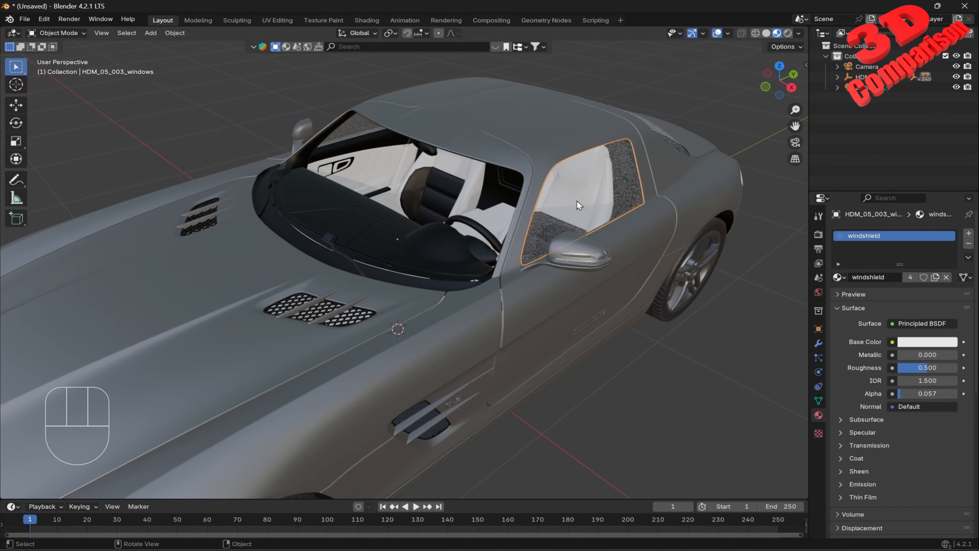
{"action": "key", "text": "h"}
{"action": "left_click", "coordinate": [584, 202]}
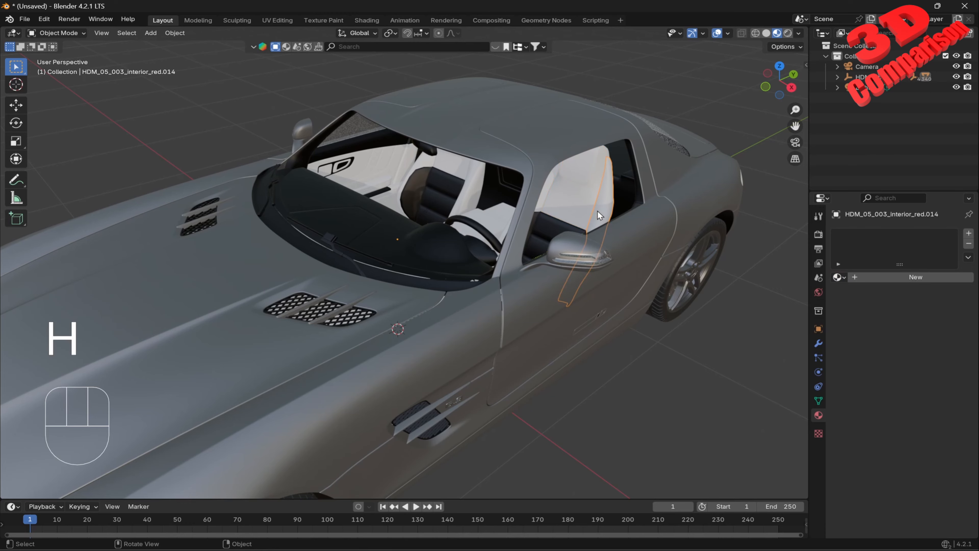
{"action": "middle_click_drag", "start_coordinate": [598, 212], "coordinate": [482, 238]}
{"action": "left_click", "coordinate": [482, 237]}
{"action": "key", "text": "g"}
{"action": "key", "text": "Escape"}
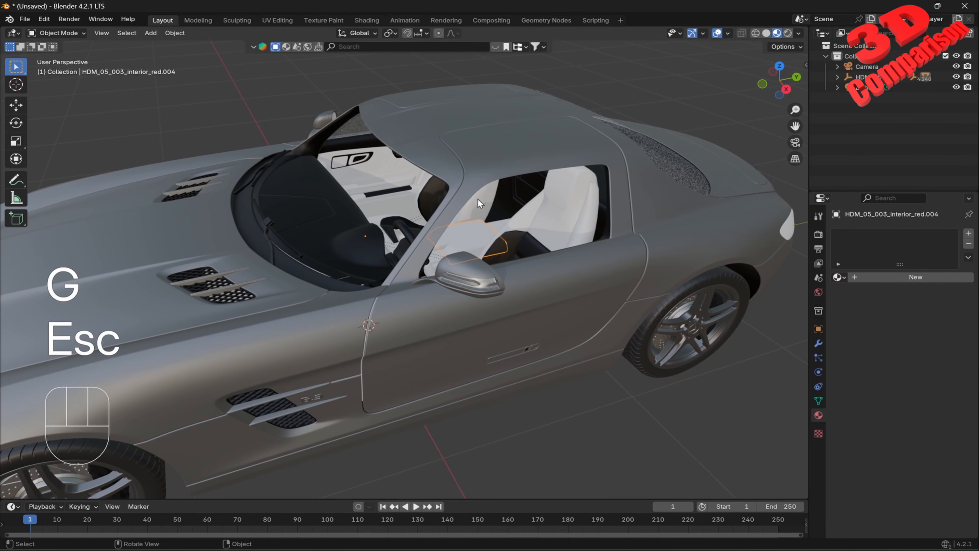
{"action": "left_click", "coordinate": [567, 236]}
{"action": "left_click", "coordinate": [839, 277]}
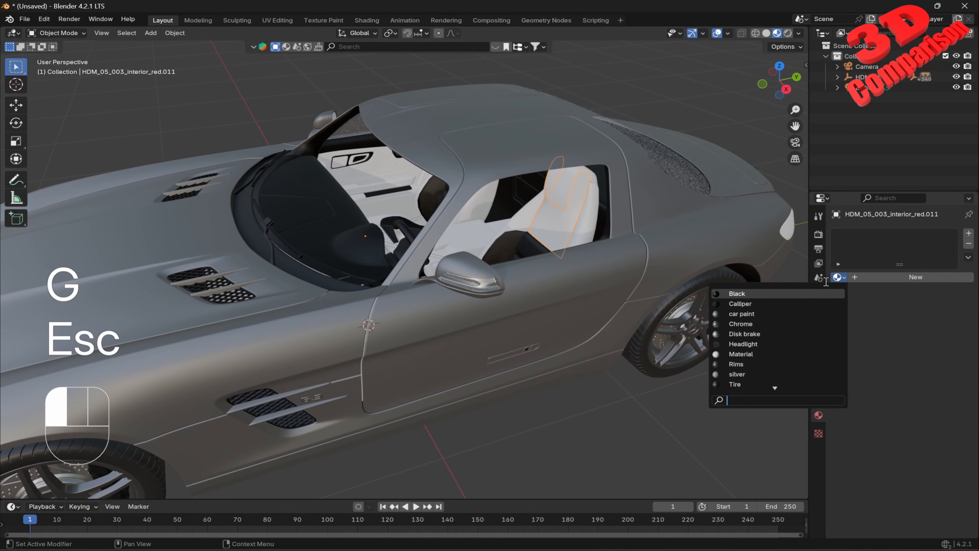
{"action": "left_click", "coordinate": [763, 292]}
Assign the Black material to the driver seat's two side bolsters and its back shell.
{"action": "left_click", "coordinate": [603, 253]}
{"action": "left_click", "coordinate": [840, 277]}
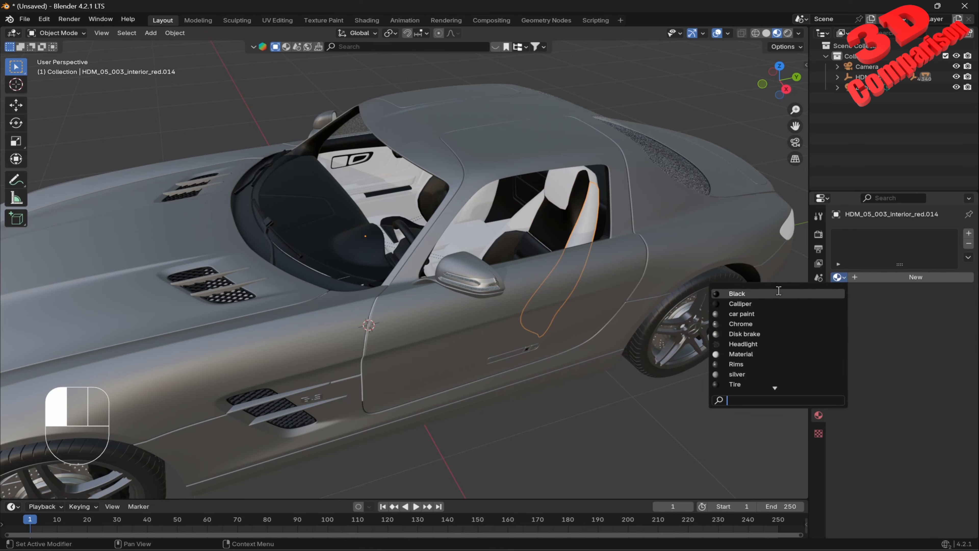
{"action": "left_click", "coordinate": [771, 292]}
{"action": "left_click", "coordinate": [557, 208]}
{"action": "left_click", "coordinate": [839, 277]}
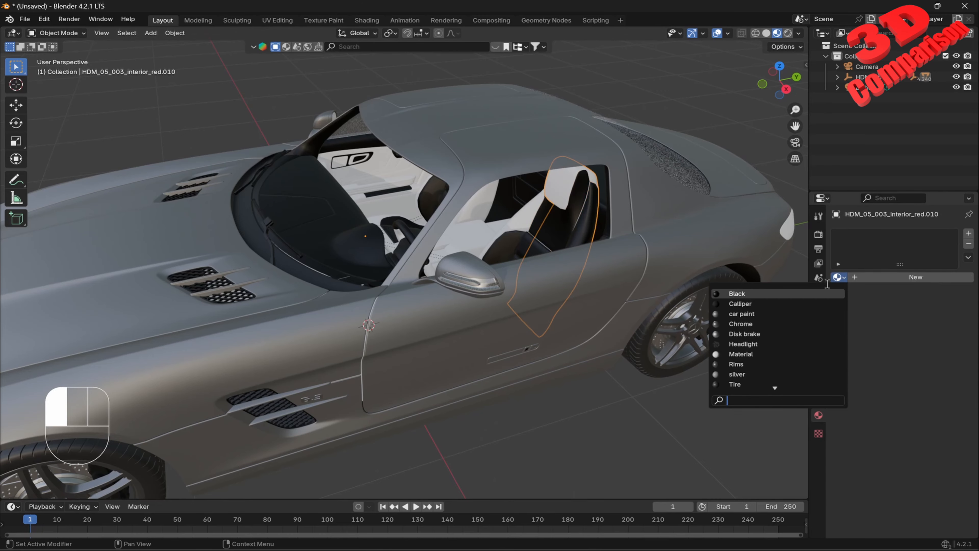
{"action": "left_click", "coordinate": [768, 292]}
{"action": "left_click", "coordinate": [539, 212]}
{"action": "left_click", "coordinate": [839, 277]}
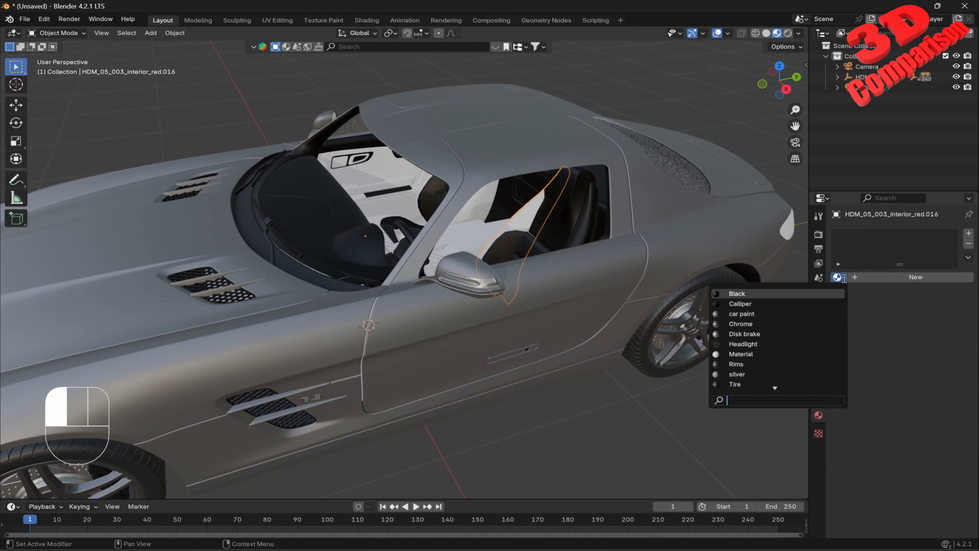
{"action": "left_click", "coordinate": [802, 298]}
Assign the Black material to the center console cover and the carbon fiber interior trim.
{"action": "middle_click_drag", "start_coordinate": [563, 259], "coordinate": [510, 200]}
{"action": "left_click", "coordinate": [509, 200]}
{"action": "left_click", "coordinate": [840, 277]}
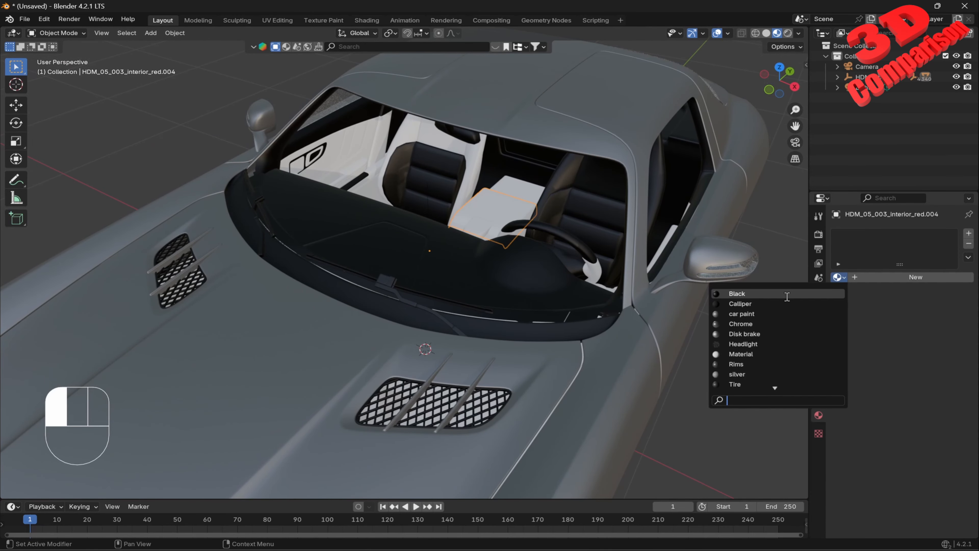
{"action": "left_click", "coordinate": [802, 297]}
{"action": "left_click", "coordinate": [534, 195]}
{"action": "left_click", "coordinate": [842, 277]}
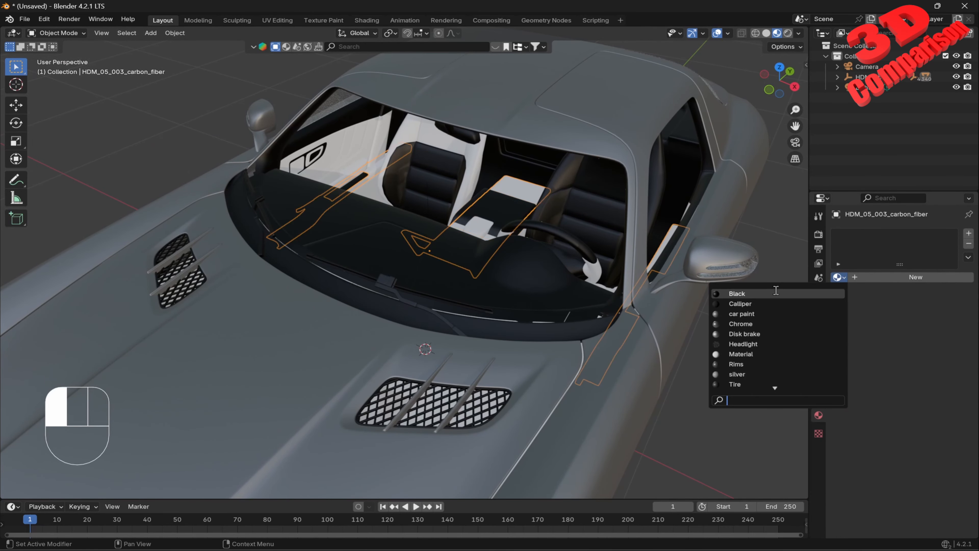
{"action": "left_click", "coordinate": [737, 294]}
Search the add-on's material library for "leather", preview several of the materials, and close the results.
{"action": "left_click", "coordinate": [286, 46]}
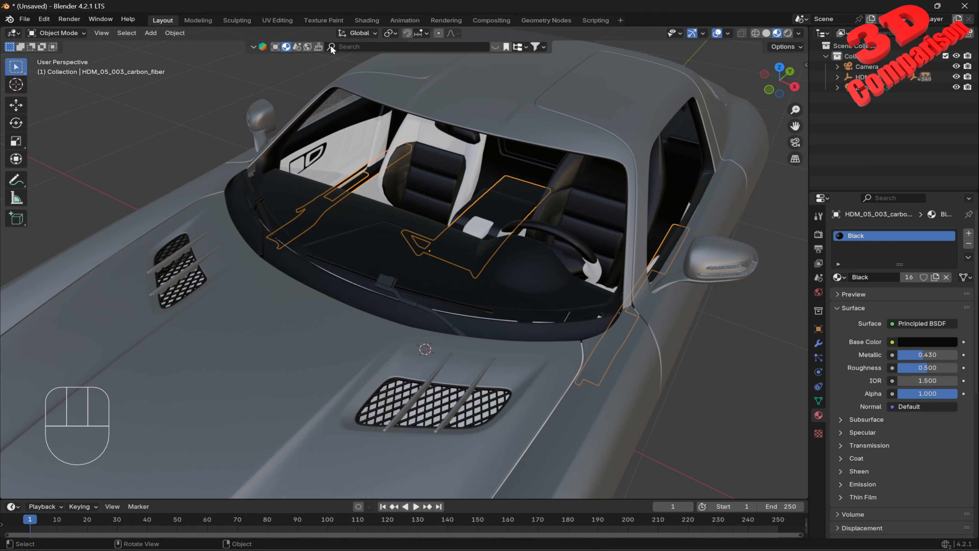
{"action": "left_click", "coordinate": [347, 45]}
{"action": "type", "text": "leath"}
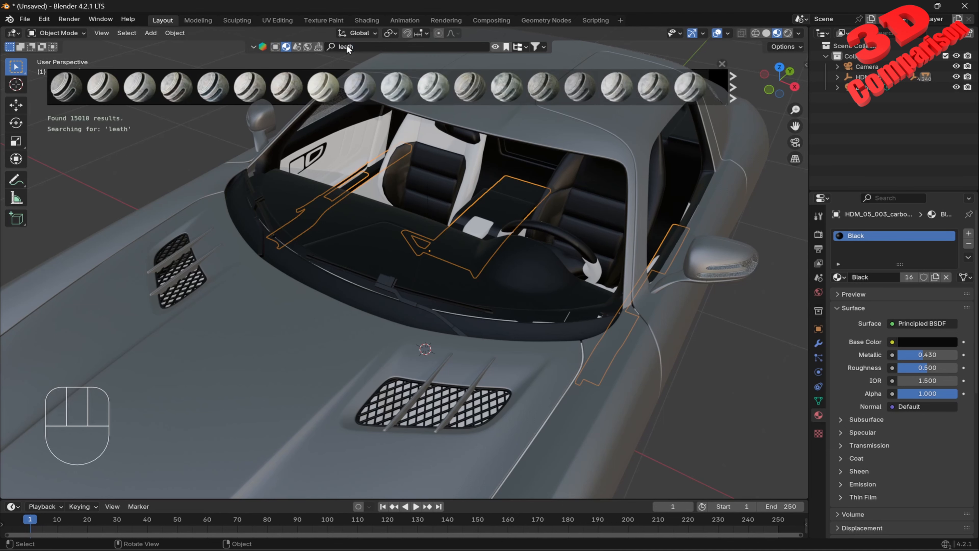
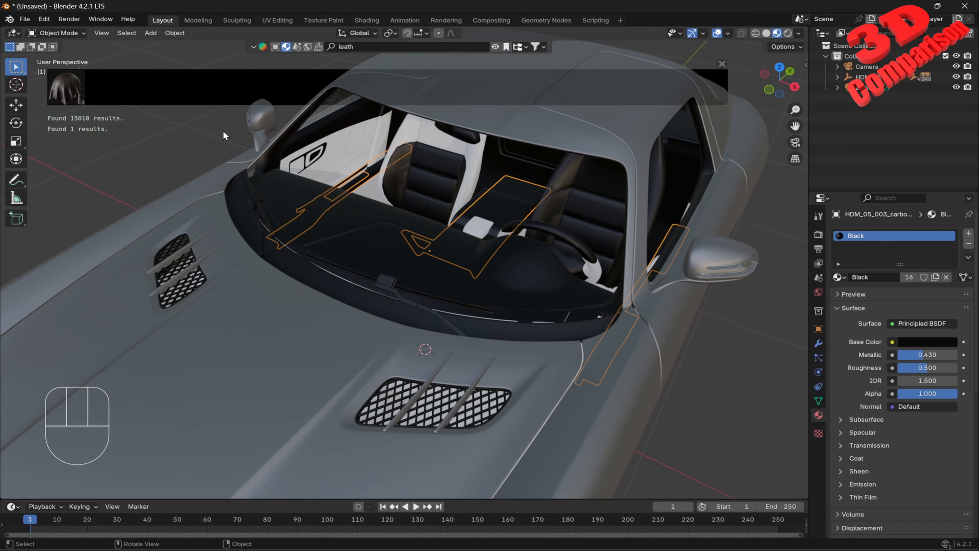
{"action": "left_click", "coordinate": [354, 47]}
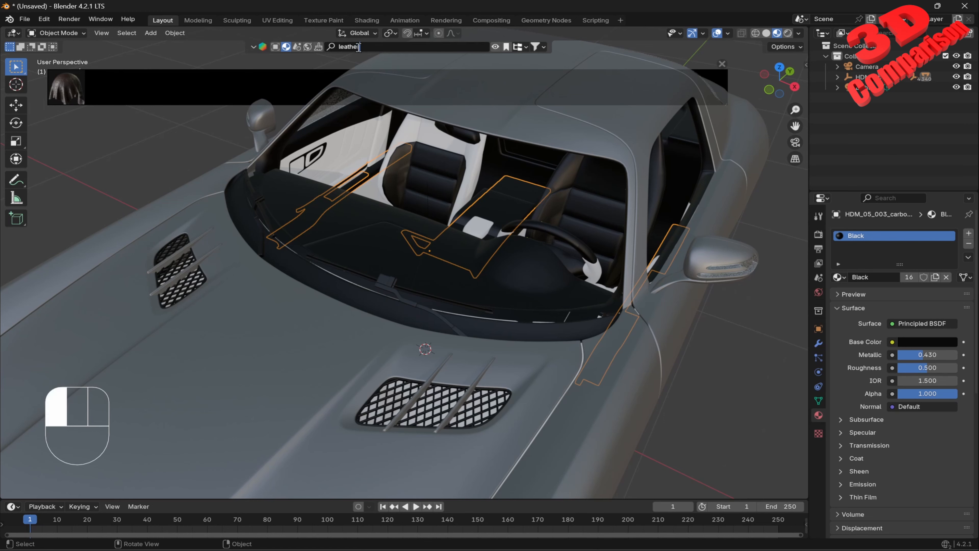
{"action": "type", "text": "r"}
{"action": "key", "text": "Return"}
{"action": "mouse_move", "coordinate": [331, 95]}
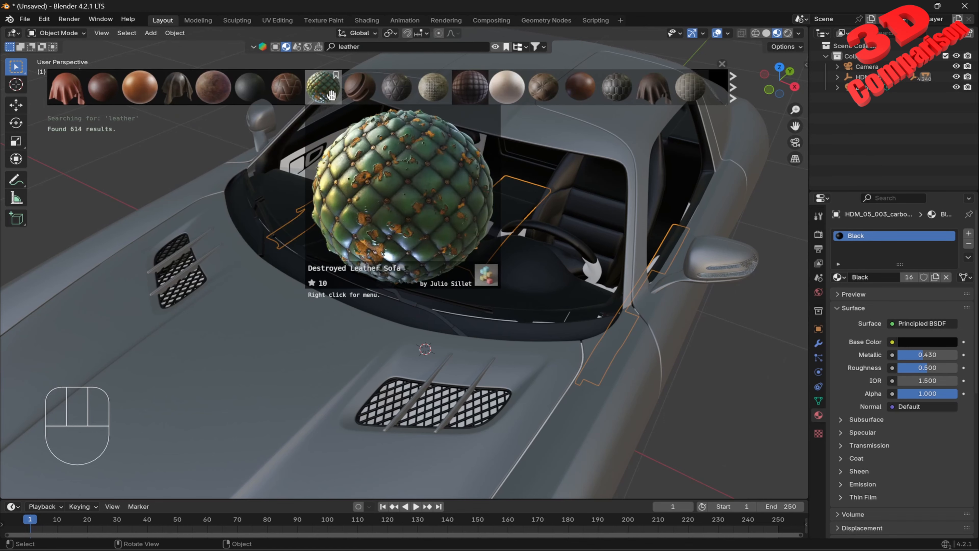
{"action": "mouse_move", "coordinate": [536, 95]}
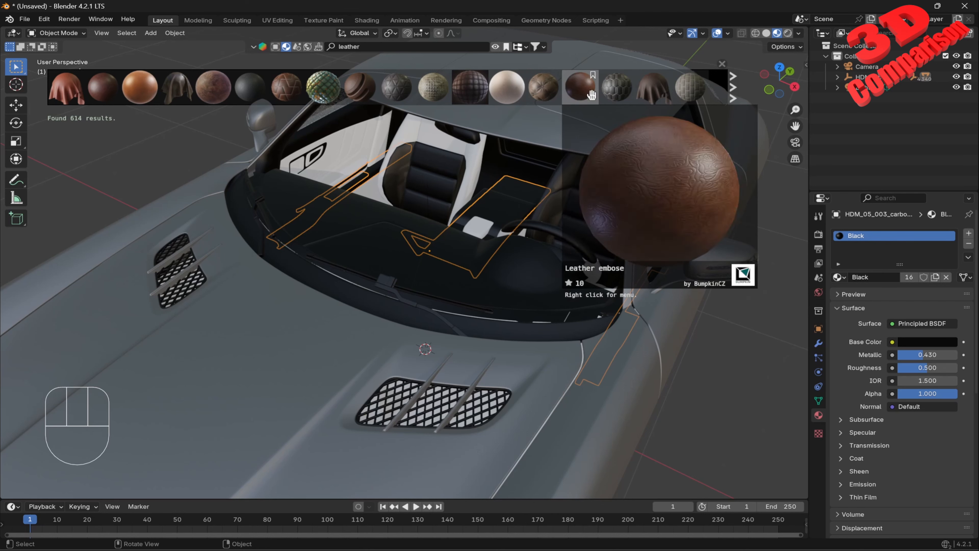
{"action": "mouse_move", "coordinate": [603, 91]}
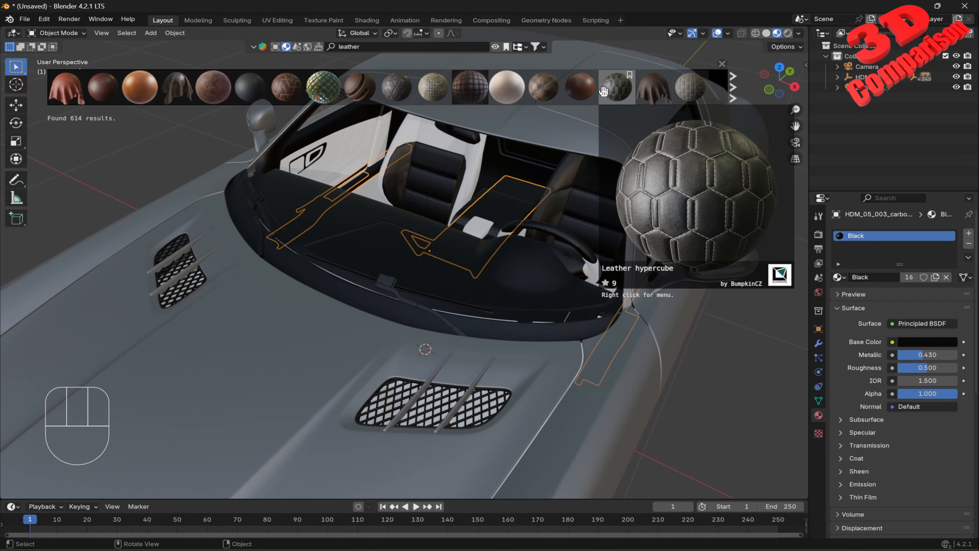
{"action": "left_click", "coordinate": [723, 64]}
Assign the Black material to the passenger seat's two side bolsters and upper front upholstery.
{"action": "left_click", "coordinate": [485, 142]}
{"action": "left_click", "coordinate": [839, 277]}
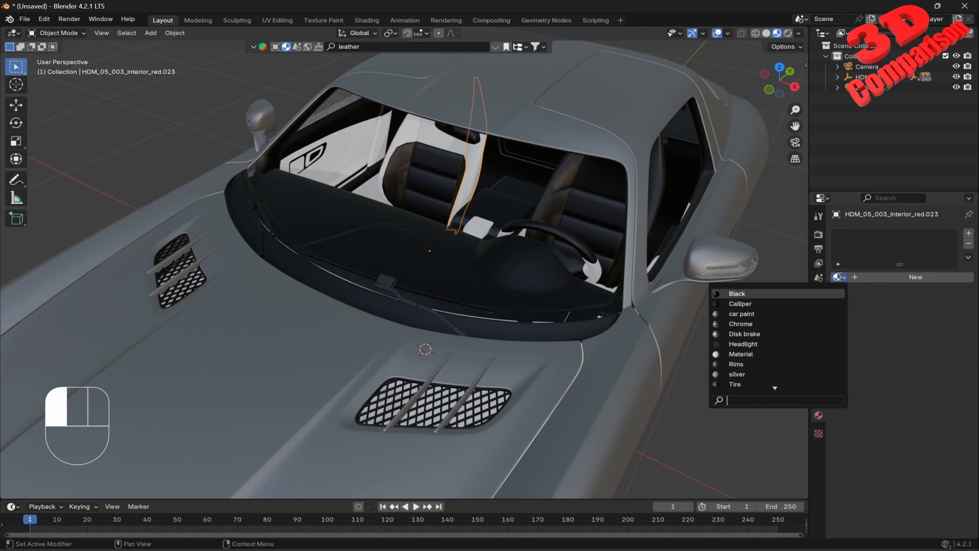
{"action": "left_click", "coordinate": [788, 293]}
{"action": "left_click", "coordinate": [444, 162]}
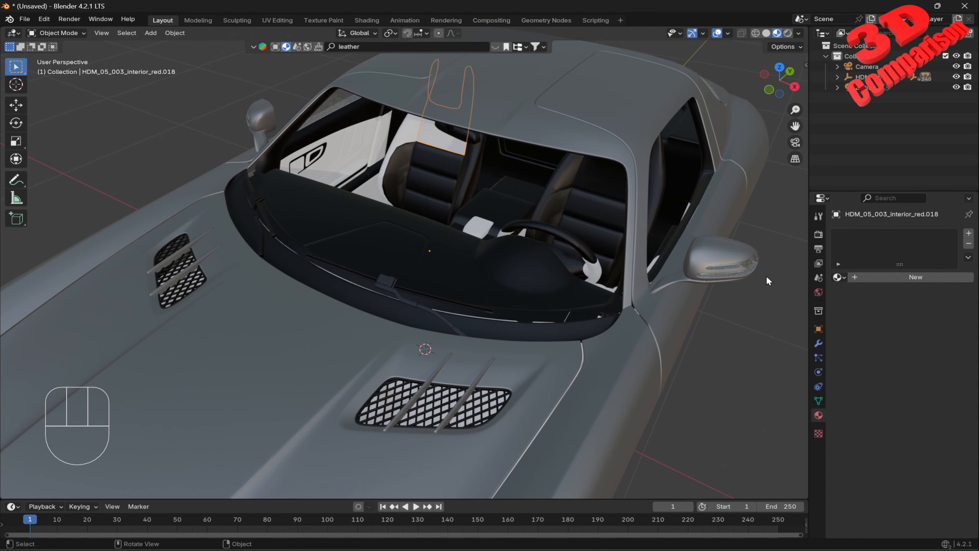
{"action": "left_click", "coordinate": [839, 277]}
{"action": "left_click", "coordinate": [788, 293]}
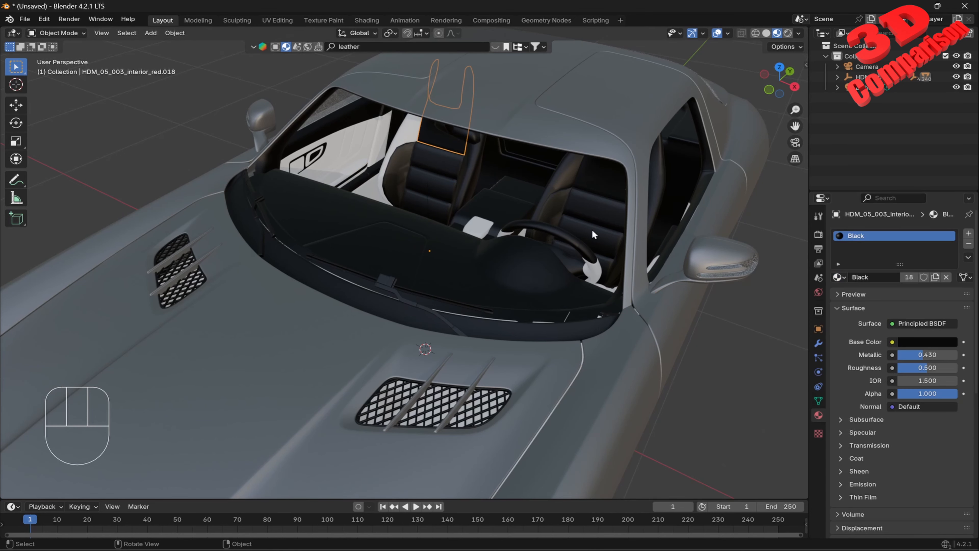
{"action": "left_click", "coordinate": [422, 135]}
{"action": "left_click", "coordinate": [841, 277]}
{"action": "left_click", "coordinate": [771, 292]}
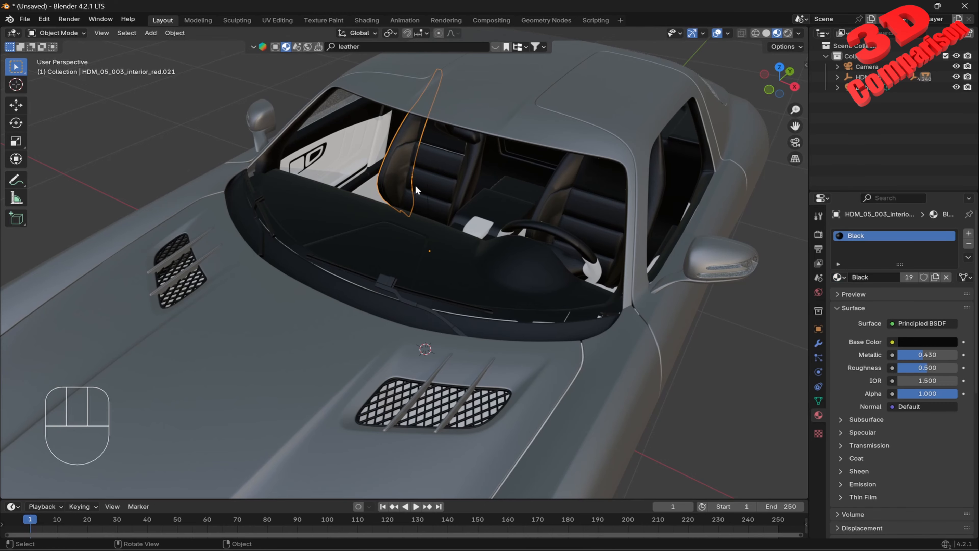
Assign the Black material to the white center console pad and to the passenger seat's white headrest section.
{"action": "left_click", "coordinate": [485, 228]}
{"action": "middle_click_drag", "start_coordinate": [490, 223], "coordinate": [476, 227]}
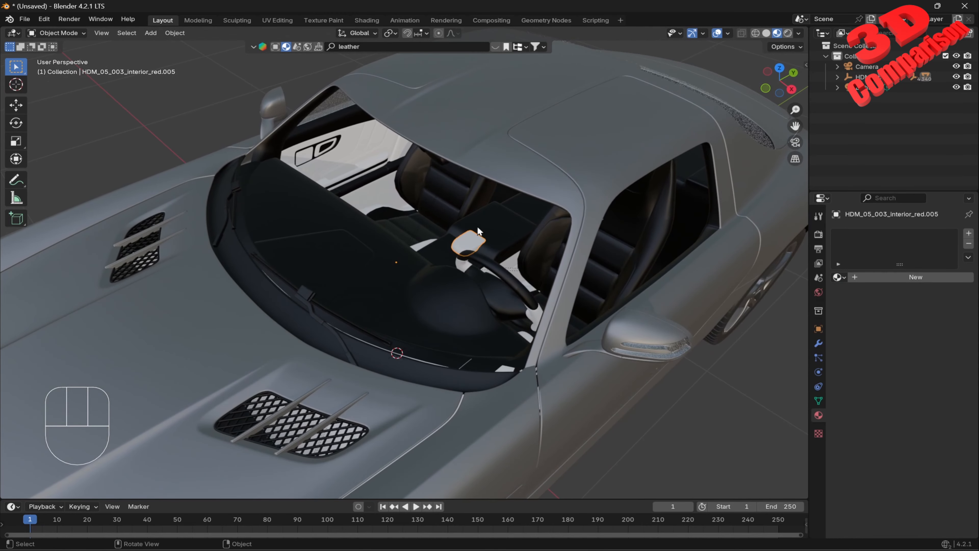
{"action": "left_click", "coordinate": [840, 277]}
{"action": "left_click", "coordinate": [784, 294]}
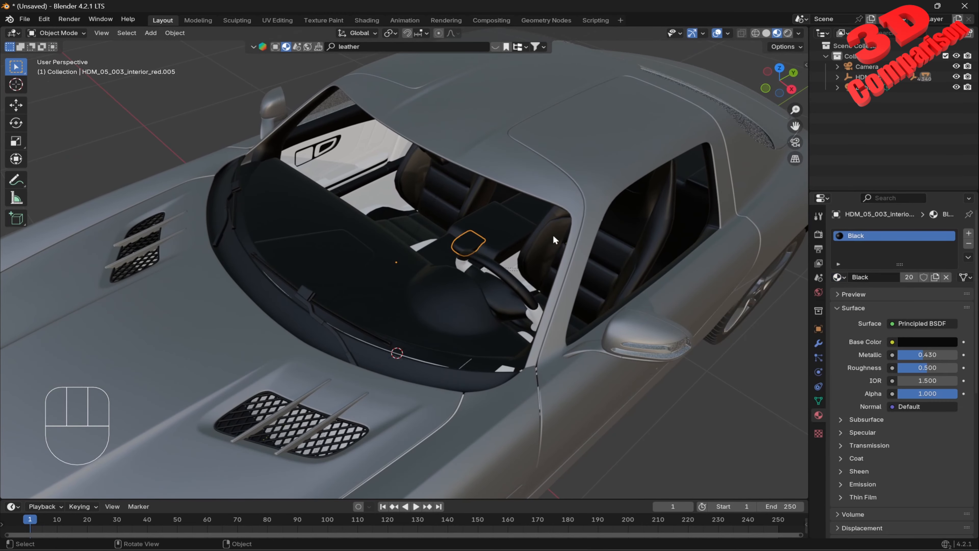
{"action": "left_click", "coordinate": [382, 179]}
{"action": "middle_click_drag", "start_coordinate": [378, 176], "coordinate": [437, 112]}
{"action": "left_click", "coordinate": [468, 114]}
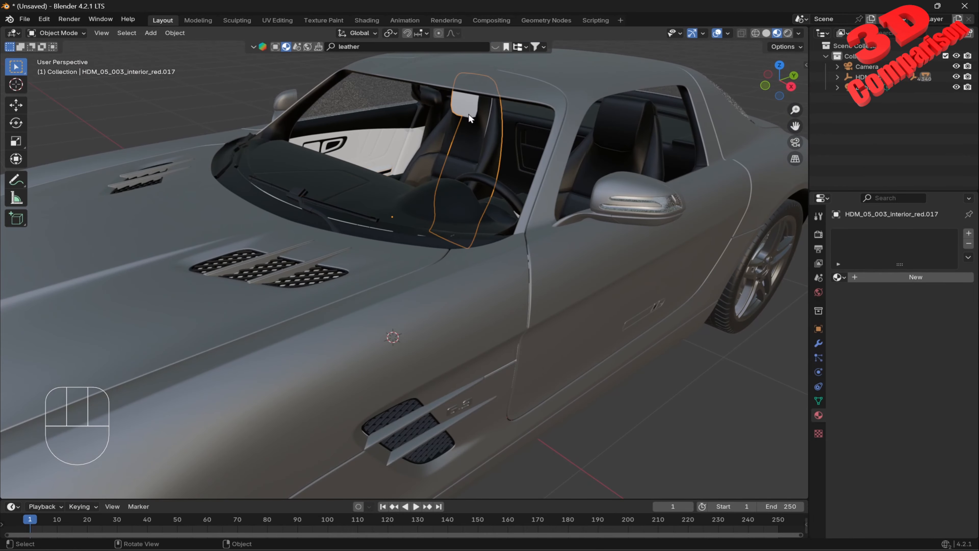
{"action": "left_click", "coordinate": [839, 277]}
{"action": "left_click", "coordinate": [787, 294]}
Assign the silver material to the interior's silver trim around the air vents, gauges and door handles.
{"action": "middle_click_drag", "start_coordinate": [503, 133], "coordinate": [463, 252]}
{"action": "left_click", "coordinate": [449, 256]}
{"action": "left_click", "coordinate": [402, 136]}
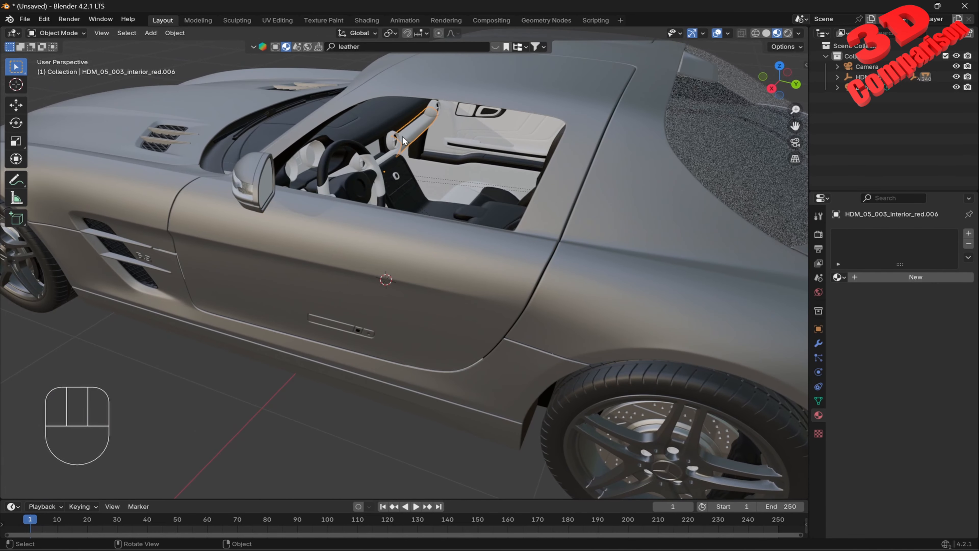
{"action": "left_click", "coordinate": [393, 140]}
{"action": "left_click", "coordinate": [839, 277]}
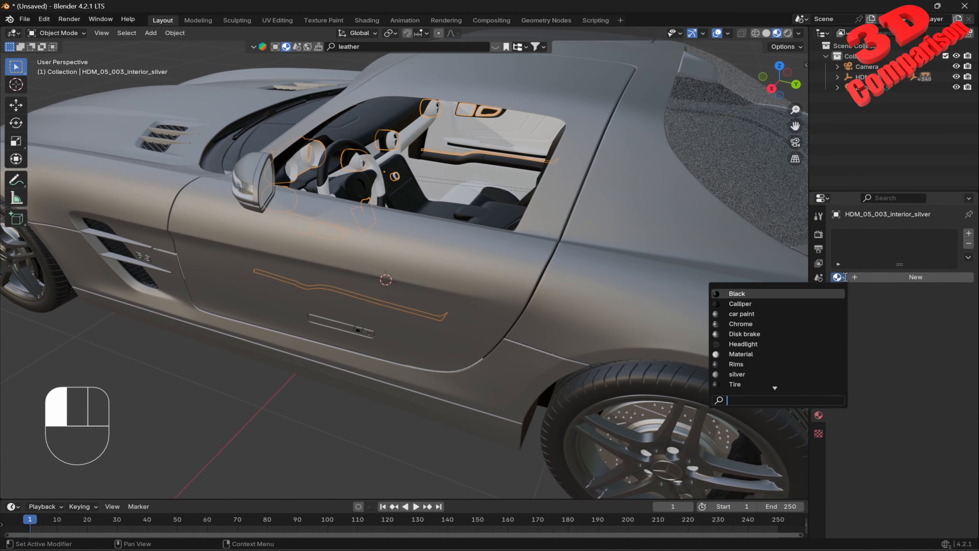
{"action": "left_click", "coordinate": [769, 374]}
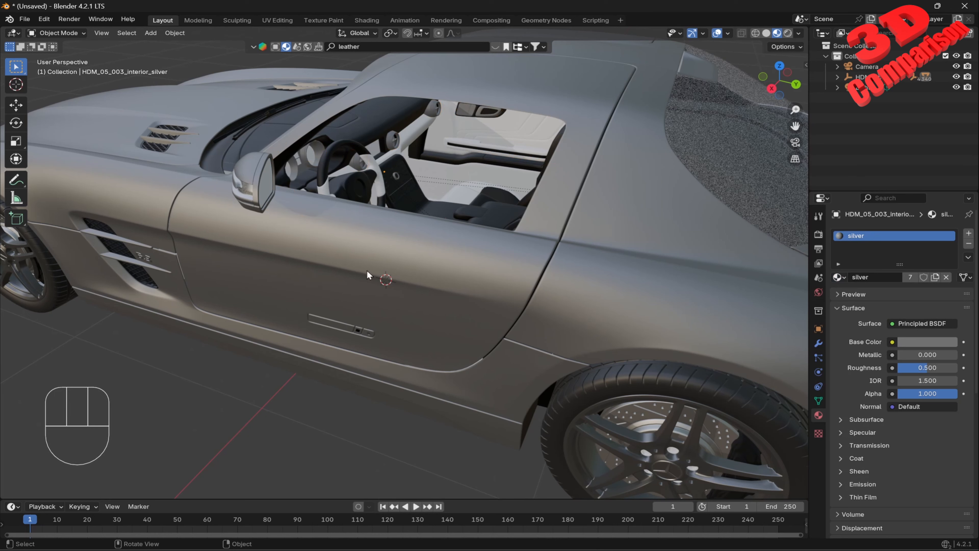
Assign the silver material to the steering wheel's two side grips.
{"action": "scroll", "coordinate": [358, 150], "scroll_direction": "up", "scroll_amount": 3}
{"action": "left_click", "coordinate": [373, 159]}
{"action": "middle_click_drag", "start_coordinate": [373, 158], "coordinate": [379, 210], "text": "shift"}
{"action": "left_click", "coordinate": [839, 277]}
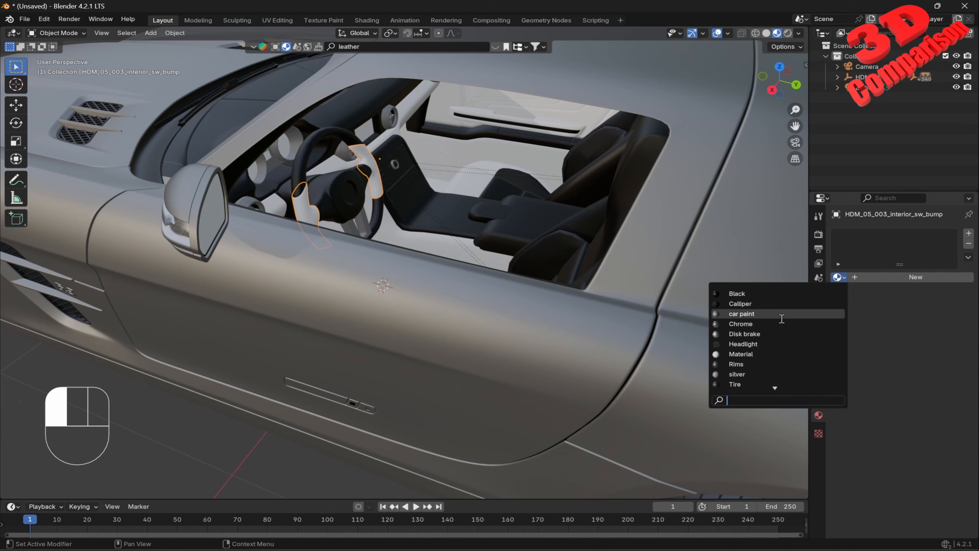
{"action": "left_click", "coordinate": [737, 374]}
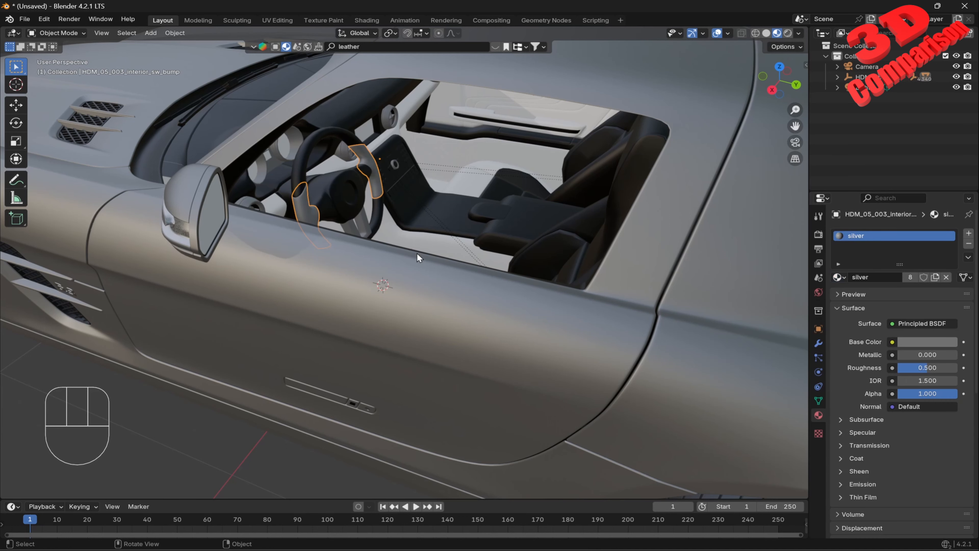
Replace the steering wheel grips' silver material with a new material that has a near-black base color.
{"action": "left_click", "coordinate": [947, 277]}
{"action": "left_click", "coordinate": [913, 276]}
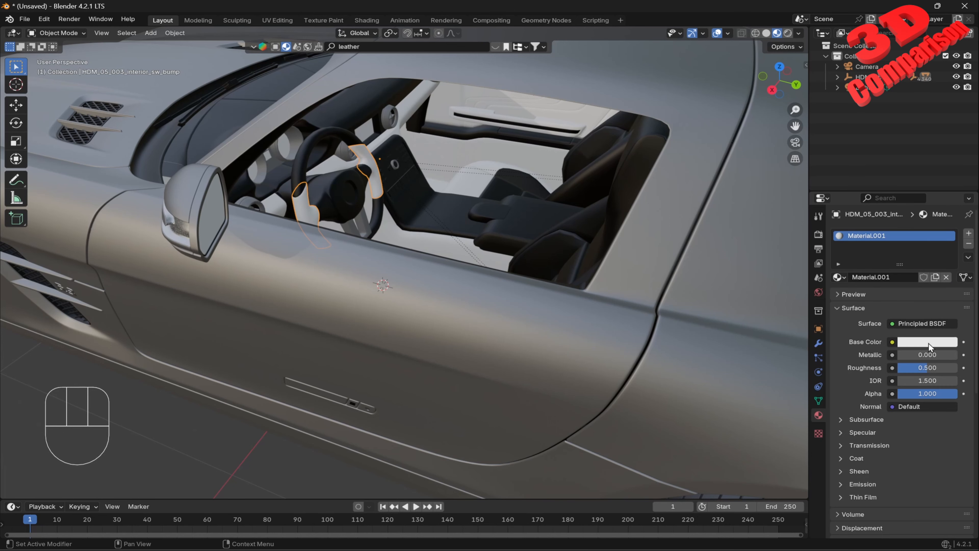
{"action": "left_click", "coordinate": [929, 341]}
{"action": "left_click_drag", "start_coordinate": [948, 257], "coordinate": [949, 252]}
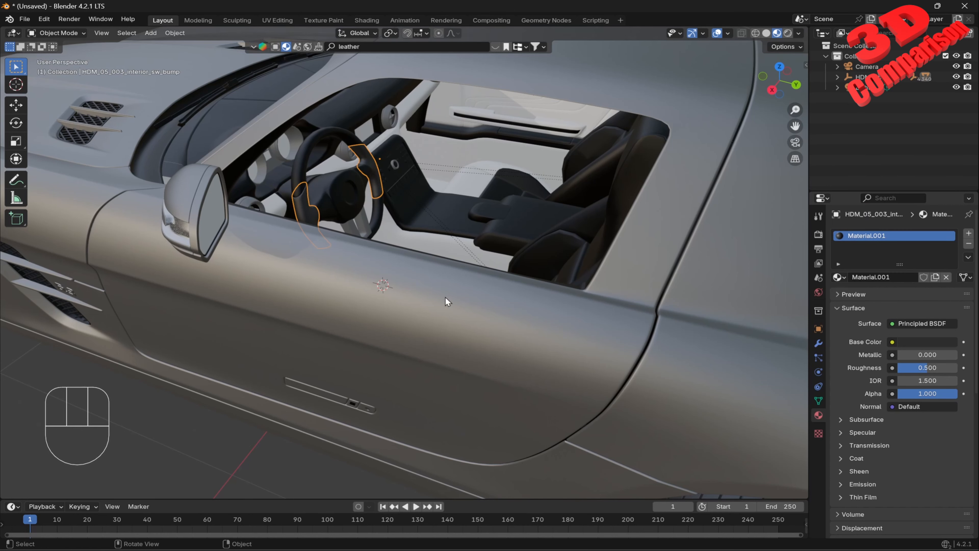
{"action": "left_click", "coordinate": [412, 107]}
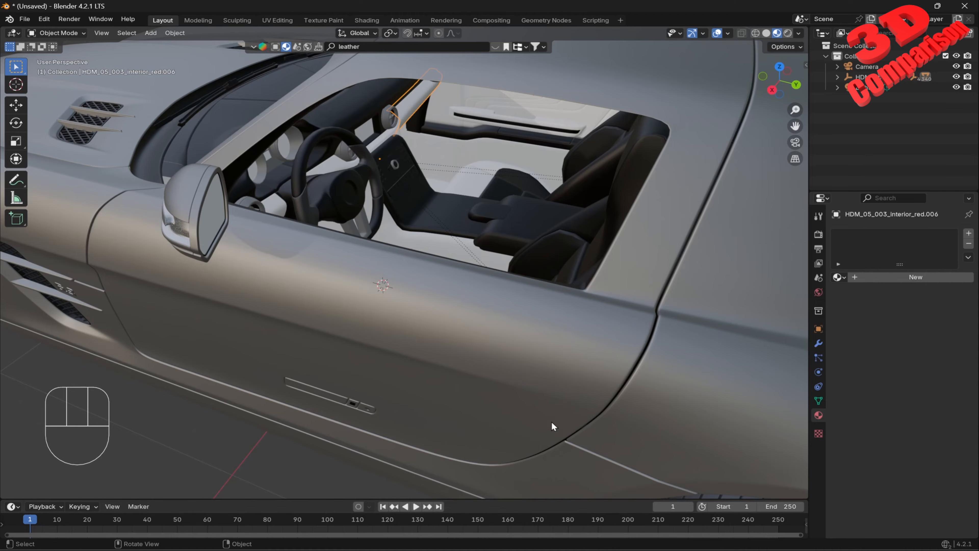
{"action": "middle_click_drag", "start_coordinate": [551, 421], "coordinate": [574, 260]}
{"action": "left_click", "coordinate": [607, 324]}
{"action": "scroll", "coordinate": [607, 323], "scroll_direction": "down", "scroll_amount": 5}
{"action": "left_click", "coordinate": [556, 291]}
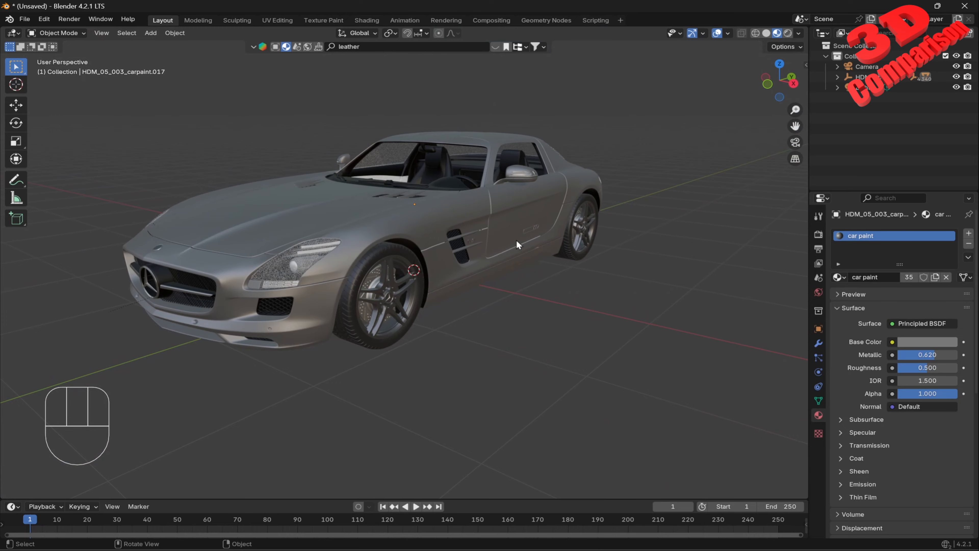
Create a new material named Red on the white passenger door panel.
{"action": "middle_click_drag", "start_coordinate": [472, 184], "coordinate": [450, 210]}
{"action": "scroll", "coordinate": [435, 183], "scroll_direction": "up", "scroll_amount": 4}
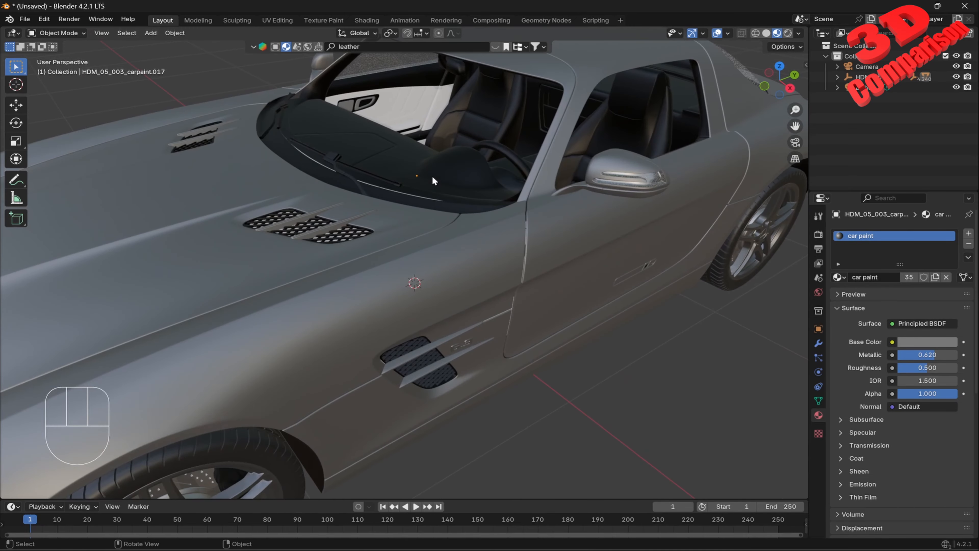
{"action": "middle_click_drag", "start_coordinate": [432, 175], "coordinate": [445, 268], "text": "shift"}
{"action": "scroll", "coordinate": [445, 268], "scroll_direction": "up", "scroll_amount": 3}
{"action": "left_click", "coordinate": [422, 182]}
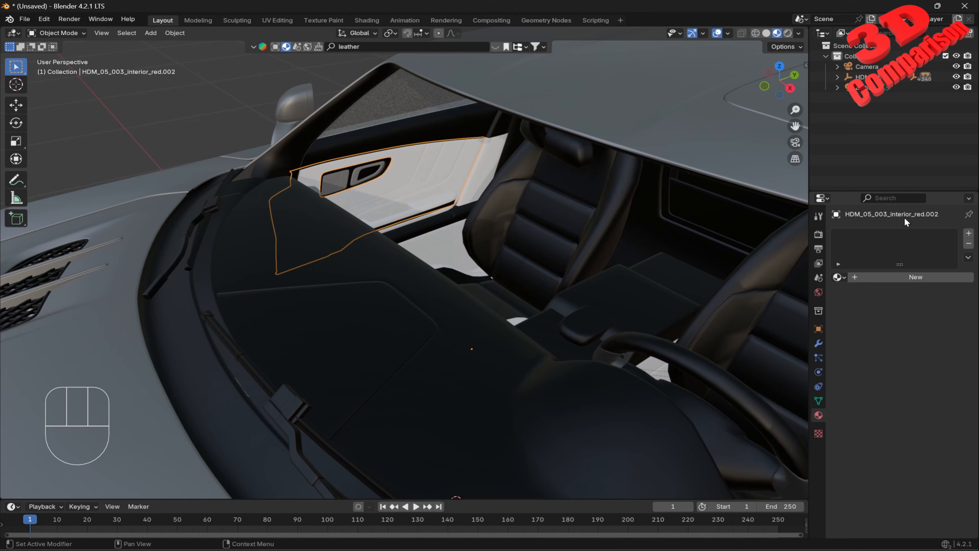
{"action": "left_click", "coordinate": [867, 276]}
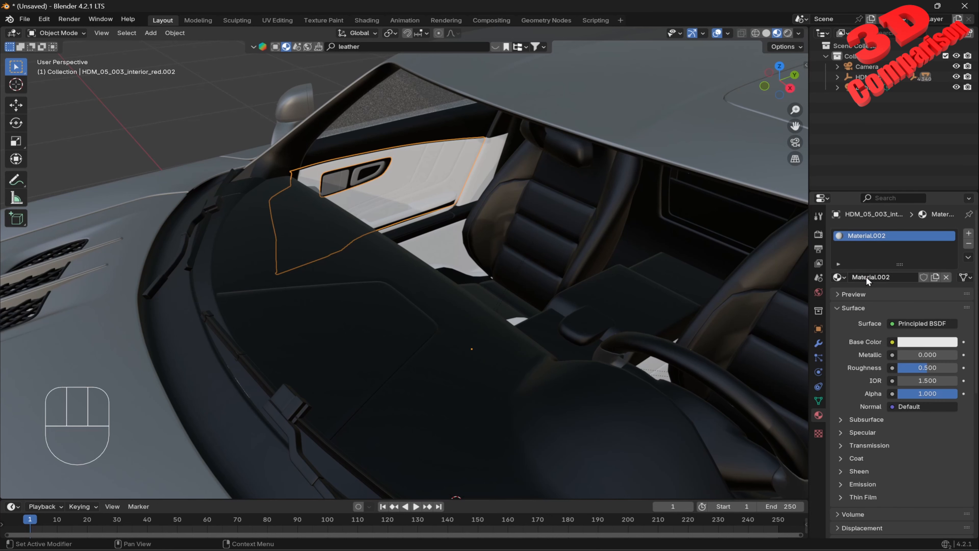
{"action": "double_click", "coordinate": [860, 235]}
{"action": "type", "text": "Red"}
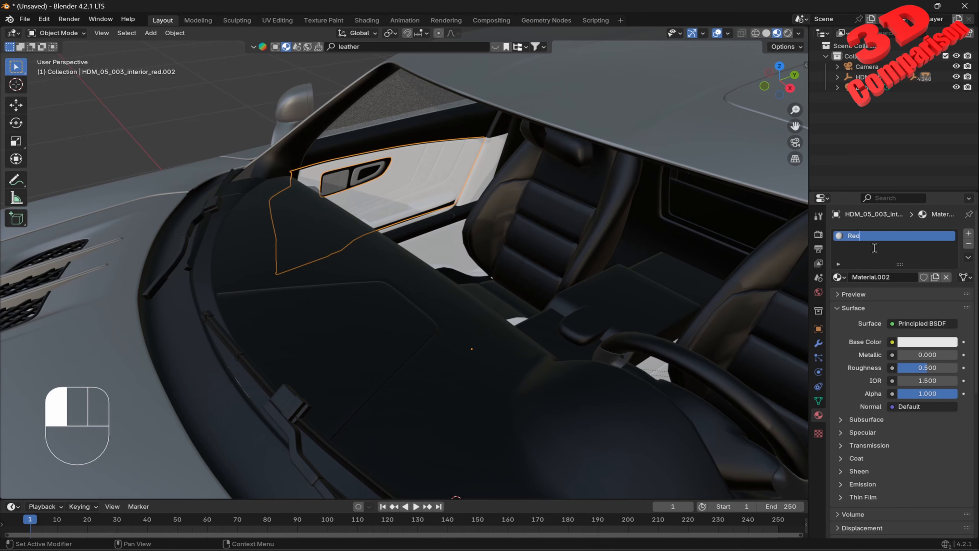
{"action": "left_click", "coordinate": [875, 248]}
Set the Red material's base color to a light red with hue 0.993, saturation 0.915 and value 0.801, and its roughness to 0.924.
{"action": "left_click", "coordinate": [914, 342]}
{"action": "left_click", "coordinate": [889, 265]}
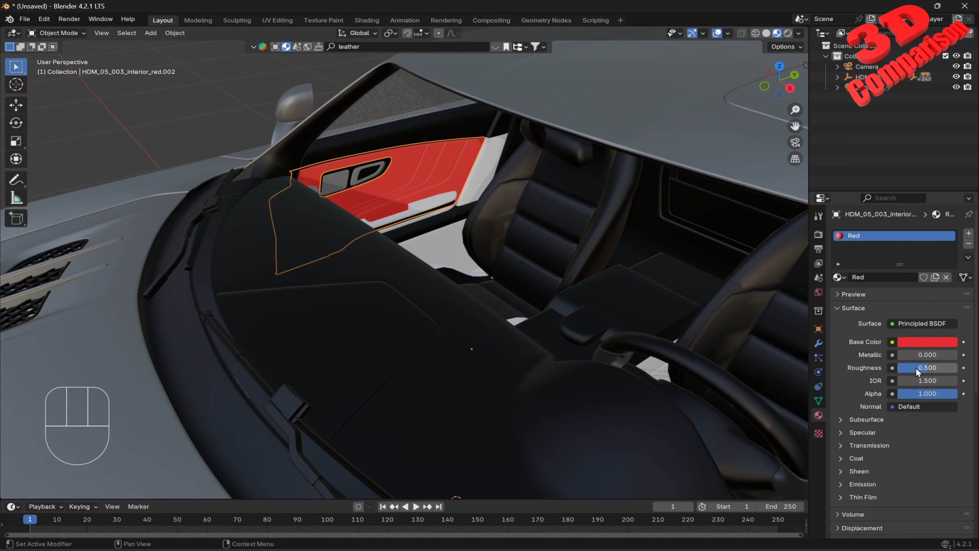
{"action": "left_click_drag", "start_coordinate": [916, 367], "coordinate": [943, 367]}
{"action": "left_click", "coordinate": [933, 343]}
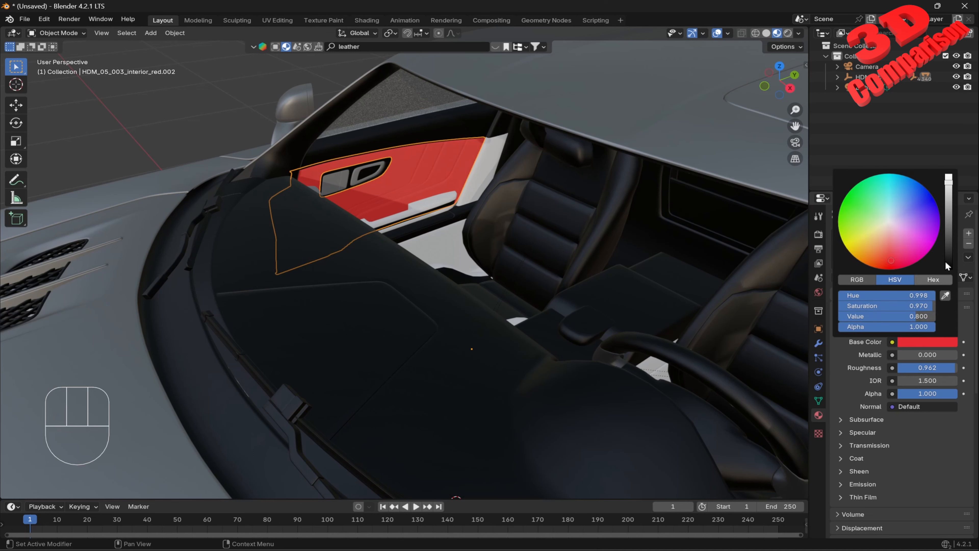
{"action": "left_click_drag", "start_coordinate": [883, 252], "coordinate": [891, 253]}
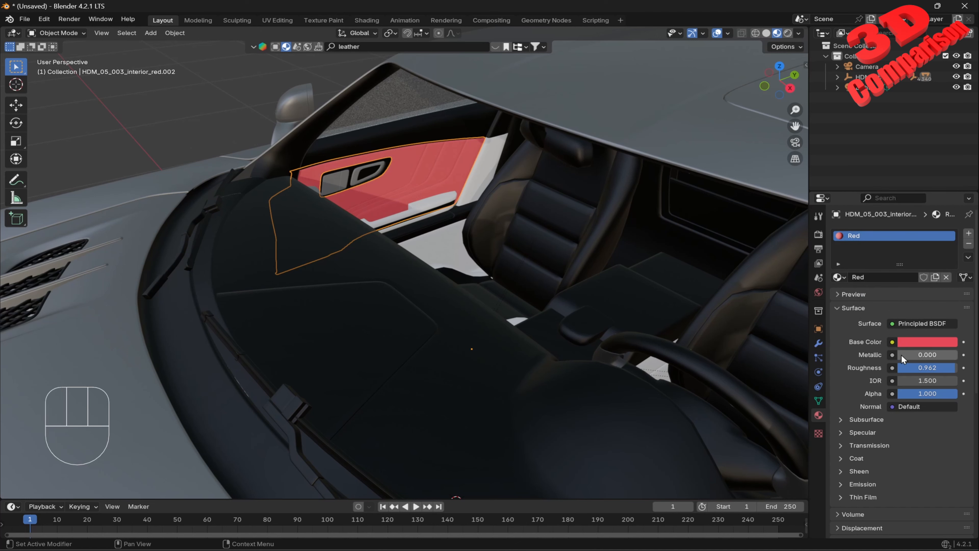
{"action": "mouse_move", "coordinate": [927, 371]}
{"action": "left_mouse_down"}
{"action": "mouse_move", "coordinate": [887, 378]}
{"action": "mouse_move", "coordinate": [892, 393]}
{"action": "mouse_move", "coordinate": [952, 367]}
{"action": "left_mouse_up"}
Change the door panel material's base color to a dark purplish gray with hue 0.847, saturation 0.119 and value 0.111.
{"action": "left_click", "coordinate": [927, 343]}
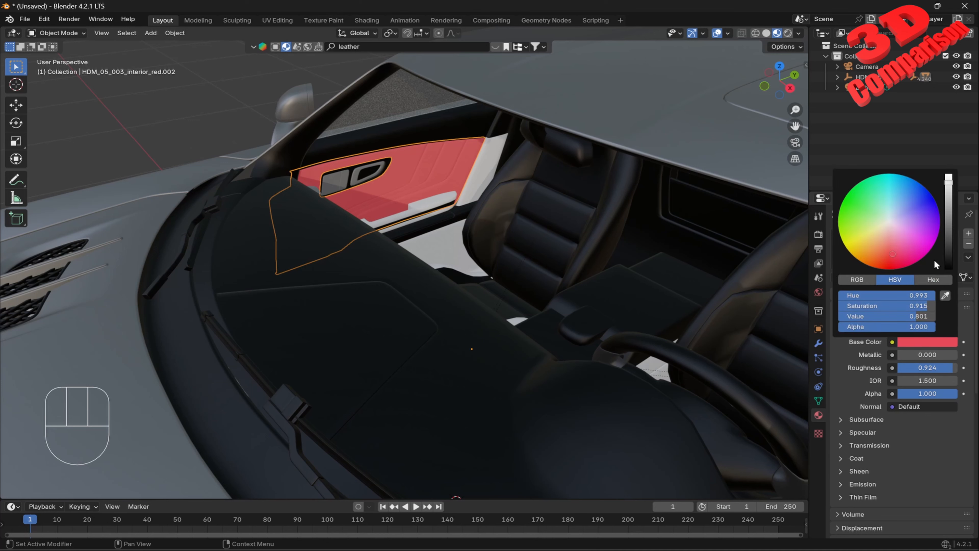
{"action": "mouse_move", "coordinate": [894, 250]}
{"action": "left_mouse_down"}
{"action": "mouse_move", "coordinate": [888, 256]}
{"action": "mouse_move", "coordinate": [891, 201]}
{"action": "left_mouse_up"}
{"action": "mouse_move", "coordinate": [949, 180]}
{"action": "left_mouse_down"}
{"action": "mouse_move", "coordinate": [941, 233]}
{"action": "mouse_move", "coordinate": [892, 223]}
{"action": "left_mouse_up"}
{"action": "left_click", "coordinate": [948, 221]}
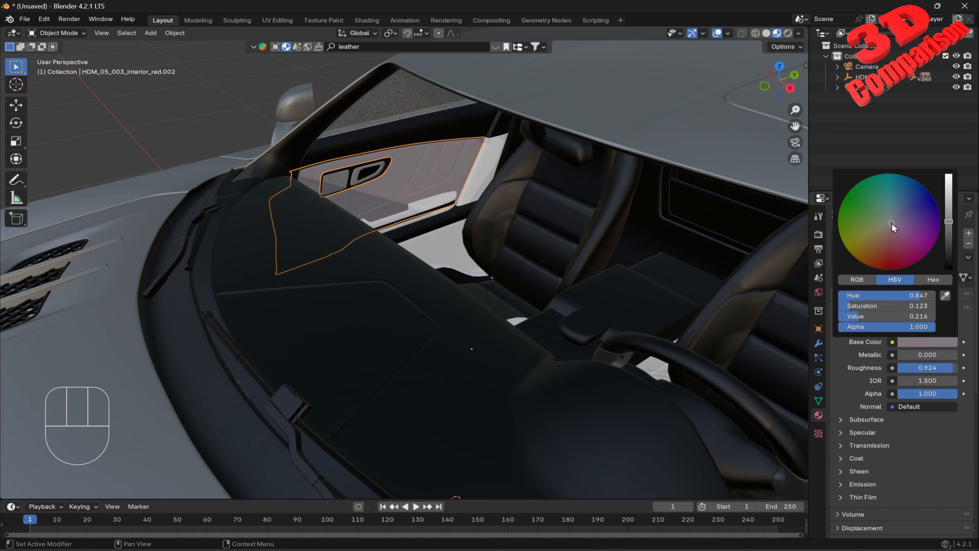
{"action": "left_click", "coordinate": [948, 258]}
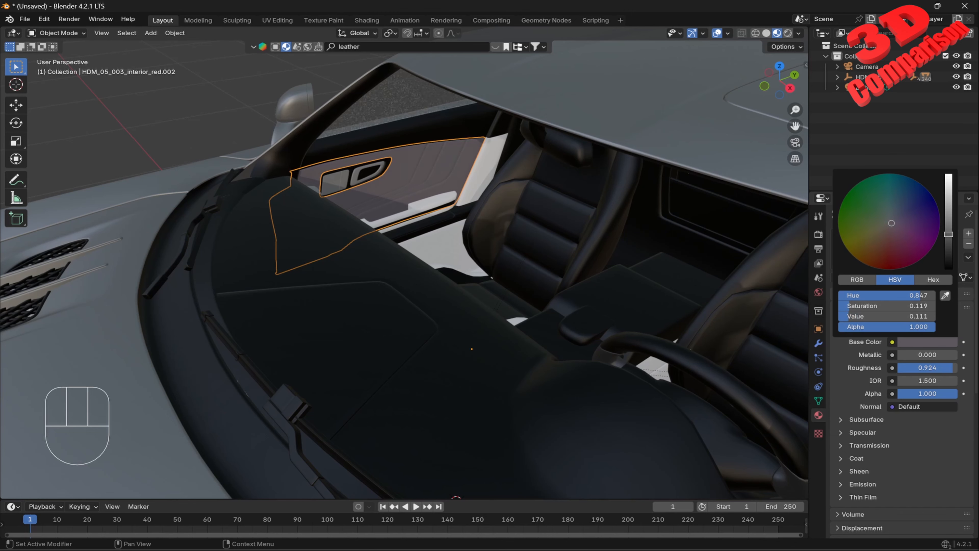
Rename the passenger door panel's Red material to Interior.
{"action": "scroll", "coordinate": [446, 203], "scroll_direction": "down", "scroll_amount": 2}
{"action": "left_click", "coordinate": [447, 206]}
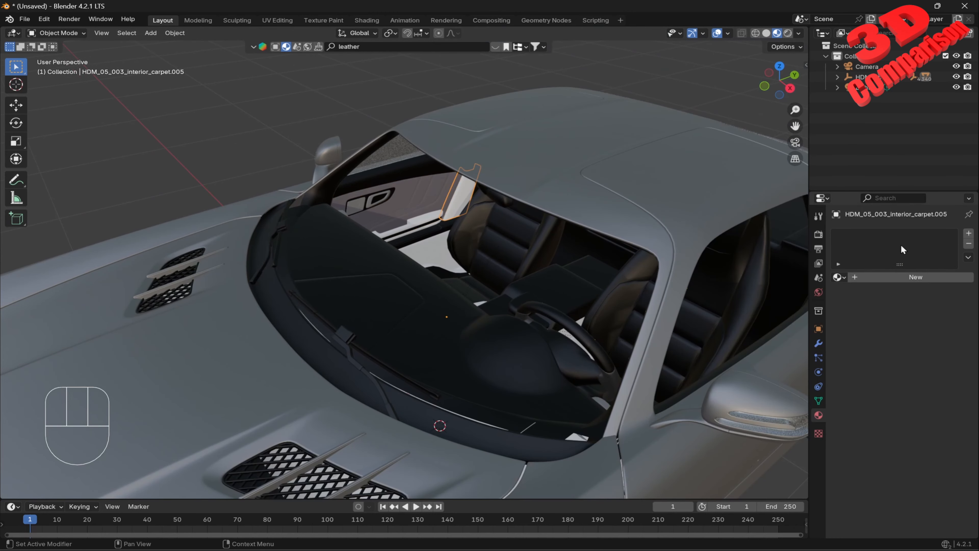
{"action": "left_click", "coordinate": [845, 277]}
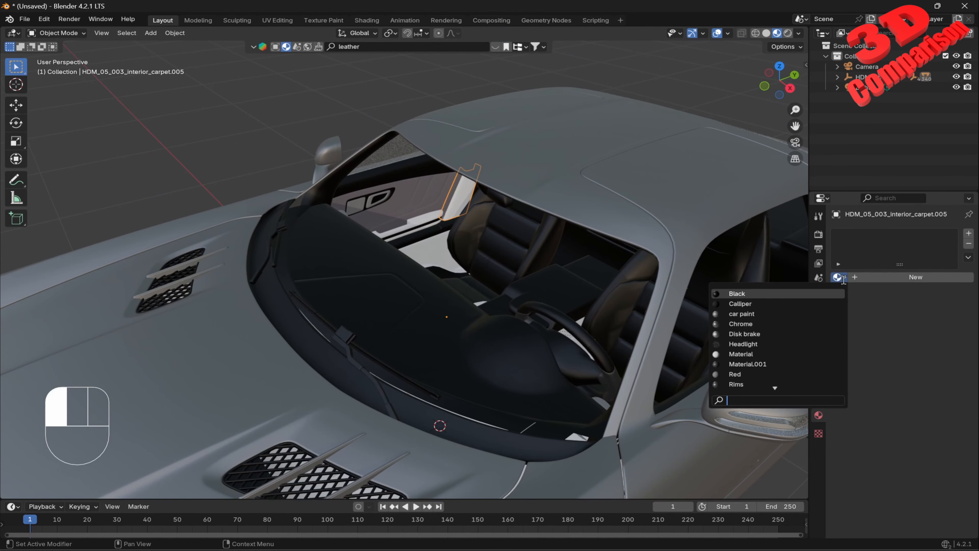
{"action": "left_click", "coordinate": [423, 203]}
{"action": "double_click", "coordinate": [845, 235]}
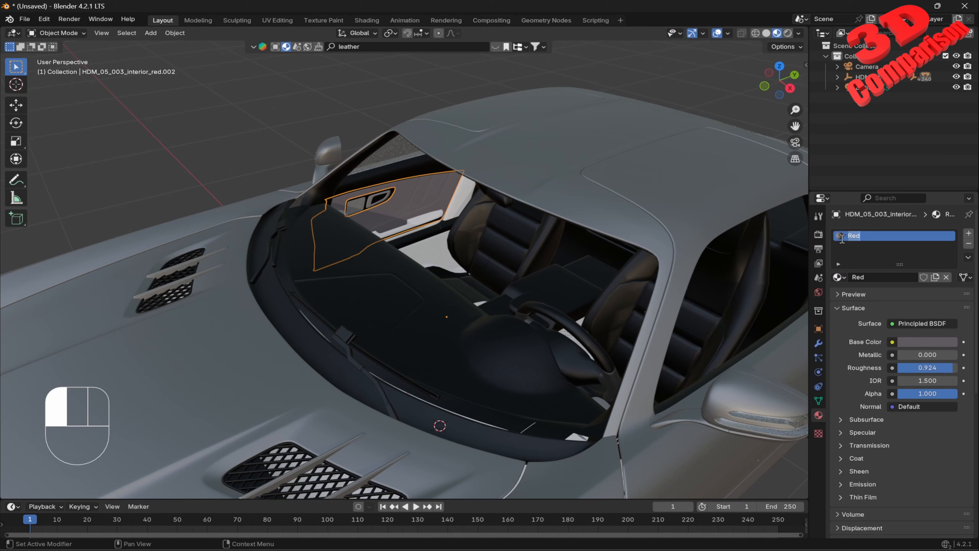
{"action": "type", "text": "Interior"}
{"action": "key", "text": "Return"}
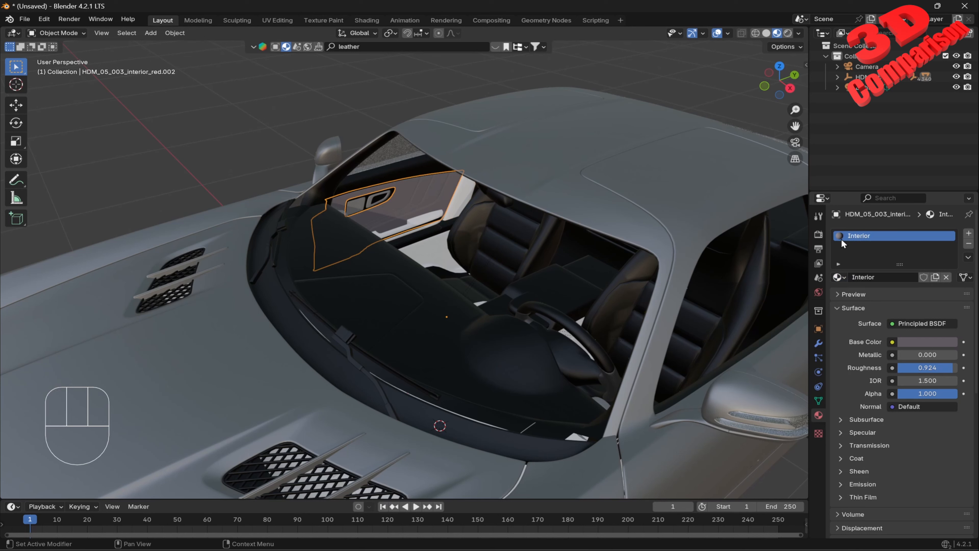
Assign the Interior material to the white trim piece between the passenger door panel and the seat.
{"action": "left_click", "coordinate": [460, 208]}
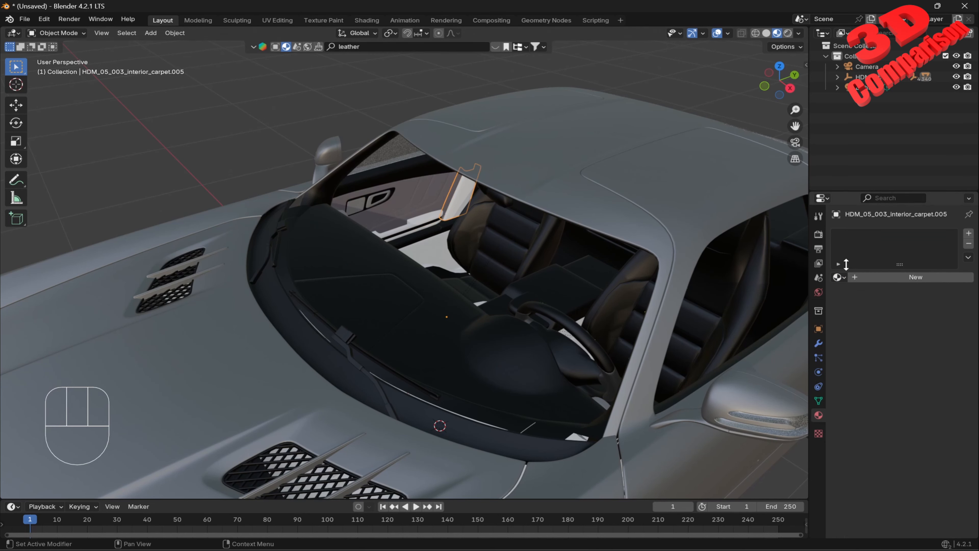
{"action": "left_click", "coordinate": [840, 278]}
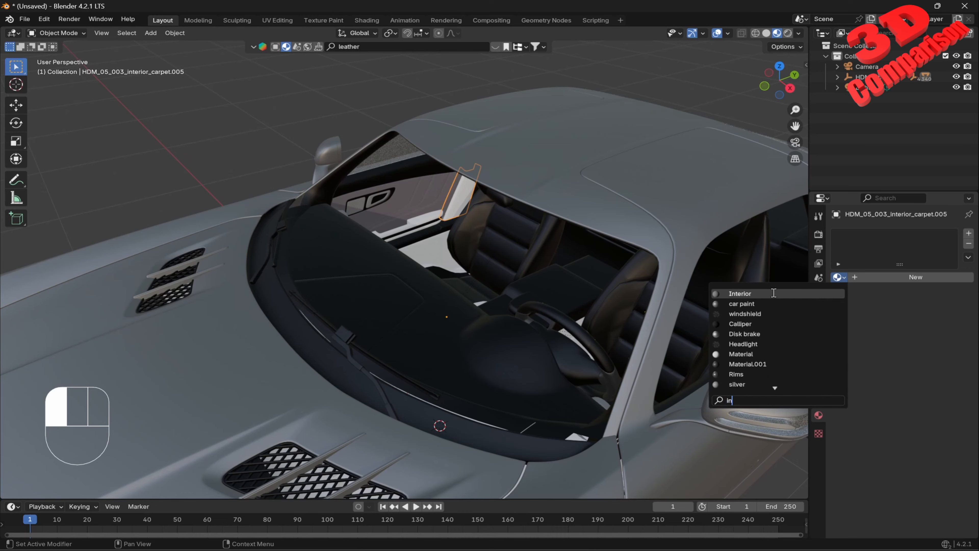
{"action": "left_click", "coordinate": [741, 354]}
Assign the Black material to the passenger door's armrest strip and to the interior floor carpet.
{"action": "left_click", "coordinate": [425, 219]}
{"action": "scroll", "coordinate": [425, 220], "scroll_direction": "up", "scroll_amount": 4}
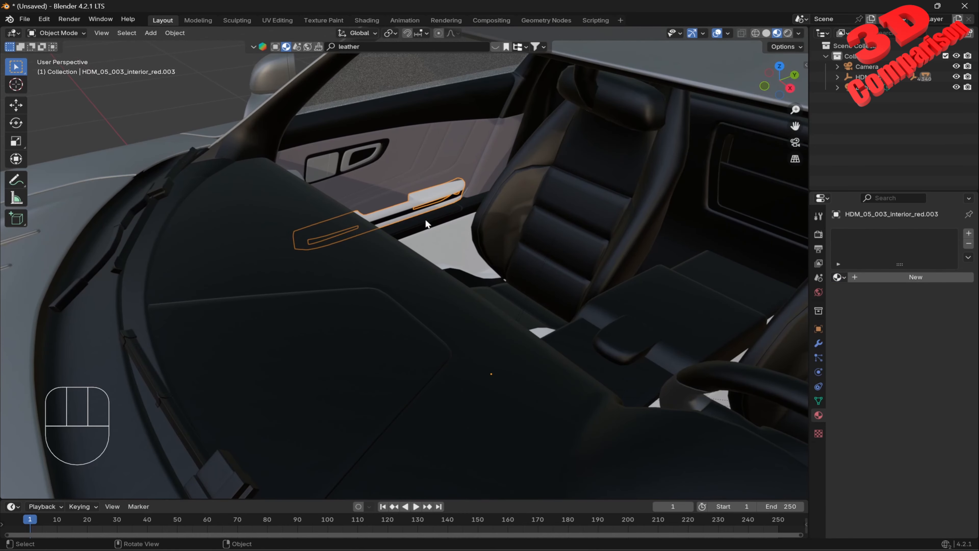
{"action": "middle_click_drag", "start_coordinate": [444, 202], "coordinate": [471, 218], "text": "shift"}
{"action": "left_click", "coordinate": [840, 278]}
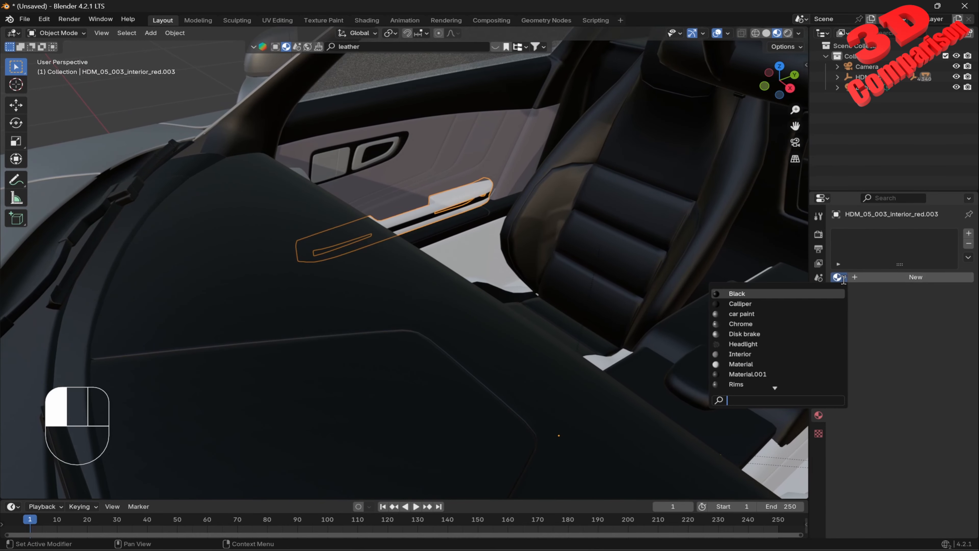
{"action": "left_click", "coordinate": [735, 289]}
{"action": "left_click", "coordinate": [461, 247]}
{"action": "middle_click_drag", "start_coordinate": [490, 255], "coordinate": [473, 264]}
{"action": "left_click", "coordinate": [838, 277]}
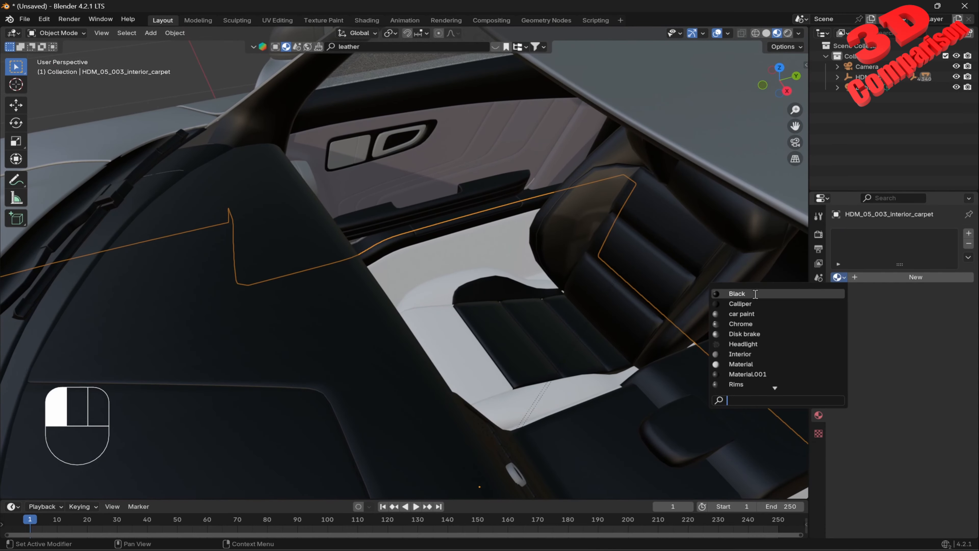
{"action": "left_click", "coordinate": [755, 295]}
Assign the Black material to the passenger seat cushion's two side bolsters and front section.
{"action": "left_click", "coordinate": [509, 292]}
{"action": "left_click", "coordinate": [838, 277]}
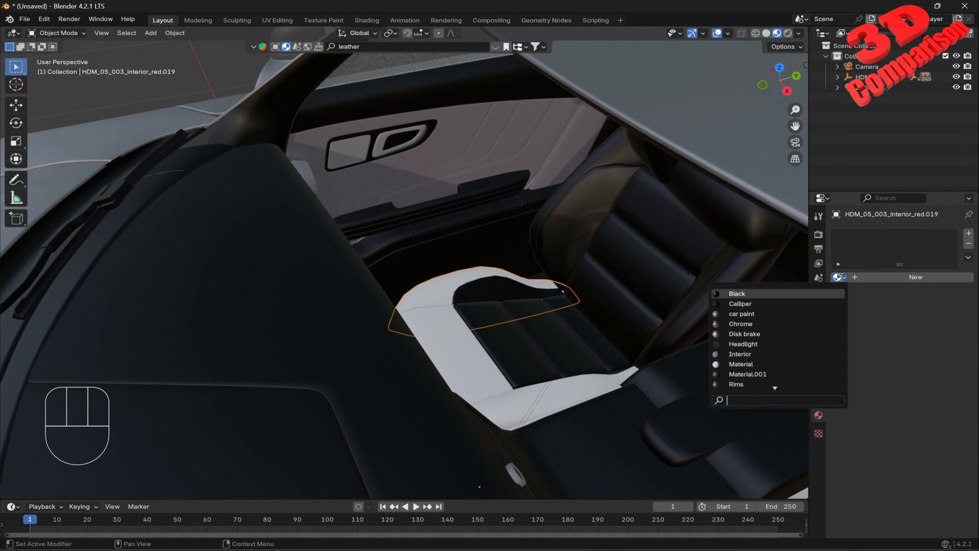
{"action": "left_click", "coordinate": [778, 296]}
{"action": "left_click", "coordinate": [455, 336]}
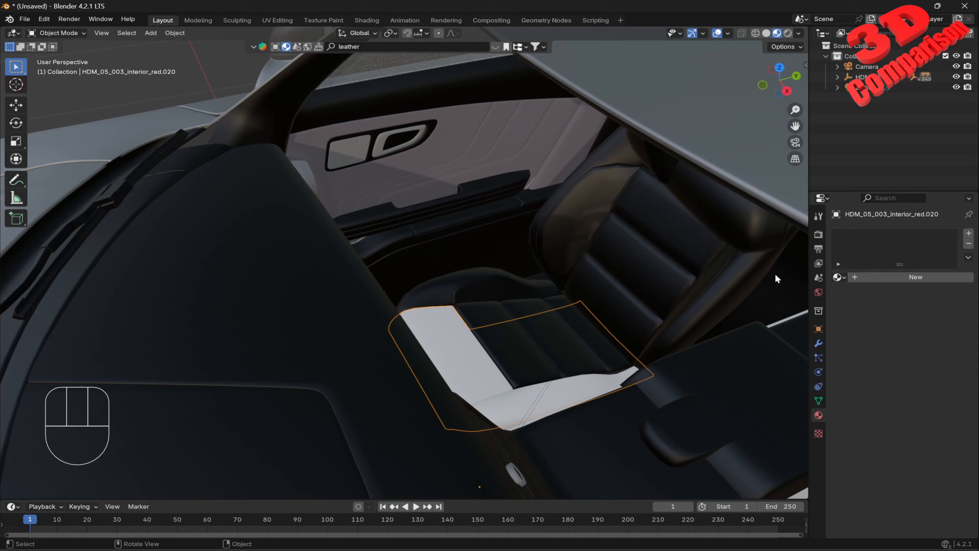
{"action": "left_click", "coordinate": [837, 276]}
{"action": "left_click", "coordinate": [780, 293]}
{"action": "left_click", "coordinate": [567, 394]}
{"action": "left_click", "coordinate": [838, 277]}
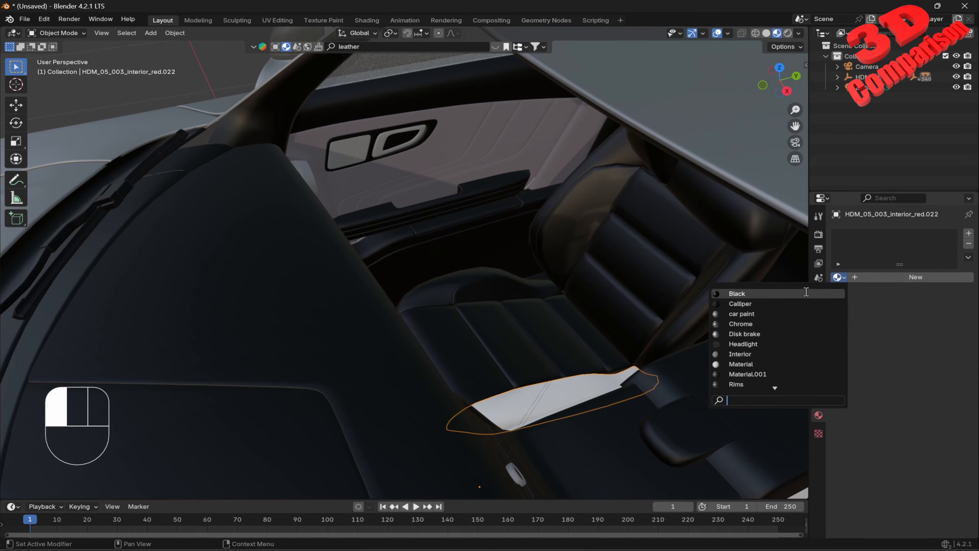
{"action": "left_click", "coordinate": [779, 294]}
{"action": "middle_click_drag", "start_coordinate": [499, 279], "coordinate": [426, 285]}
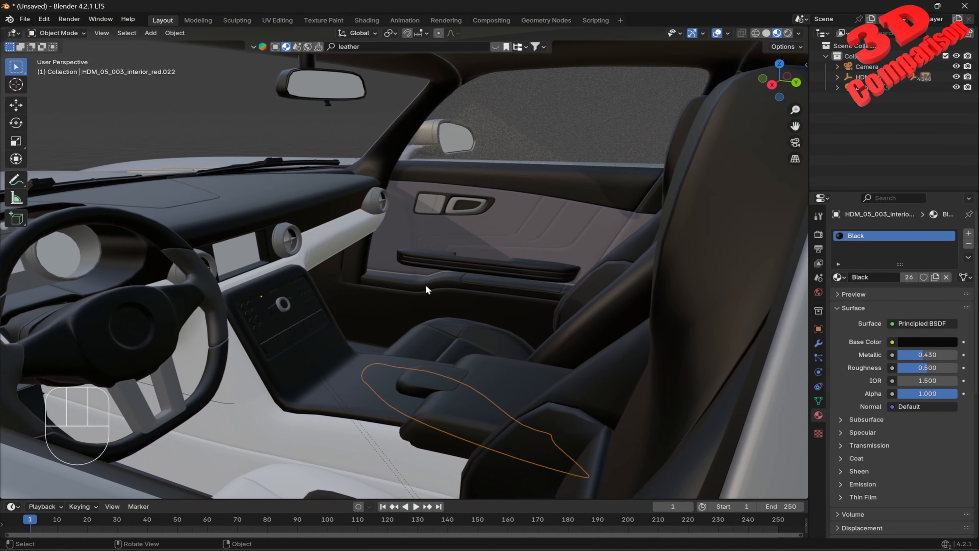
Assign the Black material to the white dashboard trim on the passenger side and to the adjoining trim strip behind the center console.
{"action": "key", "text": "a"}
{"action": "left_click", "coordinate": [348, 232]}
{"action": "left_click", "coordinate": [842, 277]}
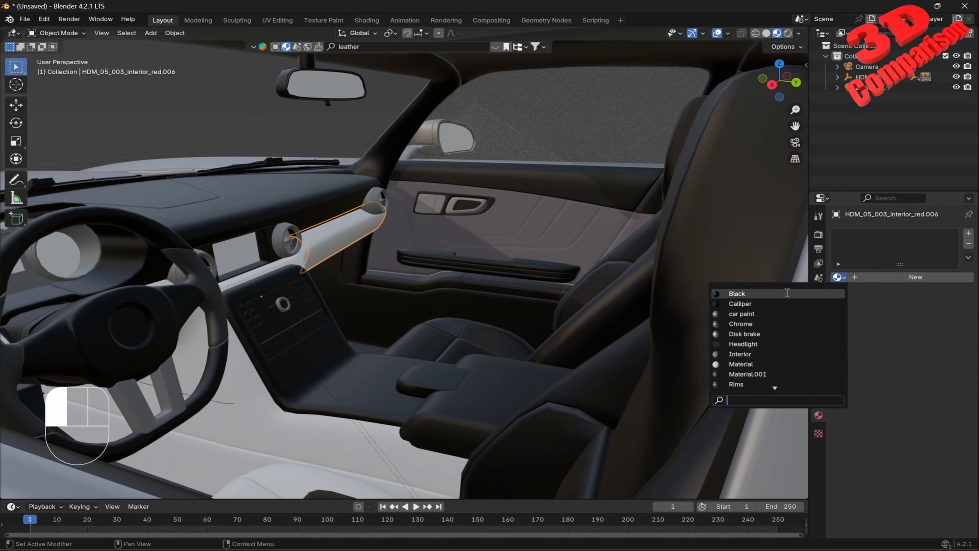
{"action": "left_click", "coordinate": [779, 294]}
{"action": "left_click", "coordinate": [261, 273]}
{"action": "left_click", "coordinate": [837, 277]}
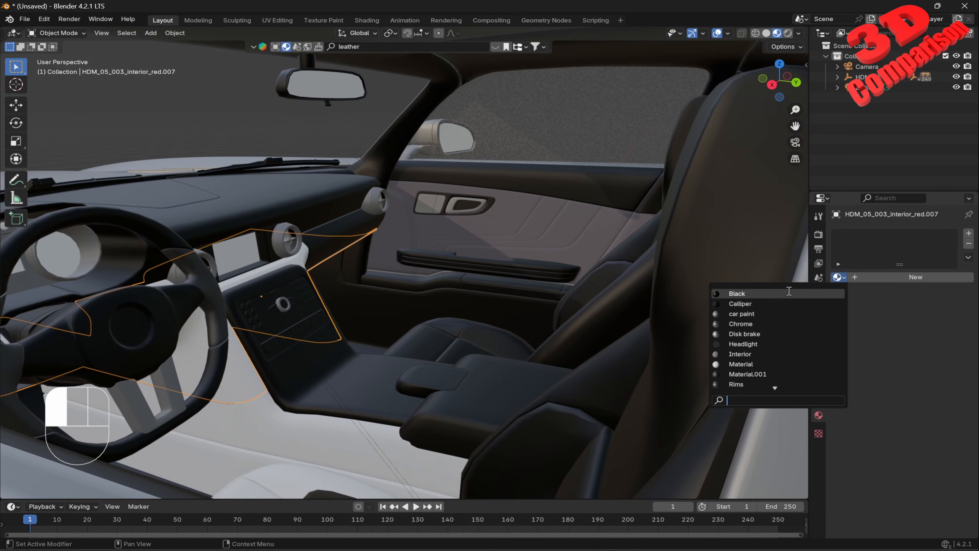
{"action": "left_click", "coordinate": [779, 294]}
Assign the Black material to the white side panel running along the base of the center console.
{"action": "middle_click_drag", "start_coordinate": [479, 327], "coordinate": [501, 283], "text": "shift"}
{"action": "left_click", "coordinate": [414, 373]}
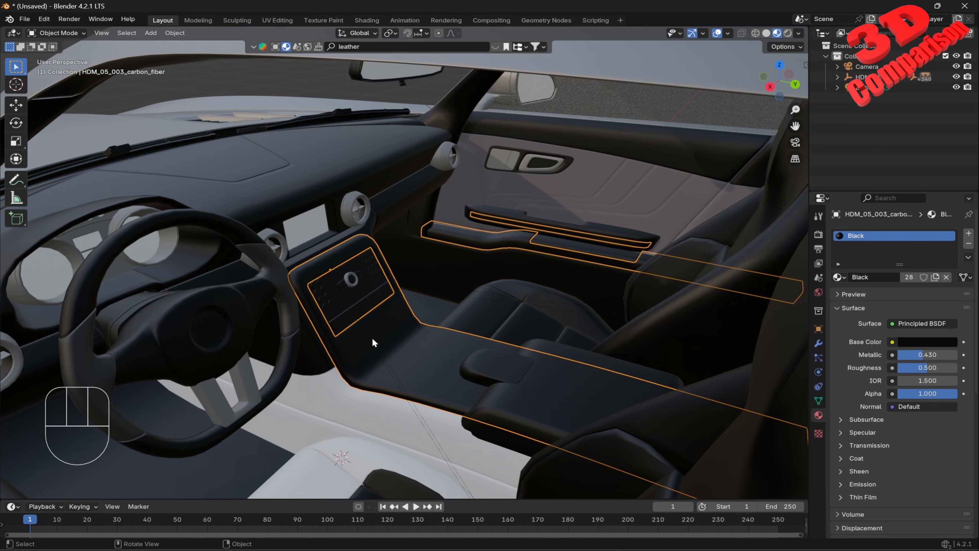
{"action": "left_click", "coordinate": [394, 422]}
{"action": "left_click", "coordinate": [838, 277]}
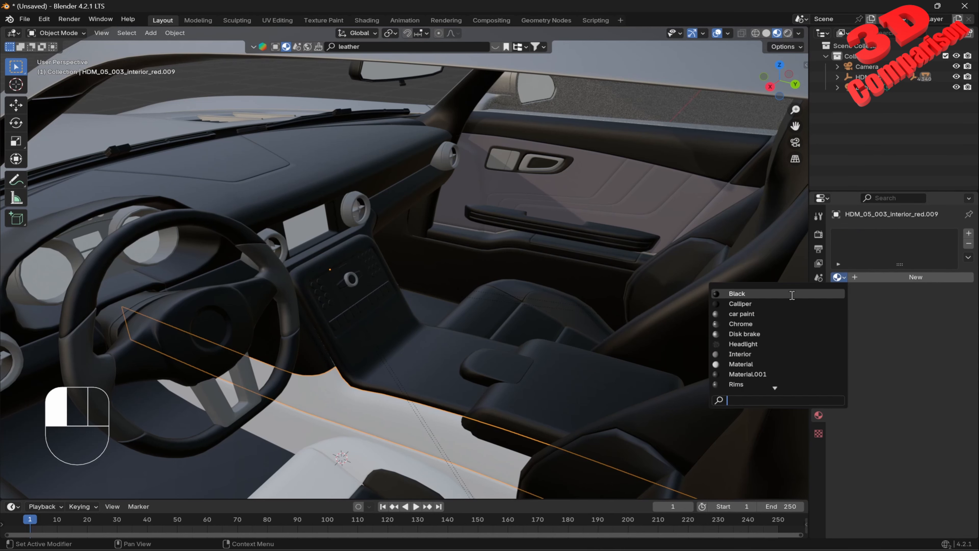
{"action": "left_click", "coordinate": [779, 294]}
Assign the Black material to the driver seat cushion's inner bolster and to the carpet strip between that seat and the center console.
{"action": "middle_click_drag", "start_coordinate": [494, 338], "coordinate": [423, 365], "text": "shift"}
{"action": "left_click", "coordinate": [431, 388]}
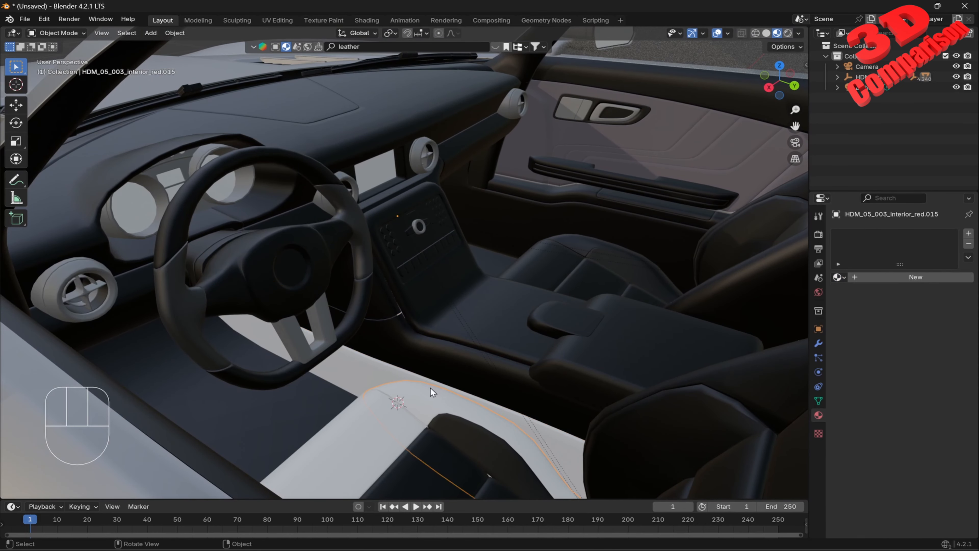
{"action": "left_click", "coordinate": [838, 277]}
{"action": "left_click", "coordinate": [771, 294]}
{"action": "left_click", "coordinate": [517, 366]}
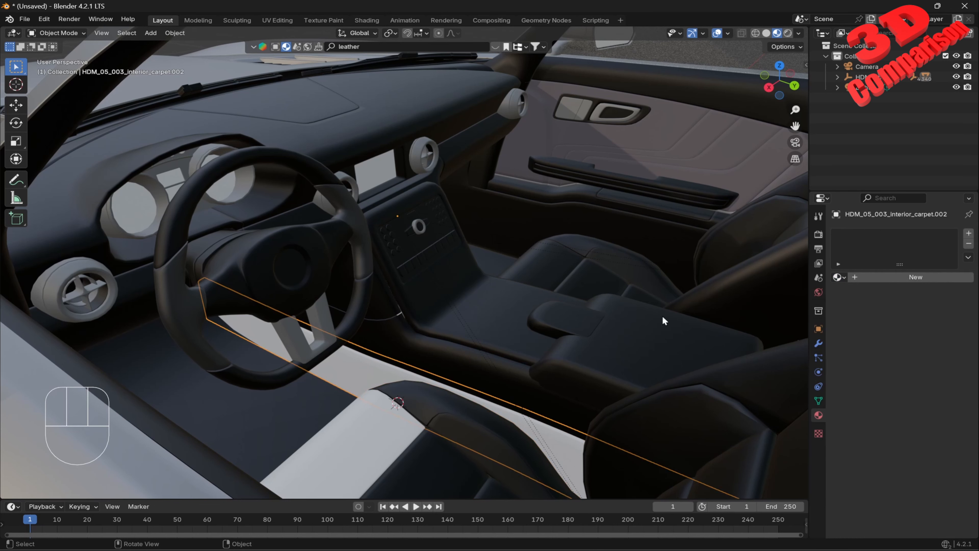
{"action": "left_click", "coordinate": [838, 277]}
{"action": "left_click", "coordinate": [764, 294]}
Assign the Black material to the white front section of the driver seat cushion.
{"action": "left_click", "coordinate": [414, 417]}
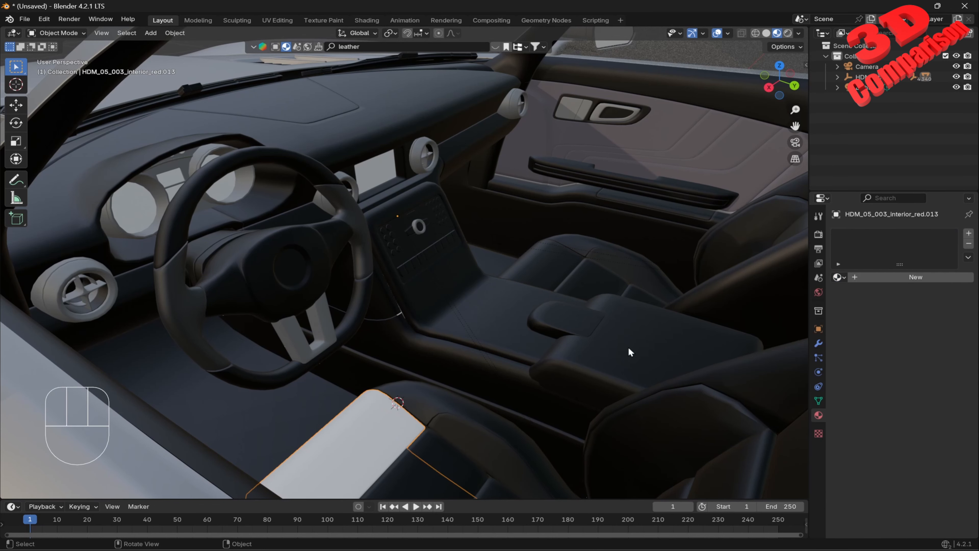
{"action": "left_click", "coordinate": [837, 277]}
{"action": "left_click", "coordinate": [760, 293]}
Select the screen object that covers the instrument gauges and the dashboard's center display.
{"action": "middle_click_drag", "start_coordinate": [387, 337], "coordinate": [397, 306], "text": "shift"}
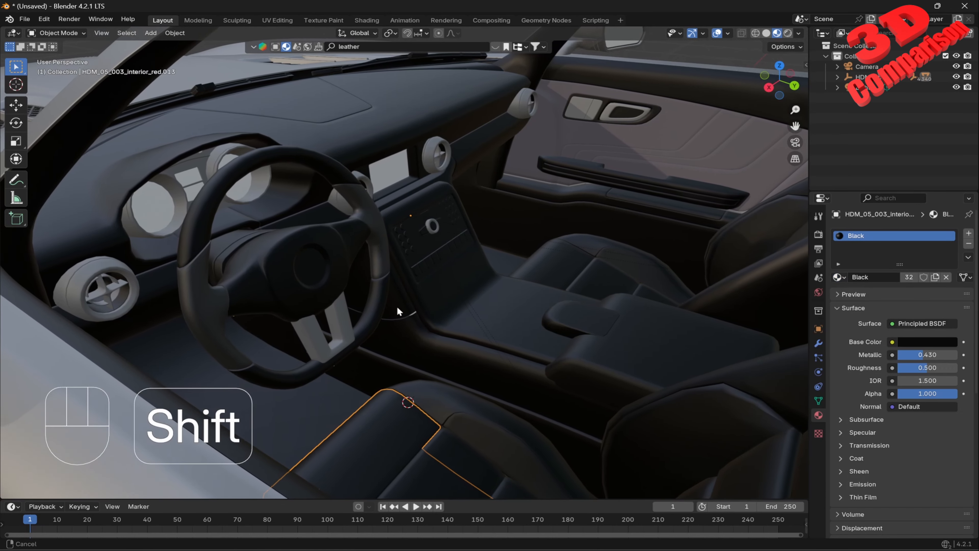
{"action": "left_click", "coordinate": [224, 191]}
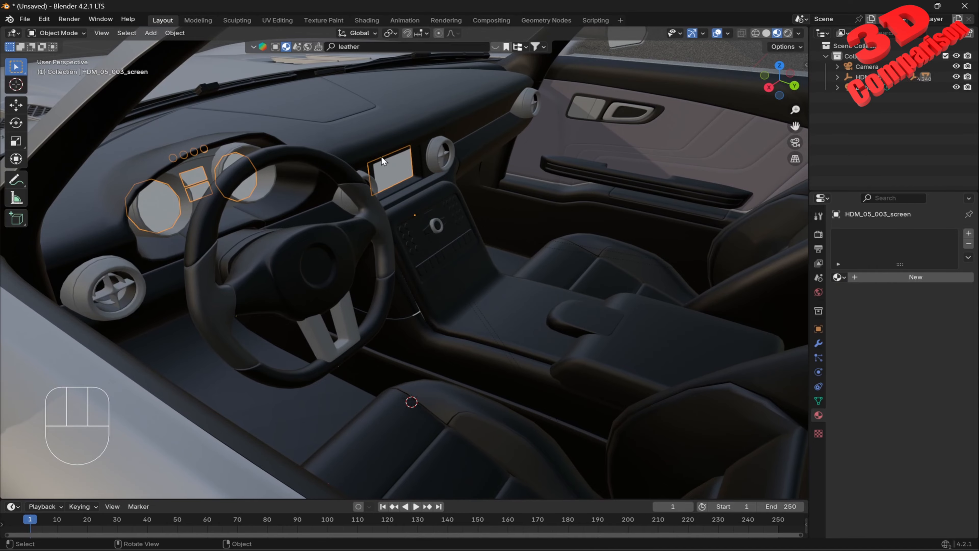
Deselect everything and unhide all hidden objects, bringing back the car's window glass, with nothing left selected.
{"action": "scroll", "coordinate": [308, 240], "scroll_direction": "down", "scroll_amount": 5}
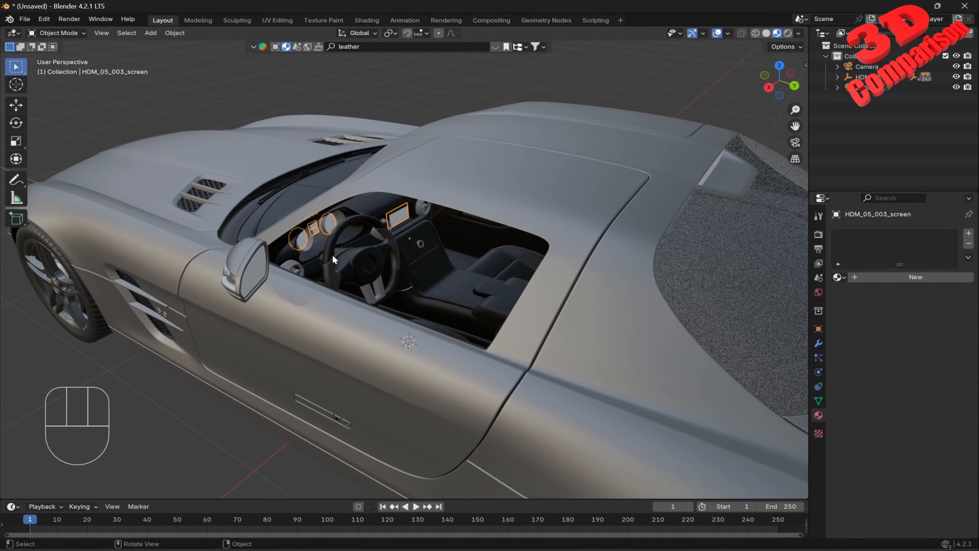
{"action": "middle_click_drag", "start_coordinate": [347, 263], "coordinate": [485, 243]}
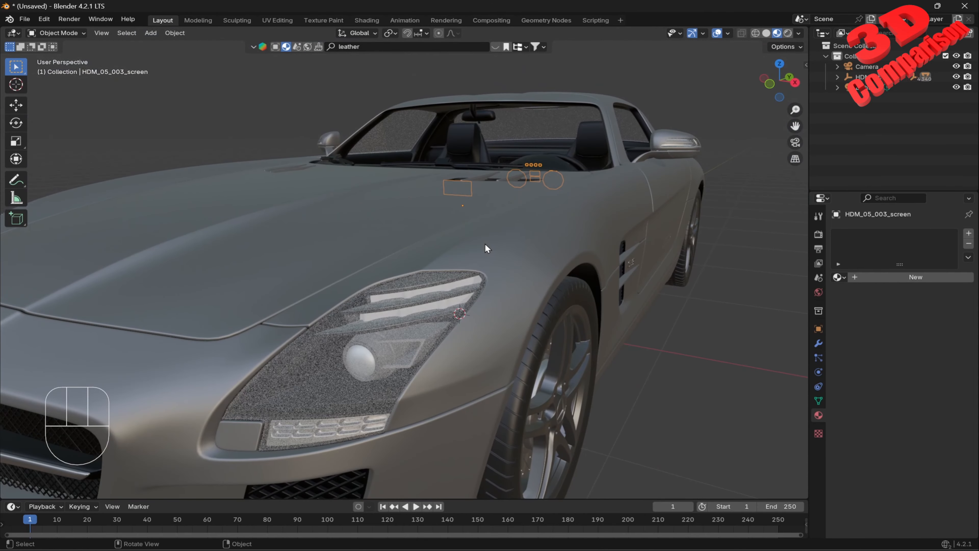
{"action": "scroll", "coordinate": [485, 243], "scroll_direction": "down", "scroll_amount": 5}
{"action": "left_click", "coordinate": [543, 305]}
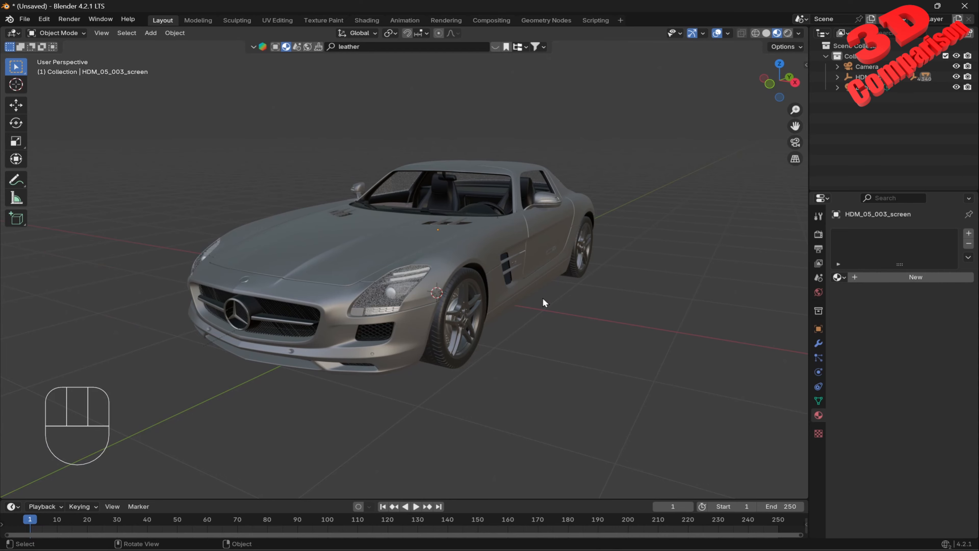
{"action": "key", "text": "alt+h"}
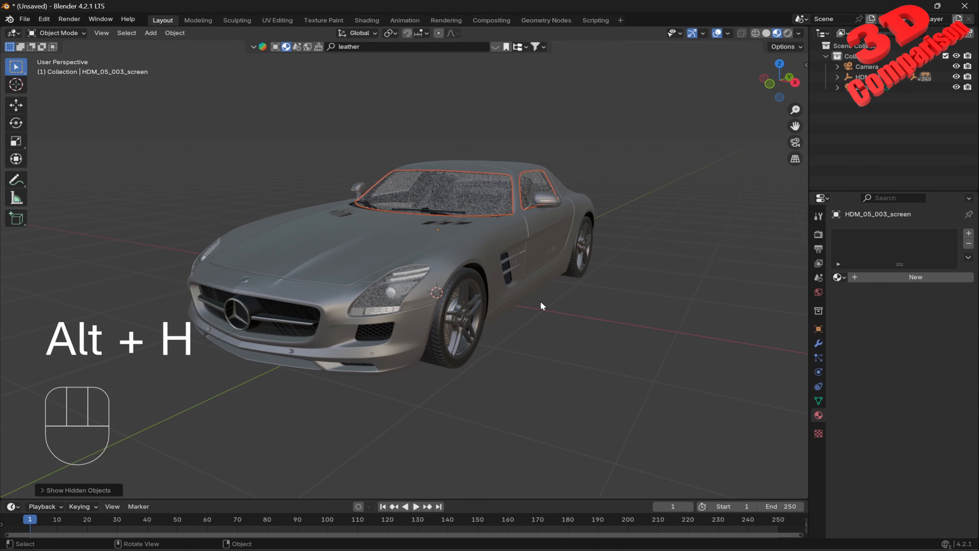
{"action": "left_click", "coordinate": [540, 301]}
{"action": "scroll", "coordinate": [544, 296], "scroll_direction": "up", "scroll_amount": 2}
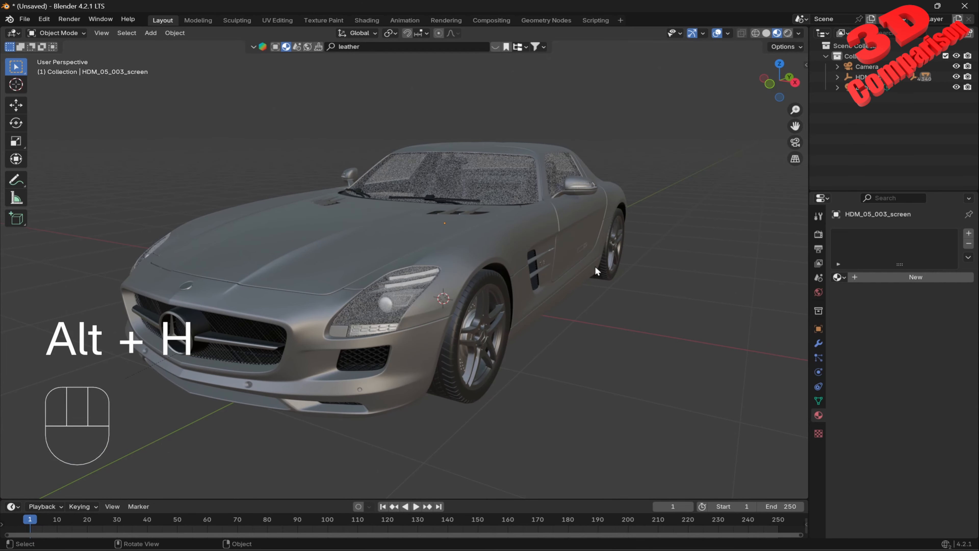
{"action": "middle_click_drag", "start_coordinate": [595, 231], "coordinate": [566, 258]}
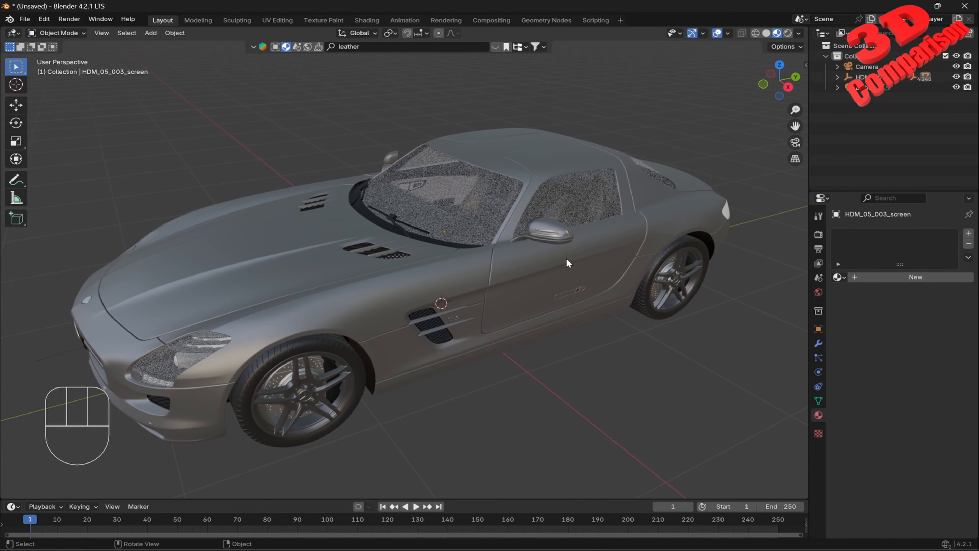
{"action": "left_click", "coordinate": [567, 259]}
{"action": "key", "text": "g"}
{"action": "key", "text": "Escape"}
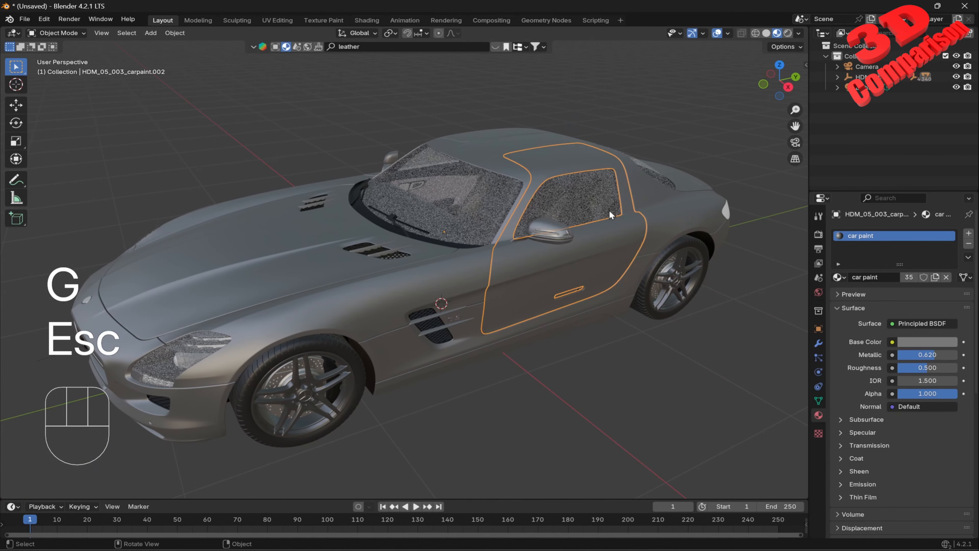
Hide the driver's side window glass.
{"action": "middle_click_drag", "start_coordinate": [609, 210], "coordinate": [469, 238]}
{"action": "left_click", "coordinate": [302, 303]}
{"action": "key", "text": "h"}
Assign the existing Black material to the white trim part of the driver's seat cushion.
{"action": "middle_click_drag", "start_coordinate": [331, 311], "coordinate": [475, 316]}
{"action": "left_click", "coordinate": [510, 350]}
{"action": "left_click", "coordinate": [509, 352]}
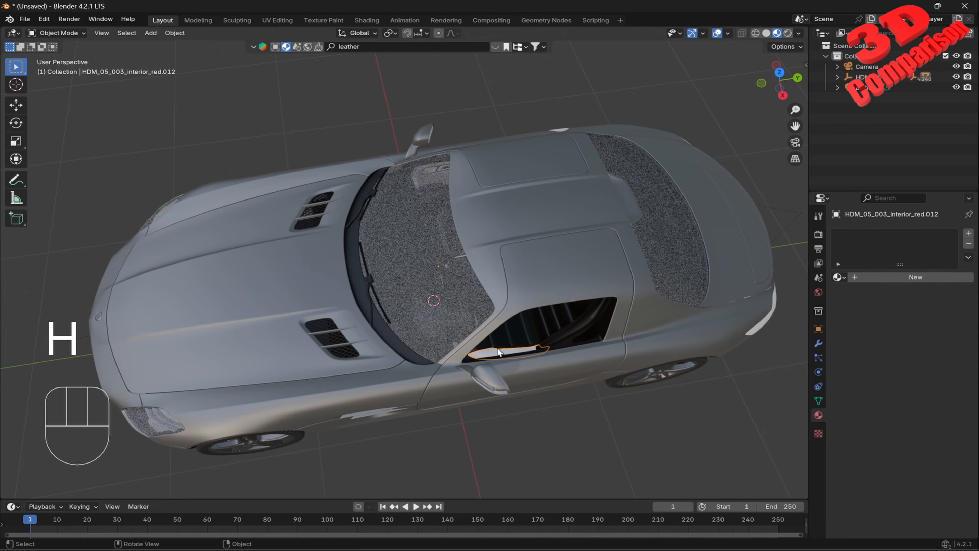
{"action": "middle_click_drag", "start_coordinate": [498, 349], "coordinate": [382, 297]}
{"action": "left_click", "coordinate": [366, 298]}
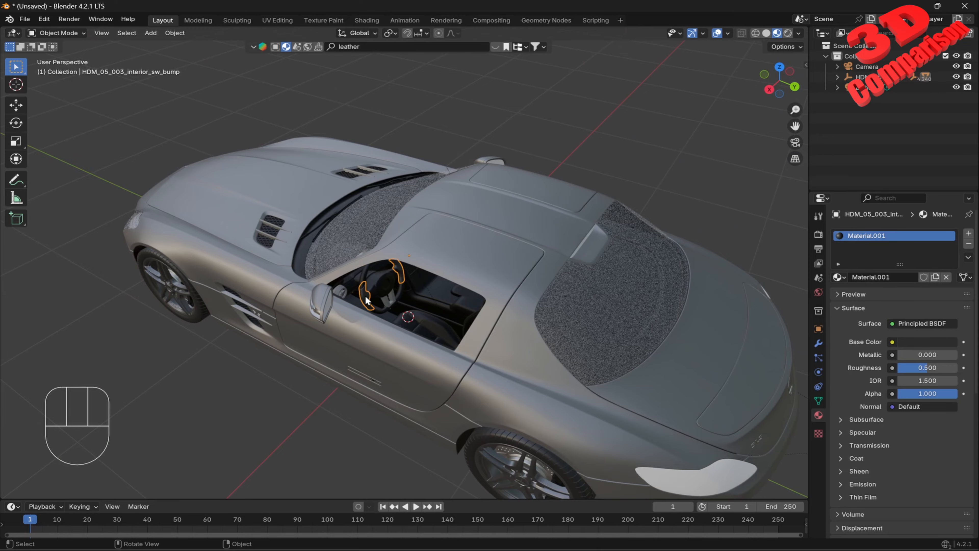
{"action": "key", "text": "KP_Decimal"}
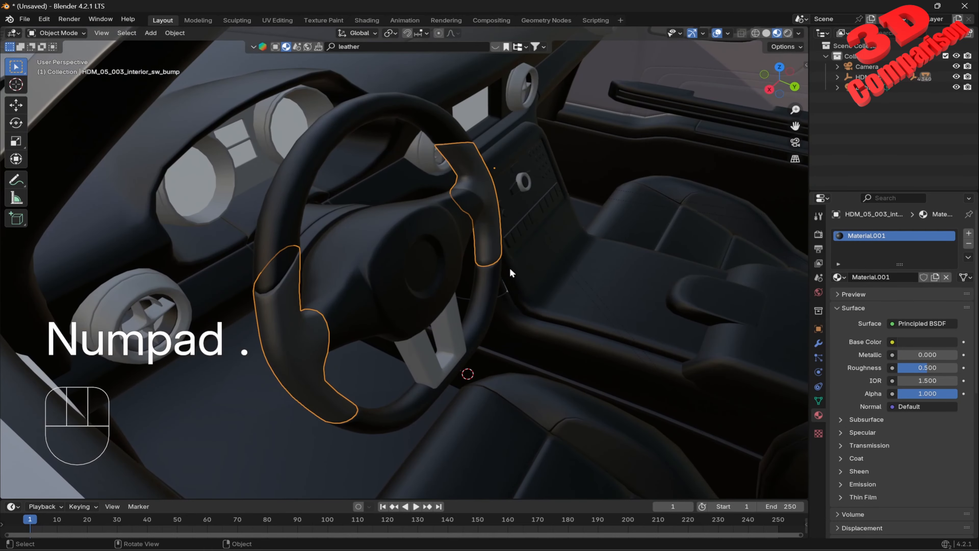
{"action": "middle_click_drag", "start_coordinate": [510, 268], "coordinate": [432, 277]}
{"action": "left_click", "coordinate": [399, 405]}
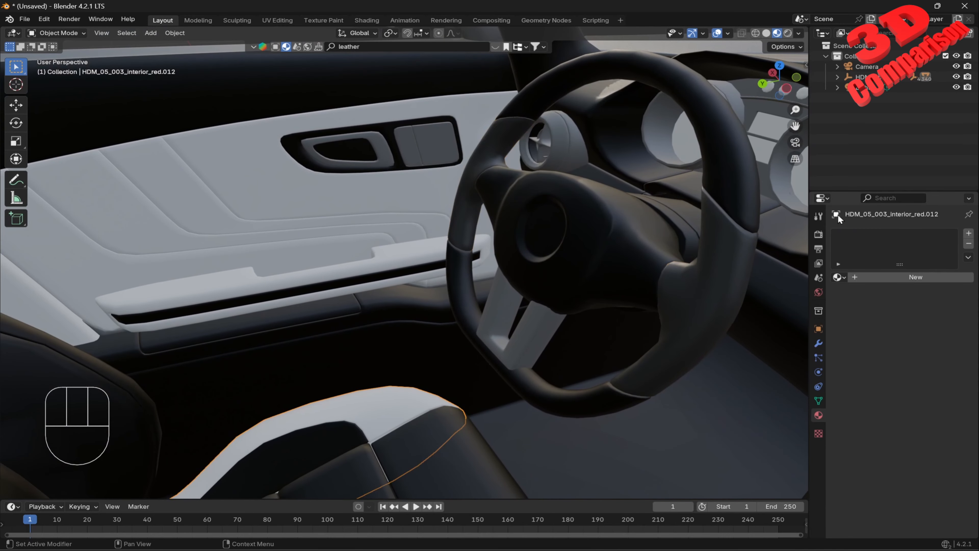
{"action": "left_click", "coordinate": [795, 293]}
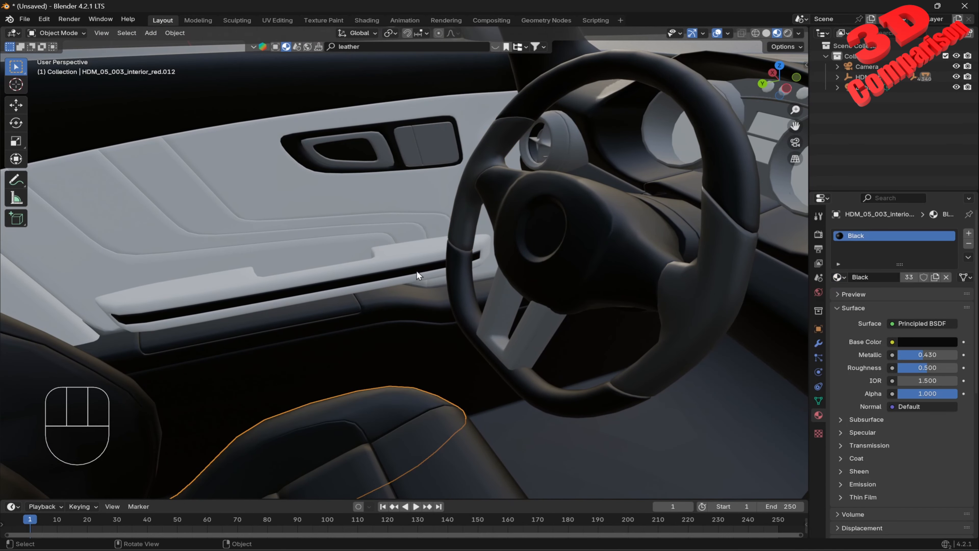
Assign the Interior material to the driver's door inner panel and the Black material to its armrest.
{"action": "left_click", "coordinate": [393, 228]}
{"action": "left_click", "coordinate": [839, 277]}
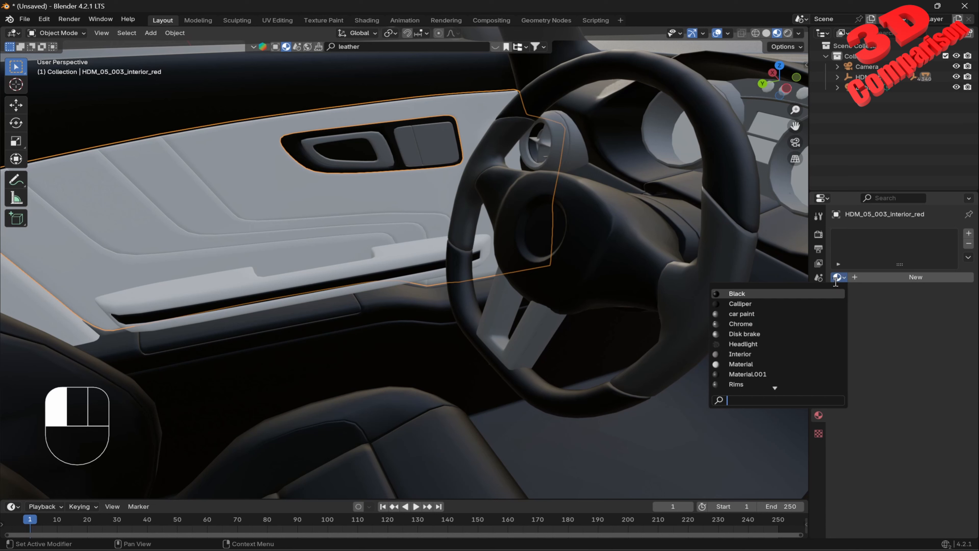
{"action": "left_click", "coordinate": [777, 354]}
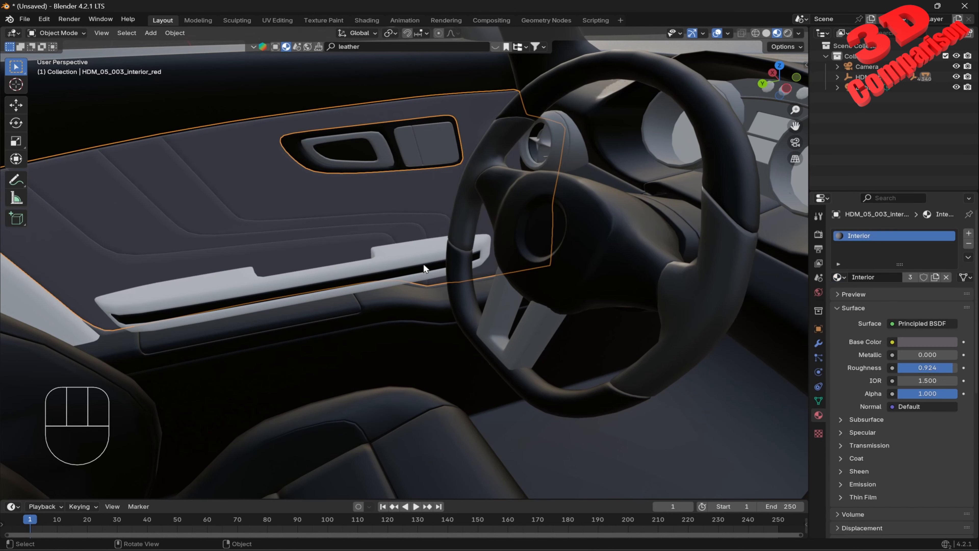
{"action": "left_click", "coordinate": [416, 264]}
{"action": "left_click", "coordinate": [840, 279]}
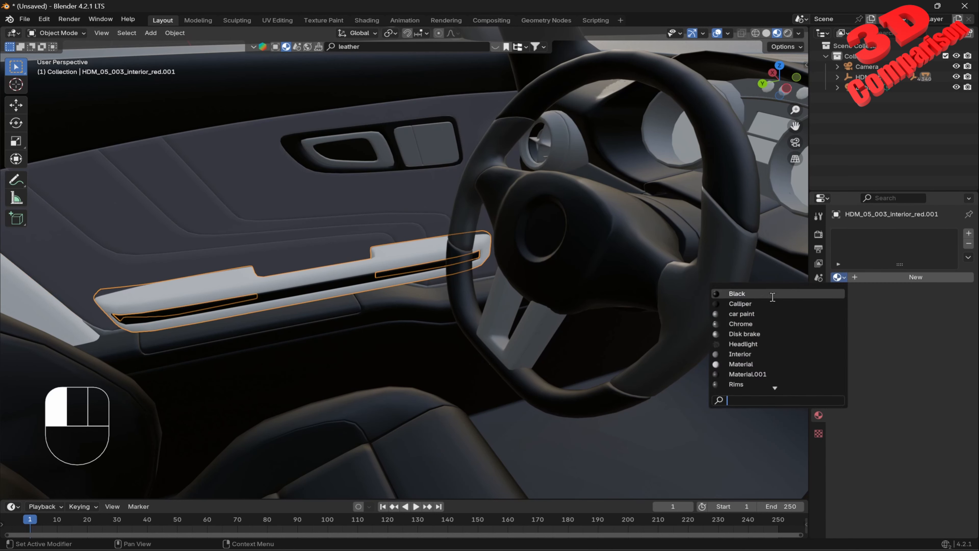
{"action": "left_click", "coordinate": [731, 291]}
Assign the Black material to the white interior carpet piece behind the driver's door panel.
{"action": "middle_click_drag", "start_coordinate": [239, 270], "coordinate": [314, 256], "text": "shift"}
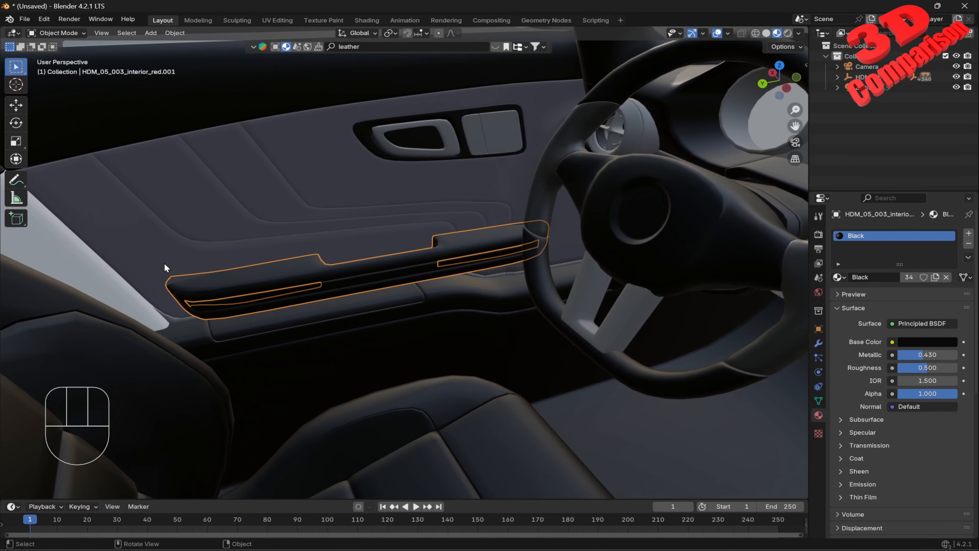
{"action": "left_click", "coordinate": [111, 271]}
{"action": "left_click", "coordinate": [839, 277]}
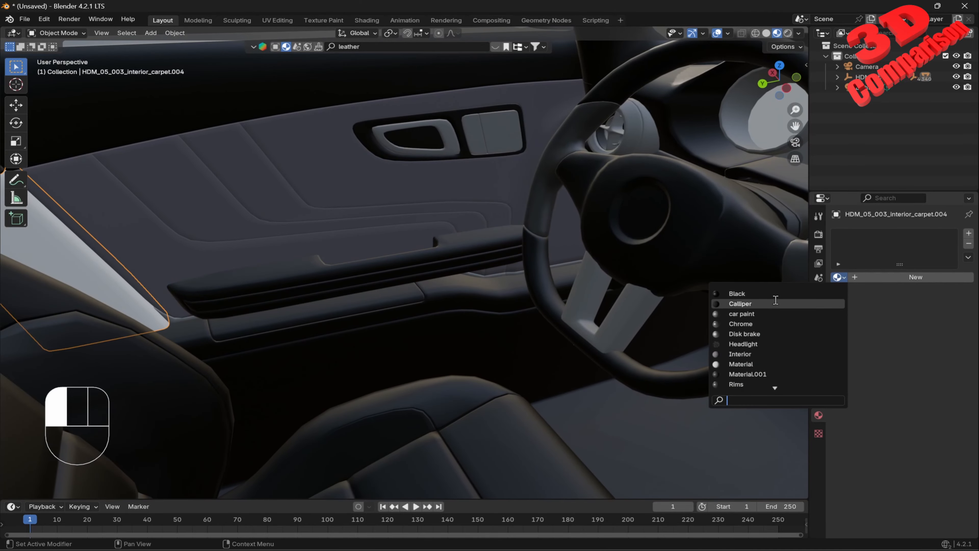
{"action": "left_click", "coordinate": [731, 291]}
Select the exterior body panel of the driver's door.
{"action": "middle_click_drag", "start_coordinate": [382, 253], "coordinate": [643, 274]}
{"action": "scroll", "coordinate": [577, 278], "scroll_direction": "down", "scroll_amount": 10}
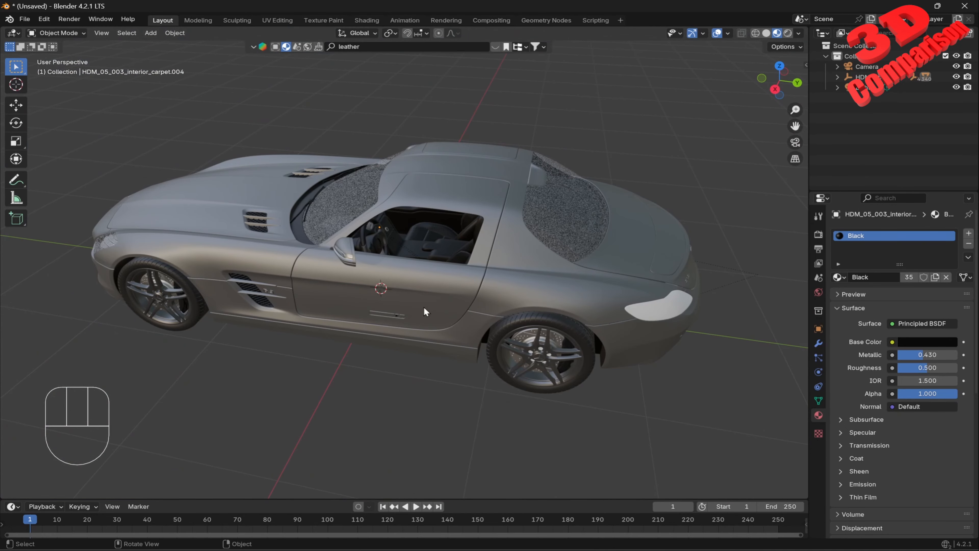
{"action": "left_click", "coordinate": [425, 312]}
{"action": "middle_click_drag", "start_coordinate": [426, 311], "coordinate": [544, 293]}
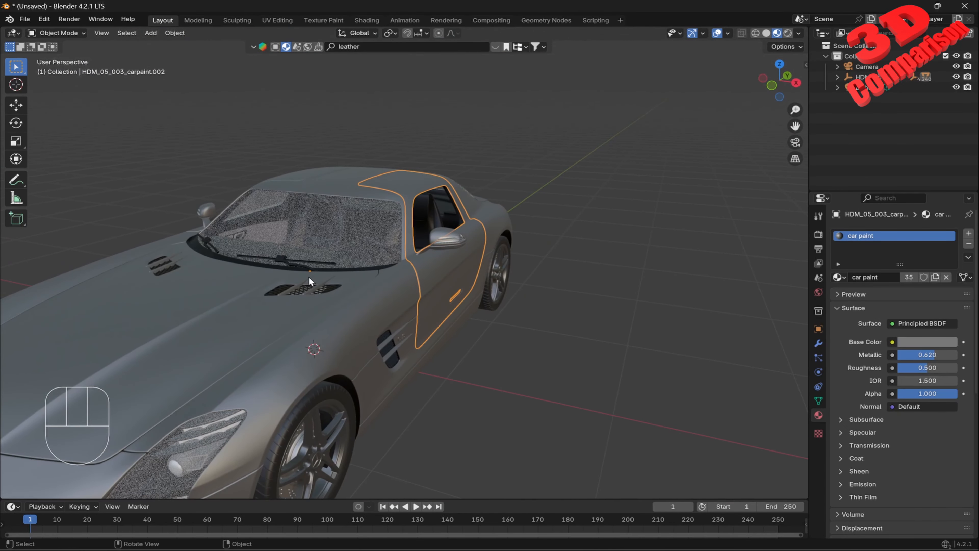
{"action": "middle_click_drag", "start_coordinate": [310, 271], "coordinate": [339, 274]}
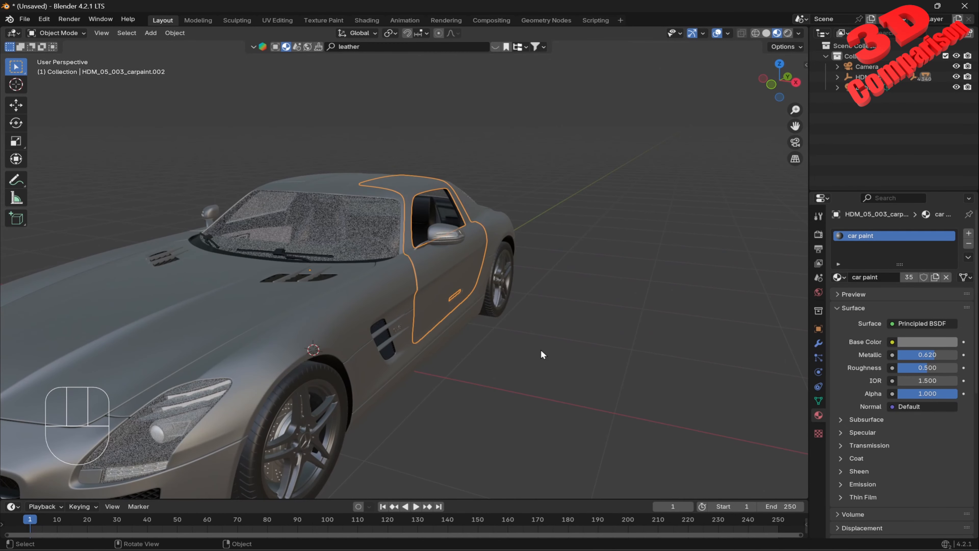
Try rotating the driver's door about the global Z axis and about the global Y axis.
{"action": "key", "text": "r"}
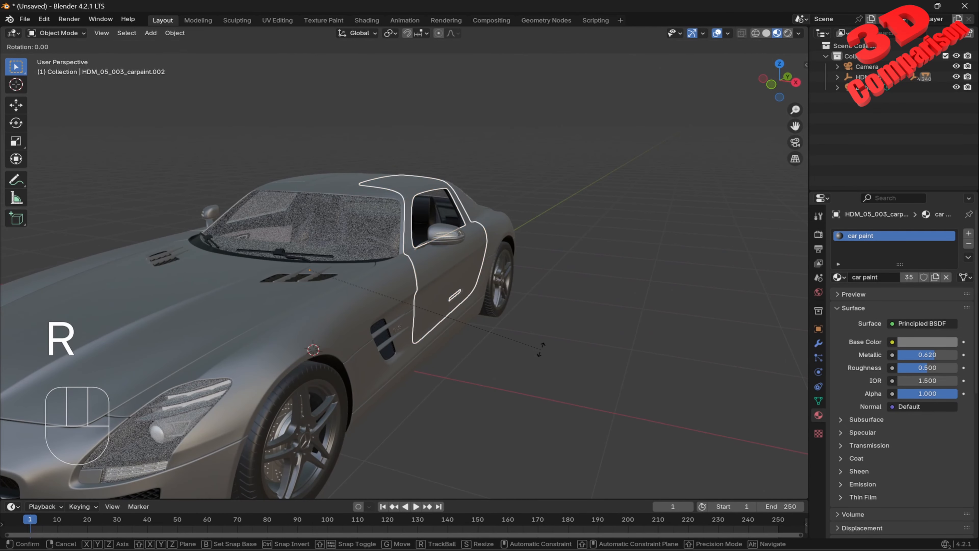
{"action": "key", "text": "z"}
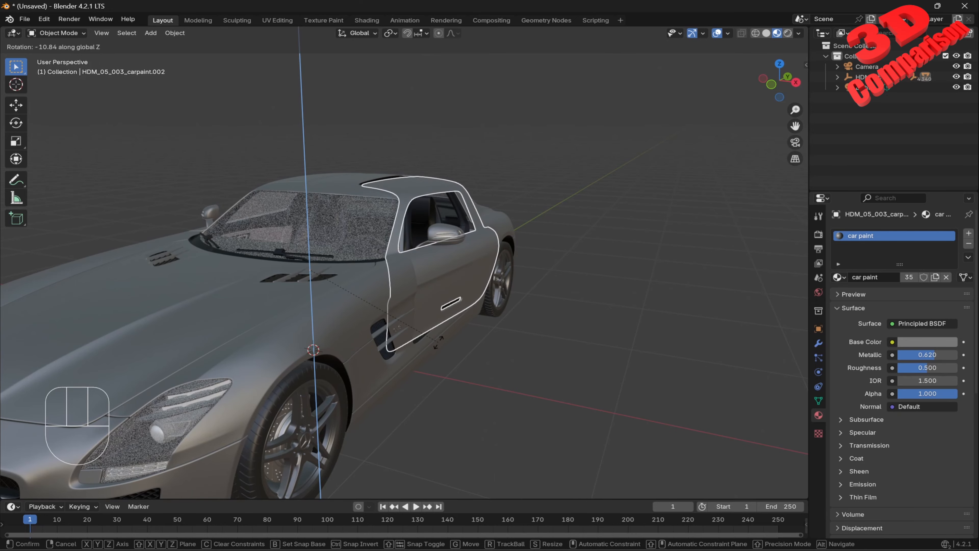
{"action": "key", "text": "Escape"}
{"action": "key", "text": "r"}
{"action": "key", "text": "y"}
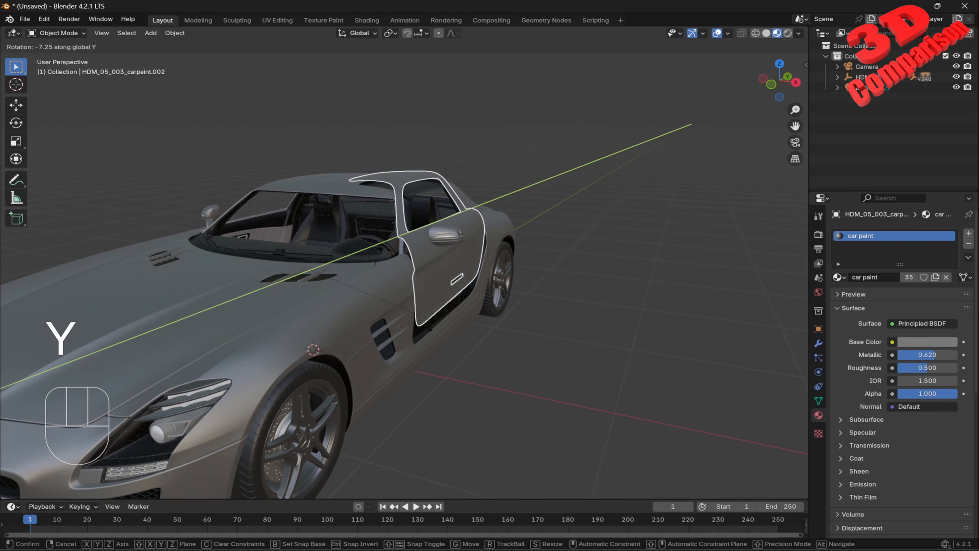
{"action": "key", "text": "Escape"}
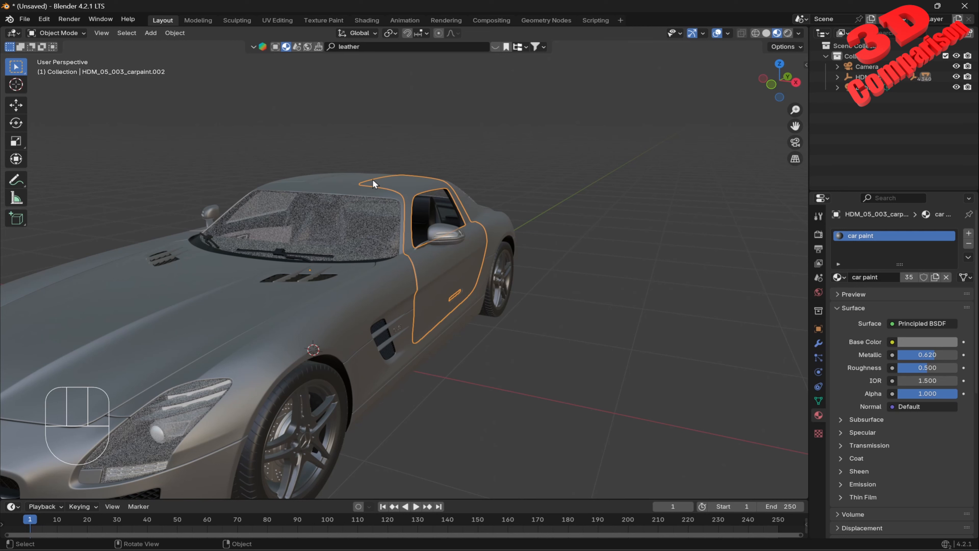
Place the 3D cursor at the door's upper hinge edge on the roof and set the door's origin to it.
{"action": "key", "text": "shift"}
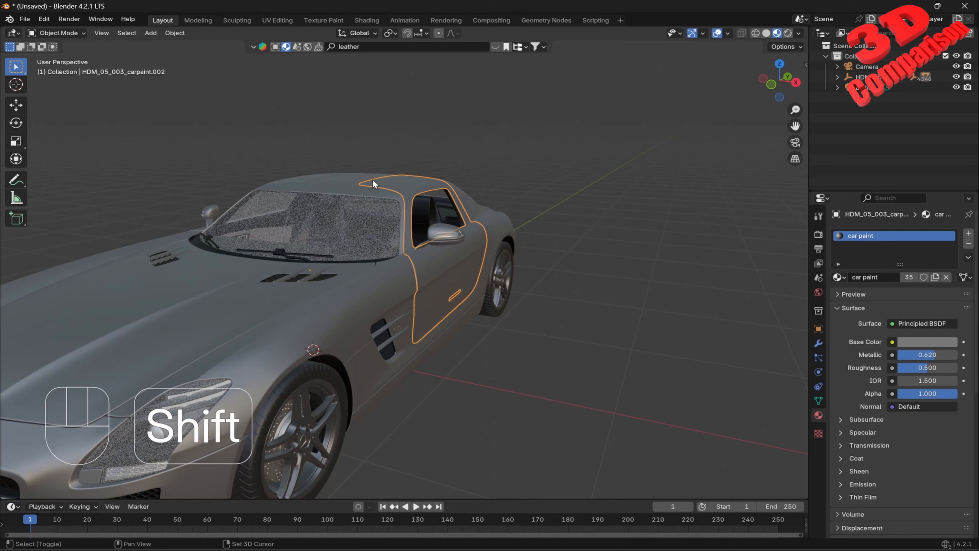
{"action": "right_click", "coordinate": [372, 179], "text": "shift"}
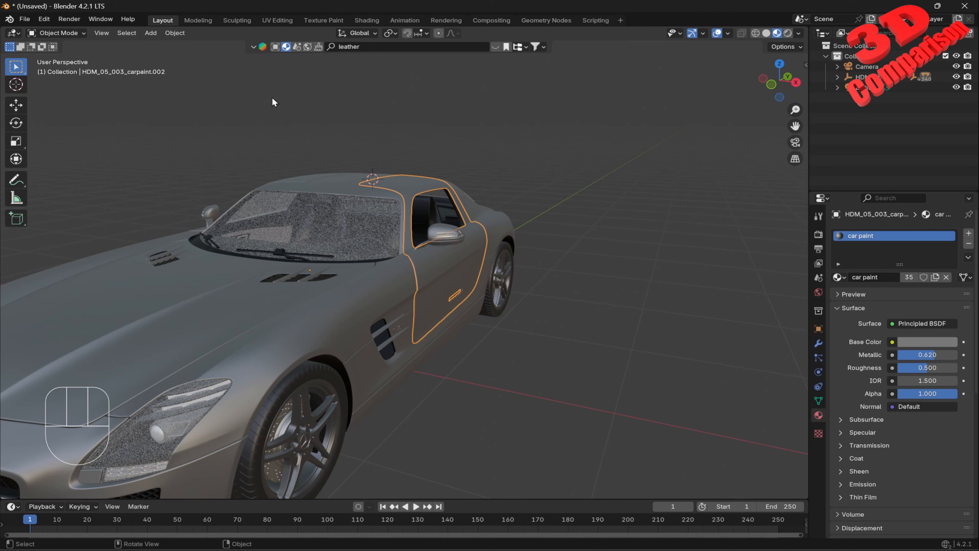
{"action": "left_click", "coordinate": [179, 34]}
{"action": "mouse_move", "coordinate": [192, 56]}
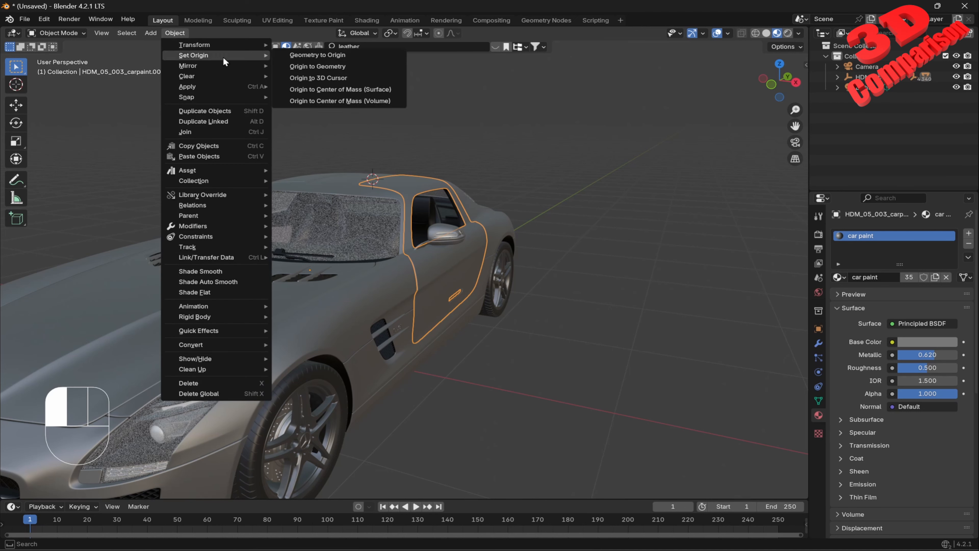
{"action": "left_click", "coordinate": [324, 79]}
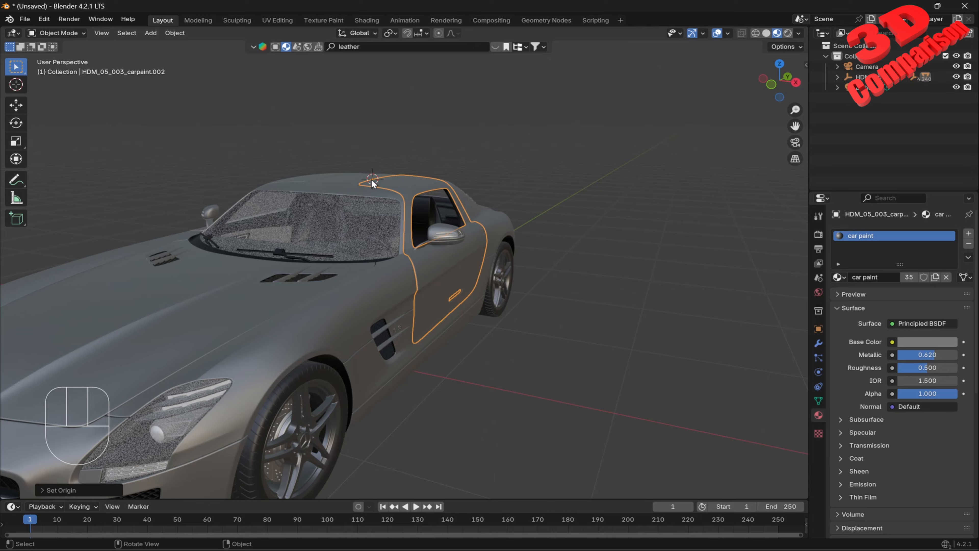
Try swinging the driver's door upward about the global Y axis around its roof-edge origin.
{"action": "key", "text": "r"}
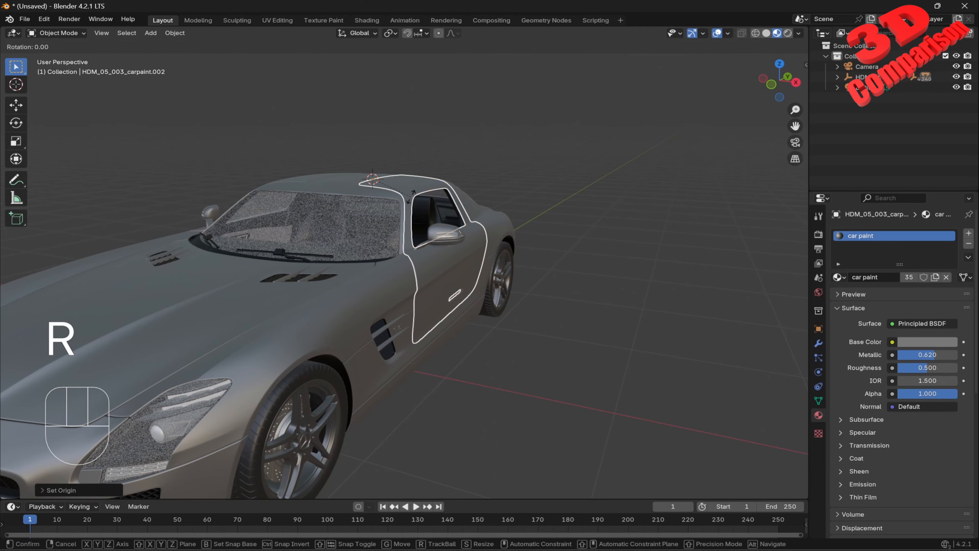
{"action": "key", "text": "y"}
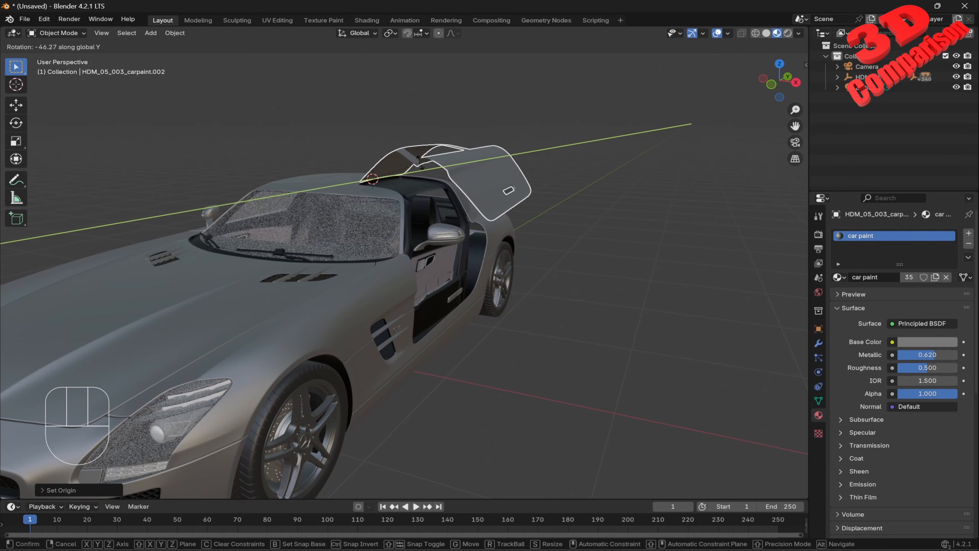
{"action": "key", "text": "Escape"}
Box-select the driver's side mirror from behind the car and test-move the selection to check which parts it includes.
{"action": "middle_click_drag", "start_coordinate": [413, 216], "coordinate": [210, 199]}
{"action": "scroll", "coordinate": [292, 201], "scroll_direction": "up", "scroll_amount": 4}
{"action": "middle_click_drag", "start_coordinate": [333, 212], "coordinate": [394, 249], "text": "shift"}
{"action": "scroll", "coordinate": [345, 216], "scroll_direction": "up", "scroll_amount": 4}
{"action": "left_click", "coordinate": [323, 186]}
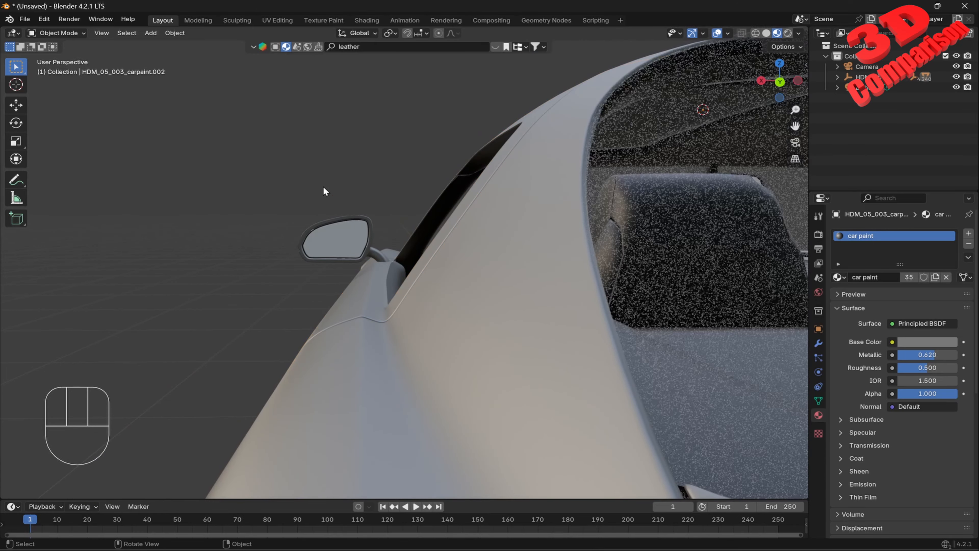
{"action": "left_click_drag", "start_coordinate": [279, 190], "coordinate": [370, 256]}
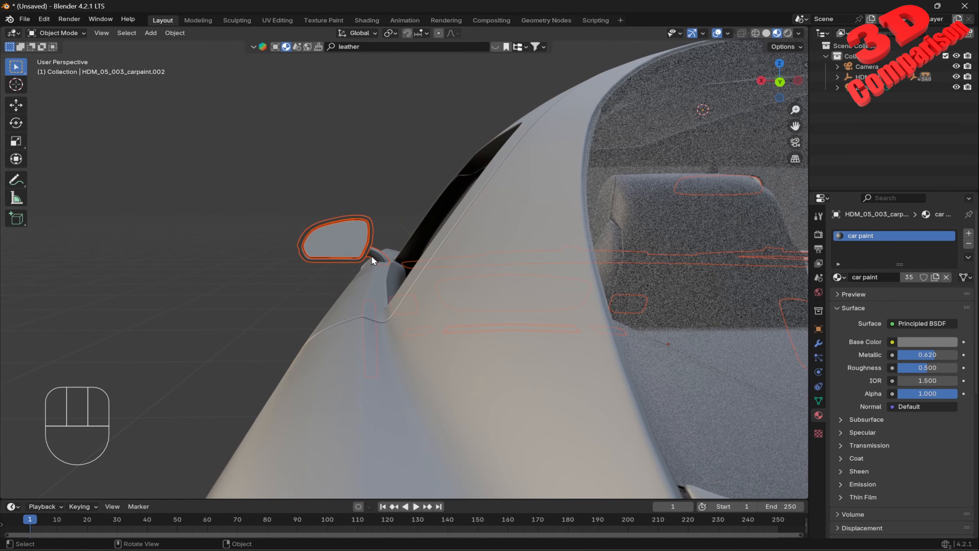
{"action": "scroll", "coordinate": [389, 252], "scroll_direction": "down", "scroll_amount": 4}
{"action": "middle_click_drag", "start_coordinate": [424, 271], "coordinate": [480, 301]}
{"action": "scroll", "coordinate": [479, 297], "scroll_direction": "down", "scroll_amount": 3}
{"action": "key", "text": "g"}
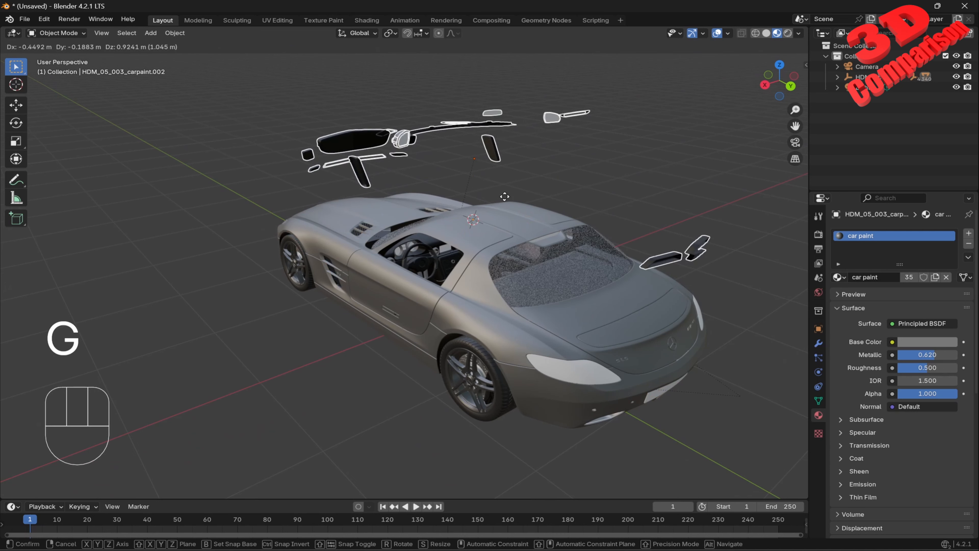
{"action": "key", "text": "Escape"}
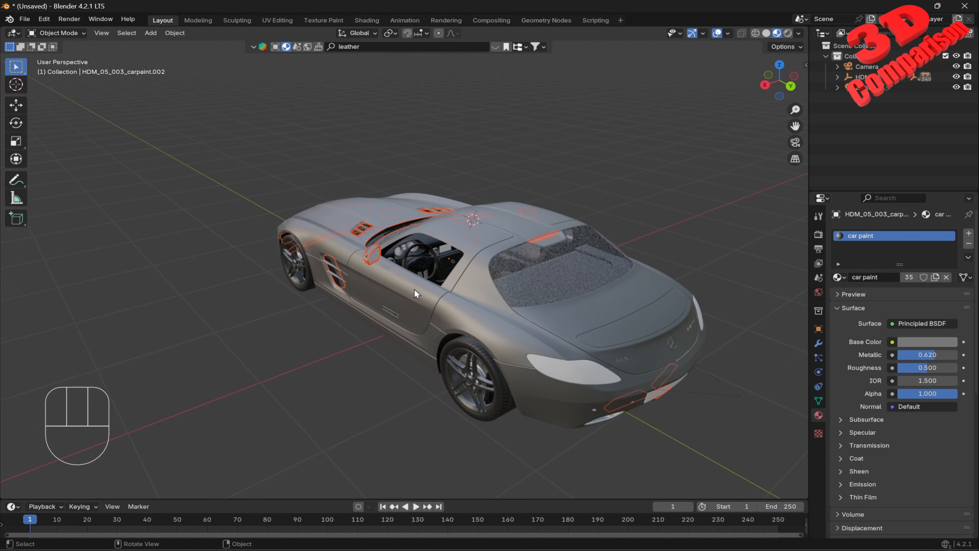
Separate the car-paint mesh containing the driver's door into objects by loose parts.
{"action": "key", "text": "Tab"}
{"action": "key", "text": "a"}
{"action": "key", "text": "o"}
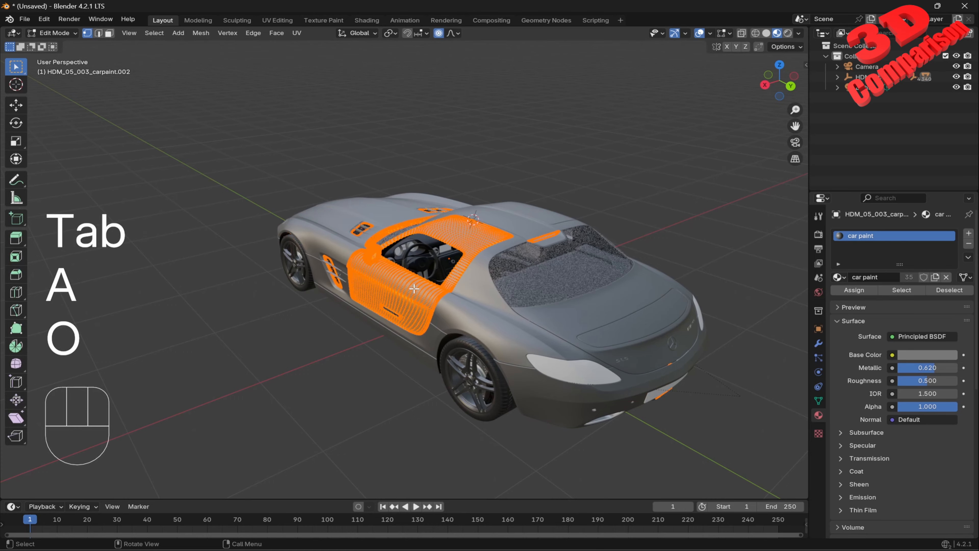
{"action": "key", "text": "p"}
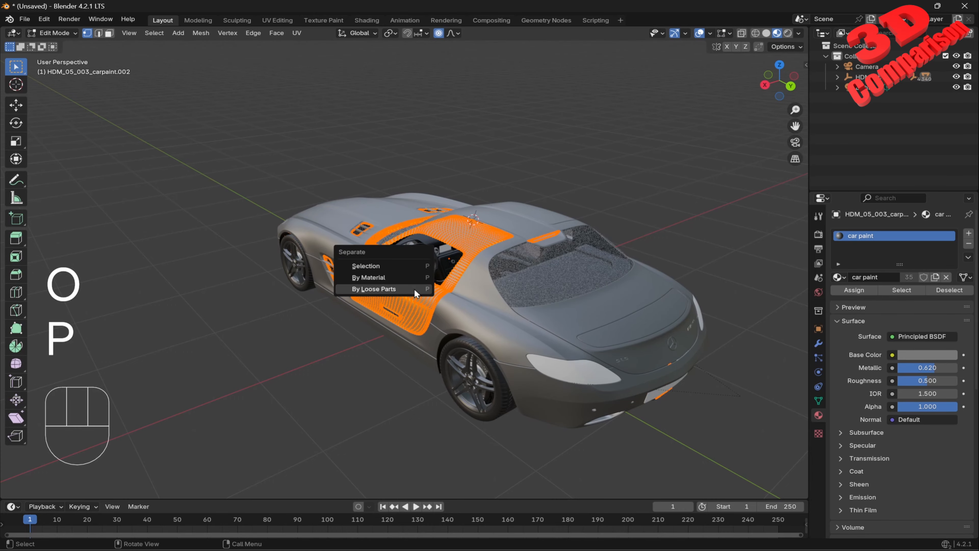
{"action": "left_click", "coordinate": [414, 288]}
{"action": "key", "text": "Tab"}
Try to box-select the driver's side mirror from behind the car.
{"action": "middle_click_drag", "start_coordinate": [437, 277], "coordinate": [393, 247]}
{"action": "scroll", "coordinate": [393, 248], "scroll_direction": "up", "scroll_amount": 8}
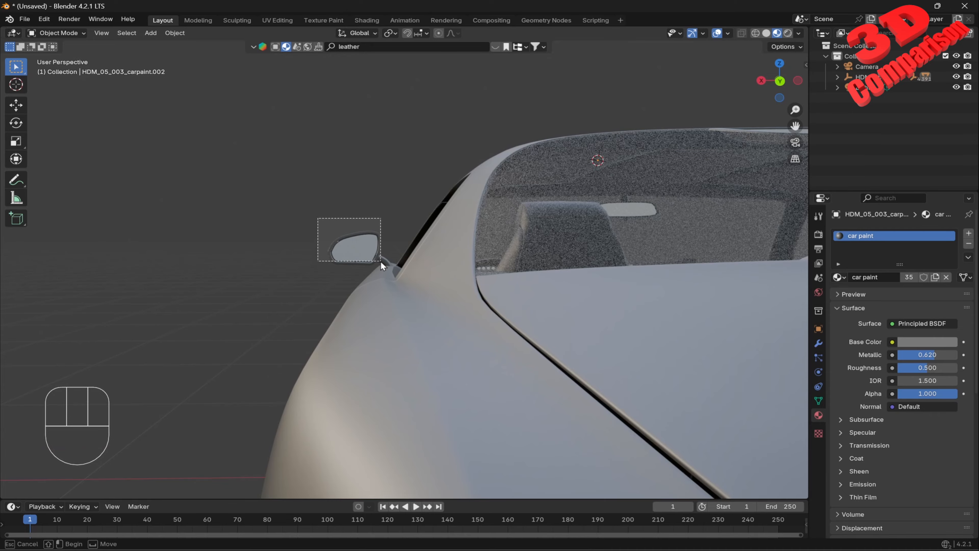
{"action": "left_click_drag", "start_coordinate": [381, 262], "coordinate": [384, 262]}
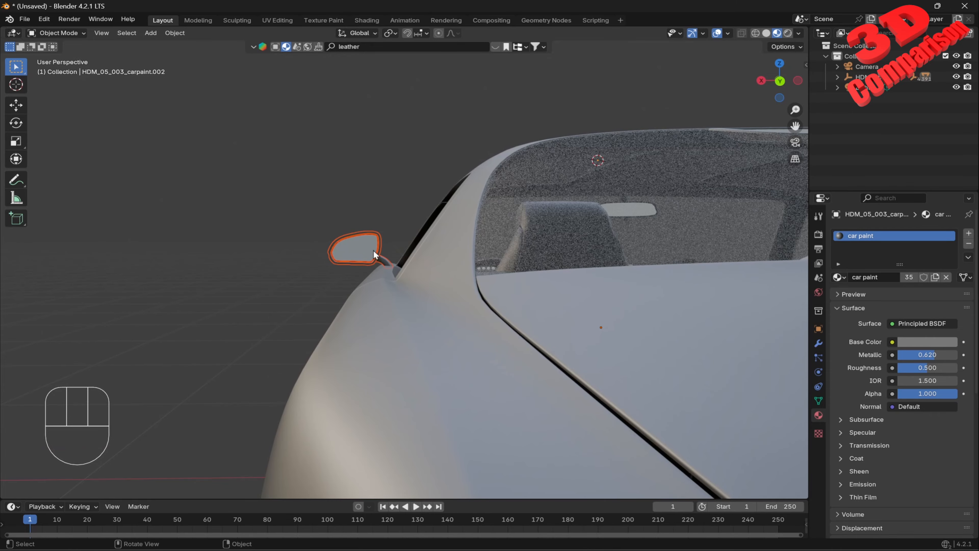
{"action": "mouse_move", "coordinate": [373, 249]}
{"action": "middle_mouse_down"}
{"action": "mouse_move", "coordinate": [396, 285]}
{"action": "mouse_move", "coordinate": [395, 250]}
{"action": "mouse_move", "coordinate": [385, 251]}
{"action": "middle_mouse_up"}
{"action": "left_click_drag", "start_coordinate": [320, 222], "coordinate": [382, 259]}
{"action": "left_click", "coordinate": [27, 104]}
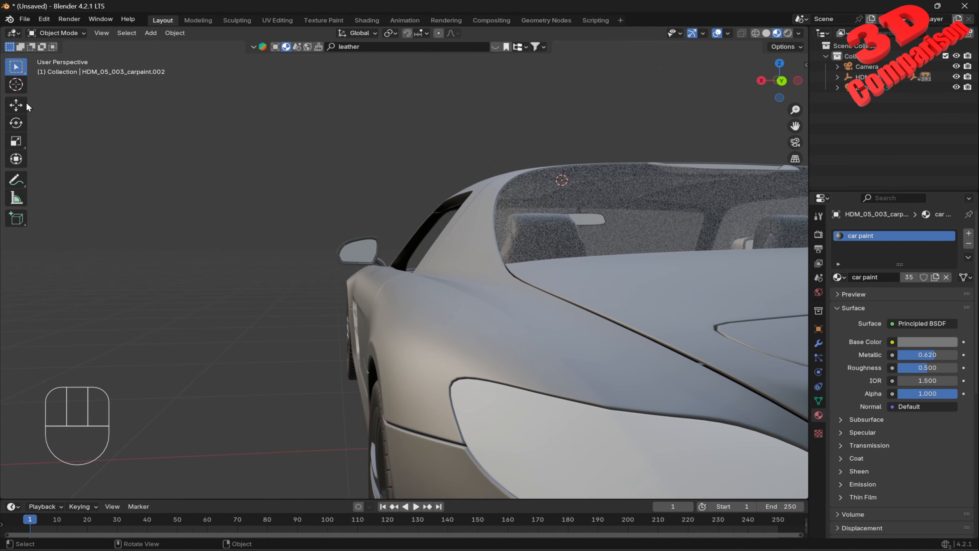
{"action": "left_click_drag", "start_coordinate": [17, 73], "coordinate": [27, 73]}
Box-select the driver's side mirror parts and remove the front fender, door and door handle from the selection.
{"action": "left_click_drag", "start_coordinate": [77, 96], "coordinate": [77, 96]}
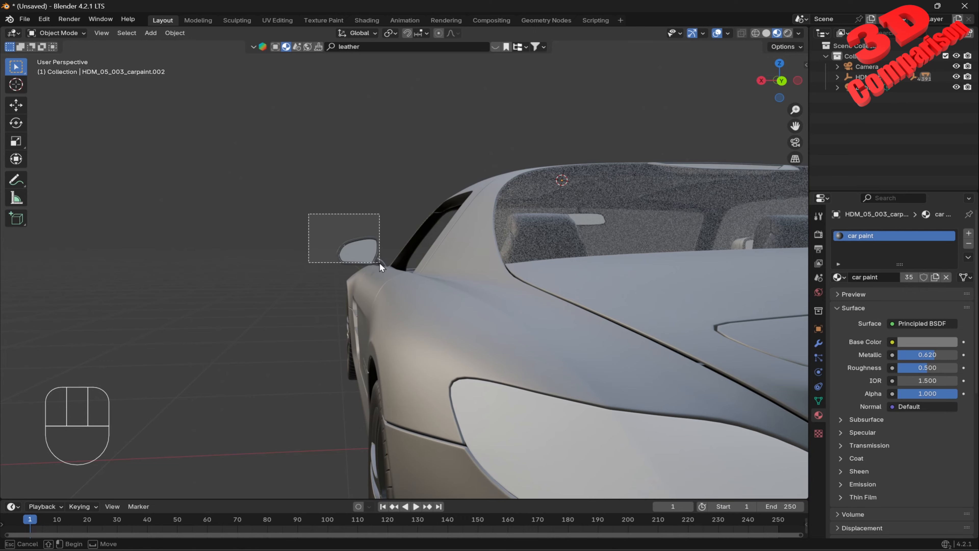
{"action": "left_click_drag", "start_coordinate": [379, 262], "coordinate": [386, 265]}
{"action": "middle_click_drag", "start_coordinate": [400, 268], "coordinate": [468, 289]}
{"action": "scroll", "coordinate": [468, 288], "scroll_direction": "down", "scroll_amount": 2}
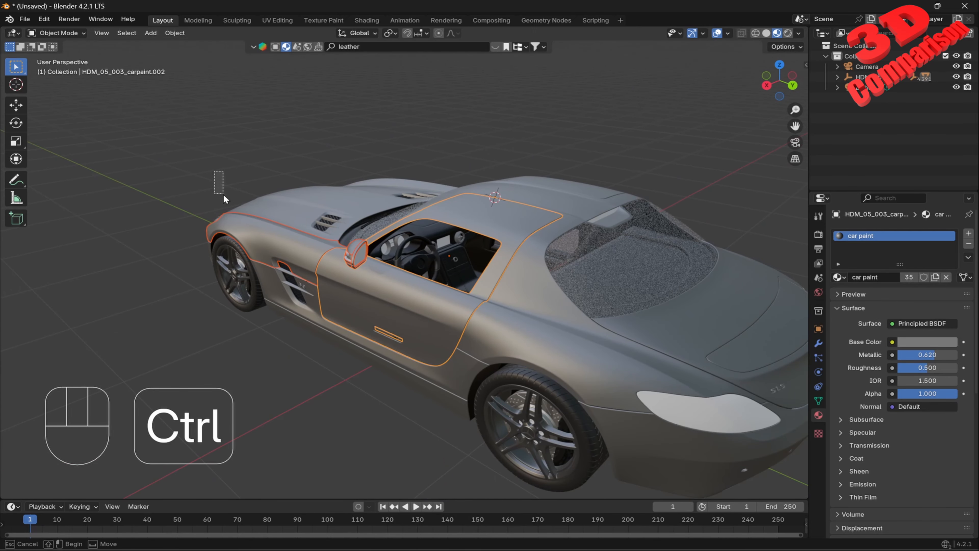
{"action": "left_click_drag", "start_coordinate": [225, 197], "coordinate": [244, 218], "text": "ctrl"}
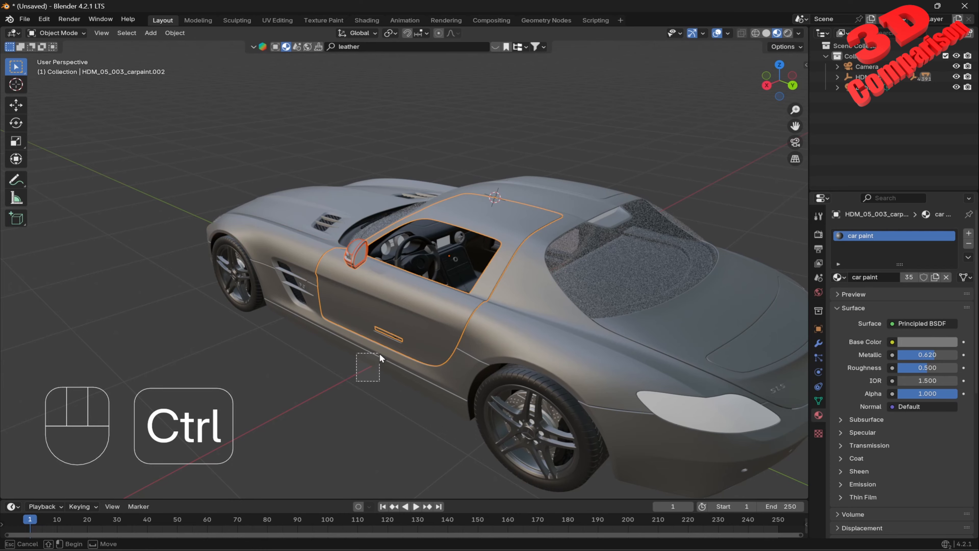
{"action": "left_click_drag", "start_coordinate": [400, 335], "coordinate": [401, 335], "text": "ctrl"}
{"action": "middle_click_drag", "start_coordinate": [444, 320], "coordinate": [421, 317]}
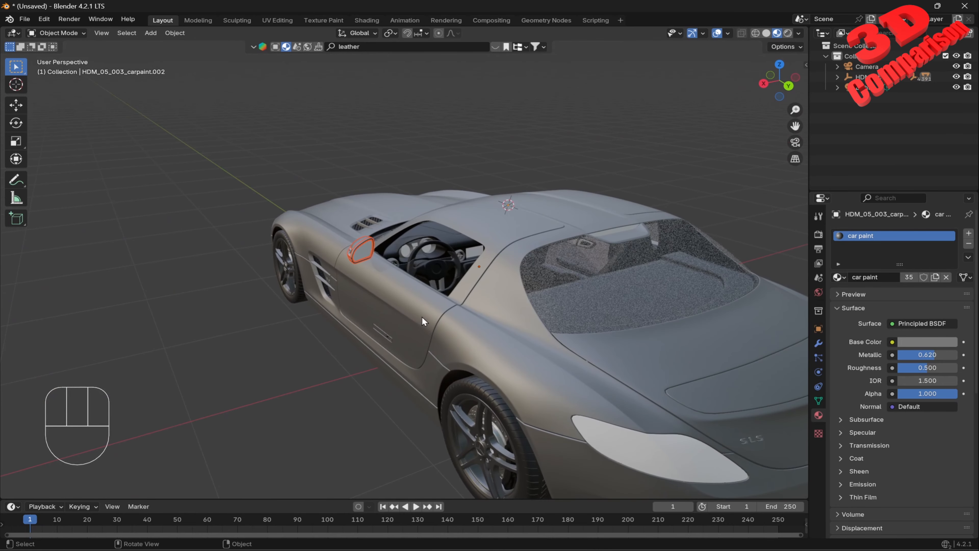
Isolate the selected mirror parts in local view to check them, and return to the full car.
{"action": "key", "text": "KP_Divide"}
{"action": "mouse_move", "coordinate": [419, 309]}
{"action": "middle_mouse_down"}
{"action": "mouse_move", "coordinate": [530, 287]}
{"action": "mouse_move", "coordinate": [409, 297]}
{"action": "middle_mouse_up"}
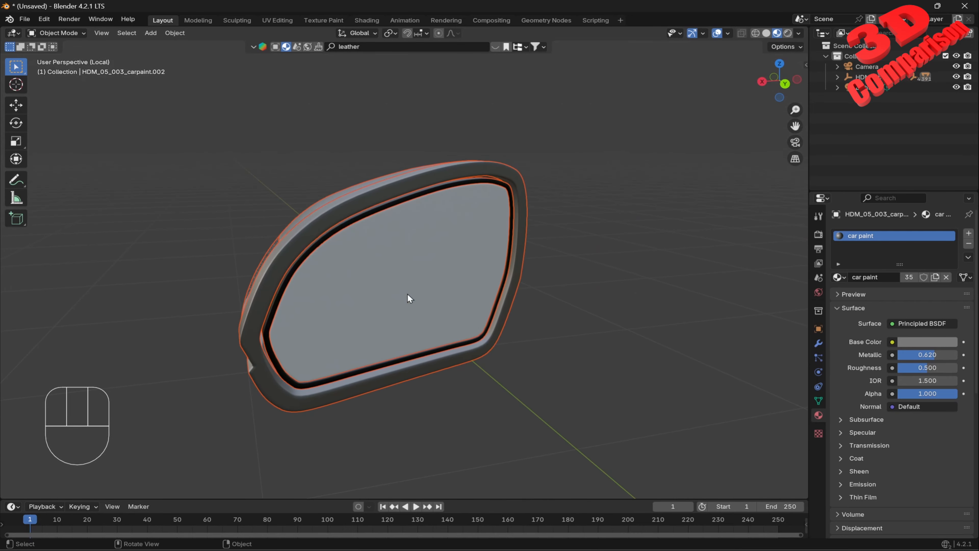
{"action": "key", "text": "KP_Divide"}
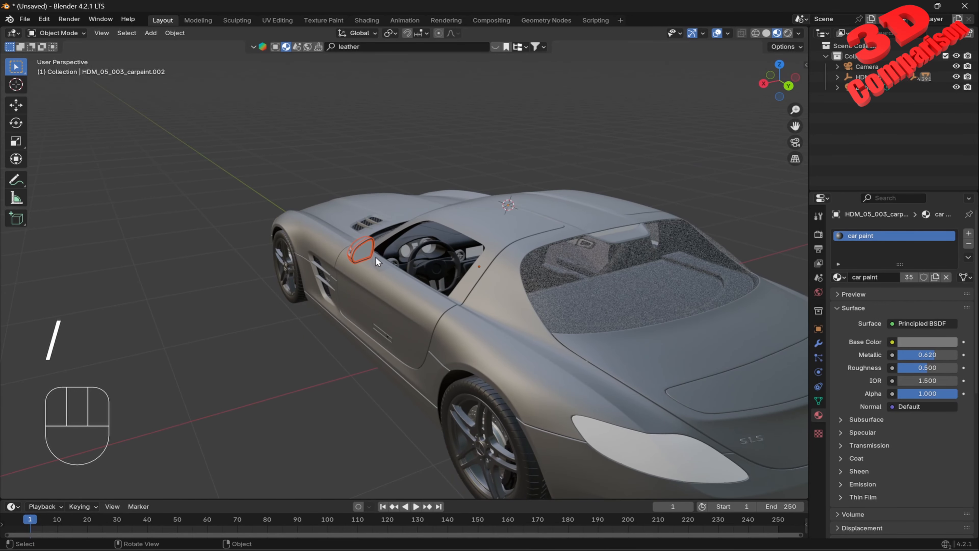
Parent the selected mirror parts to the driver's door using Object (Keep Transform).
{"action": "scroll", "coordinate": [377, 261], "scroll_direction": "up", "scroll_amount": 2}
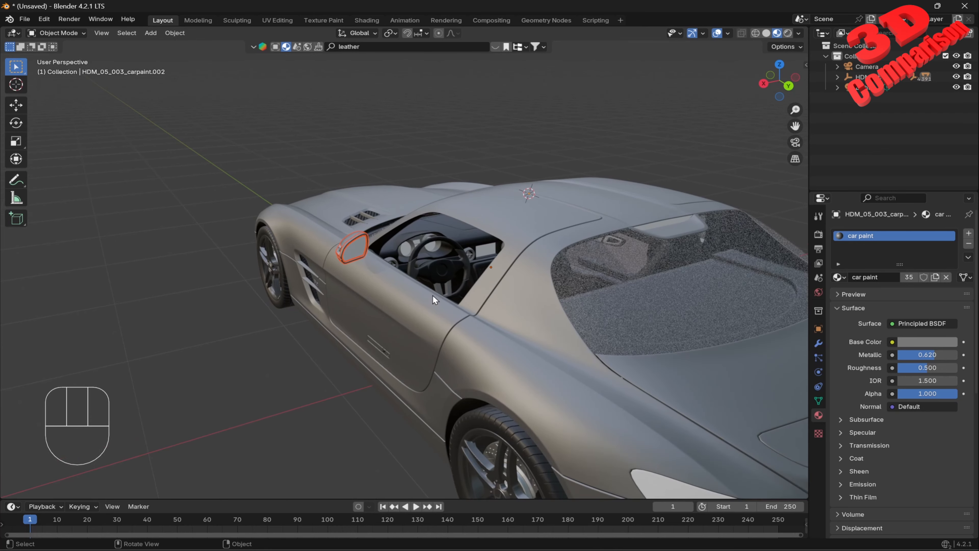
{"action": "left_click", "coordinate": [384, 295], "text": "shift"}
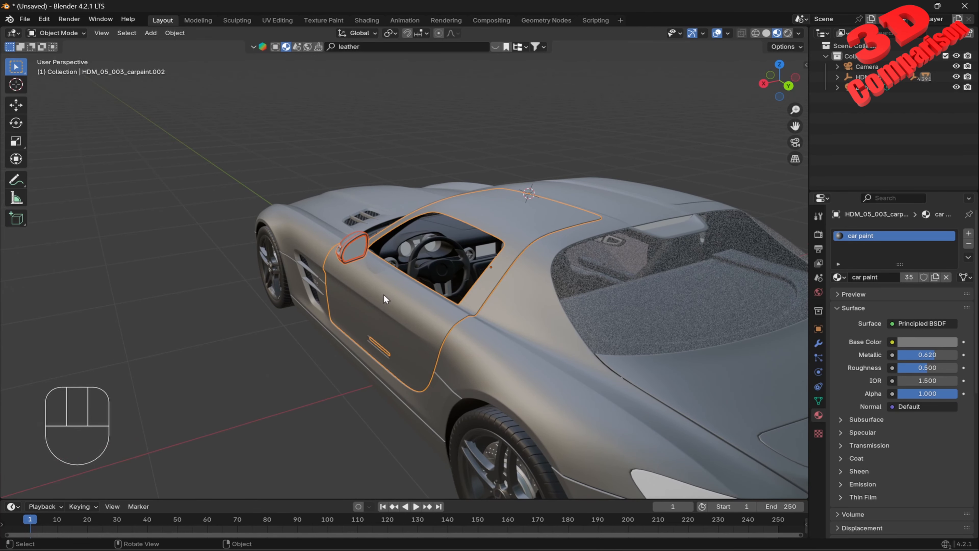
{"action": "key", "text": "ctrl+p"}
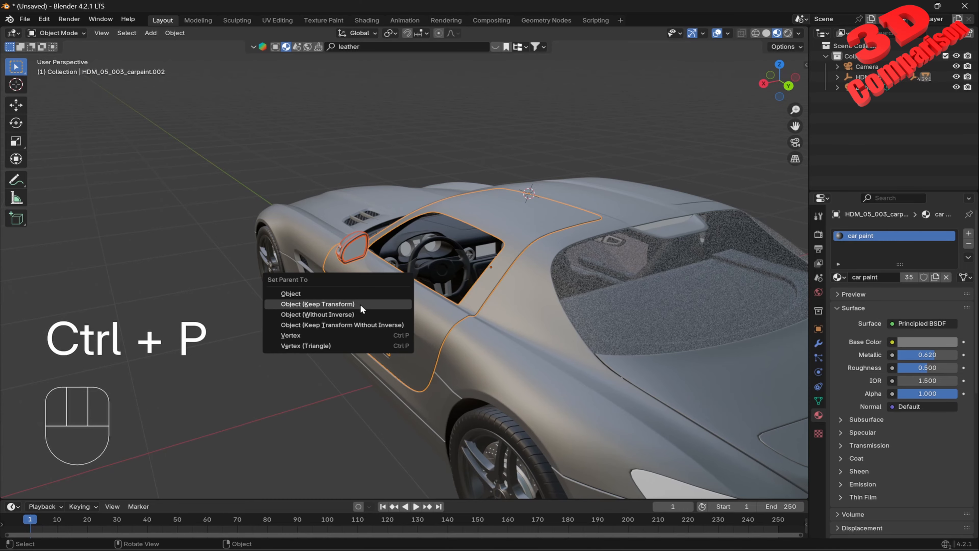
{"action": "left_click", "coordinate": [352, 304]}
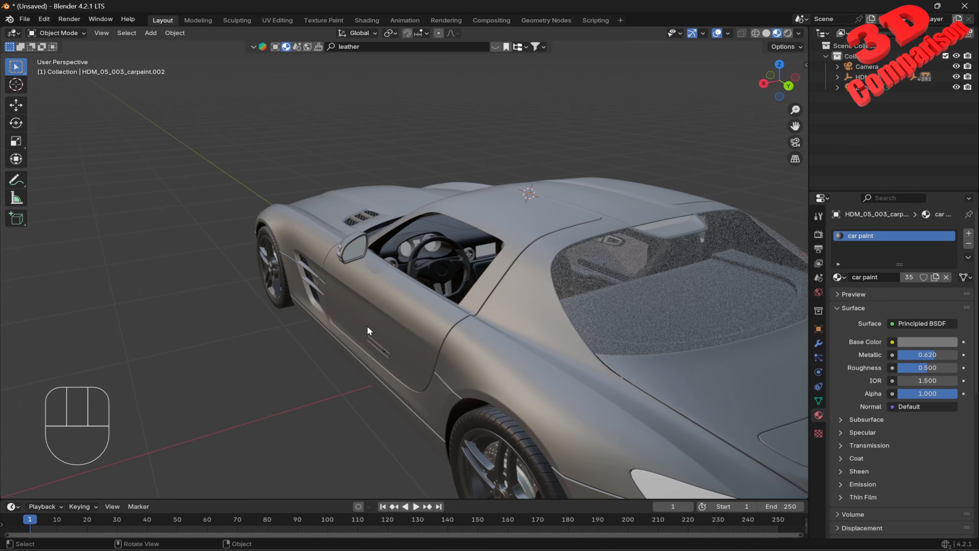
Try rotating the driver's door about the global Y axis to test how the parented mirror follows.
{"action": "mouse_move", "coordinate": [455, 289]}
{"action": "middle_mouse_down"}
{"action": "mouse_move", "coordinate": [481, 278]}
{"action": "mouse_move", "coordinate": [459, 285]}
{"action": "middle_mouse_up"}
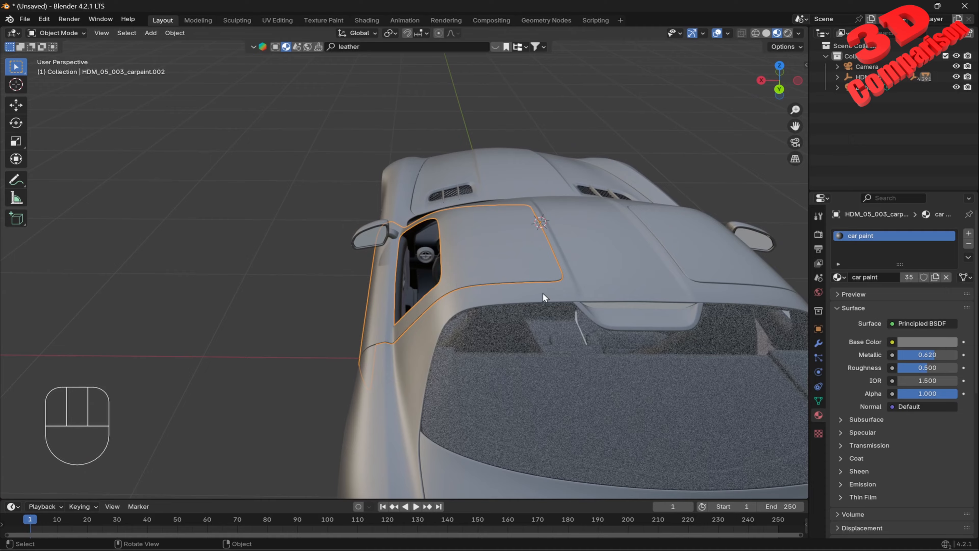
{"action": "key", "text": "r"}
{"action": "key", "text": "y"}
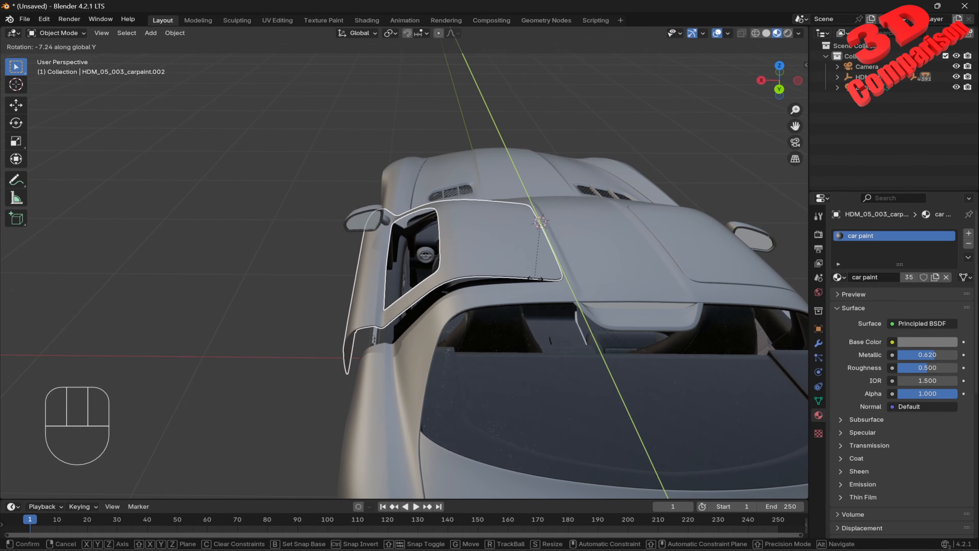
{"action": "key", "text": "Escape"}
Select the silver trim on the driver's inner door panel and test-move it to check which interior parts it includes.
{"action": "middle_click_drag", "start_coordinate": [536, 279], "coordinate": [423, 293]}
{"action": "left_click", "coordinate": [412, 293]}
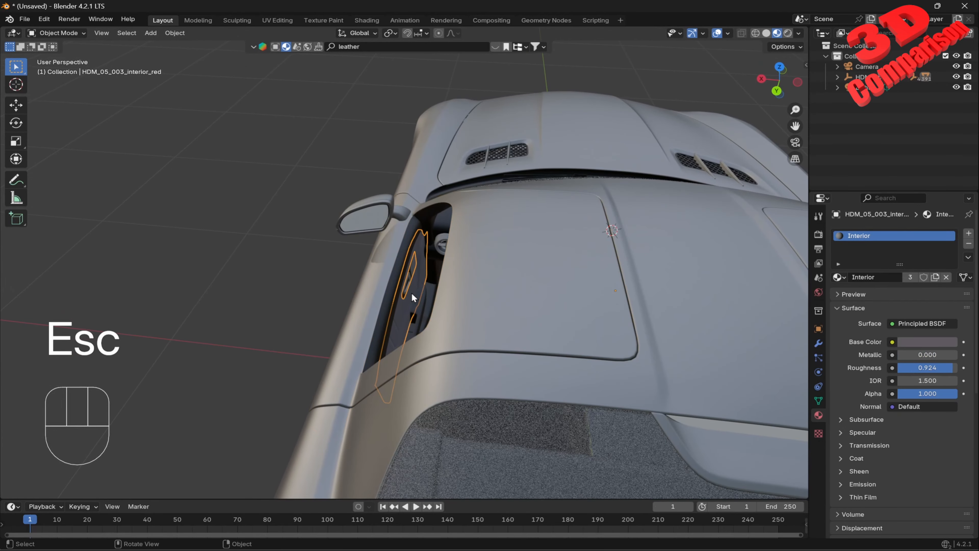
{"action": "key", "text": "KP_Decimal"}
{"action": "middle_click_drag", "start_coordinate": [447, 271], "coordinate": [518, 291]}
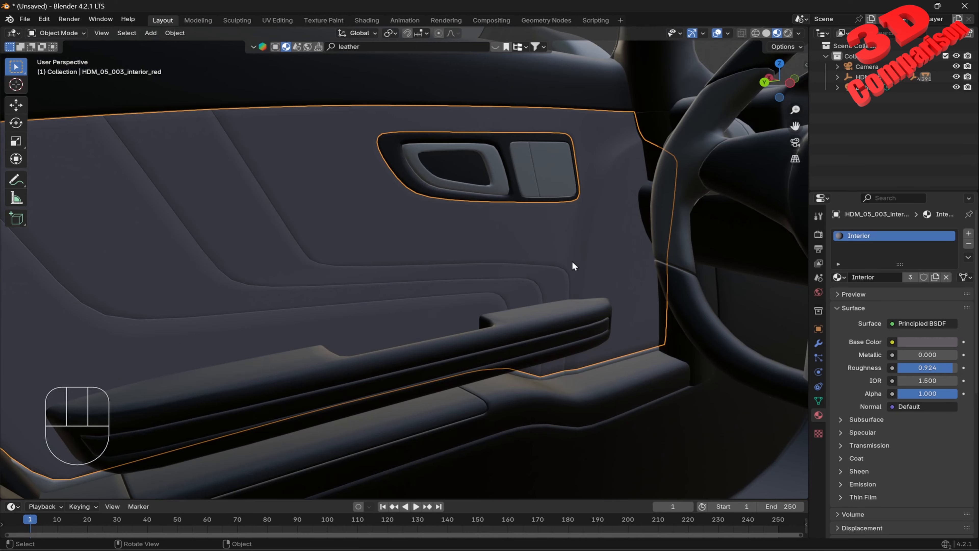
{"action": "middle_click_drag", "start_coordinate": [573, 263], "coordinate": [556, 196]}
{"action": "left_click", "coordinate": [511, 173], "text": "shift"}
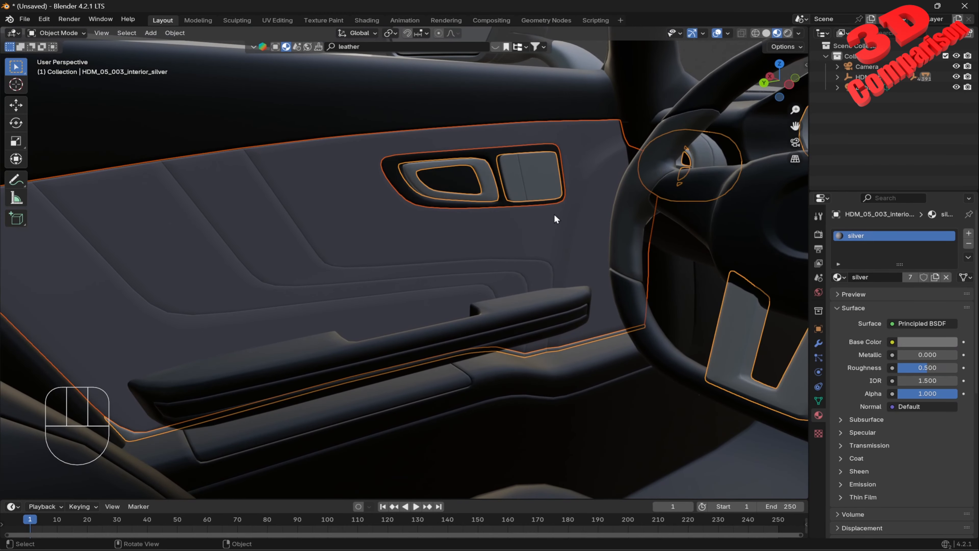
{"action": "scroll", "coordinate": [554, 214], "scroll_direction": "down", "scroll_amount": 5}
{"action": "key", "text": "g"}
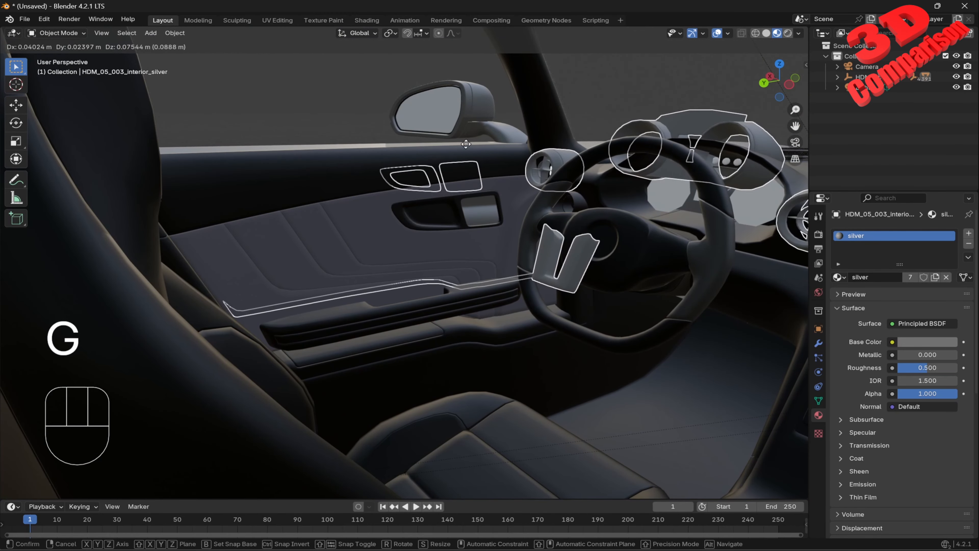
{"action": "key", "text": "Escape"}
Separate the silver interior mesh into objects by loose parts.
{"action": "key", "text": "Tab"}
{"action": "key", "text": "a"}
{"action": "key", "text": "p"}
{"action": "left_click", "coordinate": [464, 145]}
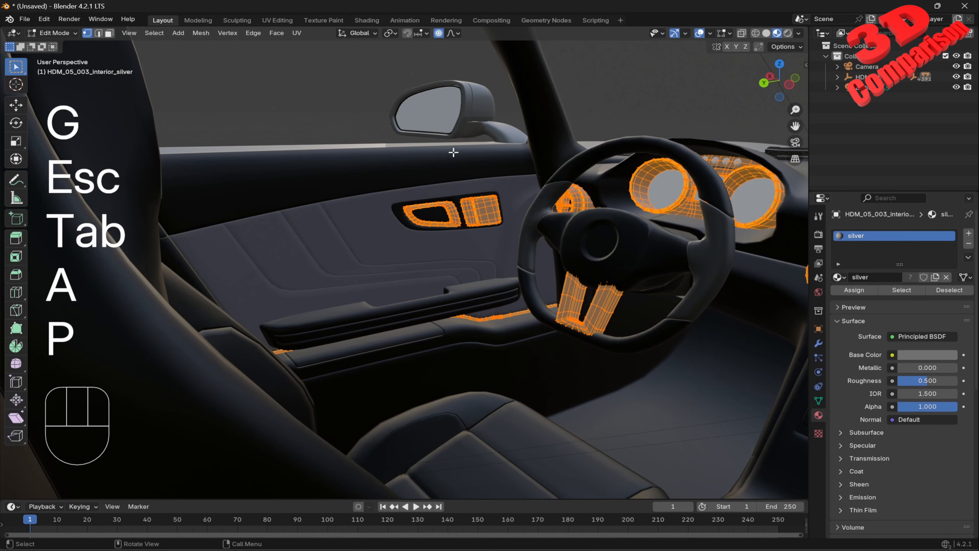
{"action": "key", "text": "p"}
{"action": "left_click", "coordinate": [436, 153]}
{"action": "key", "text": "Tab"}
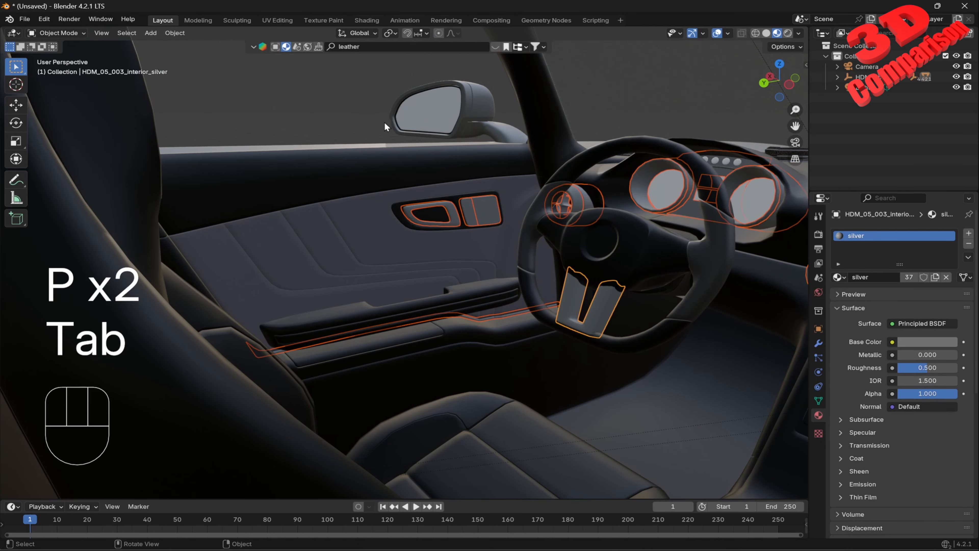
Separate the black interior mesh that includes the upper door trim by loose parts.
{"action": "left_click", "coordinate": [367, 184]}
{"action": "key", "text": "Tab"}
{"action": "key", "text": "a"}
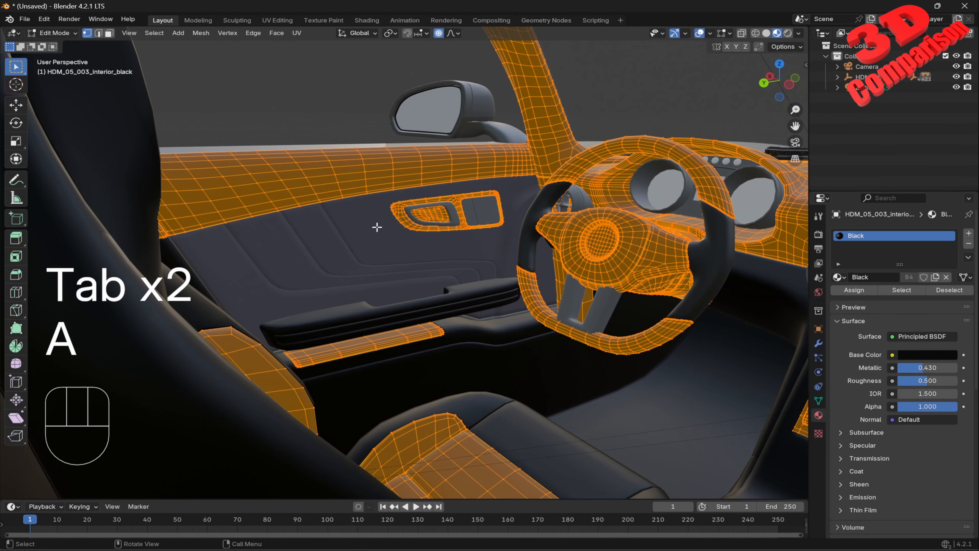
{"action": "key", "text": "p"}
{"action": "left_click", "coordinate": [378, 227]}
{"action": "key", "text": "Tab"}
Separate the carbon-fiber mesh along the door sill and armrest by loose parts.
{"action": "left_click", "coordinate": [433, 337]}
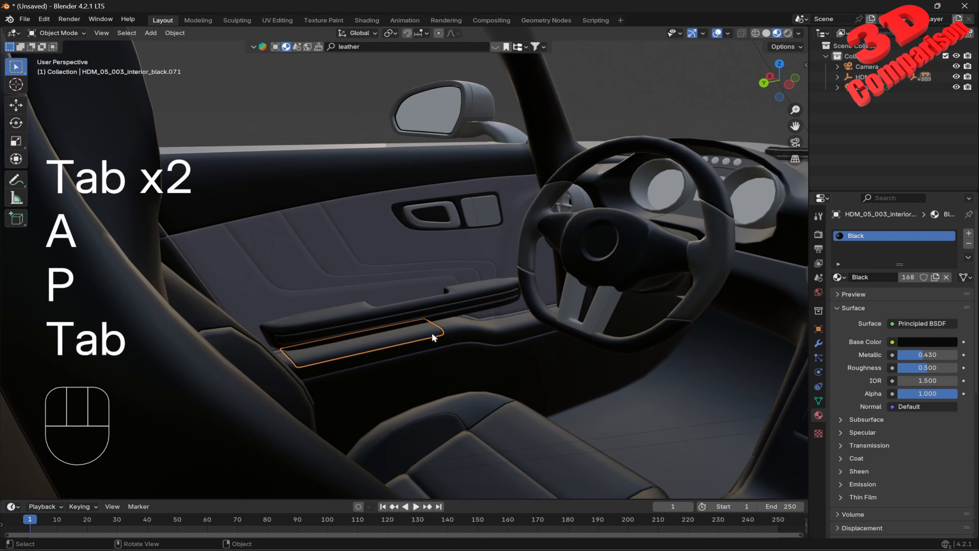
{"action": "left_click", "coordinate": [470, 328]}
{"action": "key", "text": "Tab"}
{"action": "key", "text": "a"}
{"action": "key", "text": "p"}
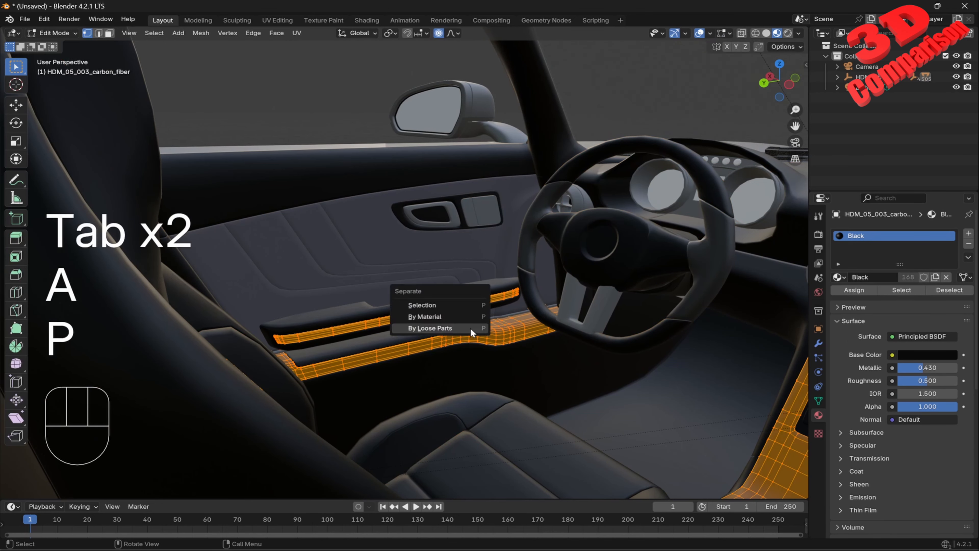
{"action": "left_click", "coordinate": [455, 325]}
{"action": "key", "text": "Tab"}
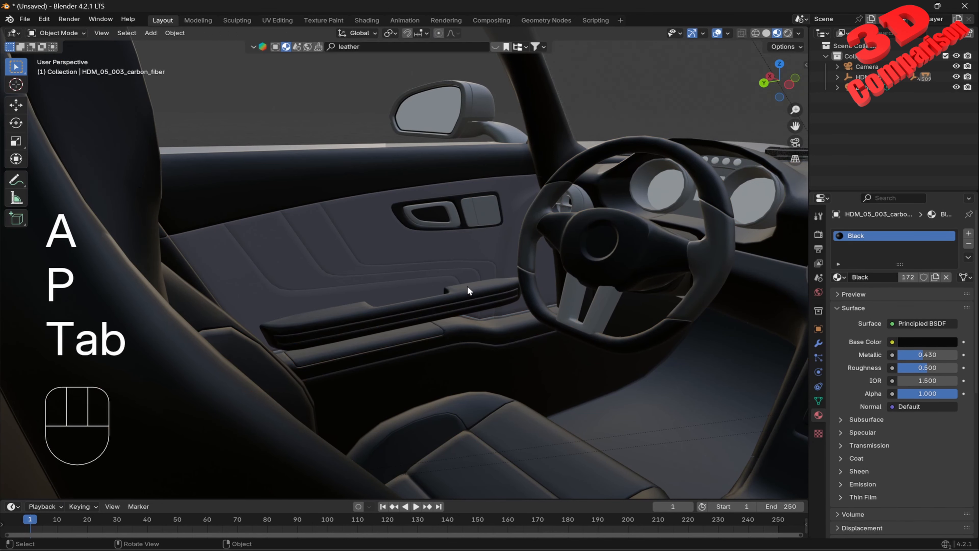
Check how the armrest, inner door panel and nearby trim pieces are divided by selecting them in turn.
{"action": "left_click", "coordinate": [469, 290]}
{"action": "left_click", "coordinate": [434, 269]}
{"action": "left_click", "coordinate": [205, 300]}
{"action": "left_click", "coordinate": [195, 274]}
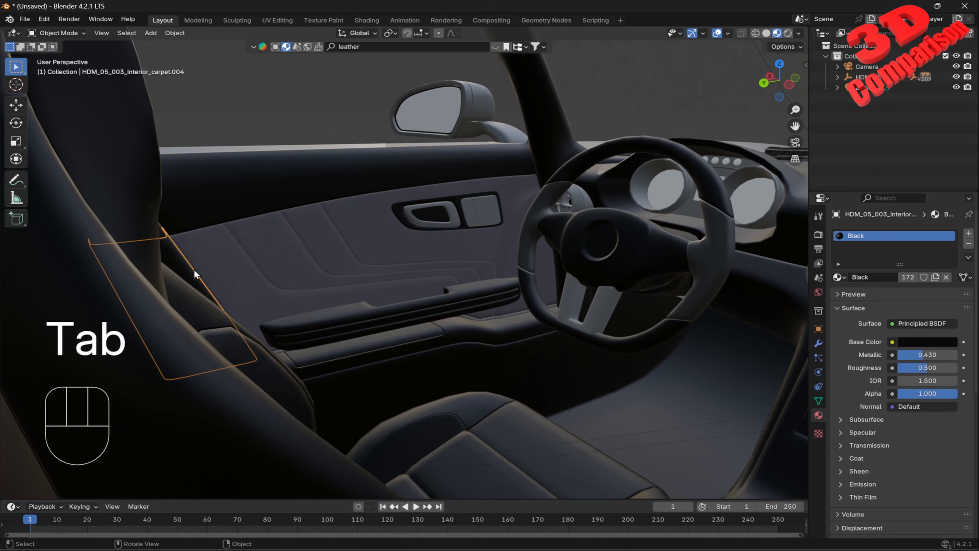
Select the black upper trim of the driver's door together with the black window-frame piece beside it.
{"action": "left_click", "coordinate": [339, 208]}
{"action": "middle_click_drag", "start_coordinate": [339, 208], "coordinate": [376, 232]}
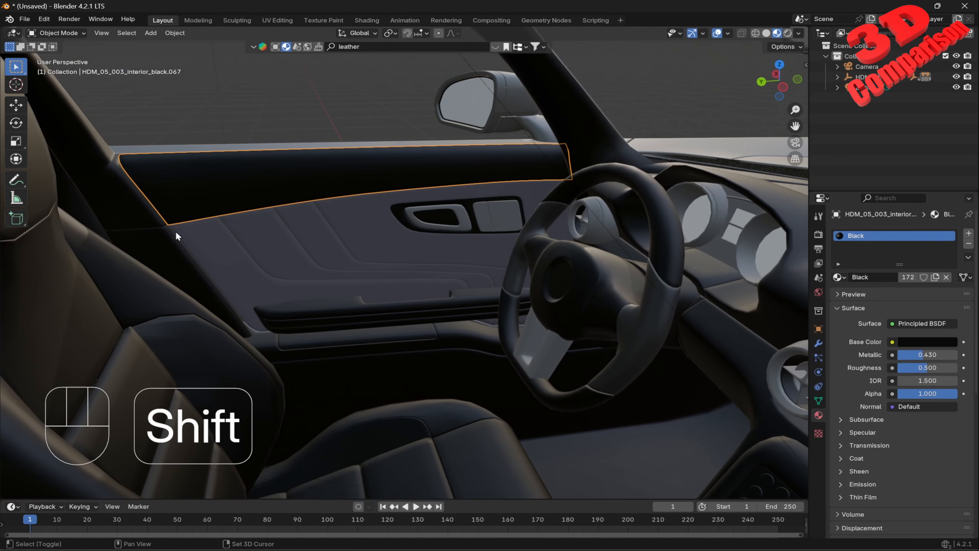
{"action": "middle_click_drag", "start_coordinate": [159, 248], "coordinate": [188, 193]}
{"action": "left_click", "coordinate": [190, 194], "text": "shift"}
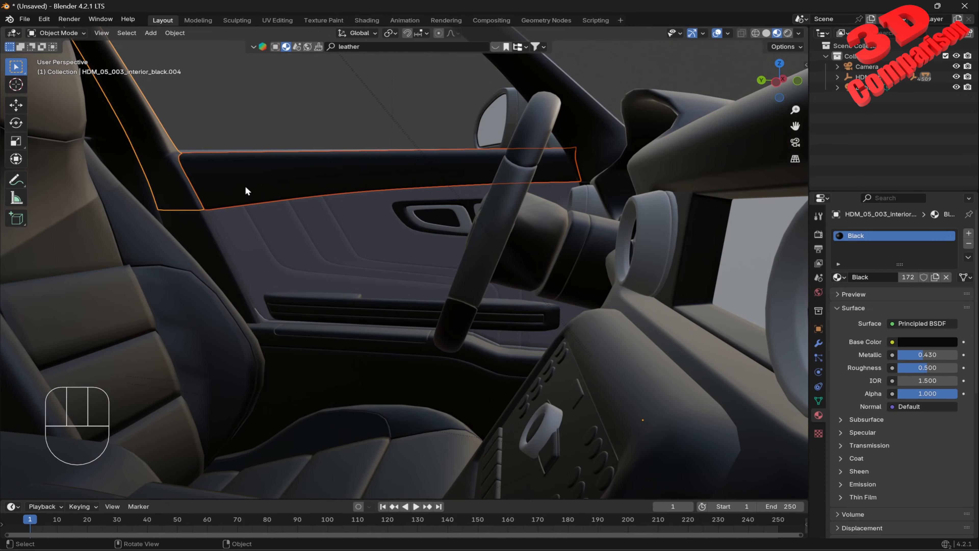
{"action": "scroll", "coordinate": [246, 186], "scroll_direction": "down", "scroll_amount": 7}
{"action": "scroll", "coordinate": [299, 210], "scroll_direction": "up", "scroll_amount": 6}
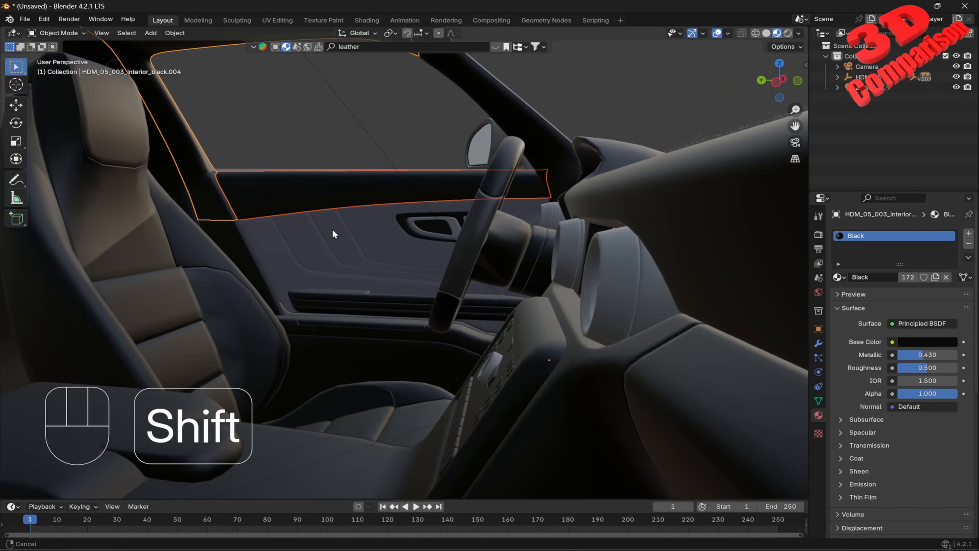
Add the inner door panel, silver door handle and silver window-switch plate to the selection.
{"action": "middle_click_drag", "start_coordinate": [333, 233], "coordinate": [376, 258], "text": "shift"}
{"action": "scroll", "coordinate": [297, 259], "scroll_direction": "up", "scroll_amount": 2}
{"action": "left_click", "coordinate": [306, 269], "text": "shift"}
{"action": "left_click", "coordinate": [483, 219], "text": "shift"}
{"action": "left_click", "coordinate": [508, 223], "text": "shift"}
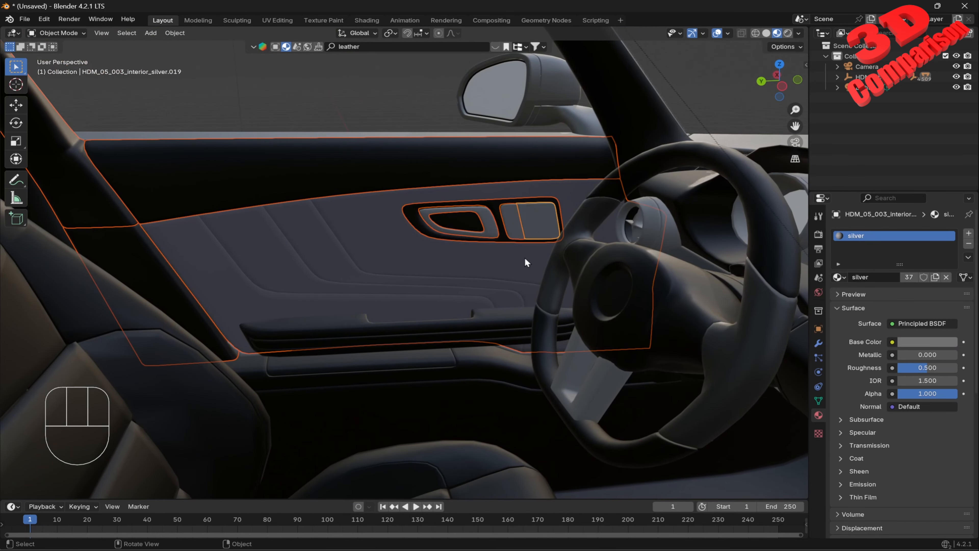
Add the door armrest to the selection, test-move the selected parts, and make the silver window-switch piece active.
{"action": "middle_click_drag", "start_coordinate": [525, 258], "coordinate": [531, 273]}
{"action": "left_click", "coordinate": [502, 300], "text": "shift"}
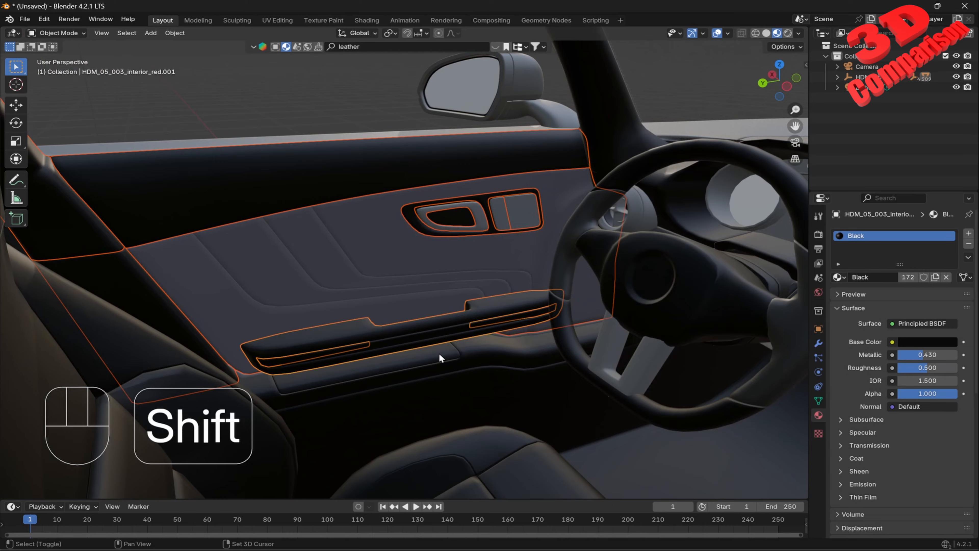
{"action": "middle_click_drag", "start_coordinate": [458, 349], "coordinate": [506, 335]}
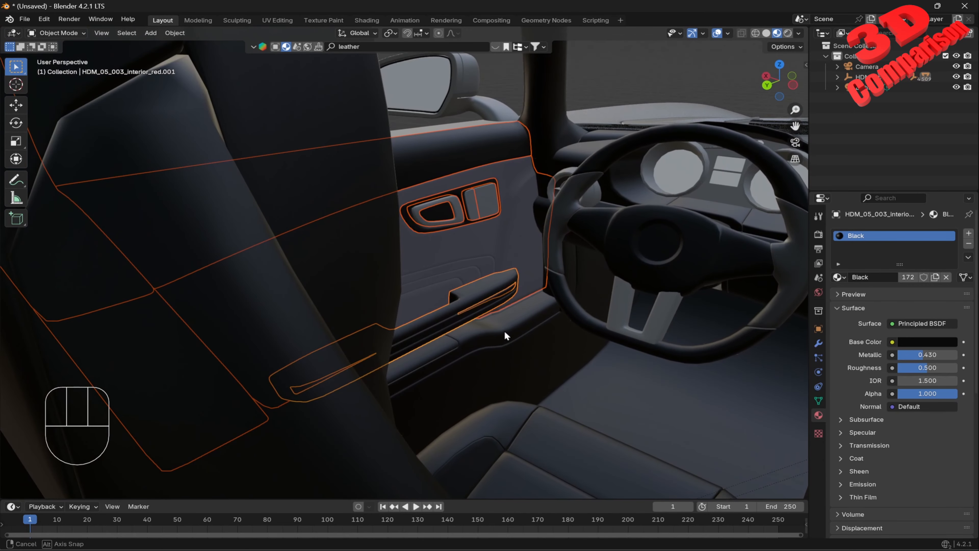
{"action": "key", "text": "g"}
{"action": "key", "text": "Escape"}
{"action": "left_click", "coordinate": [505, 232], "text": "shift"}
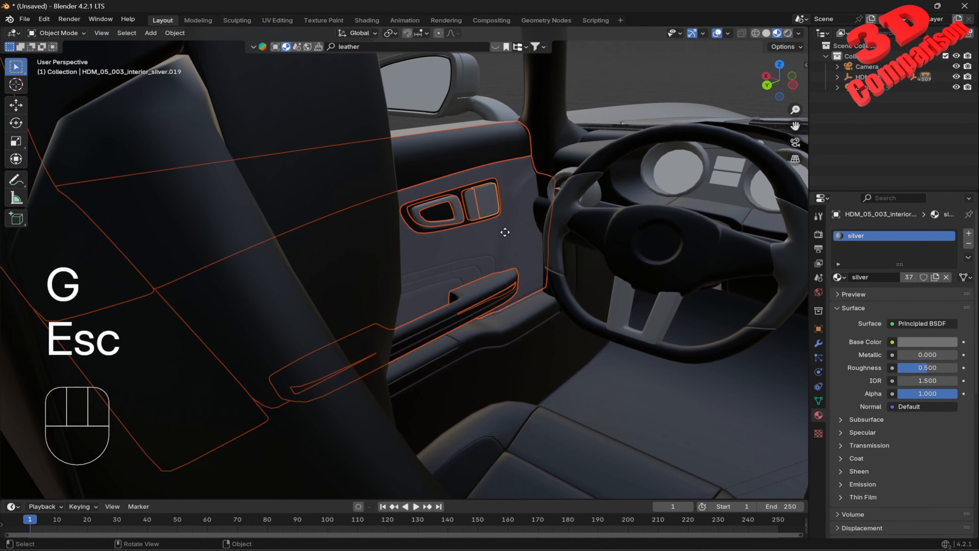
Add the black surround of the inner door handle and window switches to the selection and test-move the selected parts.
{"action": "key", "text": "g"}
{"action": "key", "text": "Escape"}
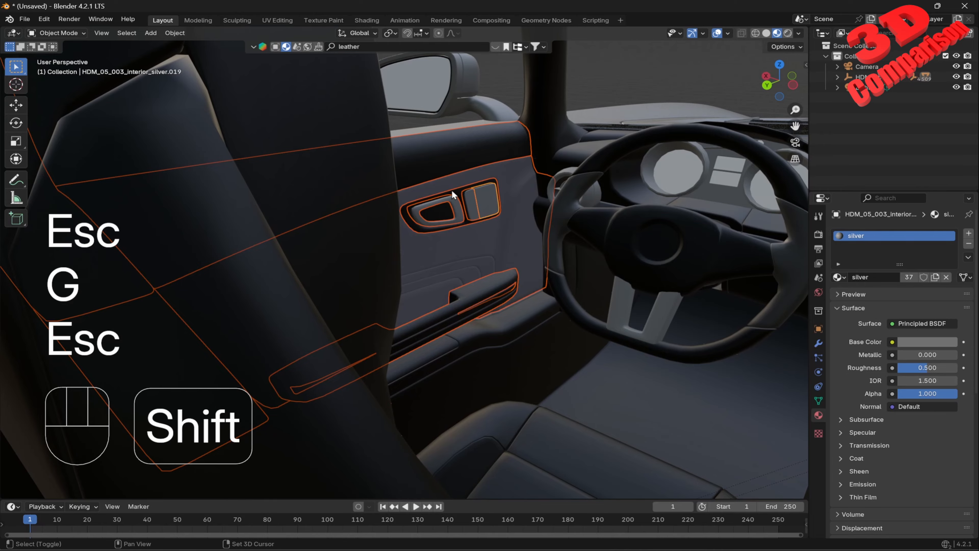
{"action": "key", "text": "g"}
{"action": "key", "text": "Escape"}
{"action": "middle_click_drag", "start_coordinate": [454, 195], "coordinate": [421, 219]}
{"action": "left_click", "coordinate": [413, 219], "text": "shift"}
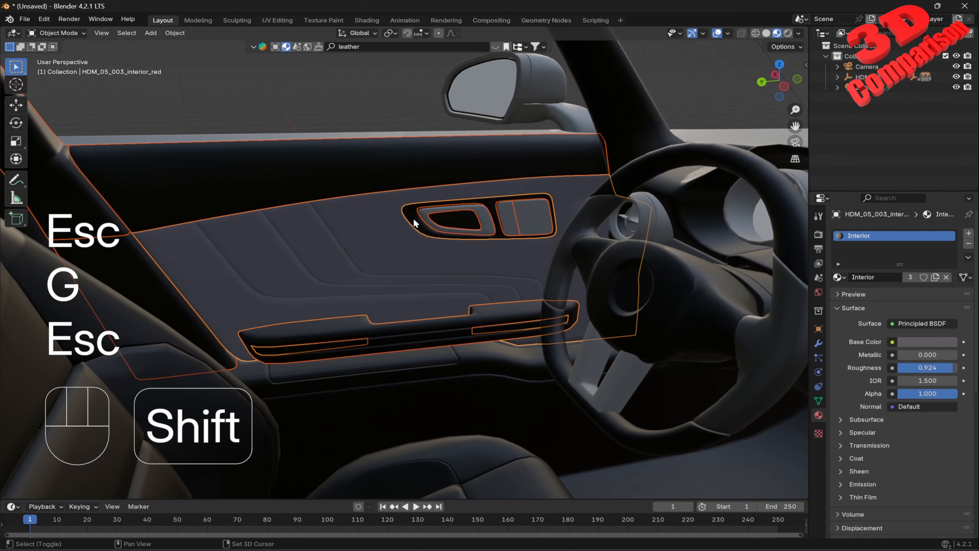
{"action": "left_click", "coordinate": [414, 219], "text": "shift"}
{"action": "key", "text": "g"}
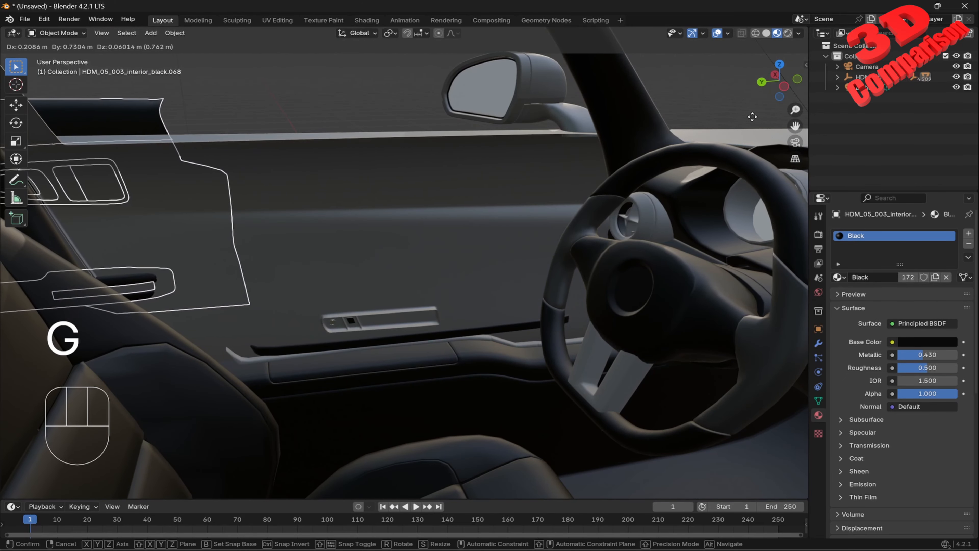
{"action": "key", "text": "Escape"}
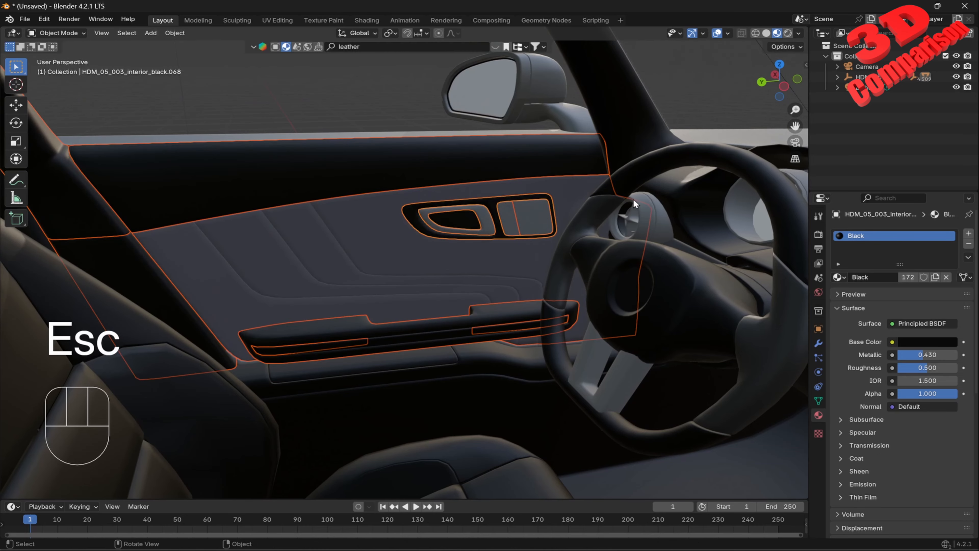
Add the carbon-fibre armrest strip and the silver trim along the door panel's lower edge to the selection, test-moving the parts.
{"action": "left_click", "coordinate": [438, 335], "text": "shift"}
{"action": "key", "text": "g"}
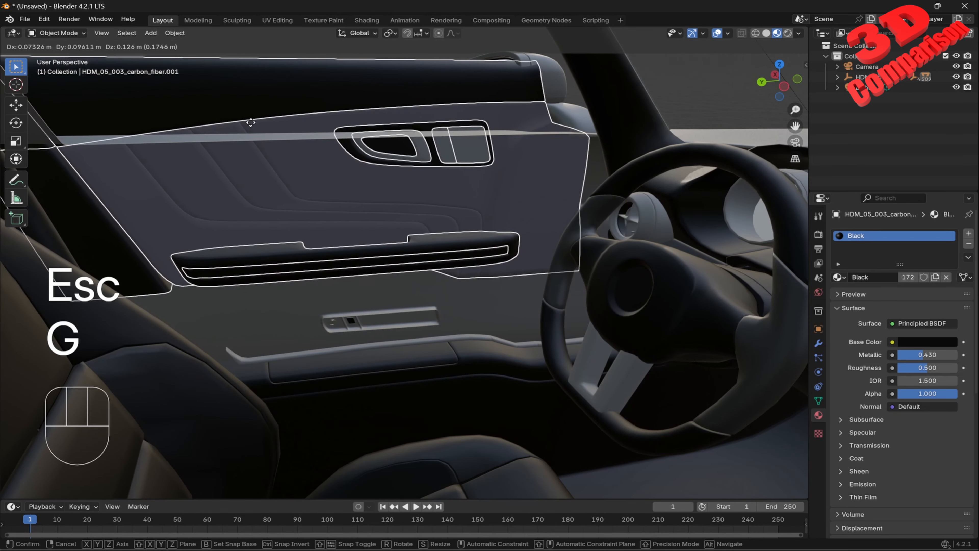
{"action": "key", "text": "Escape"}
{"action": "key", "text": "g"}
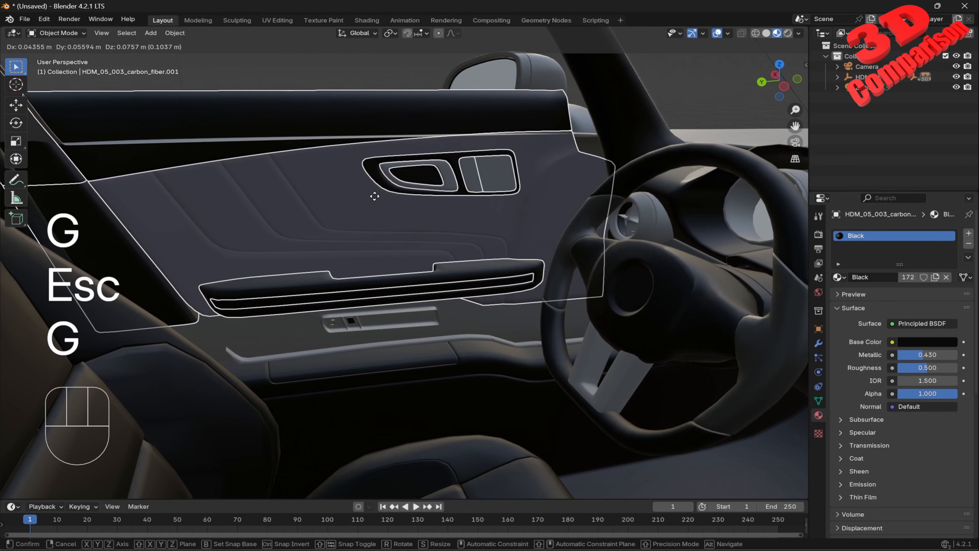
{"action": "key", "text": "Escape"}
{"action": "left_click", "coordinate": [240, 362], "text": "shift"}
{"action": "key", "text": "g"}
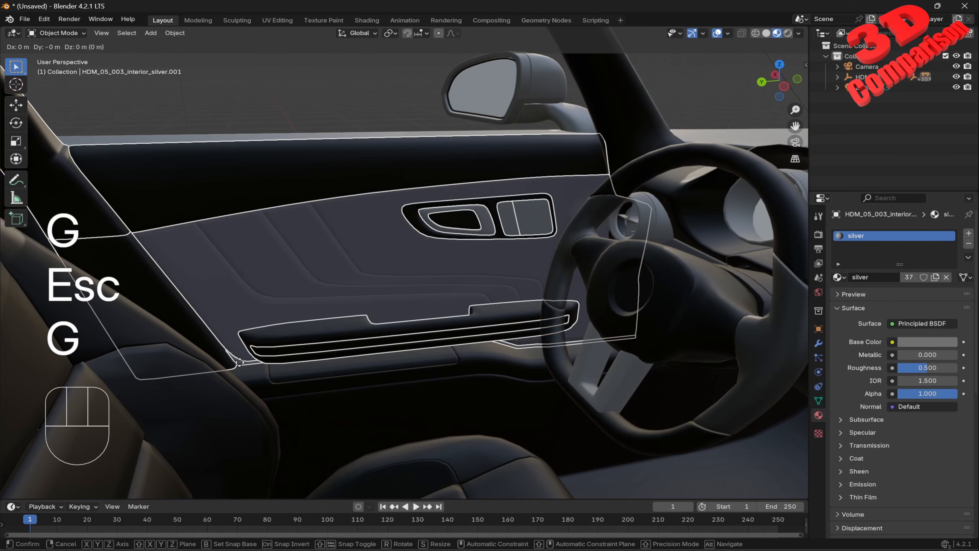
{"action": "key", "text": "Escape"}
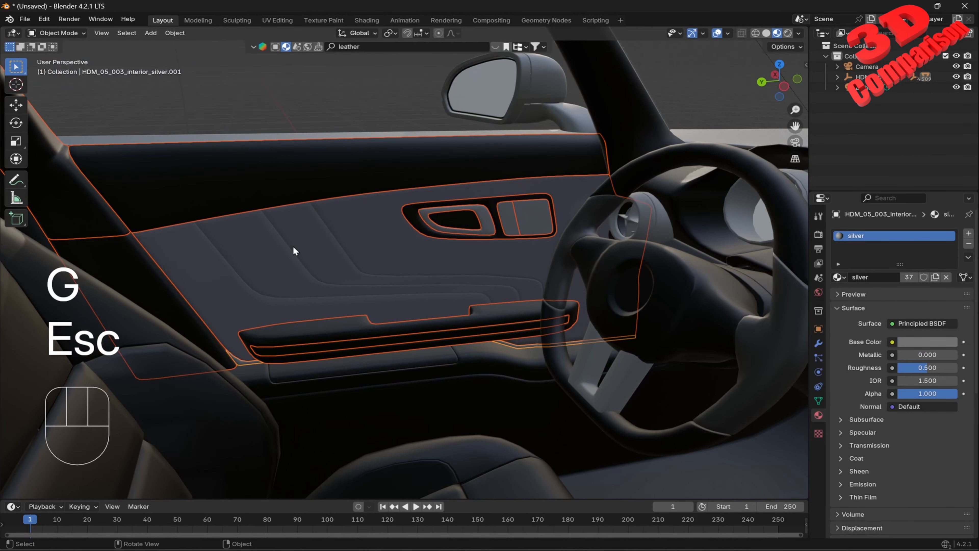
Add the exterior door handle's long grip and its rounded lock cover to the selection.
{"action": "middle_click_drag", "start_coordinate": [293, 246], "coordinate": [507, 258]}
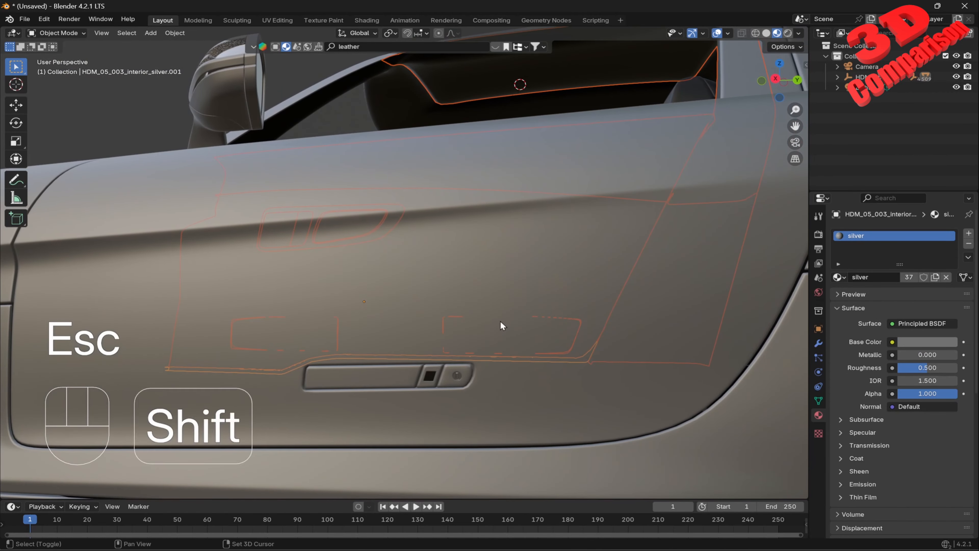
{"action": "middle_click_drag", "start_coordinate": [501, 326], "coordinate": [530, 248], "text": "shift"}
{"action": "scroll", "coordinate": [529, 247], "scroll_direction": "up", "scroll_amount": 1}
{"action": "left_click", "coordinate": [432, 288], "text": "shift"}
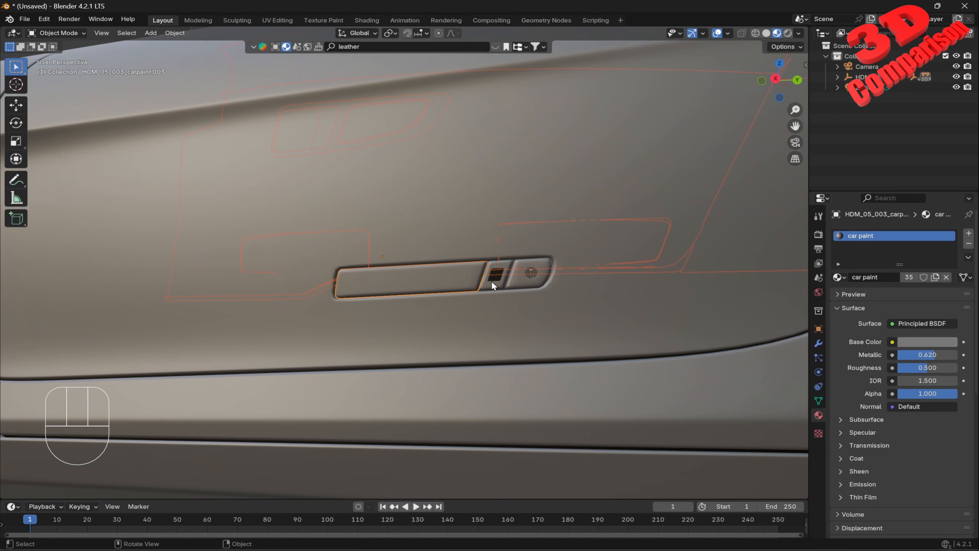
{"action": "left_click", "coordinate": [518, 283], "text": "shift"}
Add the exterior handle's square insert section and round chrome lock to the selection, and test-move all selected parts.
{"action": "scroll", "coordinate": [527, 281], "scroll_direction": "up", "scroll_amount": 4}
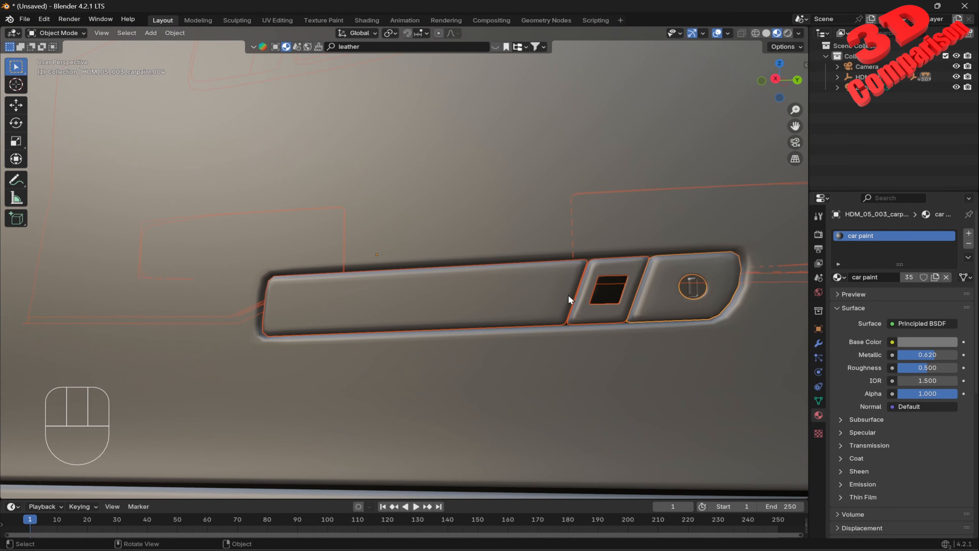
{"action": "scroll", "coordinate": [673, 307], "scroll_direction": "up", "scroll_amount": 2}
{"action": "middle_click_drag", "start_coordinate": [674, 307], "coordinate": [546, 302], "text": "shift"}
{"action": "left_click", "coordinate": [511, 302], "text": "shift"}
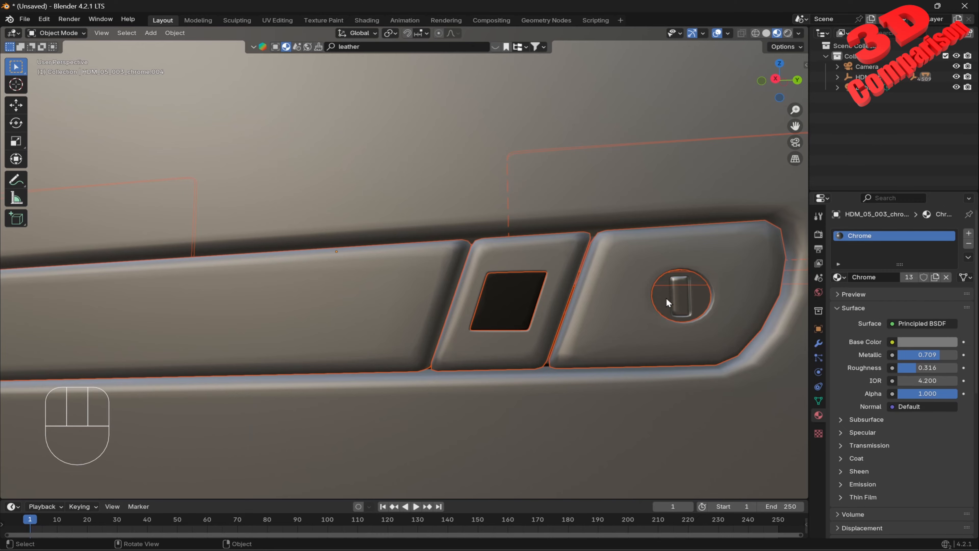
{"action": "scroll", "coordinate": [666, 298], "scroll_direction": "down", "scroll_amount": 5}
{"action": "key", "text": "g"}
{"action": "key", "text": "Escape"}
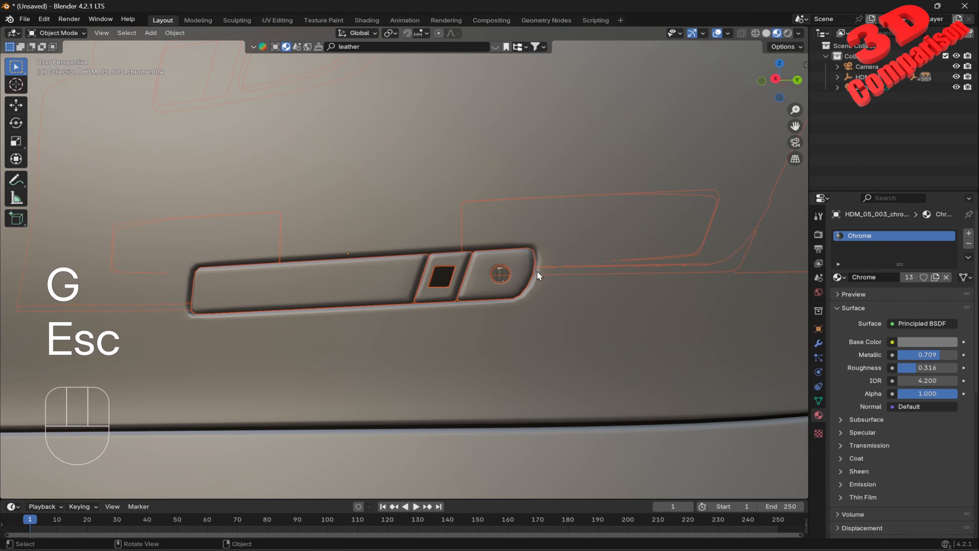
{"action": "key", "text": "shift"}
{"action": "scroll", "coordinate": [507, 273], "scroll_direction": "down", "scroll_amount": 3}
{"action": "key", "text": "g"}
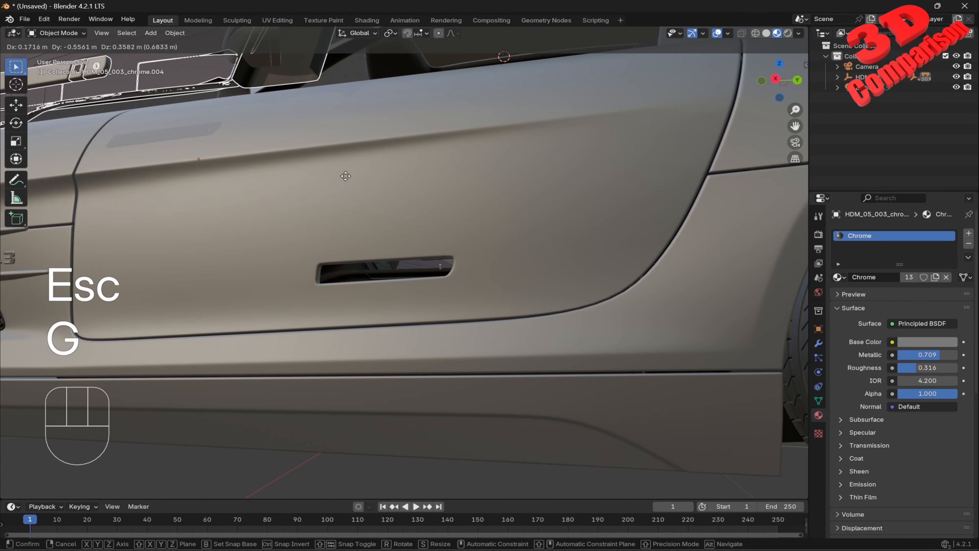
{"action": "key", "text": "Escape"}
Add the small chrome key slot inside the exterior door lock to the selection and test-move the parts.
{"action": "scroll", "coordinate": [482, 252], "scroll_direction": "up", "scroll_amount": 5}
{"action": "key", "text": "shift"}
{"action": "left_click", "coordinate": [533, 277], "text": "shift"}
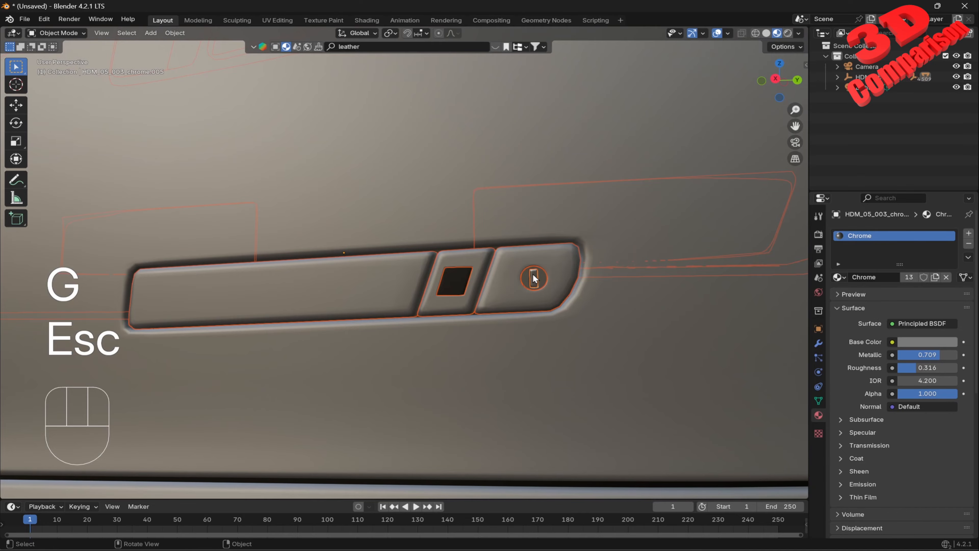
{"action": "key", "text": "g"}
{"action": "scroll", "coordinate": [386, 208], "scroll_direction": "down", "scroll_amount": 4}
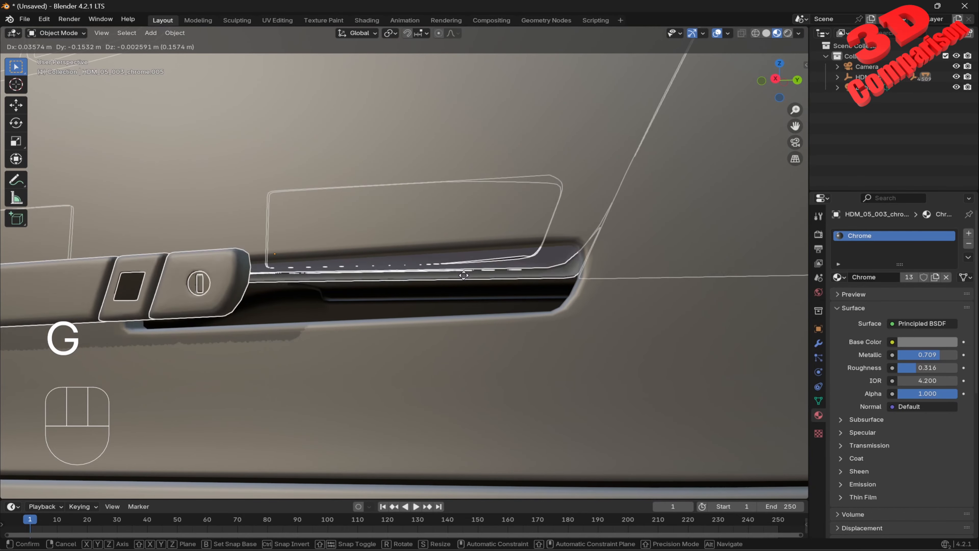
{"action": "key", "text": "Escape"}
Make the driver's door body the active object and parent all selected door parts to it with Object (Keep Transform).
{"action": "scroll", "coordinate": [468, 231], "scroll_direction": "down", "scroll_amount": 3}
{"action": "middle_click_drag", "start_coordinate": [468, 229], "coordinate": [423, 277]}
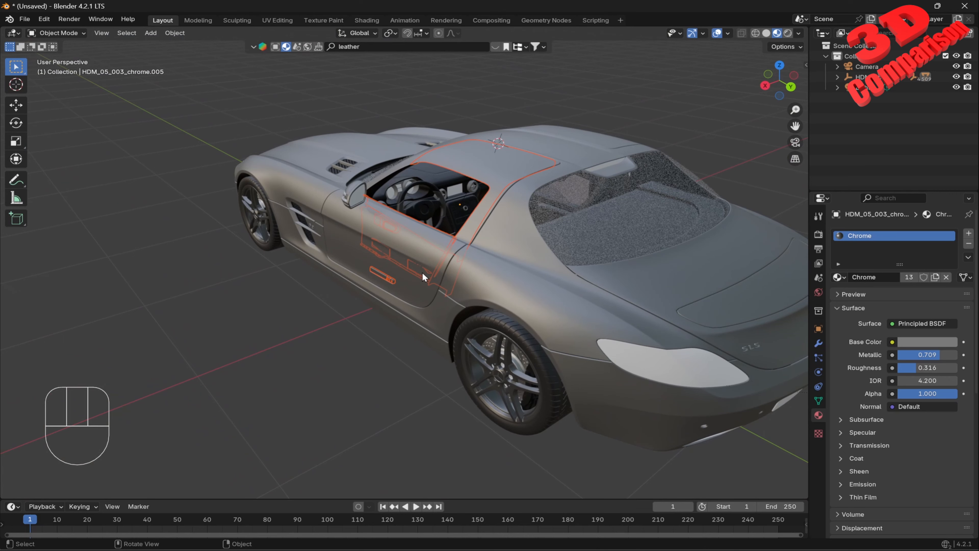
{"action": "scroll", "coordinate": [413, 270], "scroll_direction": "up", "scroll_amount": 3}
{"action": "left_click", "coordinate": [311, 221], "text": "shift"}
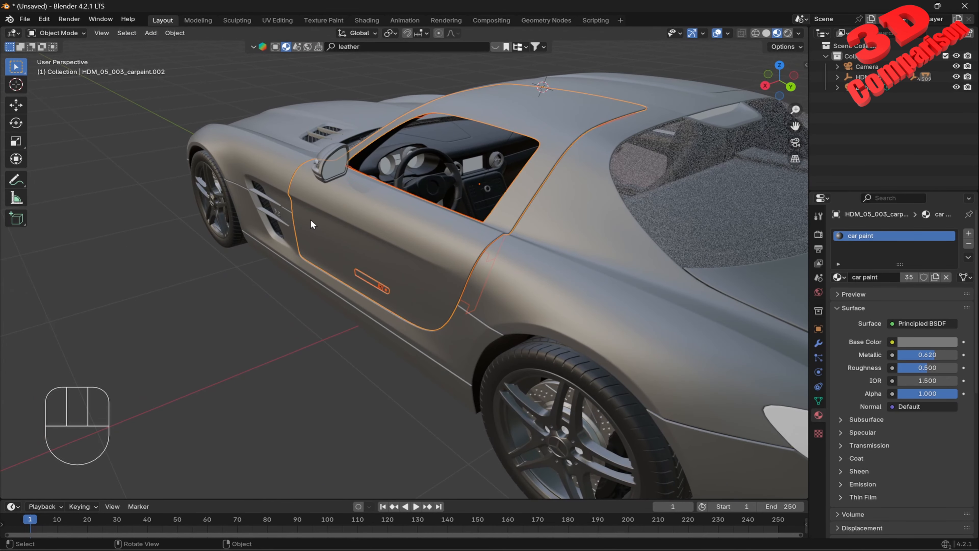
{"action": "key", "text": "ctrl+p"}
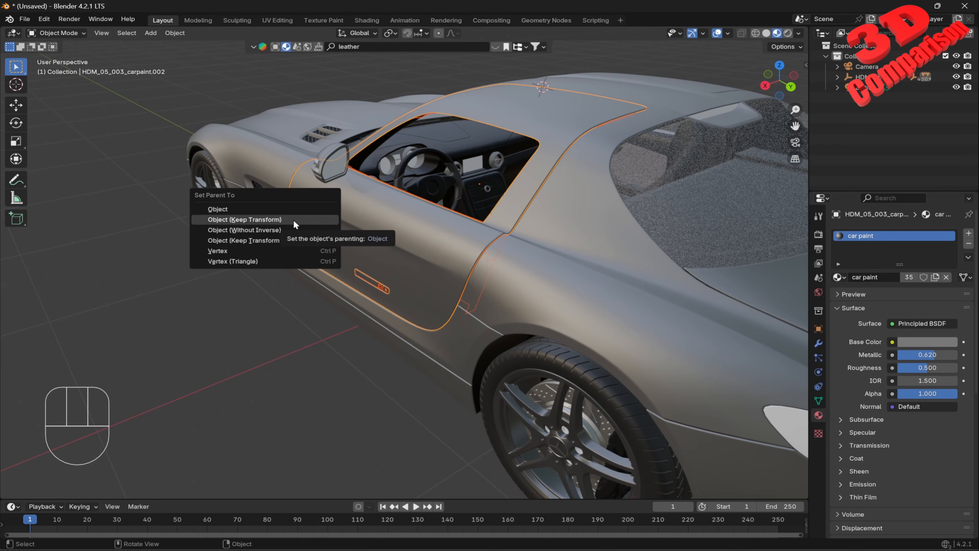
{"action": "left_click", "coordinate": [286, 220]}
Test-rotate the parented door open about the global Y axis, inspect its inner side, and undo the rotation.
{"action": "middle_click_drag", "start_coordinate": [286, 220], "coordinate": [428, 267]}
{"action": "key", "text": "r"}
{"action": "key", "text": "y"}
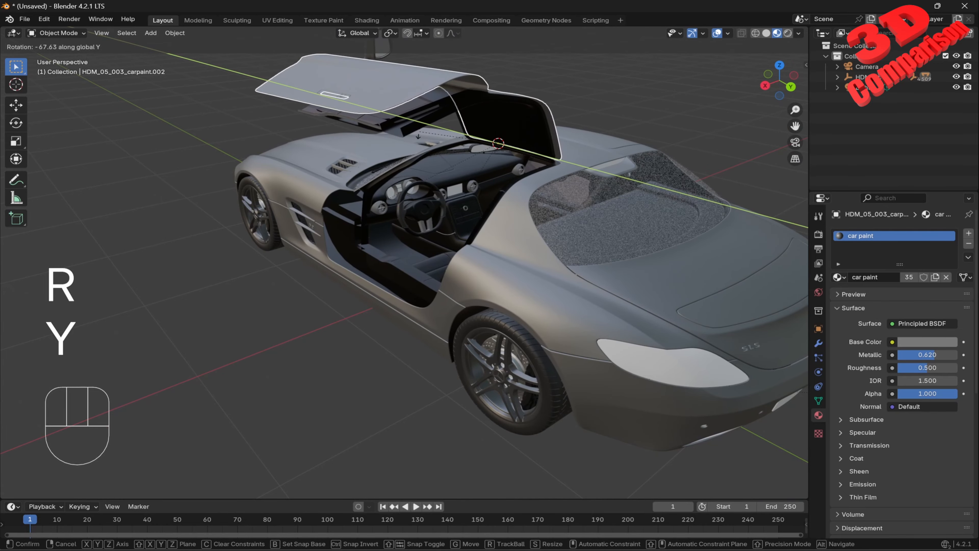
{"action": "key", "text": "Escape"}
{"action": "middle_click_drag", "start_coordinate": [455, 191], "coordinate": [624, 176]}
{"action": "key", "text": "r"}
{"action": "key", "text": "y"}
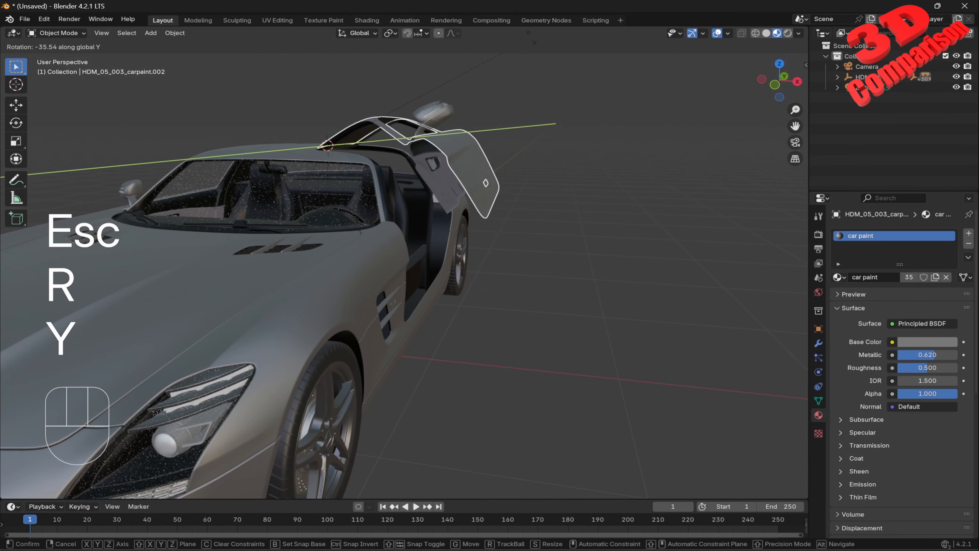
{"action": "left_click", "coordinate": [464, 164]}
{"action": "scroll", "coordinate": [464, 165], "scroll_direction": "up", "scroll_amount": 3}
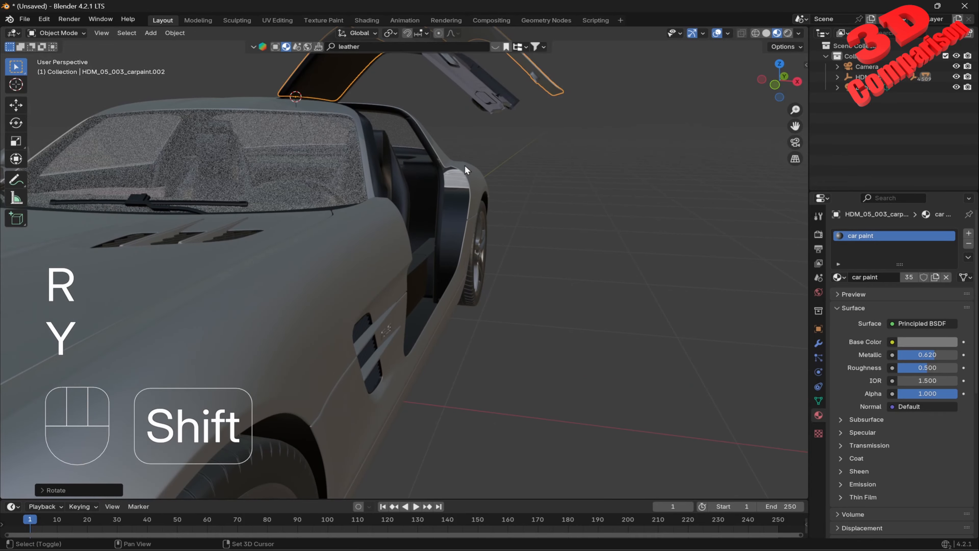
{"action": "middle_click_drag", "start_coordinate": [464, 165], "coordinate": [440, 258], "text": "shift"}
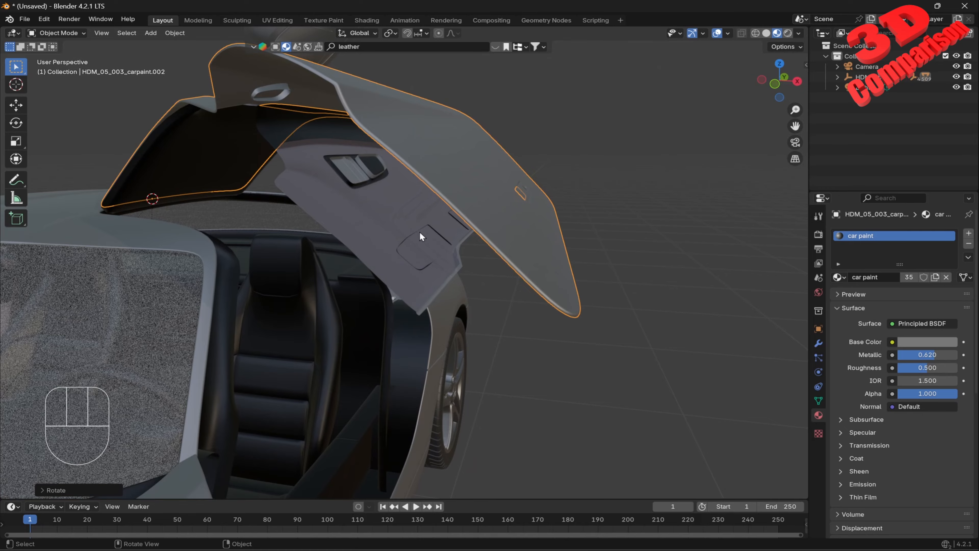
{"action": "key", "text": "ctrl+z"}
{"action": "middle_click_drag", "start_coordinate": [431, 278], "coordinate": [452, 291]}
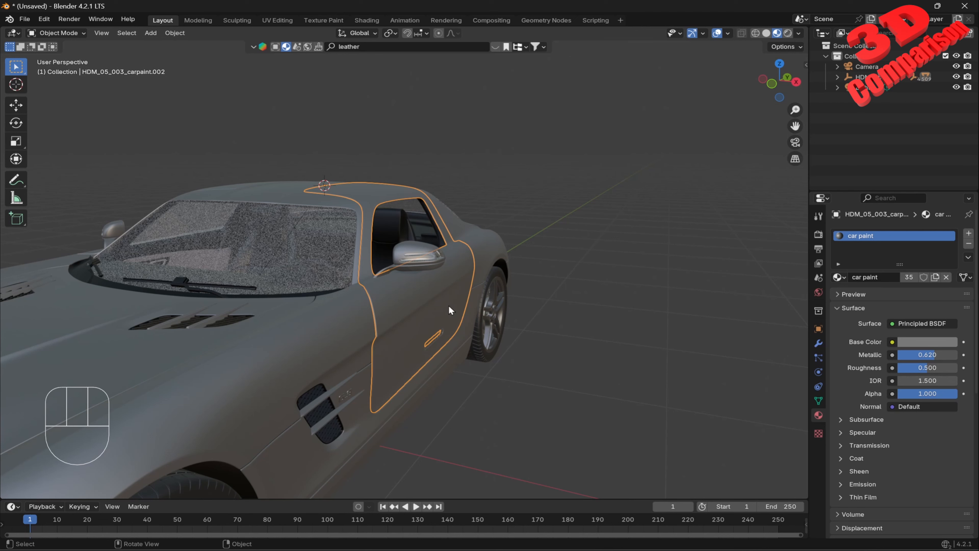
{"action": "key", "text": "r"}
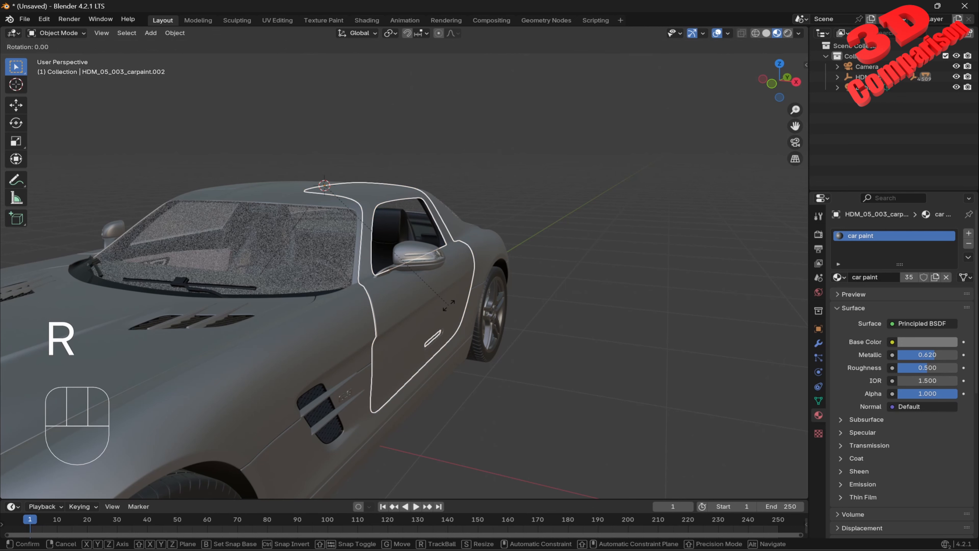
{"action": "key", "text": "Escape"}
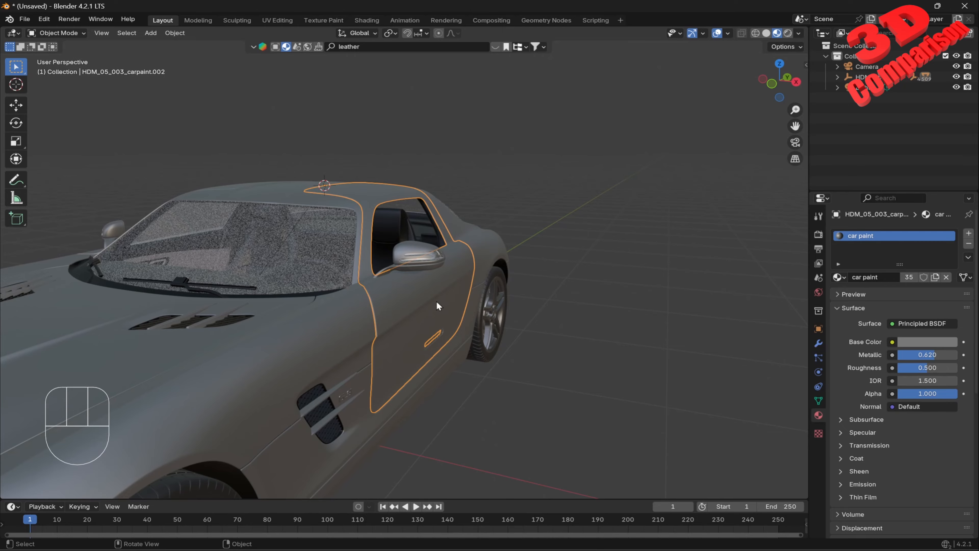
Isolate the front fender in local view, examine its shape and panel thickness, and return to the full car.
{"action": "middle_click_drag", "start_coordinate": [422, 303], "coordinate": [525, 256], "text": "shift"}
{"action": "left_click", "coordinate": [417, 299]}
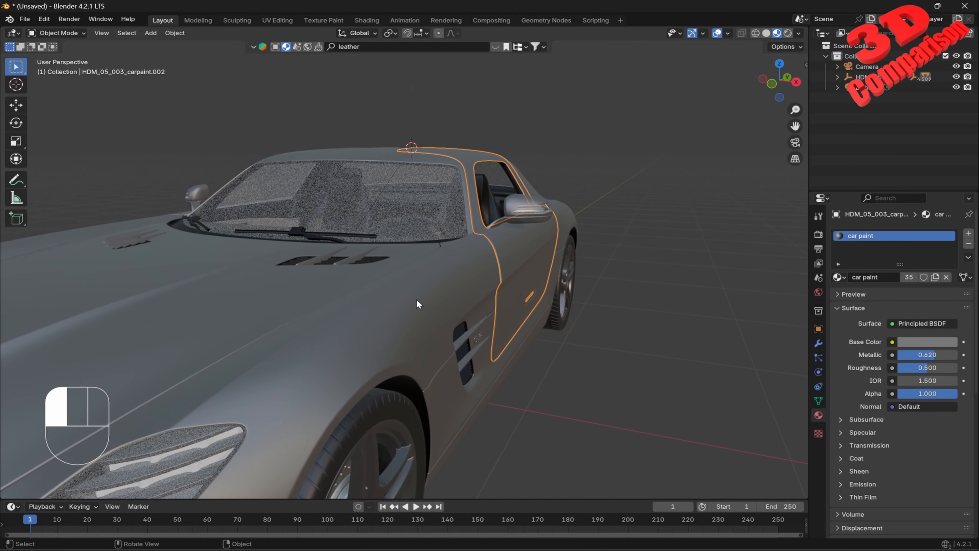
{"action": "key", "text": "KP_Decimal"}
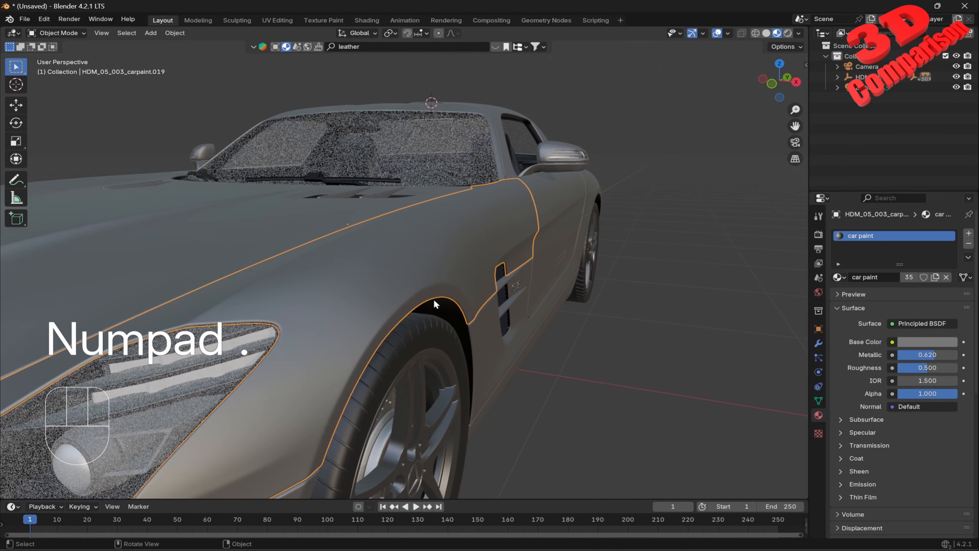
{"action": "key", "text": "KP_Divide"}
{"action": "middle_click_drag", "start_coordinate": [441, 279], "coordinate": [501, 214]}
{"action": "scroll", "coordinate": [504, 264], "scroll_direction": "up", "scroll_amount": 4}
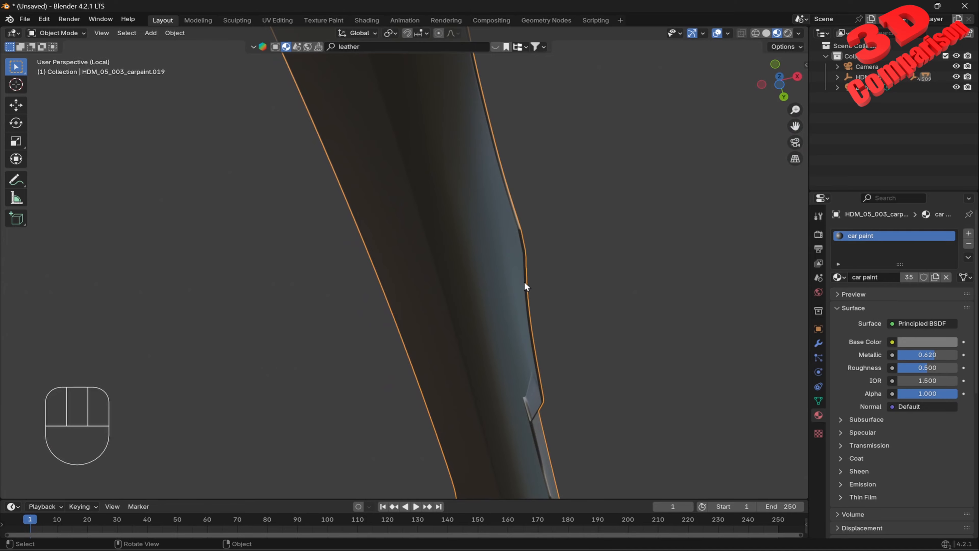
{"action": "middle_click_drag", "start_coordinate": [534, 246], "coordinate": [548, 352]}
{"action": "scroll", "coordinate": [548, 352], "scroll_direction": "down", "scroll_amount": 4}
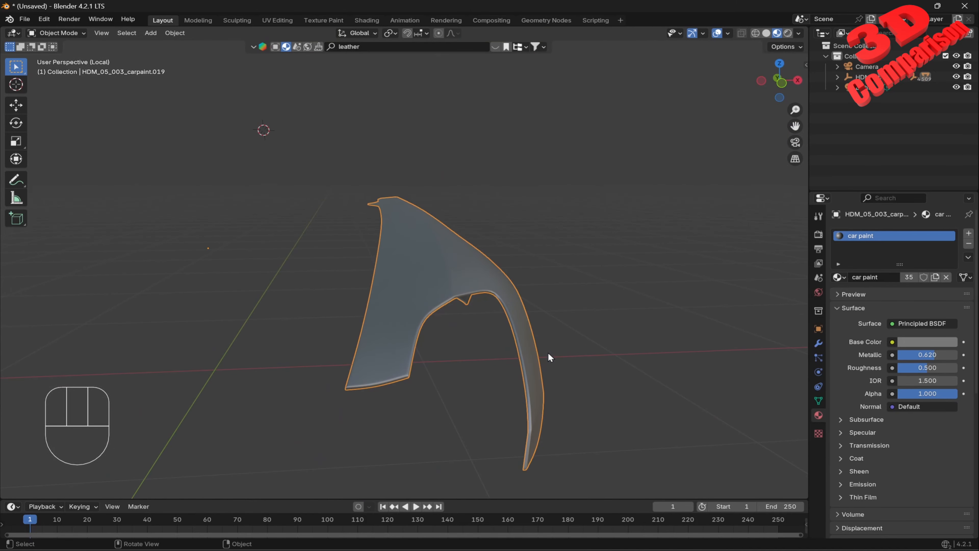
{"action": "key", "text": "KP_Divide"}
Select the driver's door body and rotate it open by -90° about the global Y axis.
{"action": "left_click", "coordinate": [565, 205]}
{"action": "scroll", "coordinate": [555, 209], "scroll_direction": "down", "scroll_amount": 1}
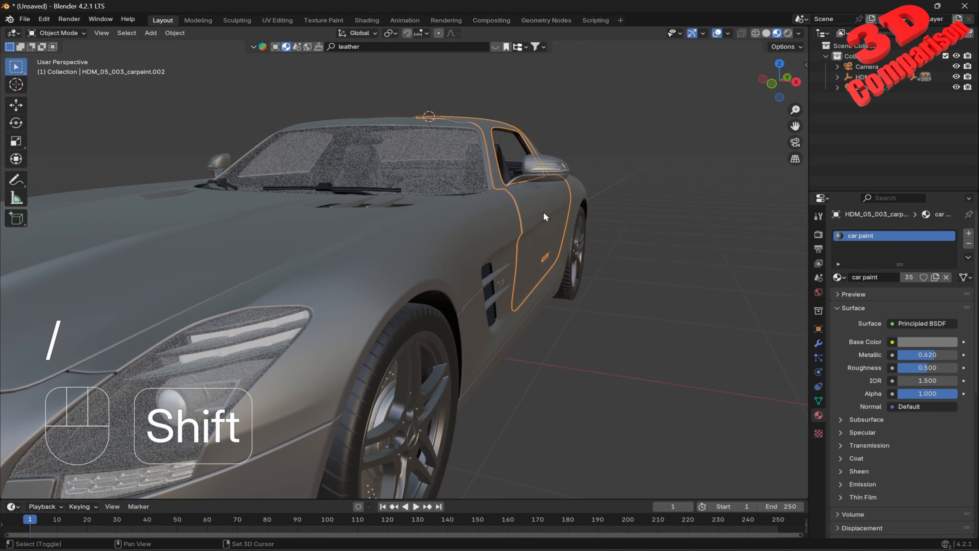
{"action": "middle_click_drag", "start_coordinate": [543, 212], "coordinate": [521, 237], "text": "shift"}
{"action": "middle_click_drag", "start_coordinate": [521, 238], "coordinate": [498, 260]}
{"action": "scroll", "coordinate": [505, 265], "scroll_direction": "down", "scroll_amount": 2}
{"action": "scroll", "coordinate": [505, 265], "scroll_direction": "down", "scroll_amount": 1}
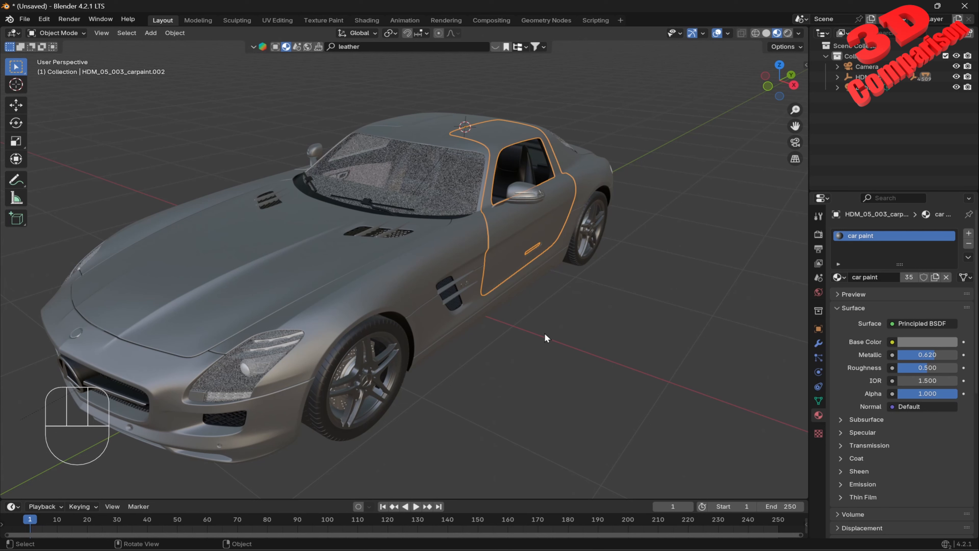
{"action": "key", "text": "r"}
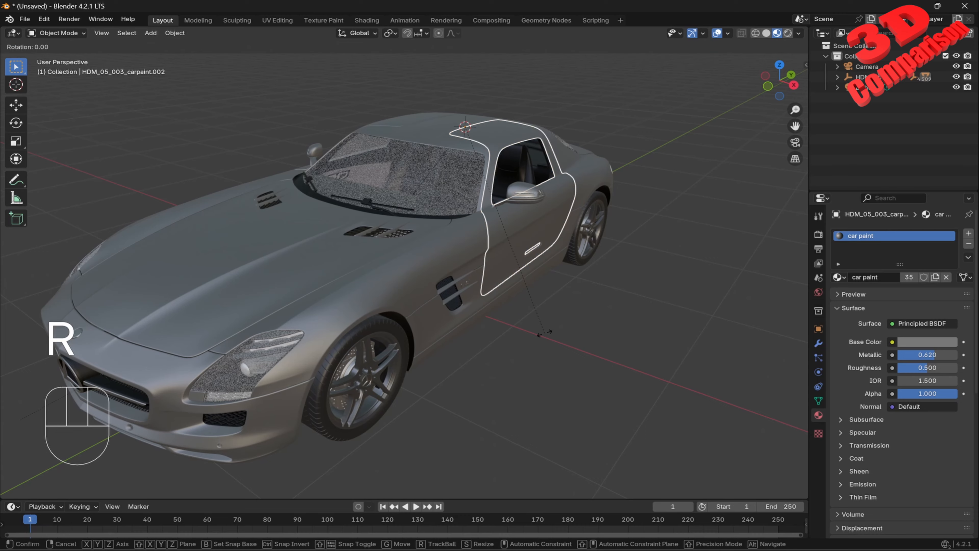
{"action": "key", "text": "y"}
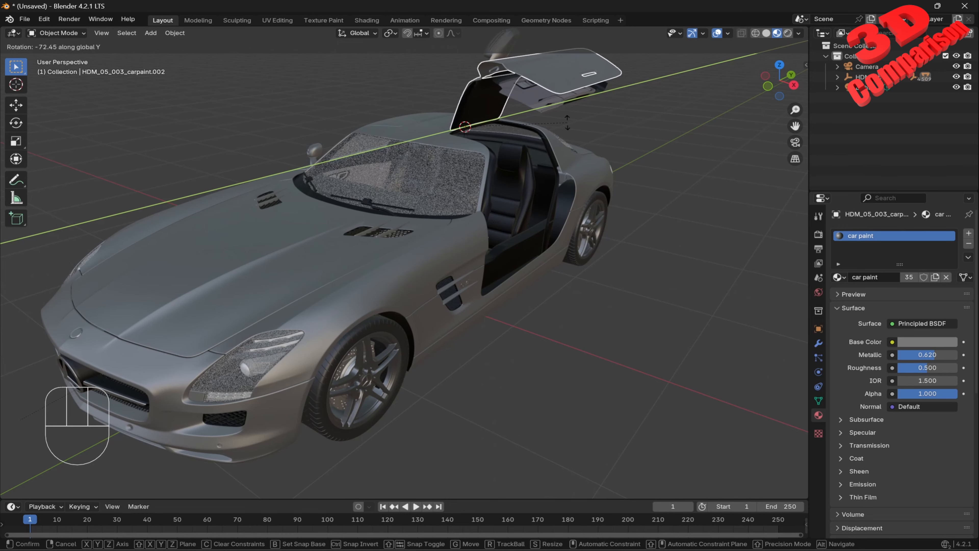
{"action": "key", "text": "KP_Subtract"}
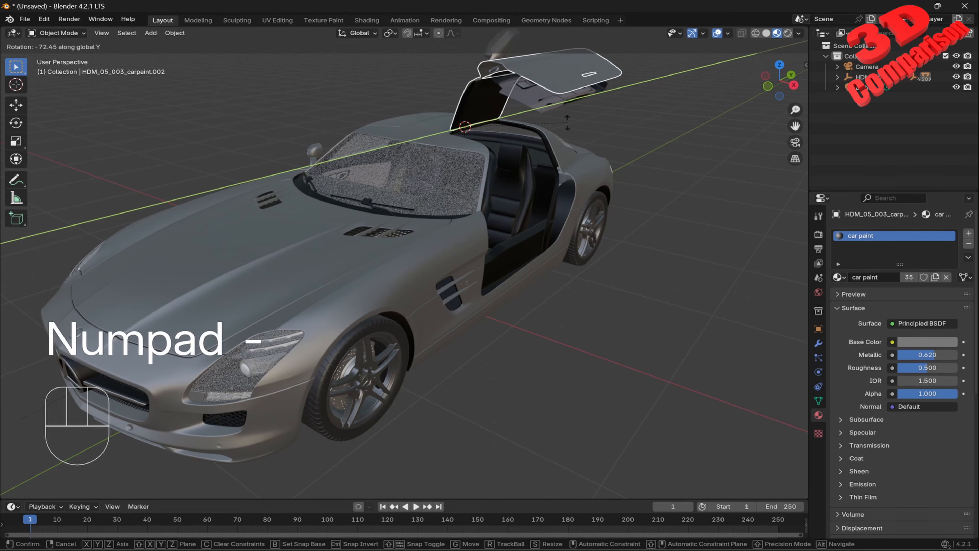
{"action": "key", "text": "KP_9"}
{"action": "key", "text": "KP_0"}
{"action": "key", "text": "KP_Enter"}
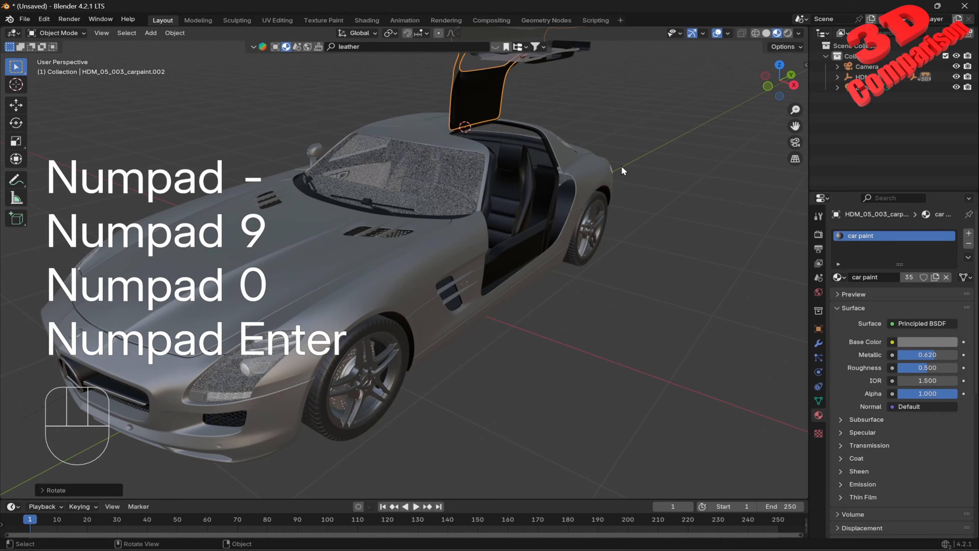
Inspect the opened door's inner side and add a Solidify modifier to its painted body.
{"action": "middle_click_drag", "start_coordinate": [637, 163], "coordinate": [493, 160]}
{"action": "middle_click_drag", "start_coordinate": [546, 247], "coordinate": [399, 231], "text": "shift"}
{"action": "middle_click_drag", "start_coordinate": [399, 231], "coordinate": [458, 322]}
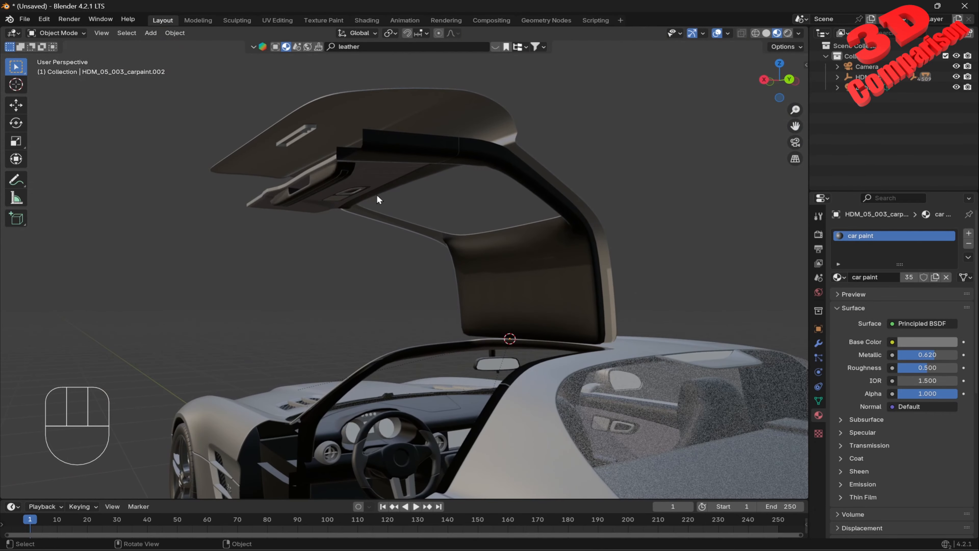
{"action": "left_click", "coordinate": [381, 167]}
{"action": "middle_click_drag", "start_coordinate": [382, 167], "coordinate": [431, 161]}
{"action": "left_click", "coordinate": [553, 86]}
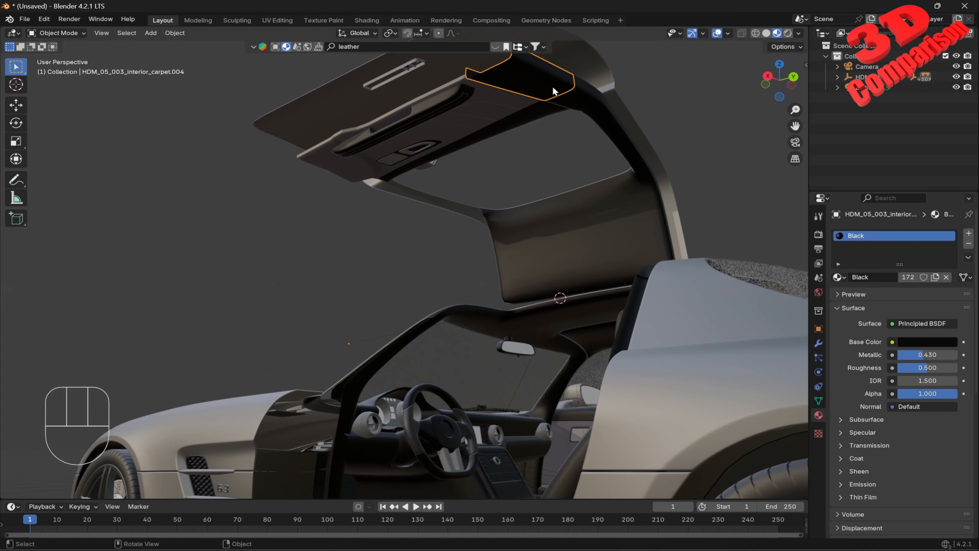
{"action": "left_click", "coordinate": [542, 109]}
{"action": "mouse_move", "coordinate": [543, 109]}
{"action": "middle_mouse_down"}
{"action": "mouse_move", "coordinate": [539, 142]}
{"action": "mouse_move", "coordinate": [539, 129]}
{"action": "middle_mouse_up"}
{"action": "left_click", "coordinate": [539, 129]}
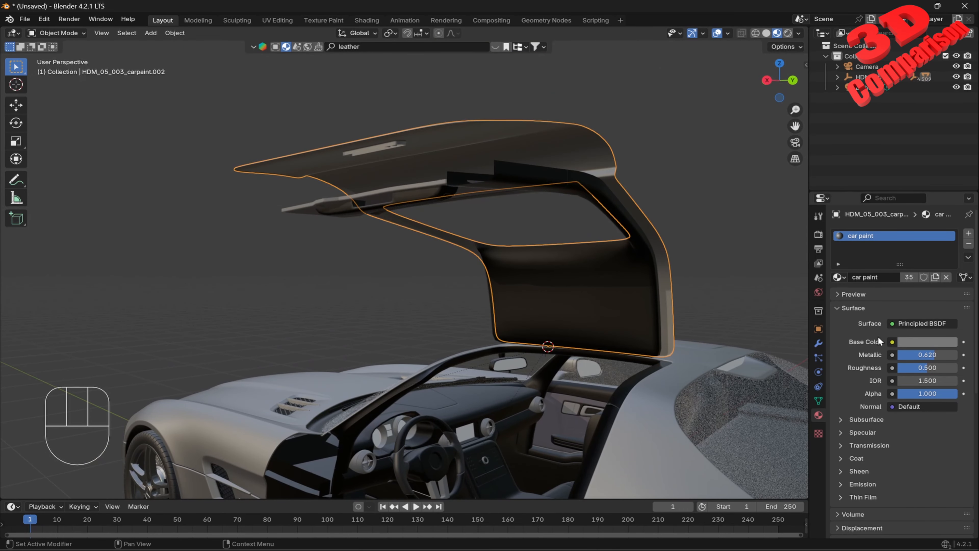
{"action": "left_click", "coordinate": [819, 343]}
{"action": "left_click", "coordinate": [891, 234]}
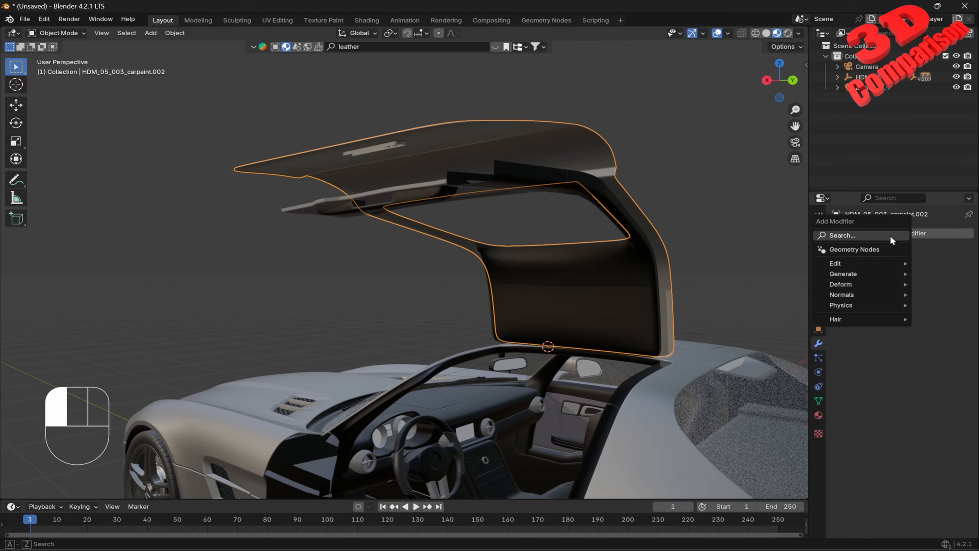
{"action": "left_click", "coordinate": [865, 237]}
{"action": "left_click", "coordinate": [795, 251]}
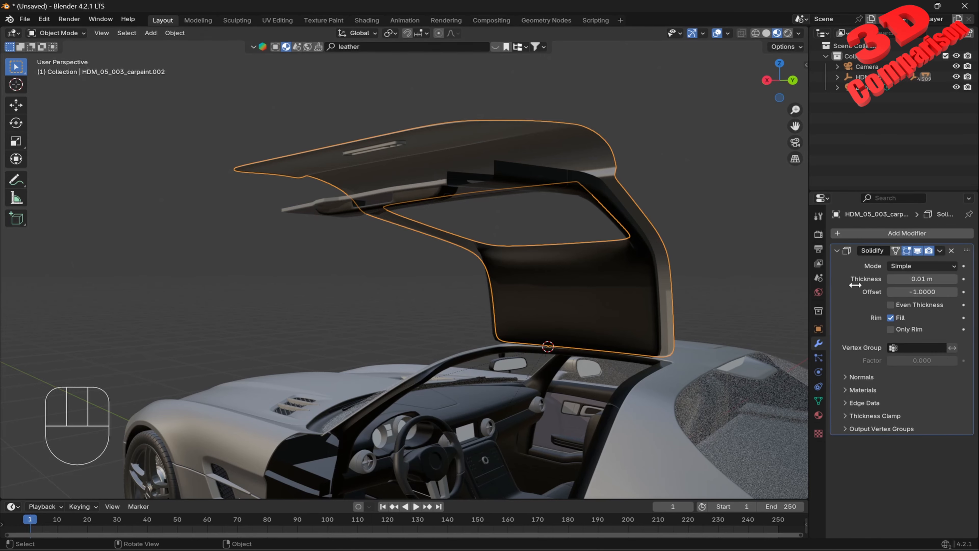
Try Solidify thicknesses of about 1.48 m, -1.35 m, -2 m and 2 m on the door body.
{"action": "left_click_drag", "start_coordinate": [855, 284], "coordinate": [911, 285]}
{"action": "middle_click_drag", "start_coordinate": [448, 223], "coordinate": [587, 230]}
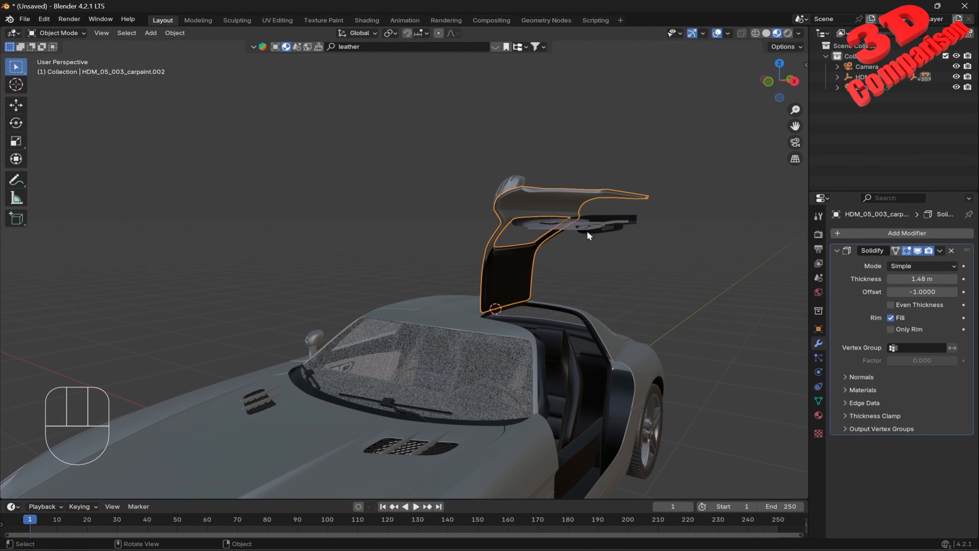
{"action": "mouse_move", "coordinate": [923, 278]}
{"action": "left_mouse_down"}
{"action": "mouse_move", "coordinate": [895, 278]}
{"action": "mouse_move", "coordinate": [933, 278]}
{"action": "left_mouse_up"}
{"action": "left_click", "coordinate": [933, 279]}
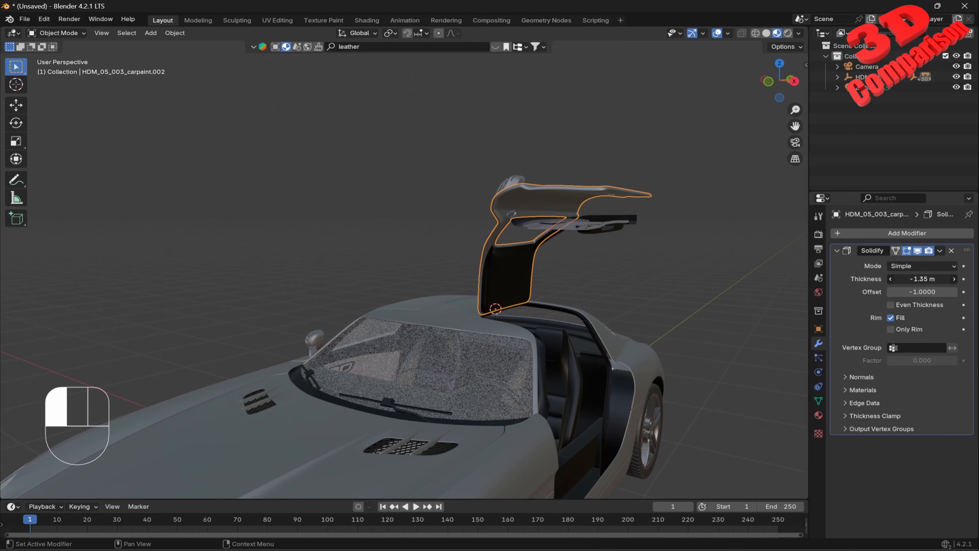
{"action": "type", "text": "-2"}
{"action": "key", "text": "Return"}
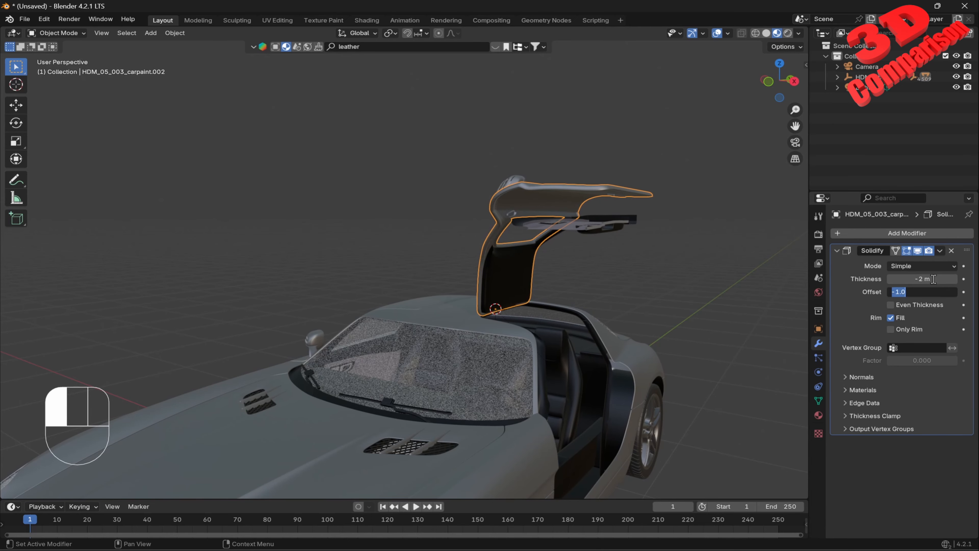
{"action": "left_click", "coordinate": [934, 278]}
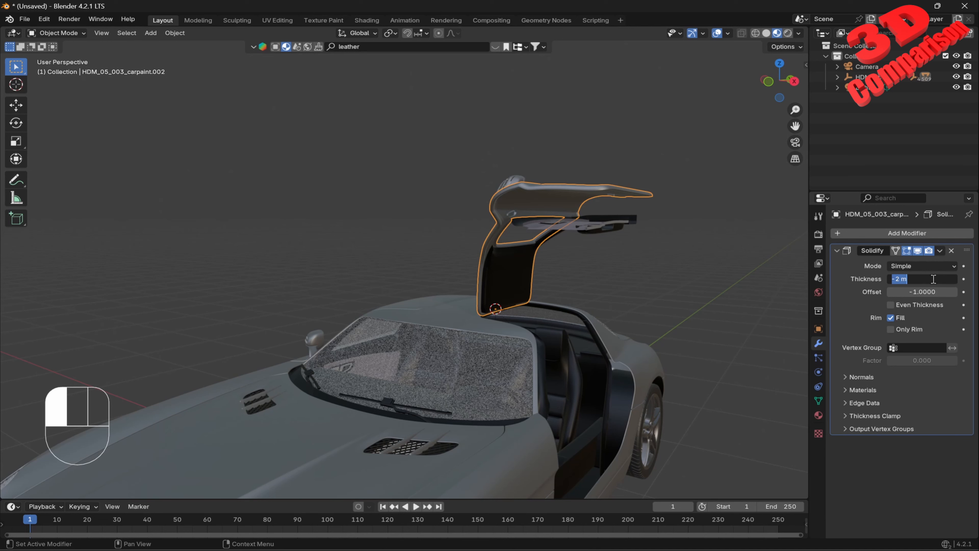
{"action": "type", "text": "2"}
{"action": "key", "text": "Tab"}
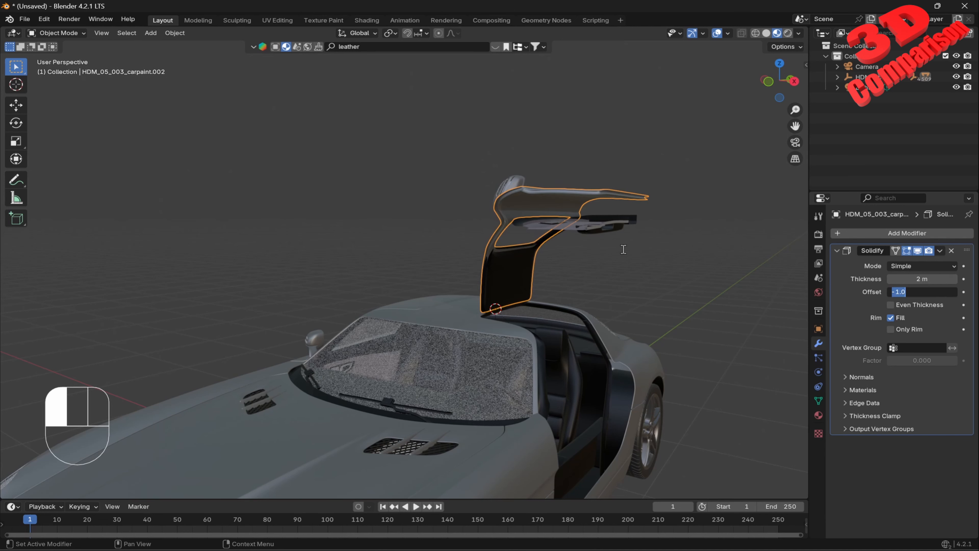
{"action": "key", "text": "Return"}
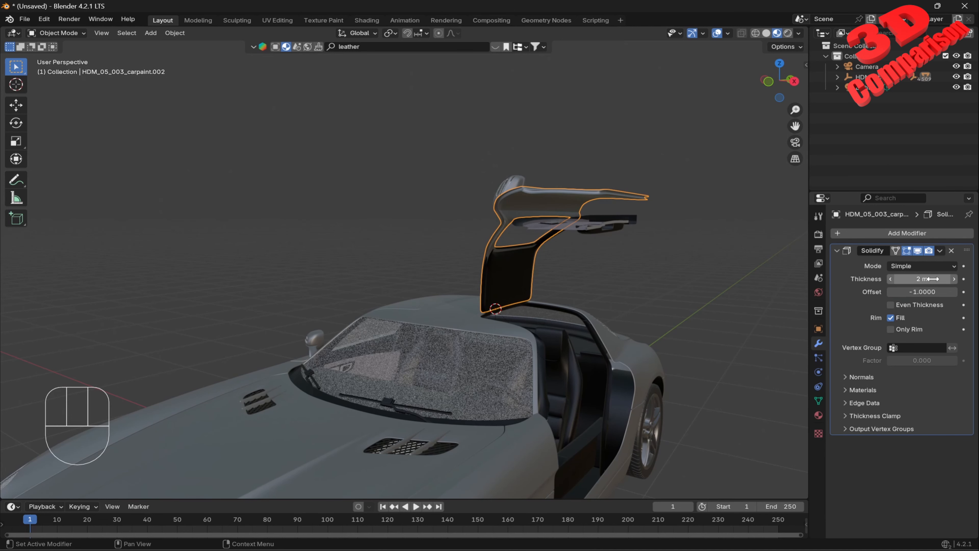
Set the door body's Solidify thickness to 0.4 m and check the door from a wider view.
{"action": "left_click", "coordinate": [933, 278]}
{"action": "type", "text": "0."}
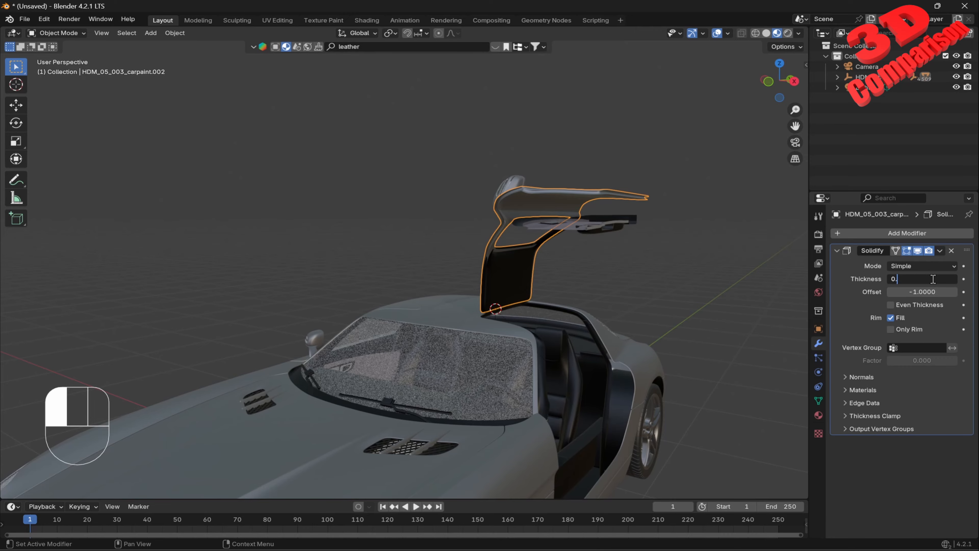
{"action": "type", "text": "4"}
{"action": "key", "text": "Return"}
{"action": "scroll", "coordinate": [667, 278], "scroll_direction": "down", "scroll_amount": 4}
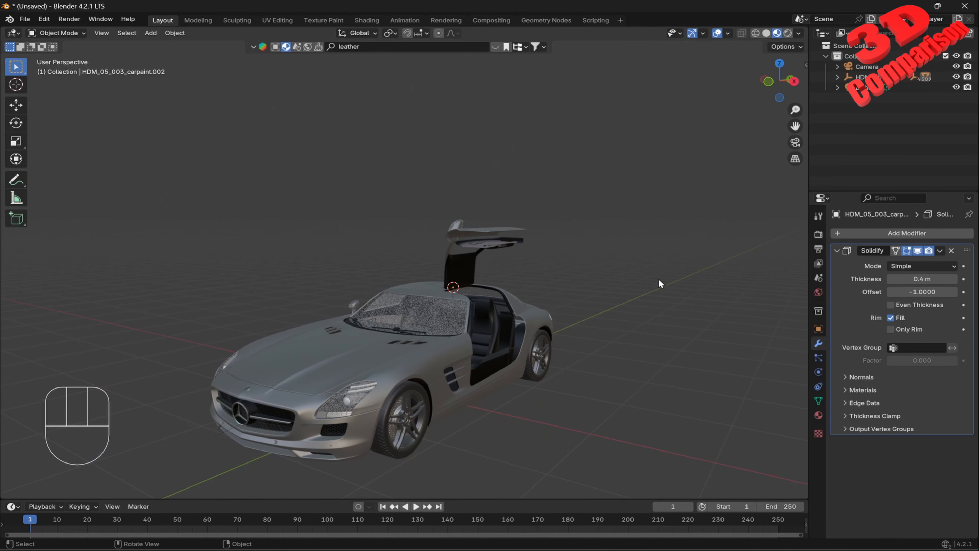
{"action": "middle_click_drag", "start_coordinate": [659, 283], "coordinate": [612, 305]}
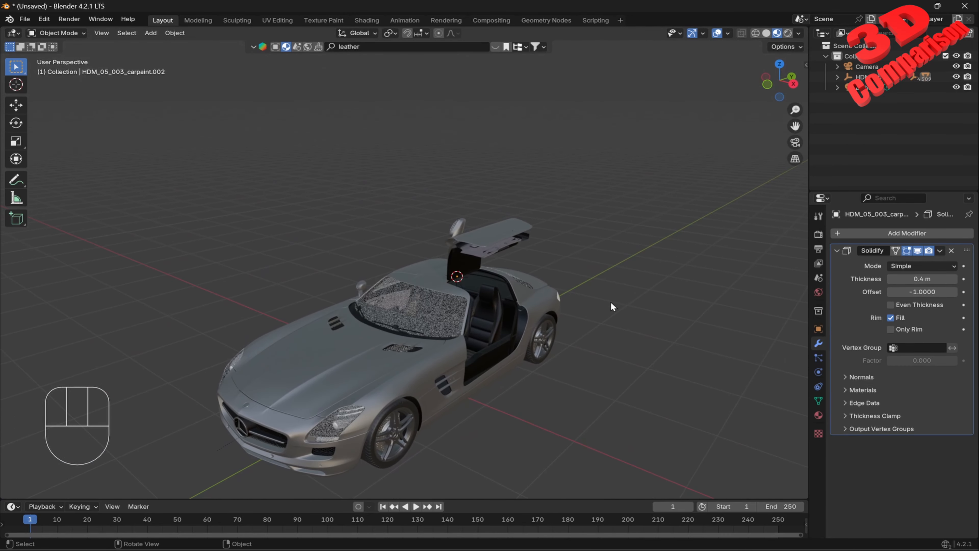
Close the driver's door by rotating its body 90° about the global Y axis.
{"action": "scroll", "coordinate": [602, 301], "scroll_direction": "up", "scroll_amount": 2}
{"action": "left_click", "coordinate": [535, 188]}
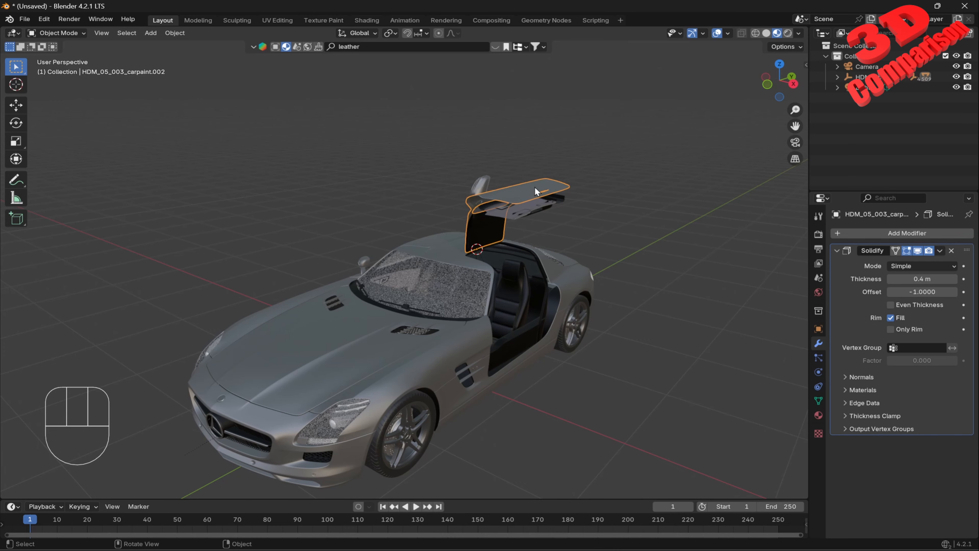
{"action": "key", "text": "r"}
{"action": "key", "text": "y"}
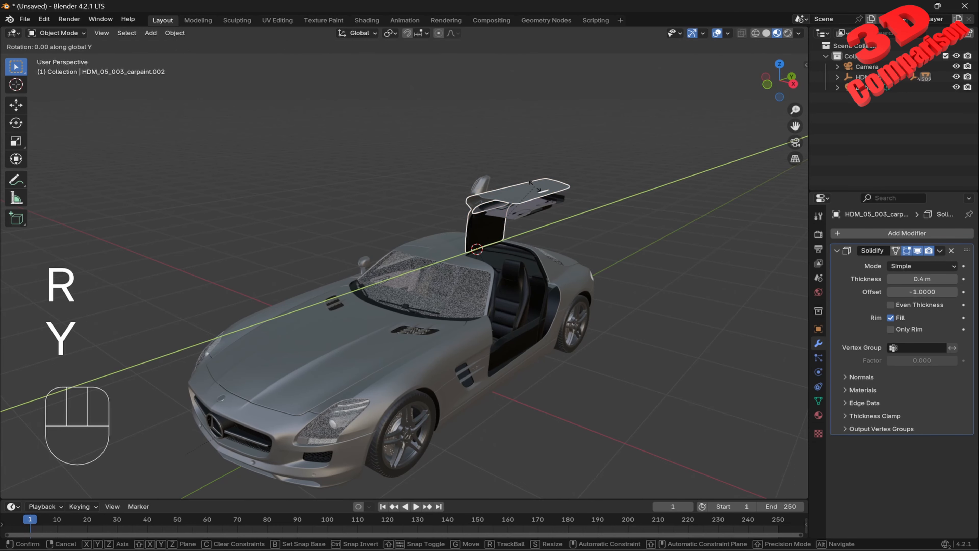
{"action": "key", "text": "KP_9"}
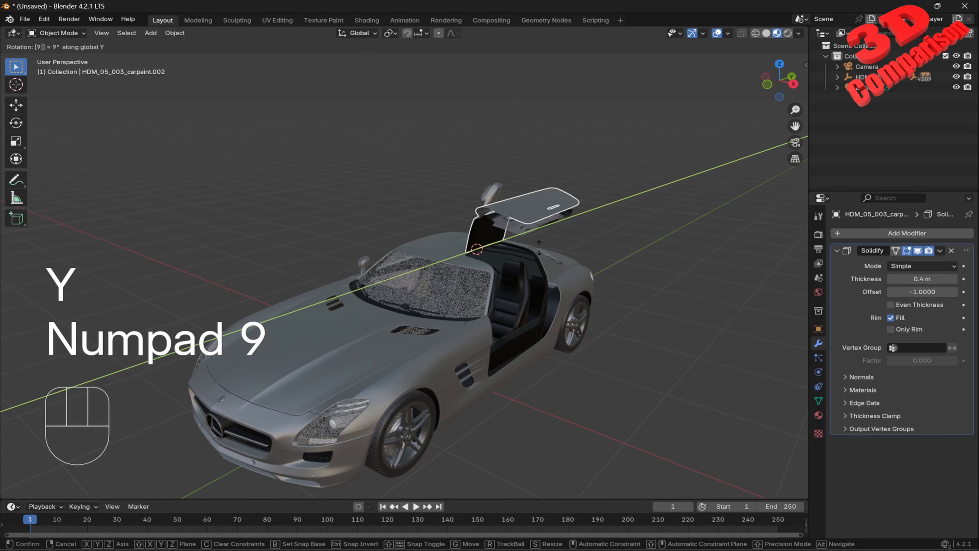
{"action": "key", "text": "KP_0"}
{"action": "key", "text": "KP_Enter"}
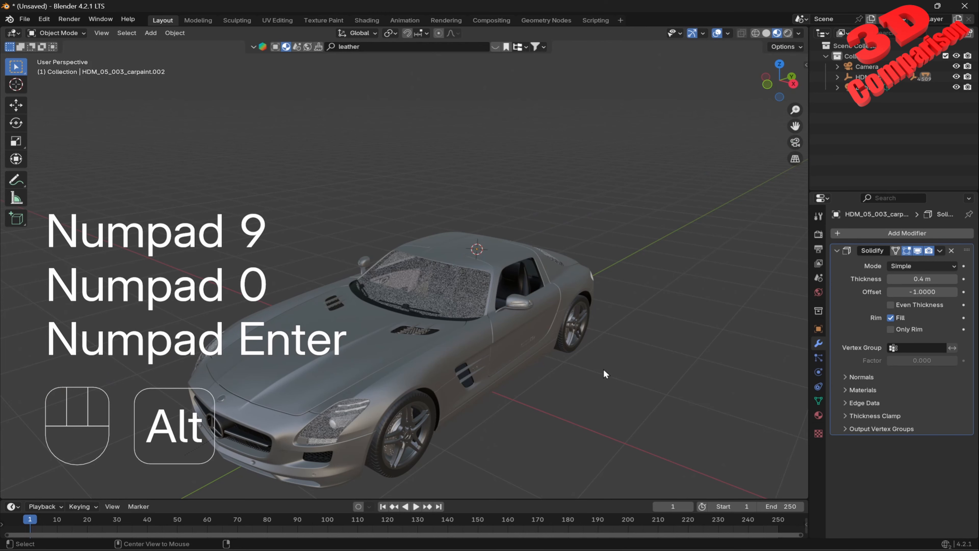
Reveal all hidden objects of the car.
{"action": "key", "text": "alt+h"}
{"action": "middle_click_drag", "start_coordinate": [487, 342], "coordinate": [566, 265], "text": "shift"}
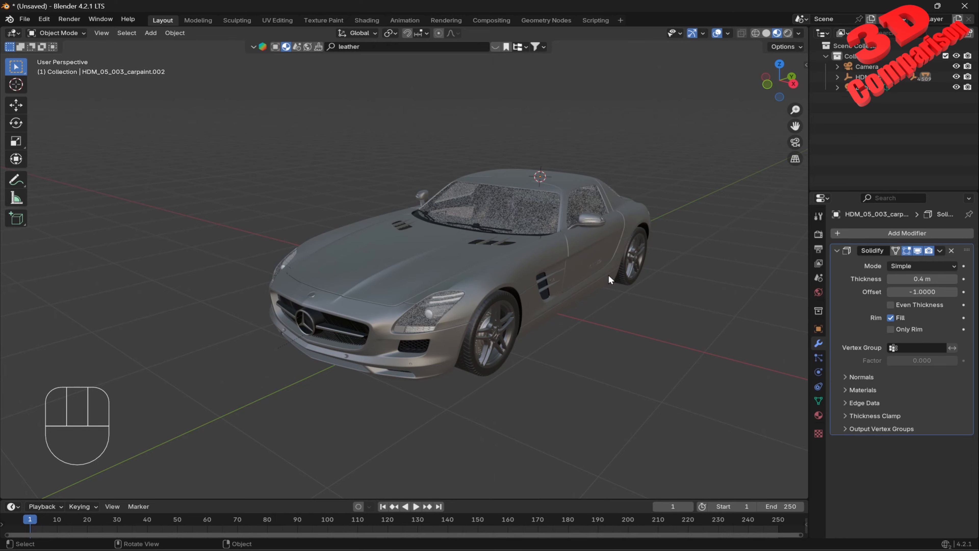
{"action": "middle_click_drag", "start_coordinate": [608, 274], "coordinate": [585, 294], "text": "shift"}
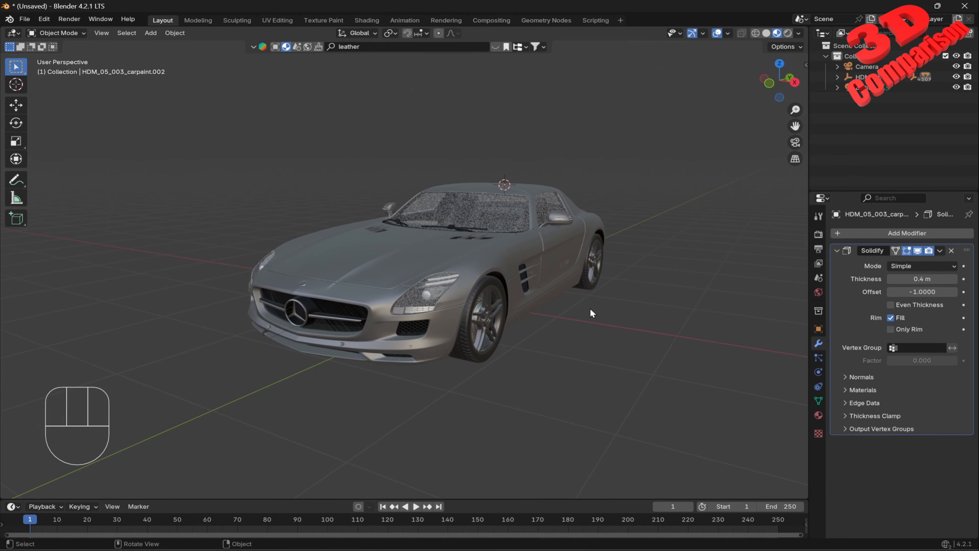
Enlarge the timeline, enable auto keying and key the closed door's rotation about the global Y axis at frame 1.
{"action": "left_click_drag", "start_coordinate": [500, 498], "coordinate": [519, 394]}
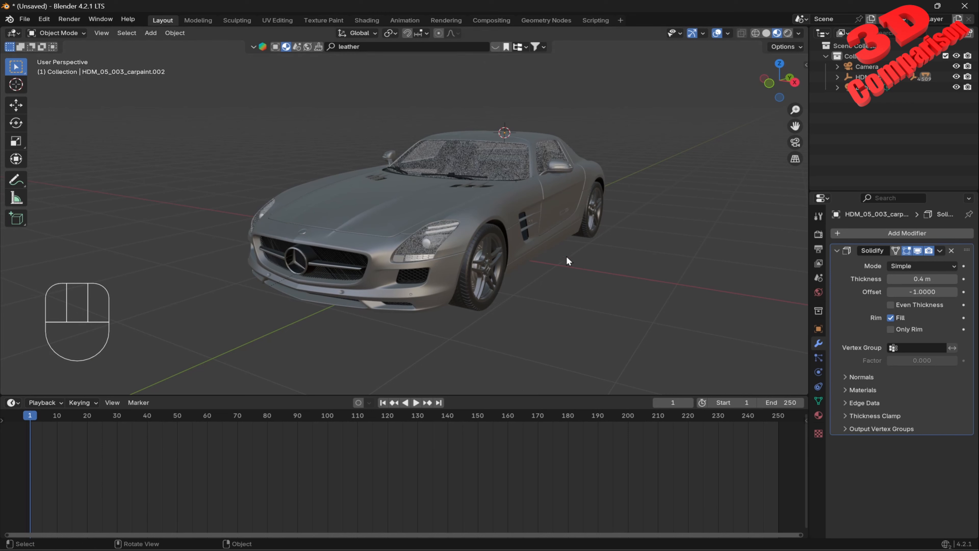
{"action": "left_click", "coordinate": [564, 190]}
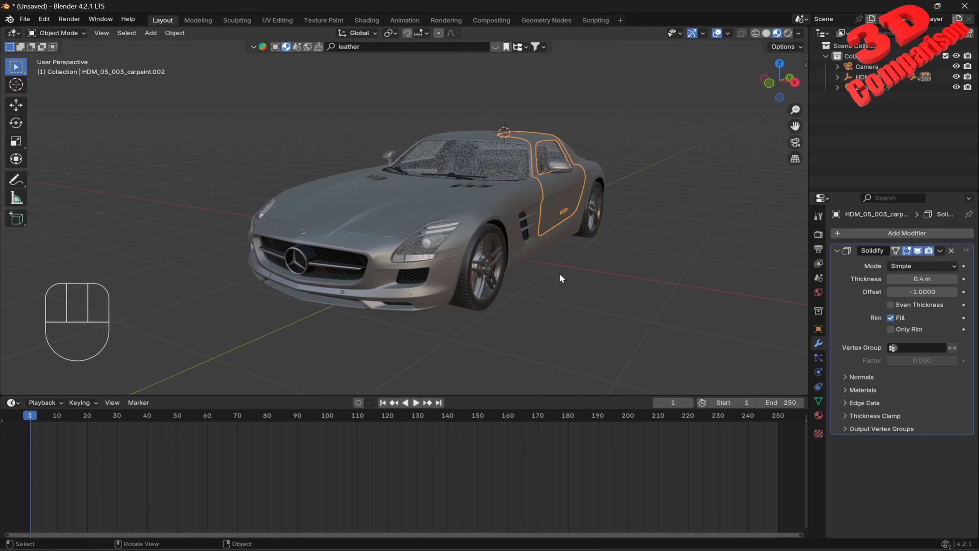
{"action": "left_click", "coordinate": [359, 404]}
{"action": "key", "text": "r"}
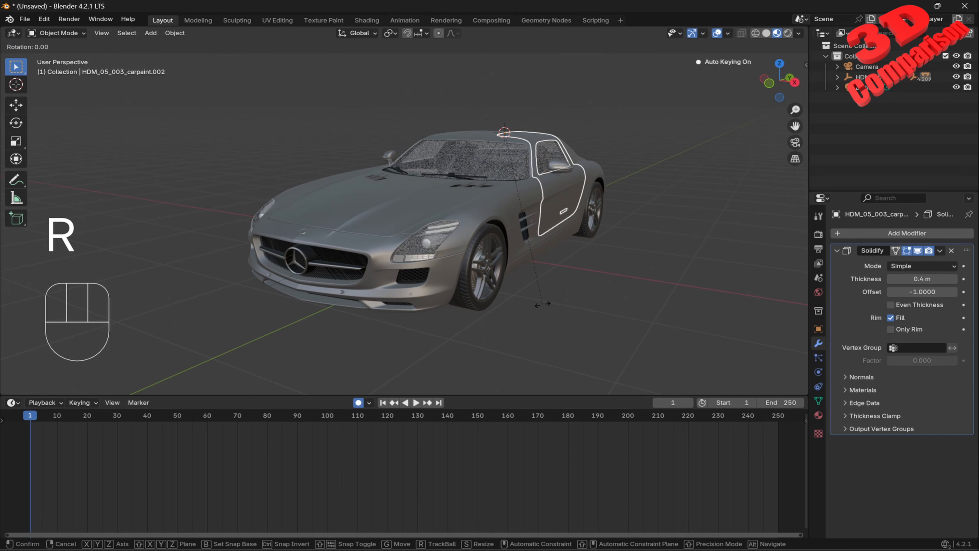
{"action": "key", "text": "y"}
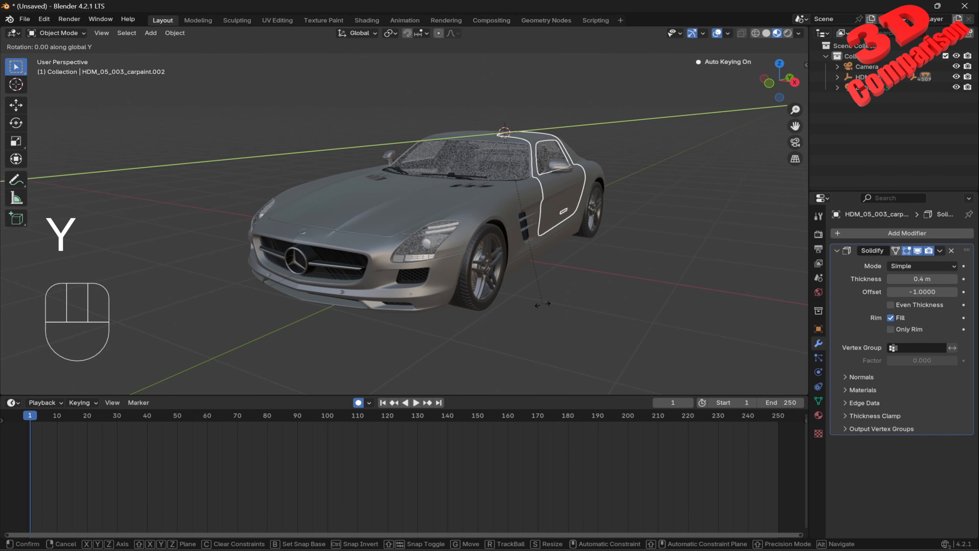
{"action": "key", "text": "KP_Enter"}
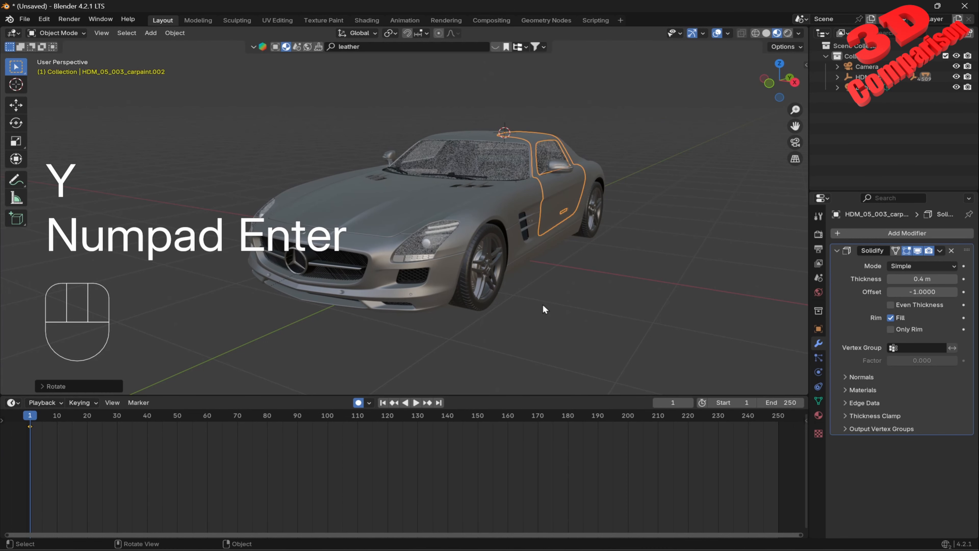
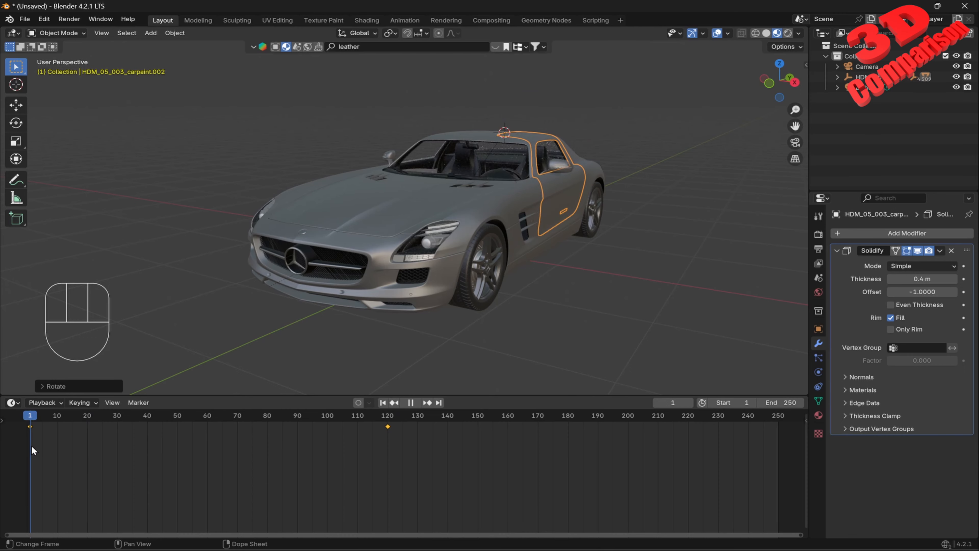
Play back the door-opening animation, stop it and shift its two keyframes to about frames 121 and 240.
{"action": "key", "text": "space"}
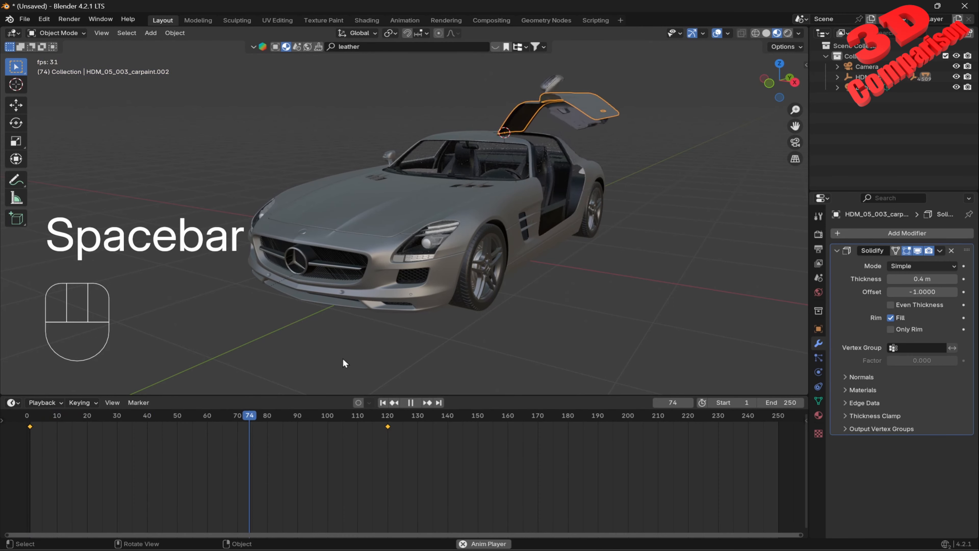
{"action": "key", "text": "space"}
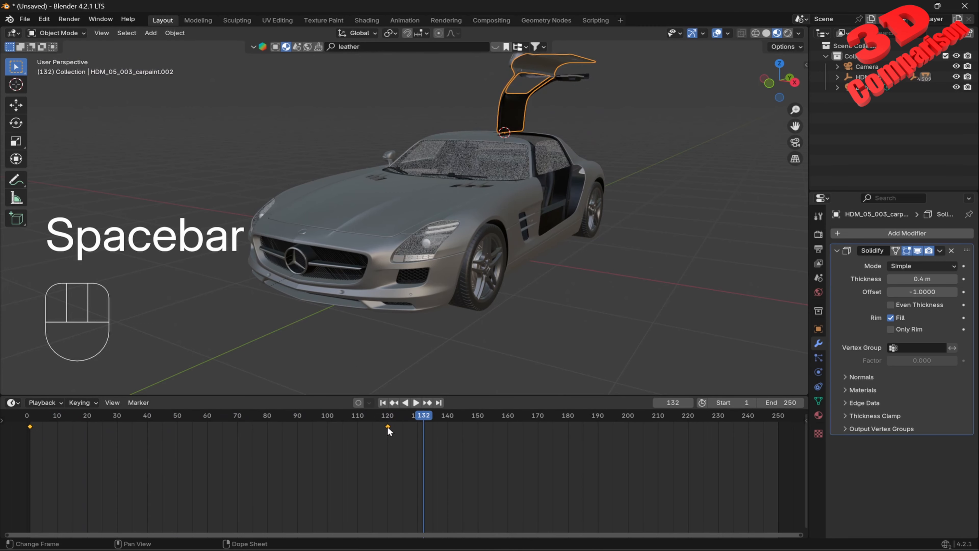
{"action": "left_click_drag", "start_coordinate": [389, 431], "coordinate": [750, 432]}
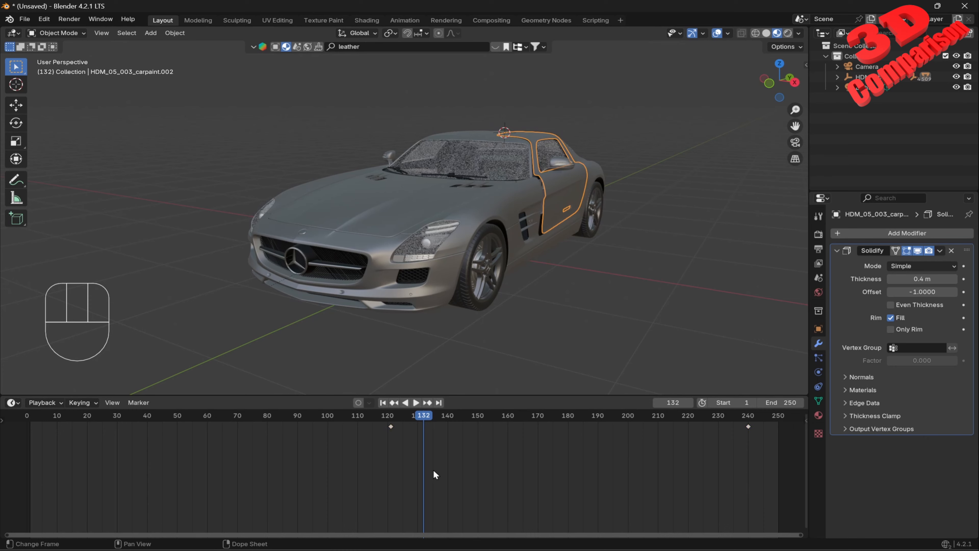
Move the door's first keyframe to frame 1, then play back and scrub the opening animation.
{"action": "left_click_drag", "start_coordinate": [459, 474], "coordinate": [29, 430]}
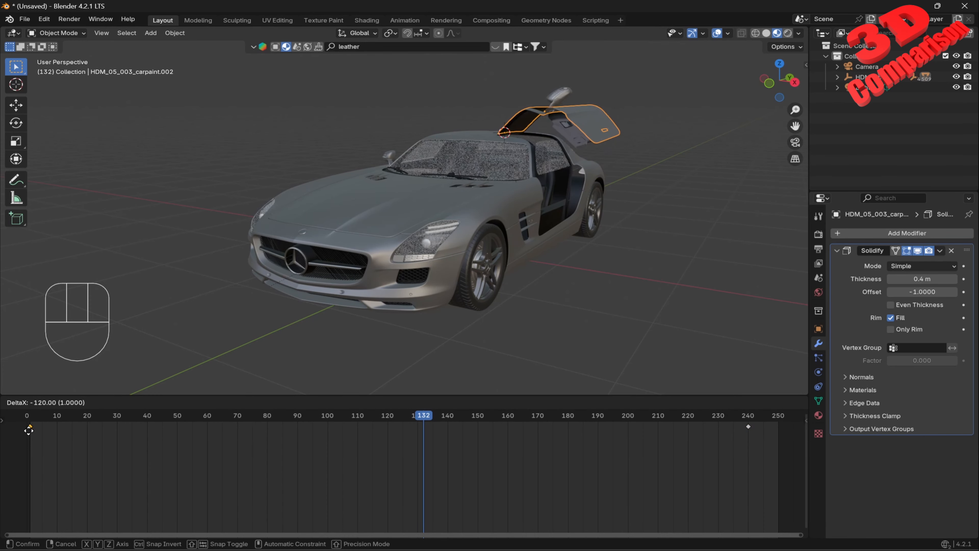
{"action": "left_click", "coordinate": [29, 430]}
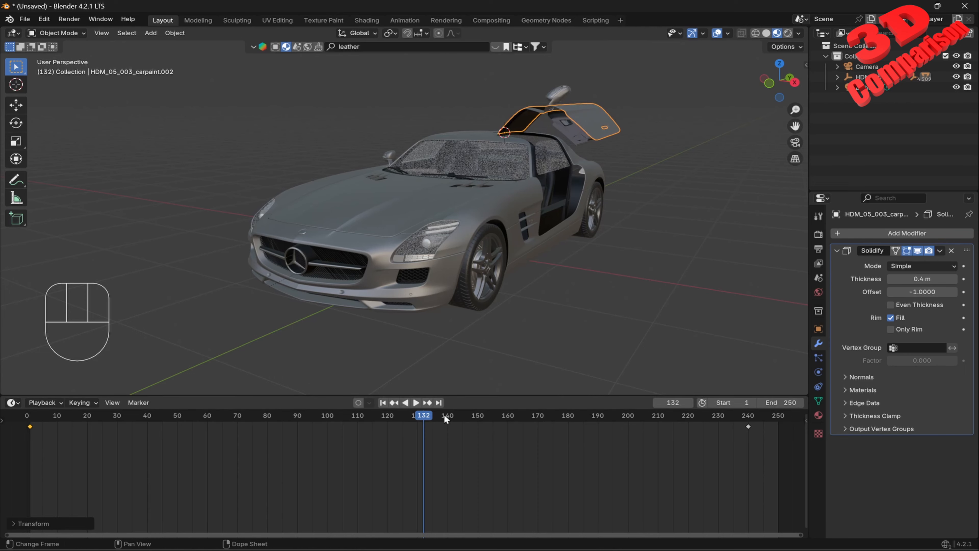
{"action": "left_click_drag", "start_coordinate": [424, 415], "coordinate": [26, 415]}
{"action": "key", "text": "space"}
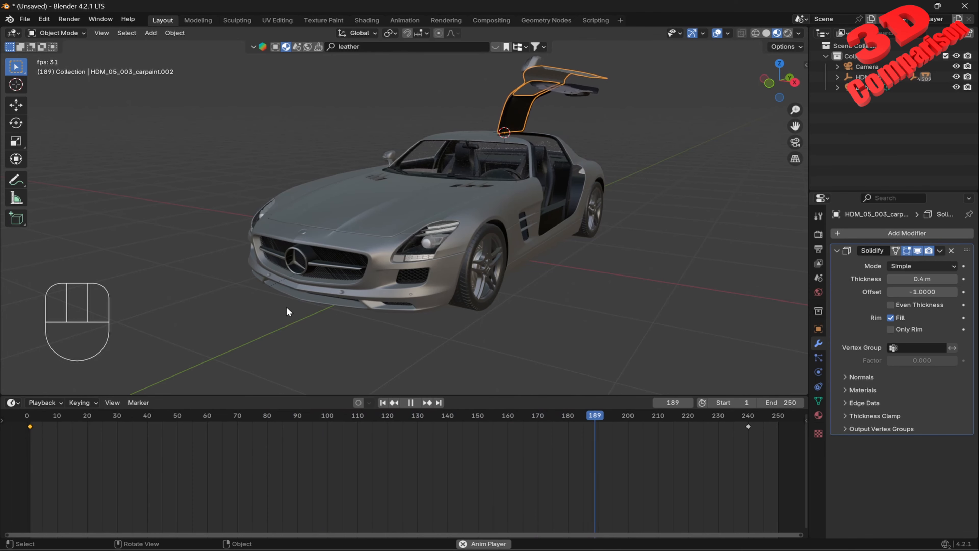
{"action": "key", "text": "space"}
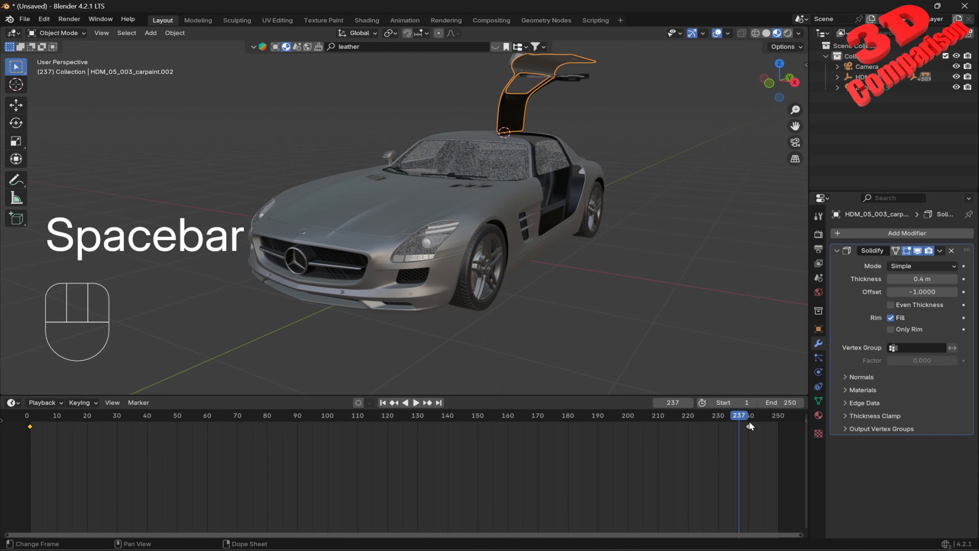
{"action": "left_click_drag", "start_coordinate": [741, 419], "coordinate": [706, 418]}
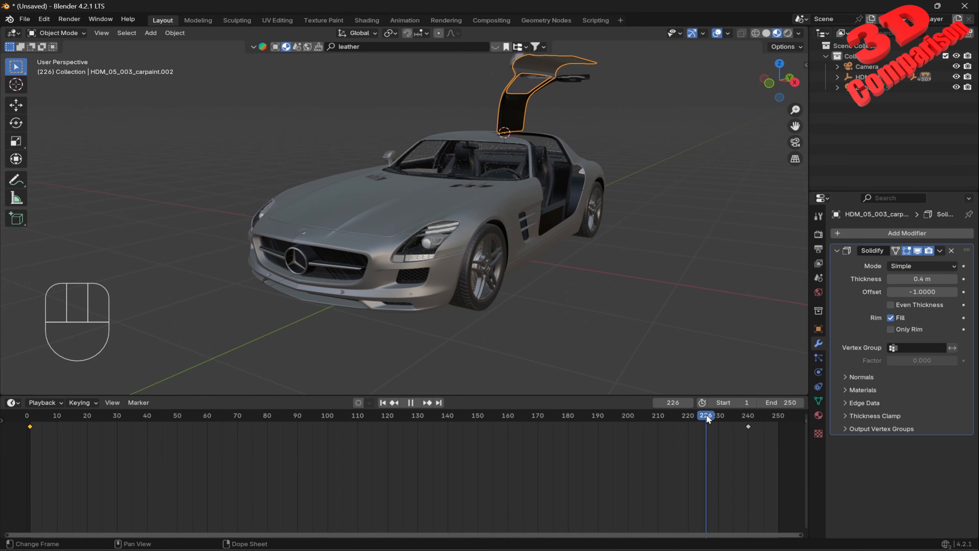
Parent the driver's side window glass to the door body with the door closed at frame 1.
{"action": "scroll", "coordinate": [601, 170], "scroll_direction": "up", "scroll_amount": 4}
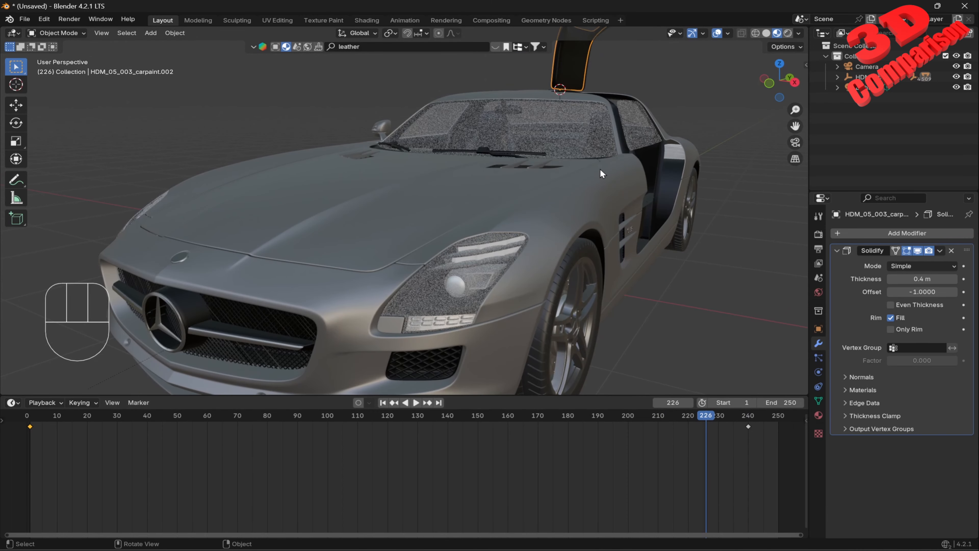
{"action": "middle_click_drag", "start_coordinate": [700, 192], "coordinate": [476, 217], "text": "shift"}
{"action": "scroll", "coordinate": [476, 217], "scroll_direction": "up", "scroll_amount": 3}
{"action": "scroll", "coordinate": [538, 193], "scroll_direction": "down", "scroll_amount": 6}
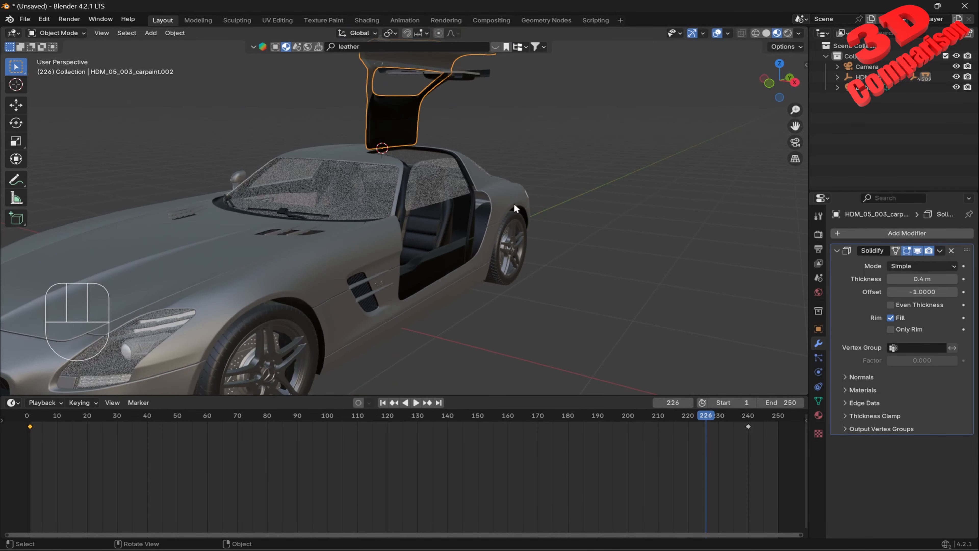
{"action": "left_click", "coordinate": [448, 189]}
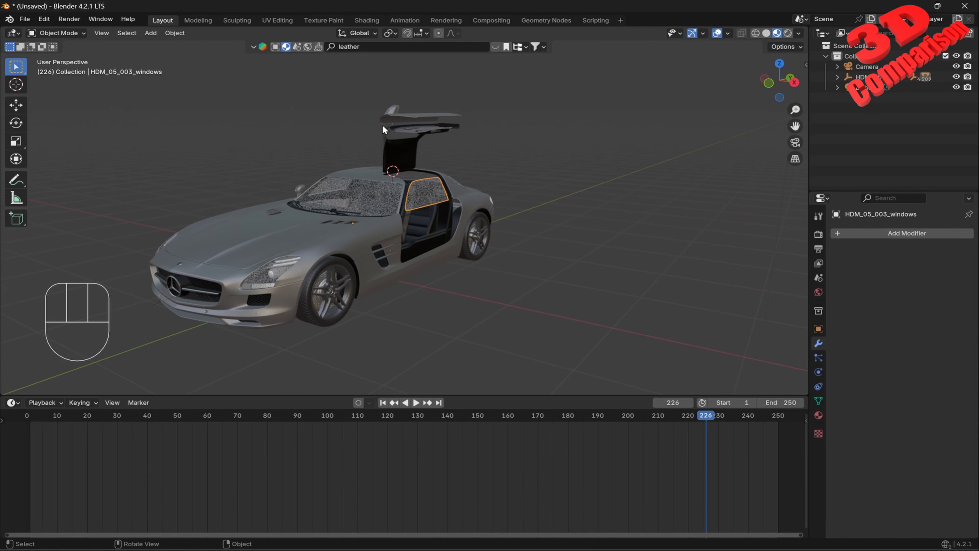
{"action": "scroll", "coordinate": [476, 203], "scroll_direction": "up", "scroll_amount": 3}
{"action": "left_click_drag", "start_coordinate": [706, 428], "coordinate": [30, 436]}
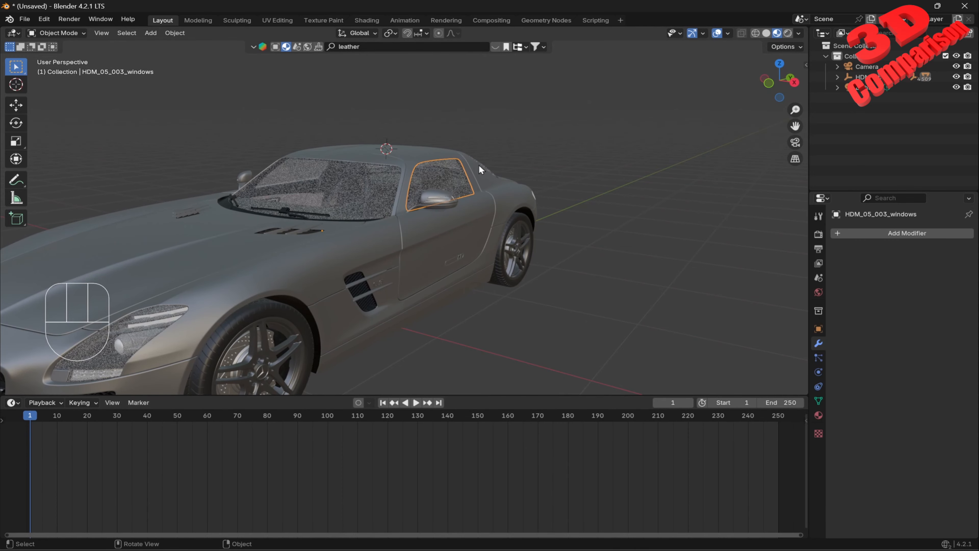
{"action": "middle_click_drag", "start_coordinate": [455, 186], "coordinate": [474, 228]}
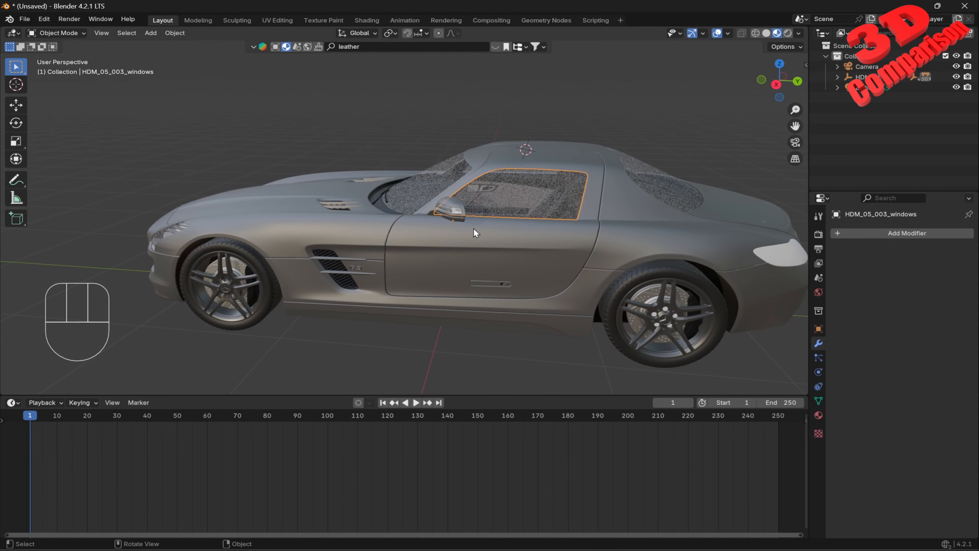
{"action": "left_click", "coordinate": [496, 232]}
{"action": "key", "text": "ctrl+p"}
{"action": "left_click", "coordinate": [496, 231]}
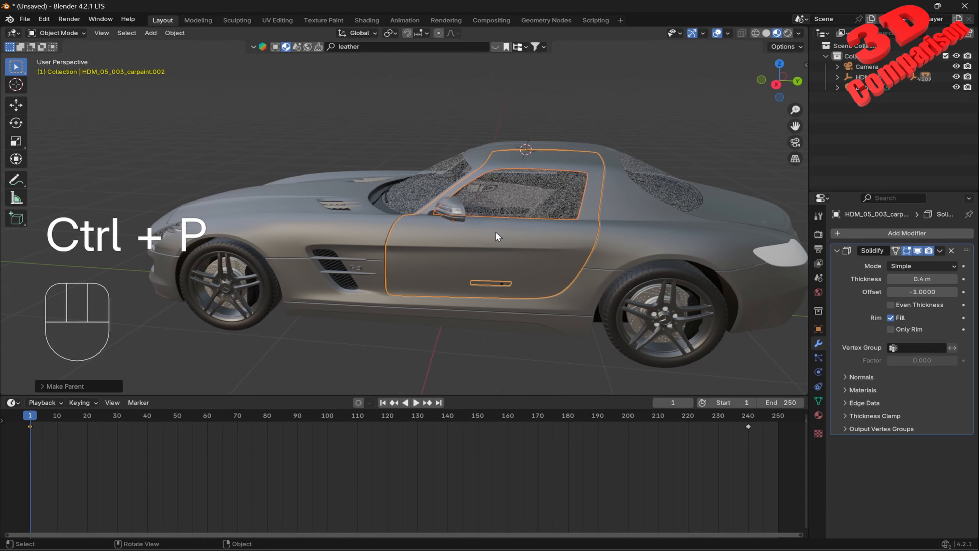
Play back and scrub the animation to check that the window follows the door, stopping at frame 70.
{"action": "middle_click_drag", "start_coordinate": [387, 347], "coordinate": [512, 280]}
{"action": "key", "text": "space"}
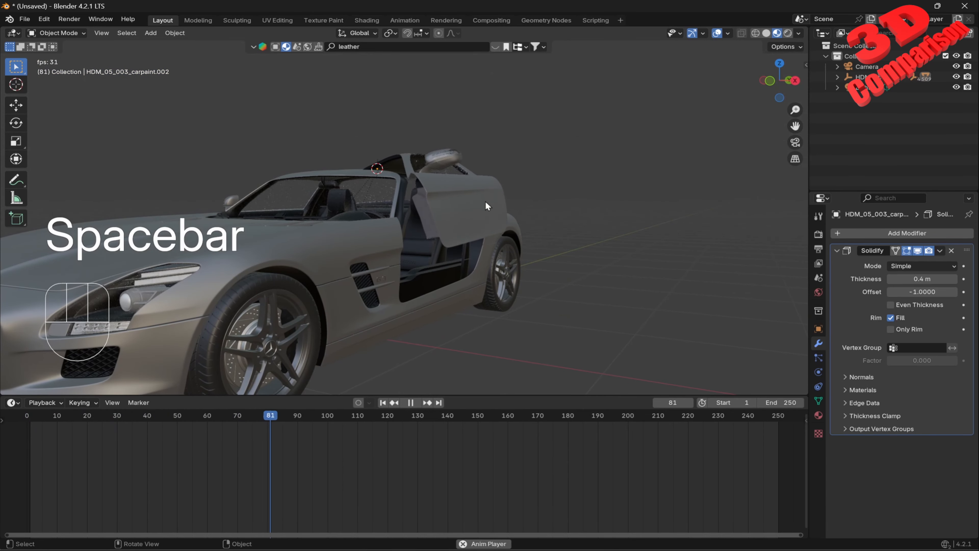
{"action": "key", "text": "space"}
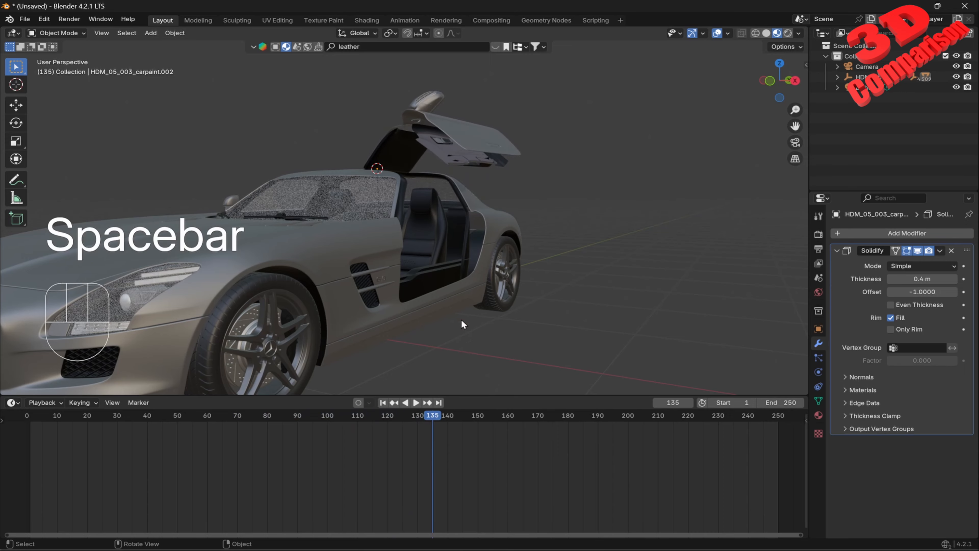
{"action": "middle_click_drag", "start_coordinate": [476, 287], "coordinate": [571, 210], "text": "shift"}
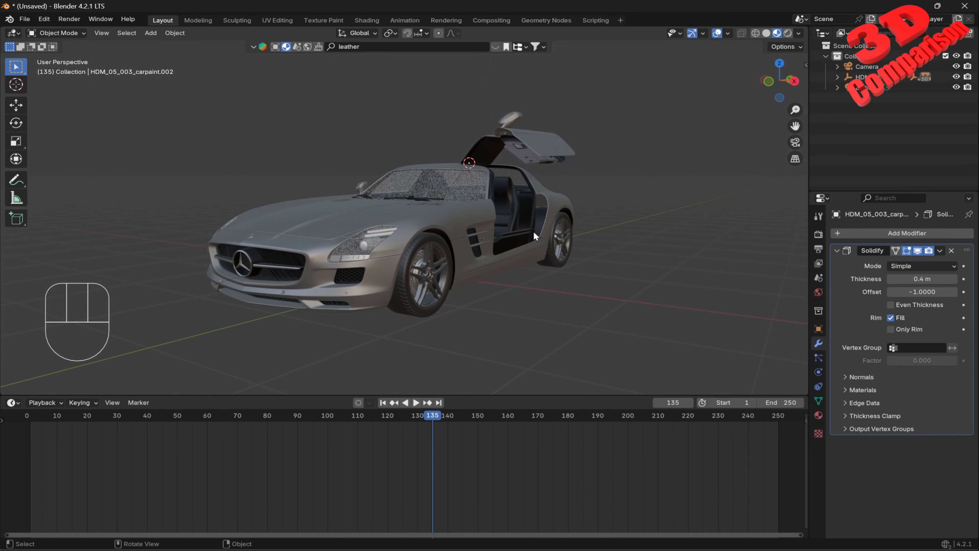
{"action": "key", "text": "space"}
{"action": "left_click_drag", "start_coordinate": [431, 416], "coordinate": [192, 417]}
{"action": "middle_click_drag", "start_coordinate": [455, 262], "coordinate": [533, 240]}
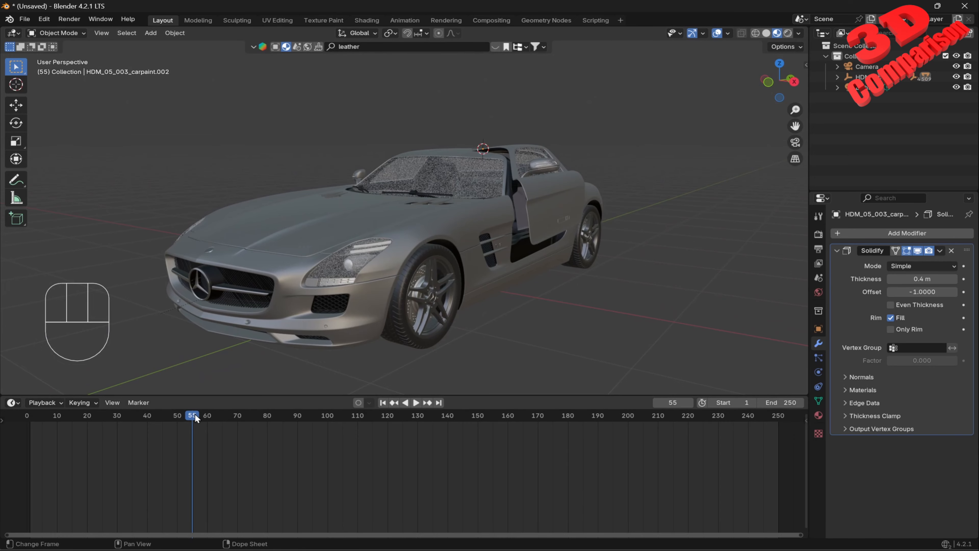
{"action": "left_click_drag", "start_coordinate": [194, 416], "coordinate": [237, 409]}
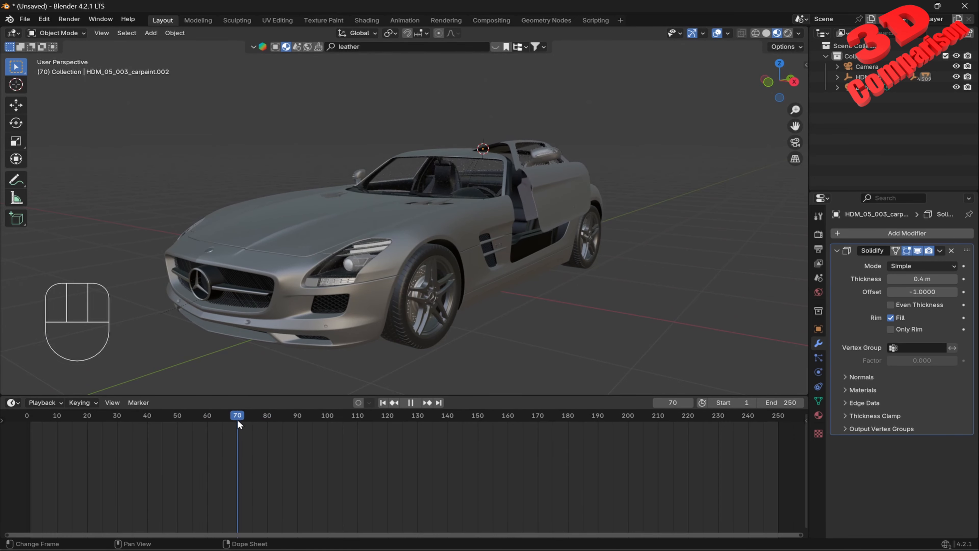
{"action": "mouse_move", "coordinate": [459, 247]}
{"action": "middle_mouse_down"}
{"action": "mouse_move", "coordinate": [474, 243]}
{"action": "mouse_move", "coordinate": [482, 259]}
{"action": "mouse_move", "coordinate": [466, 245]}
{"action": "middle_mouse_up"}
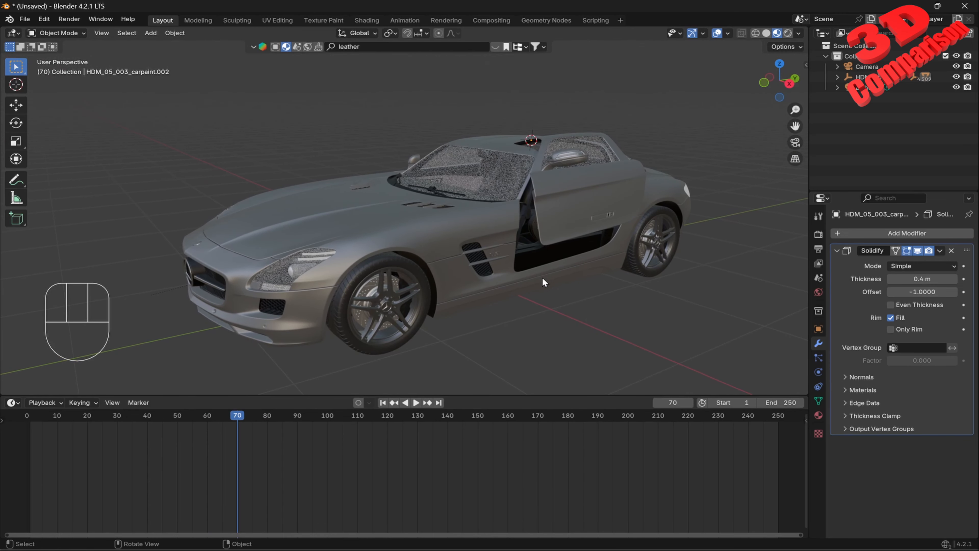
{"action": "middle_click_drag", "start_coordinate": [543, 277], "coordinate": [552, 271], "text": "shift"}
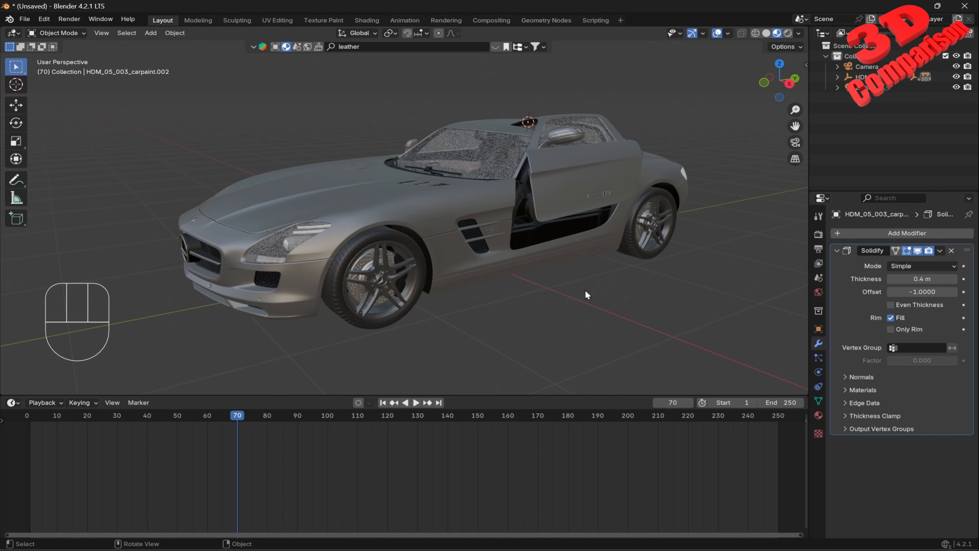
Shrink the timeline, lock the camera to the view, frame the whole car from its front driver's side, and unlock the camera.
{"action": "key", "text": "shift+a"}
{"action": "left_click_drag", "start_coordinate": [580, 396], "coordinate": [580, 418]}
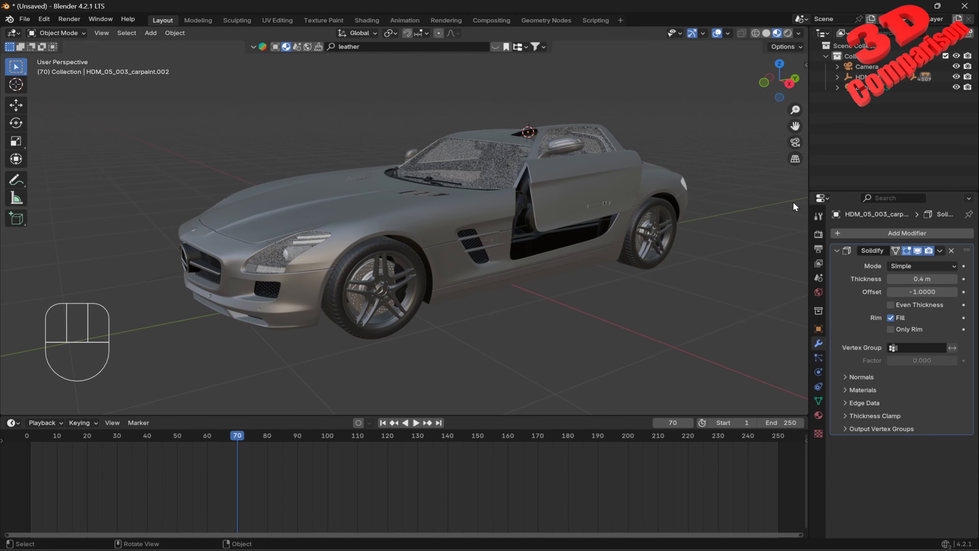
{"action": "left_click", "coordinate": [798, 149]}
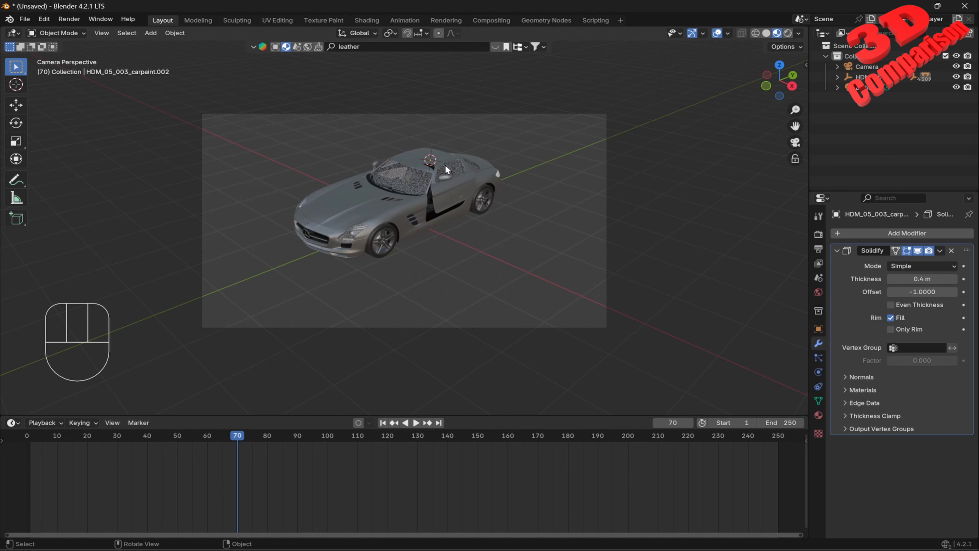
{"action": "key", "text": "n"}
{"action": "left_click", "coordinate": [805, 119]}
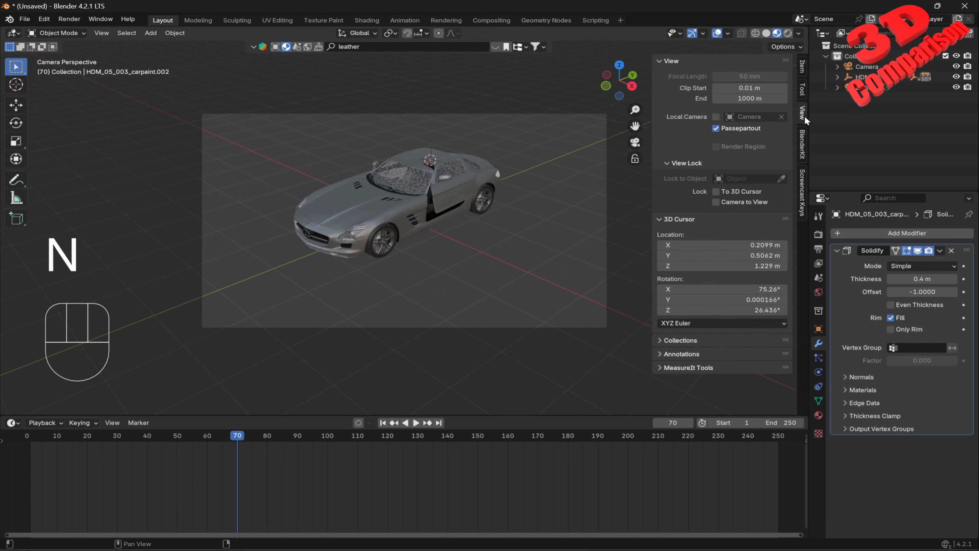
{"action": "left_click", "coordinate": [730, 201]}
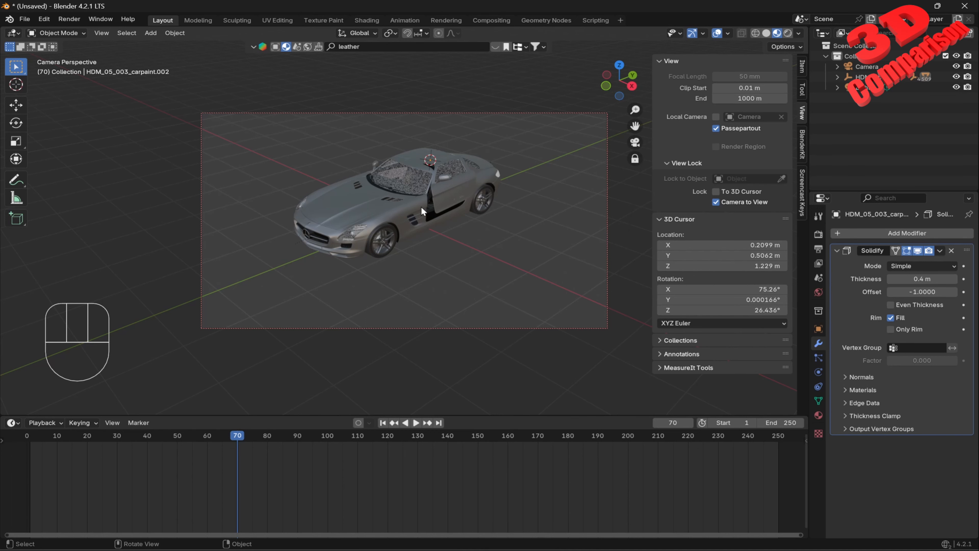
{"action": "middle_click_drag", "start_coordinate": [522, 226], "coordinate": [473, 230]}
{"action": "scroll", "coordinate": [507, 207], "scroll_direction": "up", "scroll_amount": 2}
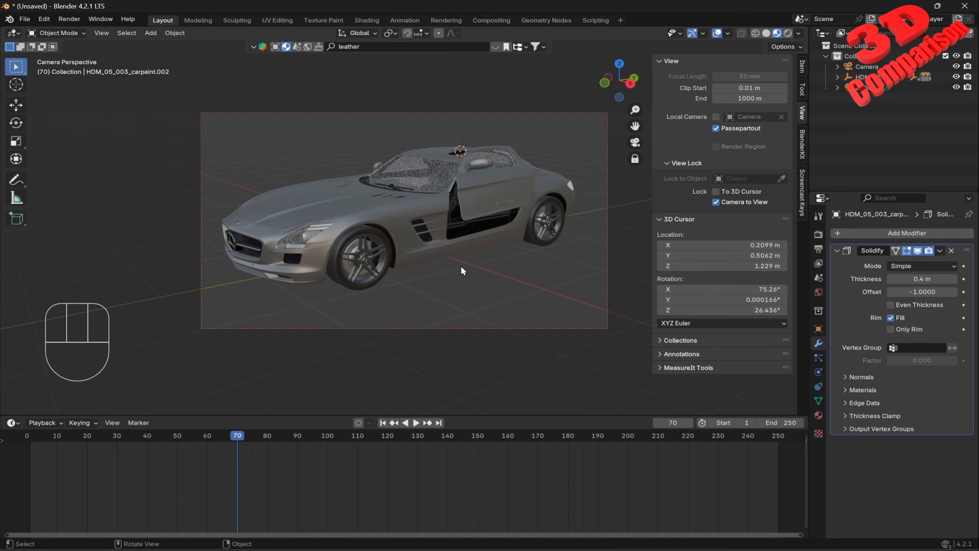
{"action": "left_click", "coordinate": [716, 202]}
{"action": "key", "text": "n"}
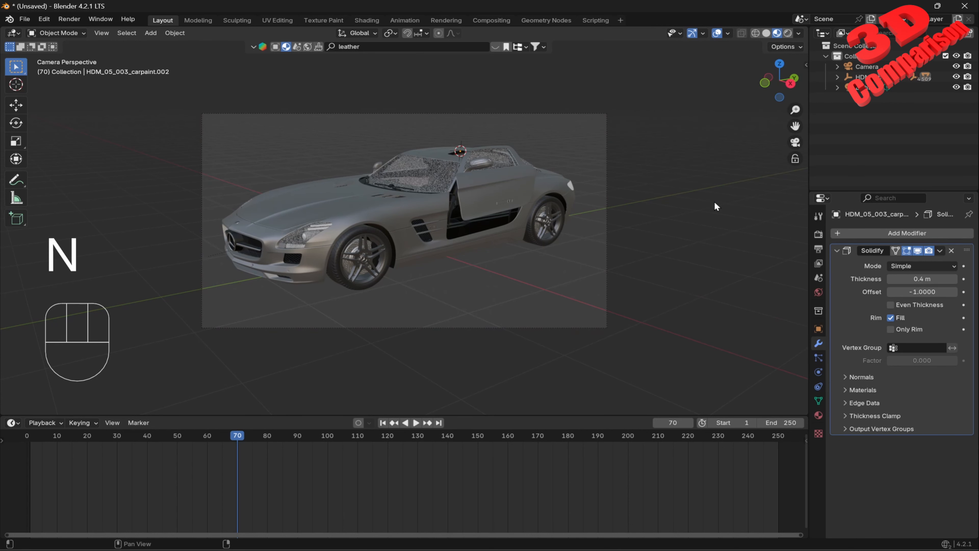
Leave the camera view and select the camera to examine its placement from behind the car.
{"action": "left_click", "coordinate": [796, 142]}
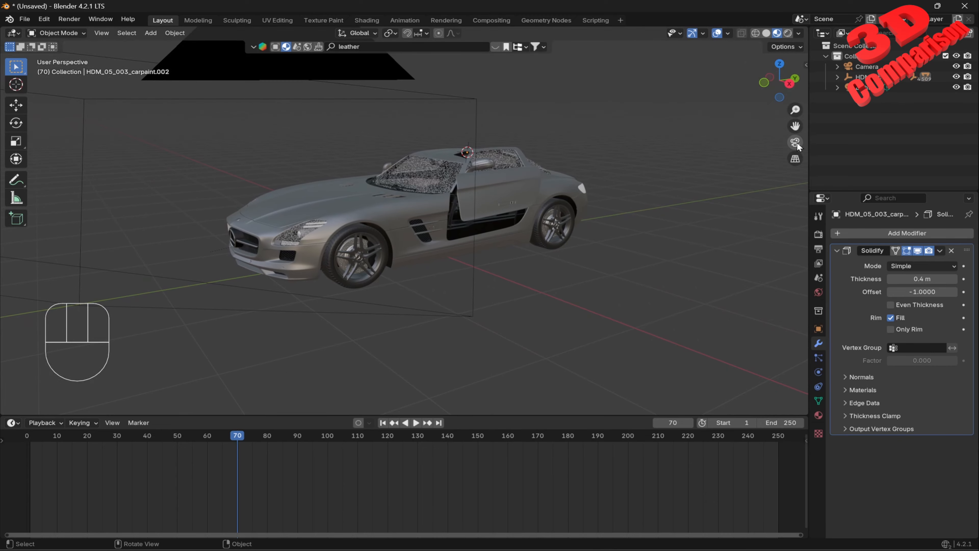
{"action": "scroll", "coordinate": [528, 195], "scroll_direction": "down", "scroll_amount": 3}
{"action": "left_click", "coordinate": [402, 179]}
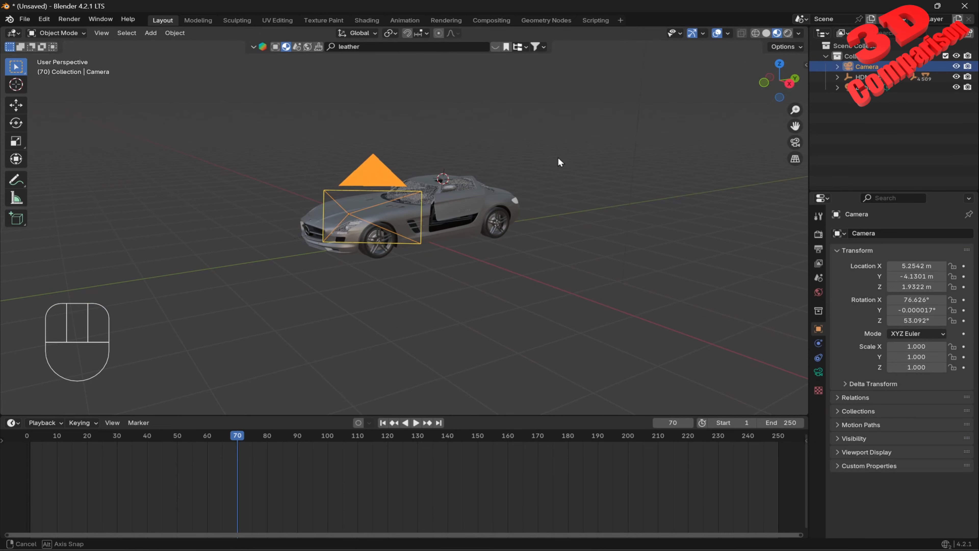
{"action": "middle_click_drag", "start_coordinate": [560, 162], "coordinate": [440, 159]}
{"action": "left_click", "coordinate": [454, 154]}
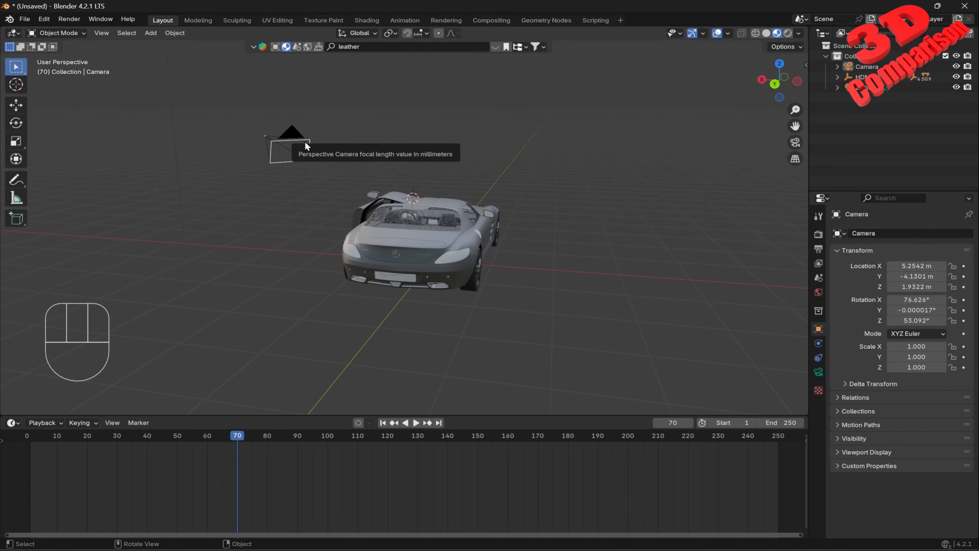
Render frame 70 from the camera to check the framing and close the render window.
{"action": "left_click", "coordinate": [795, 144]}
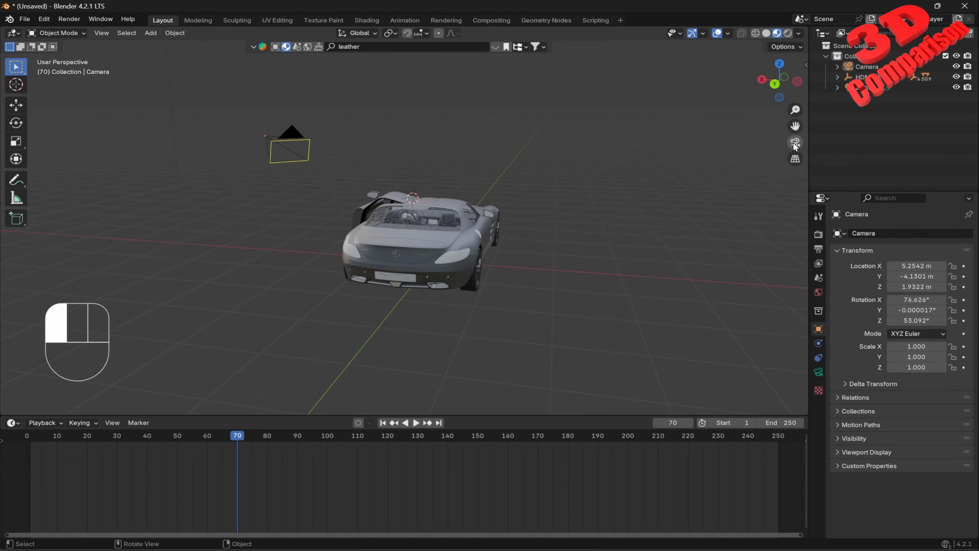
{"action": "left_click", "coordinate": [795, 144]}
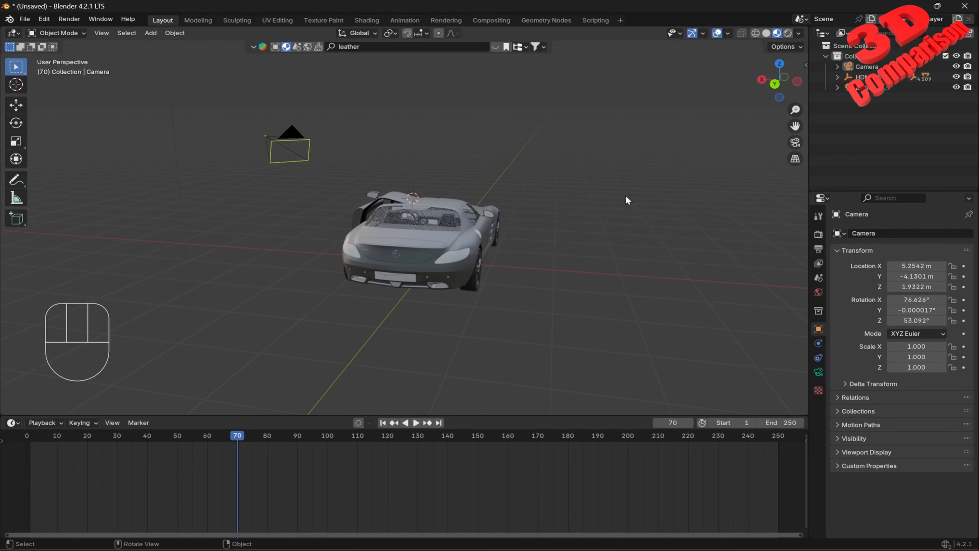
{"action": "middle_click_drag", "start_coordinate": [621, 197], "coordinate": [583, 262]}
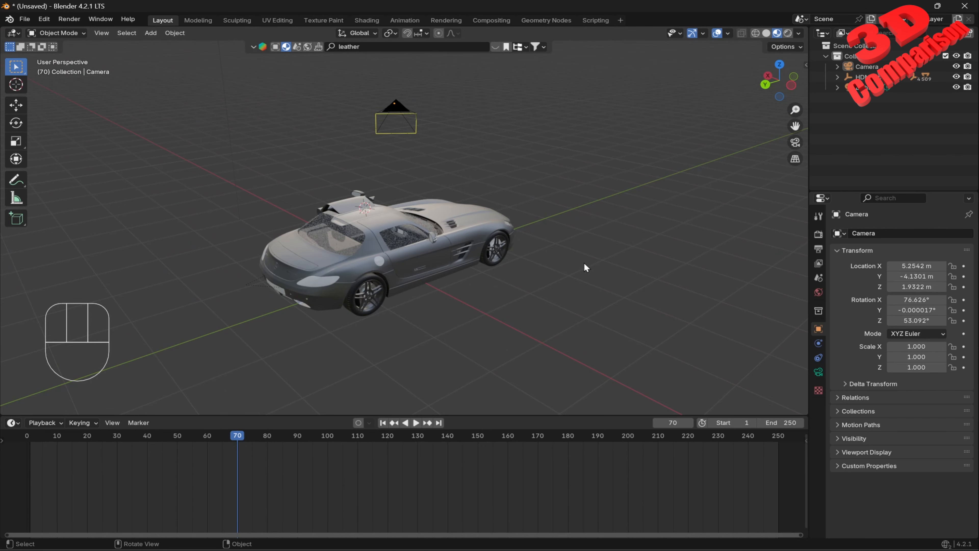
{"action": "key", "text": "F12"}
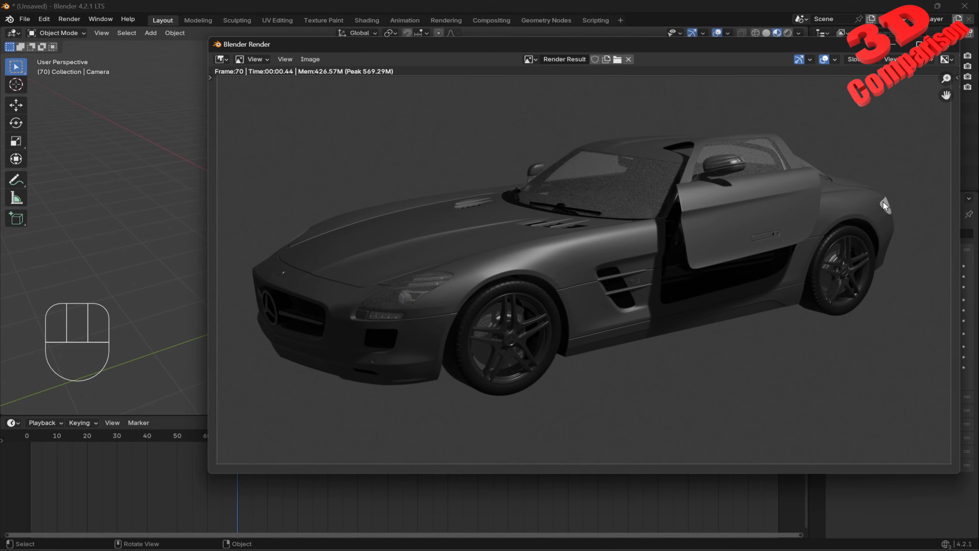
{"action": "left_click", "coordinate": [950, 44]}
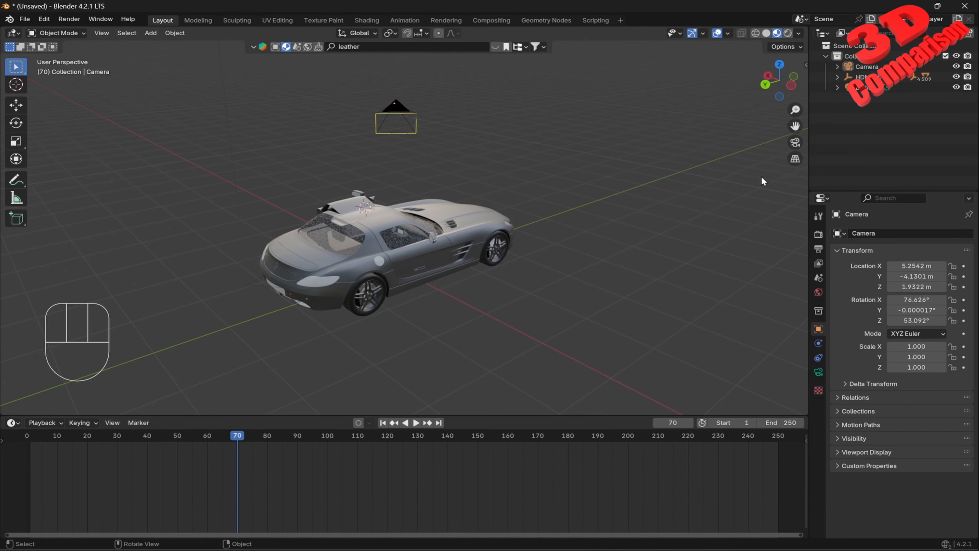
Give the driver's-side tail light glass a new material named red light with a light red base color.
{"action": "left_click", "coordinate": [263, 263]}
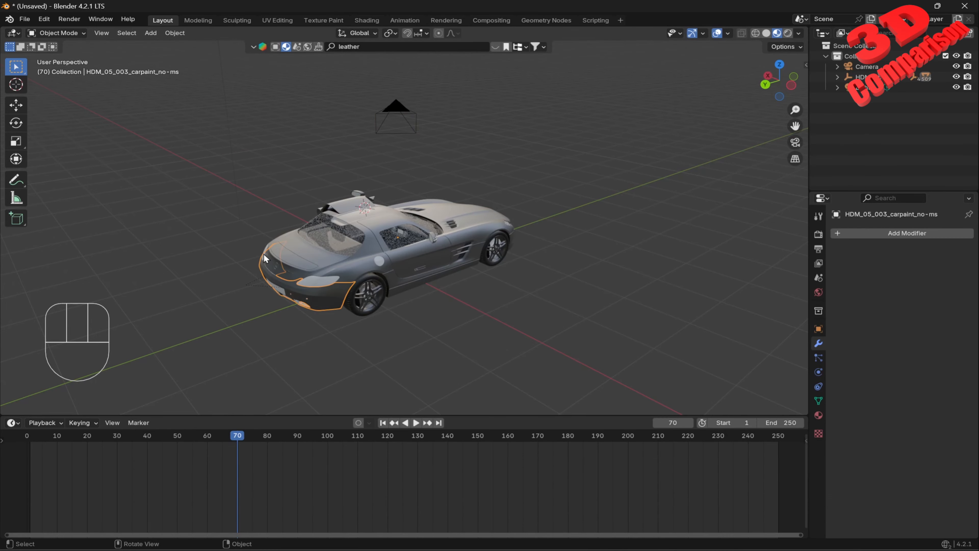
{"action": "left_click", "coordinate": [266, 254]}
{"action": "middle_click_drag", "start_coordinate": [267, 255], "coordinate": [386, 250]}
{"action": "left_click", "coordinate": [904, 234]}
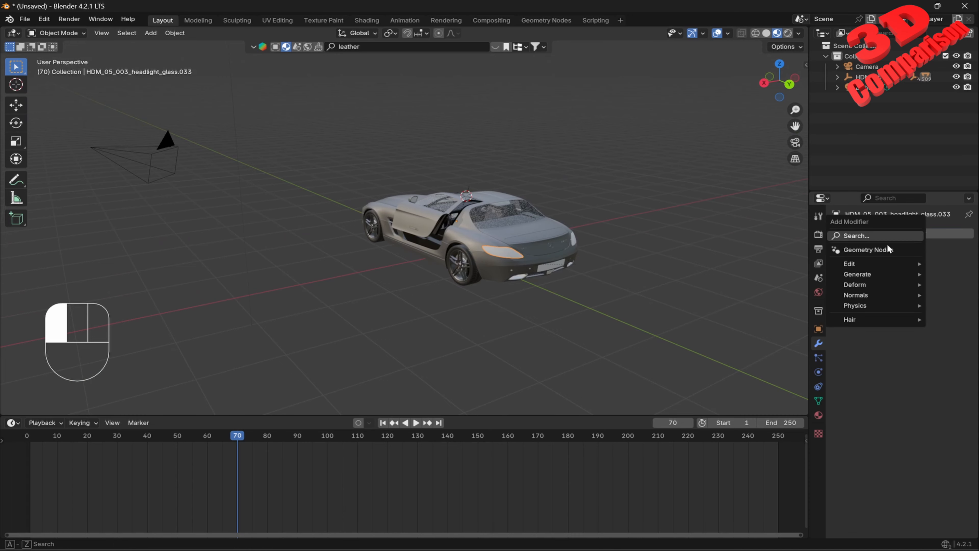
{"action": "left_click", "coordinate": [819, 387]}
{"action": "left_click", "coordinate": [819, 415]}
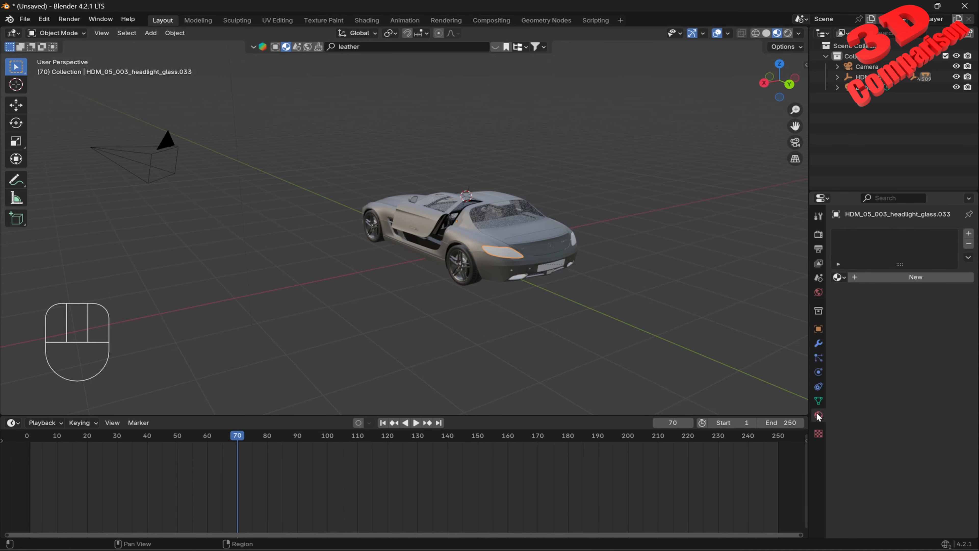
{"action": "left_click", "coordinate": [886, 278]}
{"action": "double_click", "coordinate": [870, 236]}
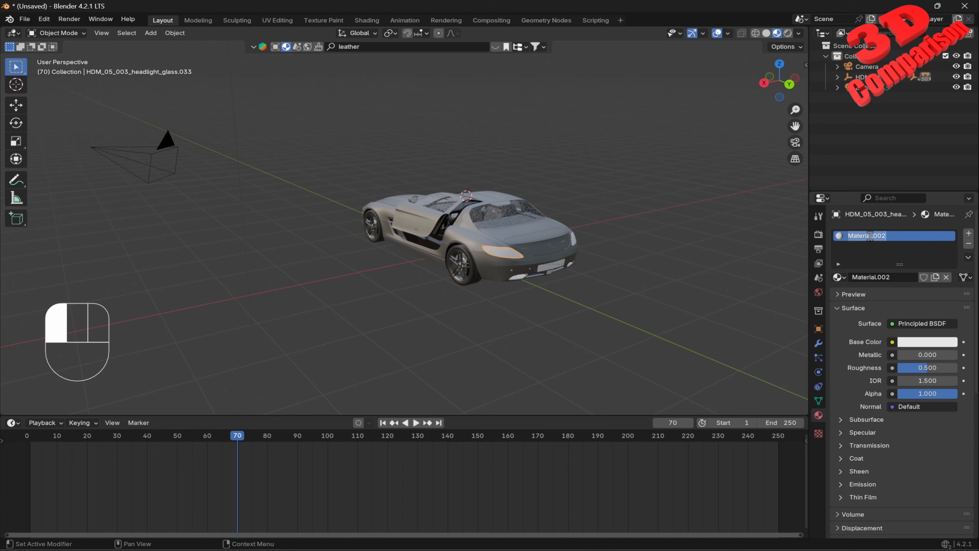
{"action": "type", "text": "red lig"}
{"action": "key", "text": "Return"}
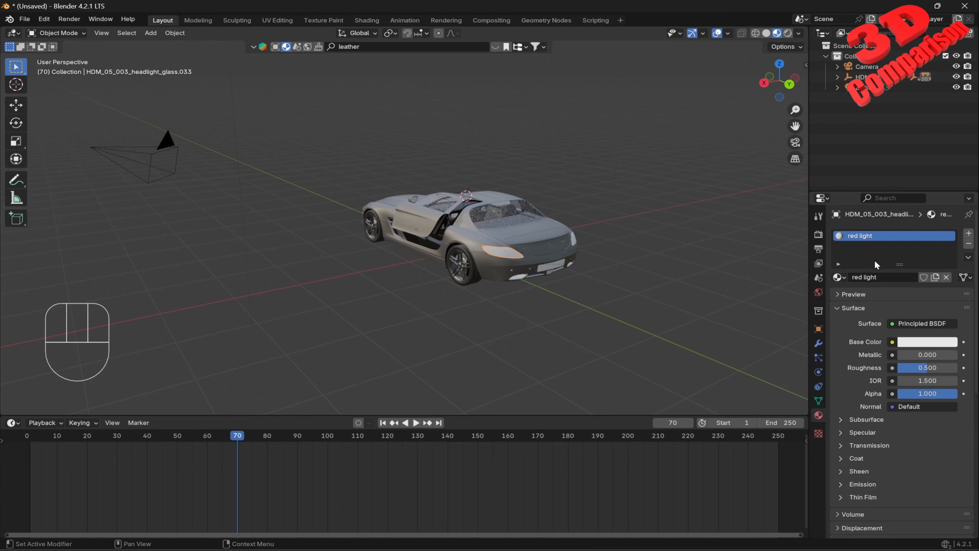
{"action": "left_click", "coordinate": [928, 342]}
{"action": "left_click", "coordinate": [893, 243]}
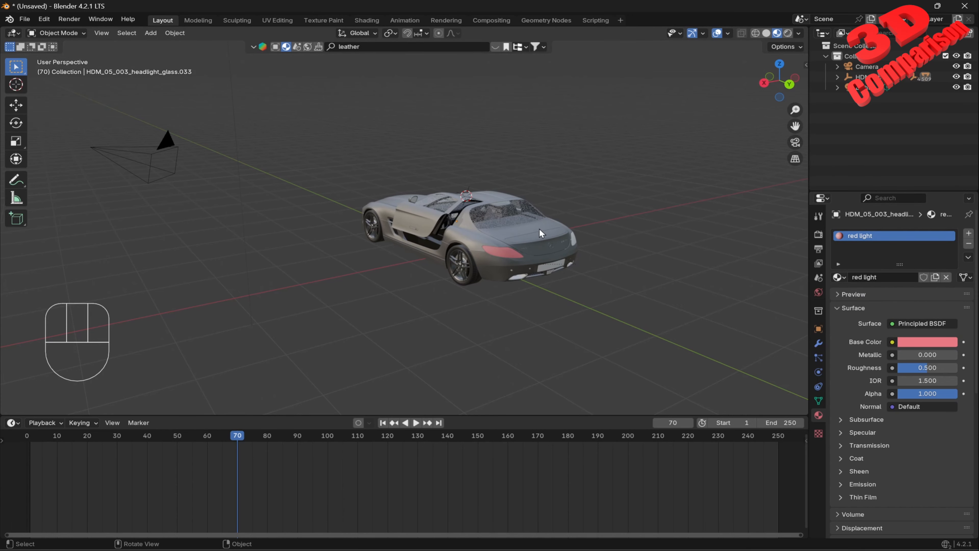
Switch the viewport to rendered shading and inspect the car's lighting from its front driver's side.
{"action": "middle_click_drag", "start_coordinate": [540, 231], "coordinate": [649, 241]}
{"action": "scroll", "coordinate": [544, 212], "scroll_direction": "up", "scroll_amount": 5}
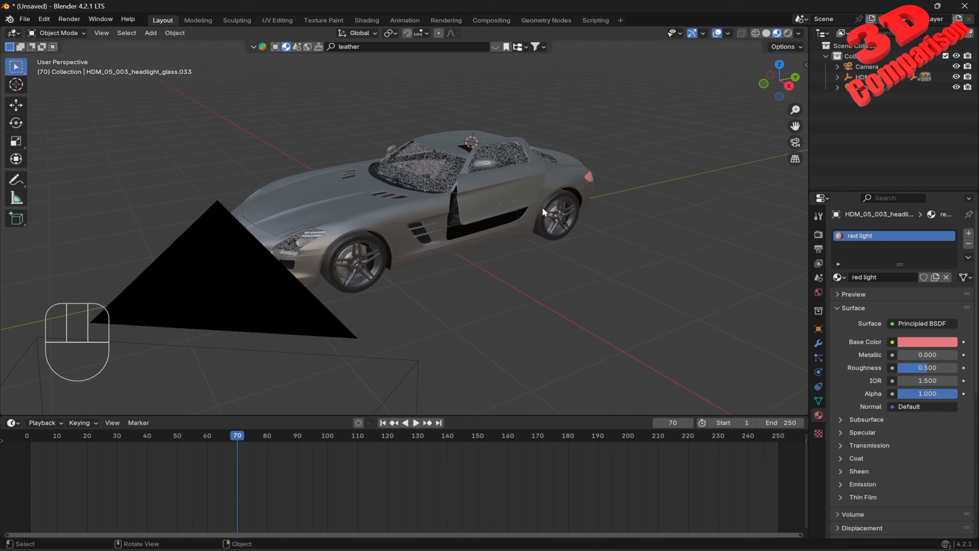
{"action": "scroll", "coordinate": [543, 207], "scroll_direction": "up", "scroll_amount": 3}
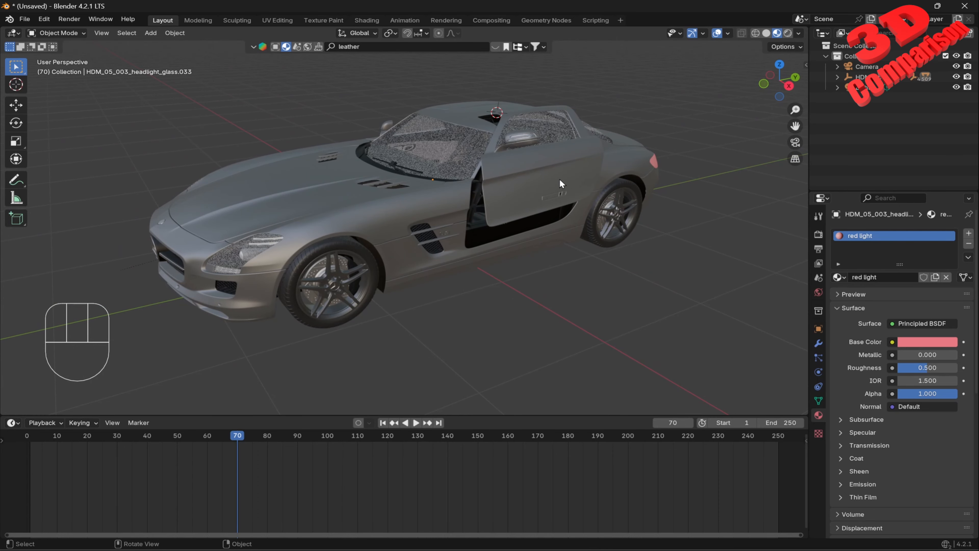
{"action": "left_click", "coordinate": [788, 33]}
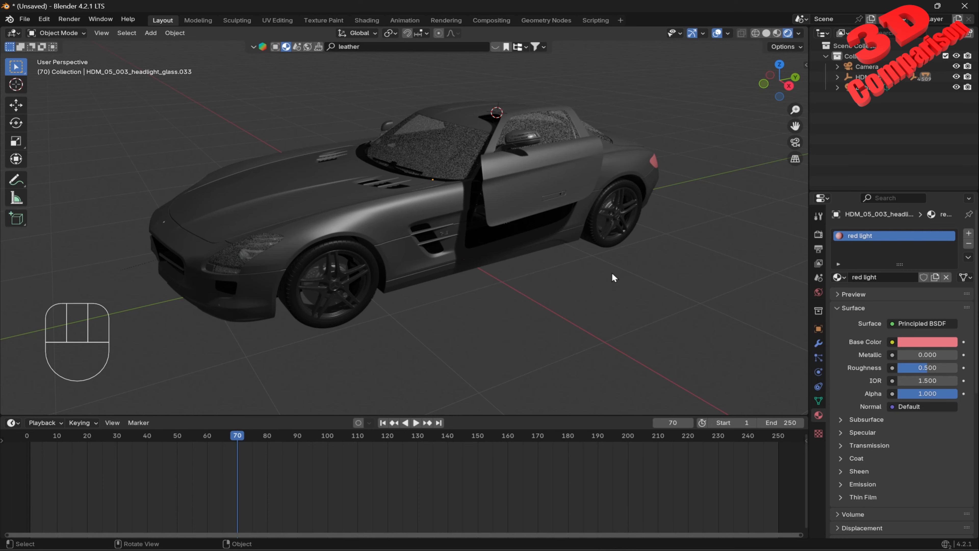
{"action": "mouse_move", "coordinate": [612, 273]}
{"action": "middle_mouse_down"}
{"action": "mouse_move", "coordinate": [593, 274]}
{"action": "mouse_move", "coordinate": [615, 271]}
{"action": "middle_mouse_up"}
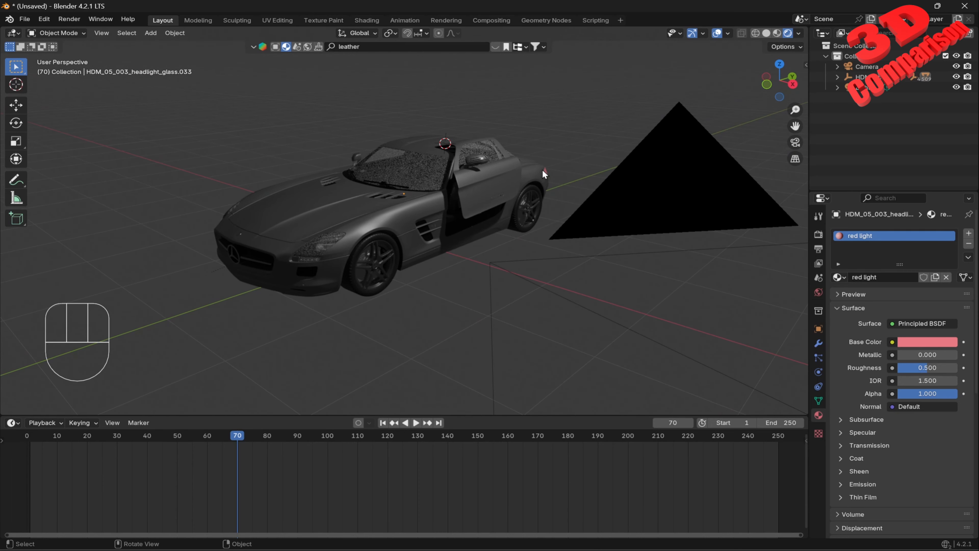
{"action": "scroll", "coordinate": [543, 171], "scroll_direction": "up", "scroll_amount": 3}
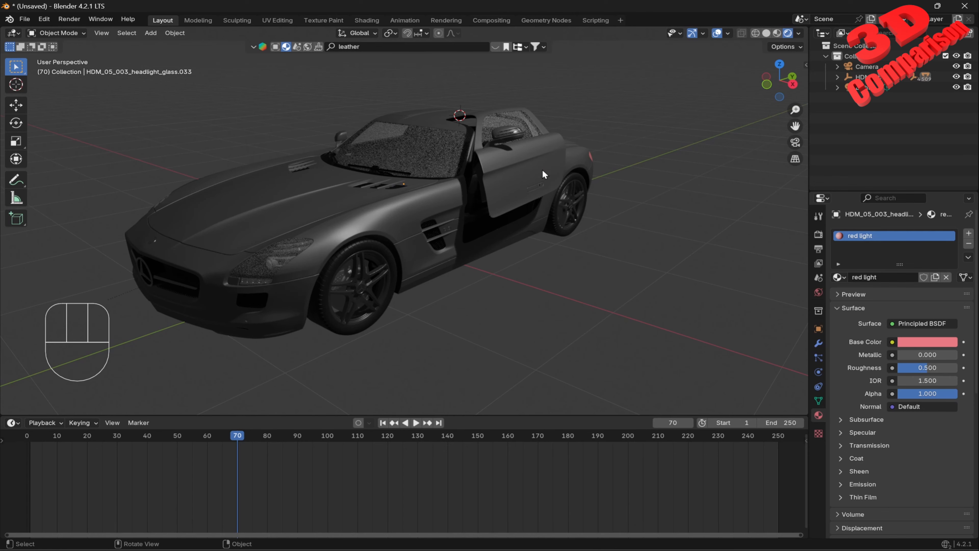
Reposition the existing point light above the car and deselect it.
{"action": "scroll", "coordinate": [543, 175], "scroll_direction": "down", "scroll_amount": 9}
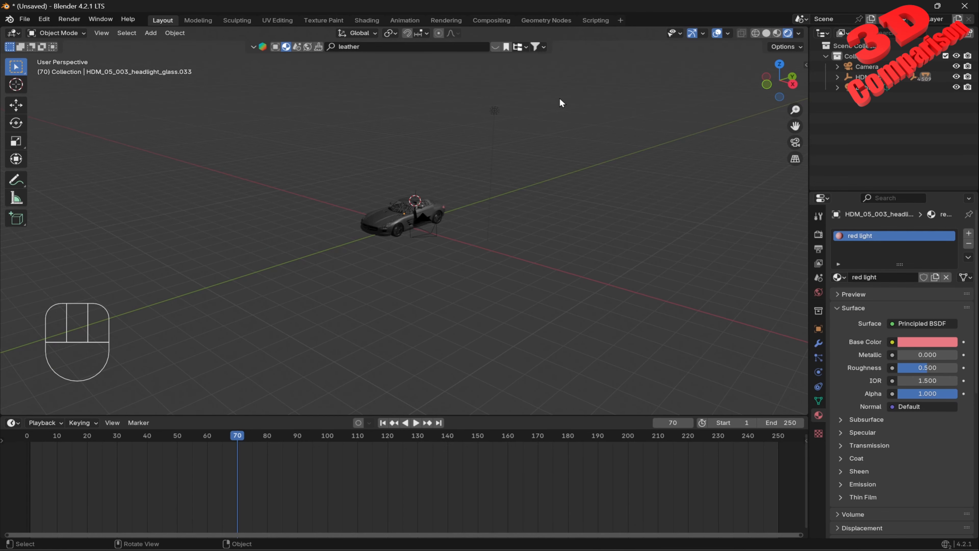
{"action": "left_click", "coordinate": [495, 111]}
{"action": "scroll", "coordinate": [488, 120], "scroll_direction": "up", "scroll_amount": 4}
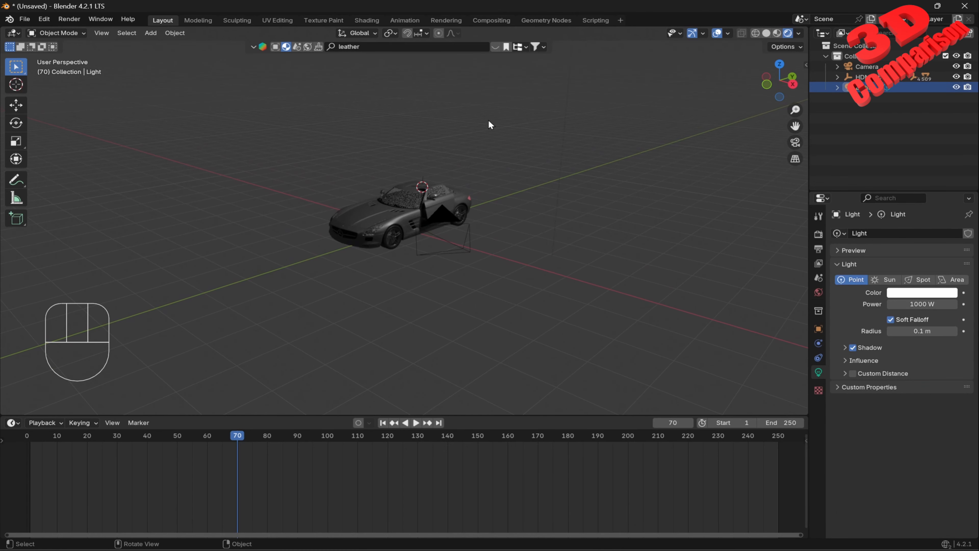
{"action": "key", "text": "g"}
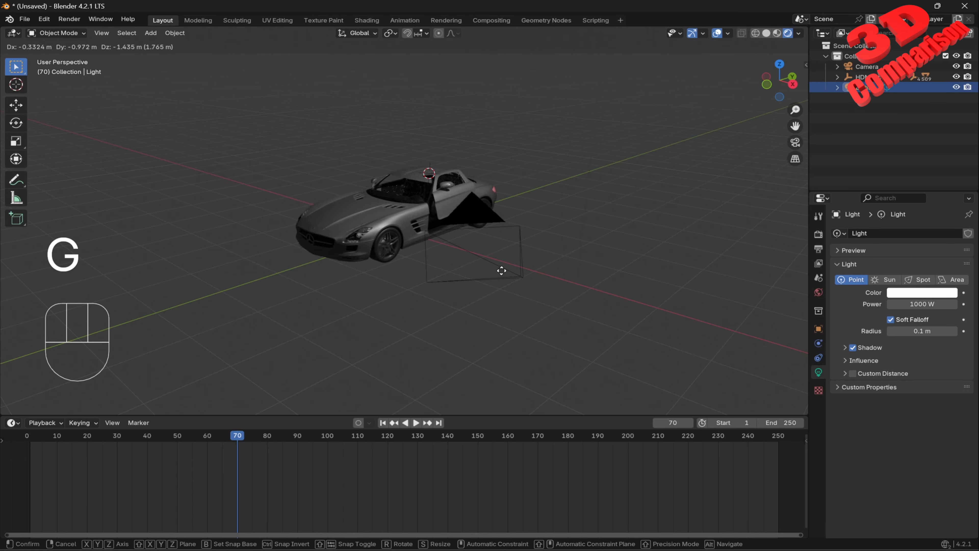
{"action": "left_click", "coordinate": [531, 276]}
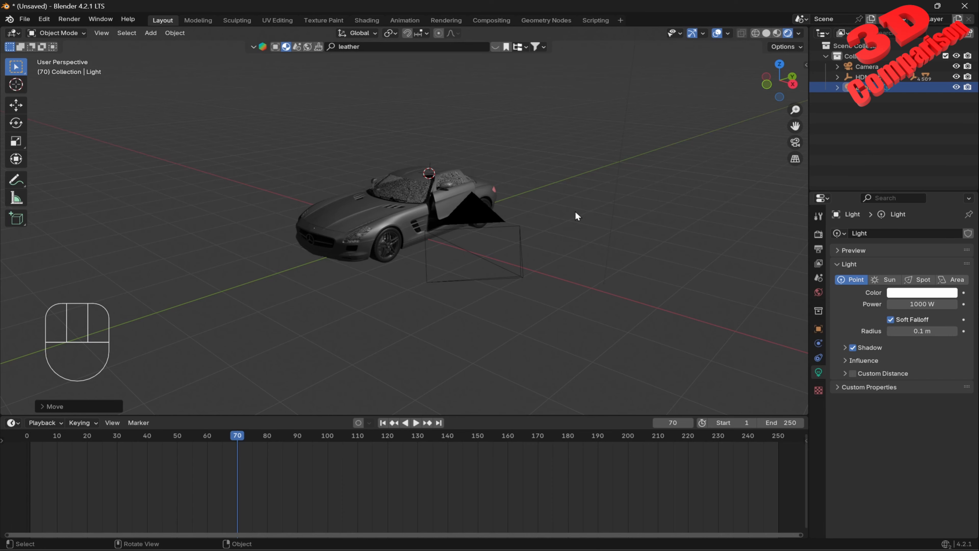
{"action": "left_click", "coordinate": [576, 220]}
{"action": "scroll", "coordinate": [415, 251], "scroll_direction": "up", "scroll_amount": 3}
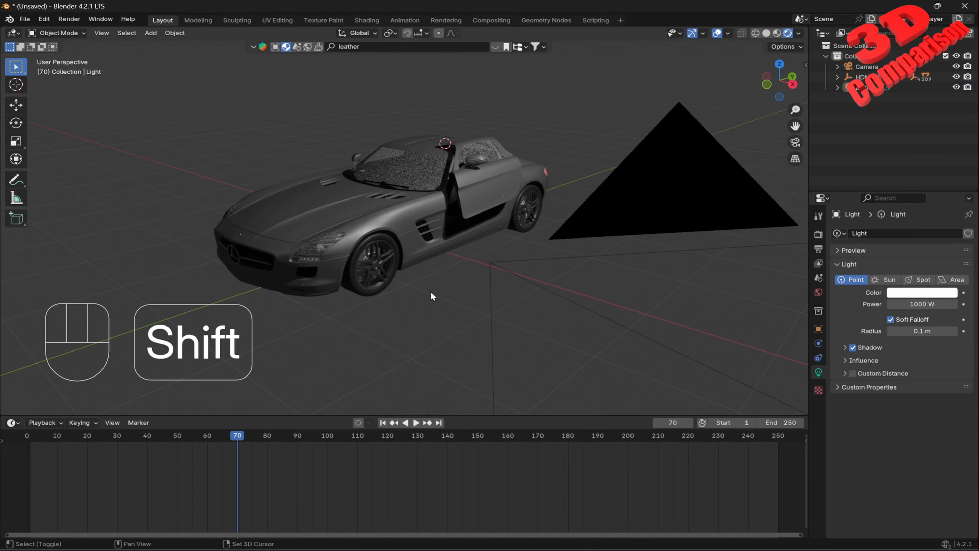
Add an area light and raise it along the Z axis above the car's roof.
{"action": "key", "text": "shift+a"}
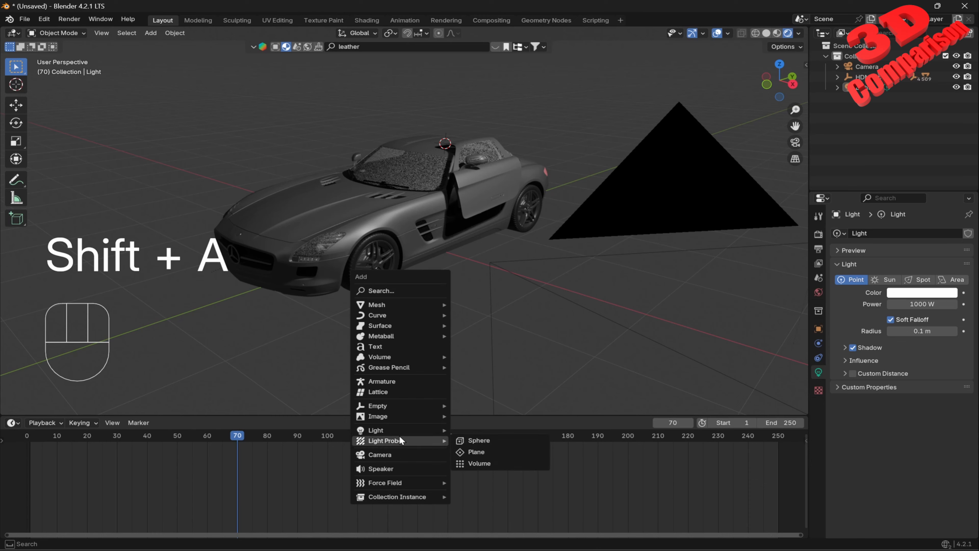
{"action": "mouse_move", "coordinate": [406, 432]}
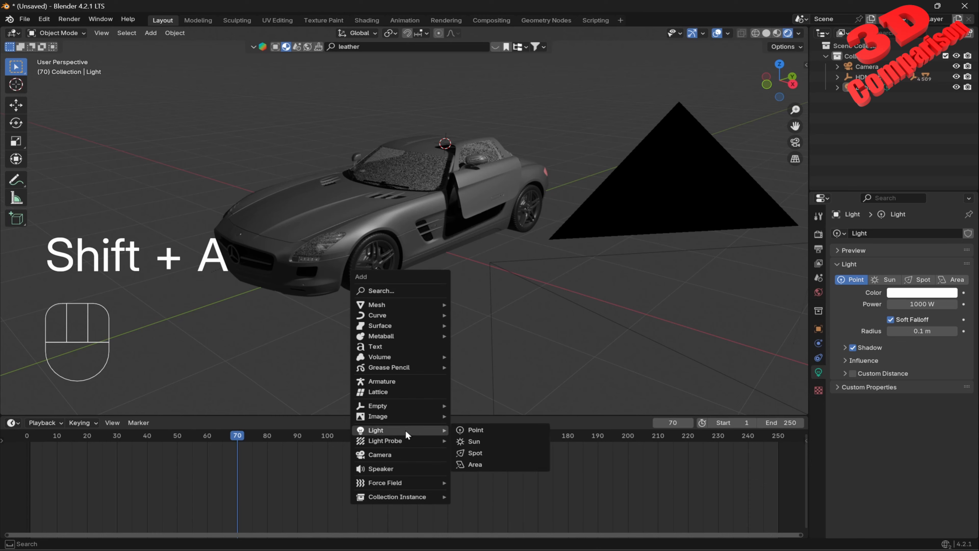
{"action": "left_click", "coordinate": [469, 464]}
{"action": "key", "text": "g"}
{"action": "key", "text": "z"}
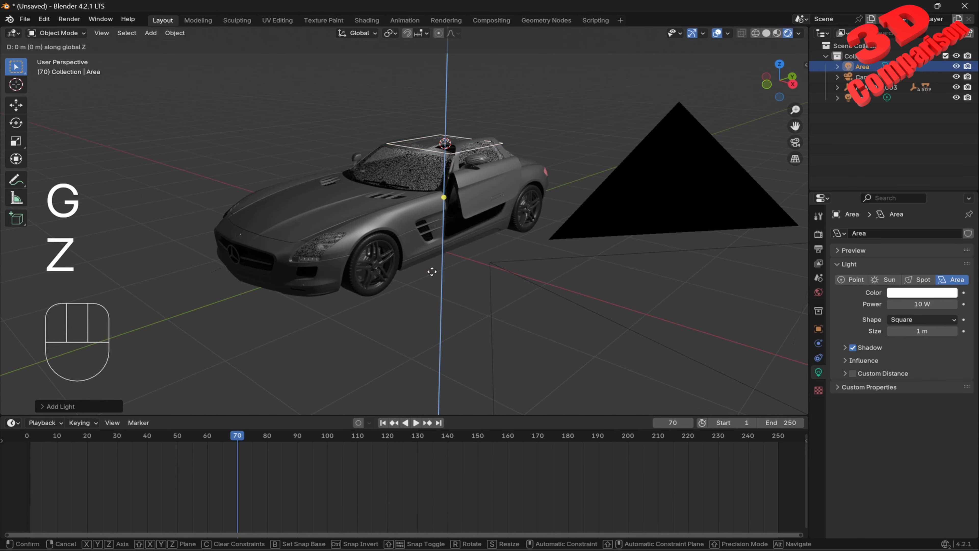
{"action": "left_click", "coordinate": [449, 204]}
Move the area light along the Y axis until it hangs over the car's hood.
{"action": "middle_click_drag", "start_coordinate": [475, 197], "coordinate": [428, 222]}
{"action": "key", "text": "g"}
{"action": "key", "text": "u"}
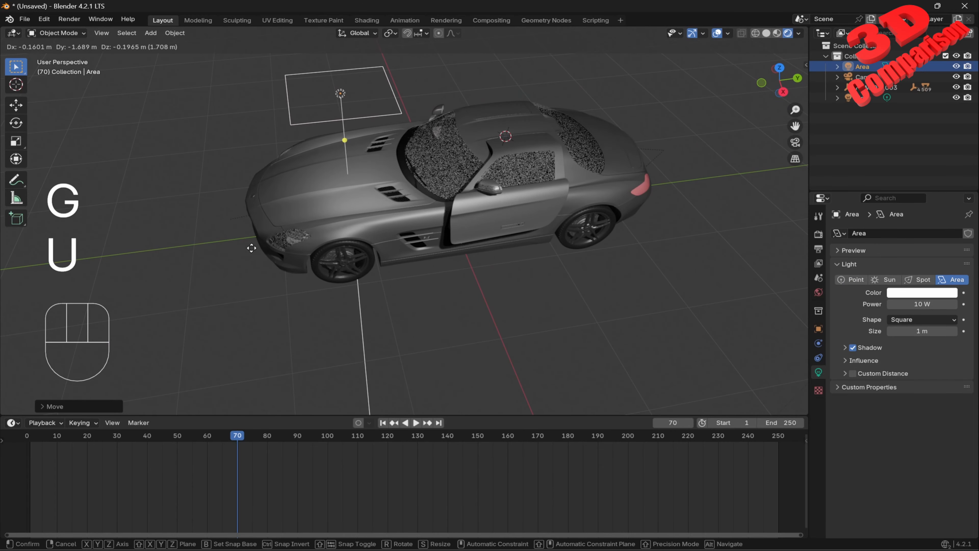
{"action": "key", "text": "y"}
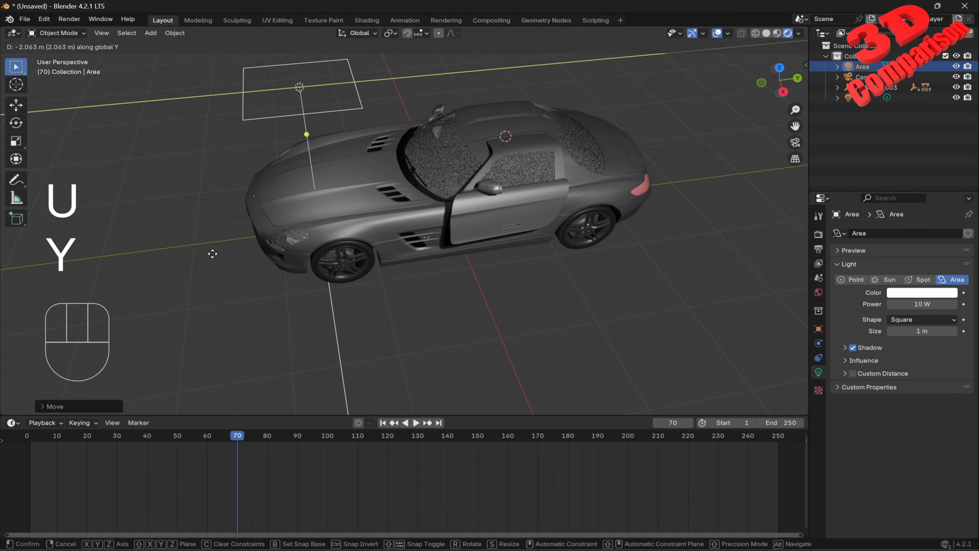
{"action": "left_click", "coordinate": [370, 260]}
{"action": "middle_click_drag", "start_coordinate": [370, 261], "coordinate": [469, 224]}
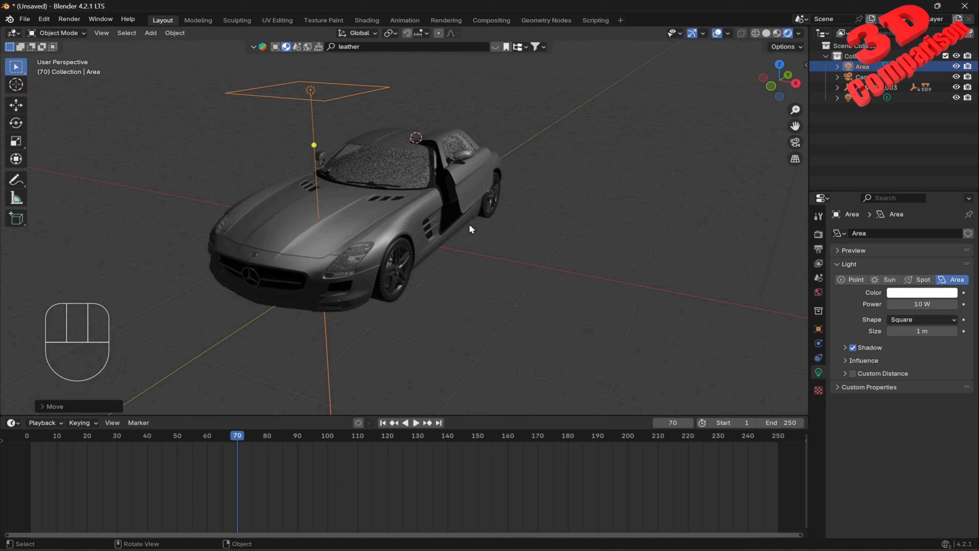
Scale up the area light until it is wider than the hood and set its power to 22.8 W.
{"action": "key", "text": "s"}
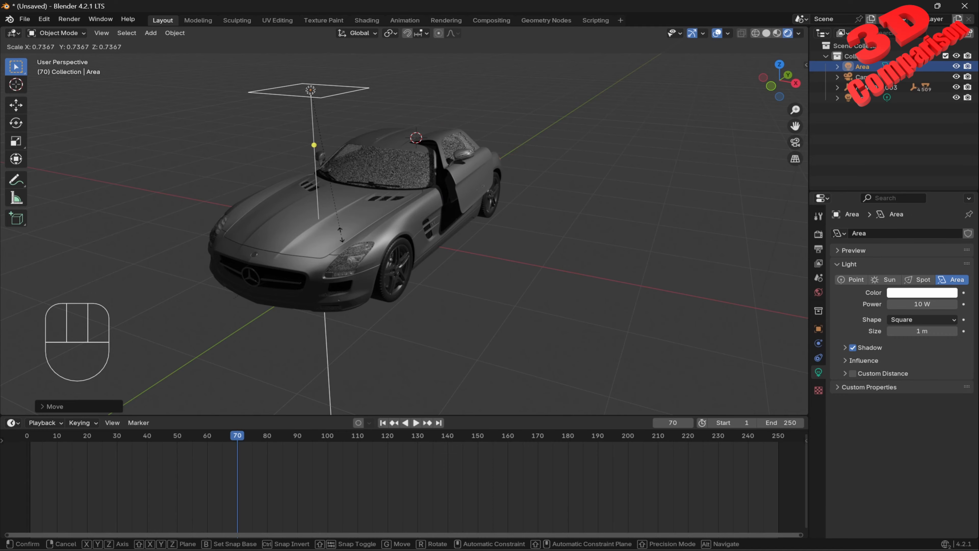
{"action": "left_click", "coordinate": [756, 208]}
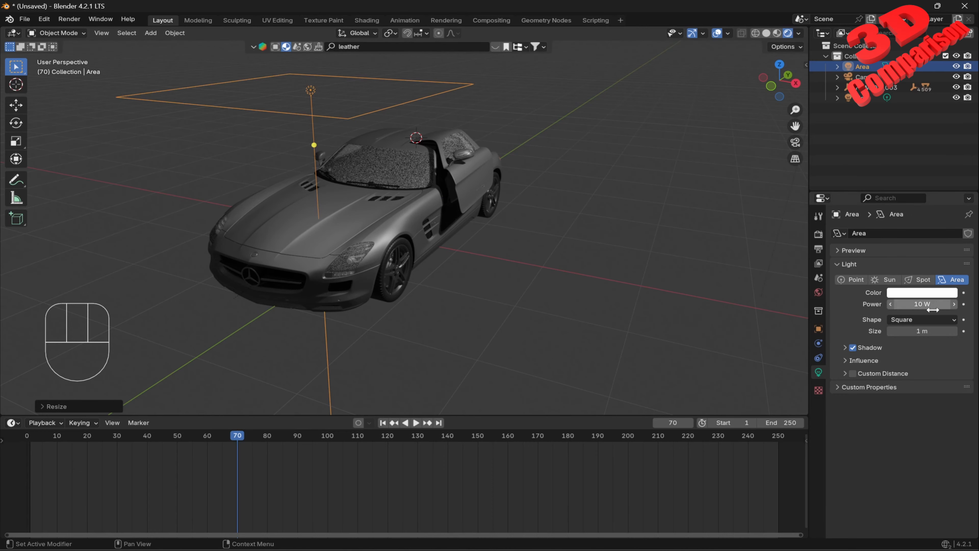
{"action": "left_click_drag", "start_coordinate": [922, 304], "coordinate": [962, 304]}
{"action": "middle_click_drag", "start_coordinate": [667, 225], "coordinate": [585, 150]}
{"action": "key", "text": "r"}
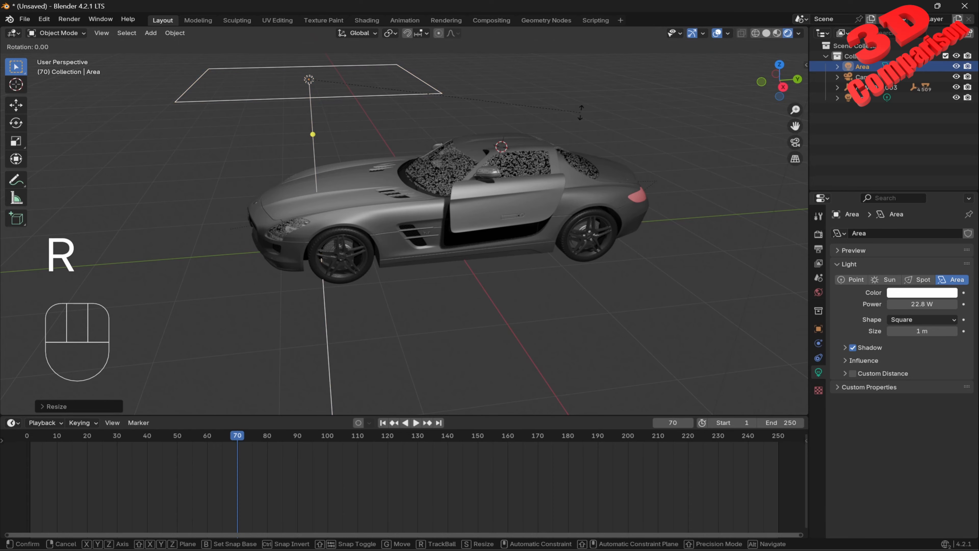
{"action": "key", "text": "z"}
{"action": "key", "text": "Escape"}
{"action": "key", "text": "r"}
{"action": "key", "text": "y"}
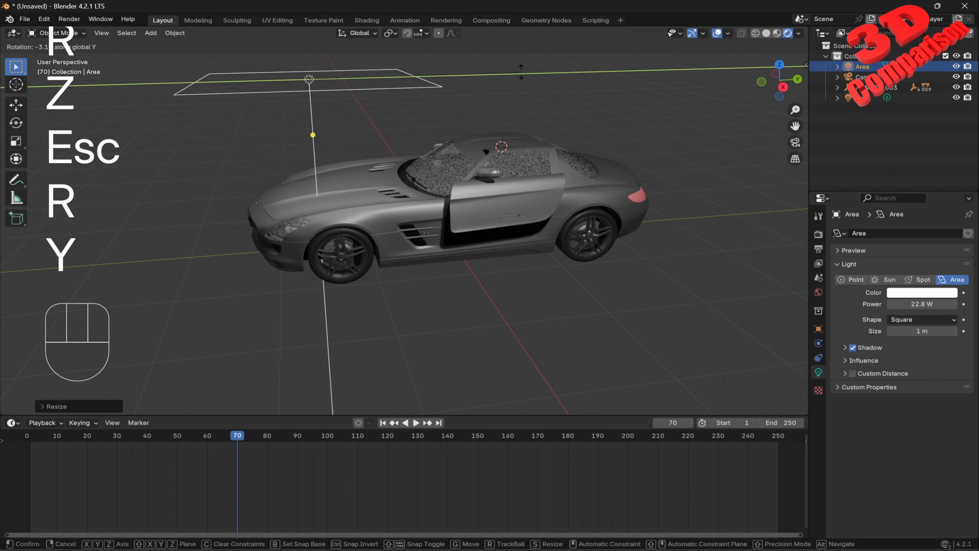
{"action": "key", "text": "Escape"}
Rotate the area light about the X axis so it shines diagonally back onto the car.
{"action": "key", "text": "r"}
{"action": "key", "text": "x"}
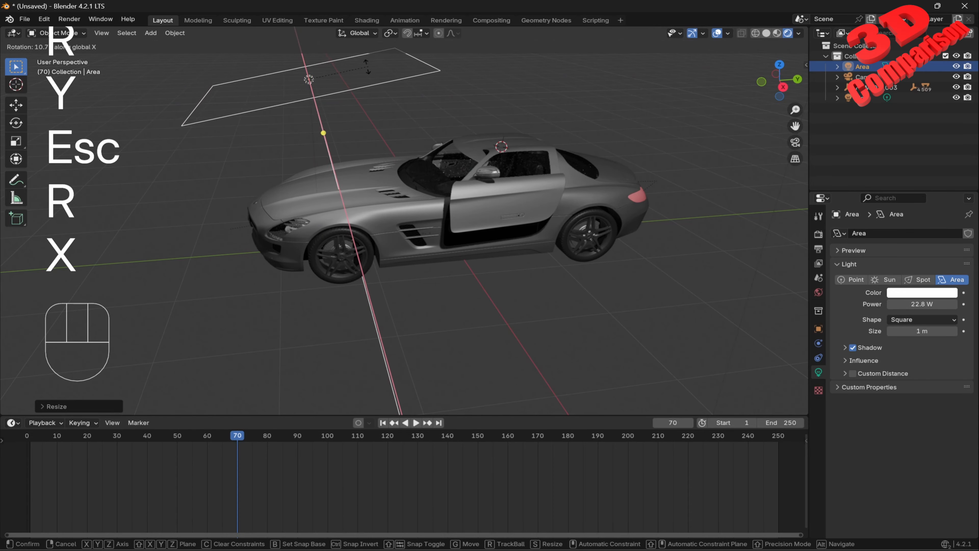
{"action": "left_click", "coordinate": [331, 66]}
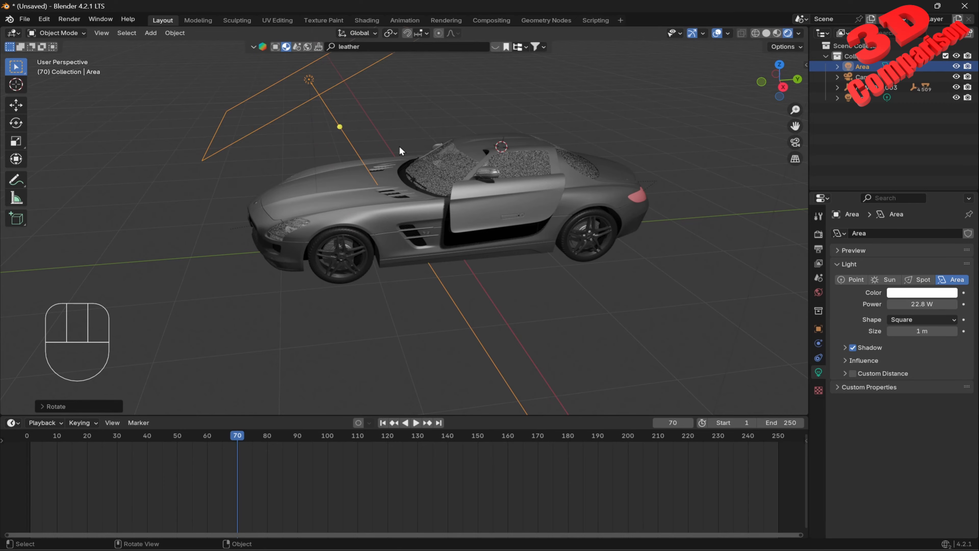
Move the area light along Y beyond the car's nose and along X toward the driver's side.
{"action": "key", "text": "g"}
{"action": "key", "text": "y"}
{"action": "left_click", "coordinate": [305, 162]}
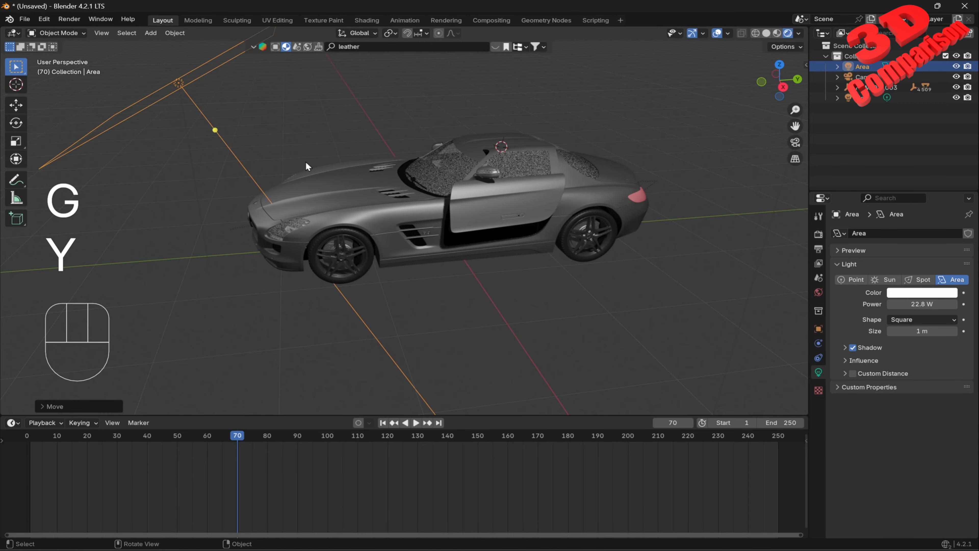
{"action": "middle_click_drag", "start_coordinate": [305, 162], "coordinate": [423, 218]}
{"action": "key", "text": "g"}
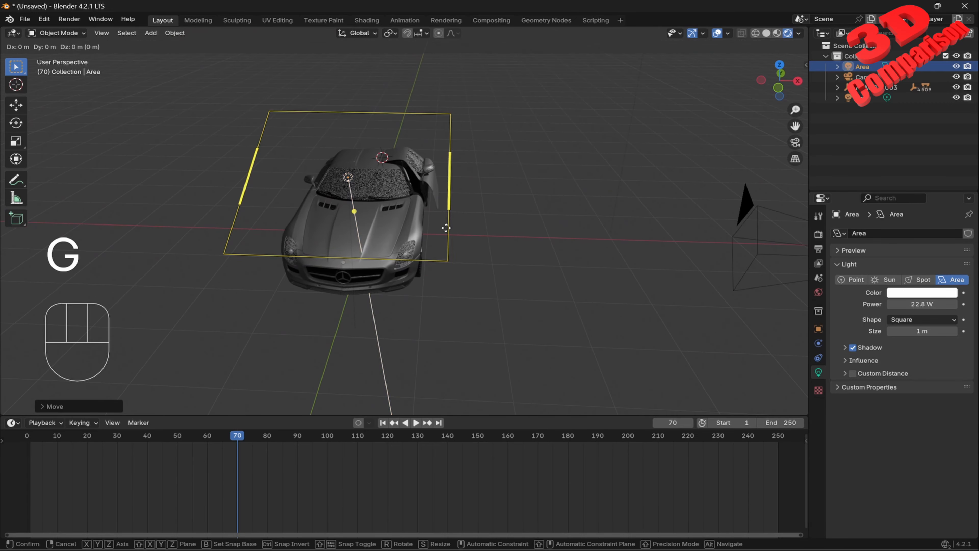
{"action": "key", "text": "x"}
{"action": "left_click", "coordinate": [518, 256]}
Set the area light's power to 52.4 W and deselect it.
{"action": "middle_click_drag", "start_coordinate": [567, 251], "coordinate": [517, 247]}
{"action": "scroll", "coordinate": [517, 248], "scroll_direction": "up", "scroll_amount": 2}
{"action": "mouse_move", "coordinate": [922, 304]}
{"action": "left_mouse_down"}
{"action": "mouse_move", "coordinate": [941, 304]}
{"action": "mouse_move", "coordinate": [933, 304]}
{"action": "left_mouse_up"}
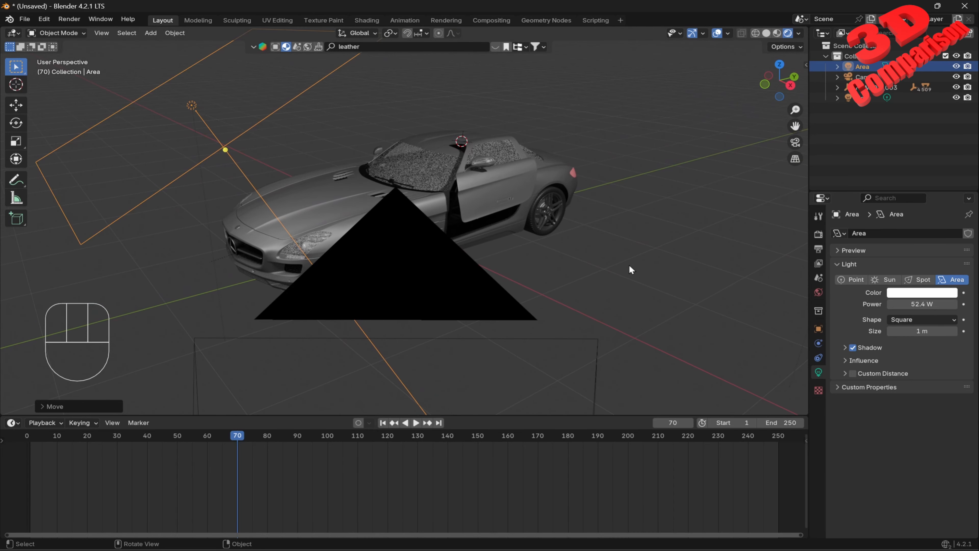
{"action": "left_click", "coordinate": [622, 252]}
Duplicate the point light and place the copy closer to the car, above its driver's side.
{"action": "middle_click_drag", "start_coordinate": [623, 252], "coordinate": [525, 239]}
{"action": "scroll", "coordinate": [526, 240], "scroll_direction": "down", "scroll_amount": 2}
{"action": "scroll", "coordinate": [540, 174], "scroll_direction": "down", "scroll_amount": 3}
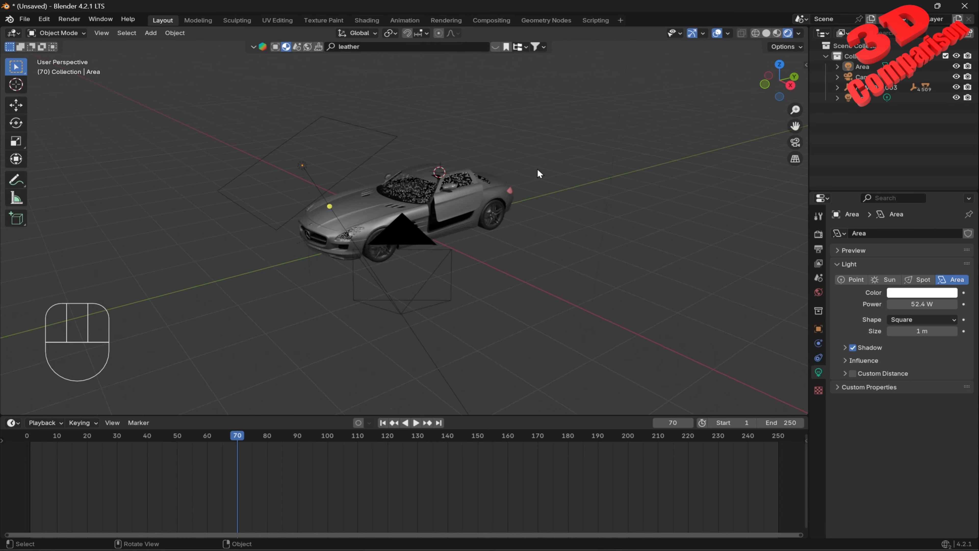
{"action": "left_click", "coordinate": [584, 52]}
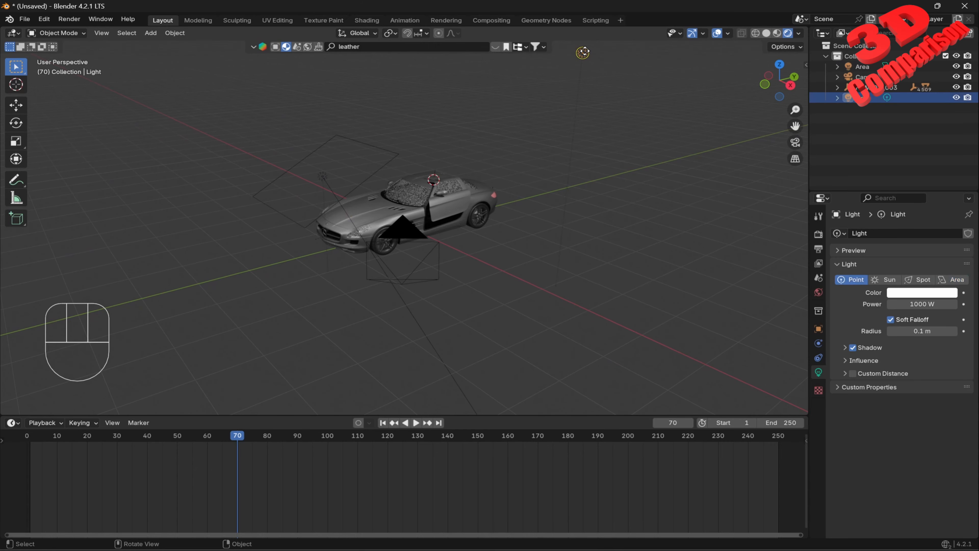
{"action": "key", "text": "shift+d"}
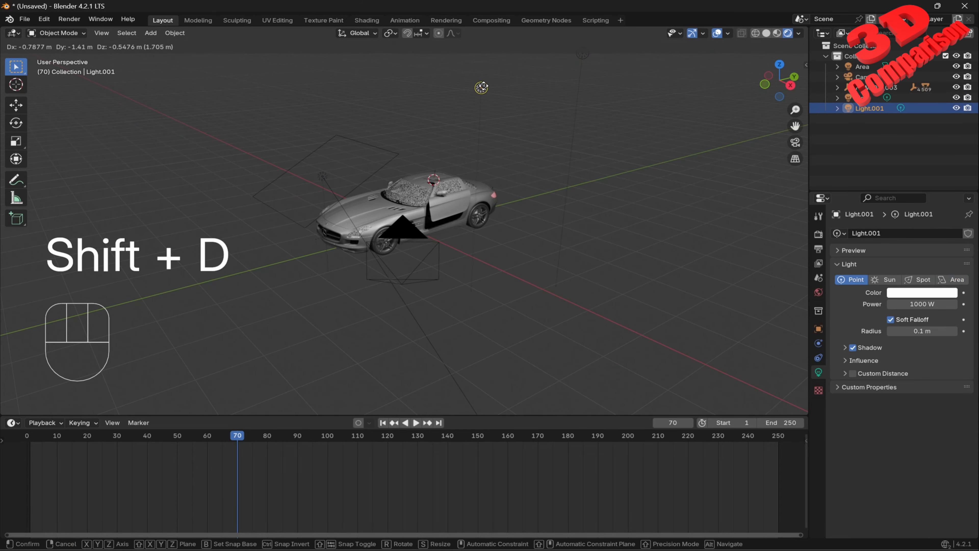
{"action": "left_click", "coordinate": [481, 87]}
{"action": "middle_click_drag", "start_coordinate": [481, 88], "coordinate": [515, 214]}
{"action": "key", "text": "g"}
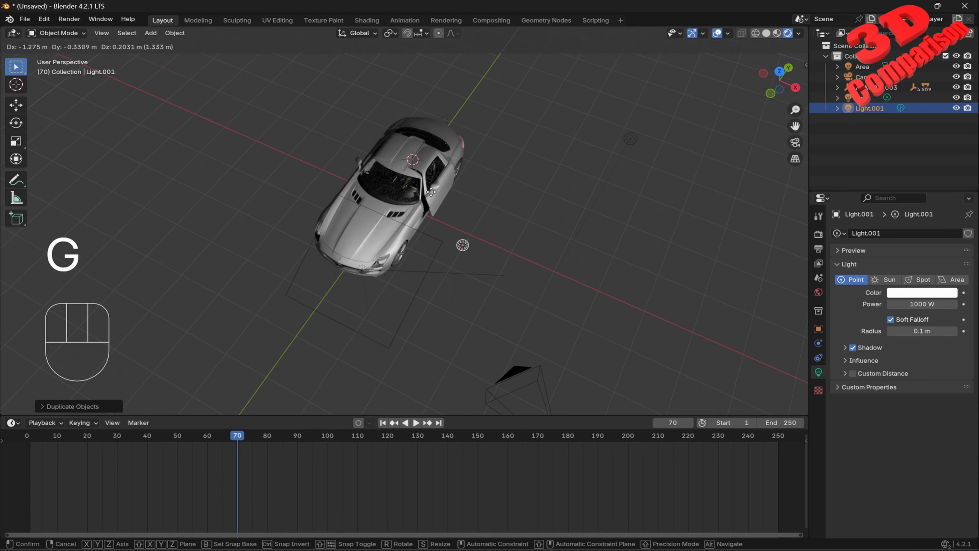
{"action": "left_click", "coordinate": [493, 247]}
Render frame 70 and examine the car's bodywork and windows up close in the image.
{"action": "middle_click_drag", "start_coordinate": [494, 247], "coordinate": [496, 215]}
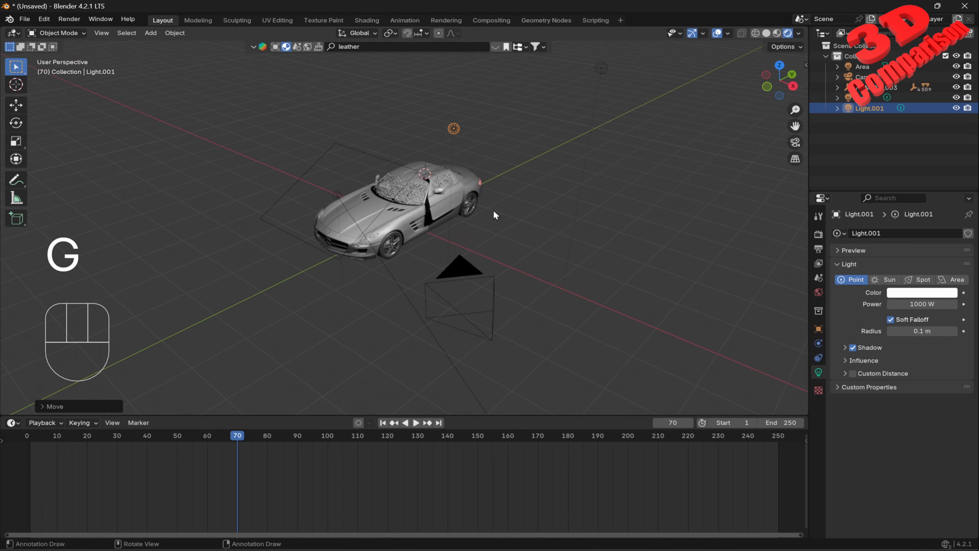
{"action": "key", "text": "F12"}
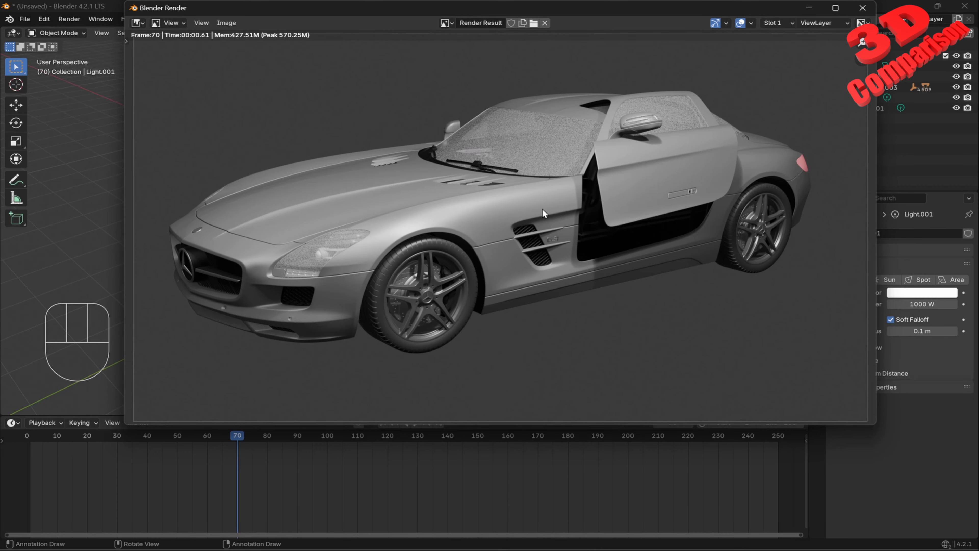
{"action": "scroll", "coordinate": [473, 185], "scroll_direction": "up", "scroll_amount": 6}
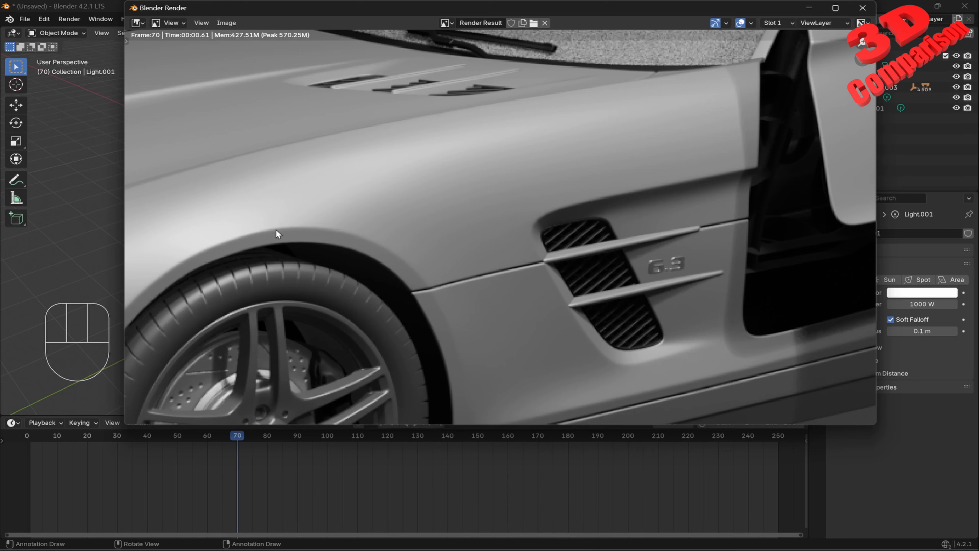
{"action": "scroll", "coordinate": [650, 100], "scroll_direction": "down", "scroll_amount": 6}
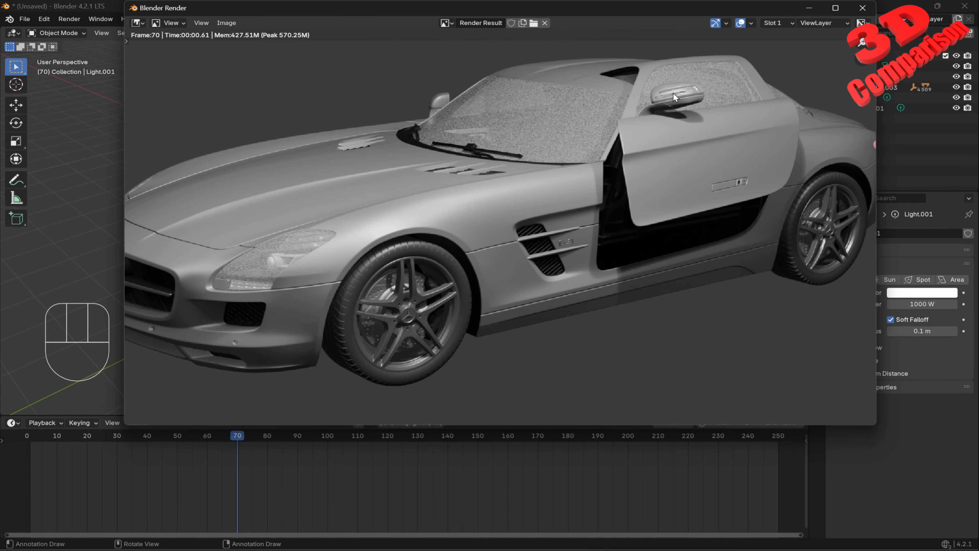
{"action": "left_click", "coordinate": [862, 8]}
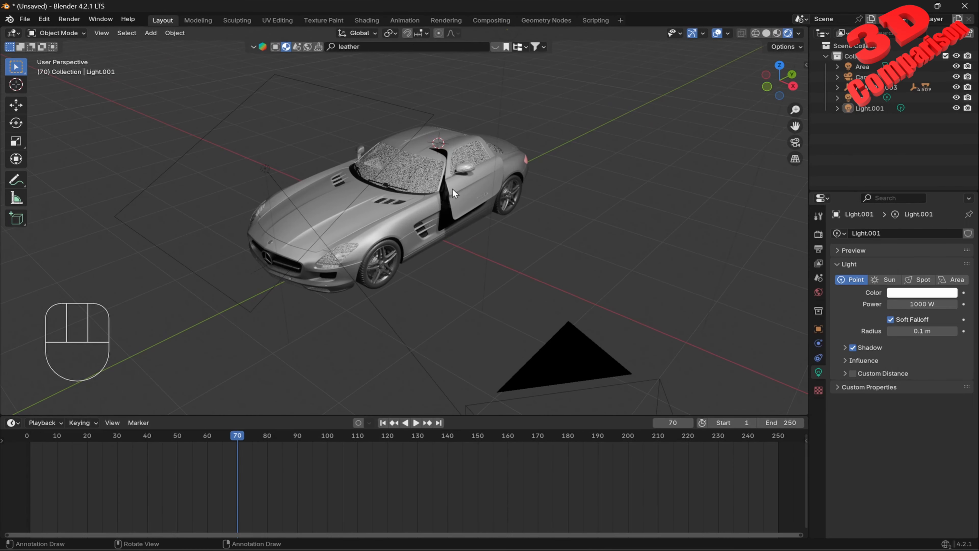
Select the windshield glass and save the scene on the Desktop as carrender.blend.
{"action": "scroll", "coordinate": [452, 189], "scroll_direction": "up", "scroll_amount": 2}
{"action": "left_click", "coordinate": [417, 154]}
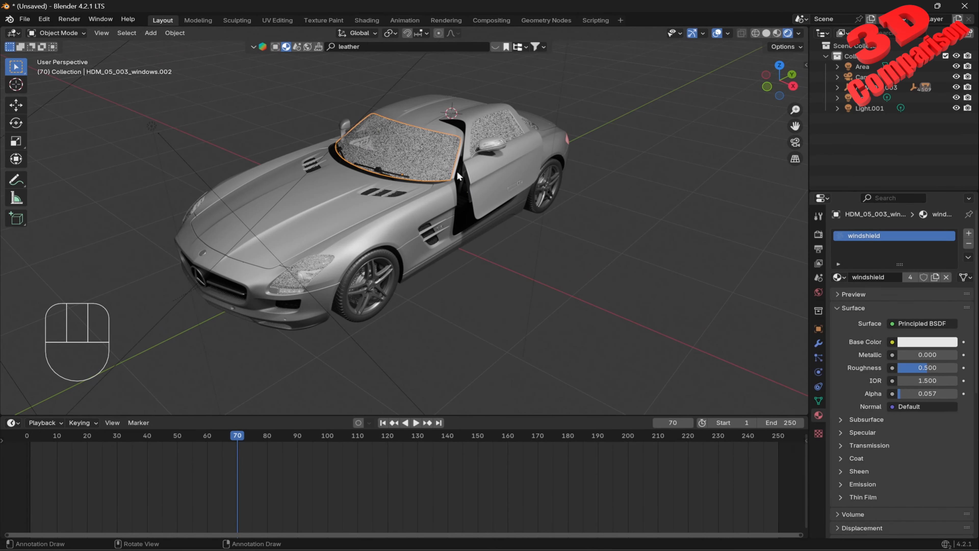
{"action": "left_click", "coordinate": [24, 19]}
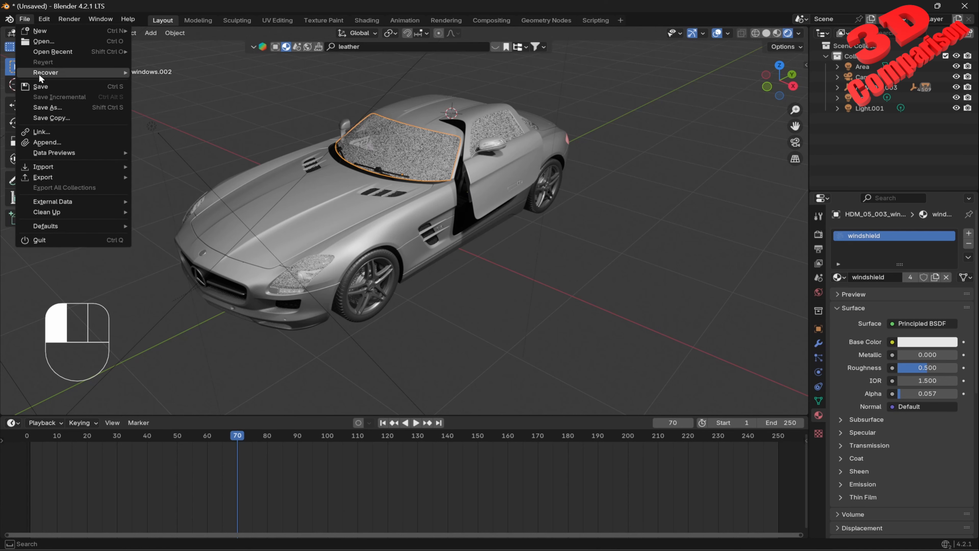
{"action": "left_click", "coordinate": [47, 104]}
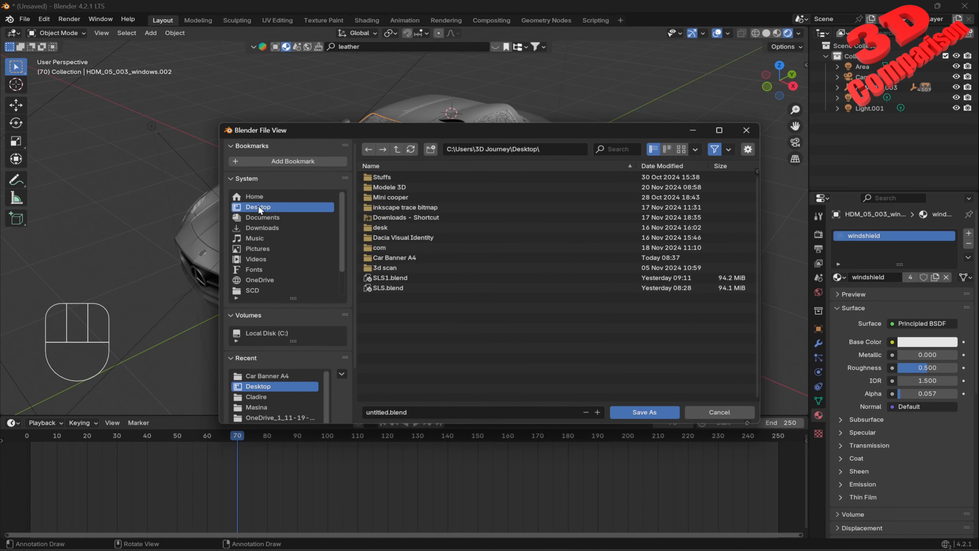
{"action": "left_click", "coordinate": [402, 409]}
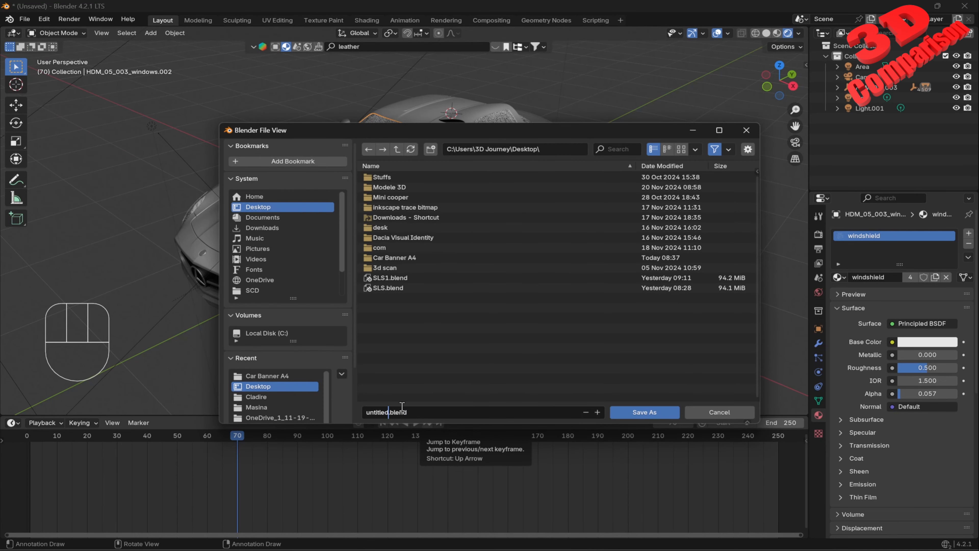
{"action": "key", "text": "shift+Left"}
{"action": "key", "text": "shift+Left"}
{"action": "key", "text": "shift+Left"}
{"action": "key", "text": "shift+Left"}
{"action": "key", "text": "shift+Left"}
{"action": "key", "text": "shift+Left"}
{"action": "key", "text": "shift+Left"}
{"action": "type", "text": "carrebder"}
{"action": "key", "text": "BackSpace"}
{"action": "key", "text": "BackSpace"}
{"action": "key", "text": "BackSpace"}
{"action": "key", "text": "Return"}
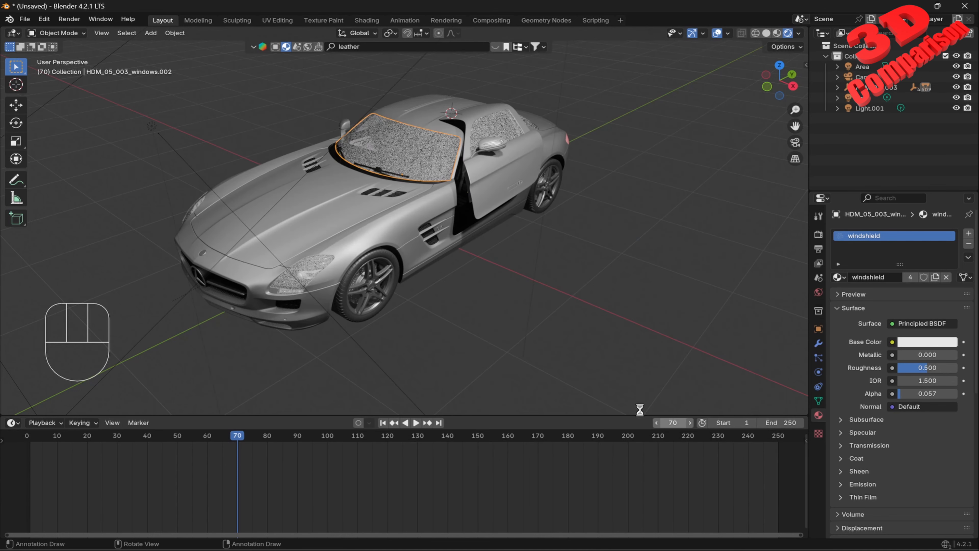
Search the online material library for "glass" and apply the material named Glass to the windshield.
{"action": "left_click", "coordinate": [365, 47]}
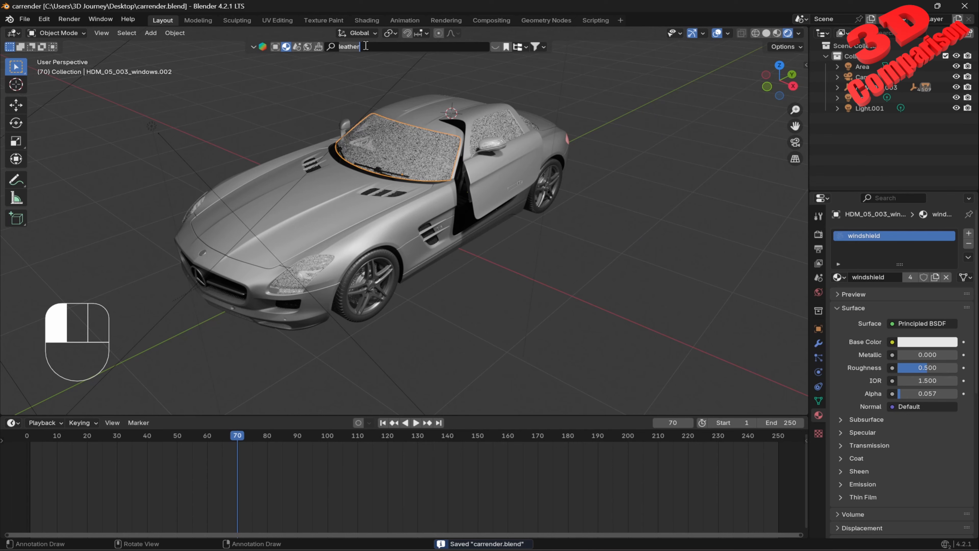
{"action": "type", "text": "glass"}
{"action": "key", "text": "Return"}
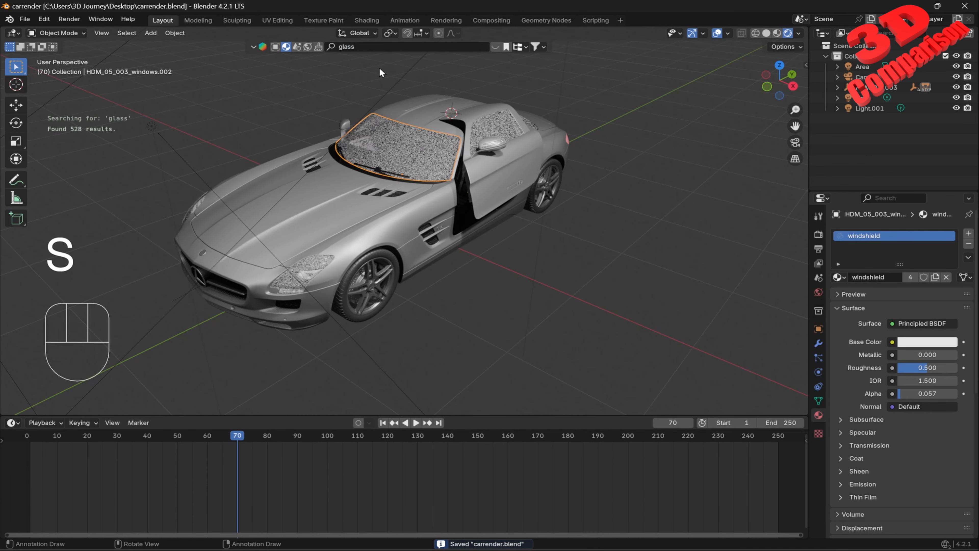
{"action": "left_click", "coordinate": [497, 47]}
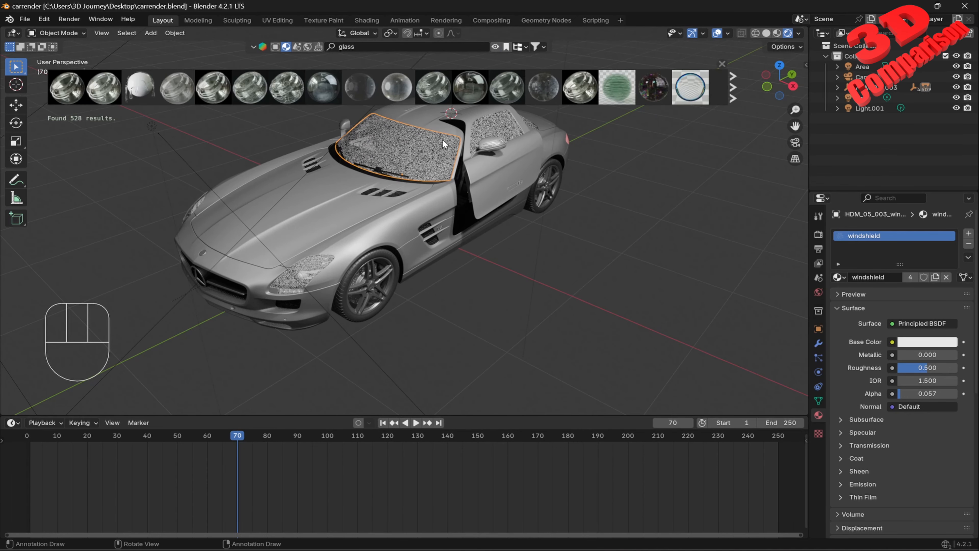
{"action": "mouse_move", "coordinate": [355, 83]}
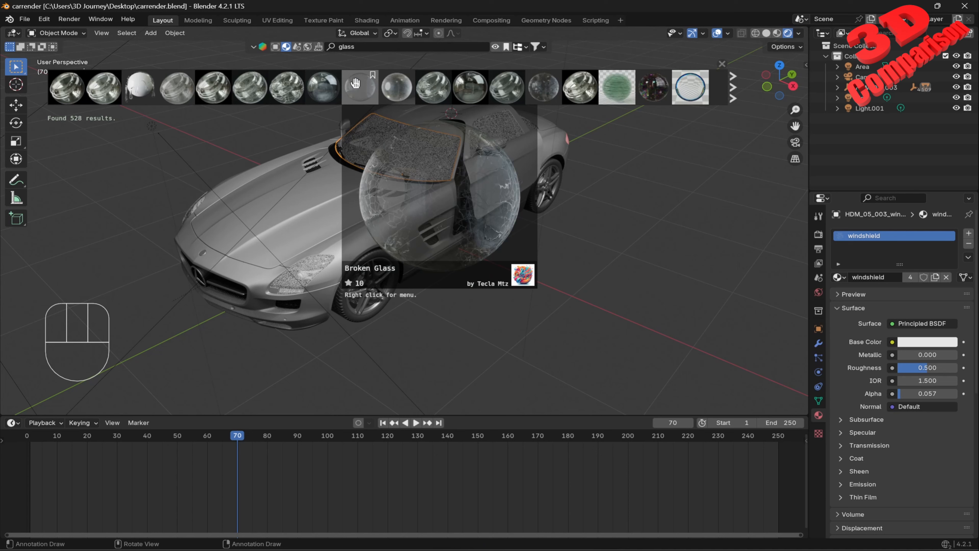
{"action": "mouse_move", "coordinate": [387, 87]}
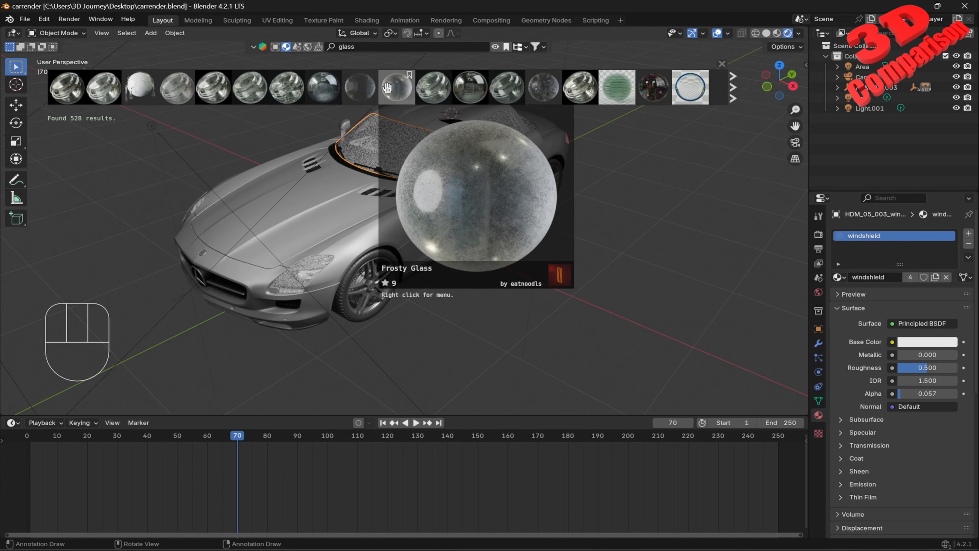
{"action": "mouse_move", "coordinate": [537, 87]}
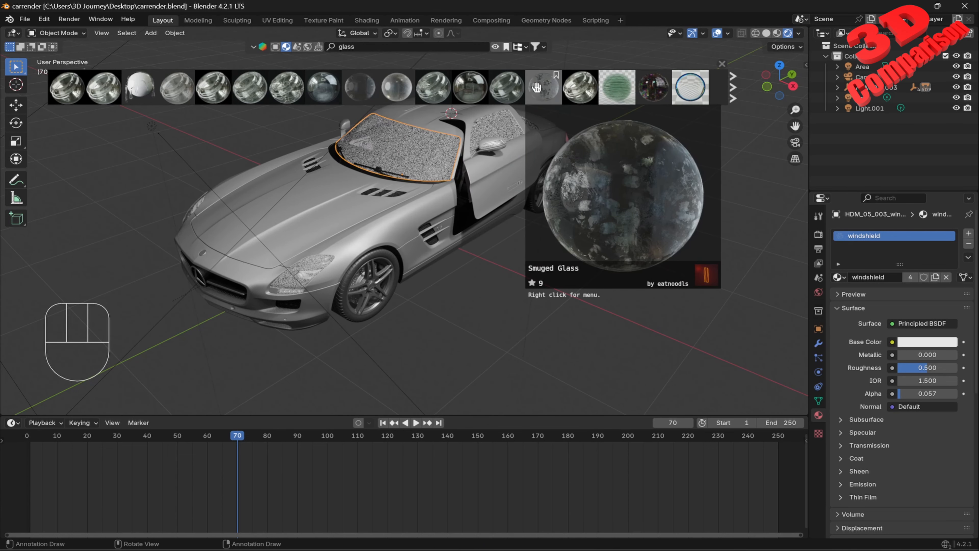
{"action": "mouse_move", "coordinate": [578, 89]}
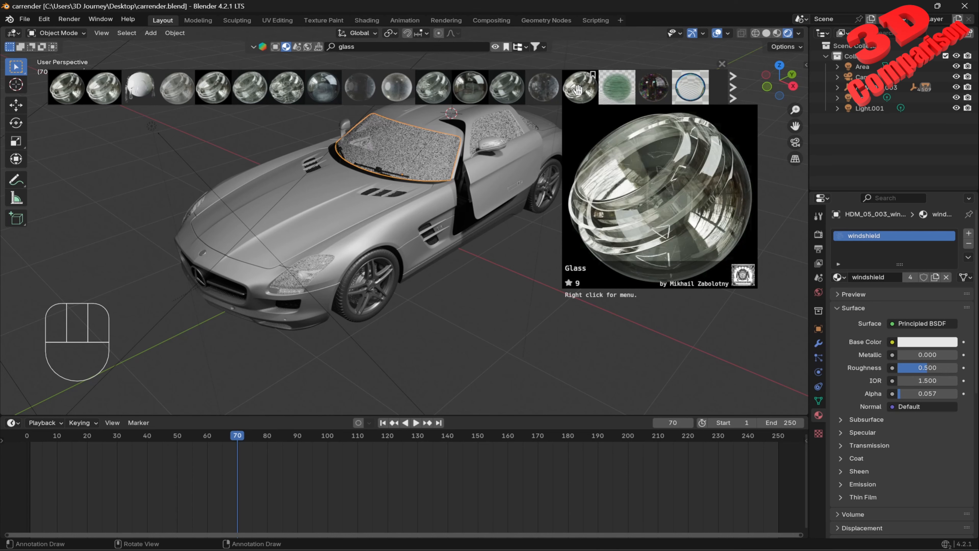
{"action": "left_click_drag", "start_coordinate": [581, 90], "coordinate": [414, 153]}
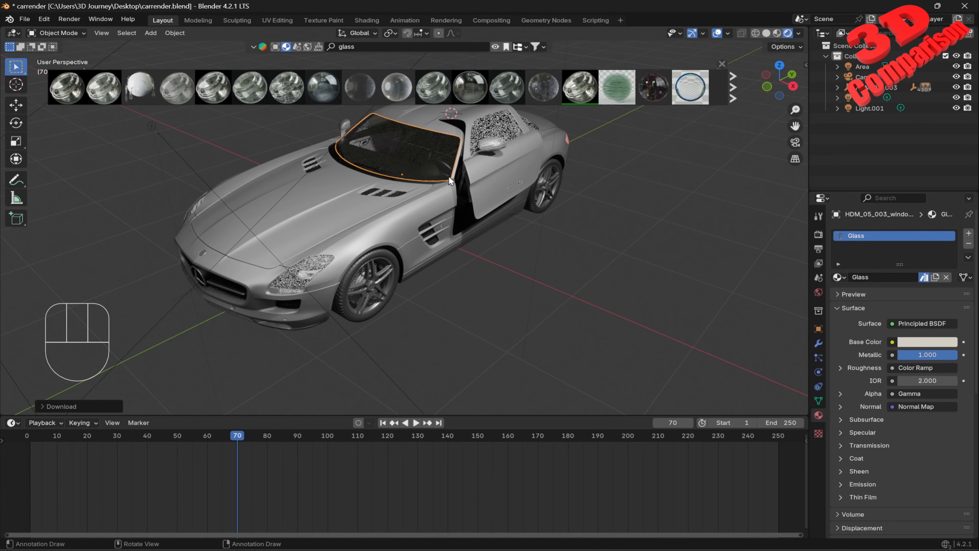
Apply the same Glass material to both side windows and the rear window, and bring up further glass materials.
{"action": "middle_click_drag", "start_coordinate": [468, 173], "coordinate": [465, 167]}
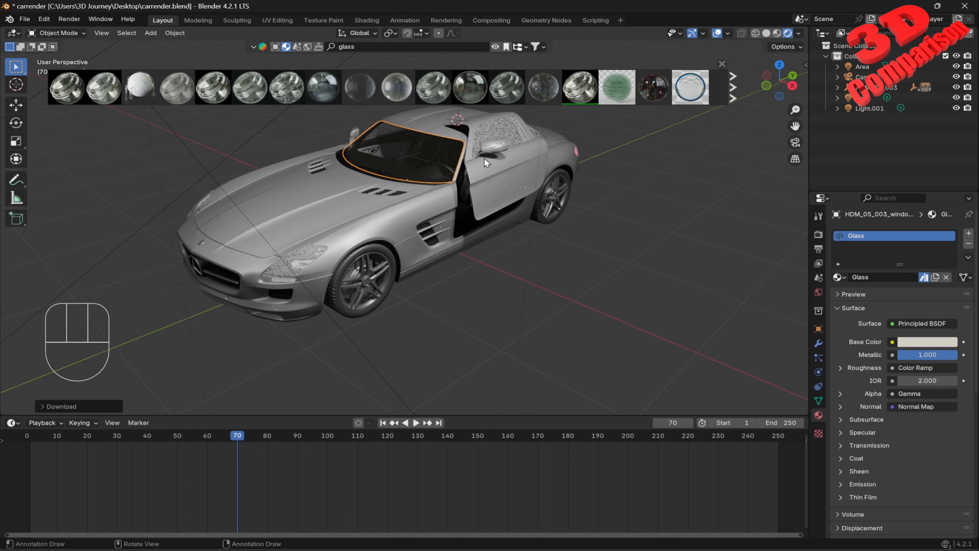
{"action": "left_click_drag", "start_coordinate": [580, 90], "coordinate": [567, 110]}
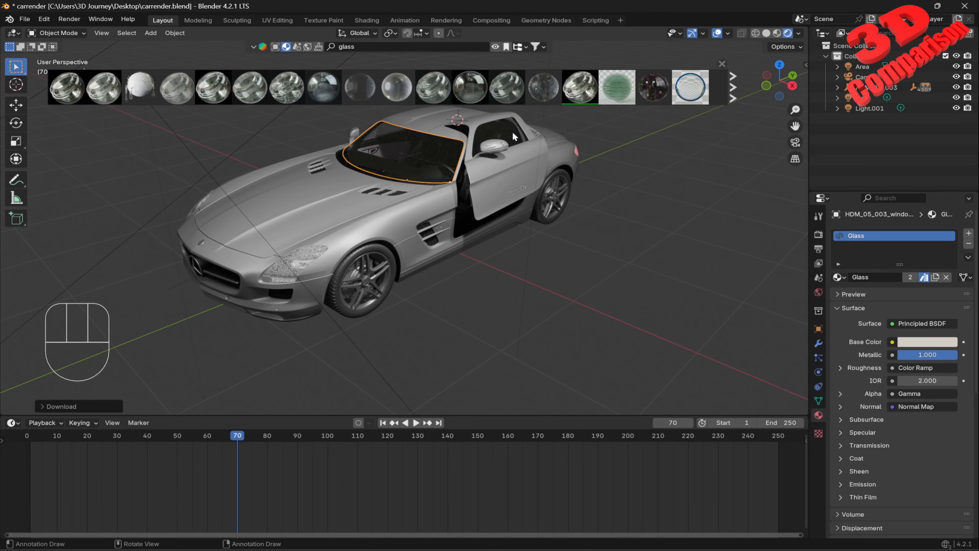
{"action": "middle_click_drag", "start_coordinate": [417, 138], "coordinate": [560, 123]}
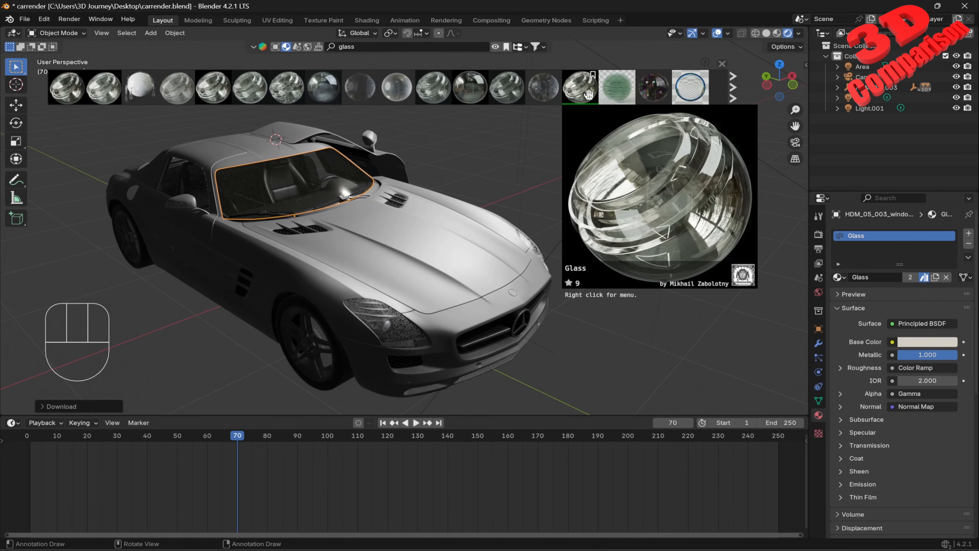
{"action": "left_click_drag", "start_coordinate": [581, 92], "coordinate": [222, 202]}
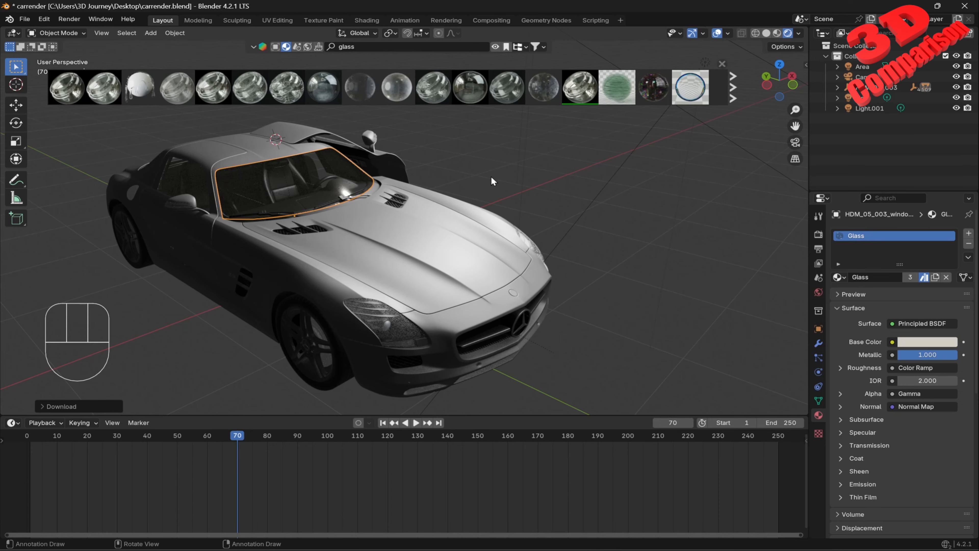
{"action": "middle_click_drag", "start_coordinate": [531, 192], "coordinate": [359, 185]}
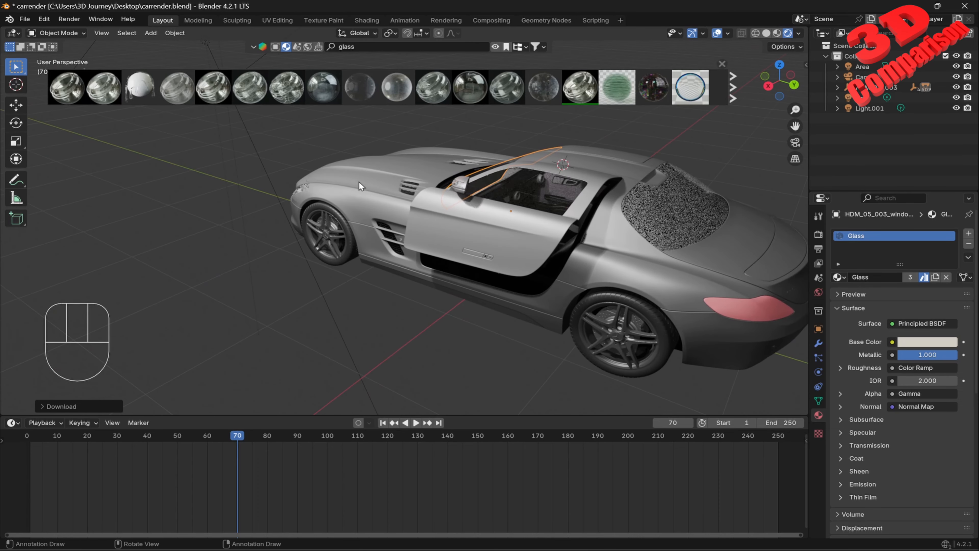
{"action": "left_click_drag", "start_coordinate": [582, 90], "coordinate": [674, 192]}
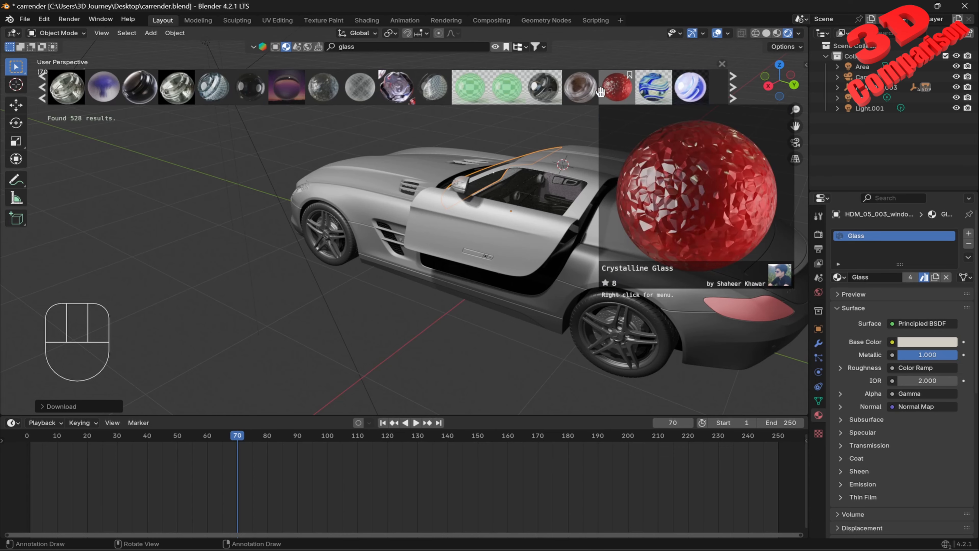
{"action": "left_click", "coordinate": [736, 88]}
{"action": "left_click", "coordinate": [735, 87]}
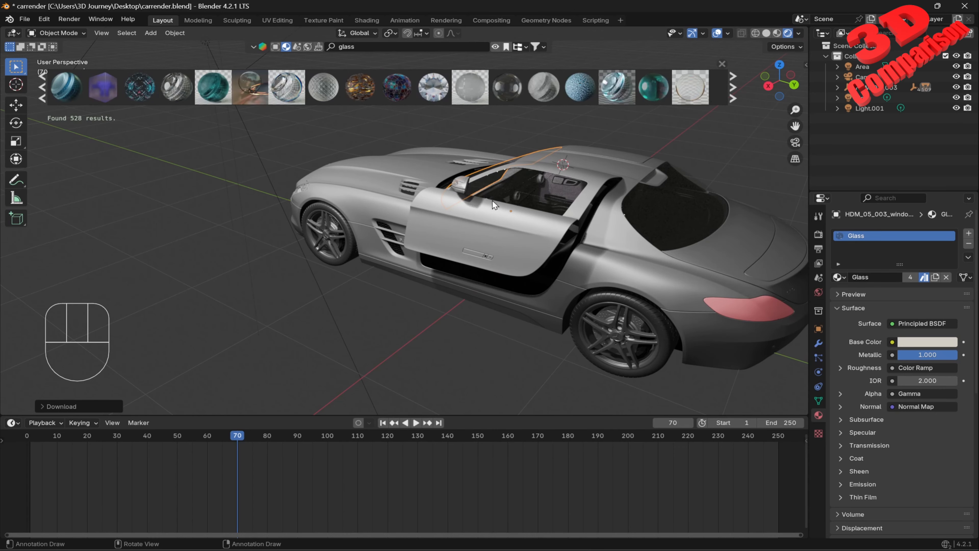
Deselect everything and render frame 70 to check the glass on the windows.
{"action": "middle_click_drag", "start_coordinate": [493, 201], "coordinate": [619, 180]}
{"action": "left_click", "coordinate": [619, 162]}
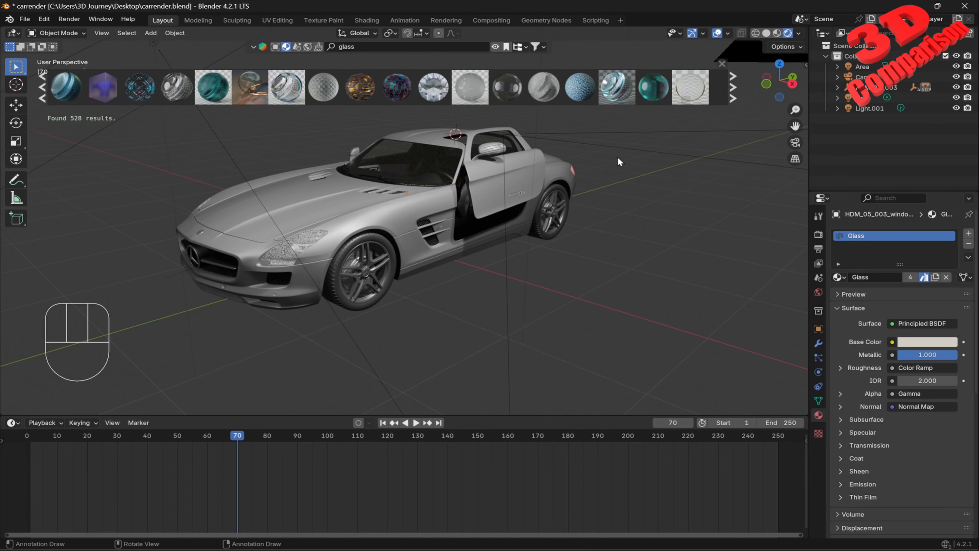
{"action": "key", "text": "F12"}
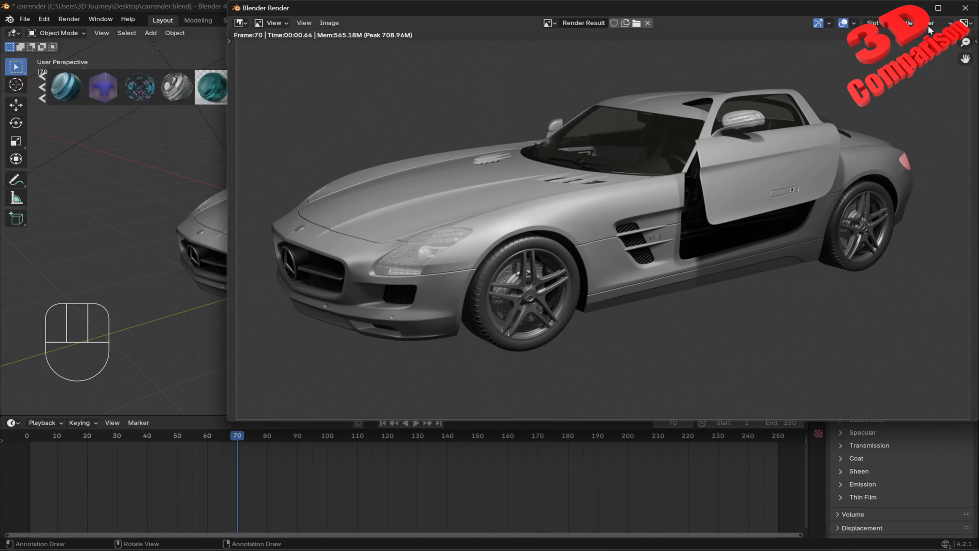
{"action": "left_click", "coordinate": [965, 7]}
Apply the Raindrops On The Glass material to the car's headlight lenses.
{"action": "mouse_move", "coordinate": [519, 82]}
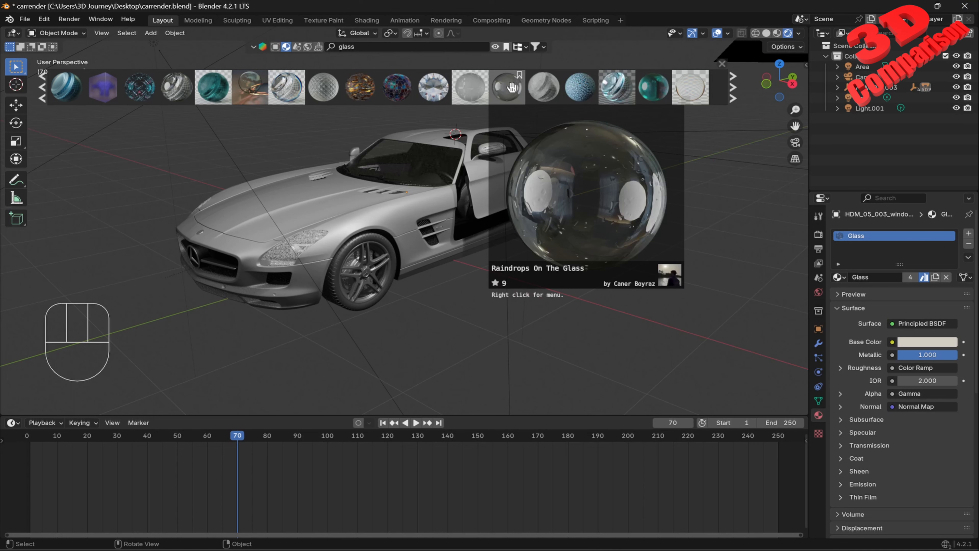
{"action": "left_click_drag", "start_coordinate": [512, 87], "coordinate": [306, 237]}
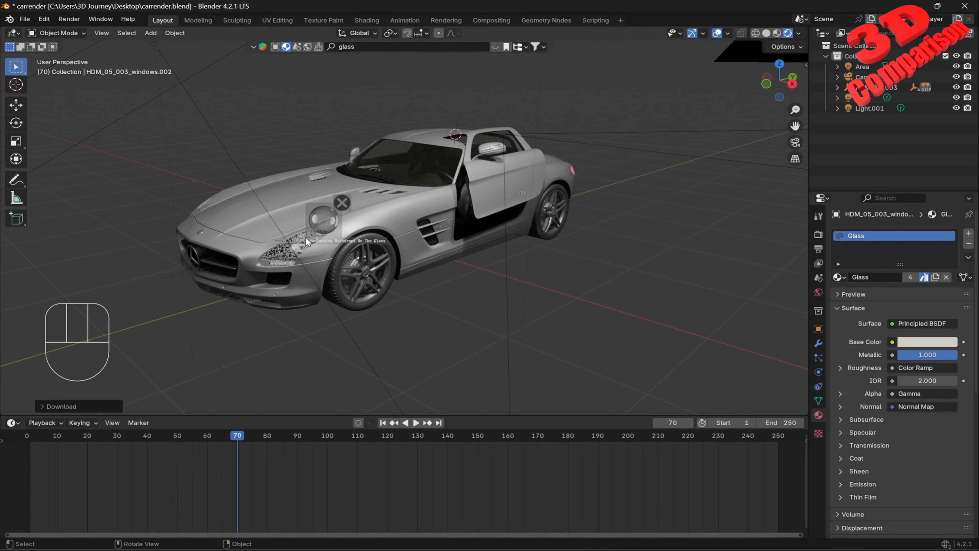
{"action": "middle_click_drag", "start_coordinate": [281, 202], "coordinate": [466, 151]}
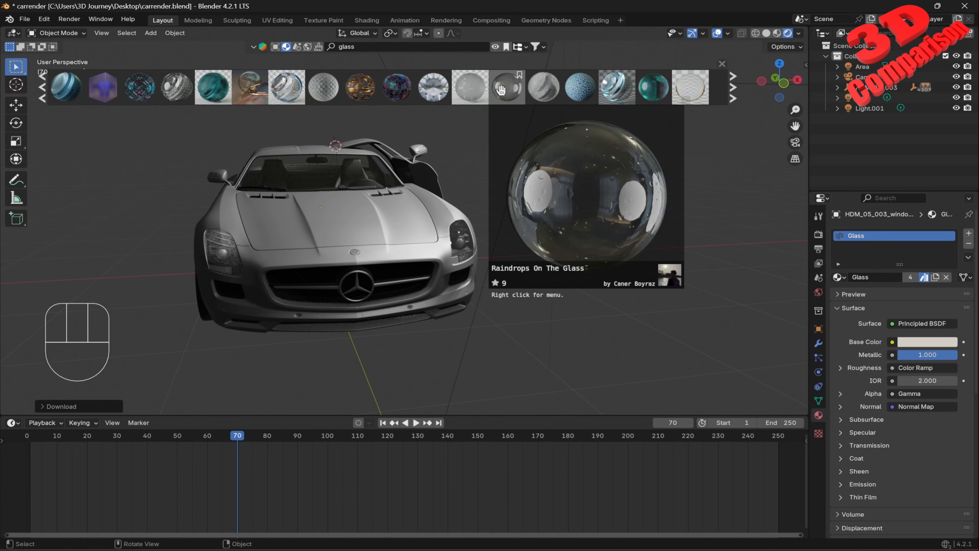
{"action": "left_click_drag", "start_coordinate": [499, 89], "coordinate": [482, 104]}
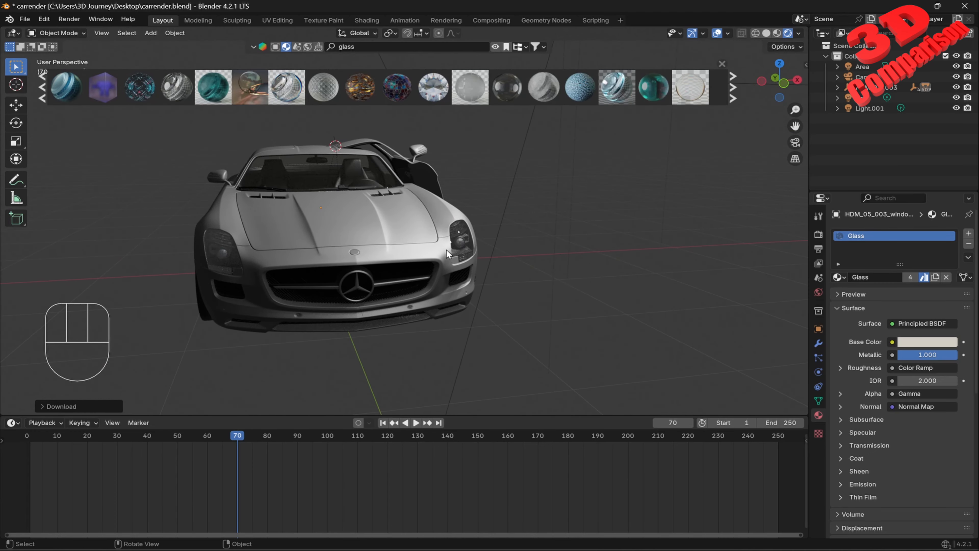
Render frame 70 to check the new raindrop glass on the headlights.
{"action": "middle_click_drag", "start_coordinate": [480, 237], "coordinate": [333, 257]}
{"action": "scroll", "coordinate": [333, 257], "scroll_direction": "up", "scroll_amount": 4}
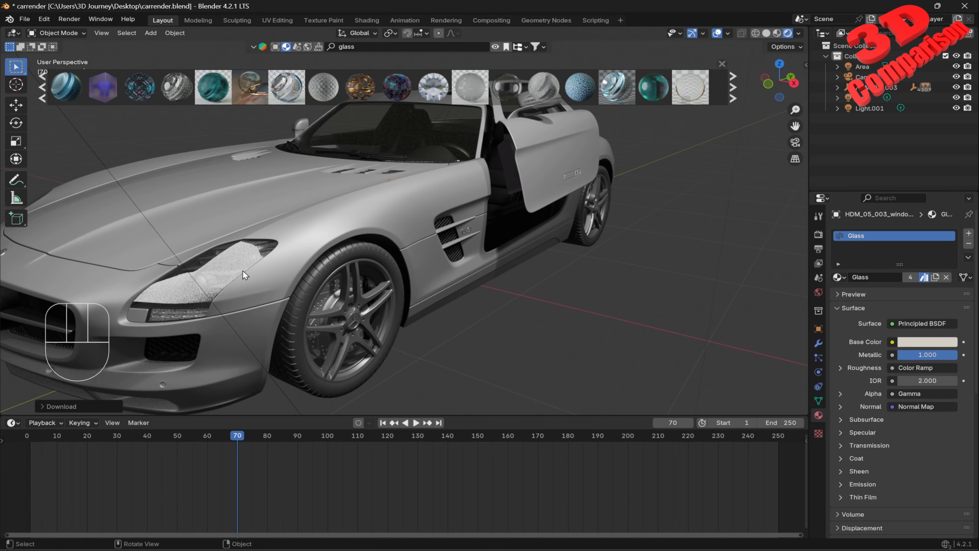
{"action": "key", "text": "F12"}
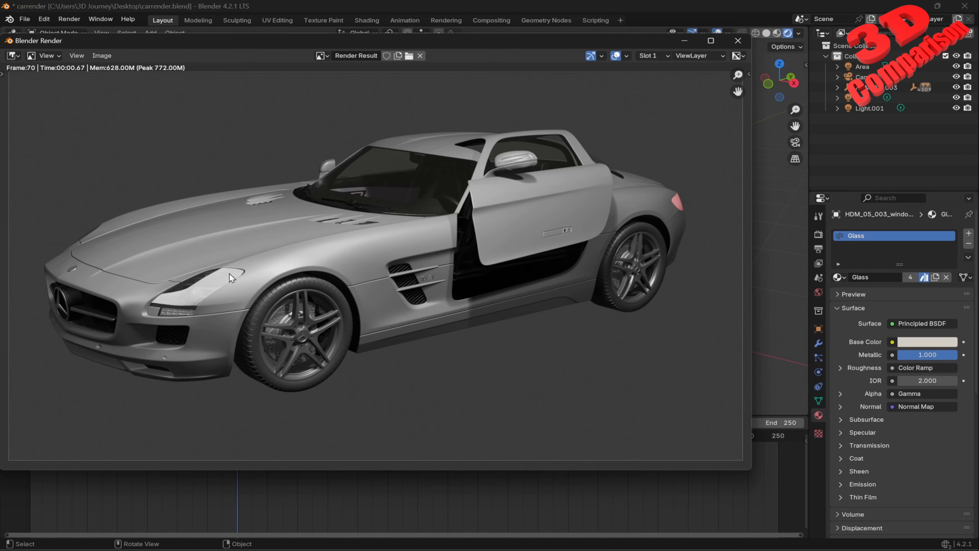
{"action": "left_click", "coordinate": [735, 42]}
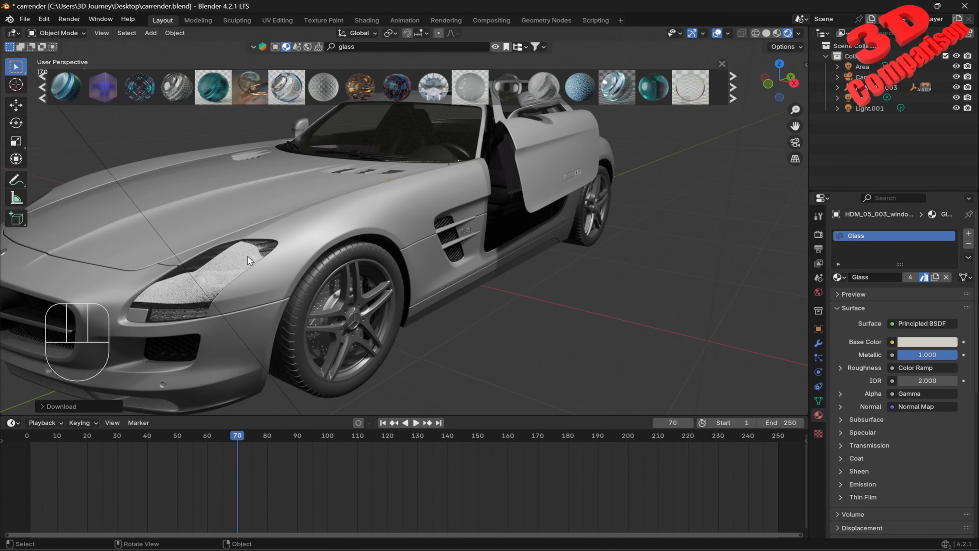
Select the headlight lens on the open-door side and examine its Raindrops On The Glass node network in the Shading workspace.
{"action": "left_click", "coordinate": [243, 261]}
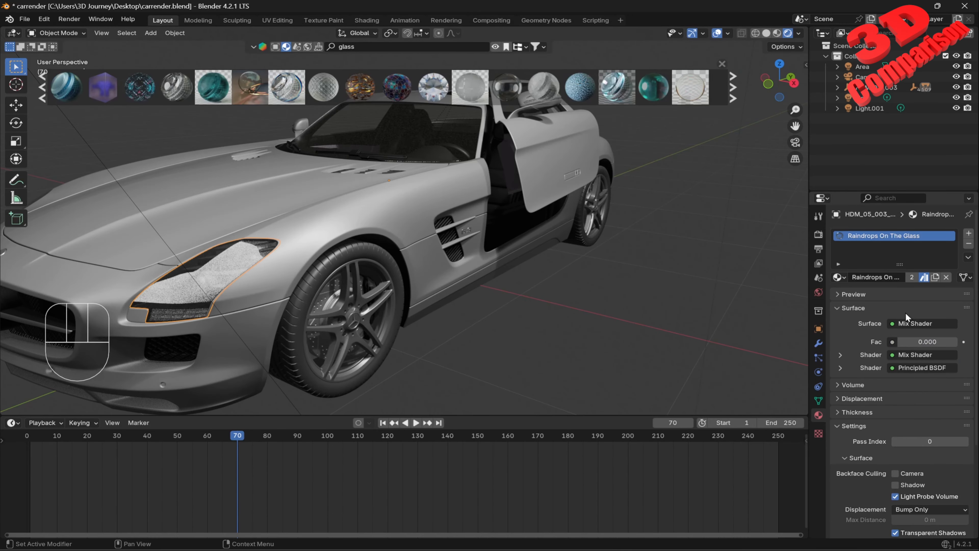
{"action": "scroll", "coordinate": [914, 391], "scroll_direction": "down", "scroll_amount": 3}
{"action": "scroll", "coordinate": [914, 393], "scroll_direction": "up", "scroll_amount": 3}
{"action": "left_click", "coordinate": [368, 21]}
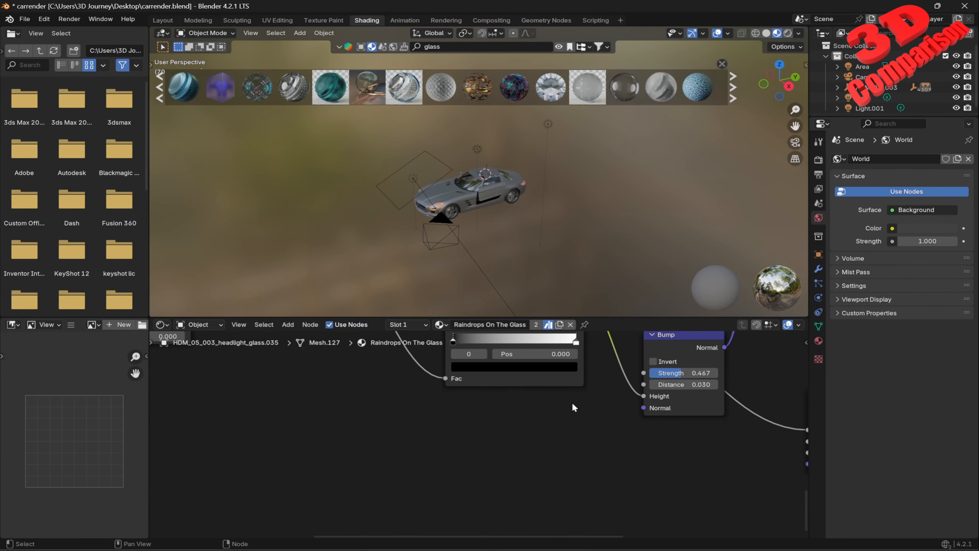
{"action": "middle_click_drag", "start_coordinate": [493, 482], "coordinate": [483, 488]}
{"action": "scroll", "coordinate": [476, 219], "scroll_direction": "up", "scroll_amount": 8}
{"action": "middle_click_drag", "start_coordinate": [459, 253], "coordinate": [495, 220]}
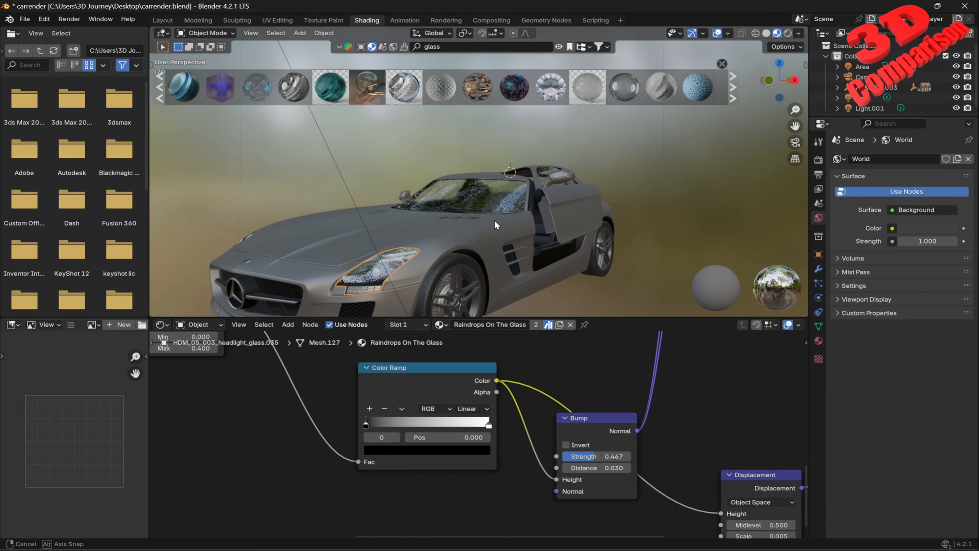
{"action": "scroll", "coordinate": [729, 410], "scroll_direction": "down", "scroll_amount": 1}
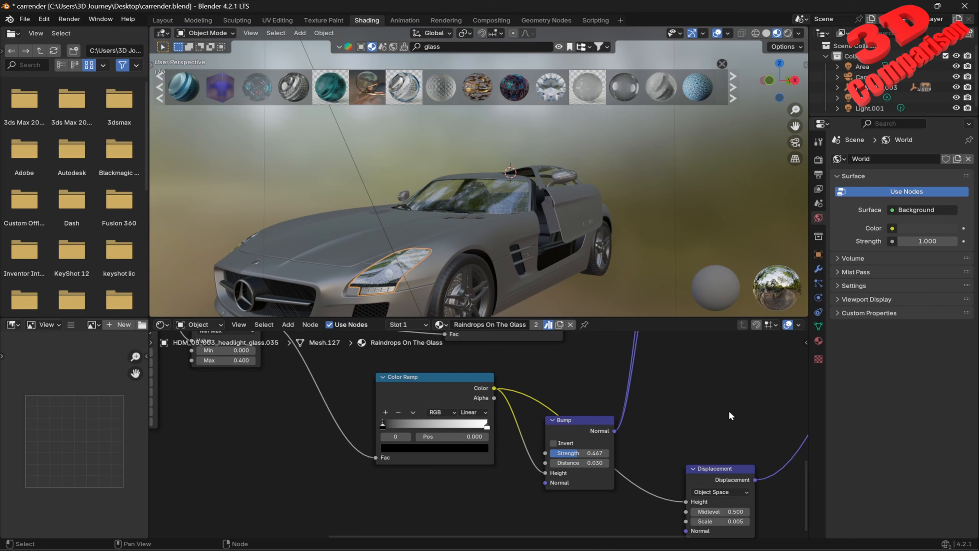
{"action": "scroll", "coordinate": [729, 411], "scroll_direction": "down", "scroll_amount": 1}
{"action": "middle_click_drag", "start_coordinate": [649, 376], "coordinate": [702, 417]}
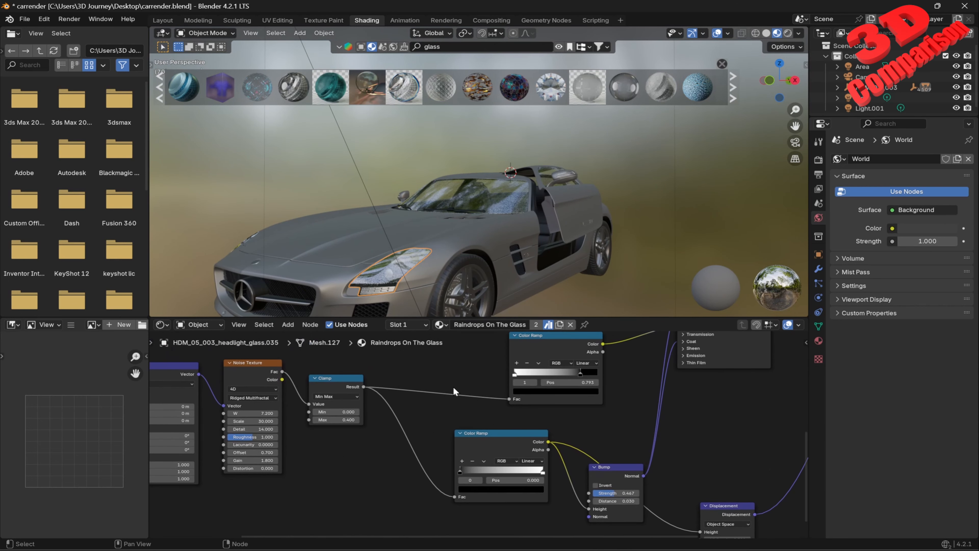
{"action": "middle_click_drag", "start_coordinate": [364, 435], "coordinate": [481, 442]}
{"action": "middle_click_drag", "start_coordinate": [238, 409], "coordinate": [326, 397]}
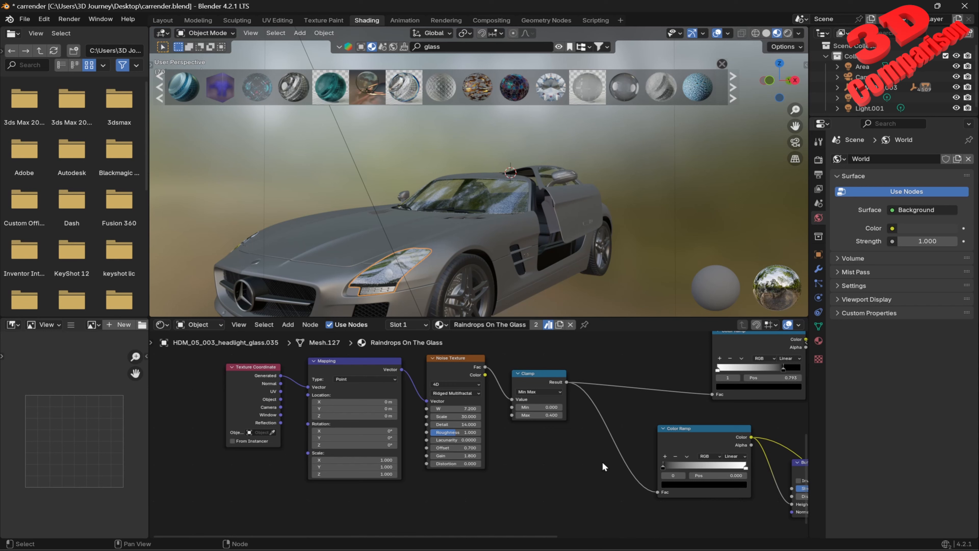
{"action": "middle_click_drag", "start_coordinate": [702, 415], "coordinate": [524, 421]}
{"action": "middle_click_drag", "start_coordinate": [653, 367], "coordinate": [585, 466]}
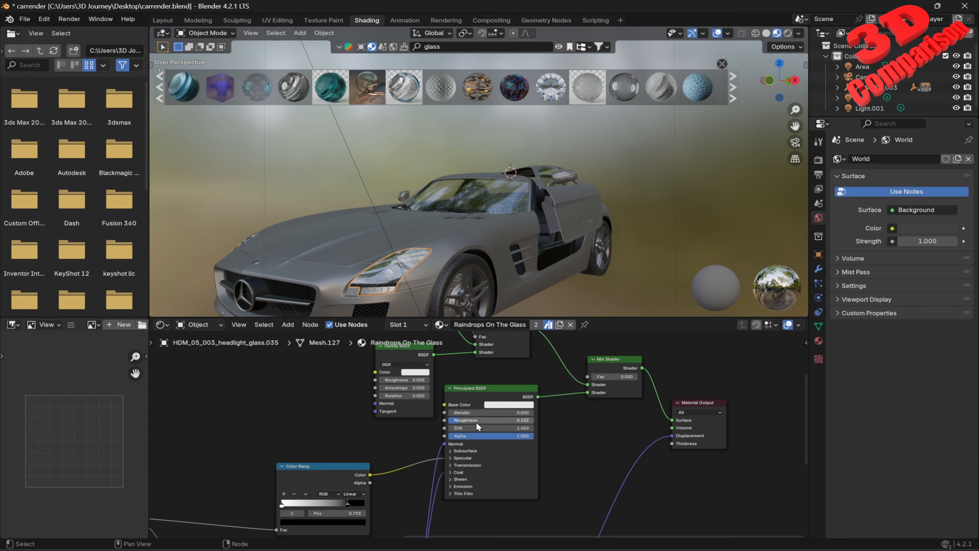
Set the headlight material's Principled BSDF metallic to 0.489 and roughness to 0.597, and check it with a render.
{"action": "mouse_move", "coordinate": [470, 420]}
{"action": "left_mouse_down"}
{"action": "mouse_move", "coordinate": [489, 420]}
{"action": "mouse_move", "coordinate": [463, 414]}
{"action": "mouse_move", "coordinate": [485, 412]}
{"action": "left_mouse_up"}
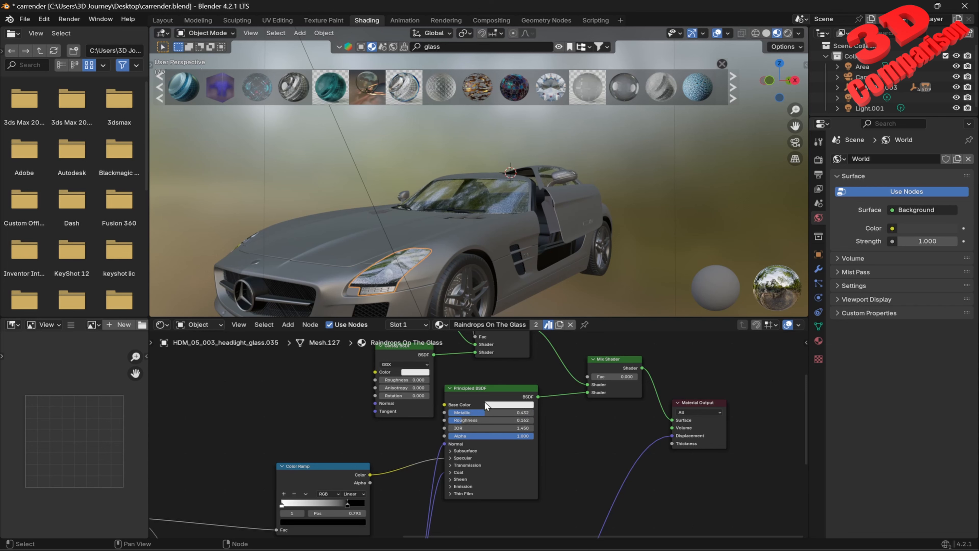
{"action": "mouse_move", "coordinate": [482, 413]}
{"action": "left_mouse_down"}
{"action": "mouse_move", "coordinate": [530, 412]}
{"action": "mouse_move", "coordinate": [447, 412]}
{"action": "mouse_move", "coordinate": [468, 412]}
{"action": "left_mouse_up"}
{"action": "left_click_drag", "start_coordinate": [469, 420], "coordinate": [491, 413]}
{"action": "key", "text": "F12"}
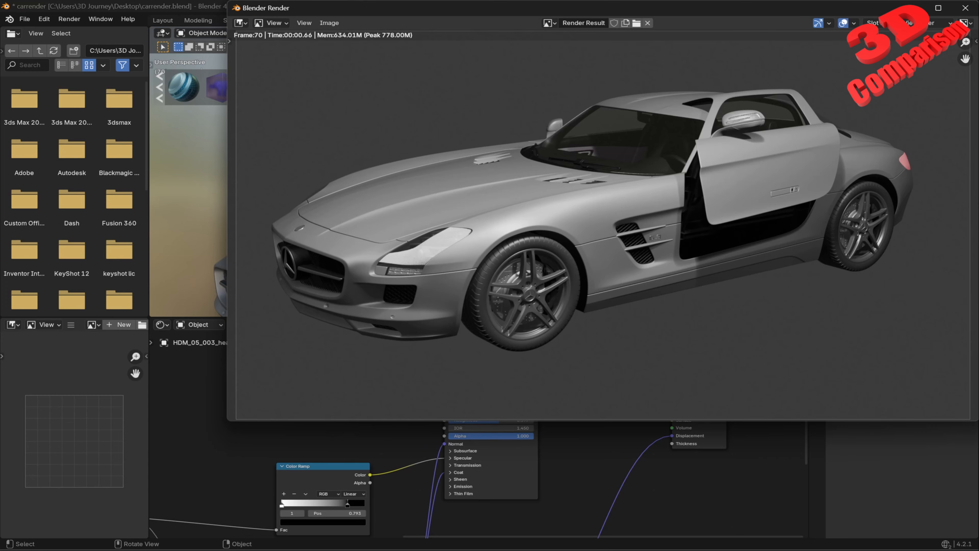
{"action": "left_click", "coordinate": [965, 7]}
Set the Glossy BSDF rotation to 0.240 in the headlight glass material.
{"action": "middle_click_drag", "start_coordinate": [593, 412], "coordinate": [617, 376]}
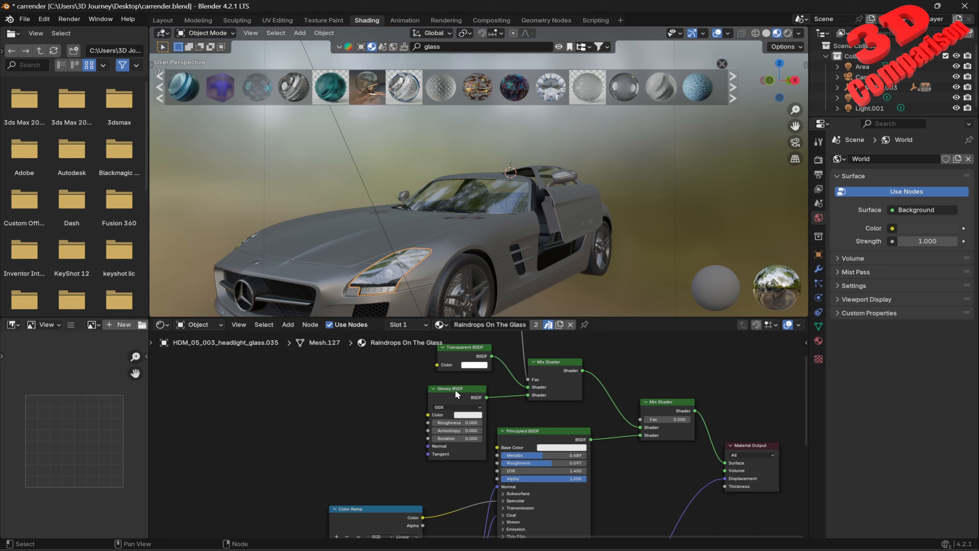
{"action": "mouse_move", "coordinate": [446, 440]}
{"action": "left_mouse_down"}
{"action": "mouse_move", "coordinate": [455, 439]}
{"action": "mouse_move", "coordinate": [443, 436]}
{"action": "left_mouse_up"}
{"action": "middle_click_drag", "start_coordinate": [611, 494], "coordinate": [615, 440]}
{"action": "middle_click_drag", "start_coordinate": [512, 496], "coordinate": [673, 424]}
{"action": "middle_click_drag", "start_coordinate": [472, 394], "coordinate": [346, 476]}
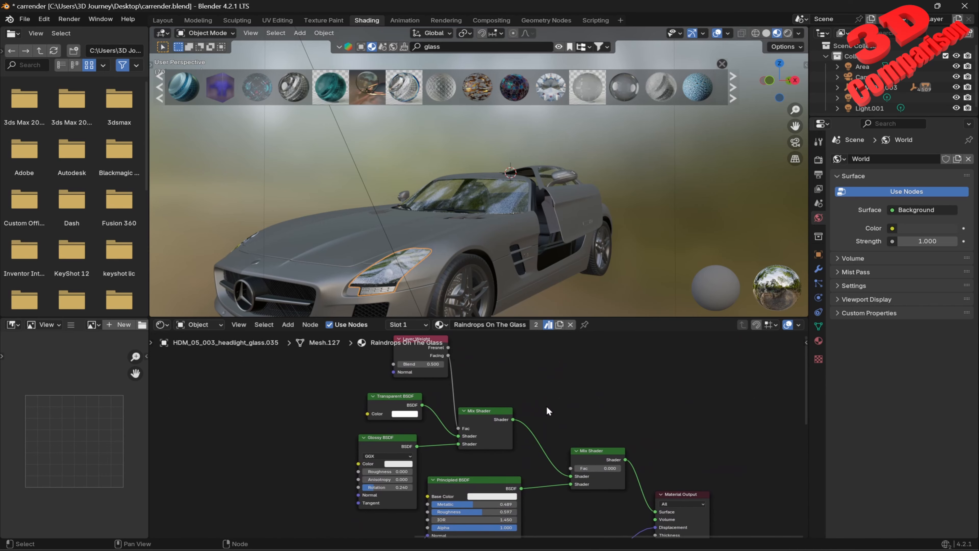
Return to the Layout workspace, browse further glass materials and apply Car windshield glass to the headlight lens on the open-door side.
{"action": "left_click", "coordinate": [164, 20]}
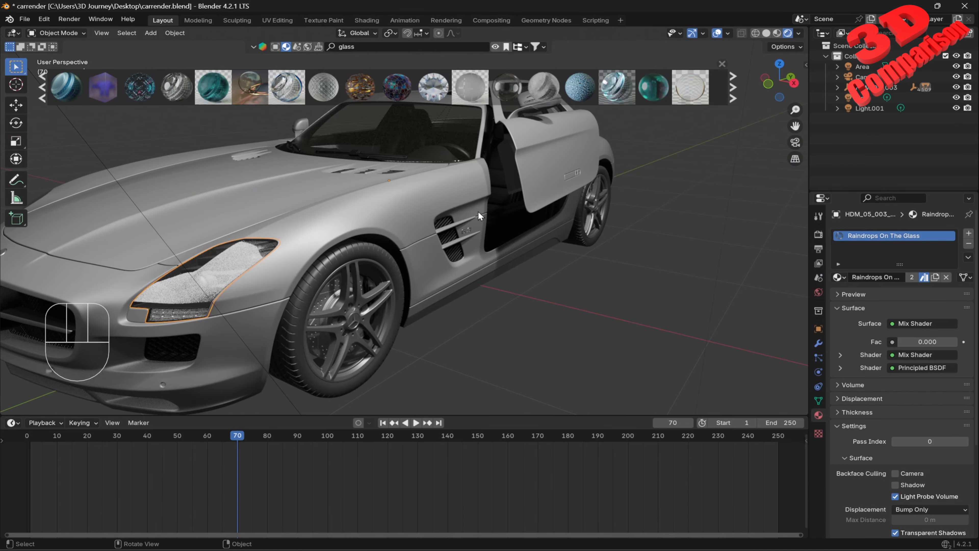
{"action": "mouse_move", "coordinate": [658, 96]}
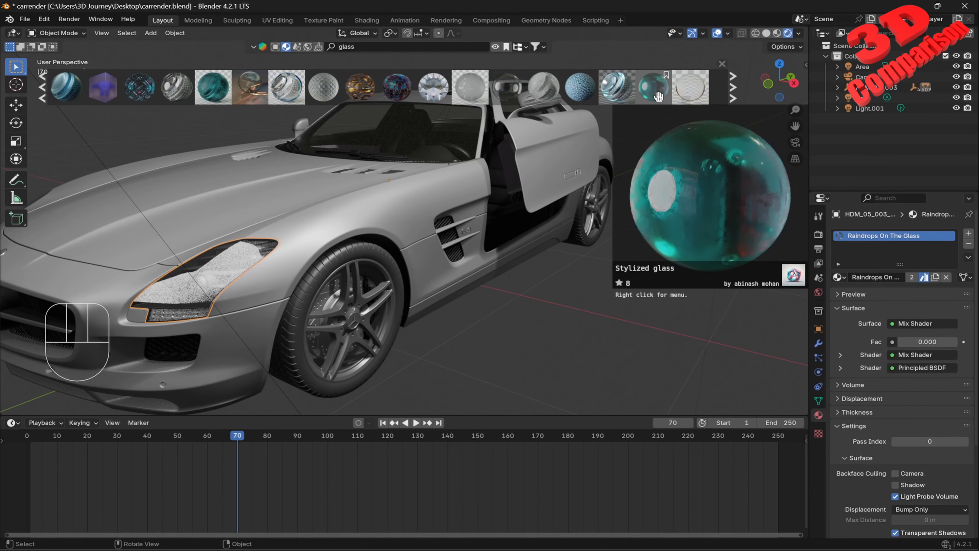
{"action": "left_click", "coordinate": [733, 87]}
{"action": "mouse_move", "coordinate": [615, 96]}
{"action": "mouse_move", "coordinate": [579, 91]}
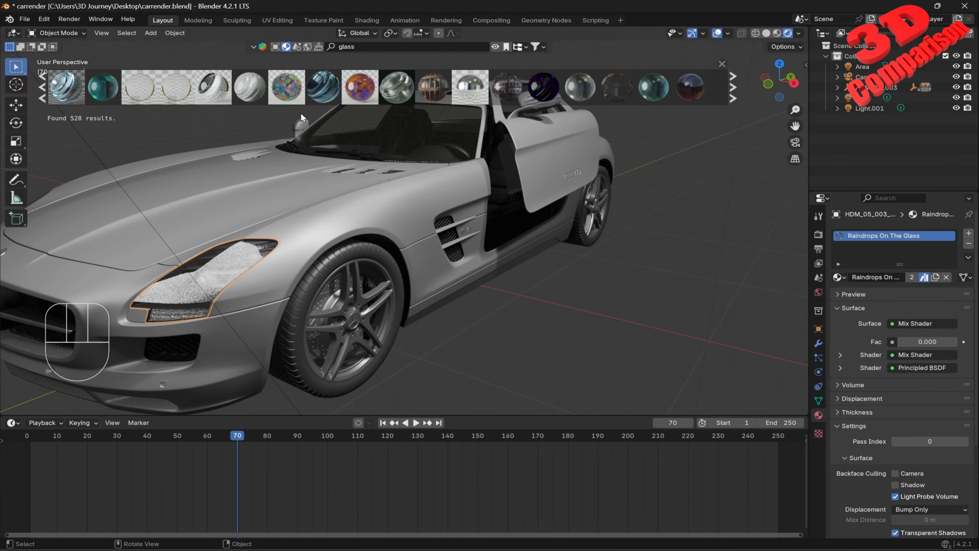
{"action": "mouse_move", "coordinate": [184, 99]}
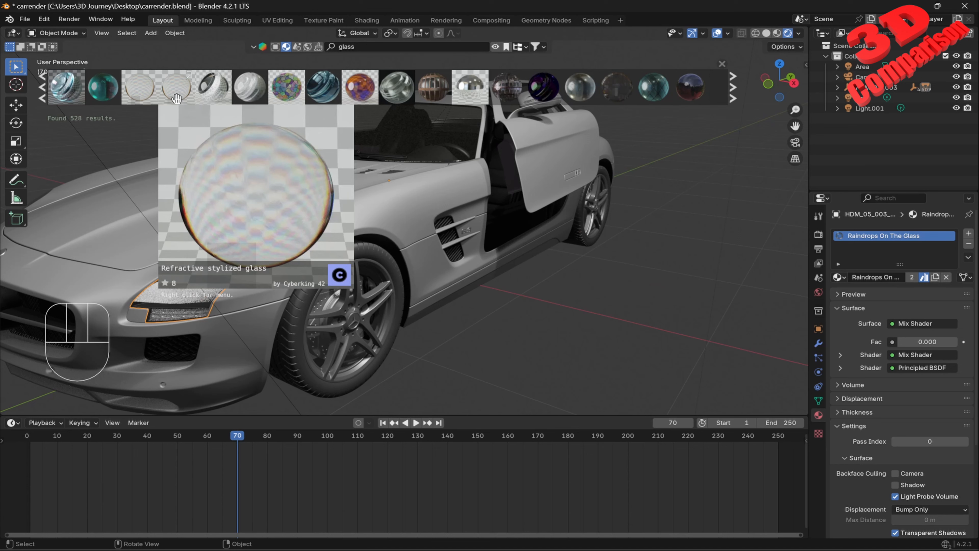
{"action": "mouse_move", "coordinate": [685, 88]}
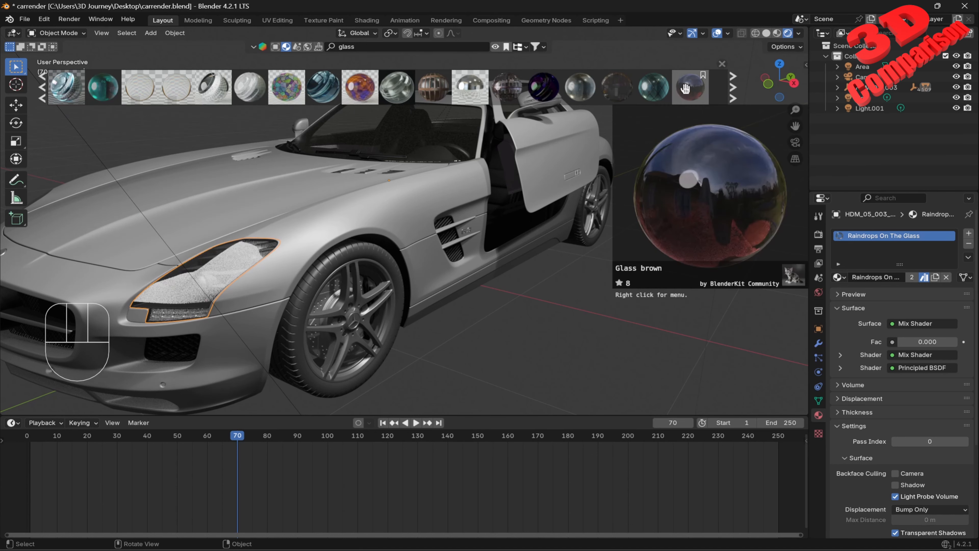
{"action": "left_click", "coordinate": [733, 87]}
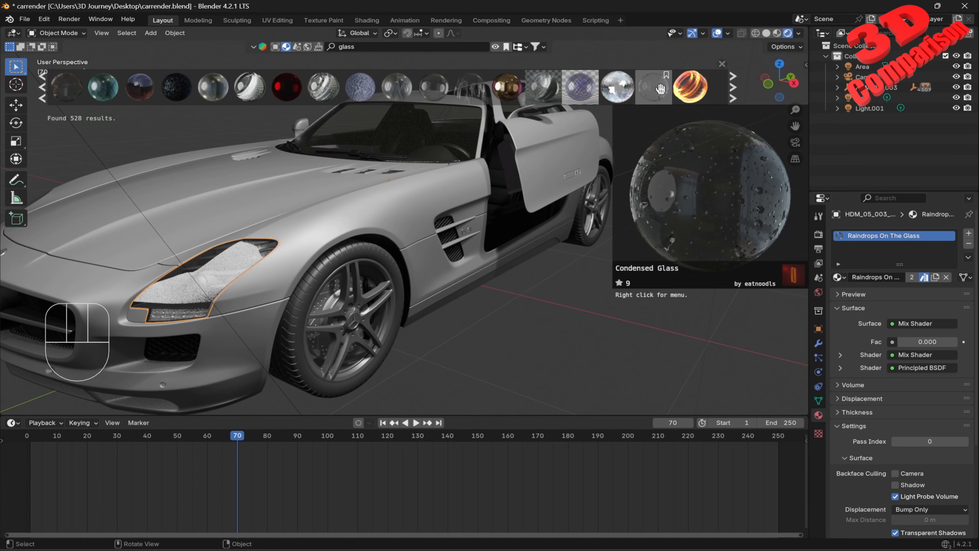
{"action": "mouse_move", "coordinate": [425, 94]}
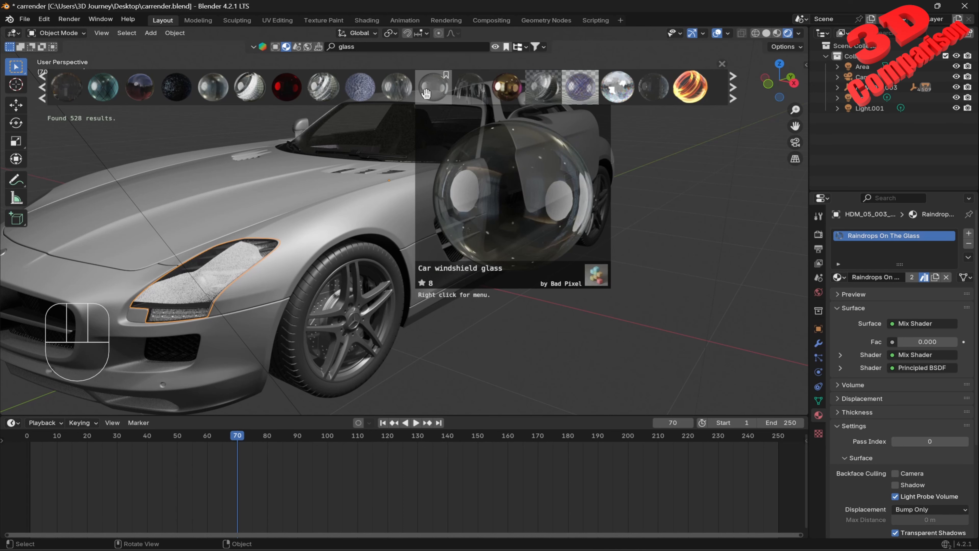
{"action": "left_click_drag", "start_coordinate": [425, 93], "coordinate": [234, 259]}
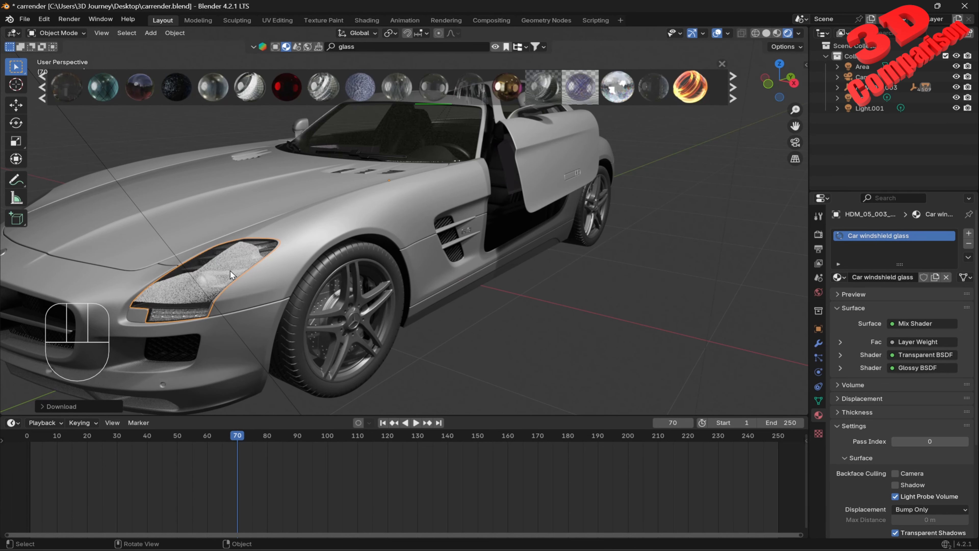
Move the area light freely to a new position near the front of the car.
{"action": "middle_click_drag", "start_coordinate": [353, 279], "coordinate": [379, 264]}
{"action": "scroll", "coordinate": [410, 256], "scroll_direction": "down", "scroll_amount": 6}
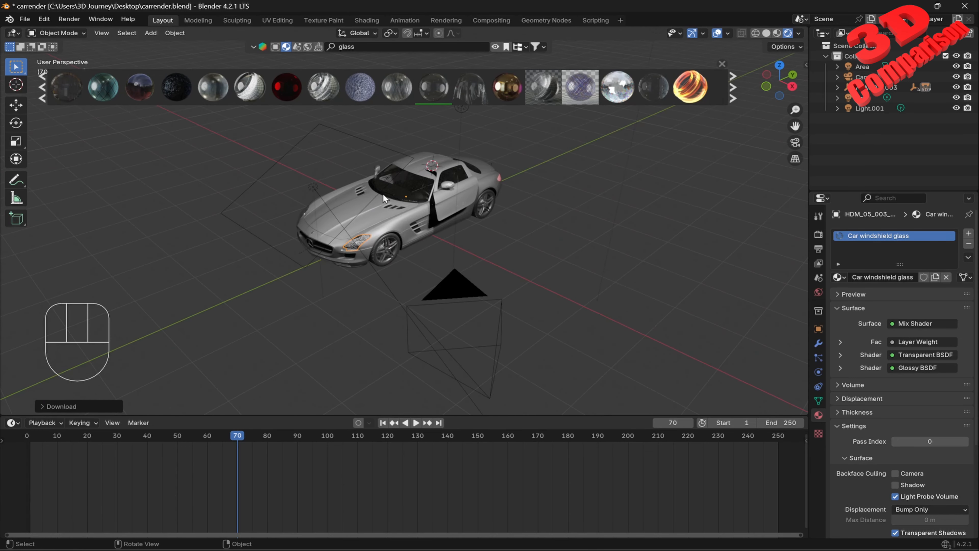
{"action": "left_click", "coordinate": [394, 156]}
{"action": "key", "text": "g"}
{"action": "left_click", "coordinate": [371, 193]}
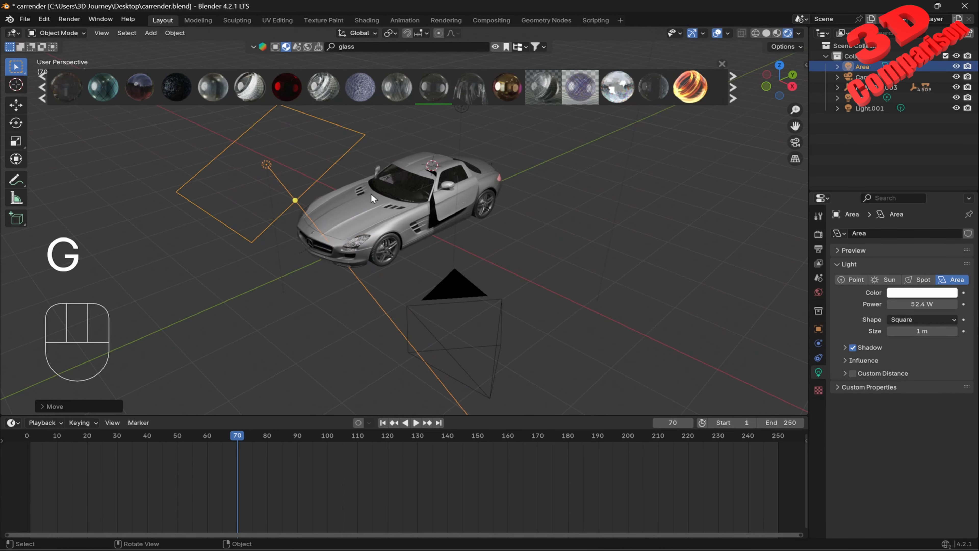
{"action": "mouse_move", "coordinate": [374, 192]}
{"action": "middle_mouse_down"}
{"action": "mouse_move", "coordinate": [374, 176]}
{"action": "mouse_move", "coordinate": [390, 196]}
{"action": "middle_mouse_up"}
{"action": "key", "text": "g"}
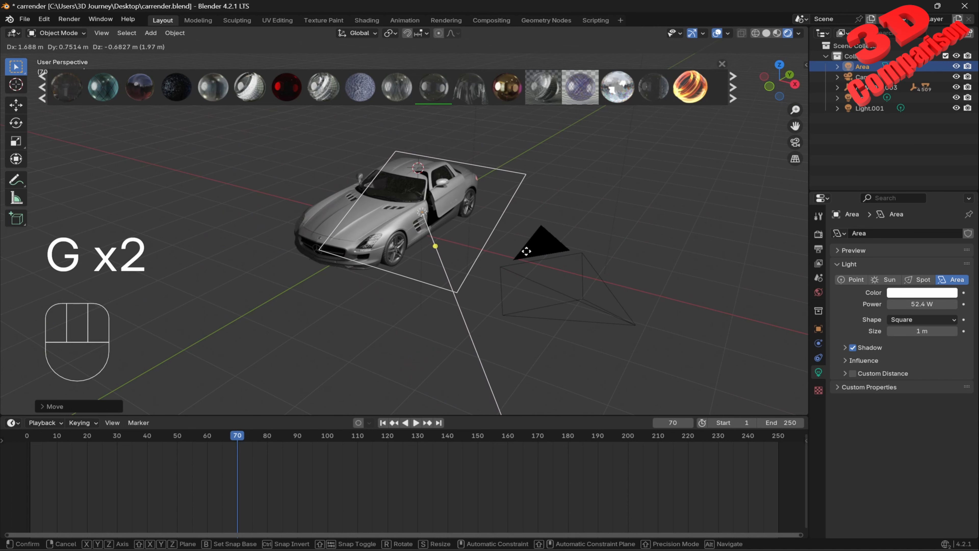
{"action": "left_click", "coordinate": [527, 257]}
Move the area light along the X axis to the far side of the car's front end.
{"action": "middle_click_drag", "start_coordinate": [519, 252], "coordinate": [502, 228]}
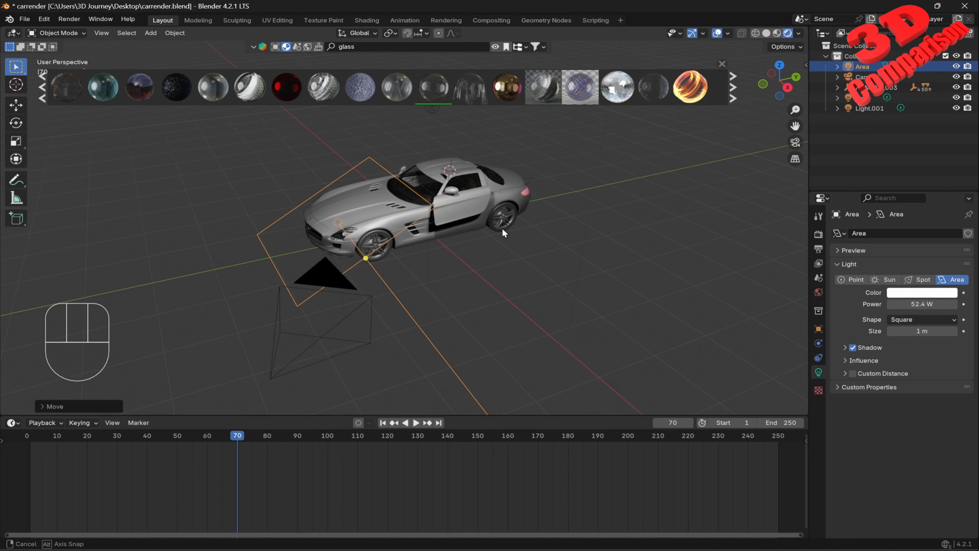
{"action": "key", "text": "g"}
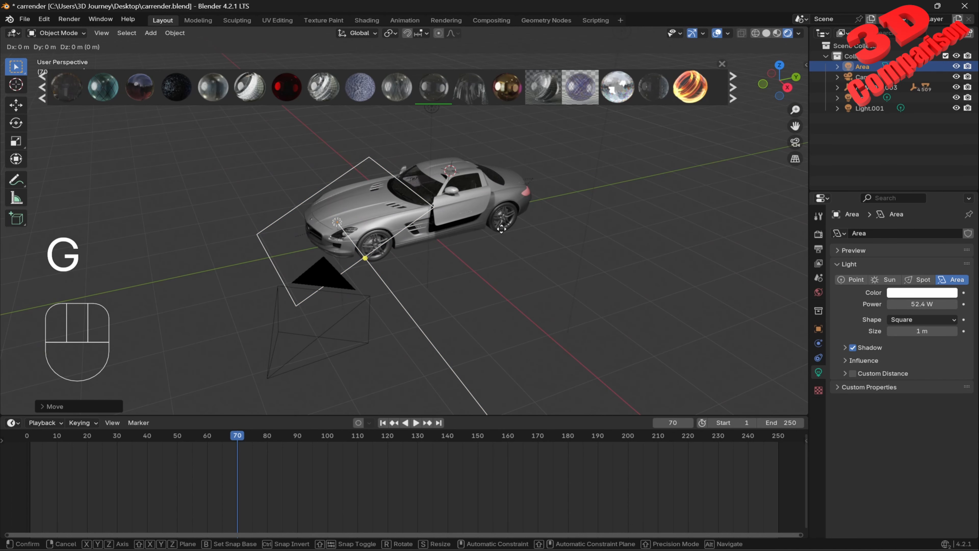
{"action": "key", "text": "x"}
{"action": "left_click", "coordinate": [501, 259]}
{"action": "scroll", "coordinate": [500, 259], "scroll_direction": "down", "scroll_amount": 2}
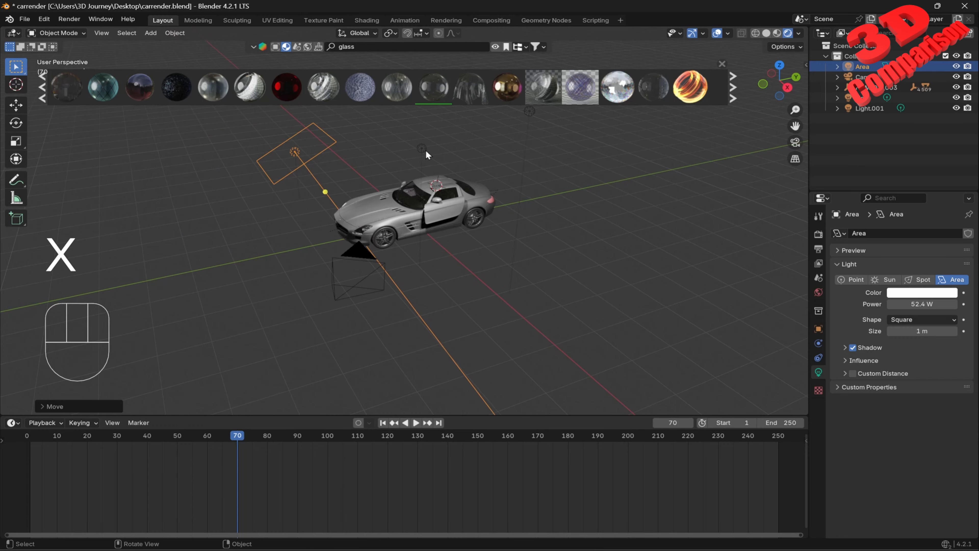
Duplicate the point light above the car and place the copy over the front of the car near the area light.
{"action": "left_click", "coordinate": [427, 154]}
{"action": "key", "text": "shift+d"}
{"action": "left_click", "coordinate": [337, 177]}
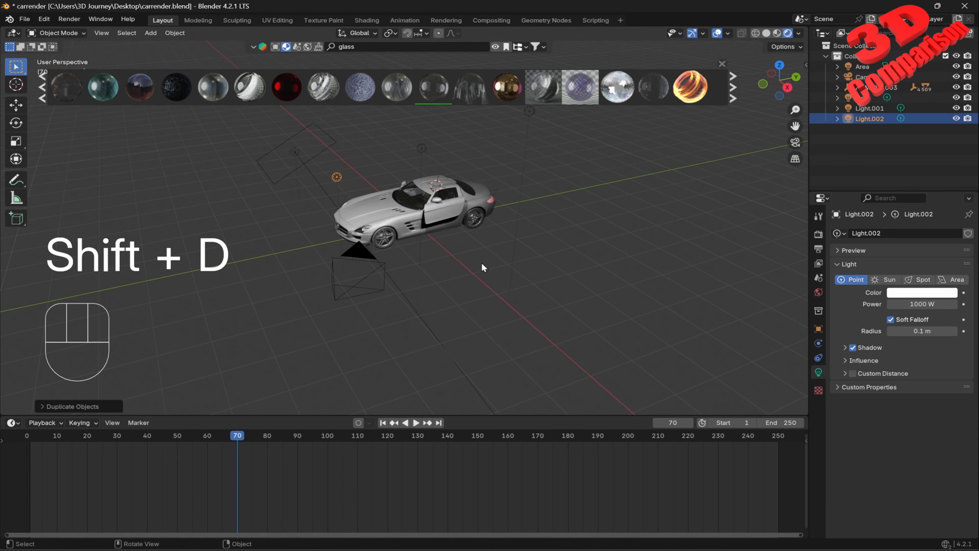
Render frame 70 and inspect the headlight, front wheel, windshield and open door up close under the new lighting.
{"action": "key", "text": "F12"}
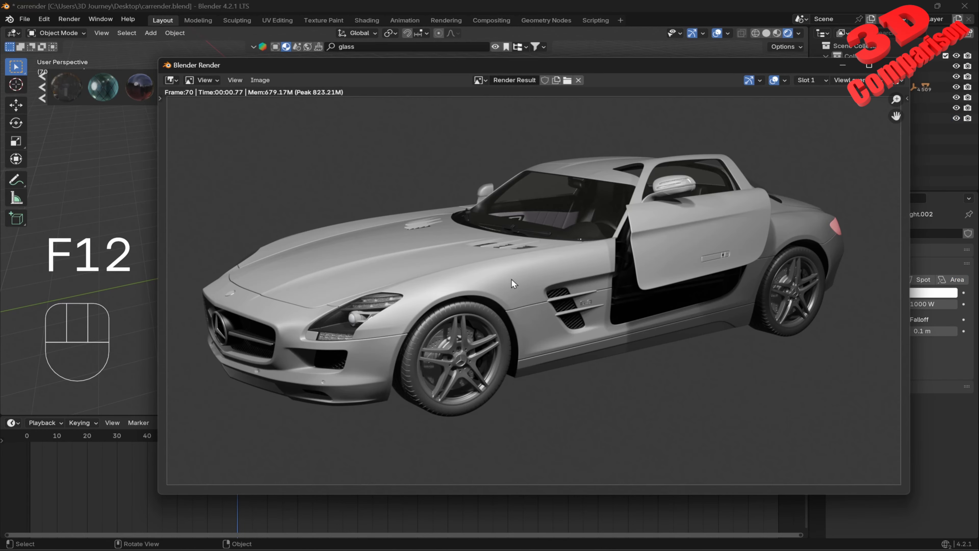
{"action": "scroll", "coordinate": [454, 315], "scroll_direction": "up", "scroll_amount": 3}
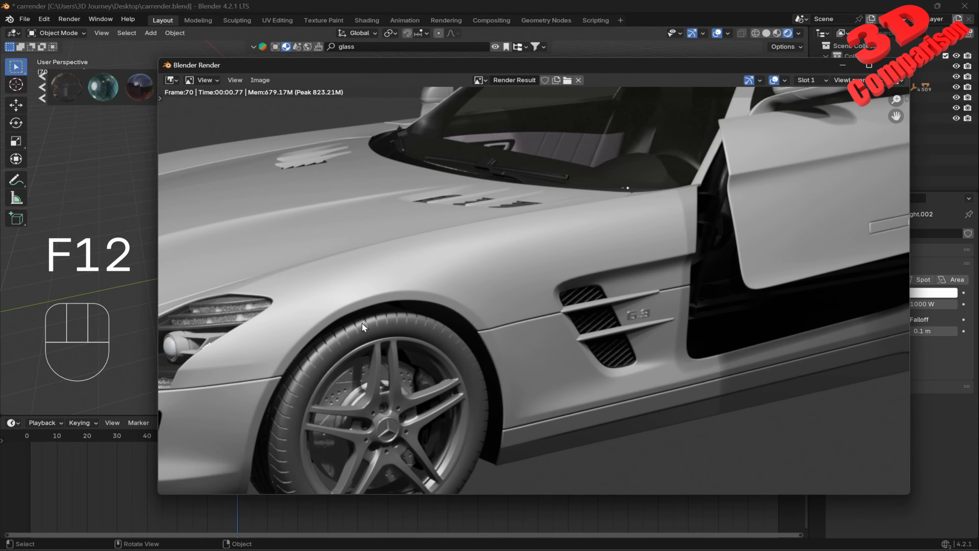
{"action": "middle_click_drag", "start_coordinate": [340, 330], "coordinate": [538, 265]}
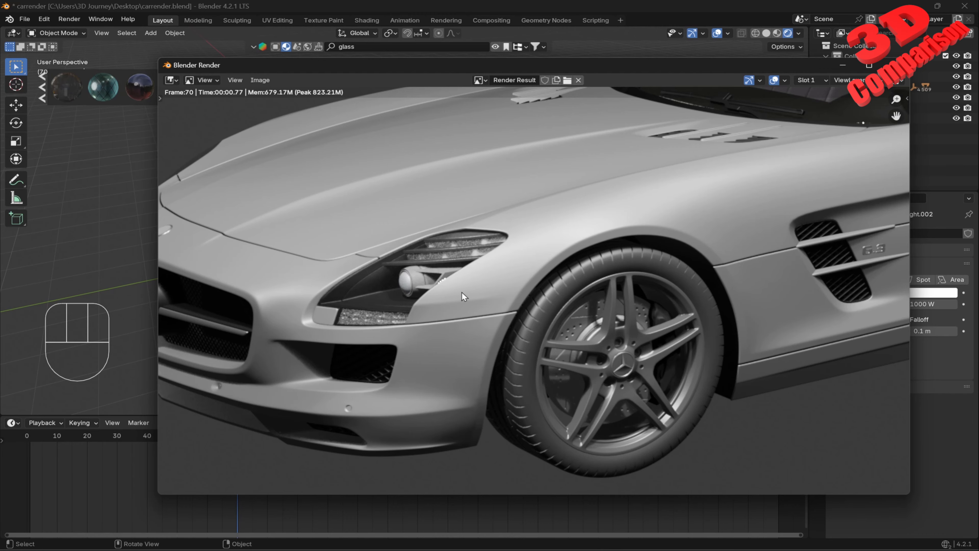
{"action": "scroll", "coordinate": [435, 285], "scroll_direction": "down", "scroll_amount": 4}
{"action": "scroll", "coordinate": [534, 291], "scroll_direction": "up", "scroll_amount": 4}
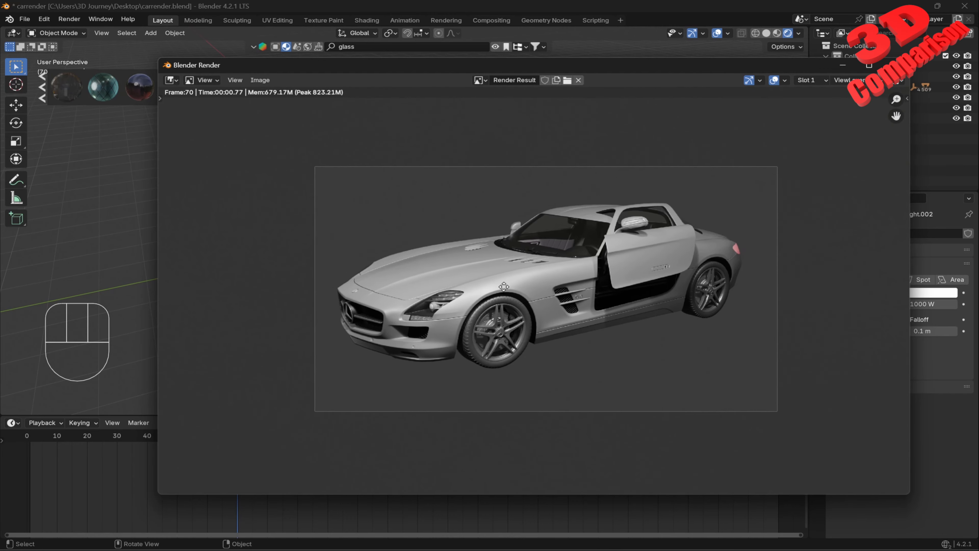
{"action": "scroll", "coordinate": [534, 291], "scroll_direction": "up", "scroll_amount": 2}
{"action": "scroll", "coordinate": [534, 291], "scroll_direction": "down", "scroll_amount": 2}
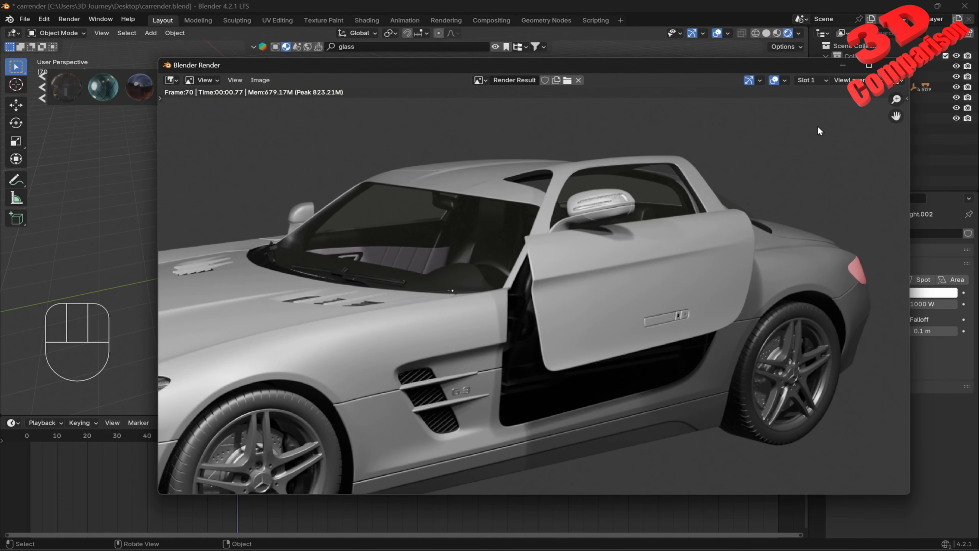
{"action": "left_click", "coordinate": [895, 65]}
Set the render output resolution to 3840 × 2160 px.
{"action": "left_click", "coordinate": [821, 238]}
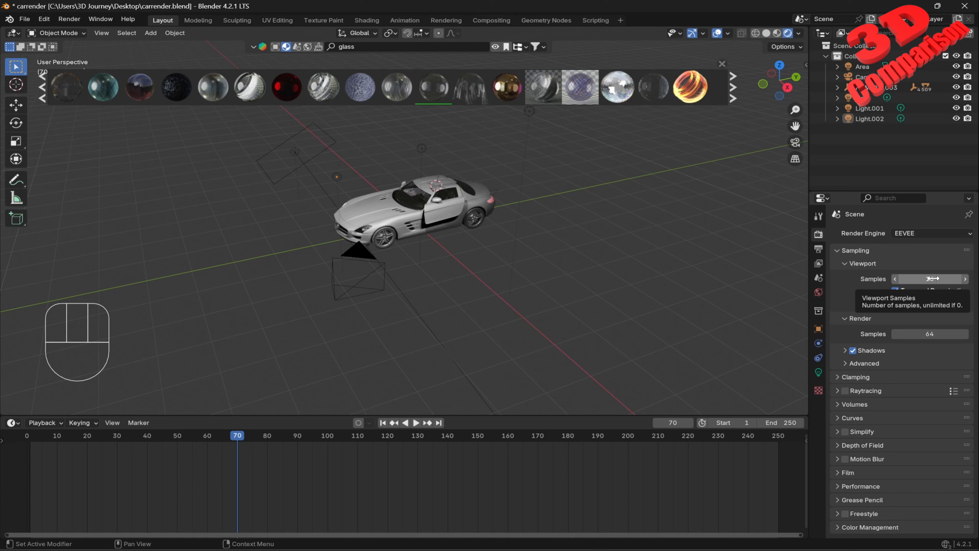
{"action": "left_click", "coordinate": [819, 249]}
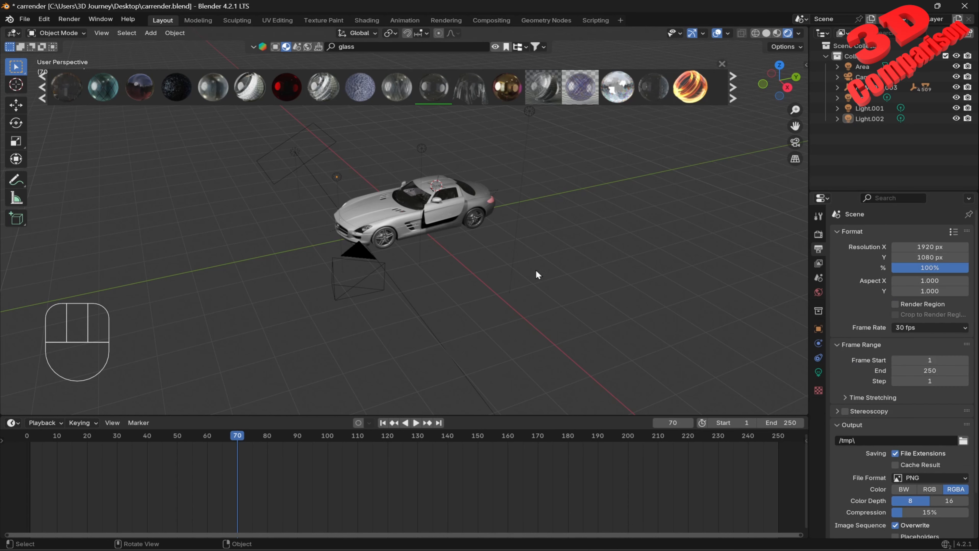
{"action": "left_click", "coordinate": [920, 248]}
{"action": "type", "text": "384"}
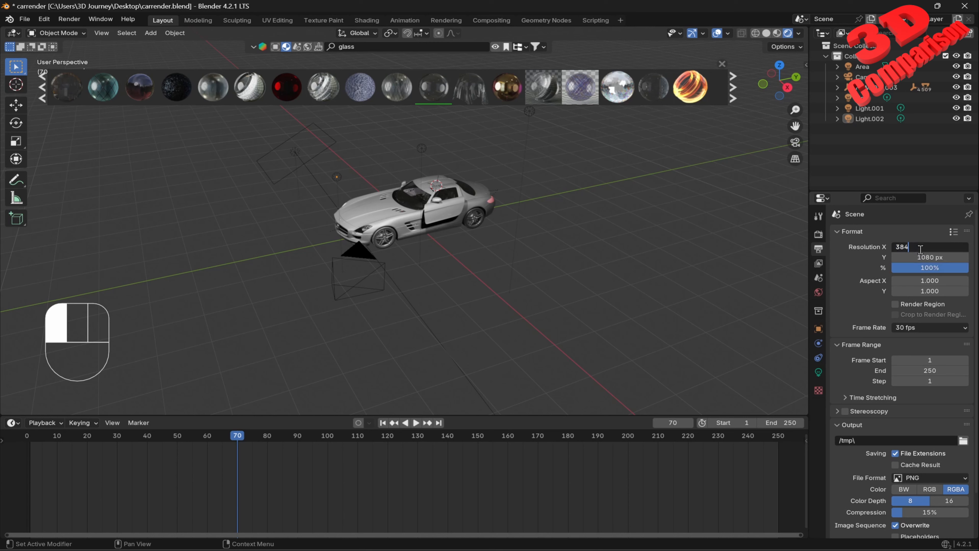
{"action": "type", "text": "0"}
{"action": "left_click", "coordinate": [919, 256]}
{"action": "type", "text": "21"}
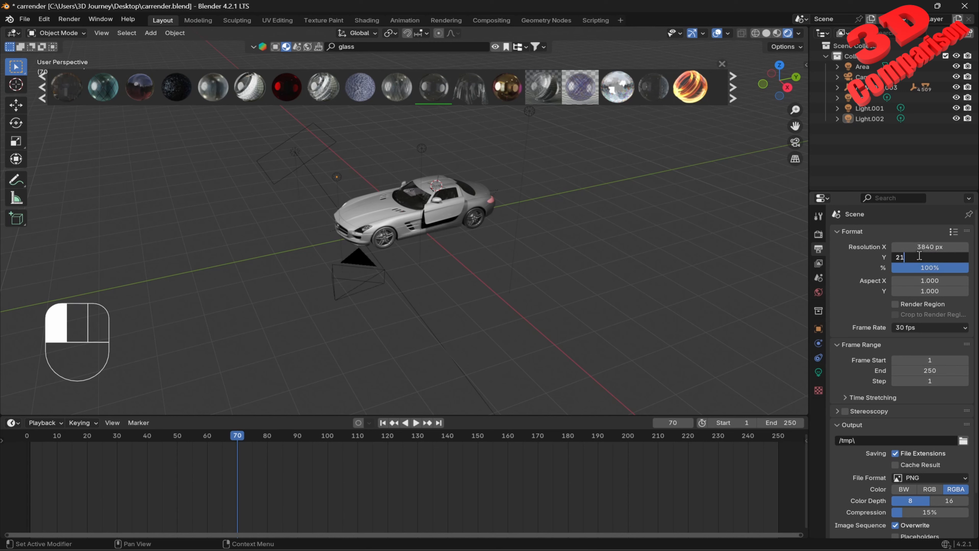
{"action": "type", "text": "60"}
{"action": "key", "text": "Return"}
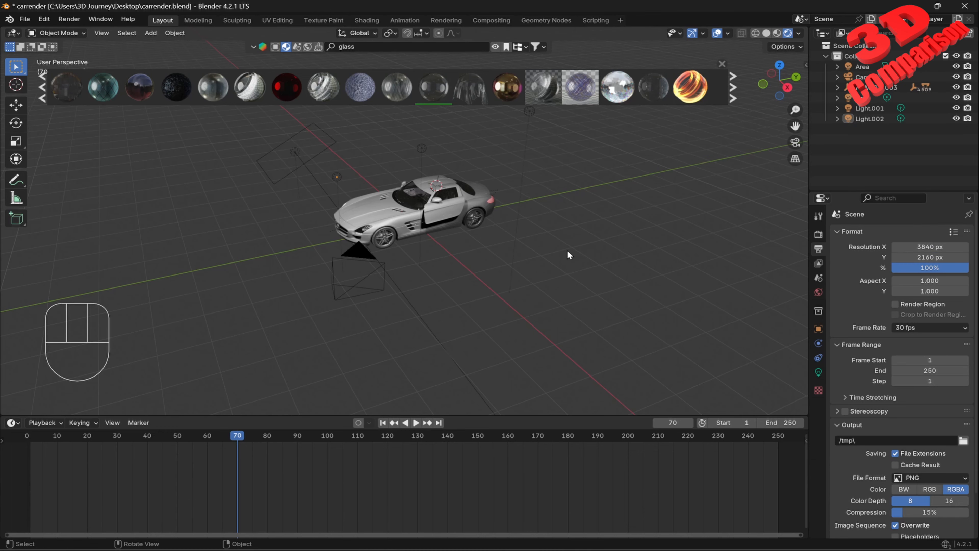
Render frame 70 at the new resolution and examine the front wheel, brake disc and hub emblem up close.
{"action": "key", "text": "F12"}
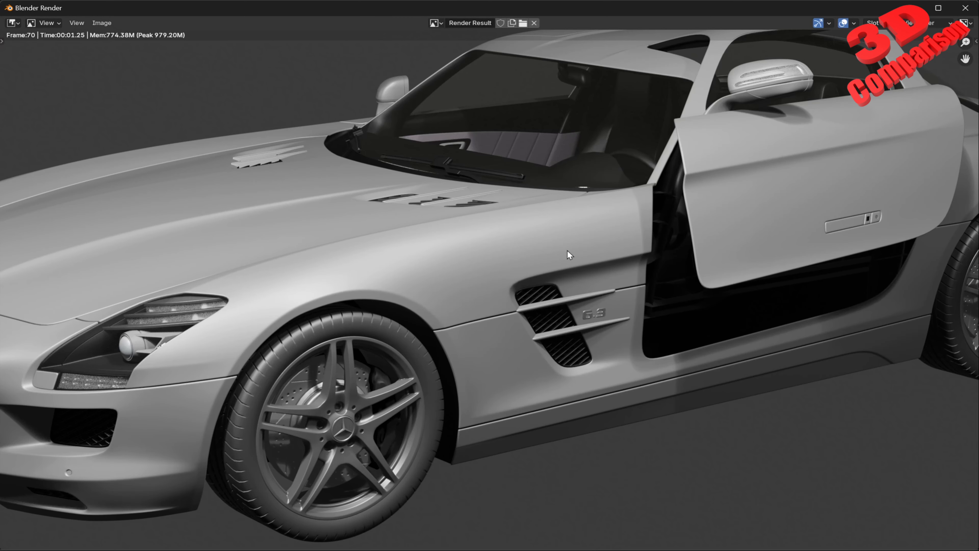
{"action": "key", "text": "Home"}
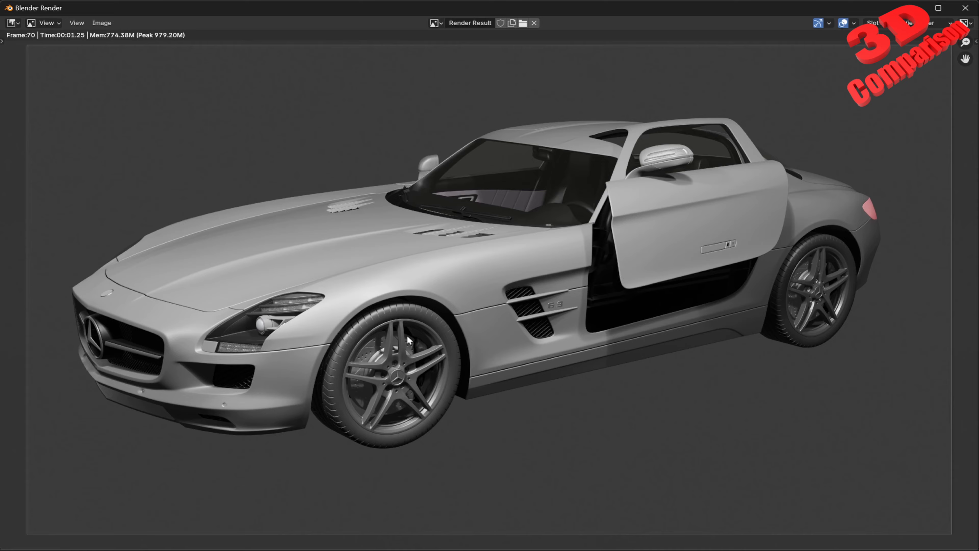
{"action": "middle_click_drag", "start_coordinate": [407, 333], "coordinate": [537, 246]}
{"action": "scroll", "coordinate": [535, 258], "scroll_direction": "up", "scroll_amount": 1}
{"action": "scroll", "coordinate": [536, 258], "scroll_direction": "up", "scroll_amount": 3}
{"action": "middle_click_drag", "start_coordinate": [427, 225], "coordinate": [582, 284]}
{"action": "middle_click_drag", "start_coordinate": [681, 310], "coordinate": [486, 263]}
{"action": "scroll", "coordinate": [486, 263], "scroll_direction": "up", "scroll_amount": 6}
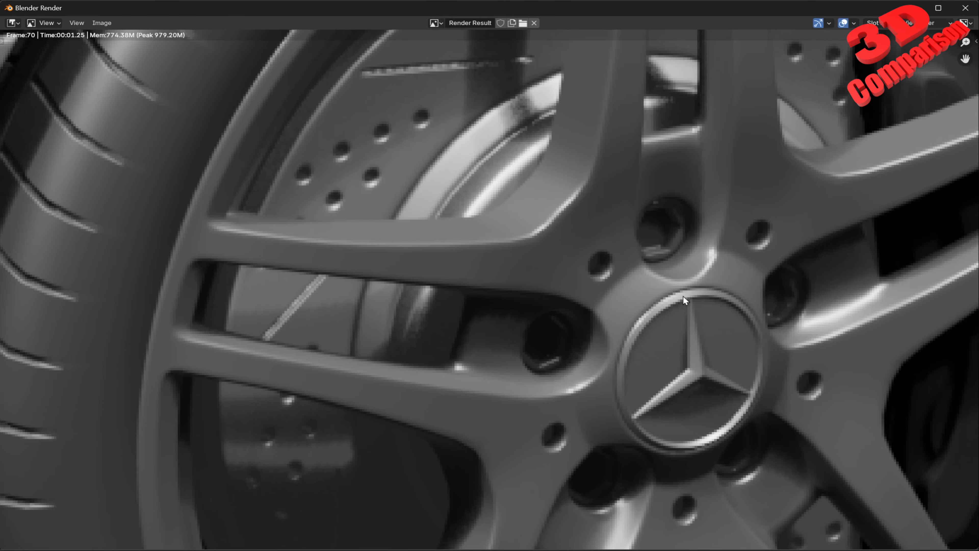
{"action": "scroll", "coordinate": [676, 304], "scroll_direction": "down", "scroll_amount": 1}
{"action": "scroll", "coordinate": [678, 307], "scroll_direction": "down", "scroll_amount": 1}
{"action": "scroll", "coordinate": [618, 280], "scroll_direction": "up", "scroll_amount": 6}
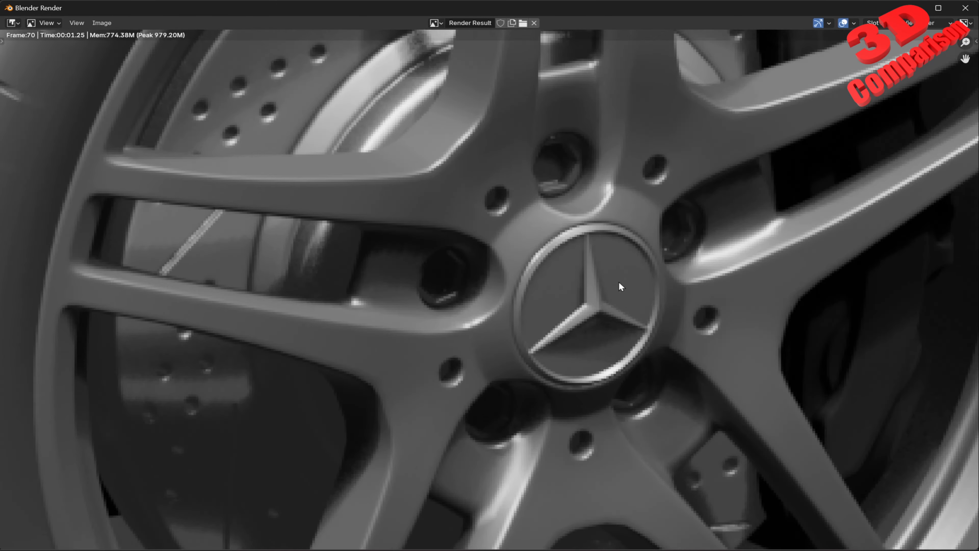
{"action": "scroll", "coordinate": [785, 288], "scroll_direction": "down", "scroll_amount": 15}
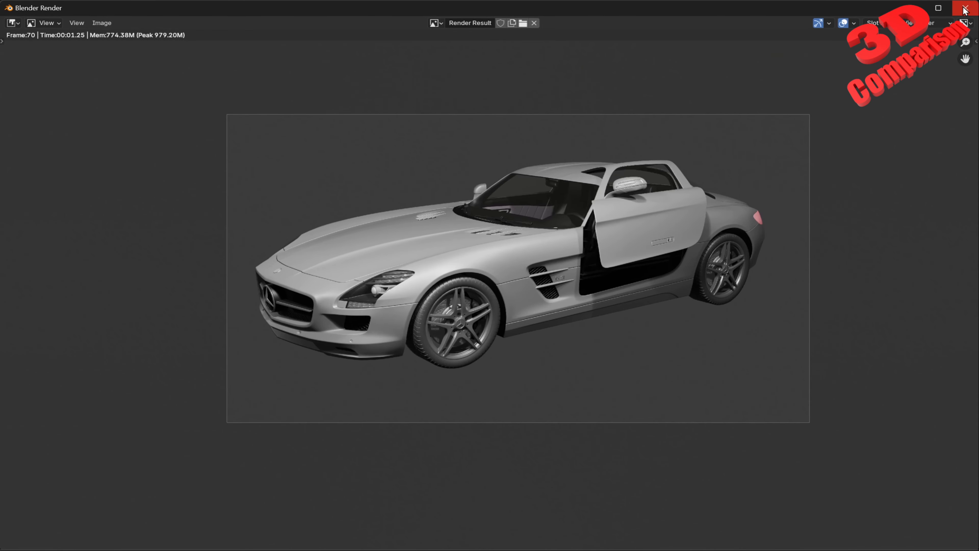
Save the rendered image to the Desktop as a PNG named carside.
{"action": "left_click", "coordinate": [101, 24]}
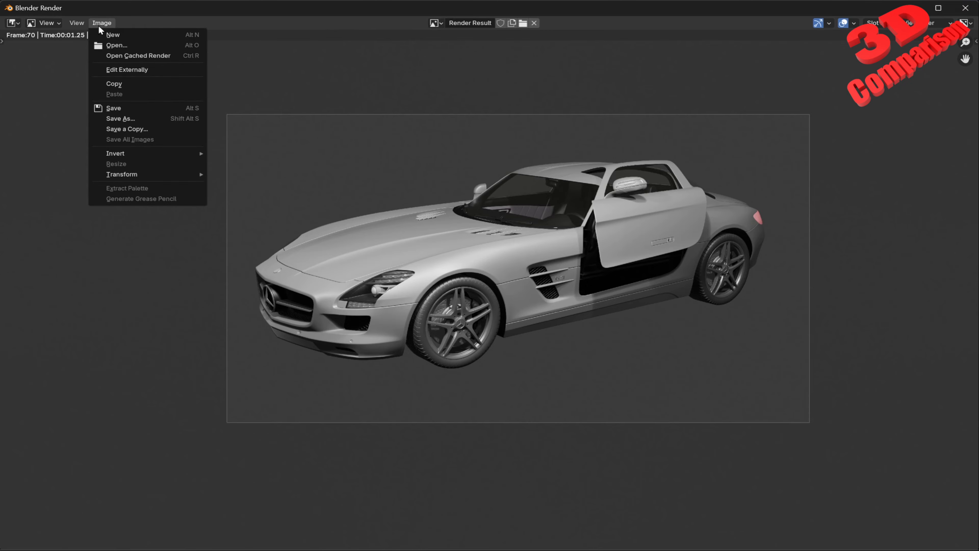
{"action": "left_click", "coordinate": [120, 119]}
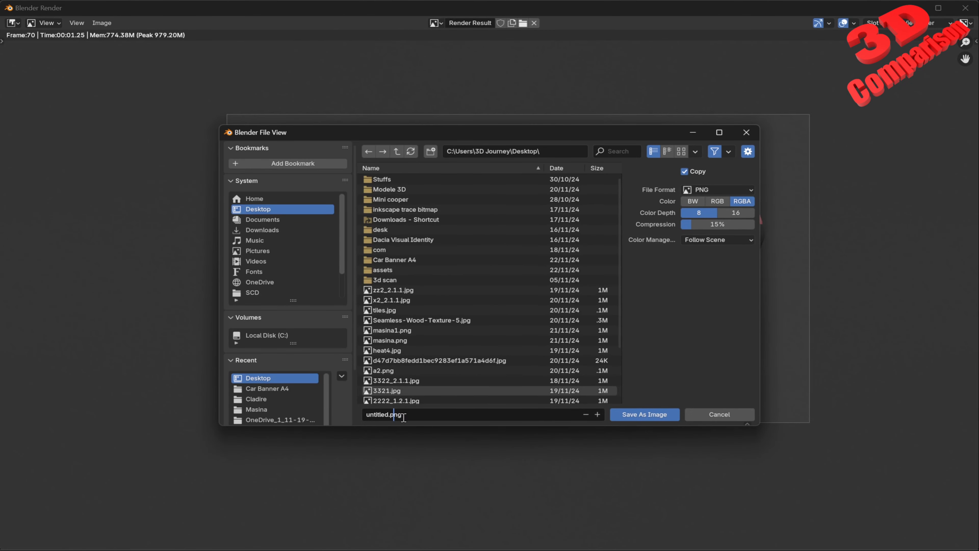
{"action": "key", "text": "BackSpace"}
{"action": "key", "text": "BackSpace"}
{"action": "key", "text": "BackSpace"}
{"action": "key", "text": "BackSpace"}
{"action": "key", "text": "BackSpace"}
{"action": "key", "text": "BackSpace"}
{"action": "key", "text": "BackSpace"}
{"action": "key", "text": "BackSpace"}
{"action": "type", "text": "crrside"}
{"action": "left_click", "coordinate": [651, 415]}
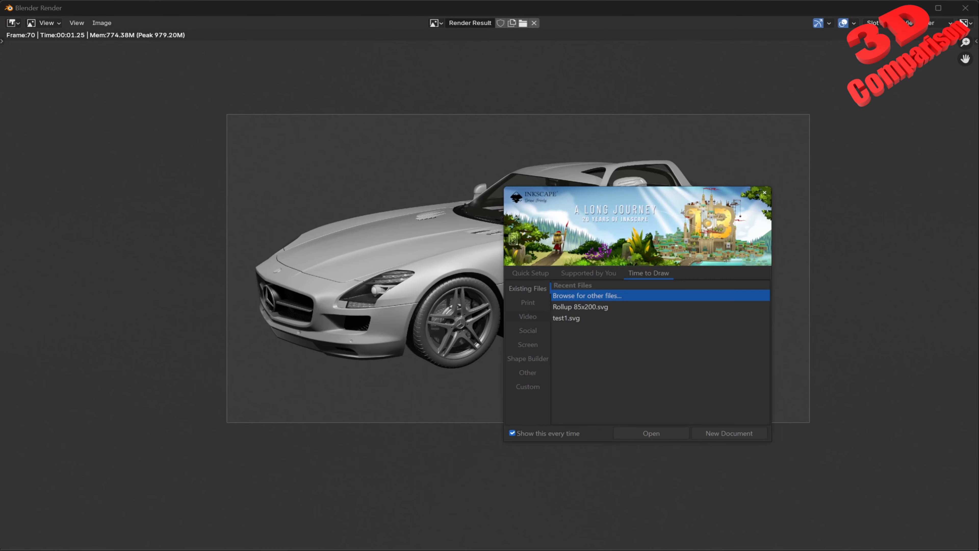
Create a new A4 portrait document from the print templates in Inkscape.
{"action": "left_click", "coordinate": [531, 302]}
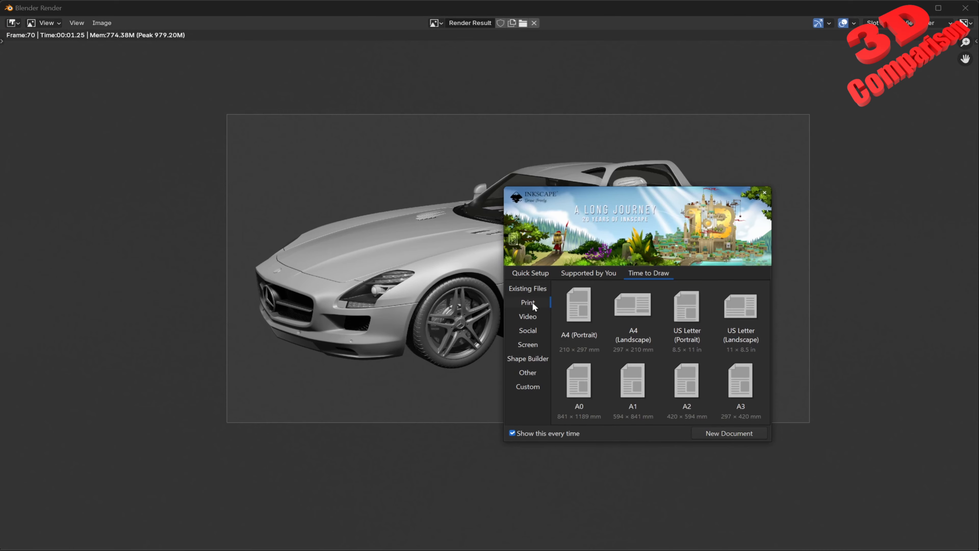
{"action": "left_click", "coordinate": [584, 306]}
{"action": "left_click", "coordinate": [584, 306]}
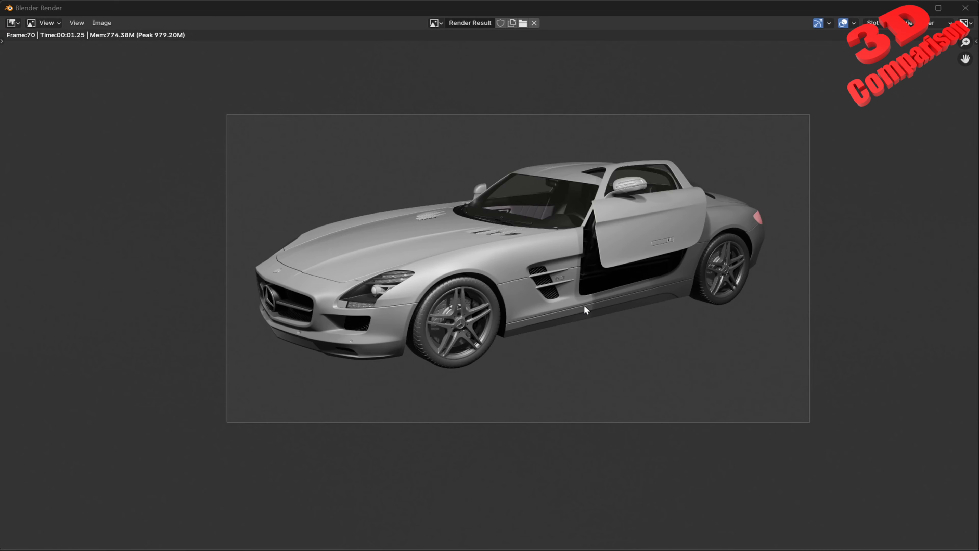
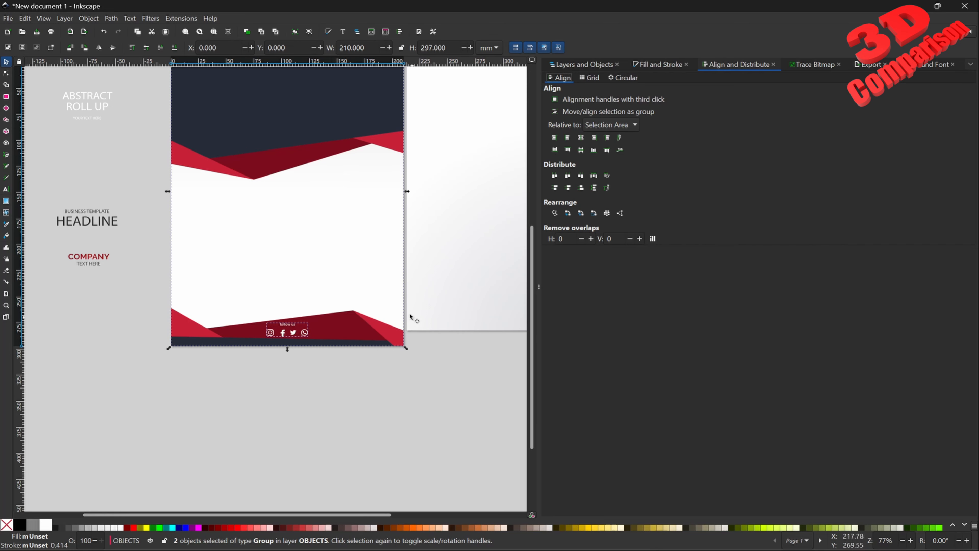
{"action": "left_click", "coordinate": [401, 377]}
{"action": "middle_click_drag", "start_coordinate": [476, 219], "coordinate": [507, 273]}
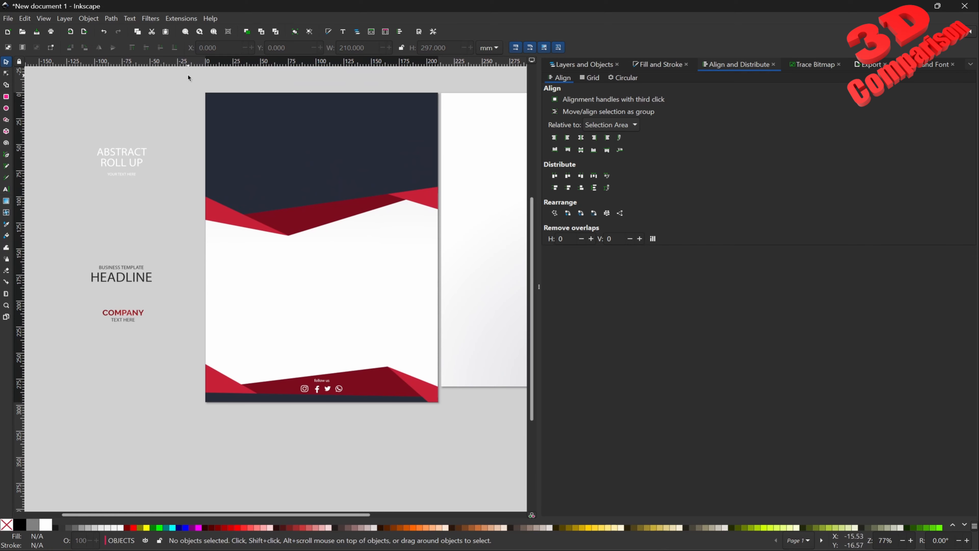
{"action": "left_click", "coordinate": [231, 114]}
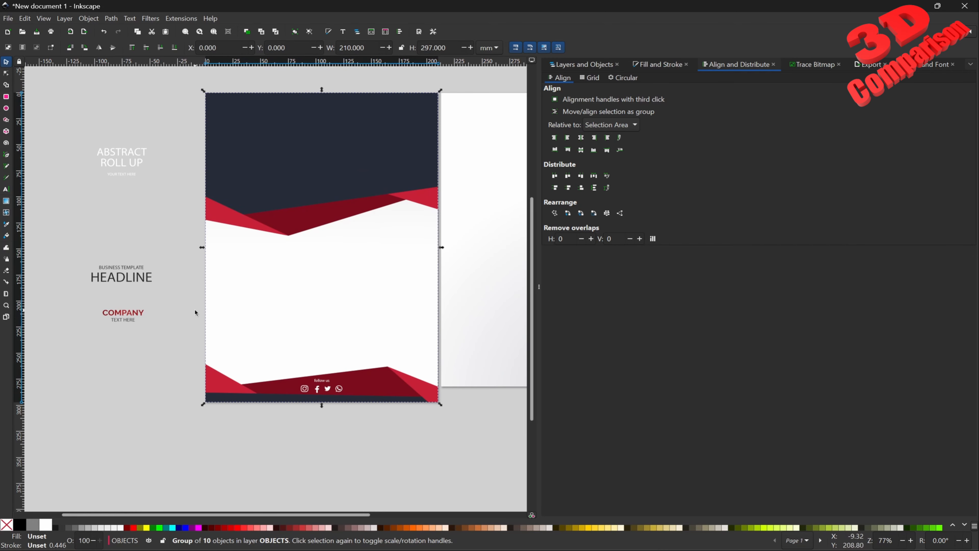
{"action": "left_click", "coordinate": [420, 444]}
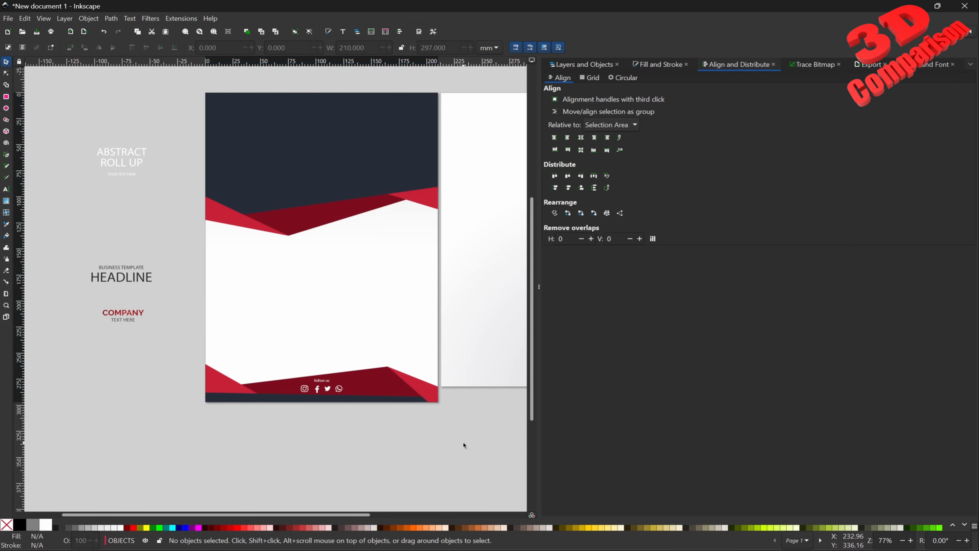
{"action": "left_click", "coordinate": [7, 18]}
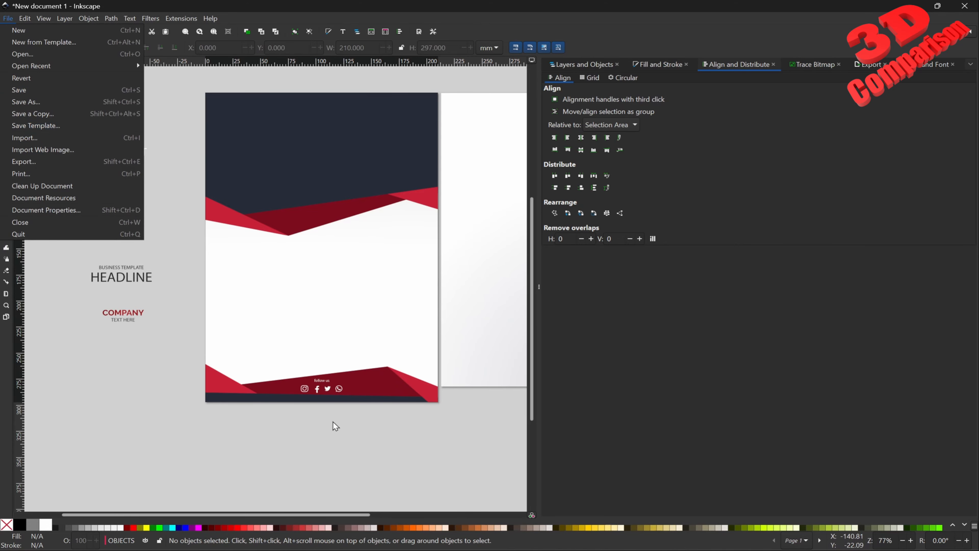
{"action": "left_click", "coordinate": [472, 470]}
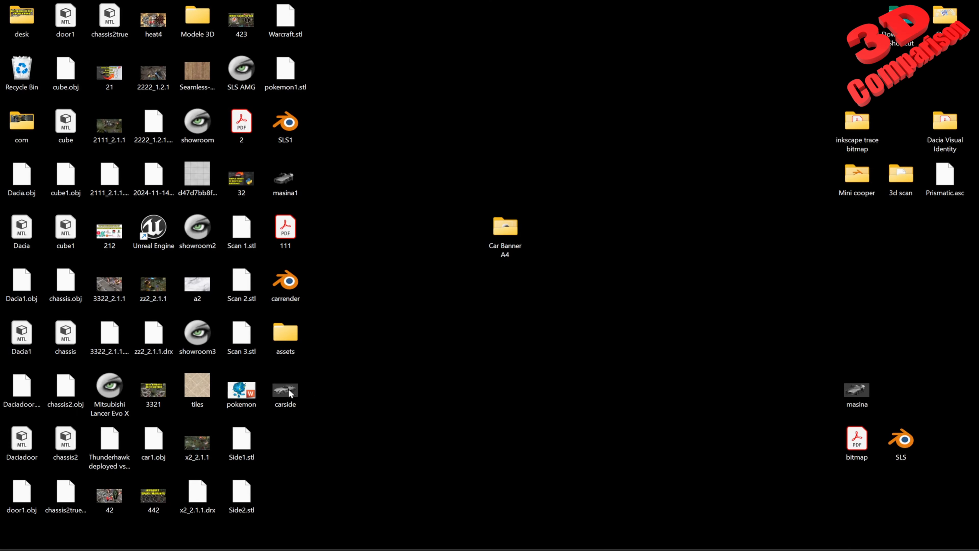
Bring the carside image from the desktop into the Inkscape document, embedded with DPI from file and automatic rendering mode.
{"action": "left_click_drag", "start_coordinate": [287, 391], "coordinate": [282, 280]}
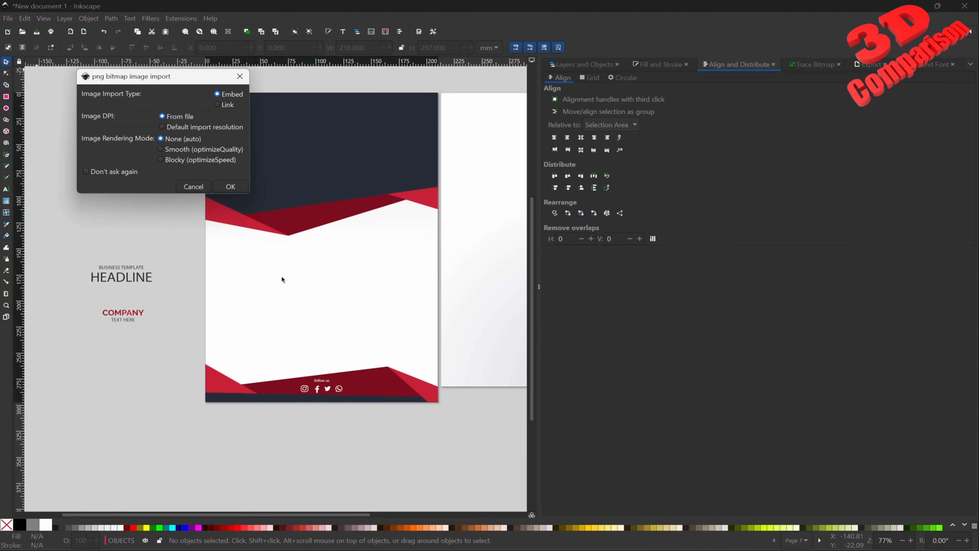
{"action": "left_click", "coordinate": [231, 186]}
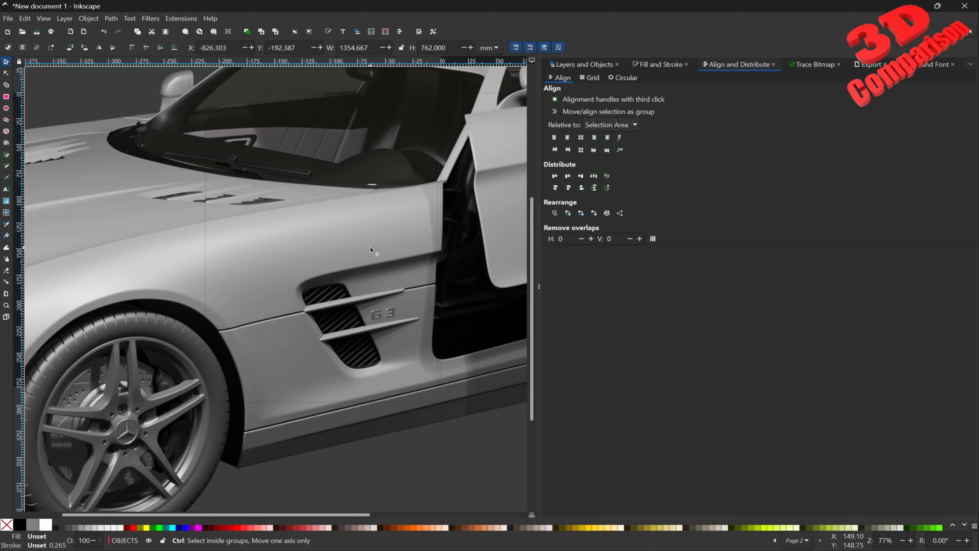
Scale the car image down proportionally to about 312 × 176 mm and place it over the A4 banner page.
{"action": "scroll", "coordinate": [370, 250], "scroll_direction": "down", "scroll_amount": 5, "text": "ctrl"}
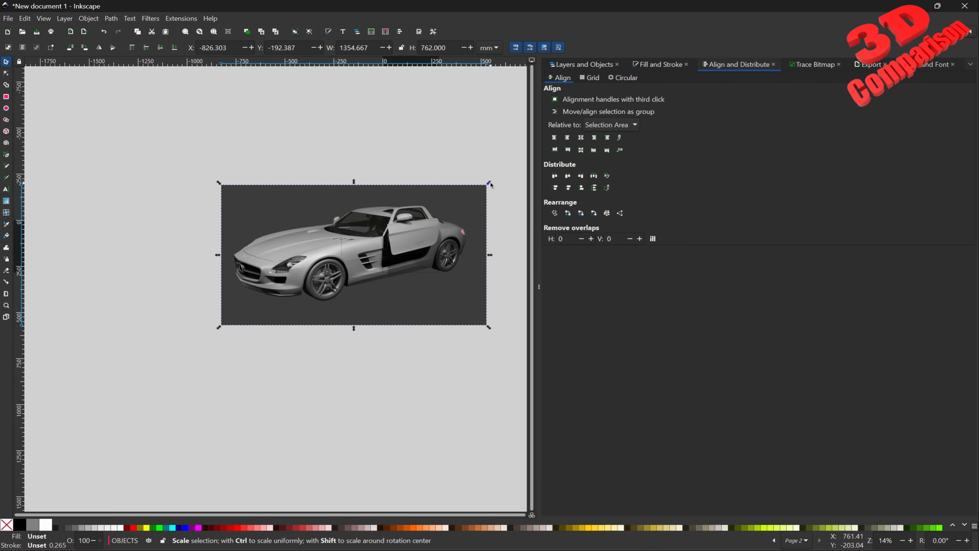
{"action": "left_click_drag", "start_coordinate": [490, 185], "coordinate": [389, 162]}
{"action": "scroll", "coordinate": [386, 200], "scroll_direction": "up", "scroll_amount": 3, "text": "ctrl"}
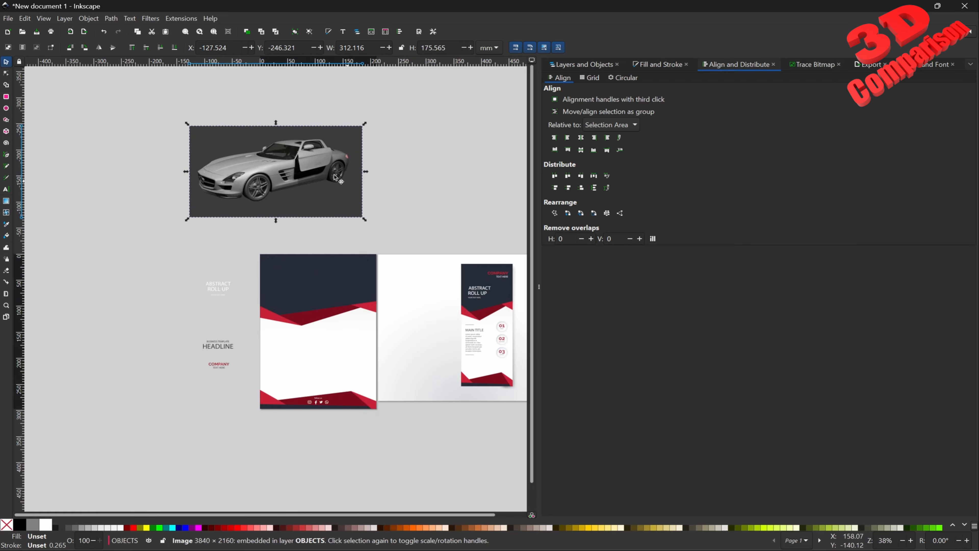
{"action": "left_click_drag", "start_coordinate": [296, 161], "coordinate": [344, 335]}
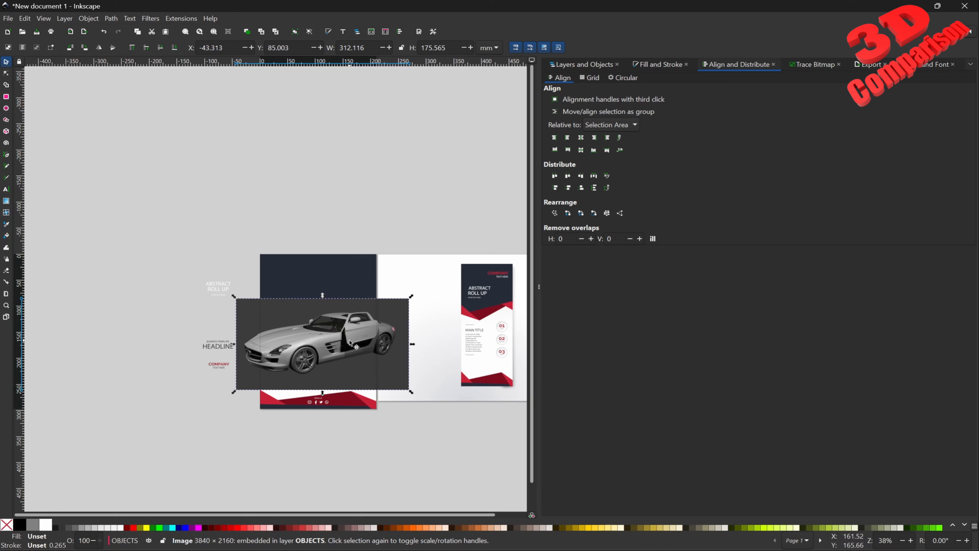
{"action": "left_click", "coordinate": [160, 48]}
{"action": "left_click", "coordinate": [147, 48]}
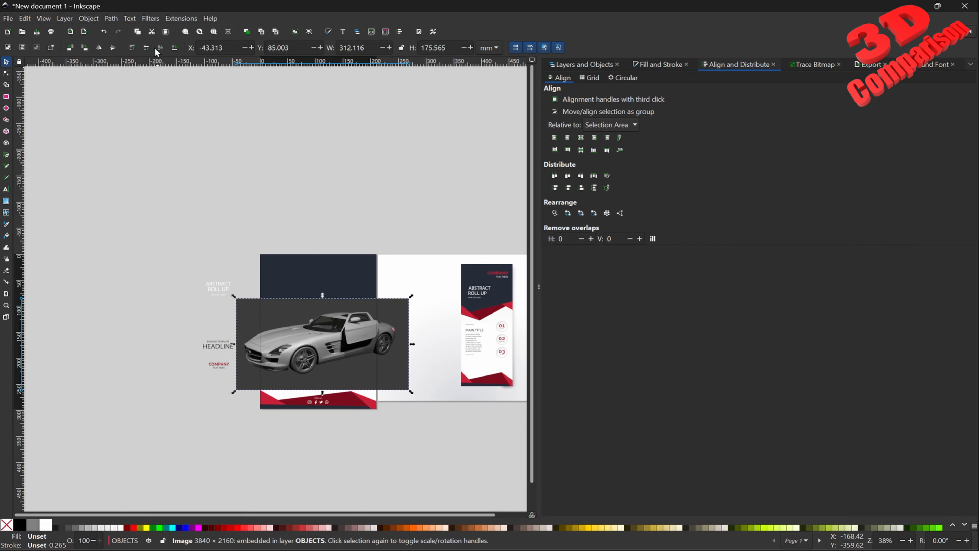
{"action": "left_click", "coordinate": [160, 48]}
{"action": "left_click", "coordinate": [148, 48]}
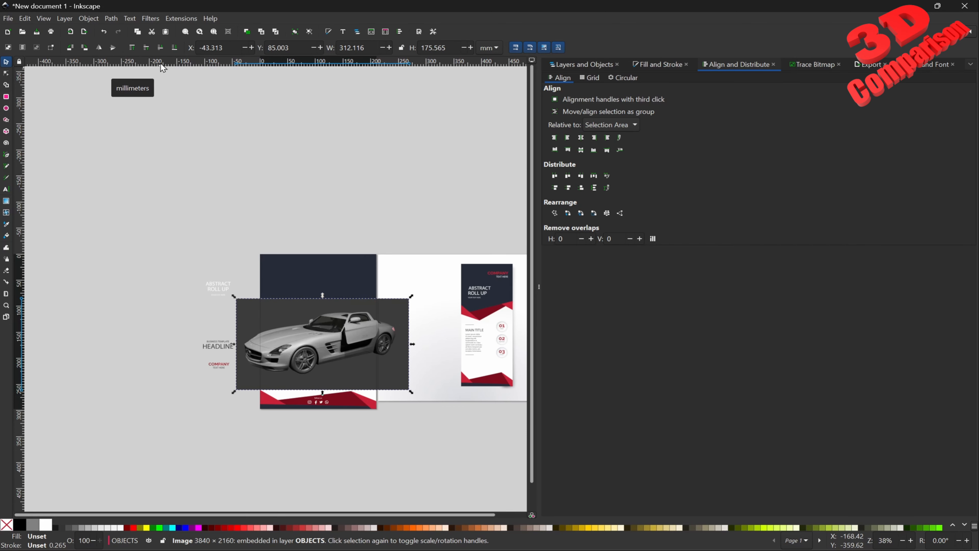
Bring the car image to the top of the OBJECTS layer and shift it up to the banner's upper edge.
{"action": "left_click", "coordinate": [89, 20]}
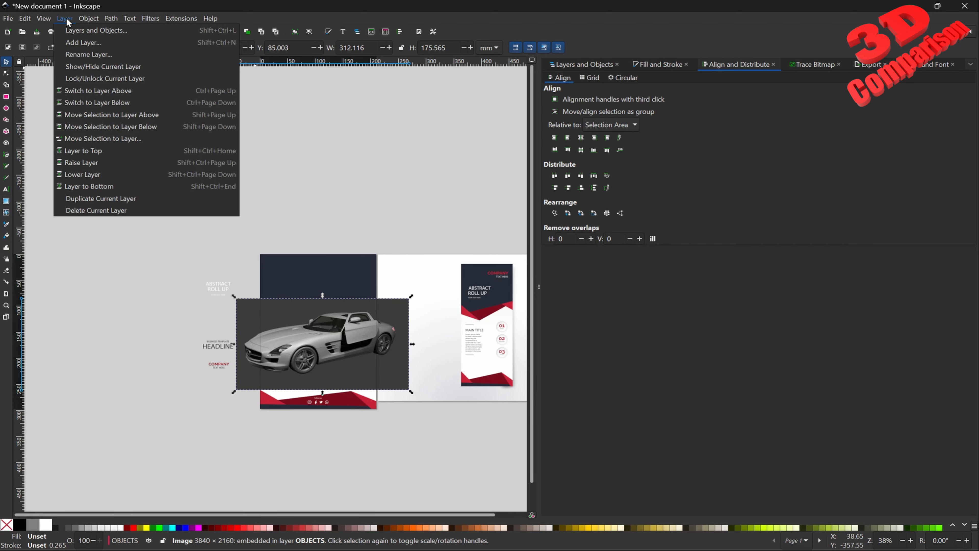
{"action": "left_click", "coordinate": [77, 30]}
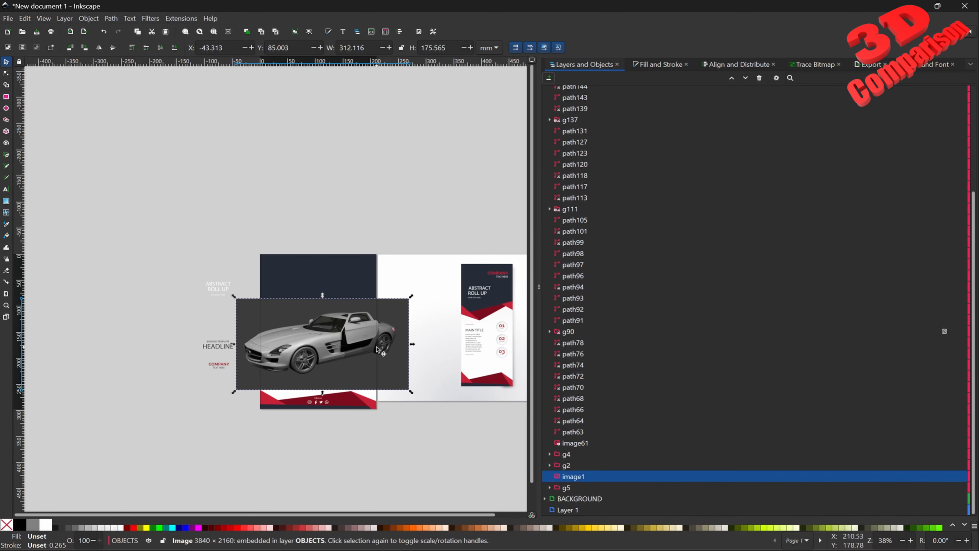
{"action": "left_click_drag", "start_coordinate": [382, 349], "coordinate": [392, 326]}
{"action": "left_click_drag", "start_coordinate": [580, 477], "coordinate": [605, 124]}
{"action": "scroll", "coordinate": [605, 127], "scroll_direction": "up", "scroll_amount": 4}
{"action": "left_click_drag", "start_coordinate": [585, 248], "coordinate": [602, 106]}
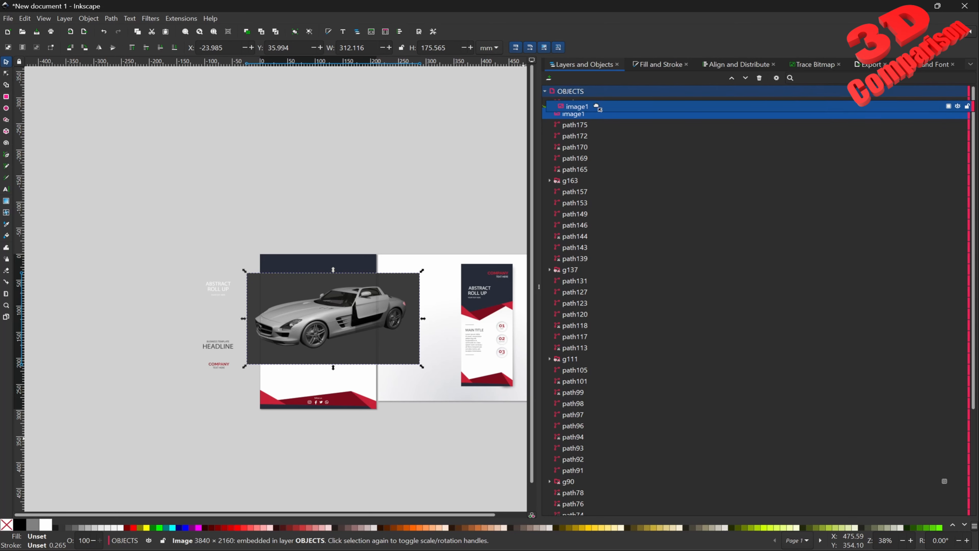
{"action": "left_click_drag", "start_coordinate": [575, 114], "coordinate": [586, 95]}
{"action": "left_click_drag", "start_coordinate": [346, 304], "coordinate": [350, 284]}
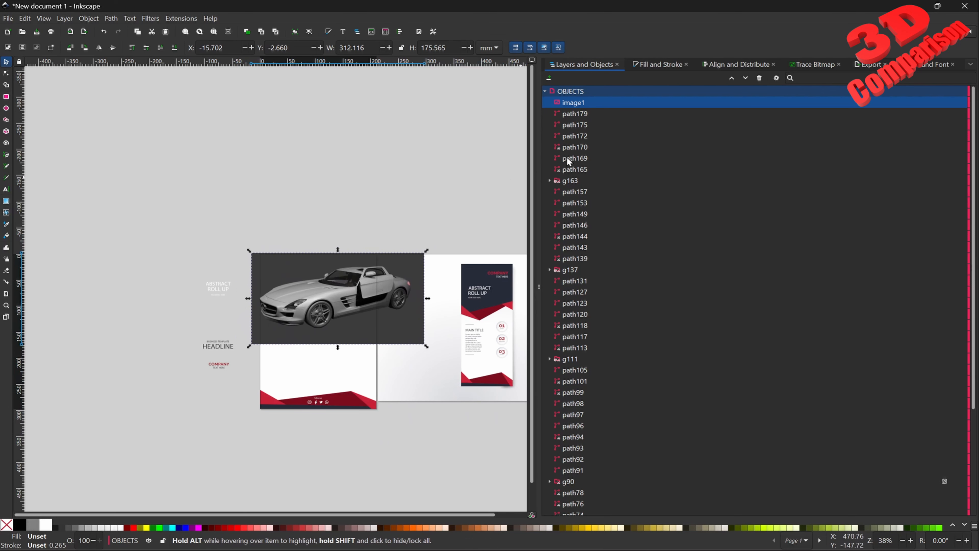
Send the car image to the bottom of the stacking order and raise it back to the top.
{"action": "left_click", "coordinate": [174, 48]}
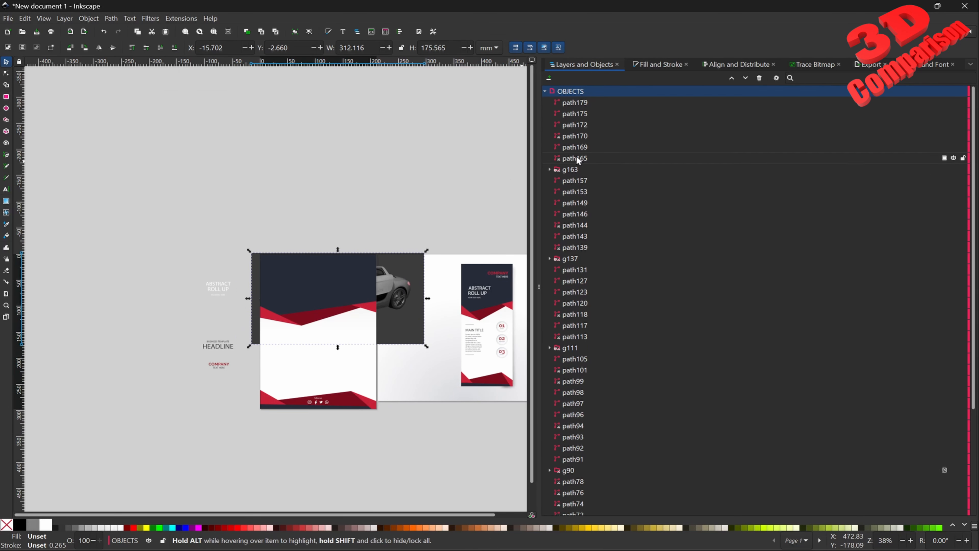
{"action": "scroll", "coordinate": [580, 470], "scroll_direction": "down", "scroll_amount": 5}
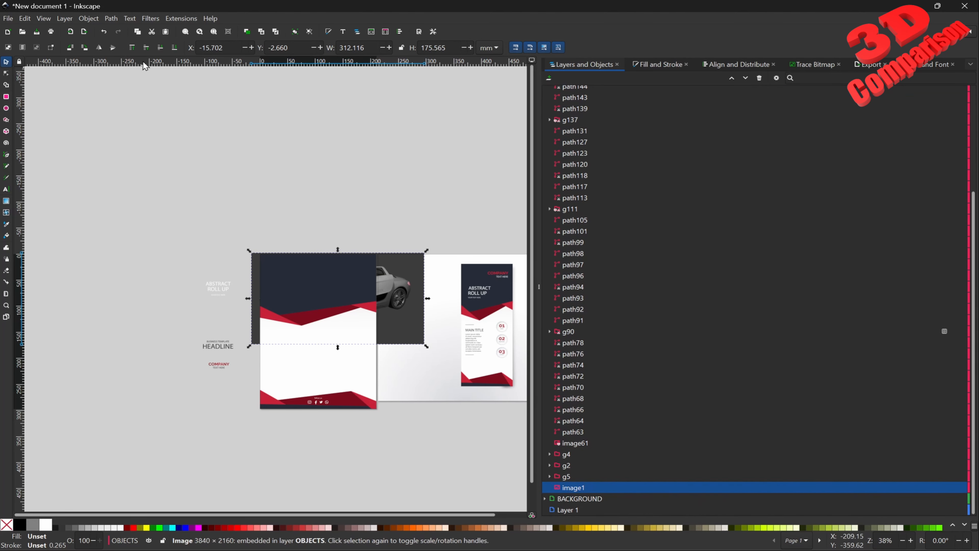
{"action": "left_click", "coordinate": [131, 48]}
{"action": "scroll", "coordinate": [619, 229], "scroll_direction": "up", "scroll_amount": 10}
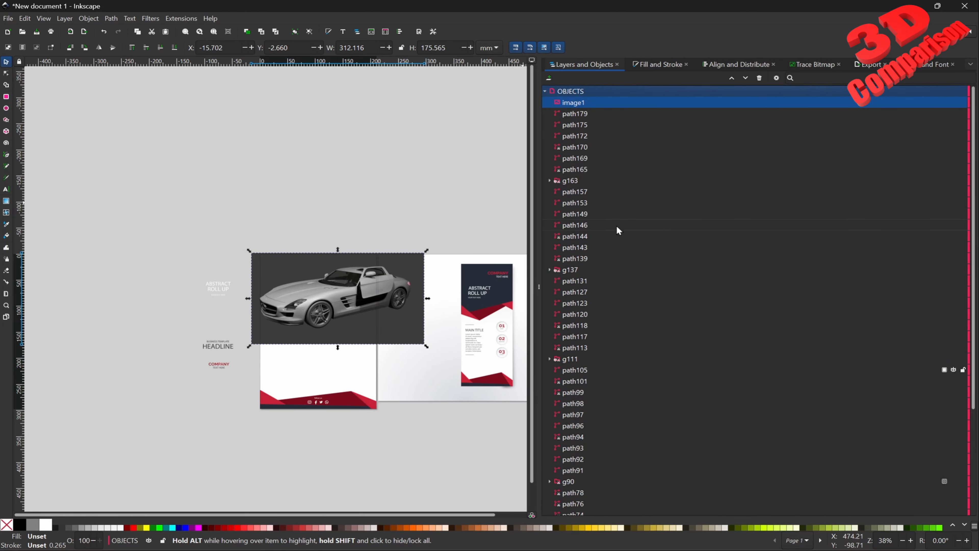
Move the car image down, scale it proportionally to about 232 × 131 mm, and centre it across the banner's lower white area.
{"action": "left_click_drag", "start_coordinate": [356, 291], "coordinate": [368, 343]}
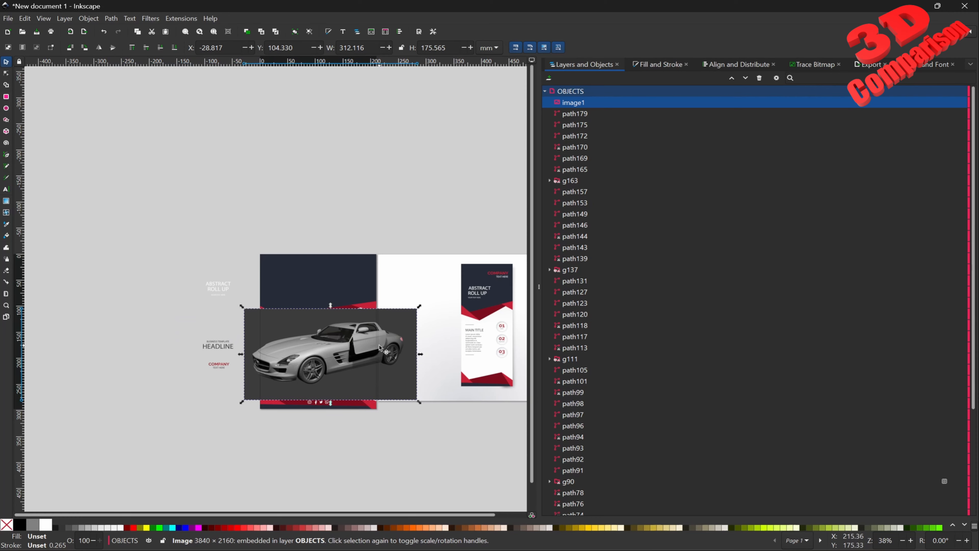
{"action": "left_click_drag", "start_coordinate": [419, 306], "coordinate": [340, 325]}
{"action": "scroll", "coordinate": [357, 391], "scroll_direction": "up", "scroll_amount": 1, "text": "ctrl"}
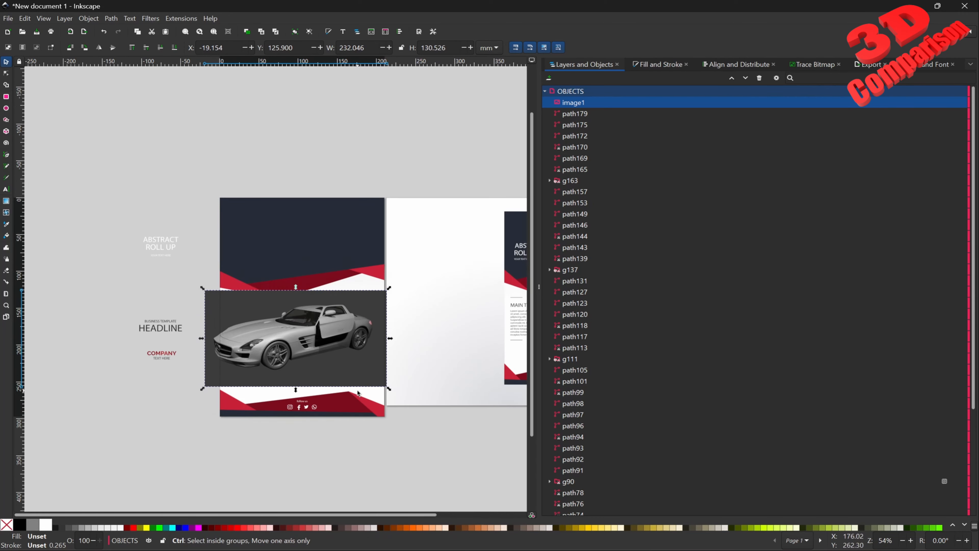
{"action": "scroll", "coordinate": [358, 393], "scroll_direction": "up", "scroll_amount": 2, "text": "ctrl"}
{"action": "left_click_drag", "start_coordinate": [393, 218], "coordinate": [416, 219]}
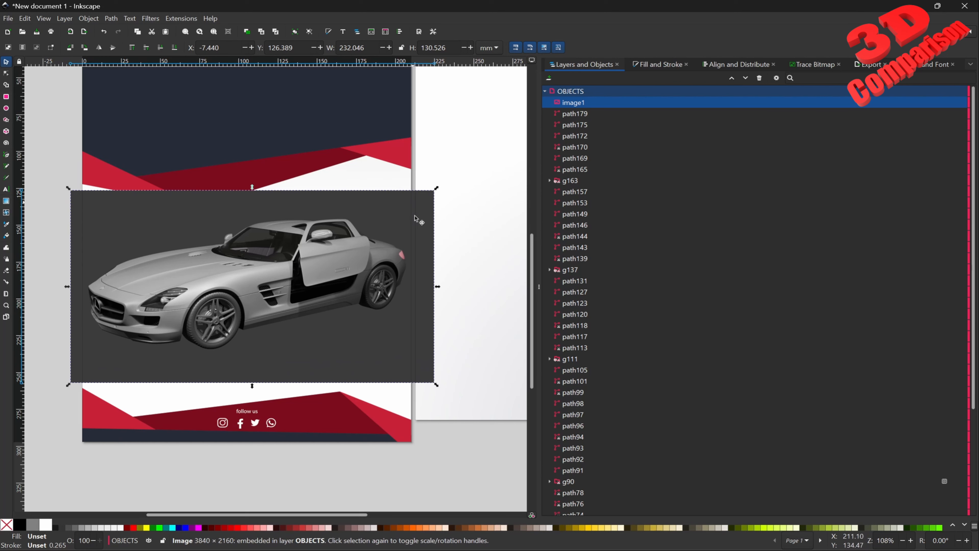
{"action": "left_click", "coordinate": [456, 469]}
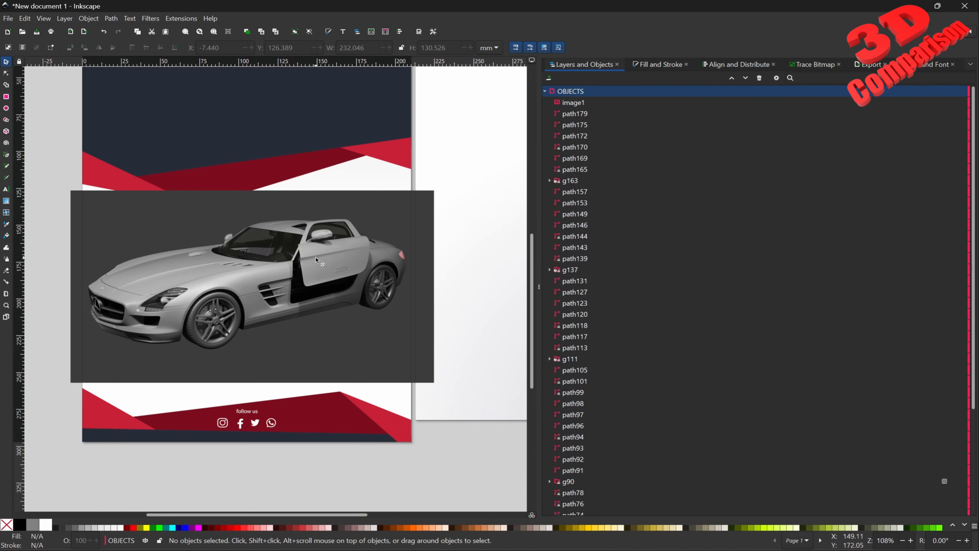
Move the grey-background car image off the banner into the empty space below the page and deselect it.
{"action": "scroll", "coordinate": [317, 261], "scroll_direction": "down", "scroll_amount": 2, "text": "ctrl"}
{"action": "left_click_drag", "start_coordinate": [317, 261], "coordinate": [290, 411]}
{"action": "left_click", "coordinate": [423, 369]}
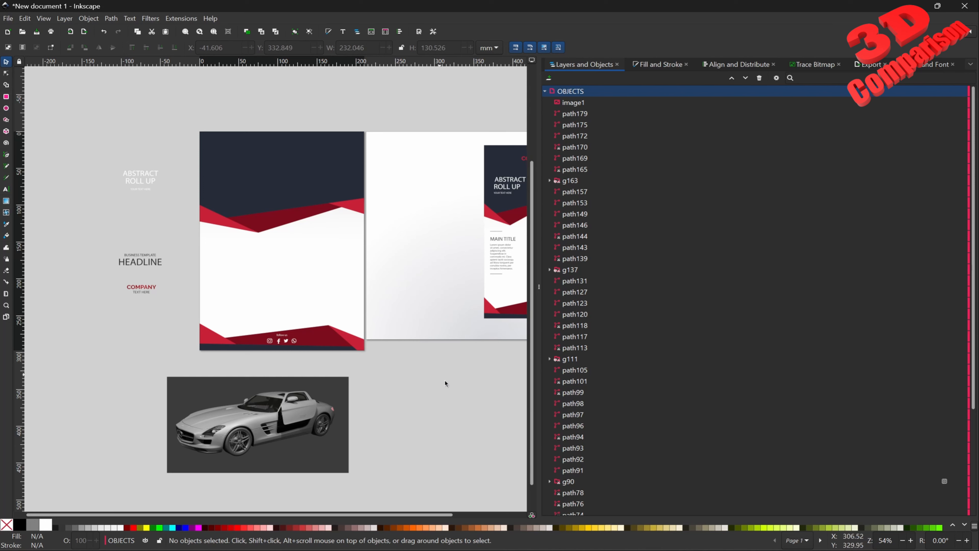
Switch to Blender, close the previous render window, and return to the carrender scene.
{"action": "scroll", "coordinate": [624, 386], "scroll_direction": "down", "scroll_amount": 4}
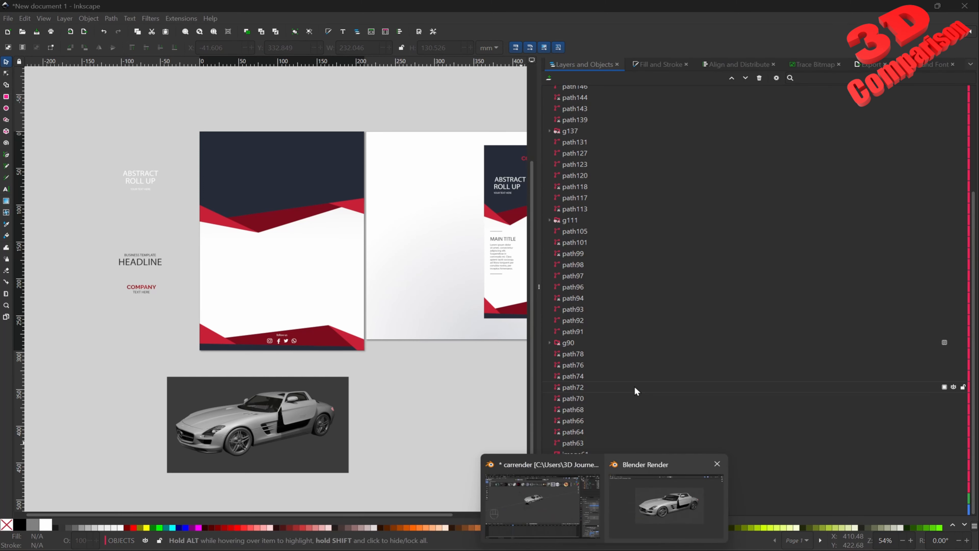
{"action": "left_click", "coordinate": [665, 497]}
{"action": "left_click", "coordinate": [967, 7]}
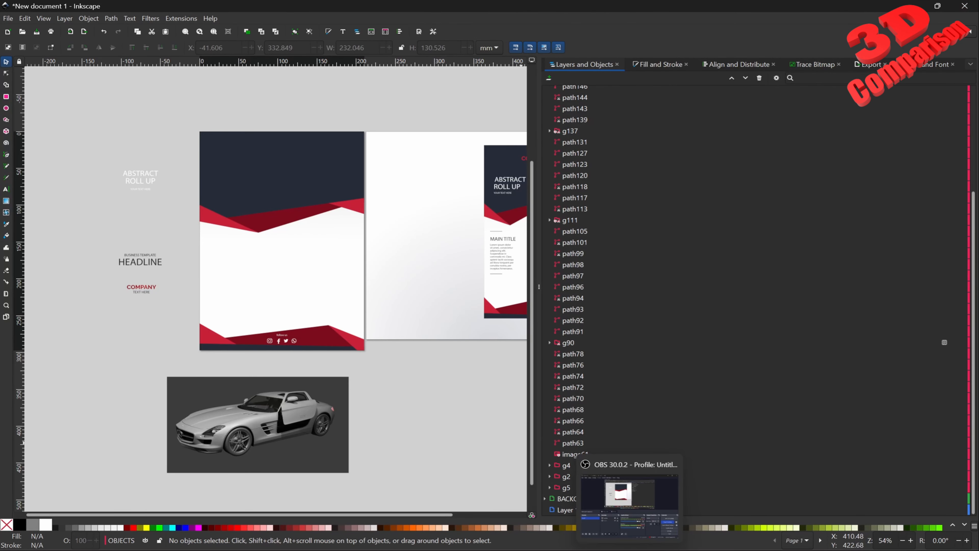
{"action": "left_click", "coordinate": [630, 496]}
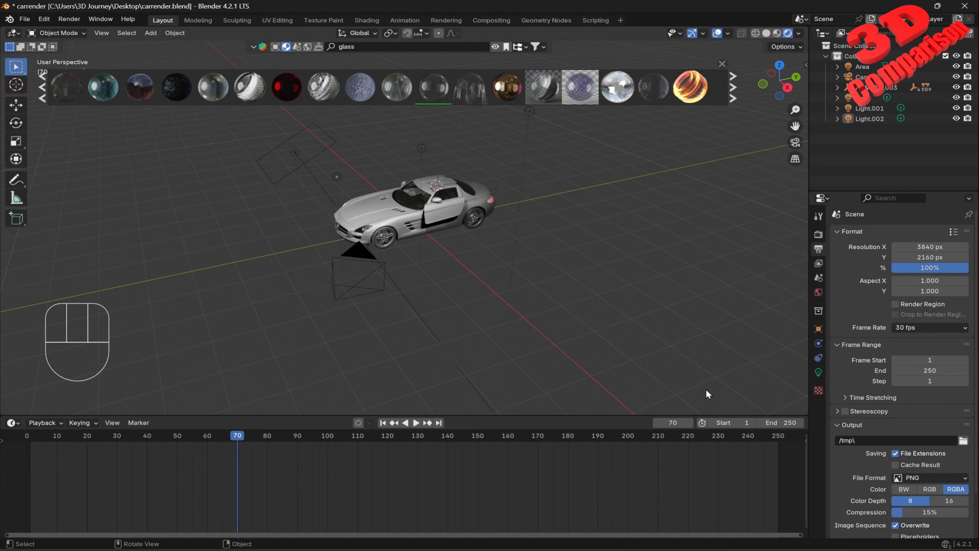
Enable the Transparent option in the Film section of the scene's render properties.
{"action": "left_click", "coordinate": [819, 234]}
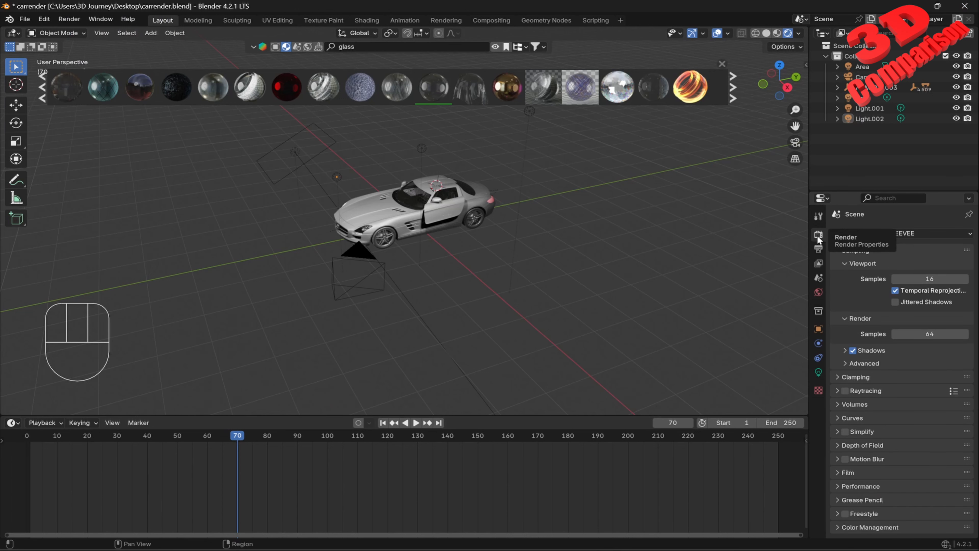
{"action": "left_click", "coordinate": [851, 473]}
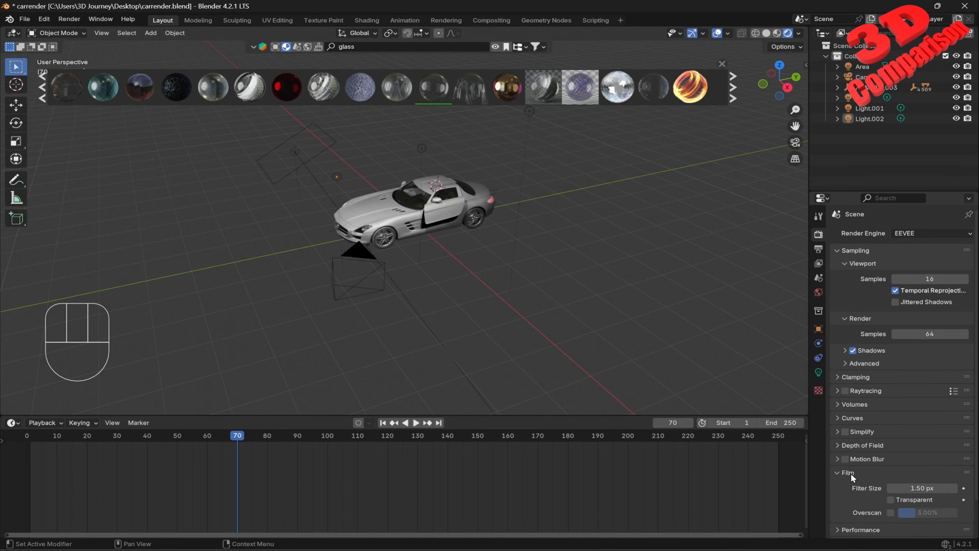
{"action": "scroll", "coordinate": [851, 473], "scroll_direction": "down", "scroll_amount": 1}
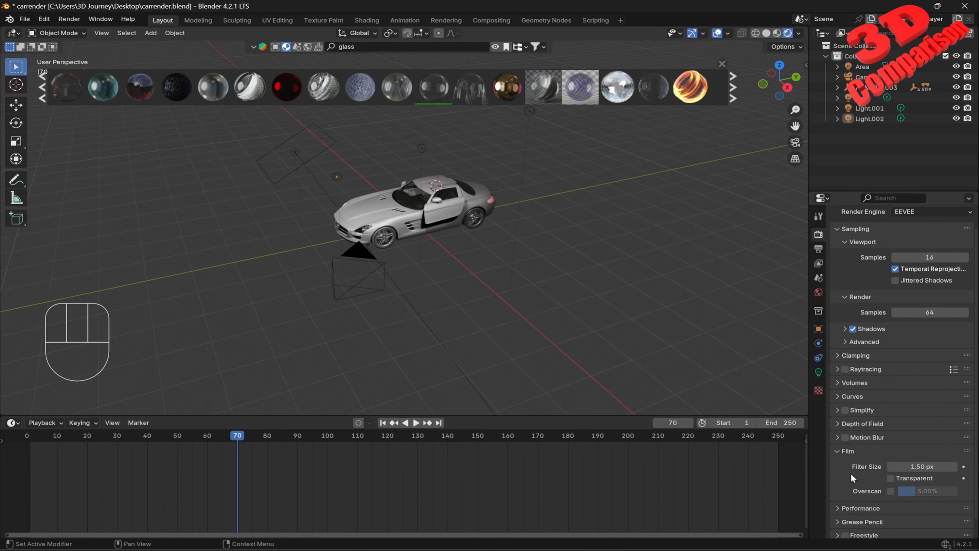
{"action": "left_click", "coordinate": [891, 480]}
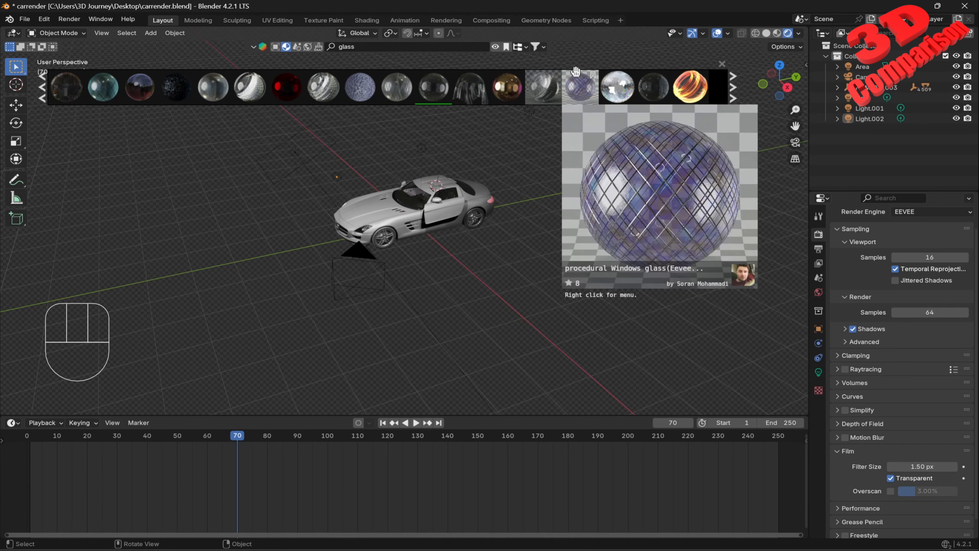
Hide the material asset bar and render the car image with a transparent background.
{"action": "left_click", "coordinate": [718, 64]}
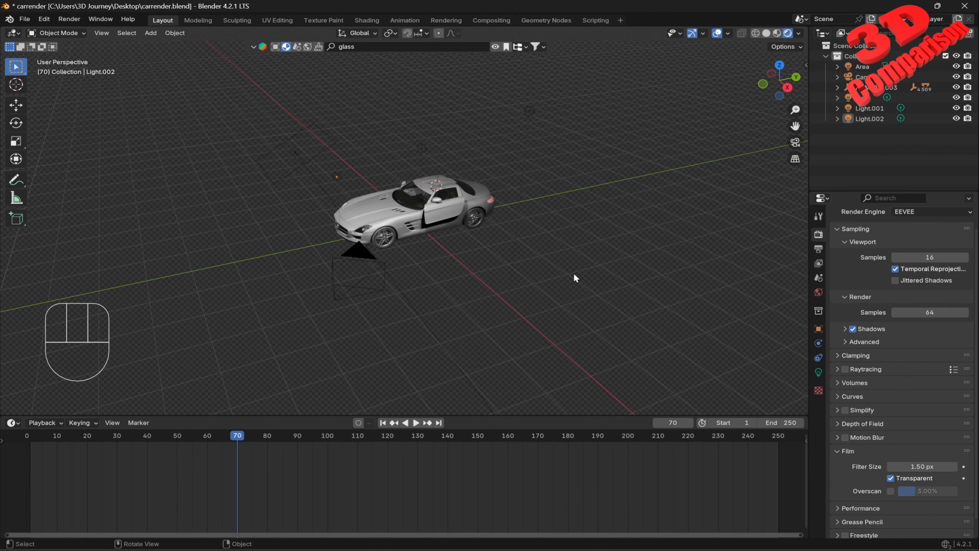
{"action": "key", "text": "F12"}
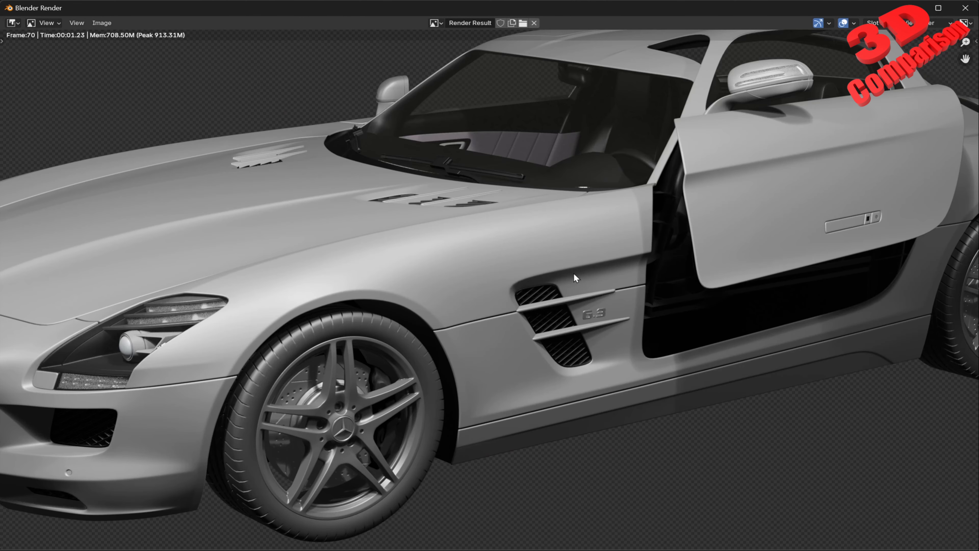
{"action": "key", "text": "Home"}
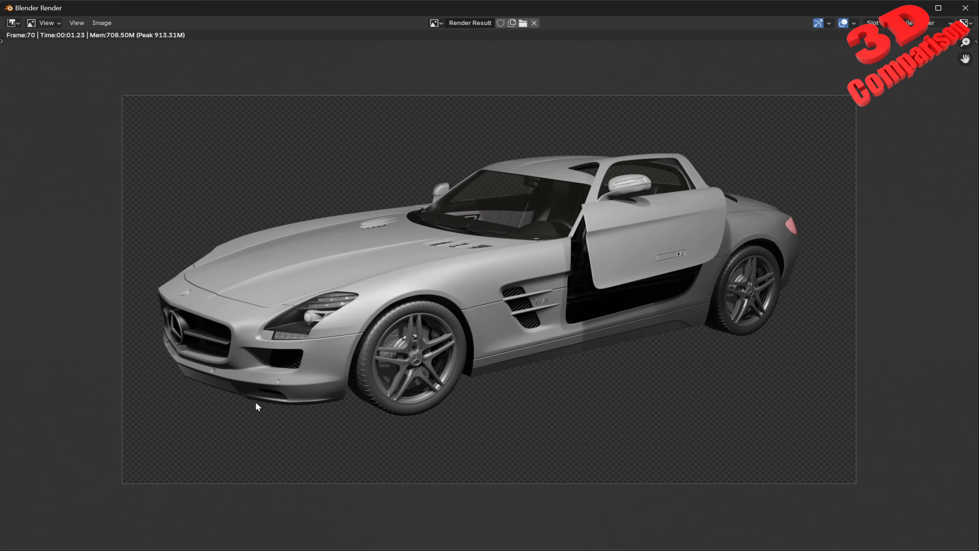
Save the transparent render to the desktop as carside1.png in PNG format with RGBA colour.
{"action": "left_click", "coordinate": [102, 22]}
{"action": "left_click", "coordinate": [140, 119]}
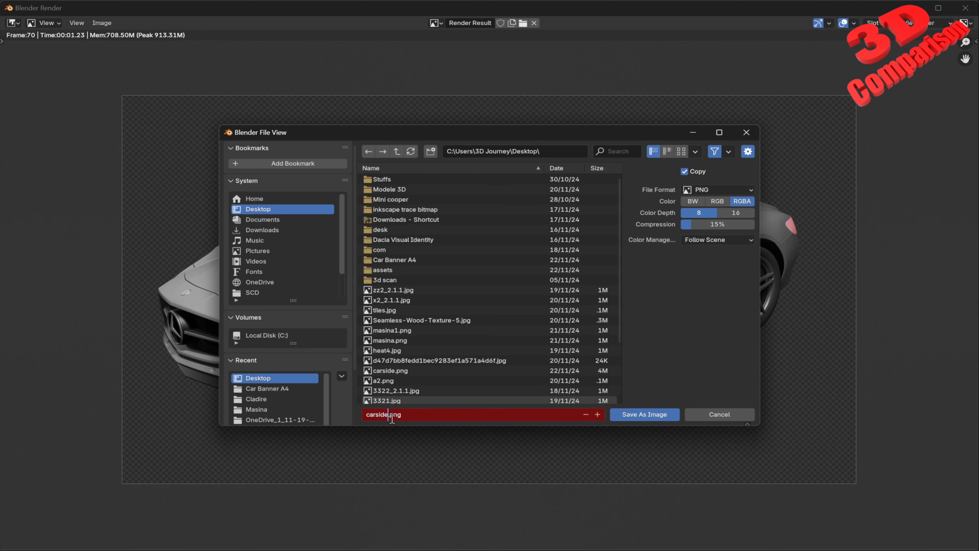
{"action": "type", "text": "1"}
{"action": "left_click", "coordinate": [645, 415]}
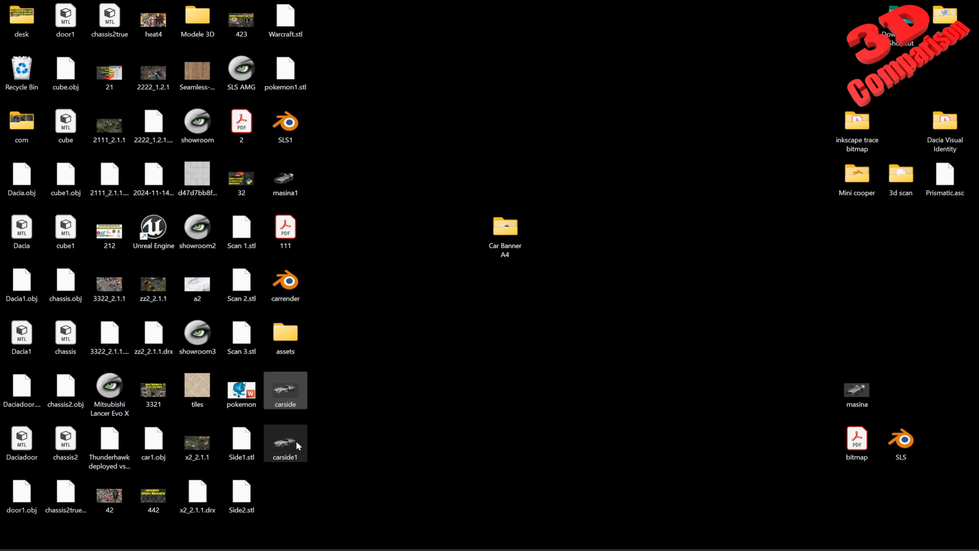
Bring the carside1 image from the desktop into the Inkscape banner document.
{"action": "left_click_drag", "start_coordinate": [285, 443], "coordinate": [423, 408]}
{"action": "left_click", "coordinate": [244, 200]}
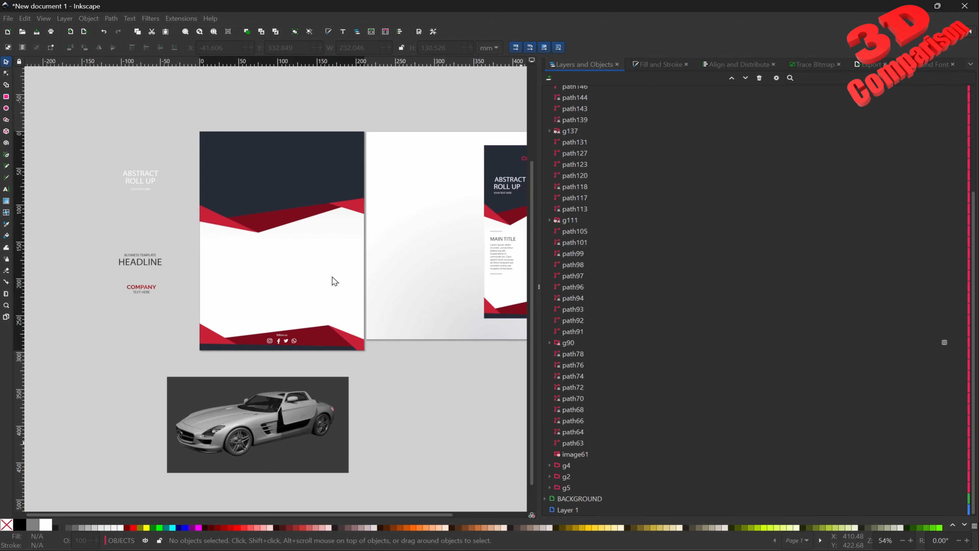
{"action": "left_click_drag", "start_coordinate": [364, 239], "coordinate": [266, 275]}
Scale the transparent car image proportionally to about 231 × 130 mm and place it over the banner's white middle area.
{"action": "scroll", "coordinate": [266, 276], "scroll_direction": "down", "scroll_amount": 3, "text": "ctrl"}
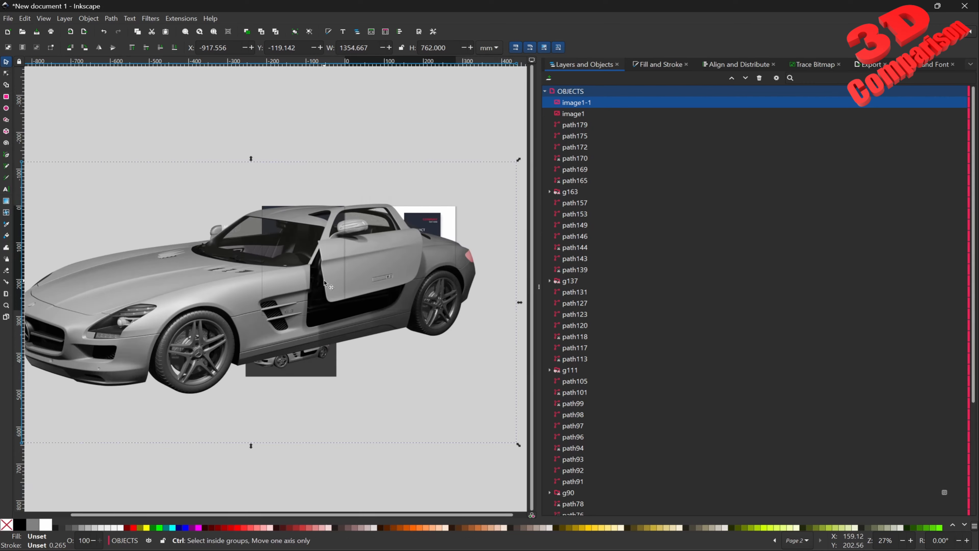
{"action": "left_click_drag", "start_coordinate": [467, 198], "coordinate": [330, 276]}
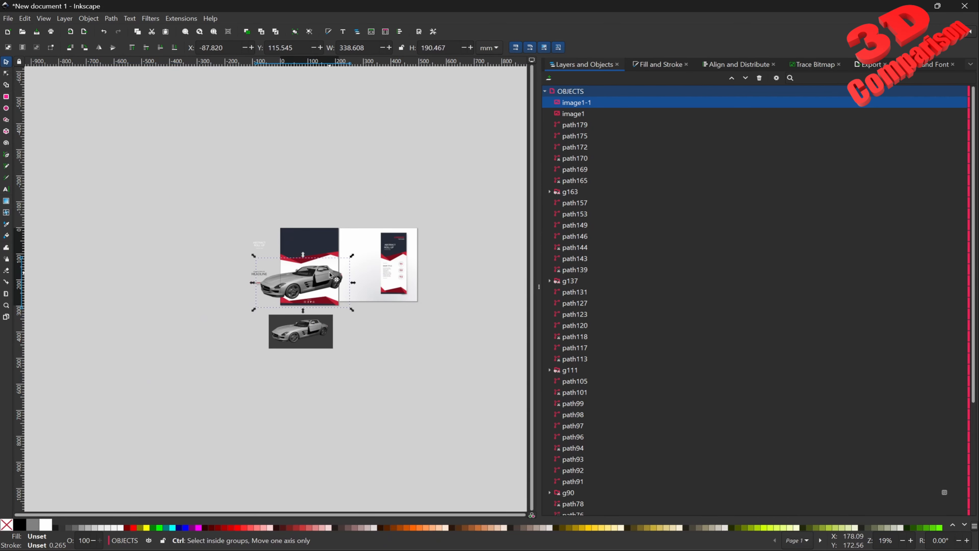
{"action": "scroll", "coordinate": [329, 274], "scroll_direction": "up", "scroll_amount": 4, "text": "ctrl"}
{"action": "left_click_drag", "start_coordinate": [413, 213], "coordinate": [294, 278], "text": "ctrl"}
{"action": "left_click_drag", "start_coordinate": [201, 330], "coordinate": [291, 283]}
{"action": "left_click", "coordinate": [396, 386]}
{"action": "scroll", "coordinate": [396, 387], "scroll_direction": "down", "scroll_amount": 1, "text": "ctrl"}
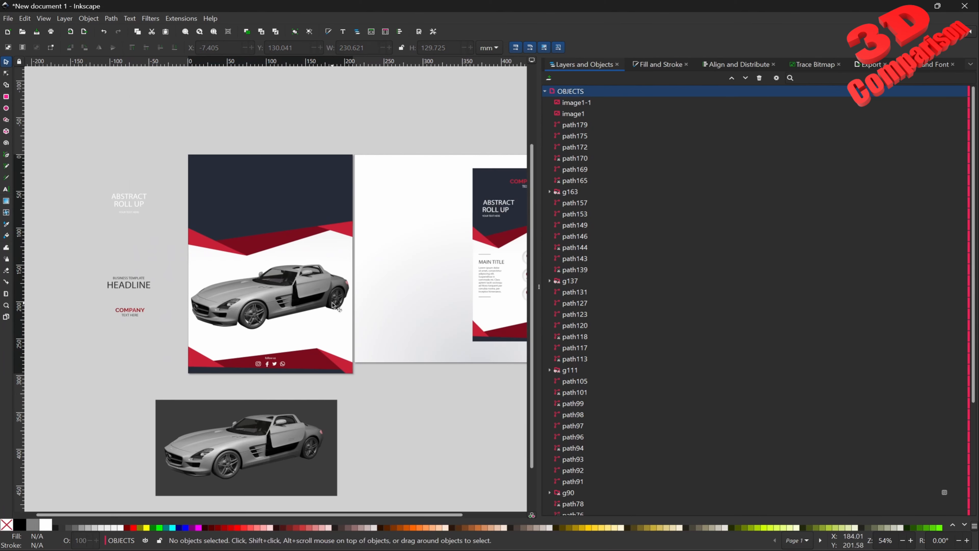
Create the text "RENT A CAR" above the banner page with the Text tool.
{"action": "scroll", "coordinate": [326, 287], "scroll_direction": "up", "scroll_amount": 2}
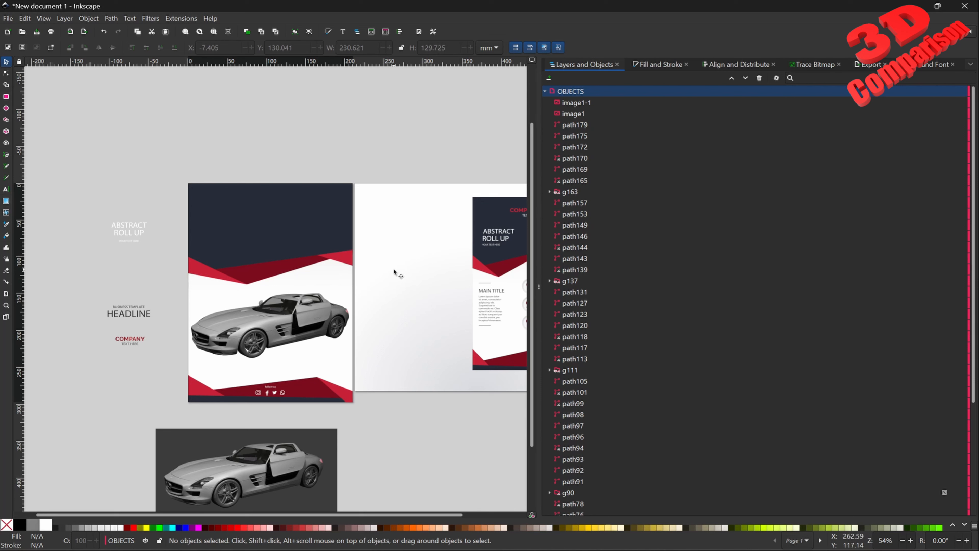
{"action": "left_click", "coordinate": [6, 189]}
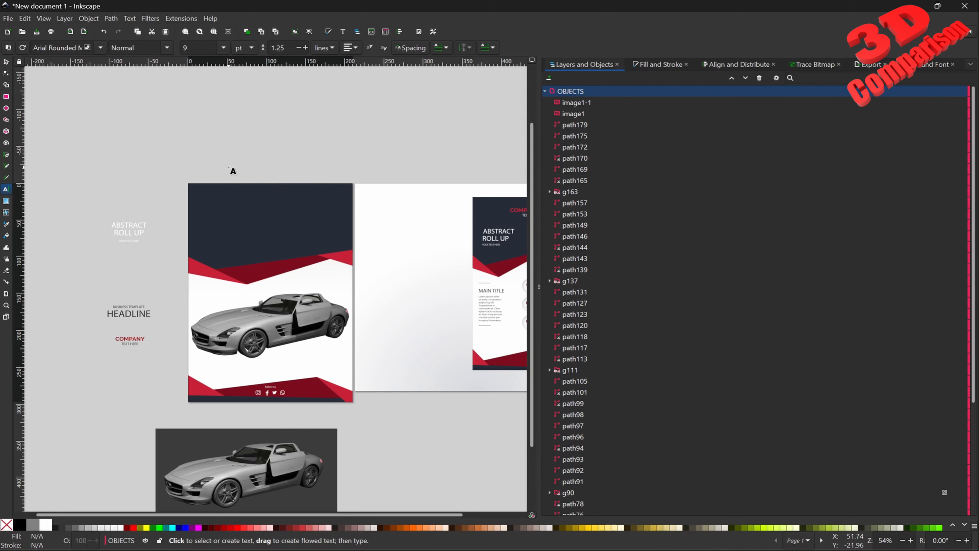
{"action": "left_click", "coordinate": [231, 167]}
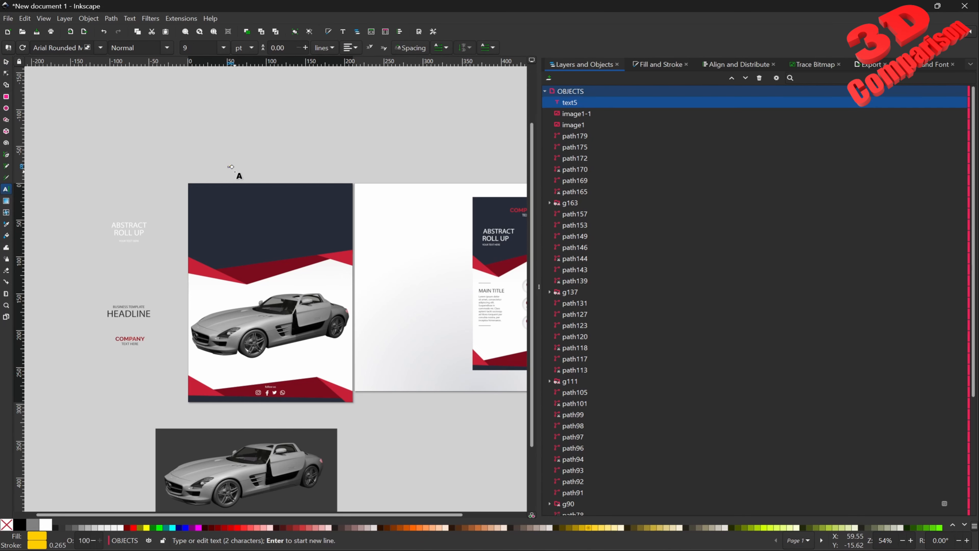
{"action": "type", "text": "RENT A CAR"}
Select the whole RENT A CAR text and set its font size to 15 pt, then enlarge it to 45 pt.
{"action": "key", "text": "ctrl+a"}
{"action": "scroll", "coordinate": [239, 174], "scroll_direction": "up", "scroll_amount": 9, "text": "ctrl"}
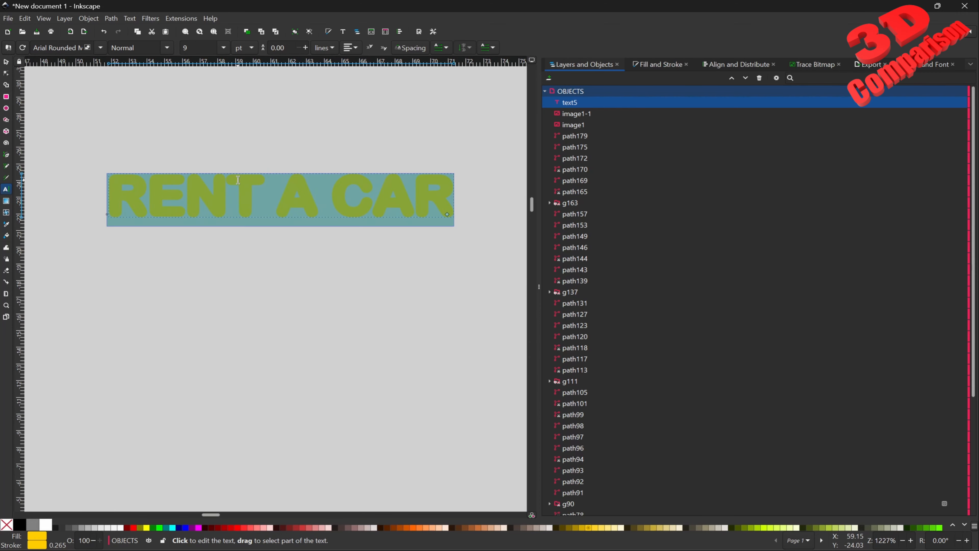
{"action": "left_click", "coordinate": [101, 48]}
{"action": "left_click", "coordinate": [100, 48]}
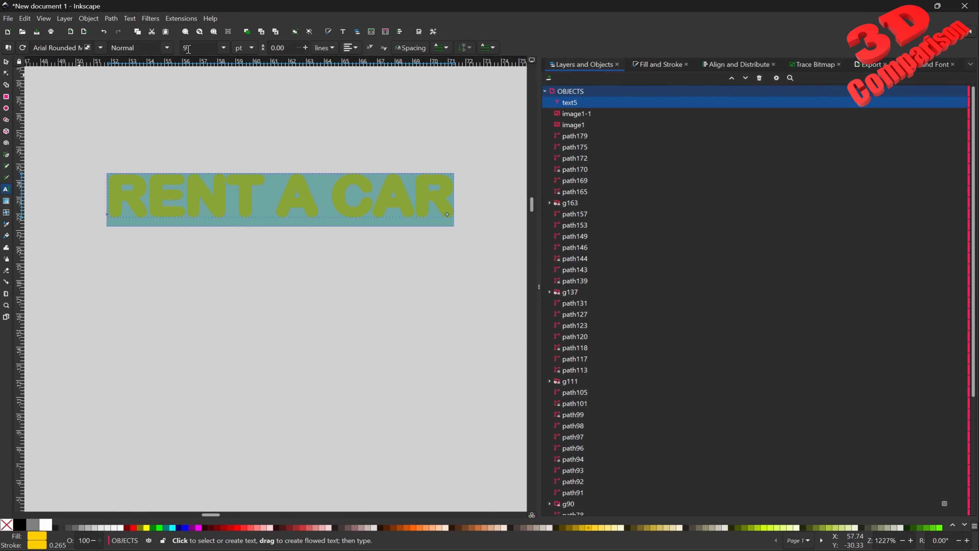
{"action": "left_click_drag", "start_coordinate": [180, 49], "coordinate": [178, 50]}
{"action": "type", "text": "15"}
{"action": "key", "text": "Return"}
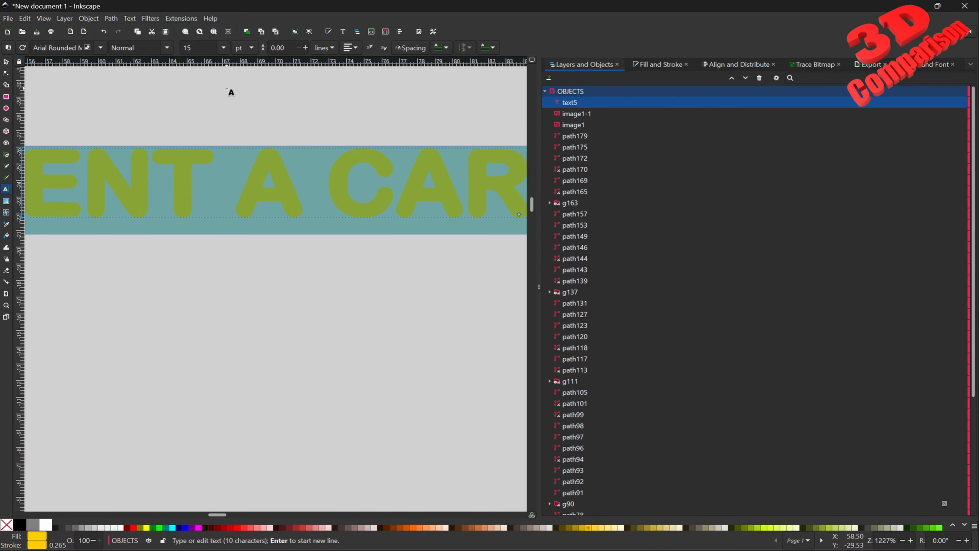
{"action": "key", "text": "Return"}
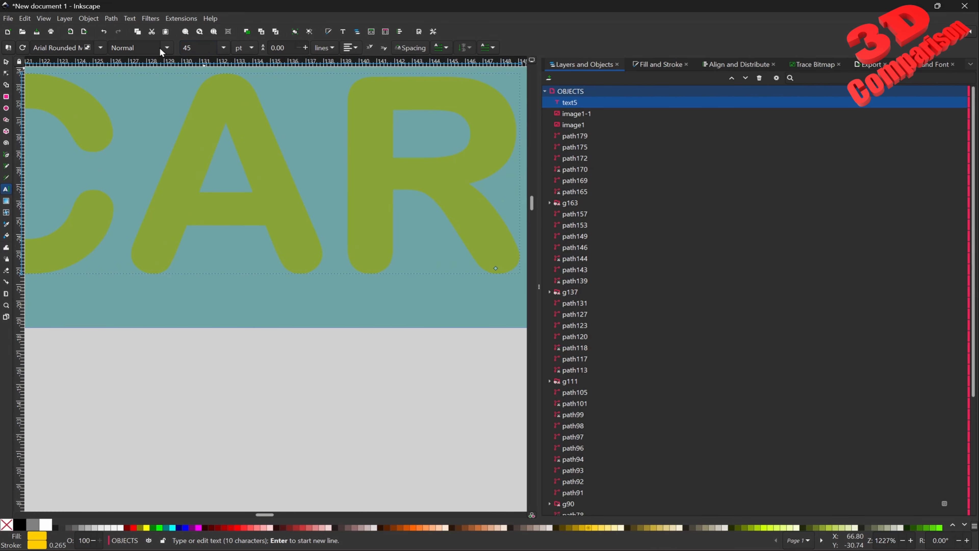
Move the RENT A CAR text onto the dark header area of the banner.
{"action": "scroll", "coordinate": [284, 186], "scroll_direction": "down", "scroll_amount": 7, "text": "ctrl"}
{"action": "scroll", "coordinate": [367, 226], "scroll_direction": "down", "scroll_amount": 1, "text": "ctrl"}
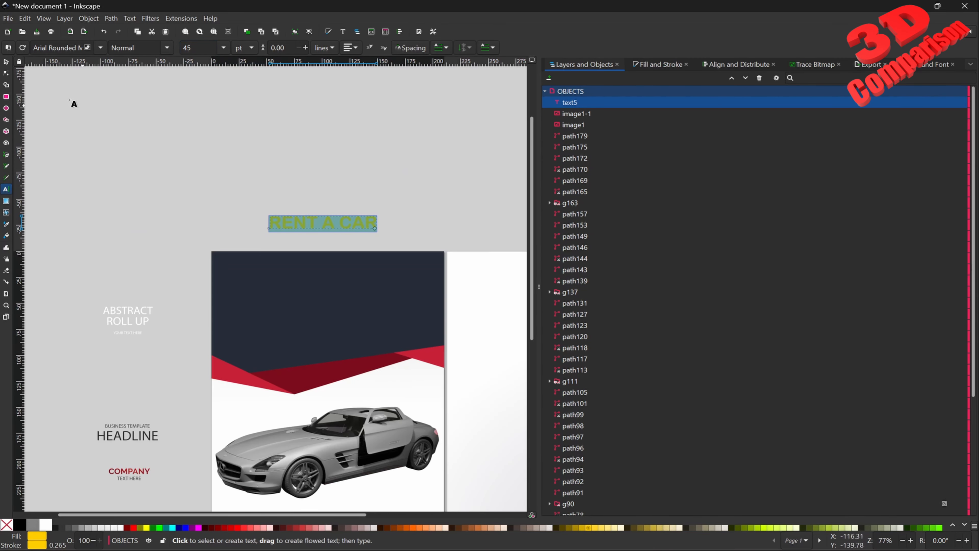
{"action": "left_click", "coordinate": [6, 62]}
{"action": "left_click_drag", "start_coordinate": [365, 228], "coordinate": [371, 298]}
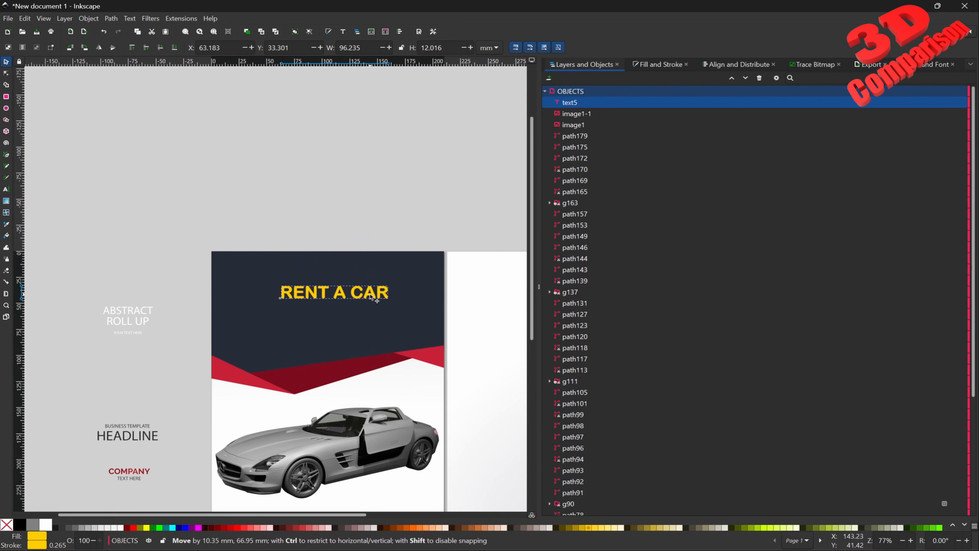
Move the RENT A CAR text over the car, reorder it below the transparent car image, and select the car image.
{"action": "left_click", "coordinate": [570, 103]}
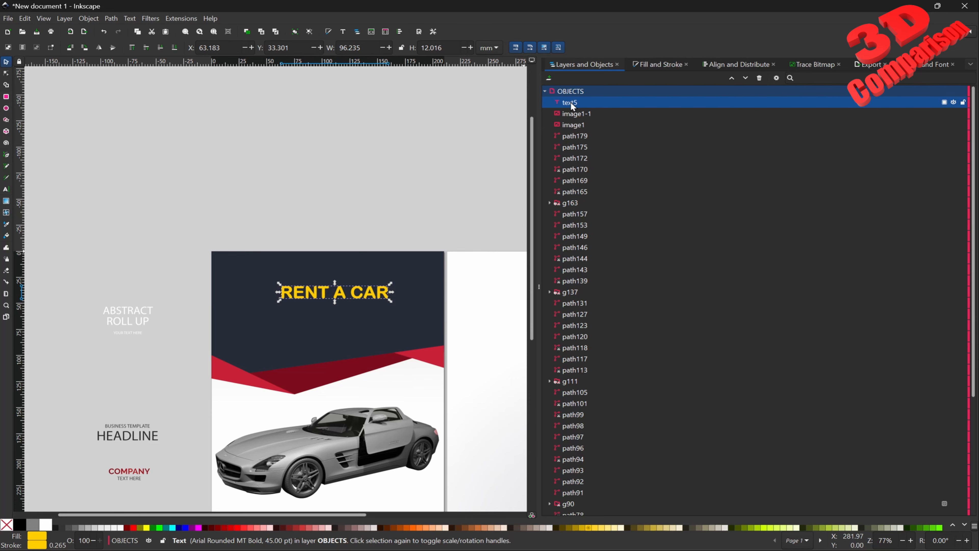
{"action": "left_click_drag", "start_coordinate": [376, 293], "coordinate": [381, 442]}
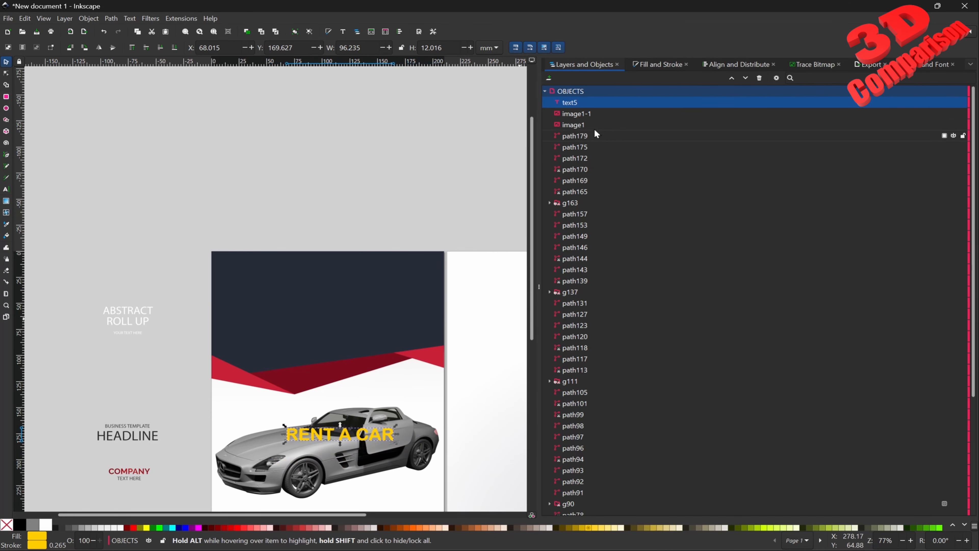
{"action": "left_click_drag", "start_coordinate": [575, 105], "coordinate": [576, 119]}
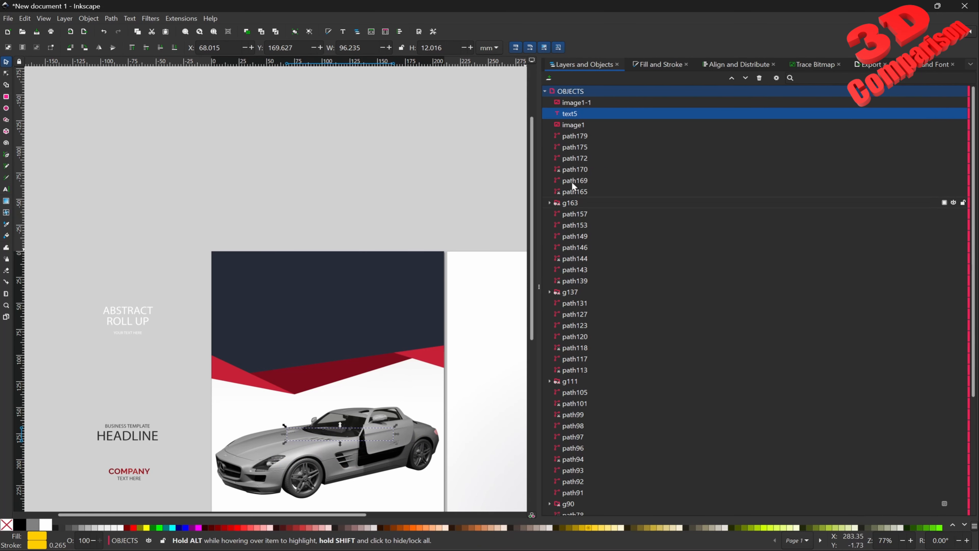
{"action": "scroll", "coordinate": [376, 394], "scroll_direction": "down", "scroll_amount": 3}
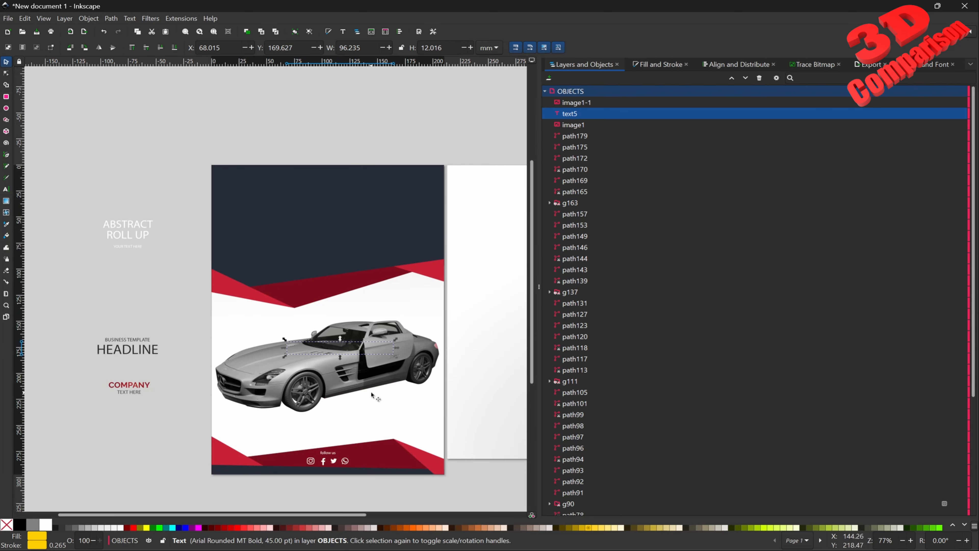
{"action": "left_click", "coordinate": [365, 349], "text": "alt"}
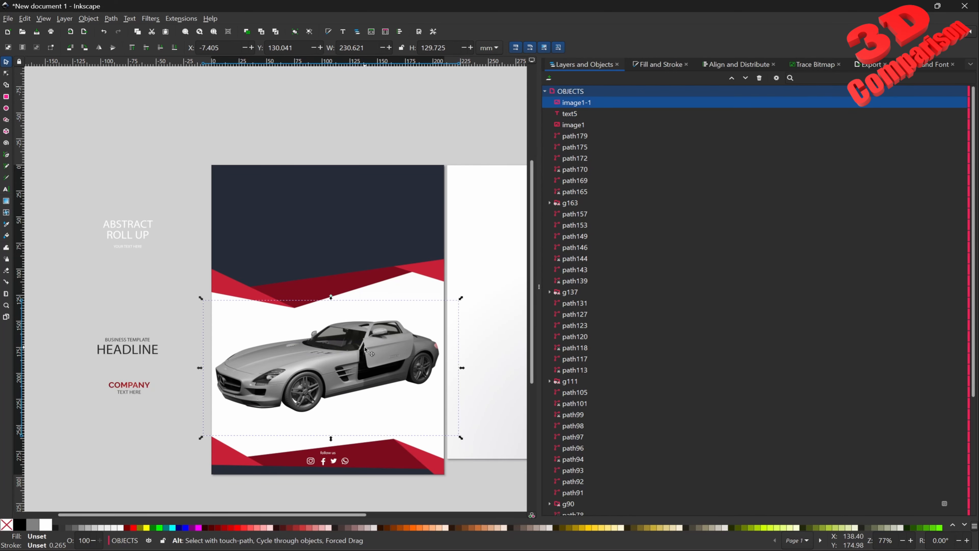
{"action": "left_click", "coordinate": [366, 349], "text": "alt"}
{"action": "key", "text": "alt"}
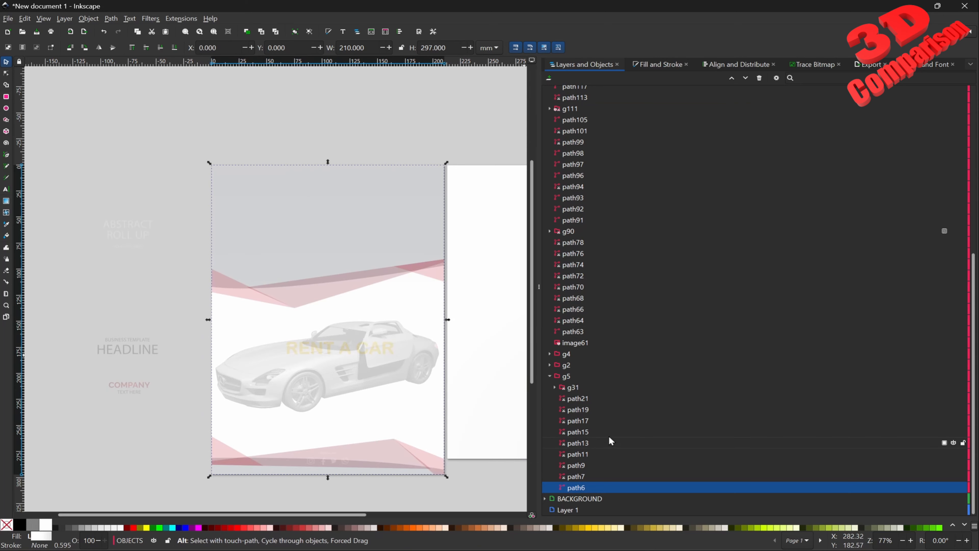
{"action": "scroll", "coordinate": [365, 369], "scroll_direction": "down", "scroll_amount": 4, "text": "alt"}
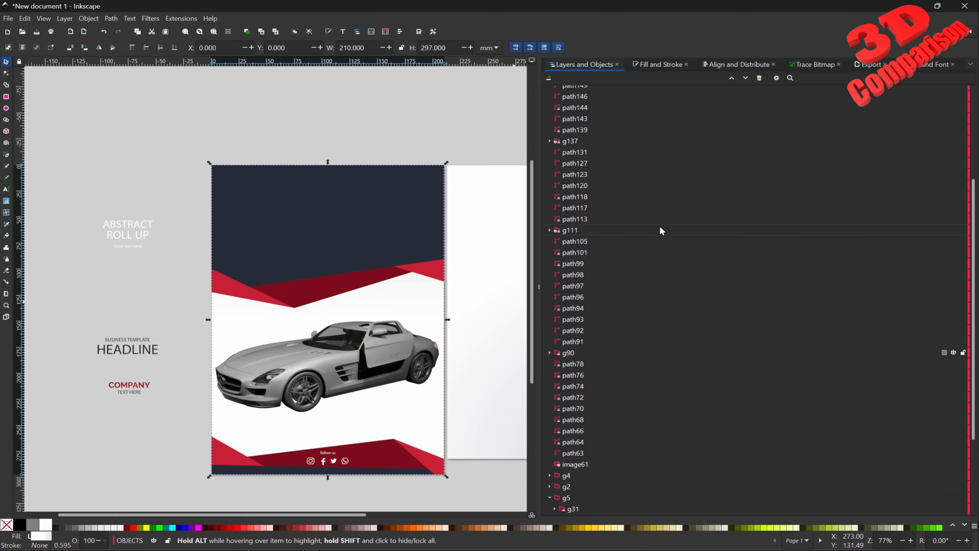
Reorder the RENT A CAR text above the transparent car image and move it back onto the banner's dark header area.
{"action": "scroll", "coordinate": [660, 225], "scroll_direction": "up", "scroll_amount": 5}
{"action": "left_click", "coordinate": [575, 113]}
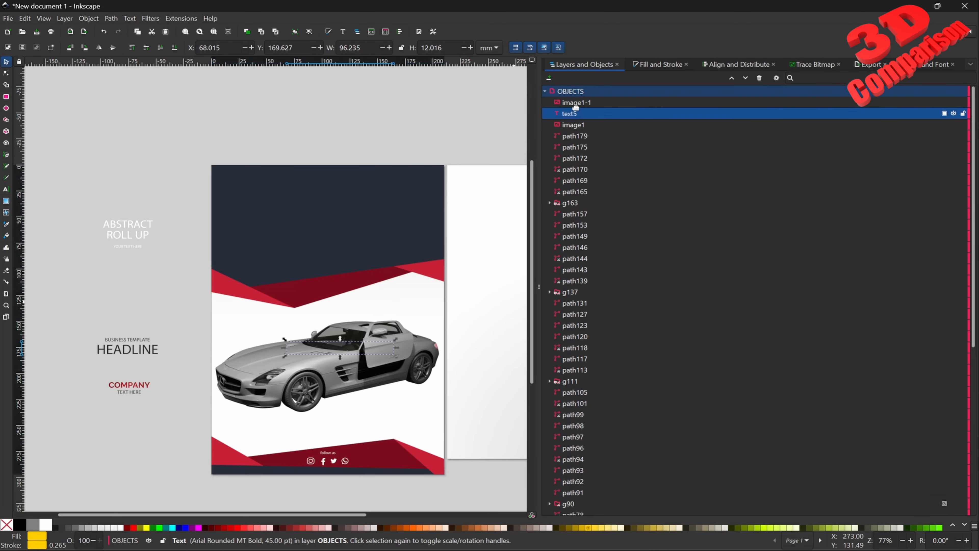
{"action": "left_click_drag", "start_coordinate": [572, 112], "coordinate": [584, 102]}
{"action": "left_click_drag", "start_coordinate": [380, 350], "coordinate": [365, 207]}
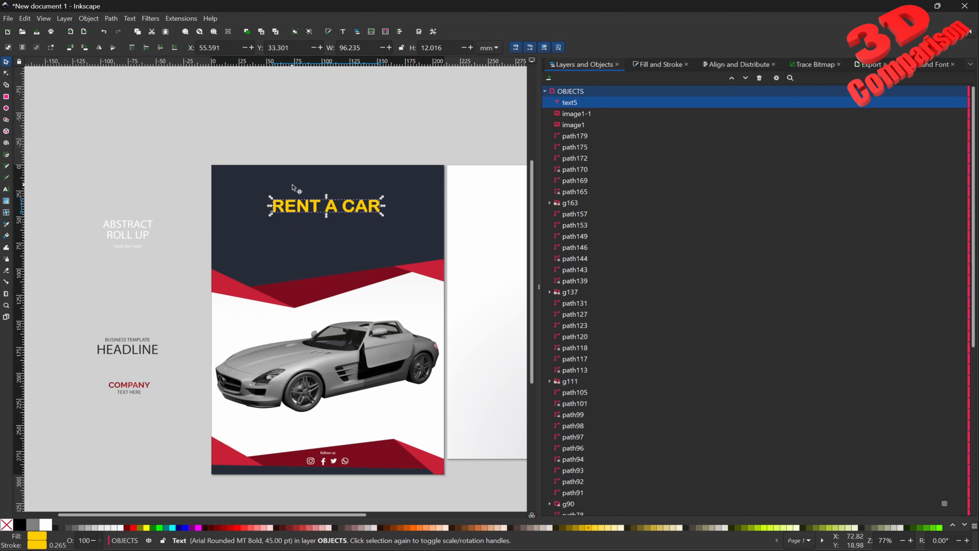
Scale the RENT A CAR text proportionally to about 197 mm wide and place it near the upper edge of the banner's dark header.
{"action": "double_click", "coordinate": [336, 210]}
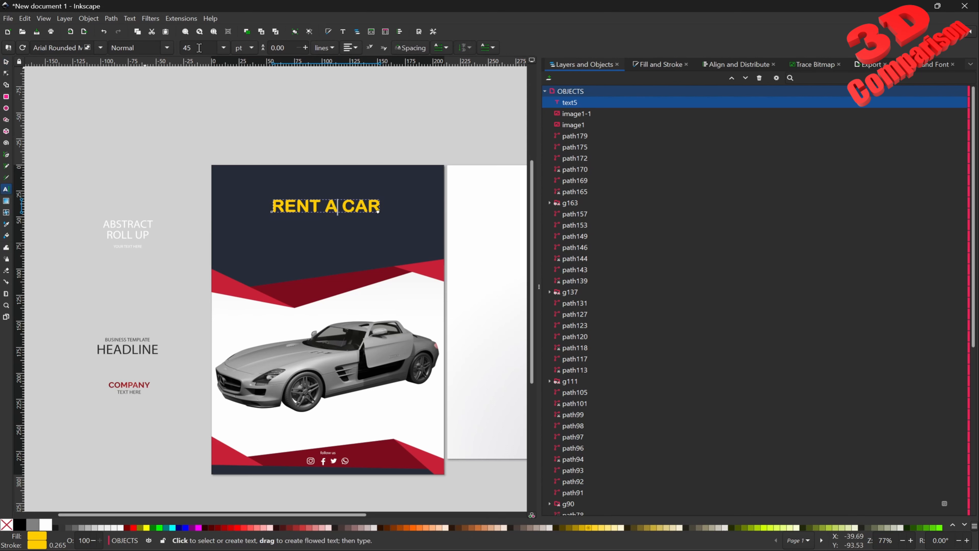
{"action": "left_click", "coordinate": [5, 63]}
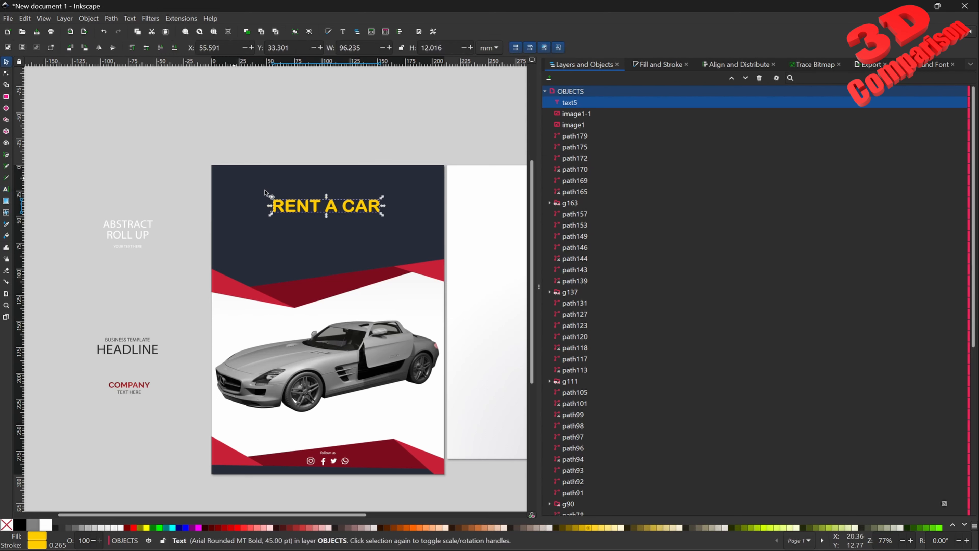
{"action": "left_click_drag", "start_coordinate": [384, 218], "coordinate": [475, 310], "text": "ctrl"}
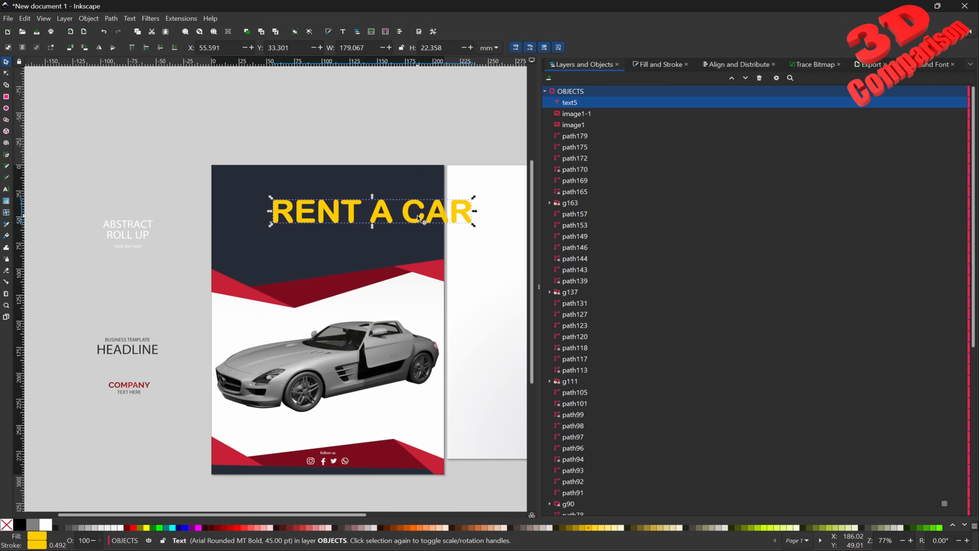
{"action": "left_click_drag", "start_coordinate": [470, 236], "coordinate": [423, 233]}
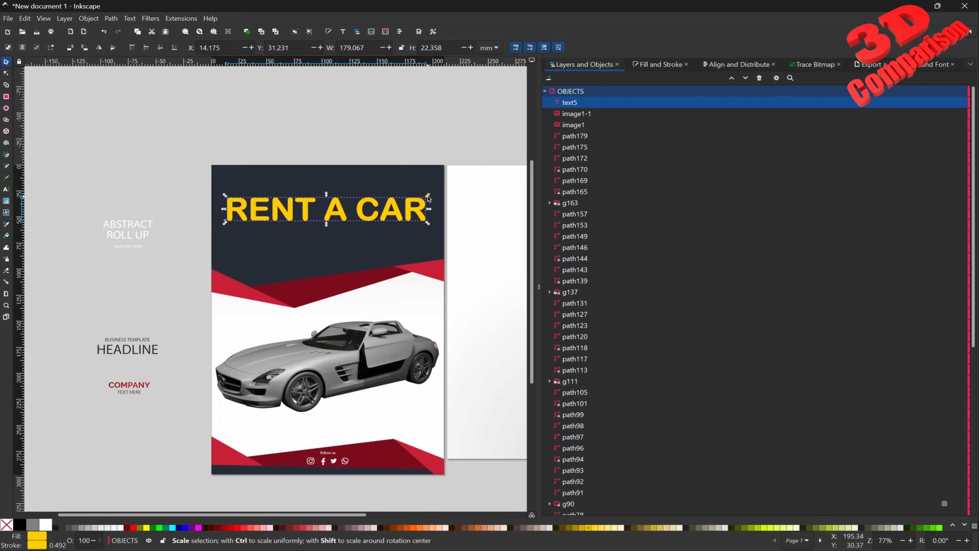
{"action": "left_click_drag", "start_coordinate": [428, 198], "coordinate": [444, 171]}
{"action": "left_click_drag", "start_coordinate": [415, 213], "coordinate": [408, 196]}
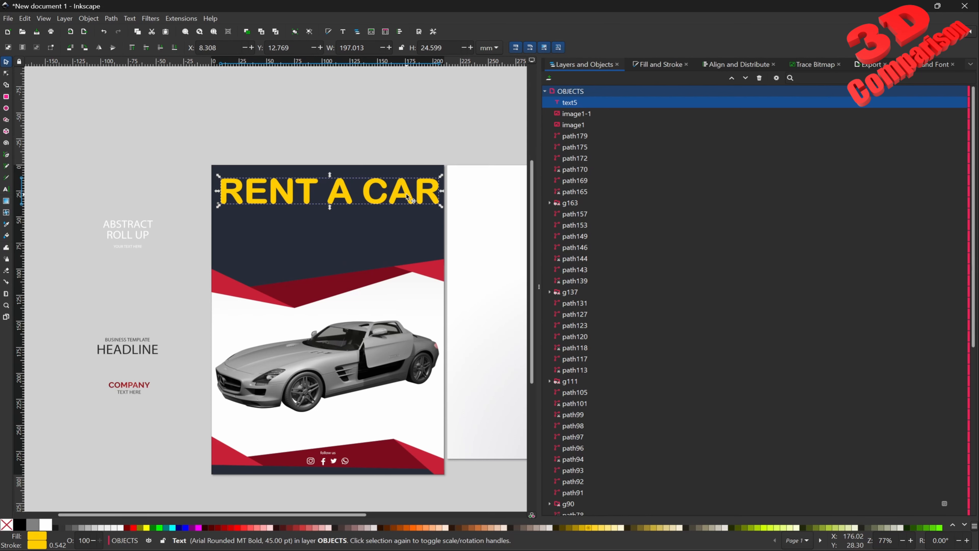
Select the RENT A CAR text with the banner background group and centre them horizontally relative to the selection area, leaving nothing selected.
{"action": "left_click", "coordinate": [427, 143]}
{"action": "scroll", "coordinate": [427, 202], "scroll_direction": "down", "scroll_amount": 2, "text": "ctrl"}
{"action": "key", "text": "space"}
{"action": "middle_click_drag", "start_coordinate": [453, 341], "coordinate": [326, 327]}
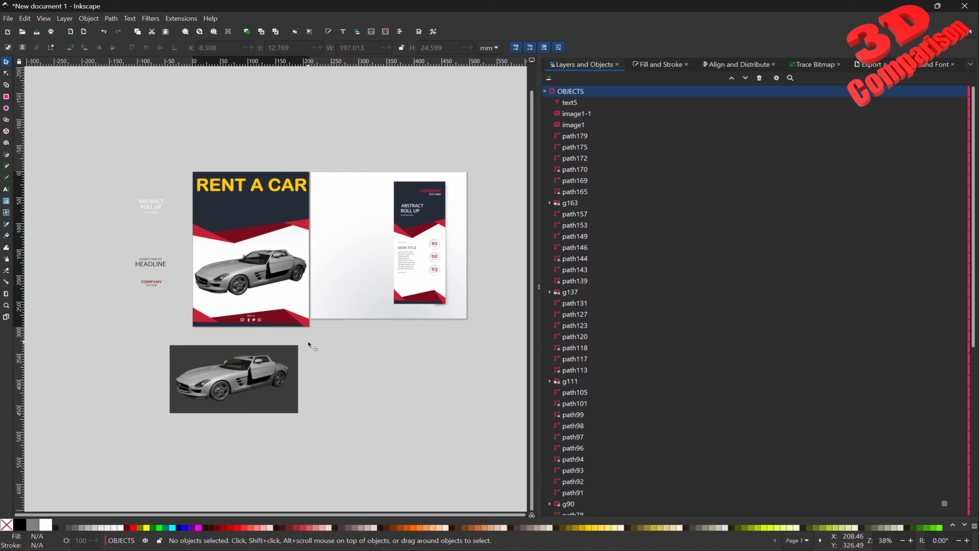
{"action": "left_click", "coordinate": [306, 187]}
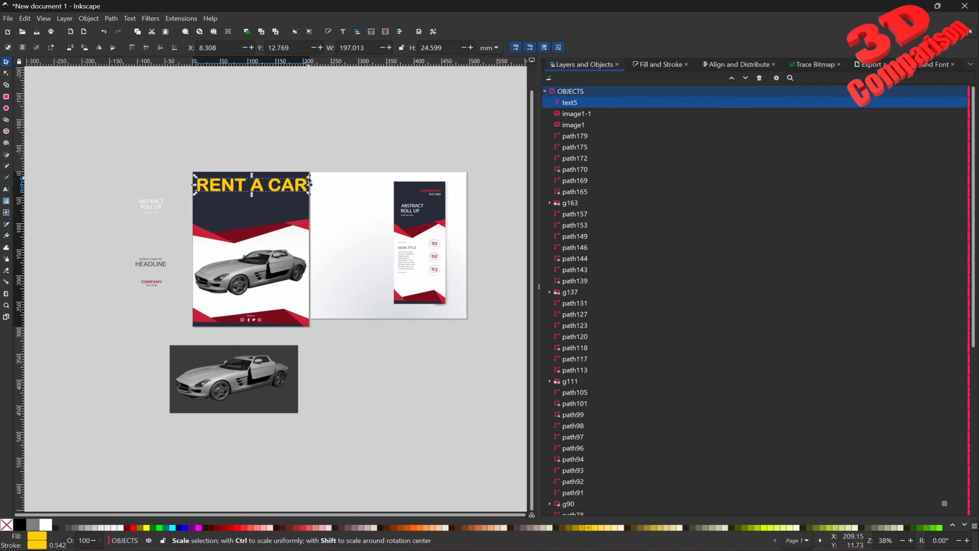
{"action": "left_click", "coordinate": [296, 175], "text": "shift"}
{"action": "left_click", "coordinate": [736, 64]}
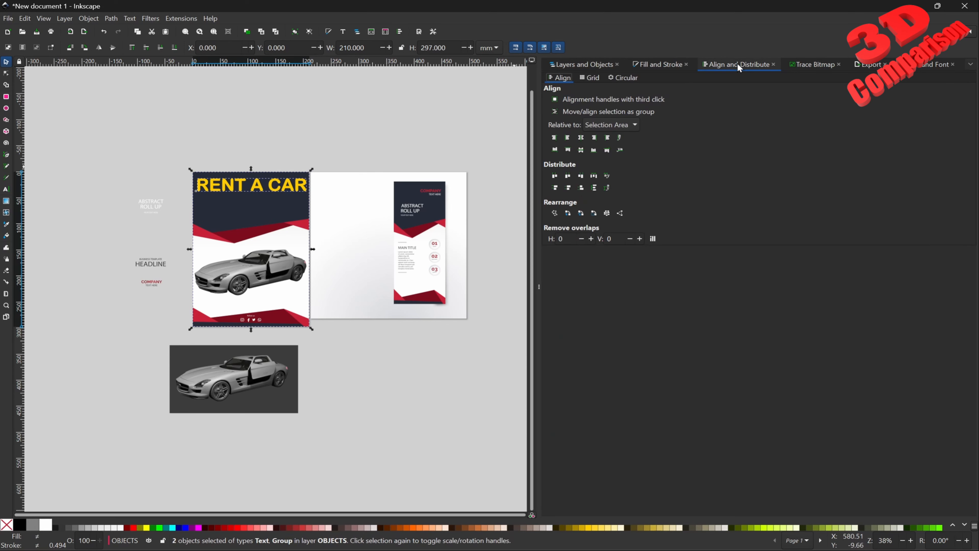
{"action": "left_click", "coordinate": [582, 139]}
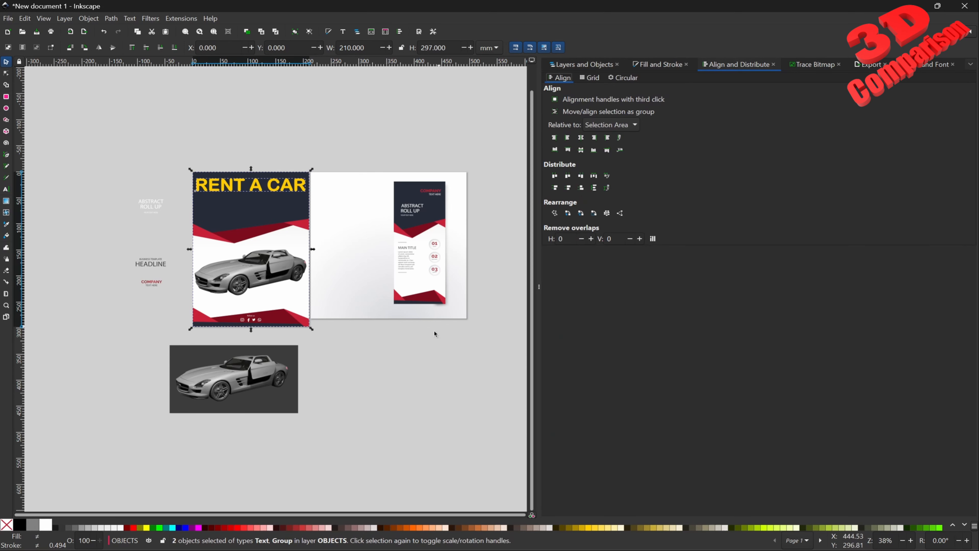
{"action": "left_click", "coordinate": [393, 350]}
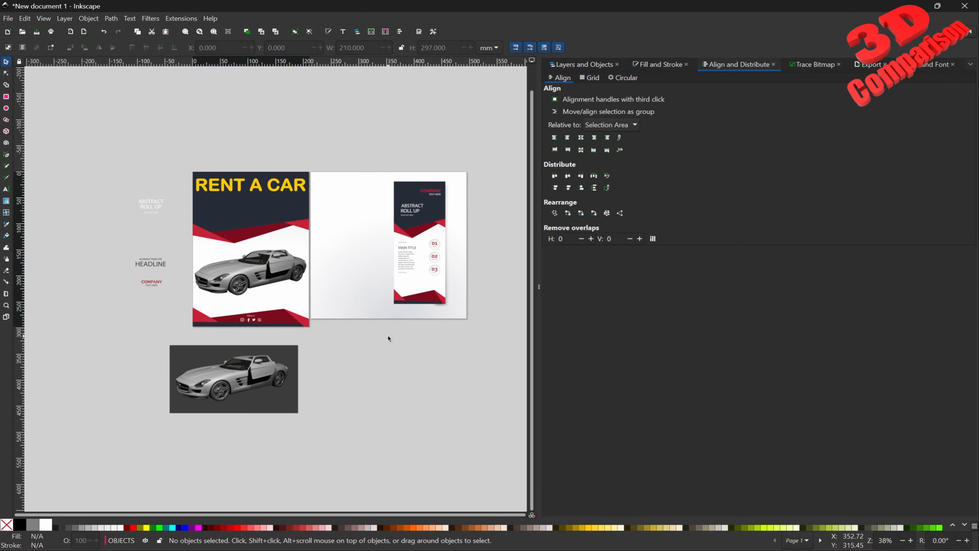